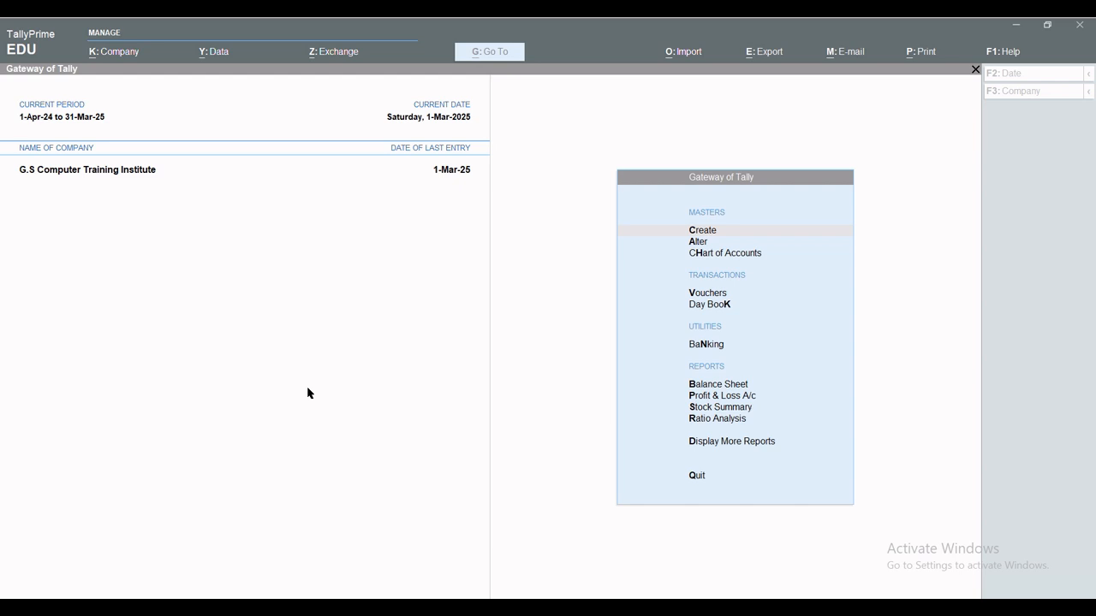
From the Create masters list, open Payroll Masters > Employee Group creation.
click(309, 393)
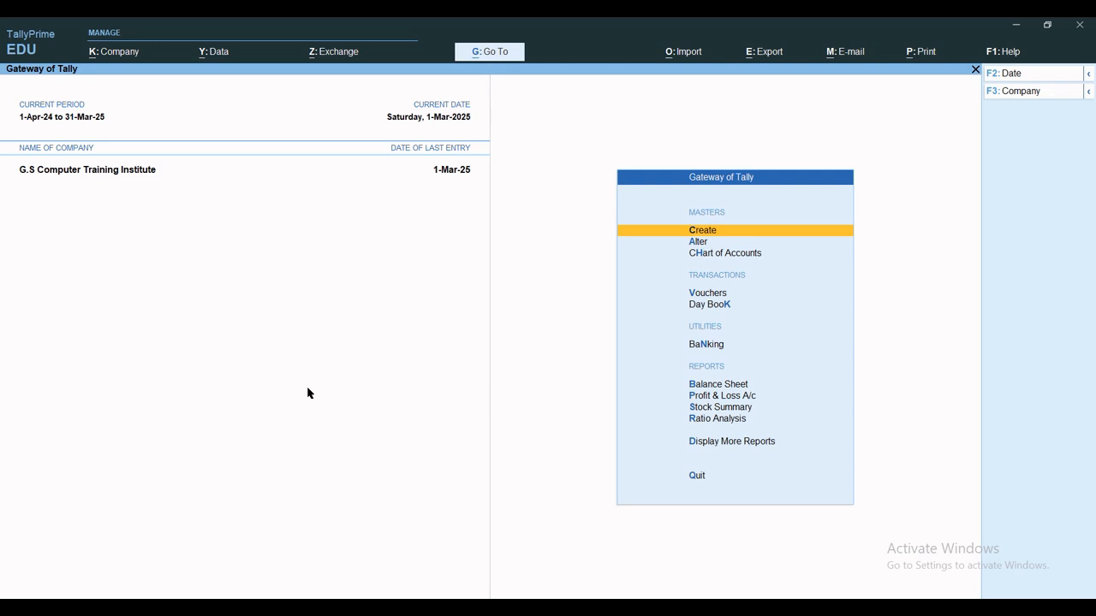
key(c)
key(Down)
key(Down)
key(Down)
key(Down)
key(Down)
key(Down)
key(Down)
key(Down)
key(Down)
key(Down)
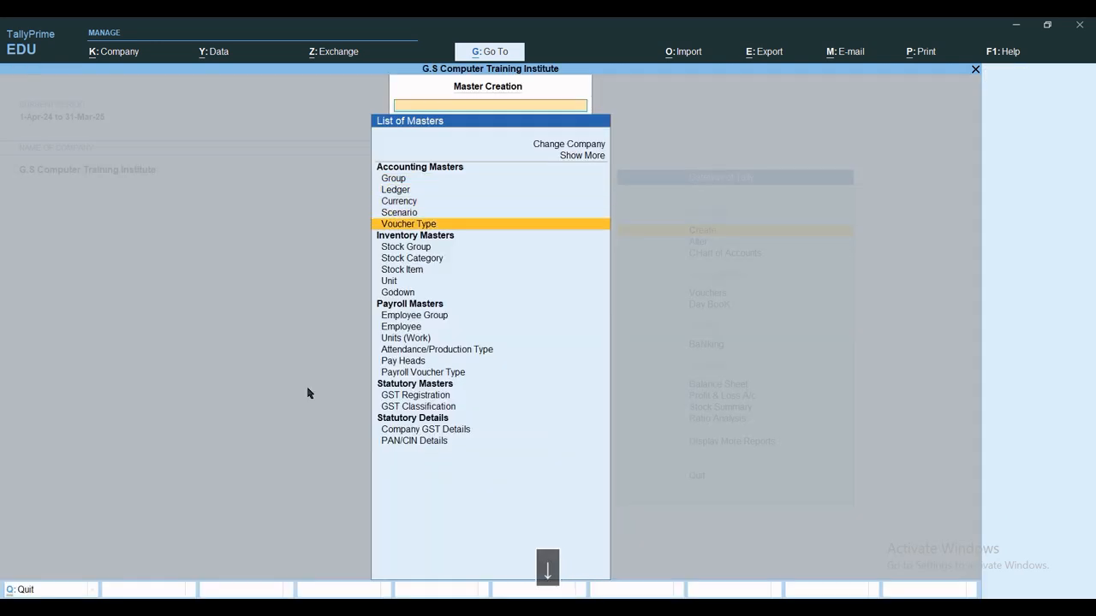
key(Down)
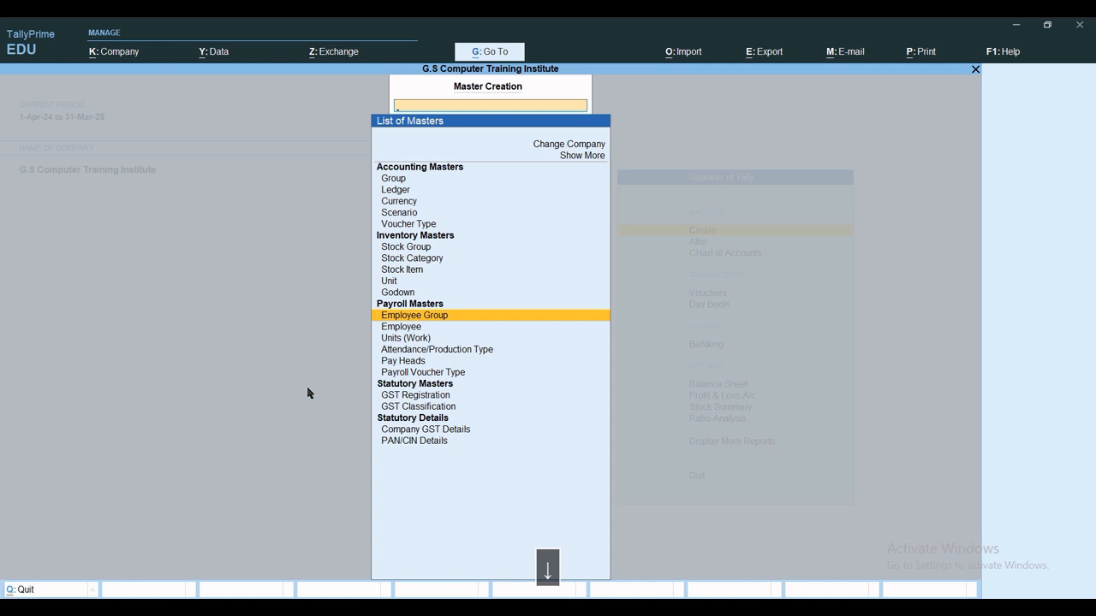
key(Return)
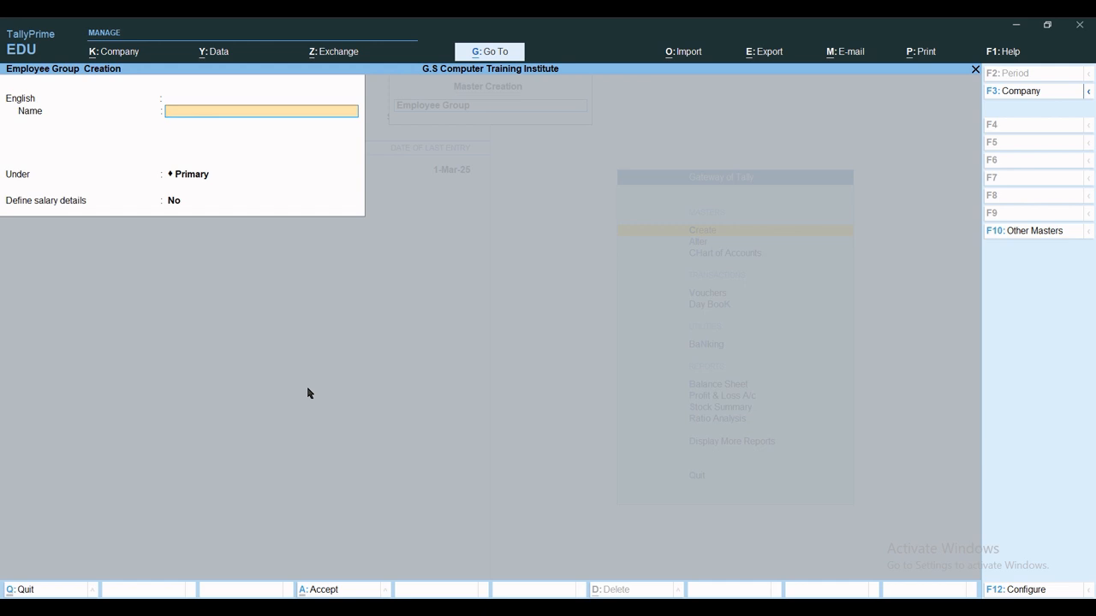
Add employee groups Admin, Sales, Service and Accounts under Primary, then close the form.
text(Admin)
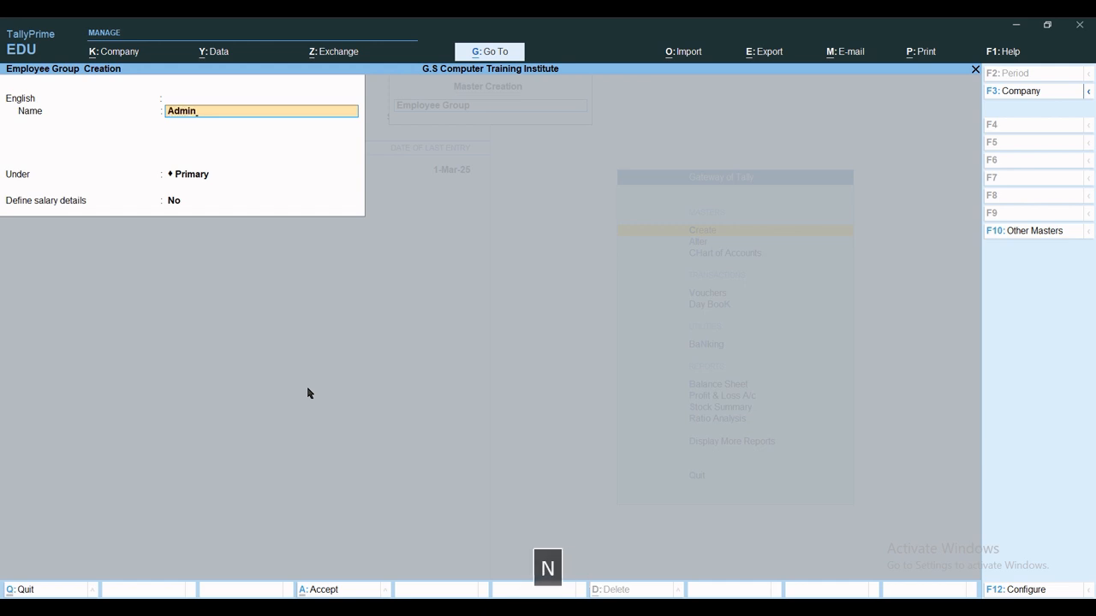
key(Return)
key(Return)
key(Return)
key(Return)
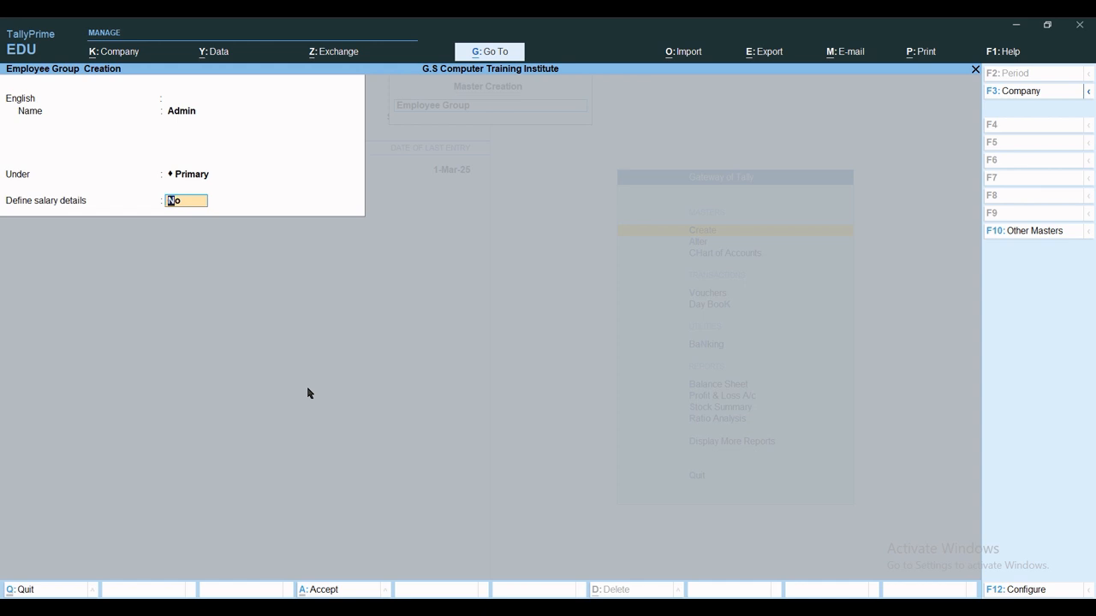
key(ctrl+a)
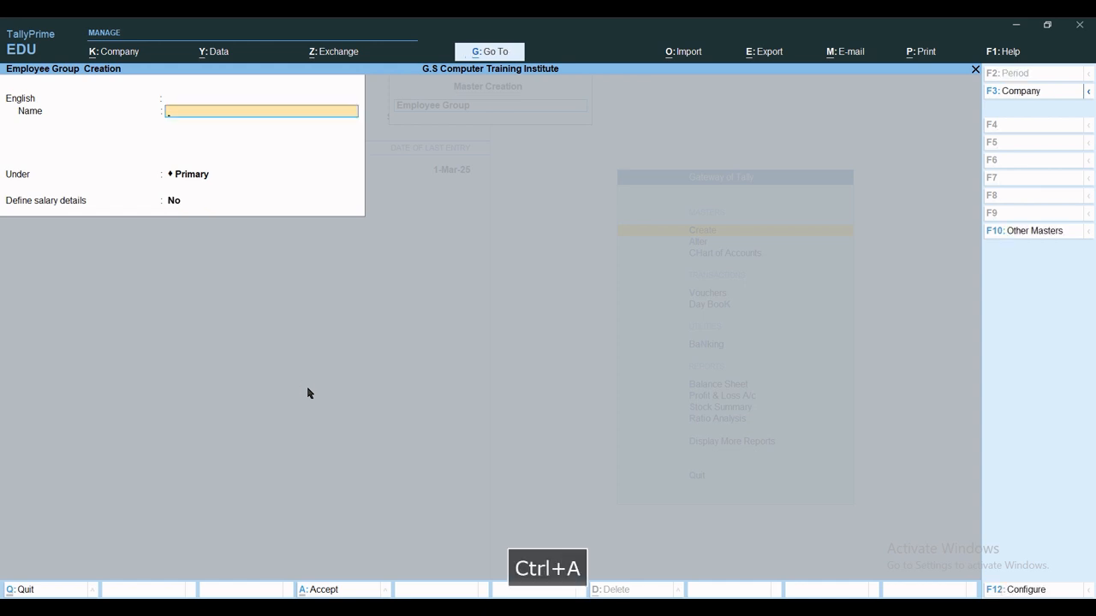
text(Sales)
key(ctrl+a)
text(Service)
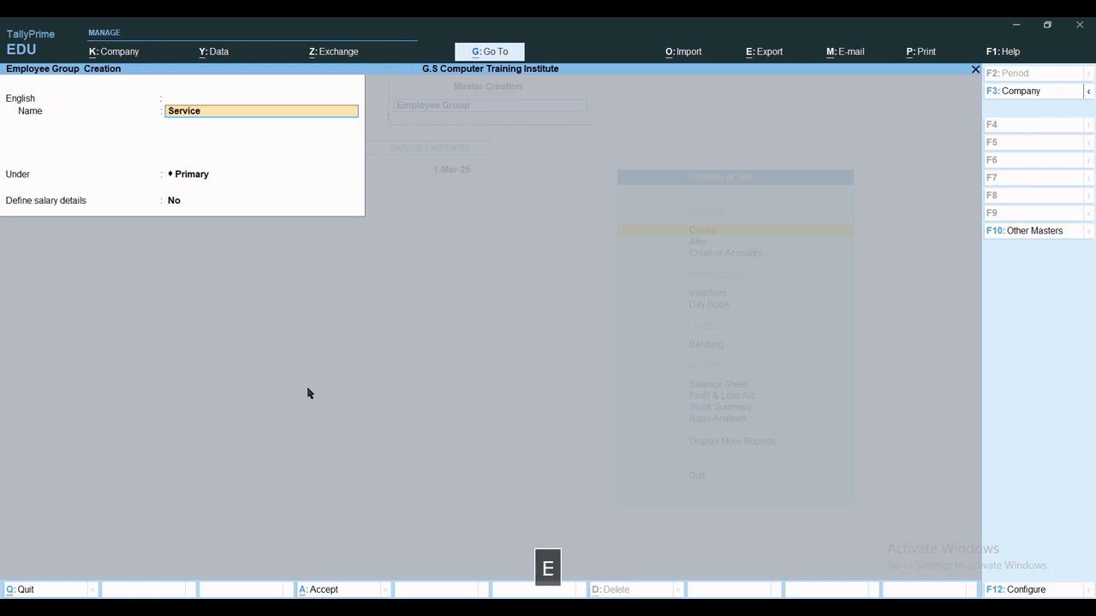
key(ctrl+a)
text(A)
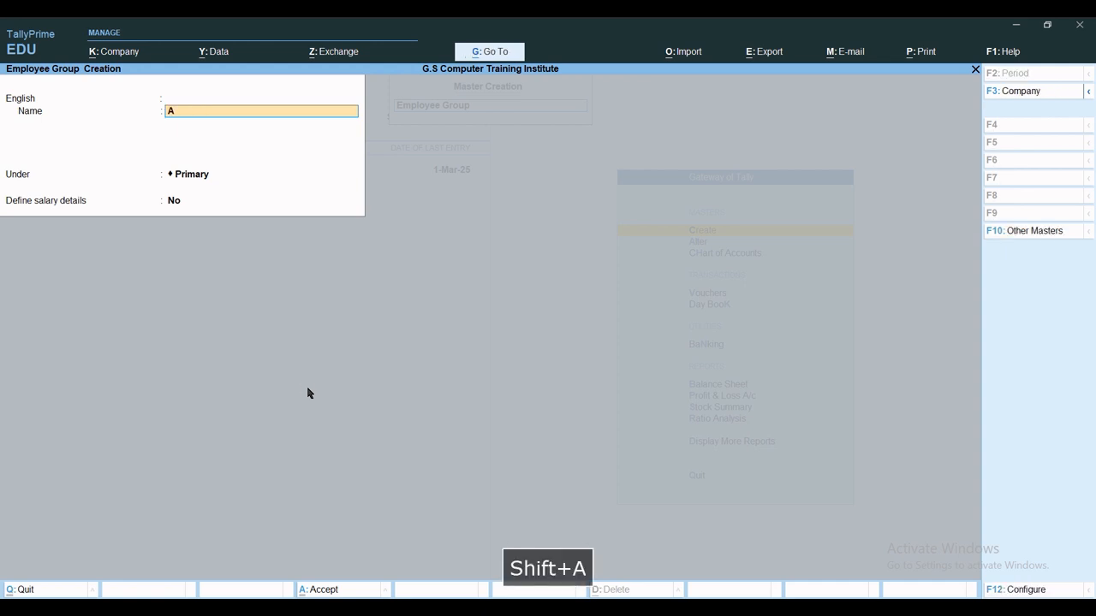
text(ccounts)
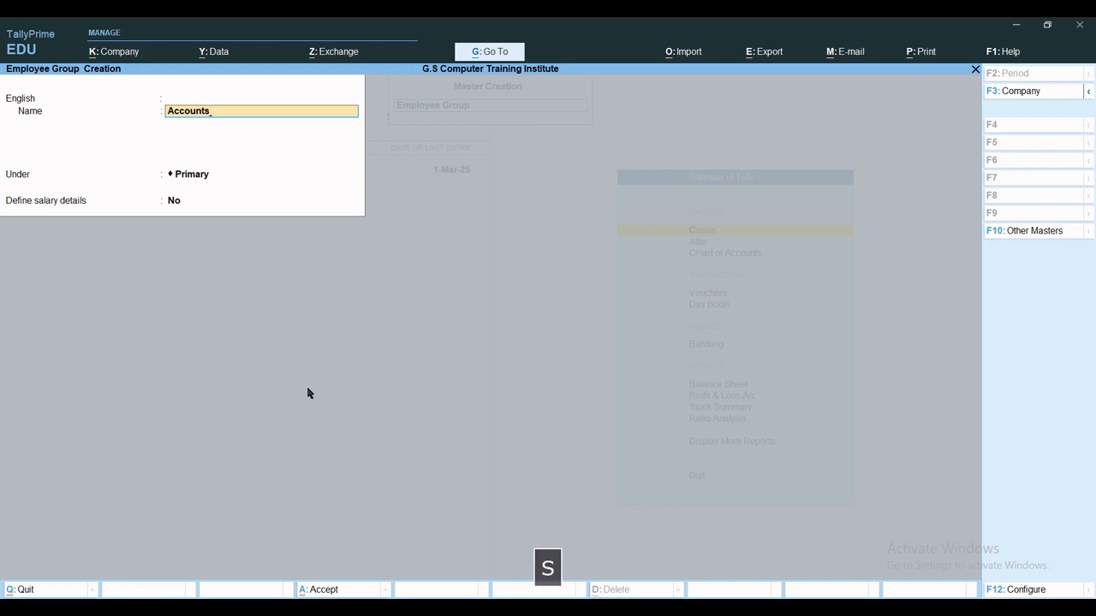
key(ctrl+a)
key(Escape)
key(Escape)
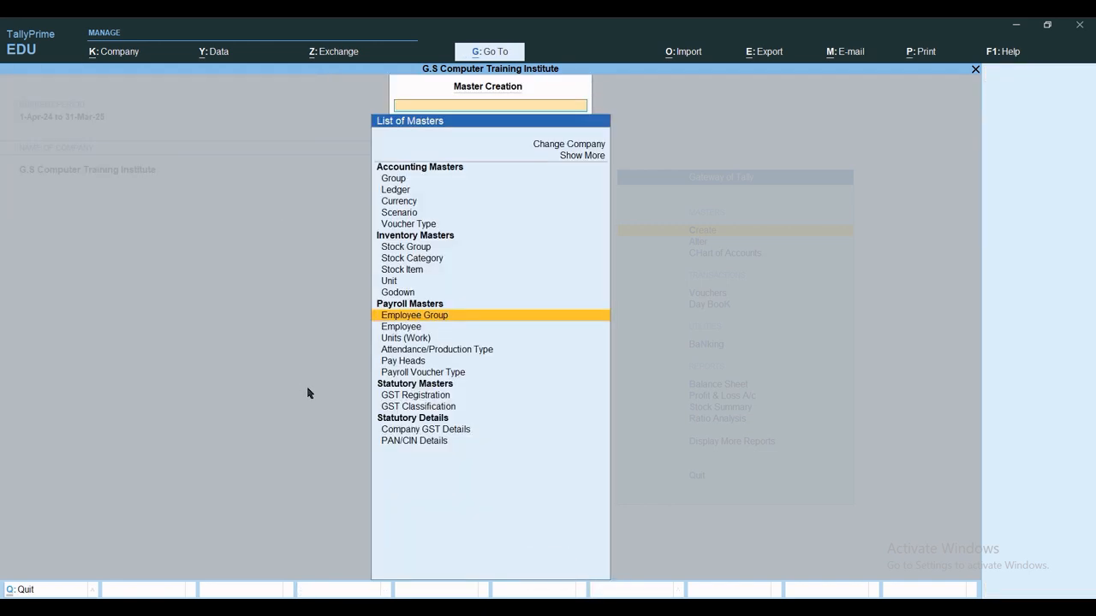
Start a Compound work unit and choose to create a new first unit.
key(Down)
key(Down)
key(Return)
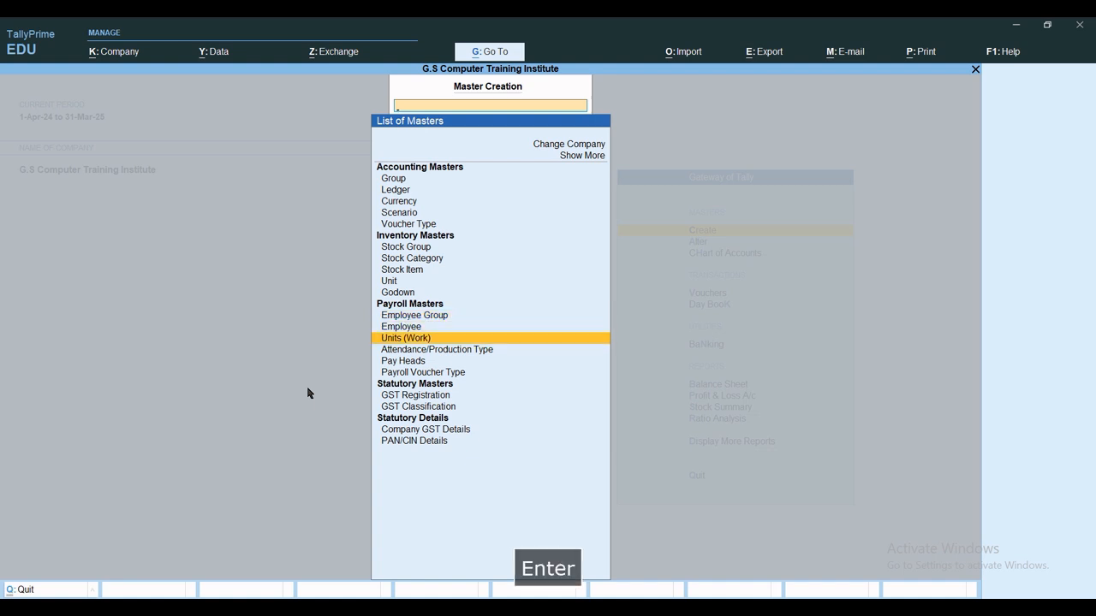
key(Escape)
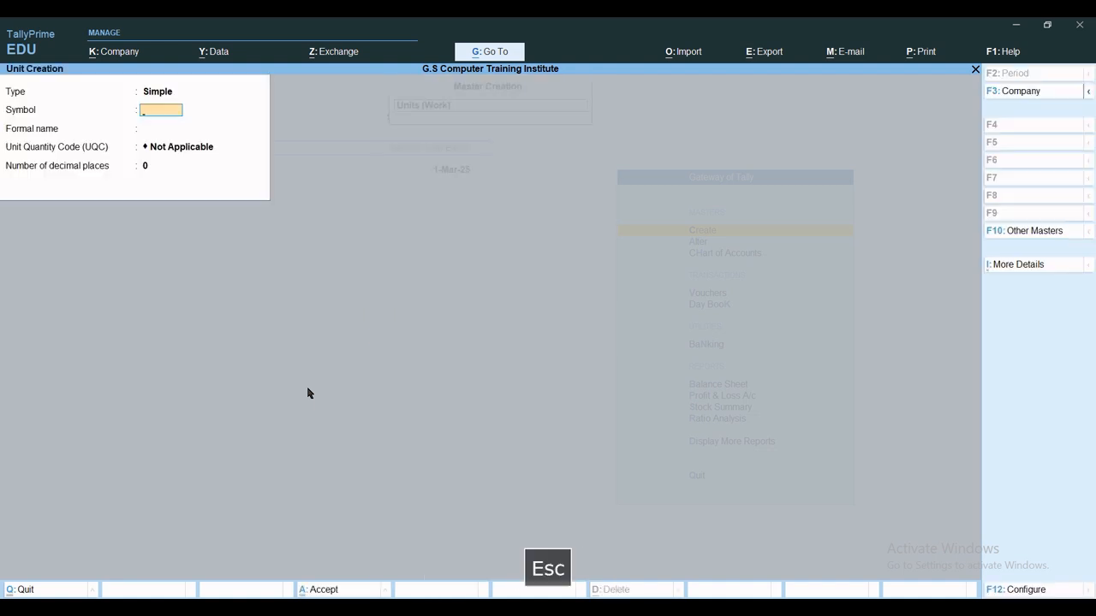
key(BackSpace)
key(Up)
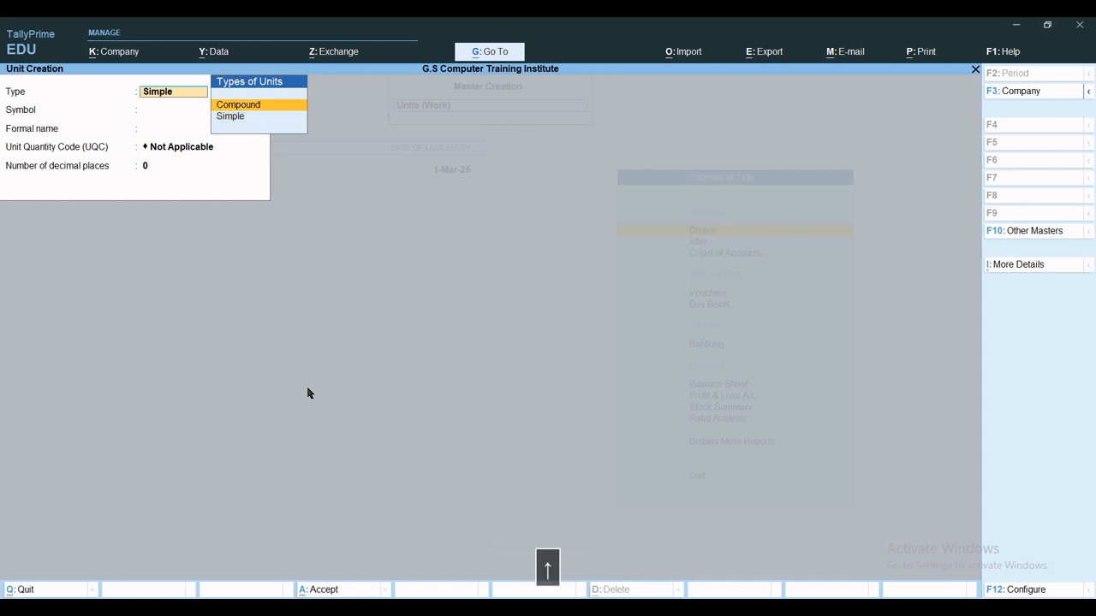
key(Return)
key(Return)
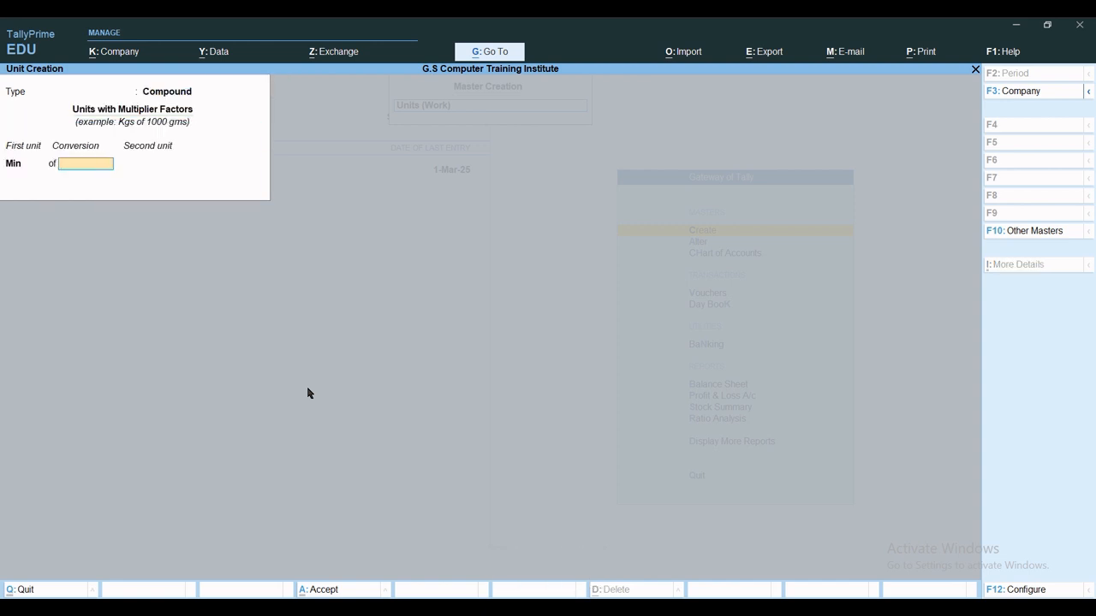
text(60)
key(BackSpace)
key(BackSpace)
key(BackSpace)
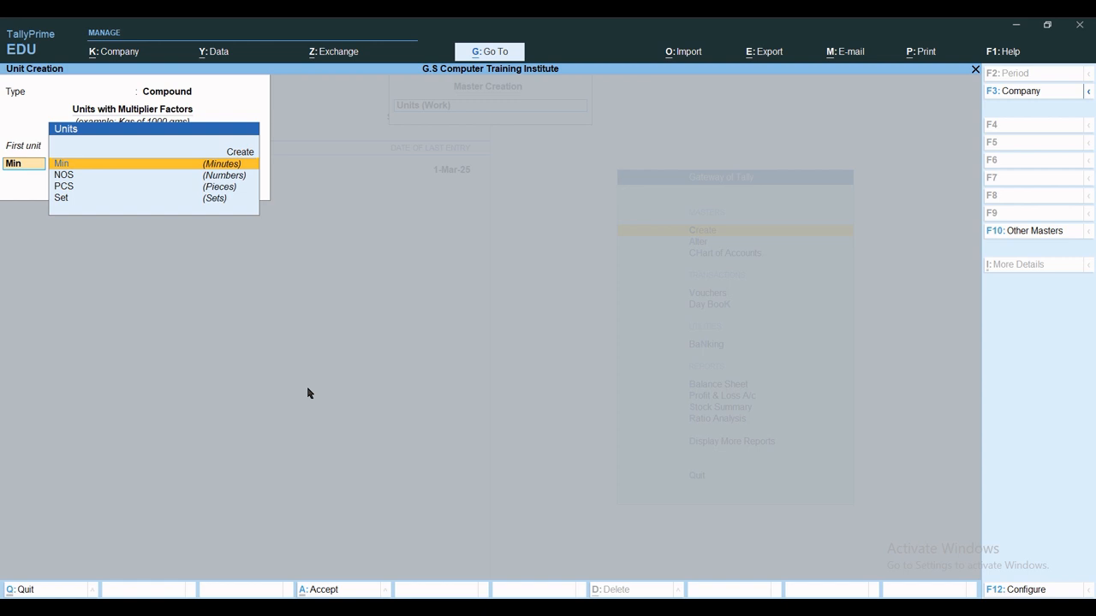
key(Up)
key(Return)
Create the simple unit Hrs with formal name Hours and UQC OTH-OTHERS.
text(H)
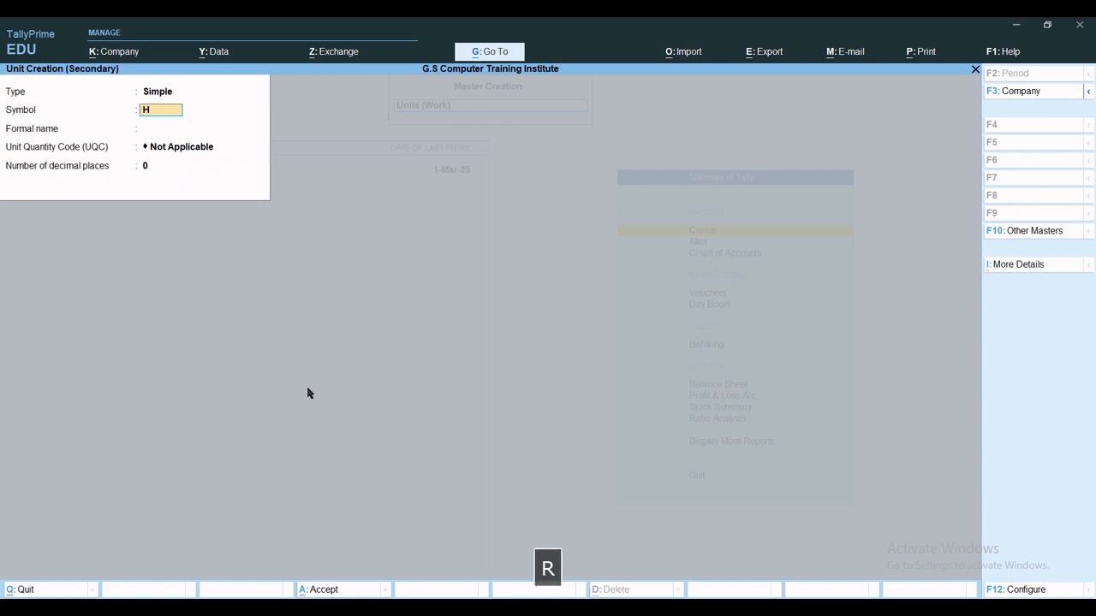
text(rs)
key(Return)
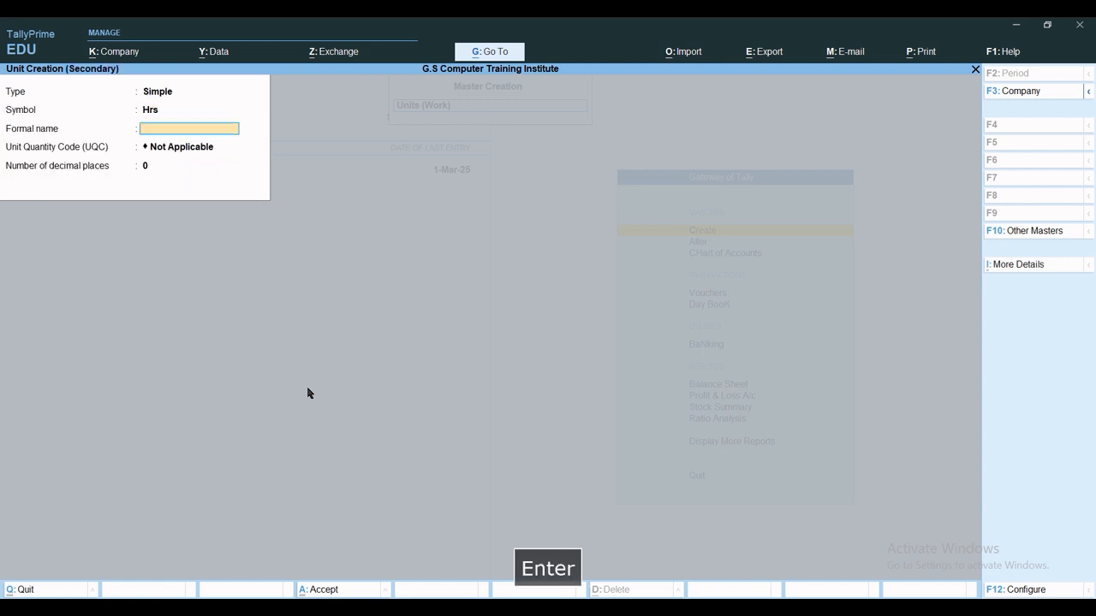
text(Hours)
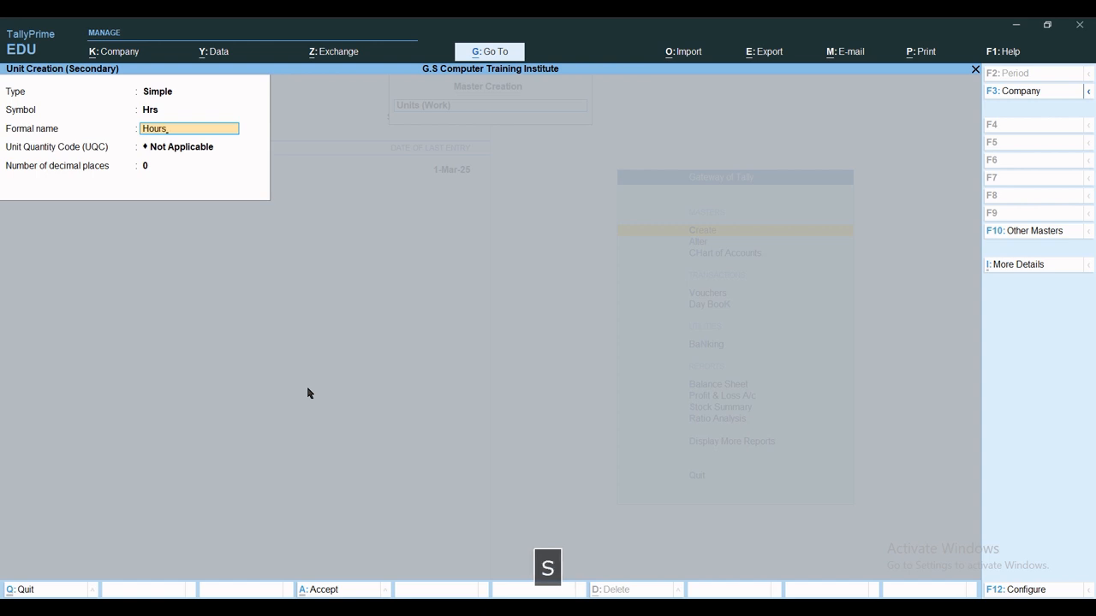
key(Return)
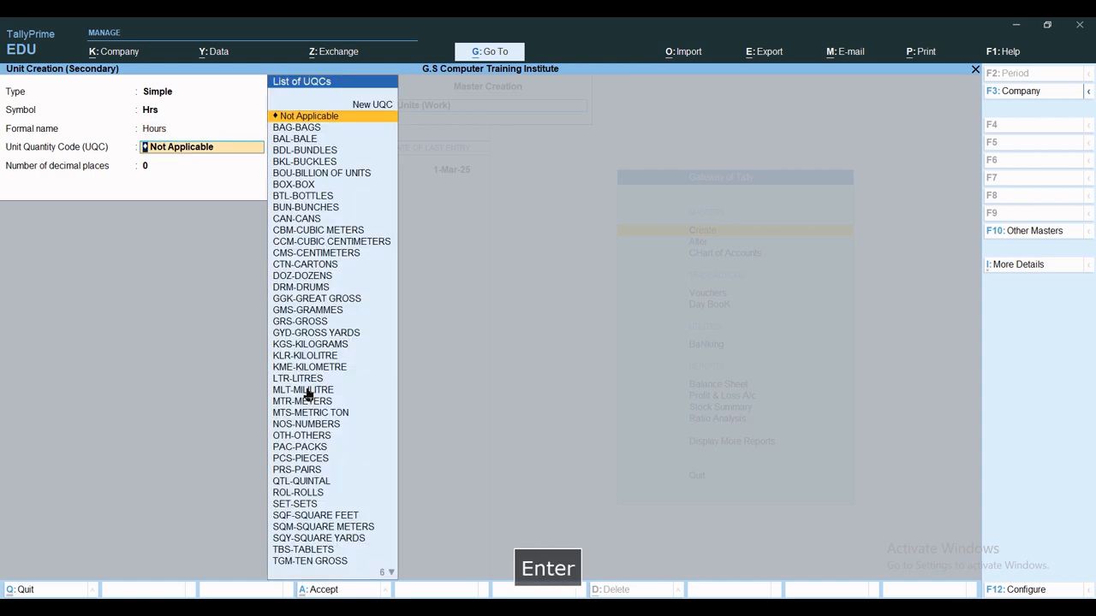
text(oth)
key(Return)
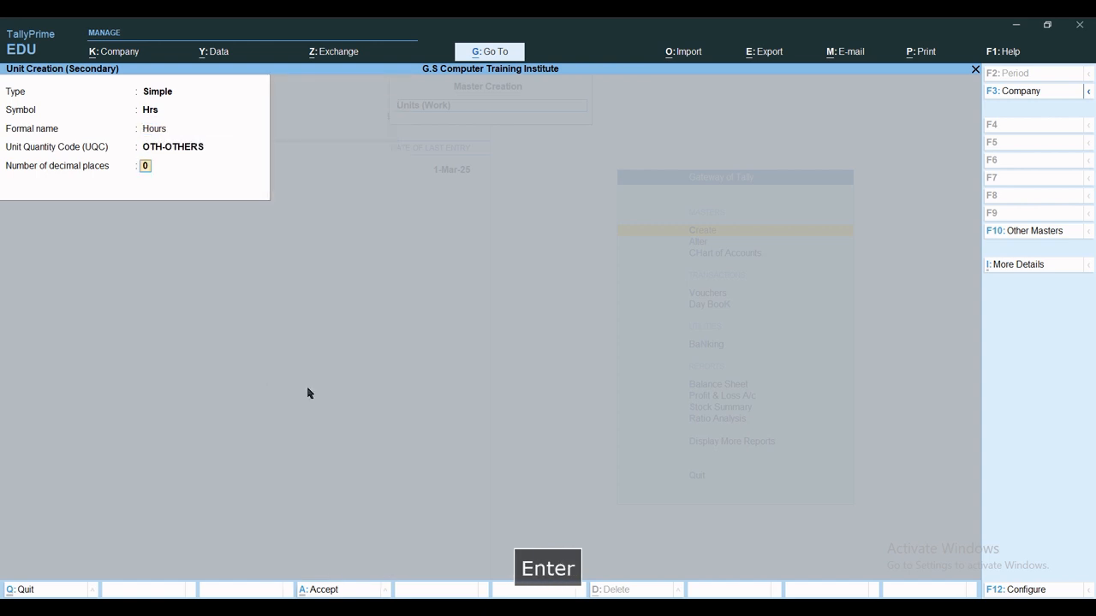
key(ctrl+a)
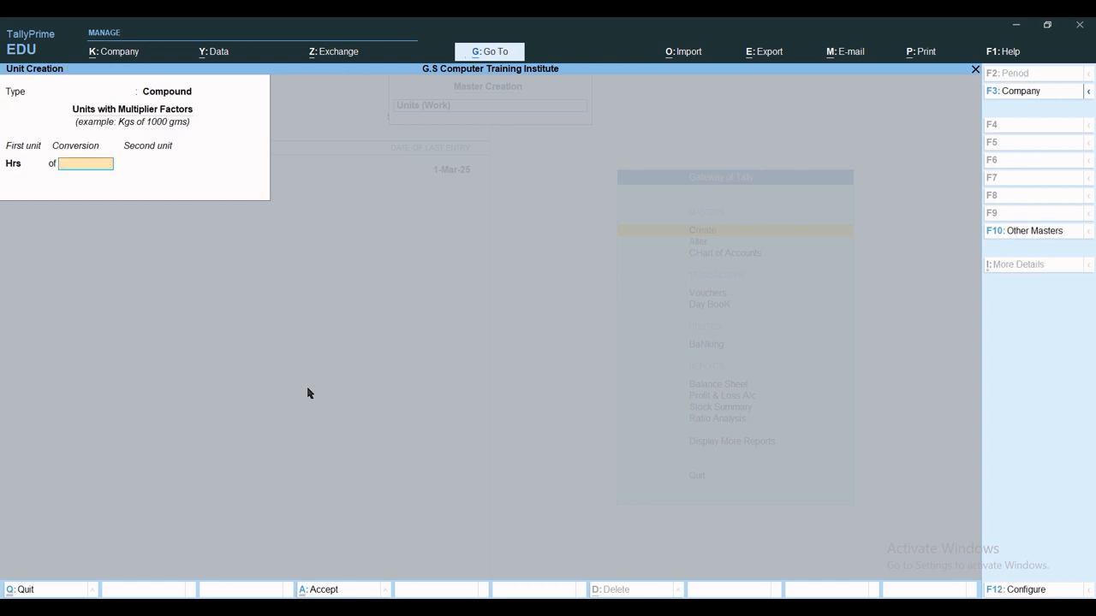
Define the compound unit as Hrs of 60 Min, accept it, and return to the masters list.
text(60)
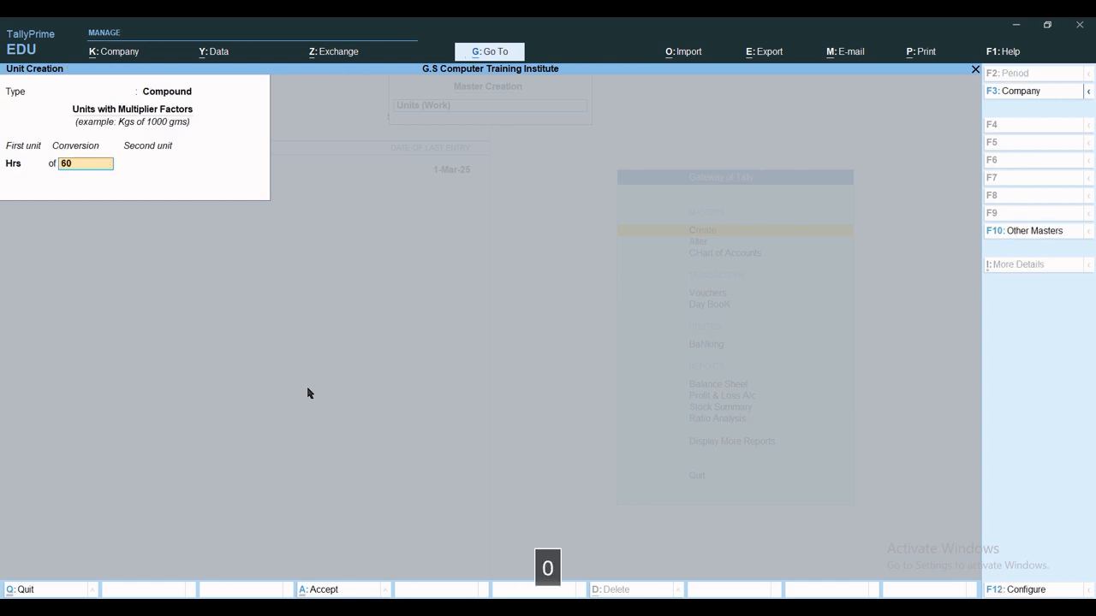
key(Return)
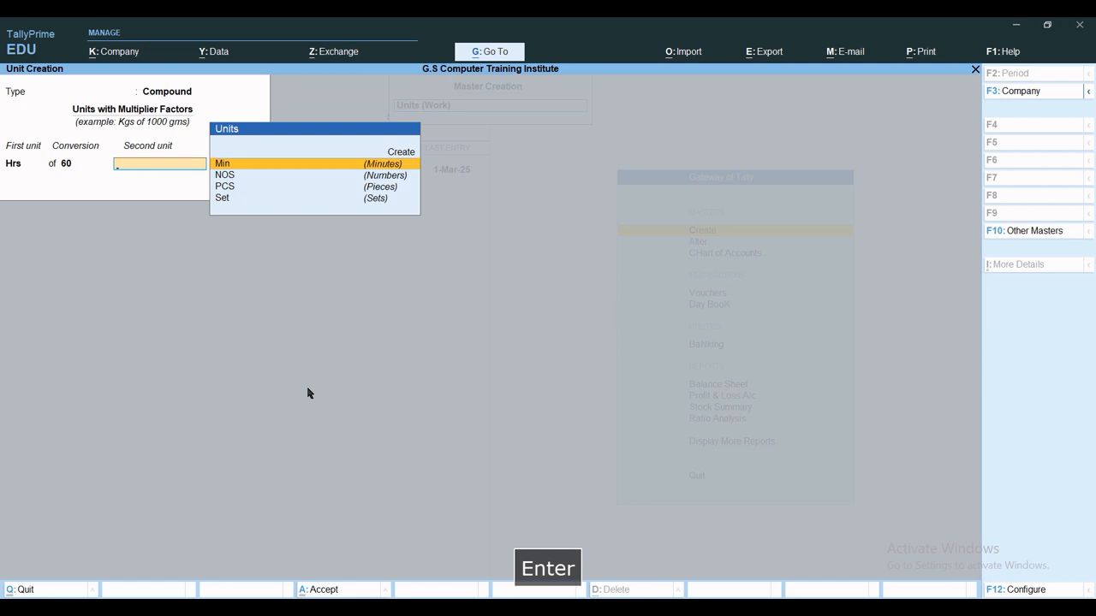
key(Return)
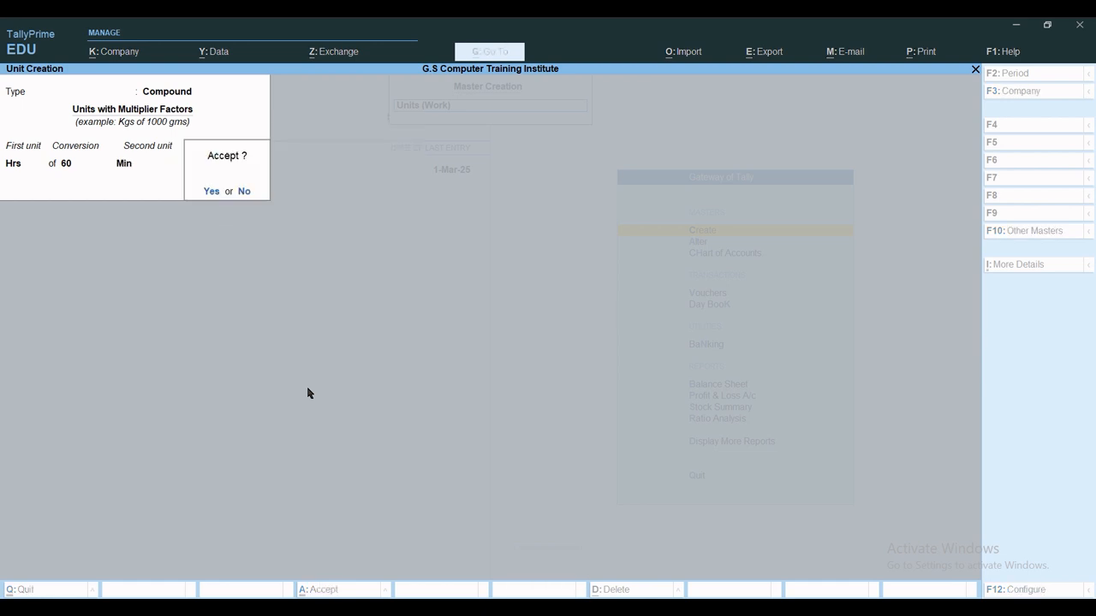
key(y)
key(Escape)
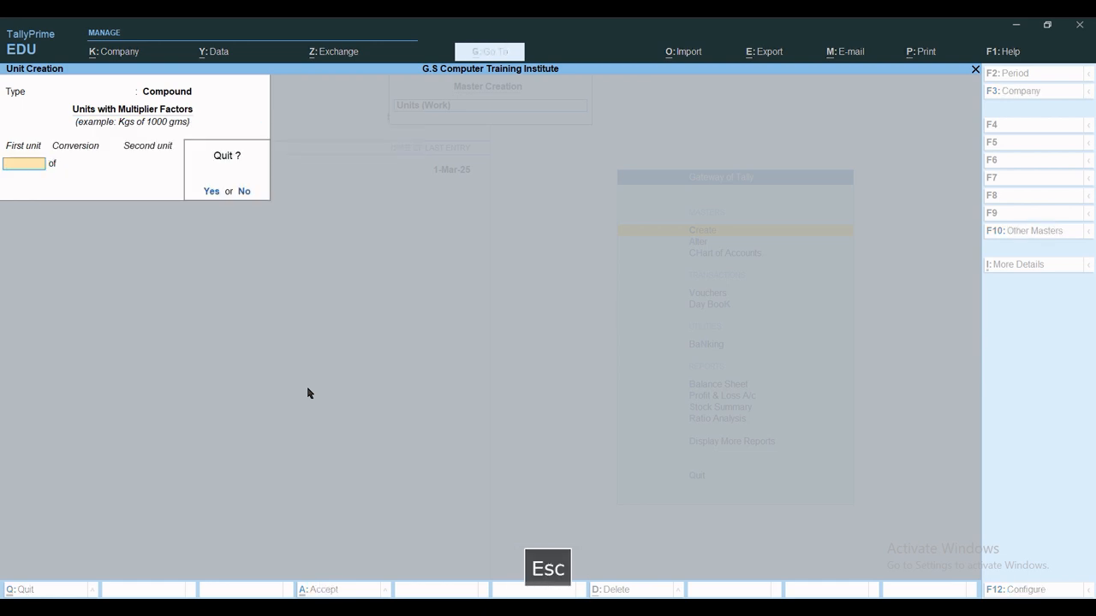
key(Escape)
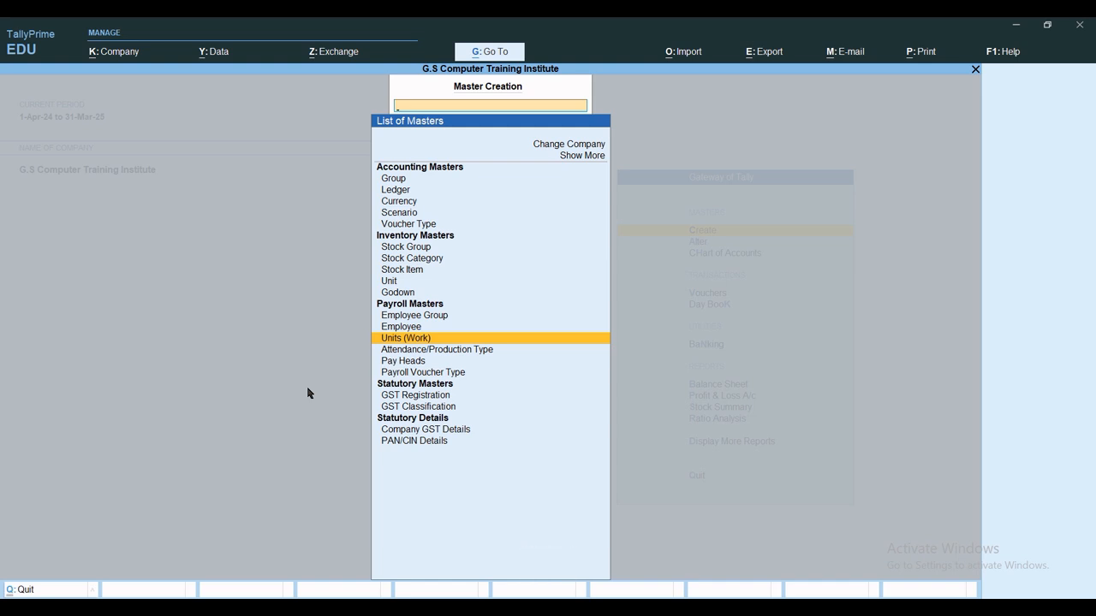
Begin a Basic Salary pay head as Earnings for Employees with Fixed income type.
key(Down)
key(Down)
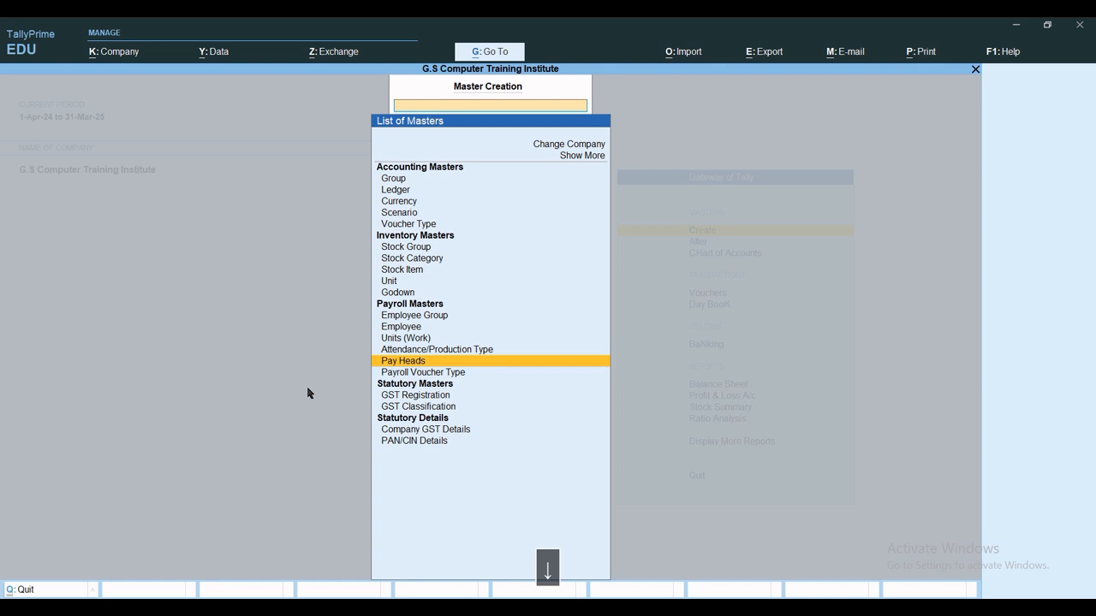
key(Return)
text(Ba)
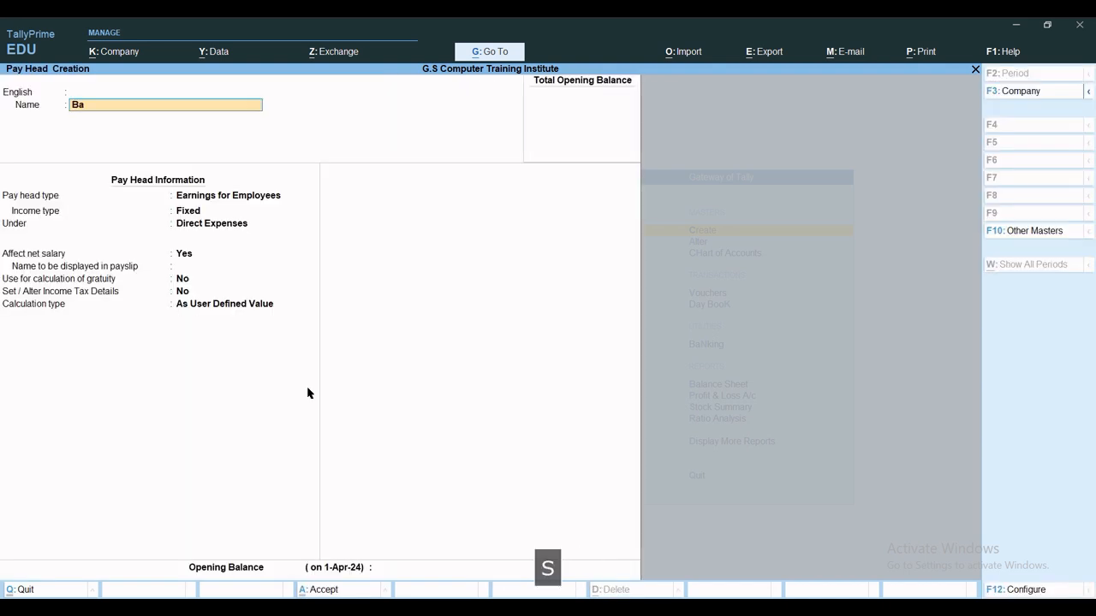
text(sic Salary)
key(Return)
key(Return)
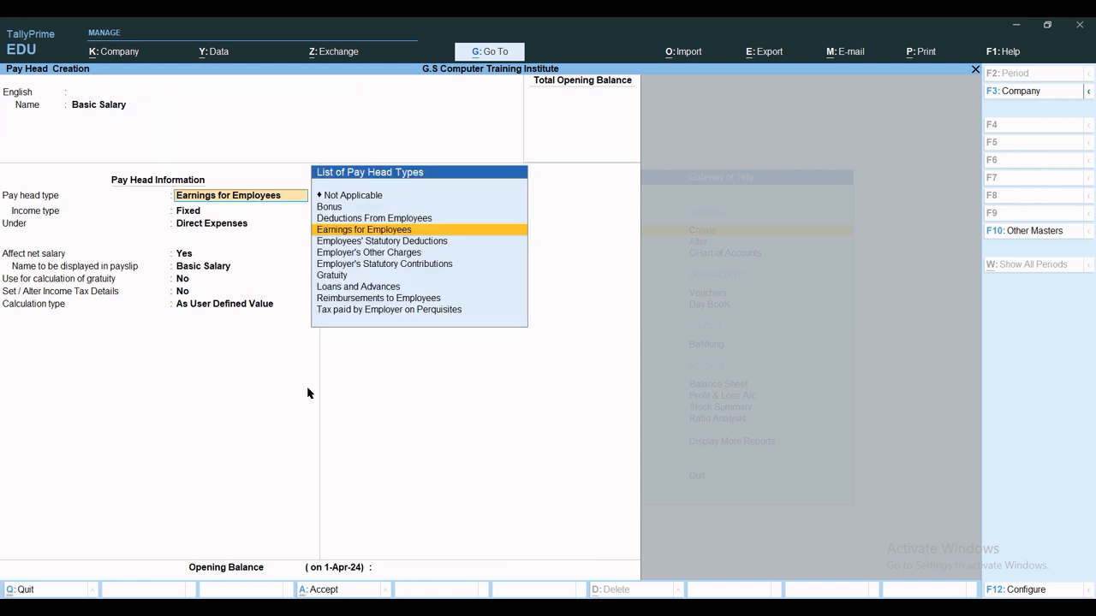
key(Return)
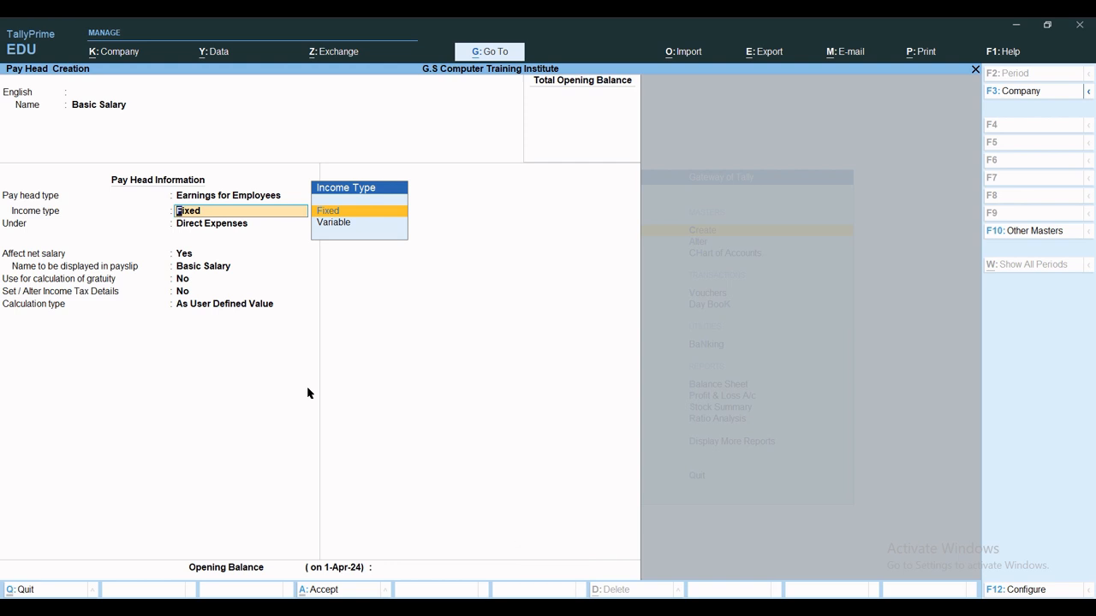
key(Return)
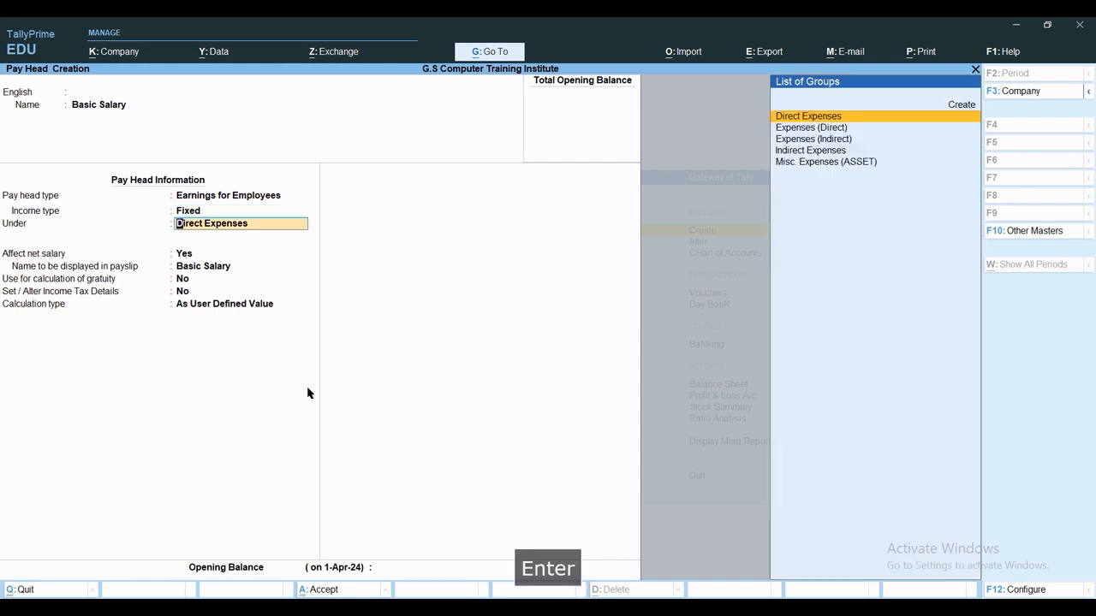
Place it under Direct Expenses, calculate On Attendance, and start a new attendance type.
key(Return)
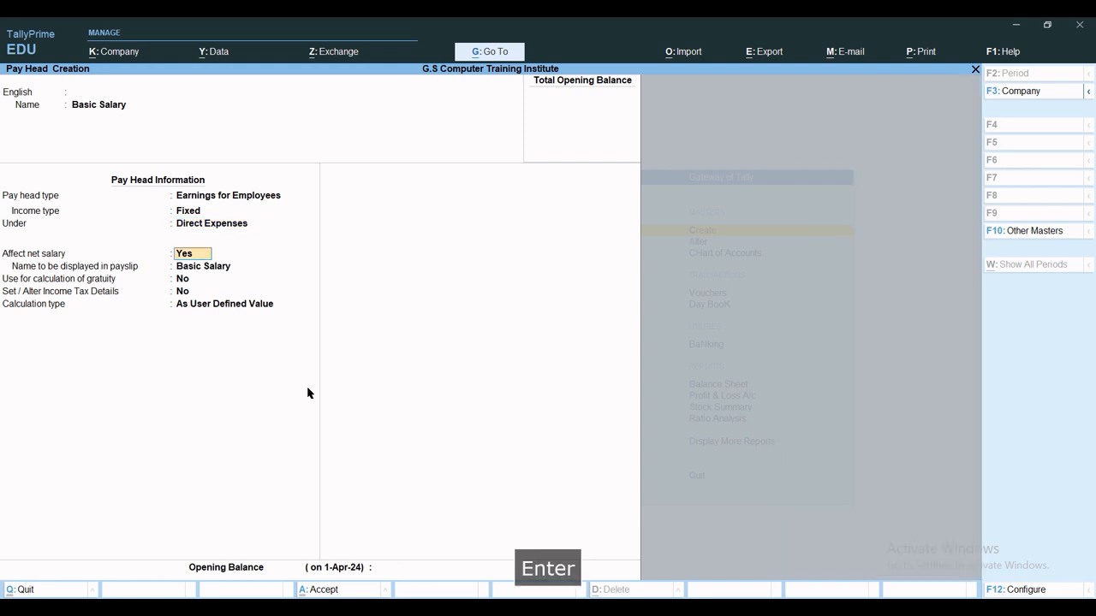
key(Return)
key(Return)
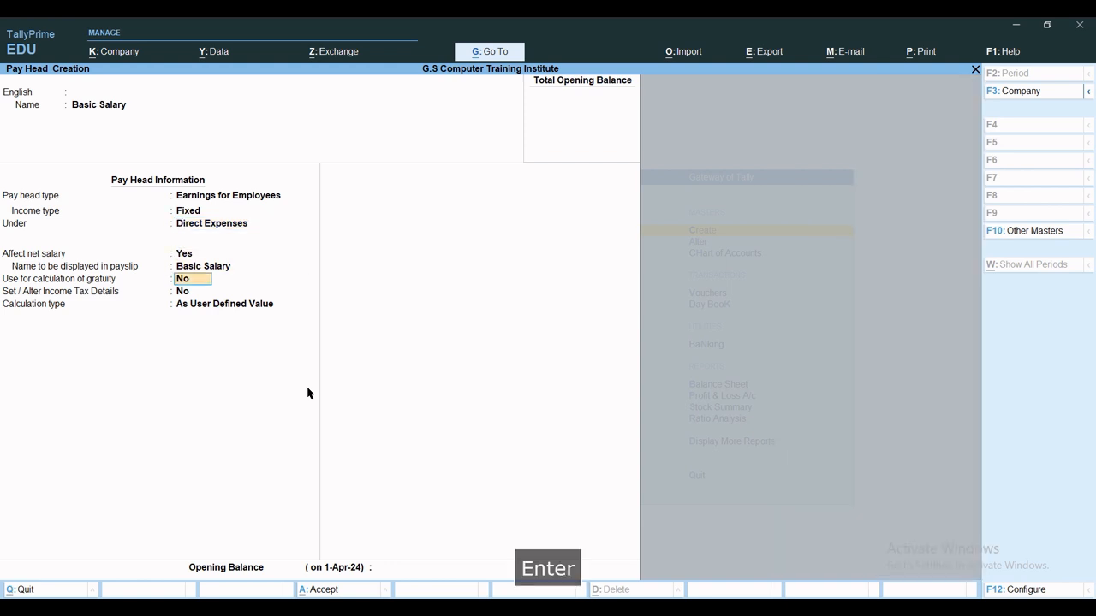
key(Return)
key(Return)
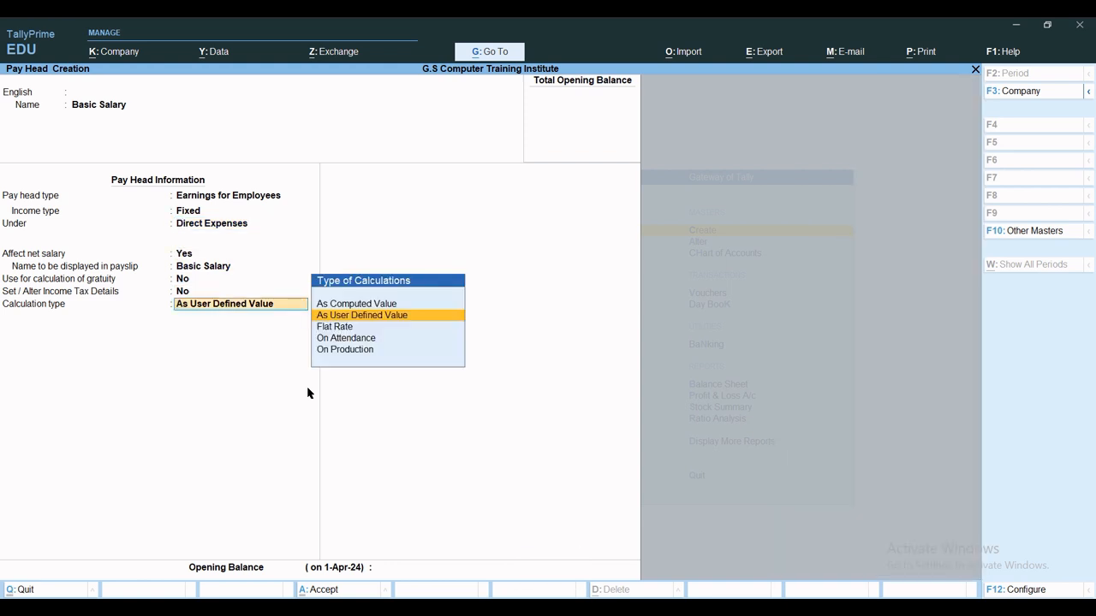
key(Down)
key(Down)
key(Down)
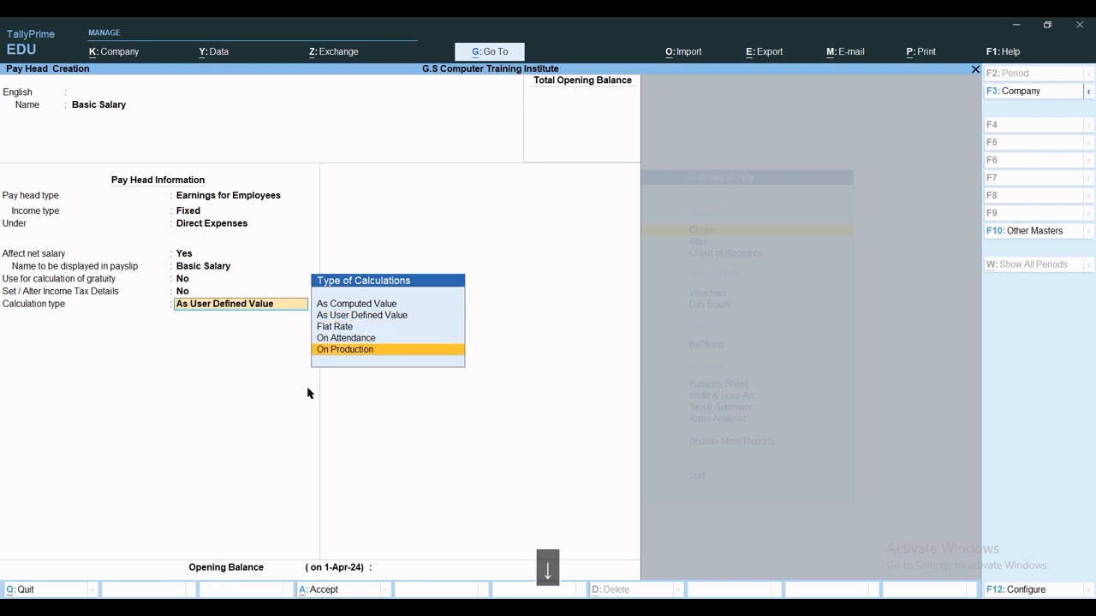
key(Up)
key(Return)
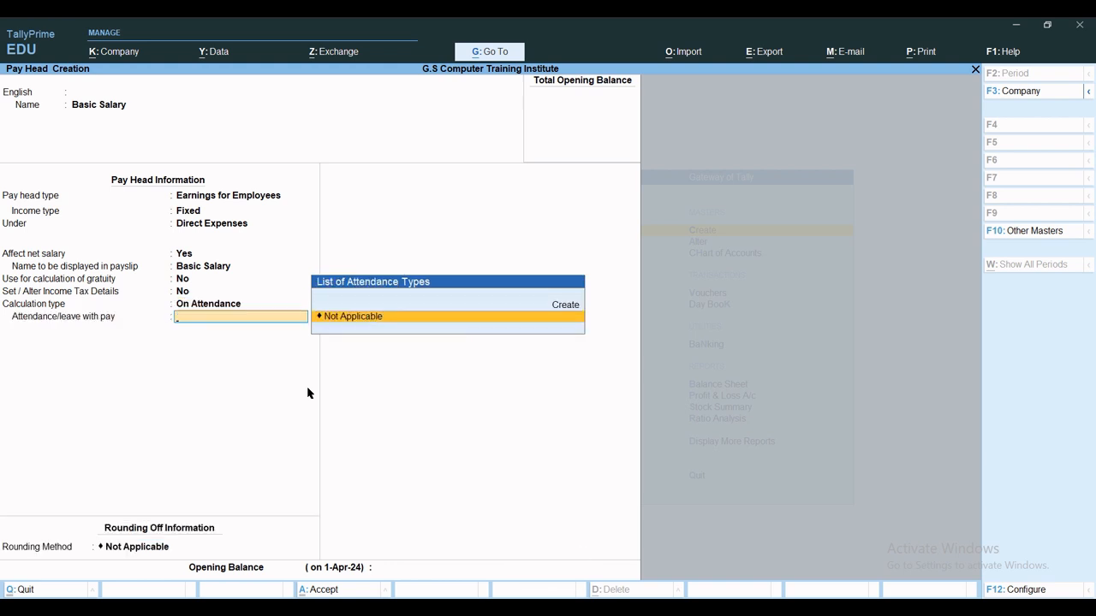
key(Up)
key(Return)
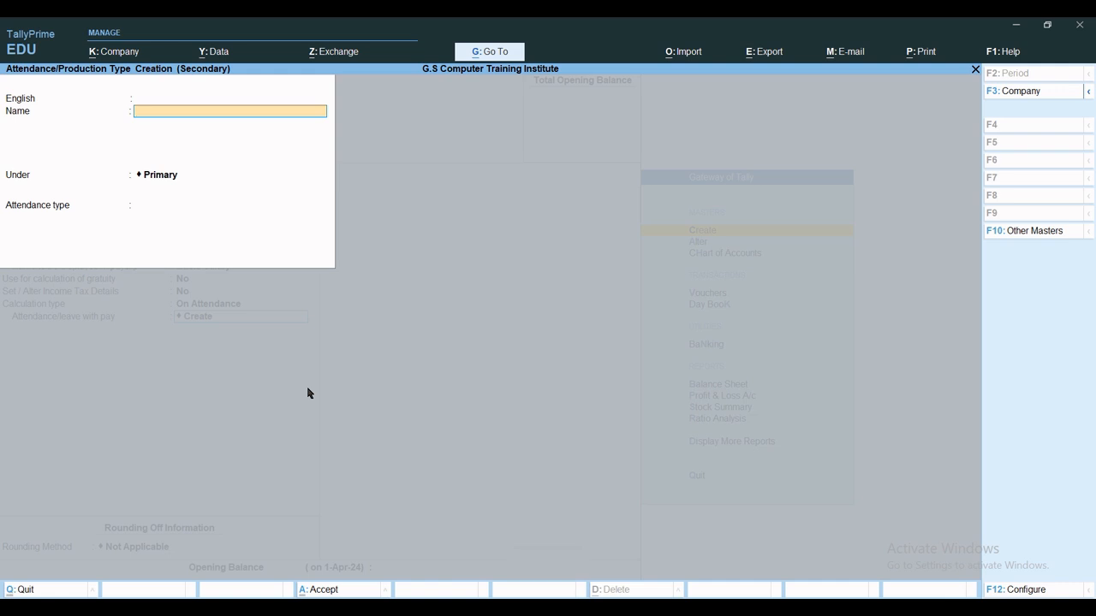
Name the attendance type Present under Primary as Attendance / Leave with Pay, and save it.
text(Attendence)
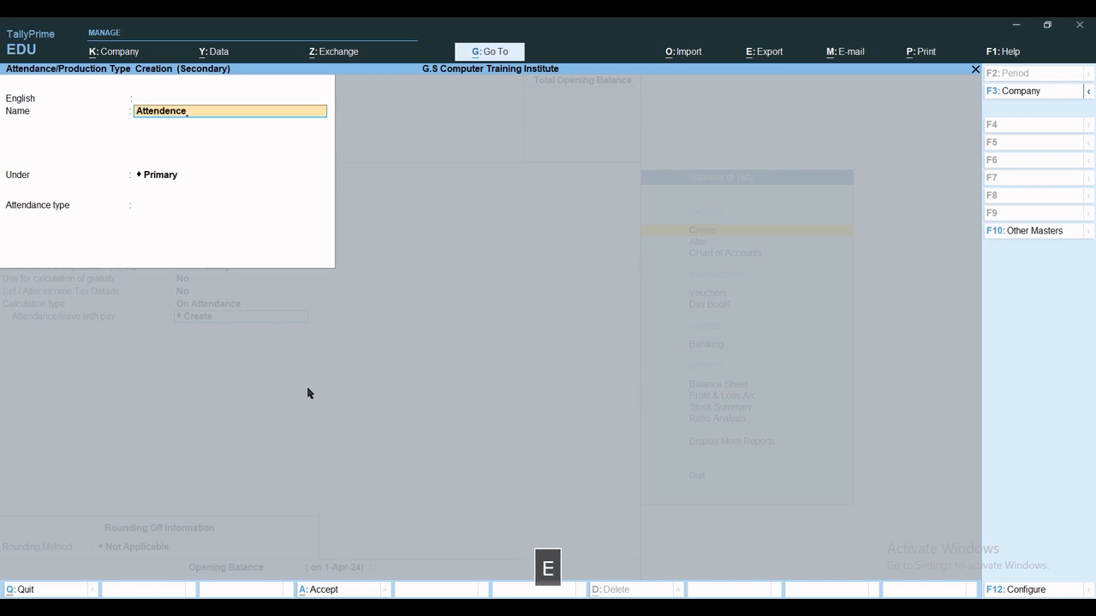
key(BackSpace)
key(BackSpace)
key(BackSpace)
key(BackSpace)
key(BackSpace)
key(BackSpace)
key(BackSpace)
key(BackSpace)
key(BackSpace)
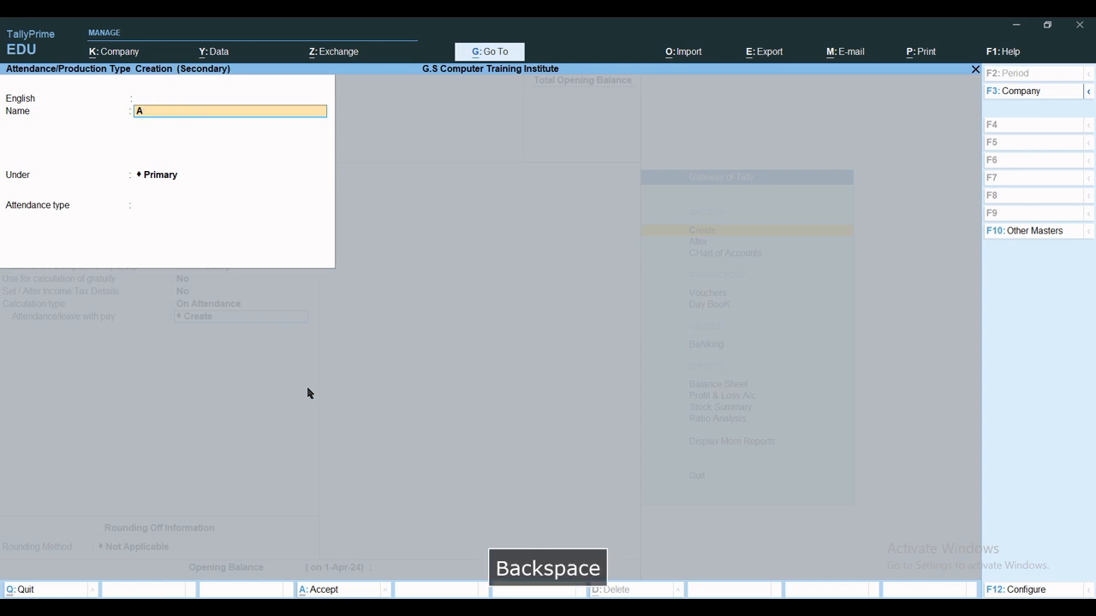
key(BackSpace)
text(OO)
key(BackSpace)
text(Present)
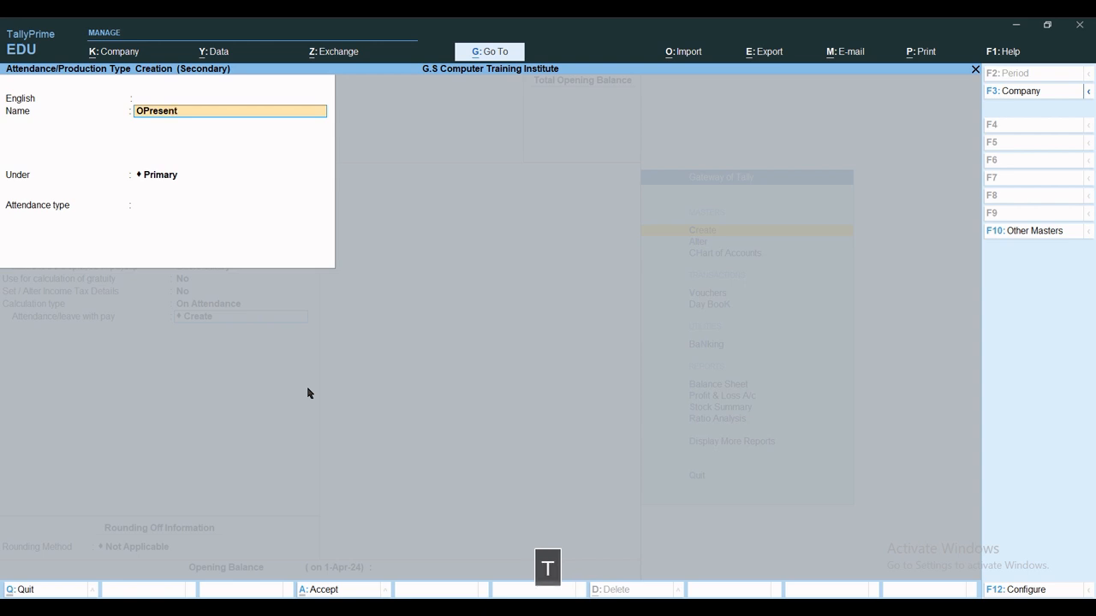
key(BackSpace)
key(BackSpace)
key(BackSpace)
key(BackSpace)
key(BackSpace)
key(BackSpace)
key(BackSpace)
key(BackSpace)
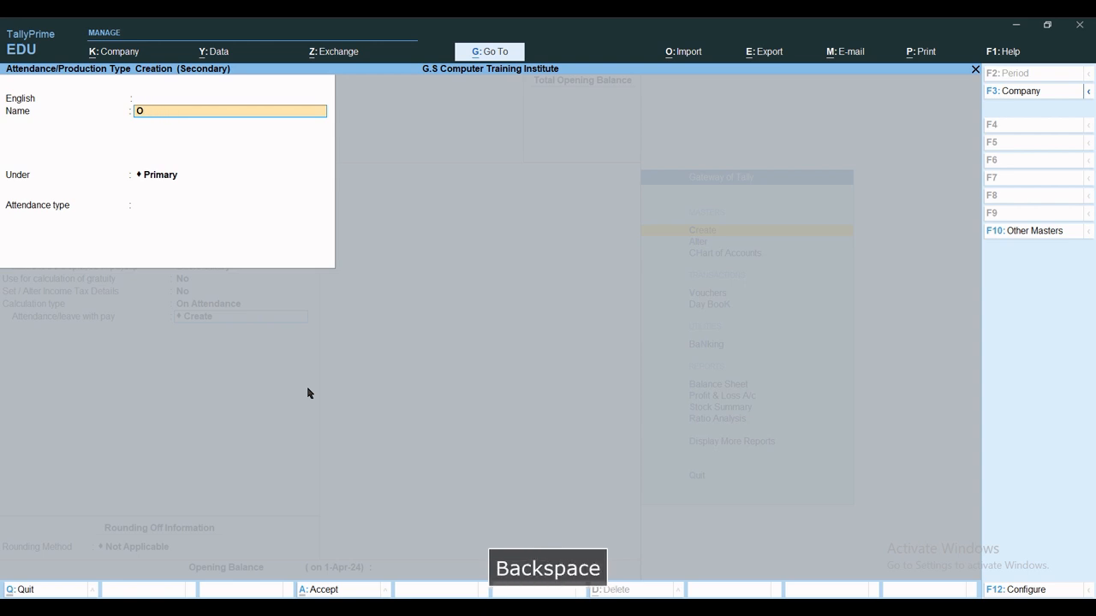
text(Prese)
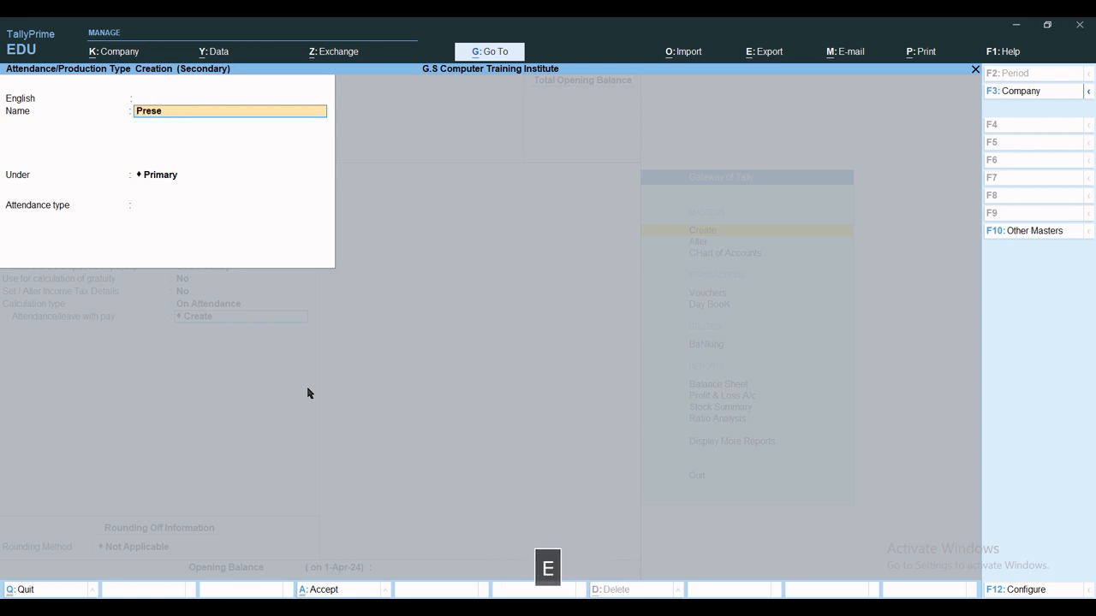
text(nt)
key(Return)
key(Return)
key(Return)
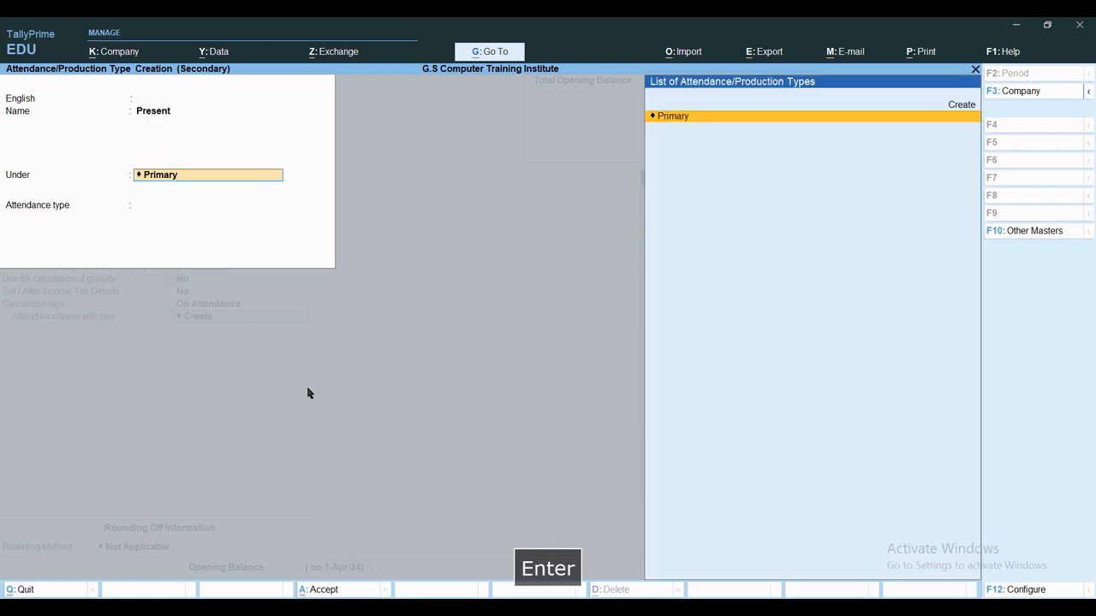
key(Return)
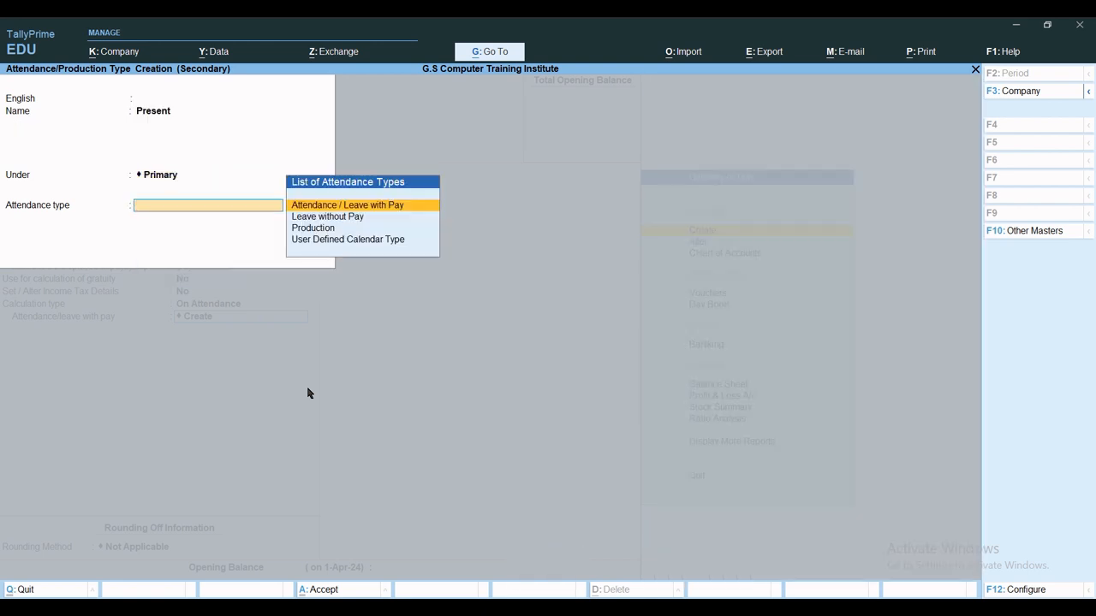
key(Return)
key(Return)
key(Return)
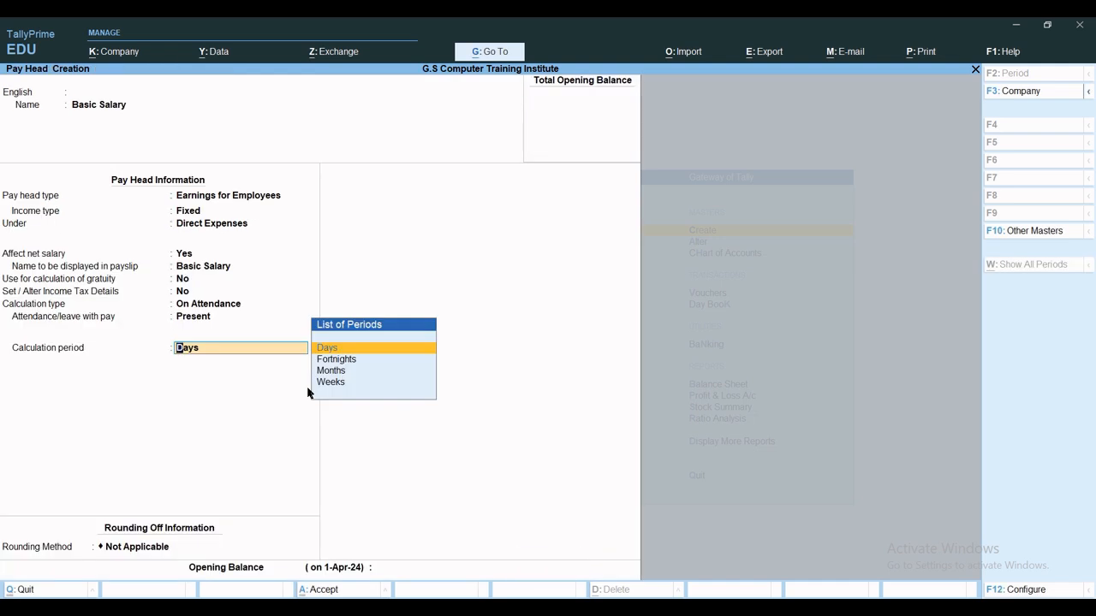
Set Basic Salary's calculation period to Months with a User Defined basis.
key(Down)
key(Down)
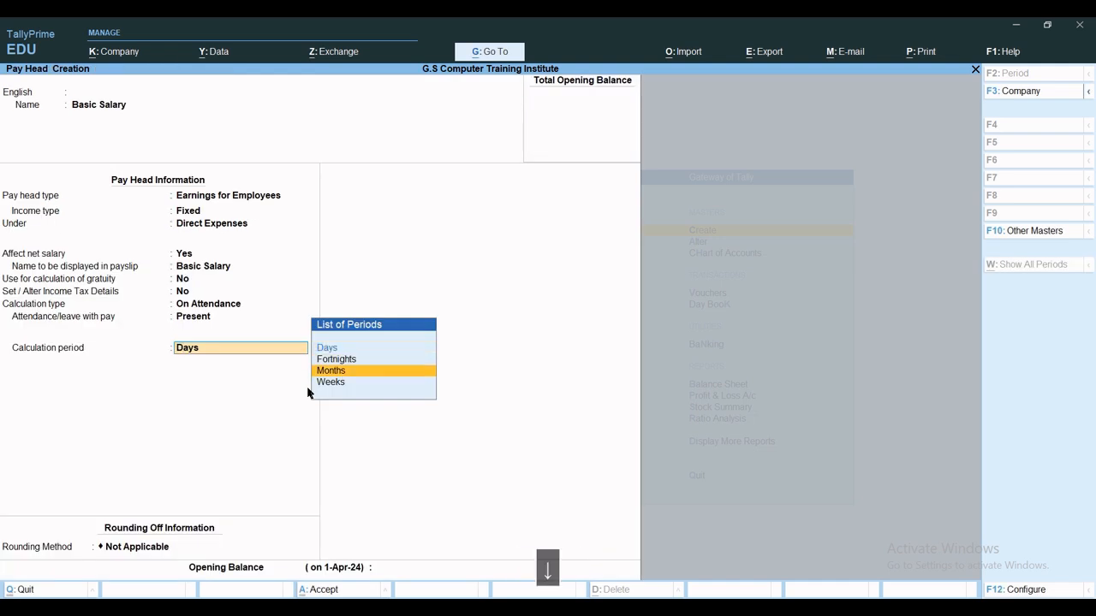
key(Return)
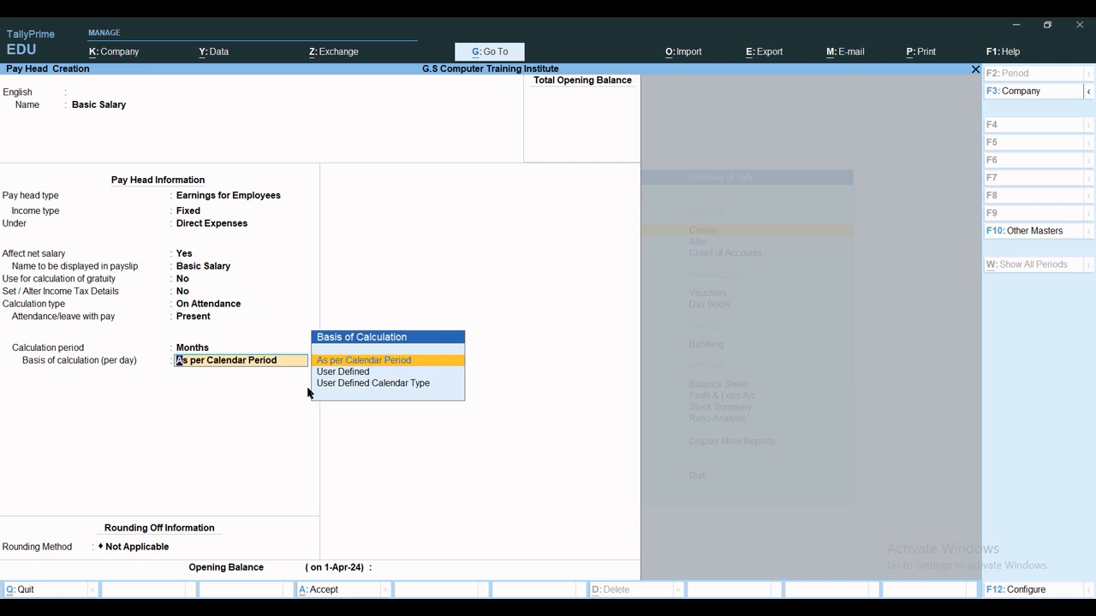
key(Down)
key(Down)
key(Return)
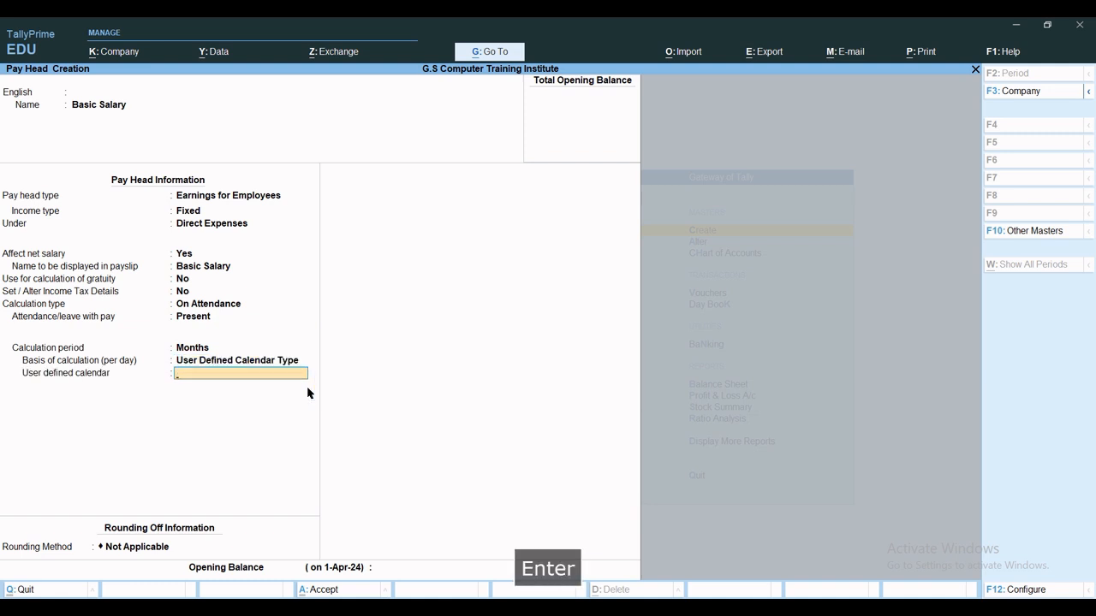
key(BackSpace)
key(Up)
key(Return)
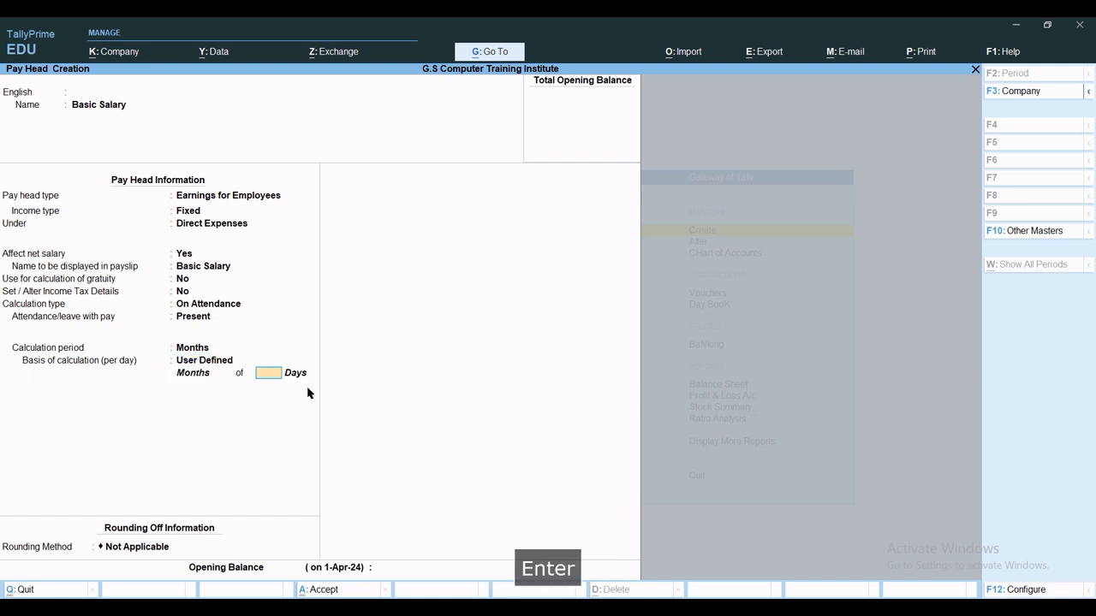
Enter 26 days per month, keep Not Applicable rounding, and save the pay head.
text(526)
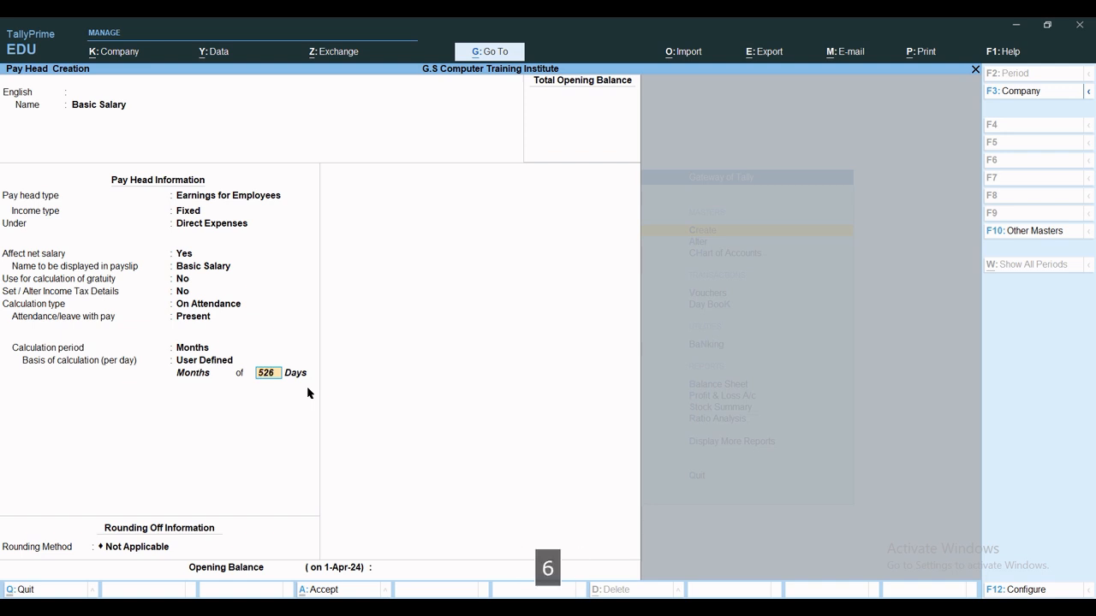
key(BackSpace)
key(BackSpace)
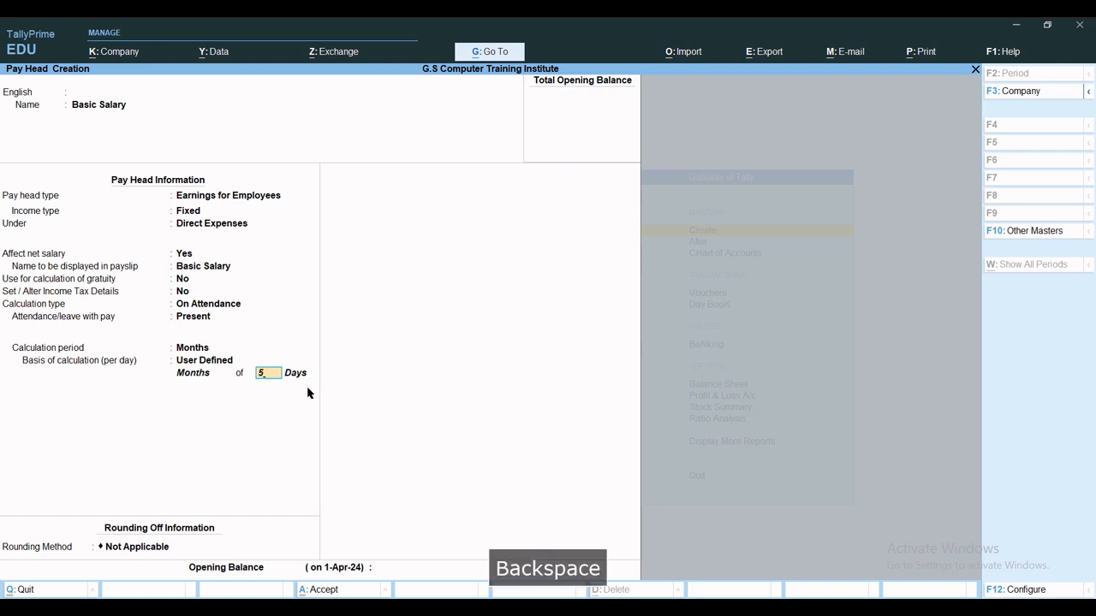
key(BackSpace)
text(26)
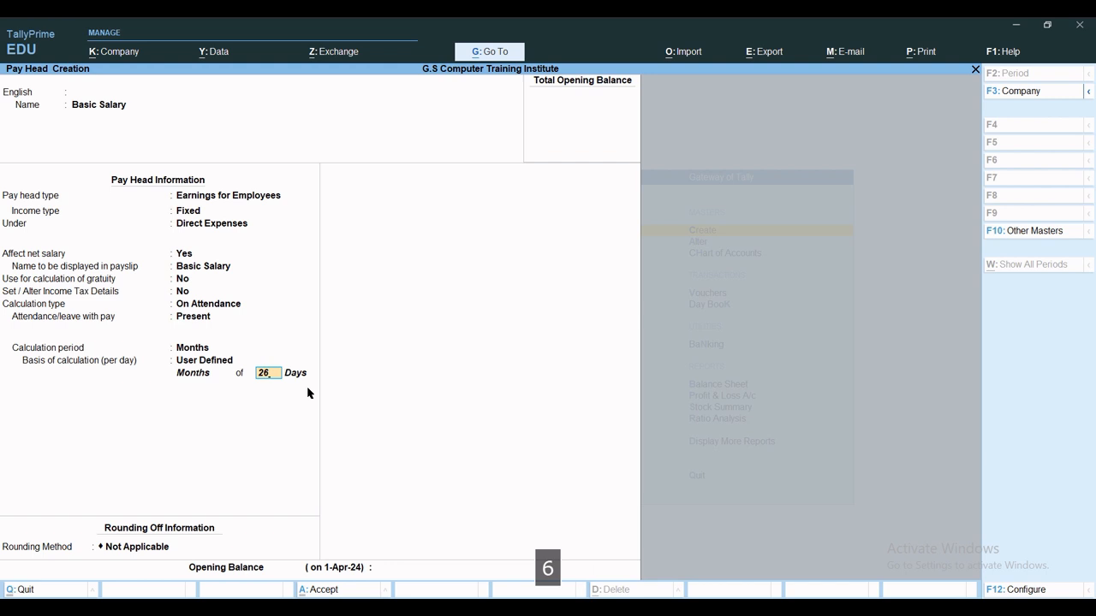
key(Return)
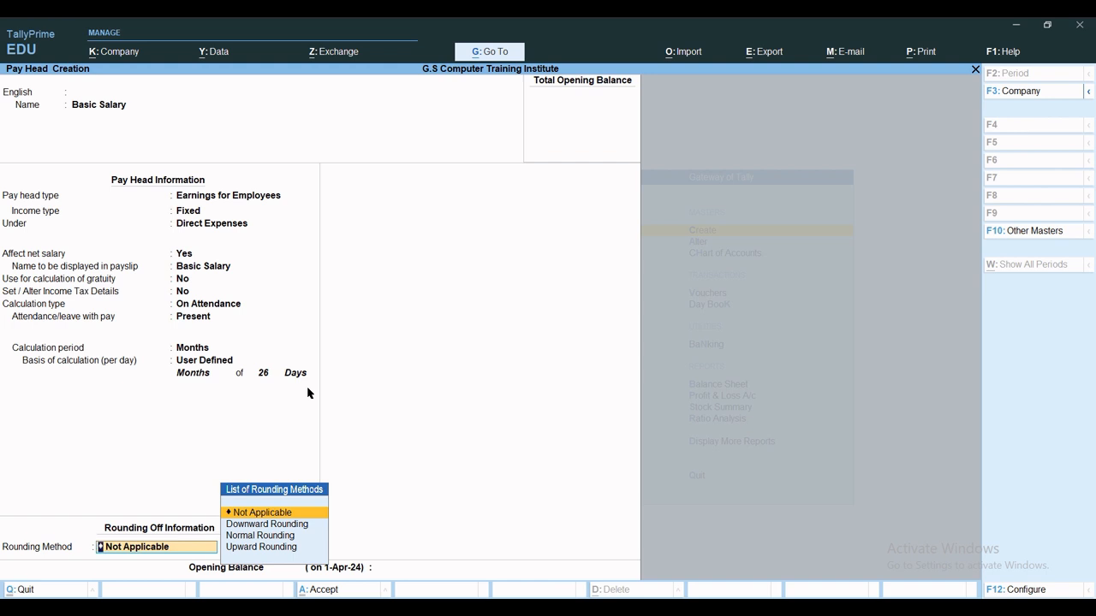
key(Return)
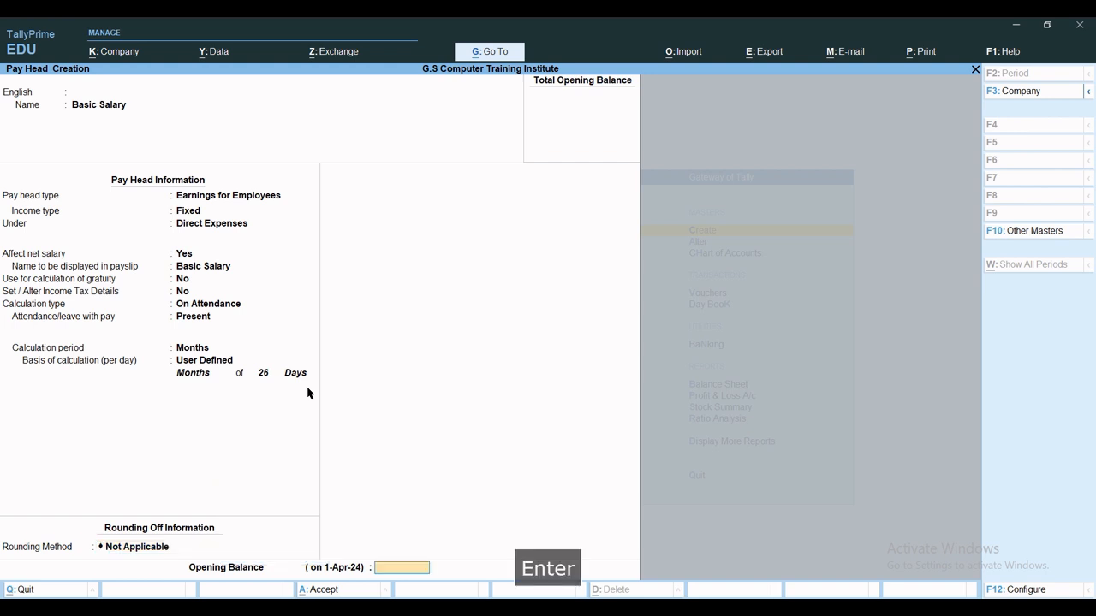
key(Return)
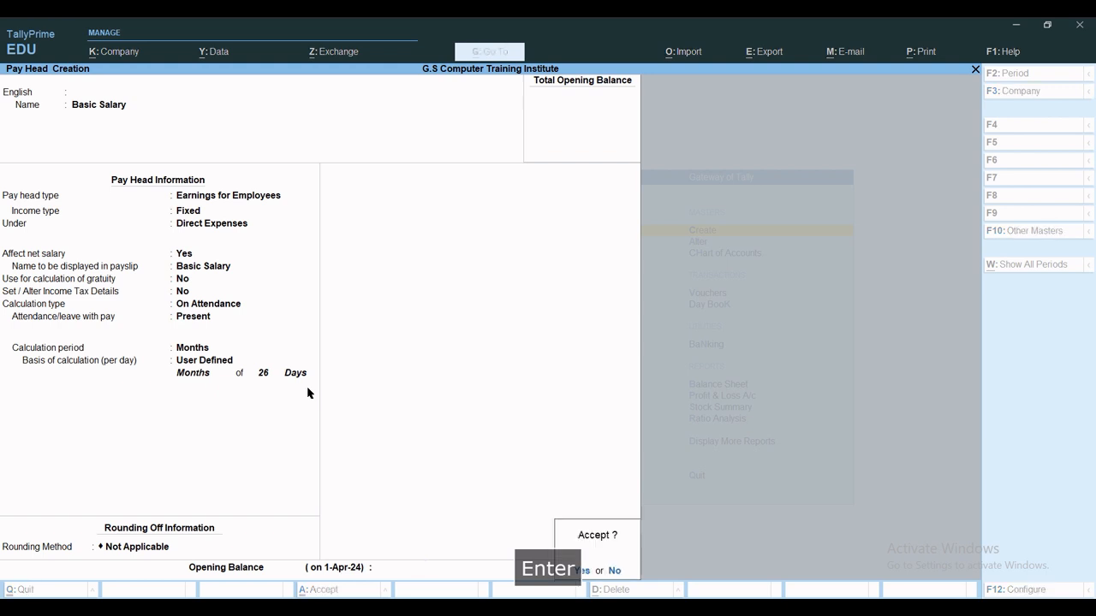
key(y)
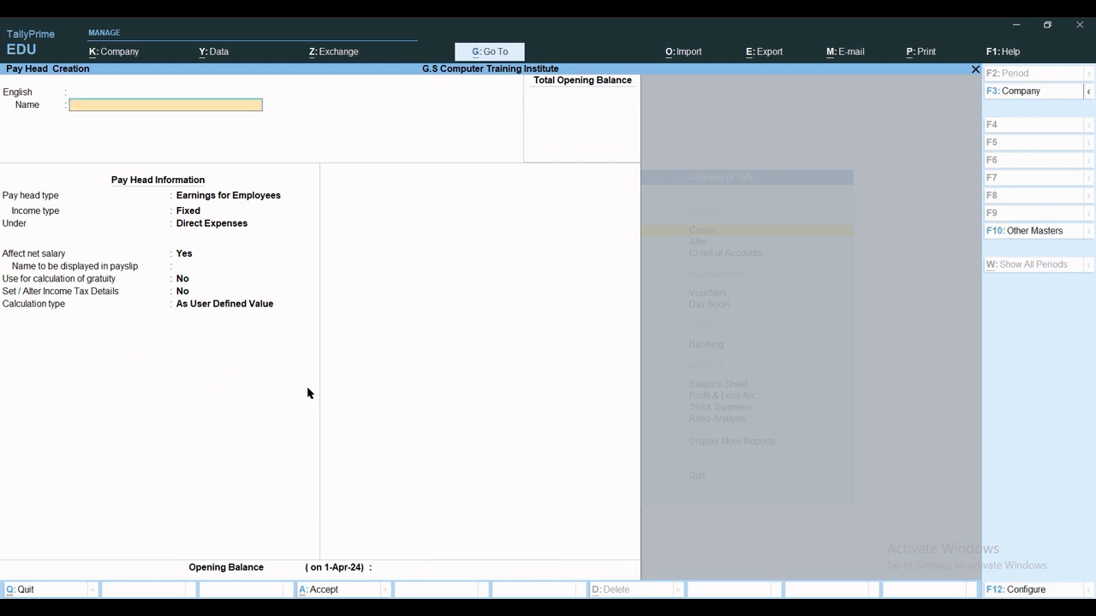
Create HRA as an earnings pay head computed on a Basic Salary formula.
text(HRA)
key(Return)
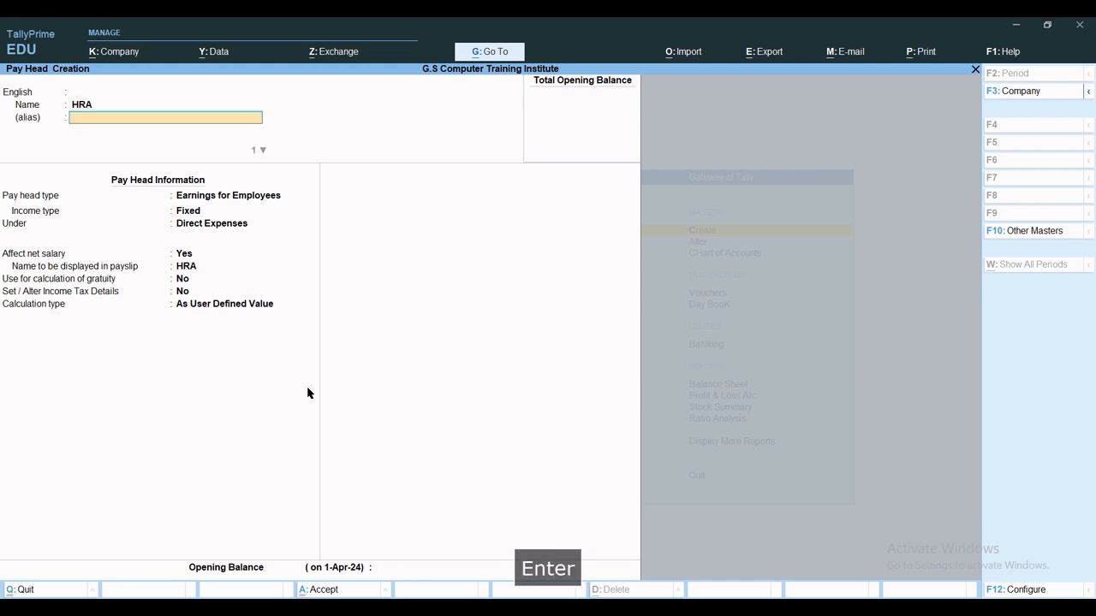
key(Return)
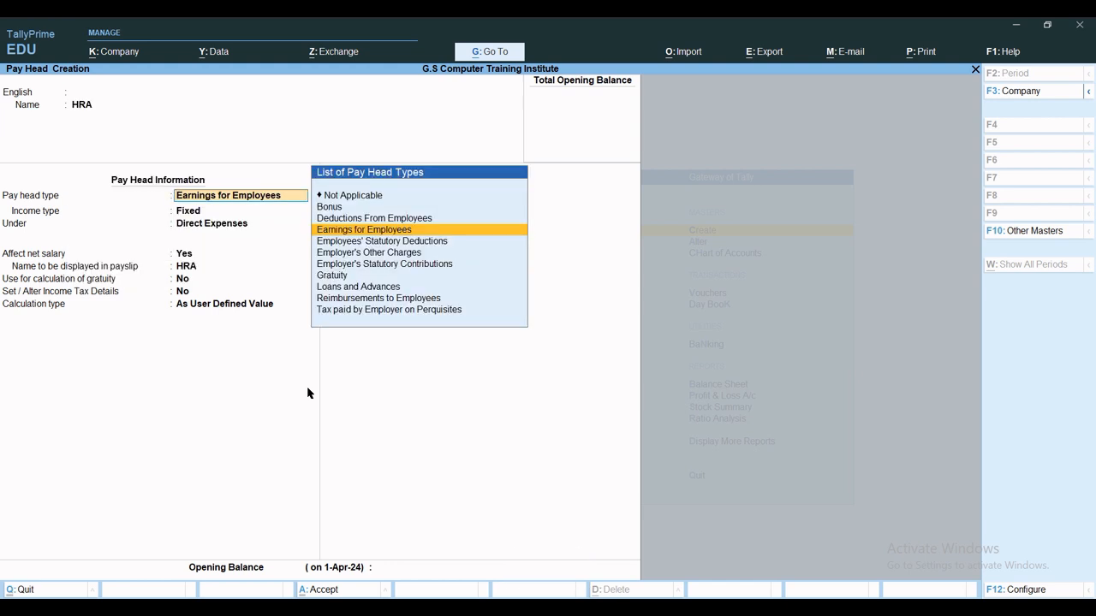
key(Return)
key(Return)
key(Return)
key(Return)
key(Return)
key(Return)
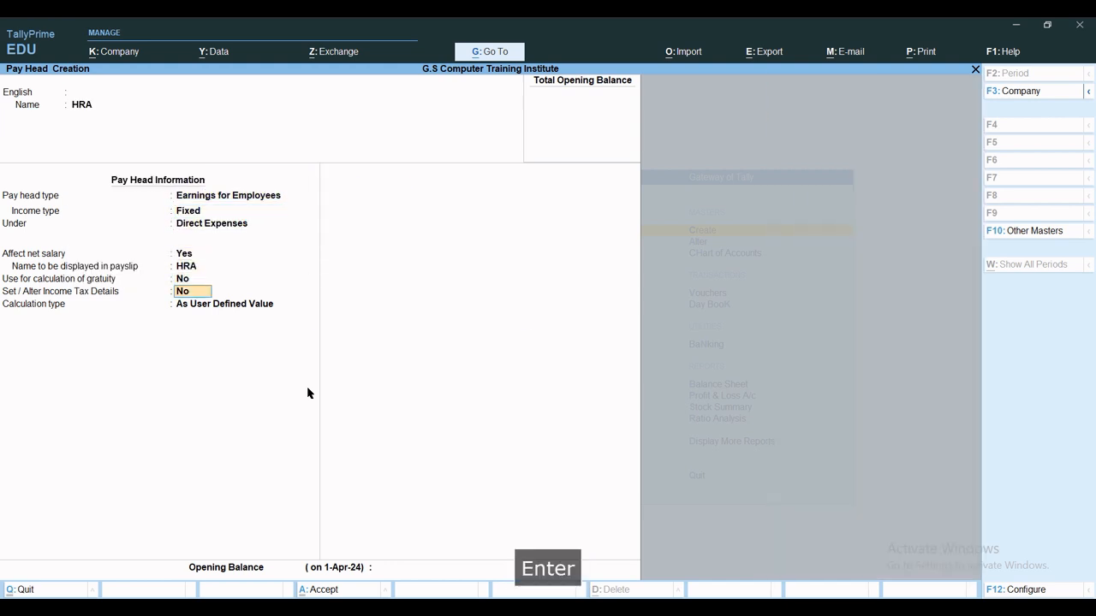
key(Return)
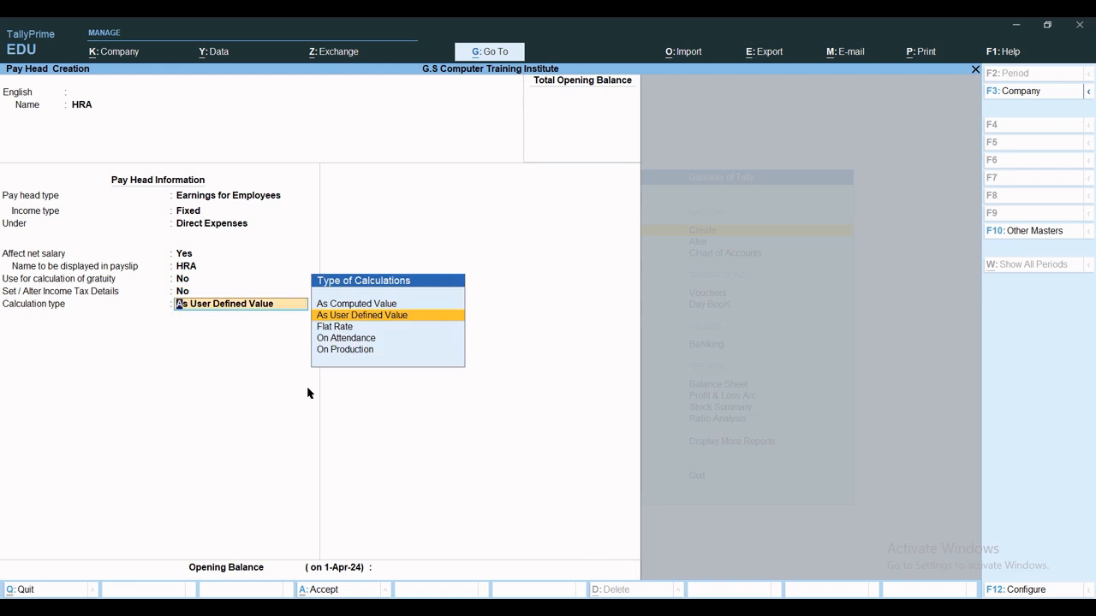
key(Up)
key(Return)
key(Return)
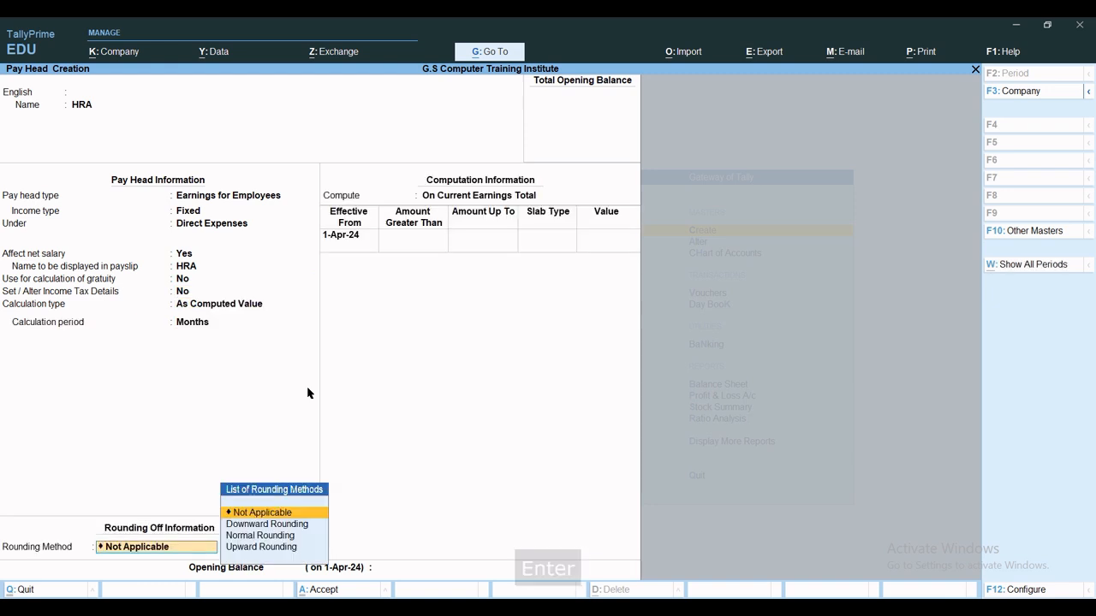
key(Return)
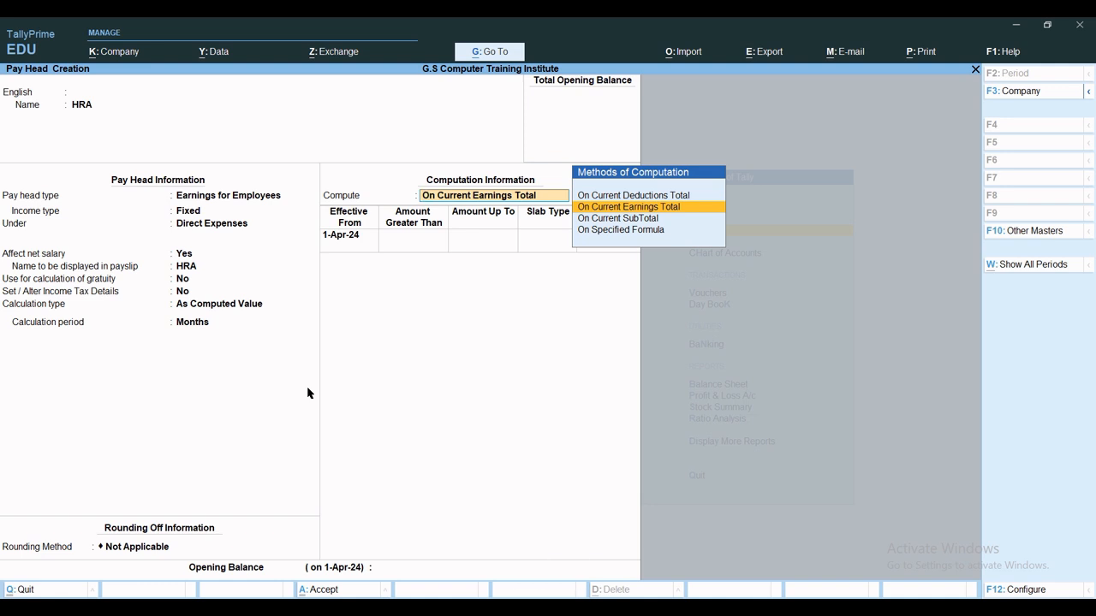
key(Down)
key(Down)
key(Return)
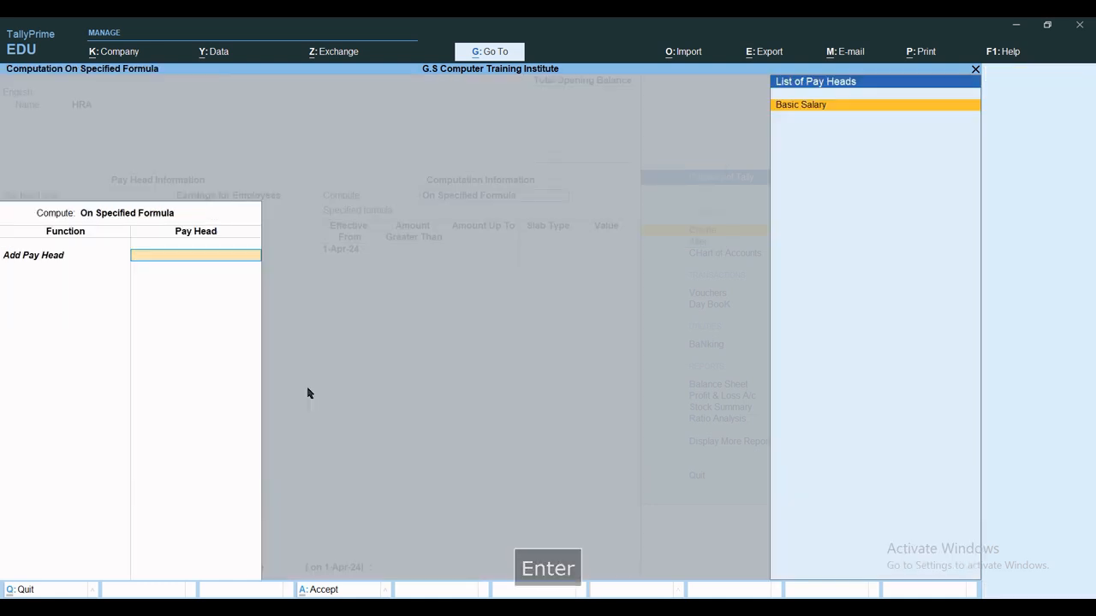
key(Return)
key(Return)
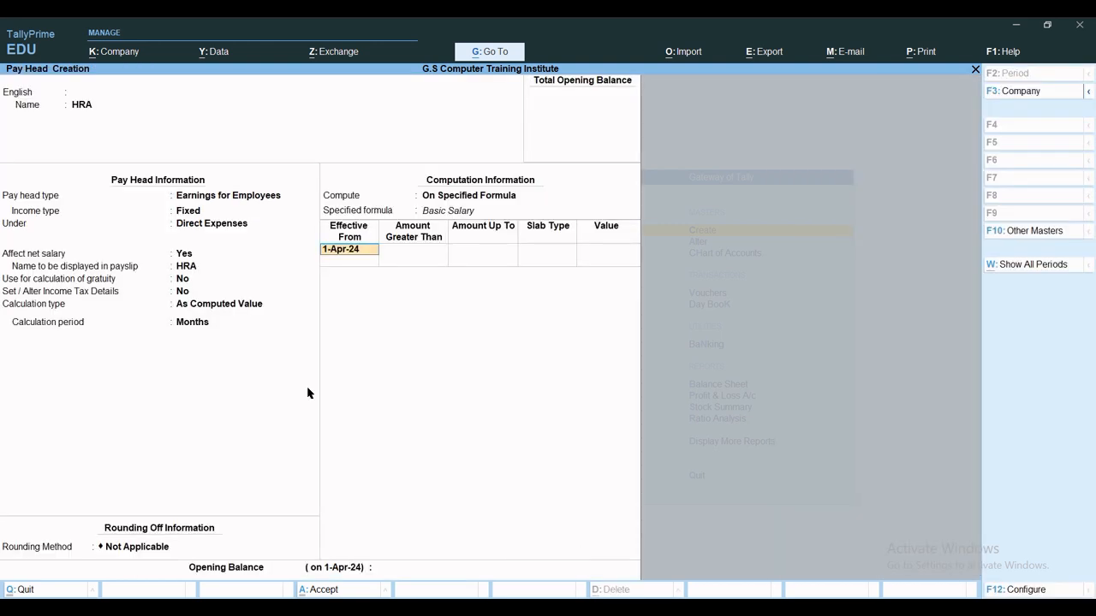
Enter HRA slabs of 20% up to 20,000 and 40% above, then save.
key(Return)
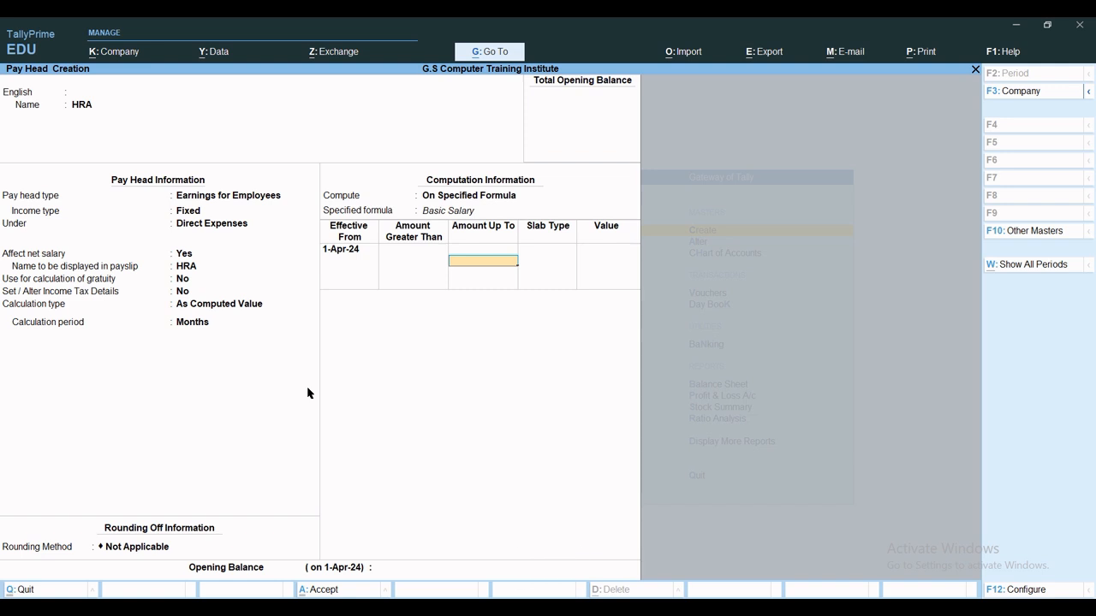
text(20000)
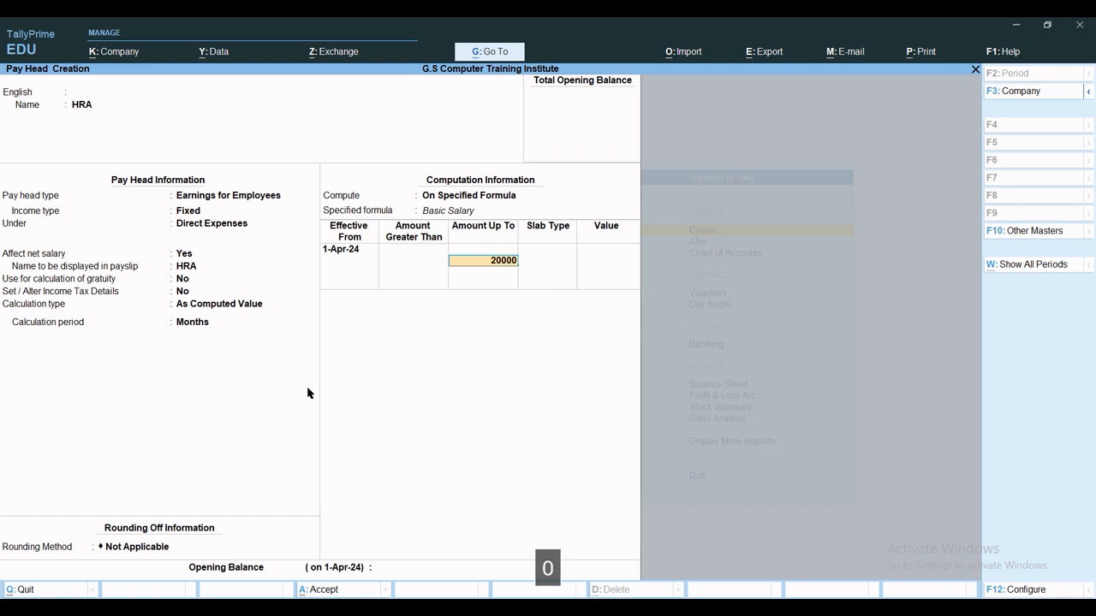
key(Return)
key(Return)
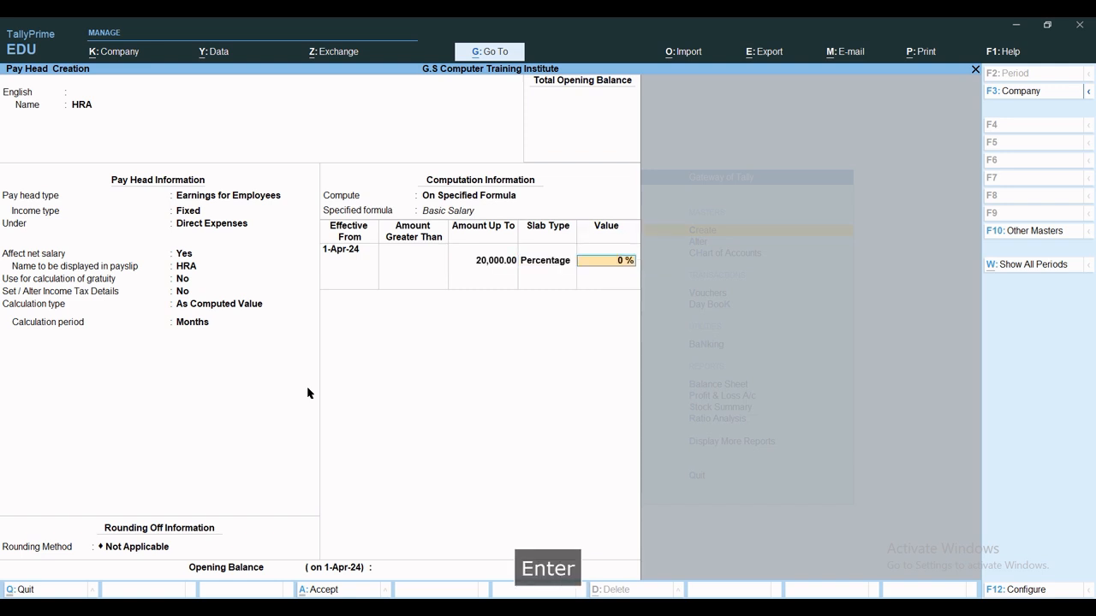
text(20)
key(Return)
key(Return)
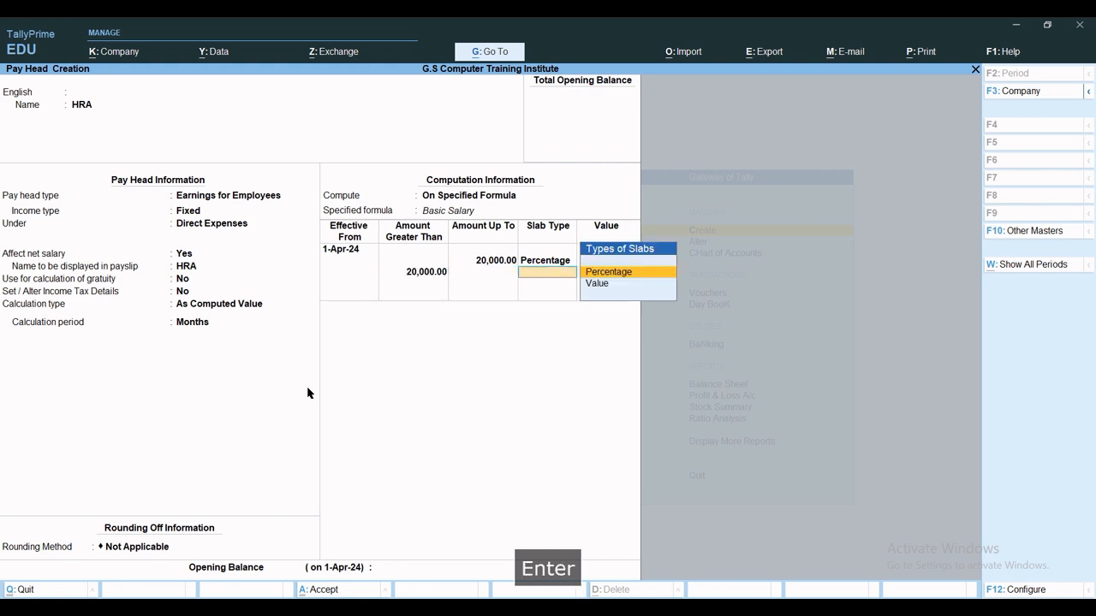
key(Return)
text(40)
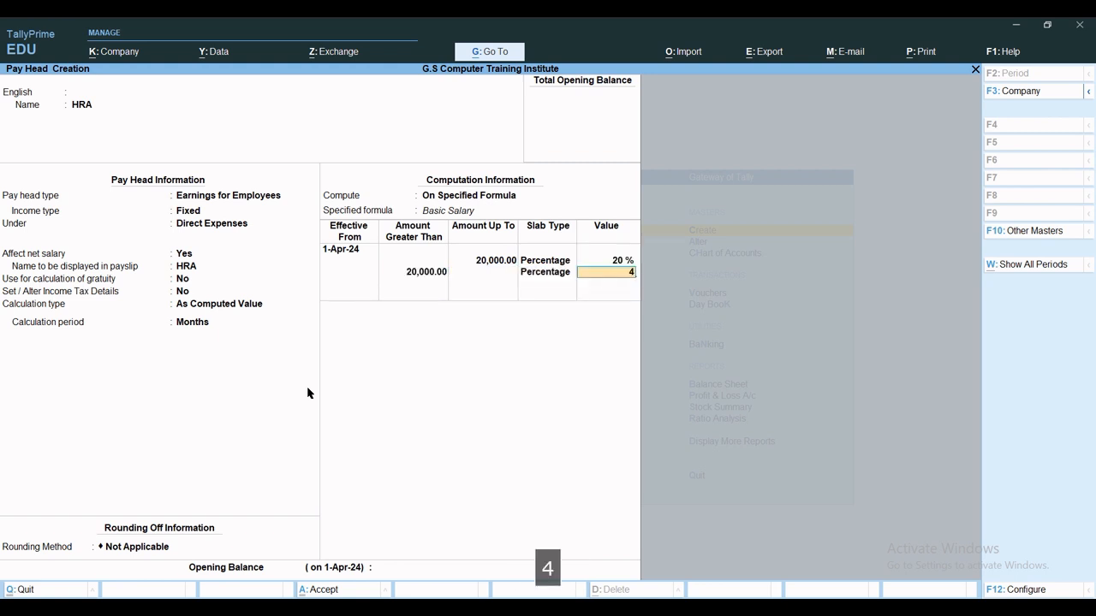
key(Return)
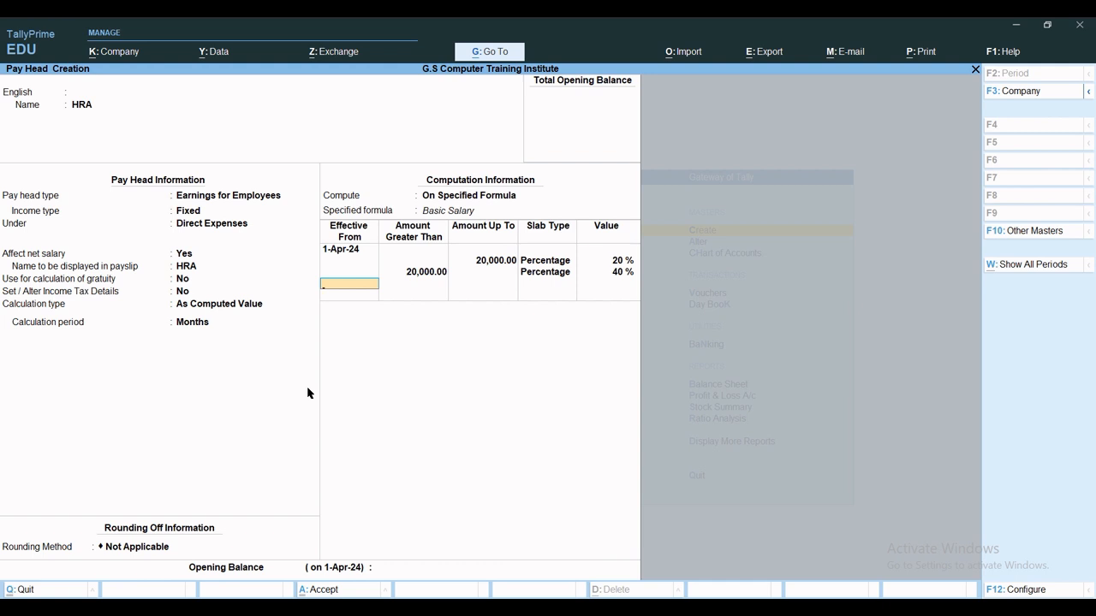
key(ctrl+a)
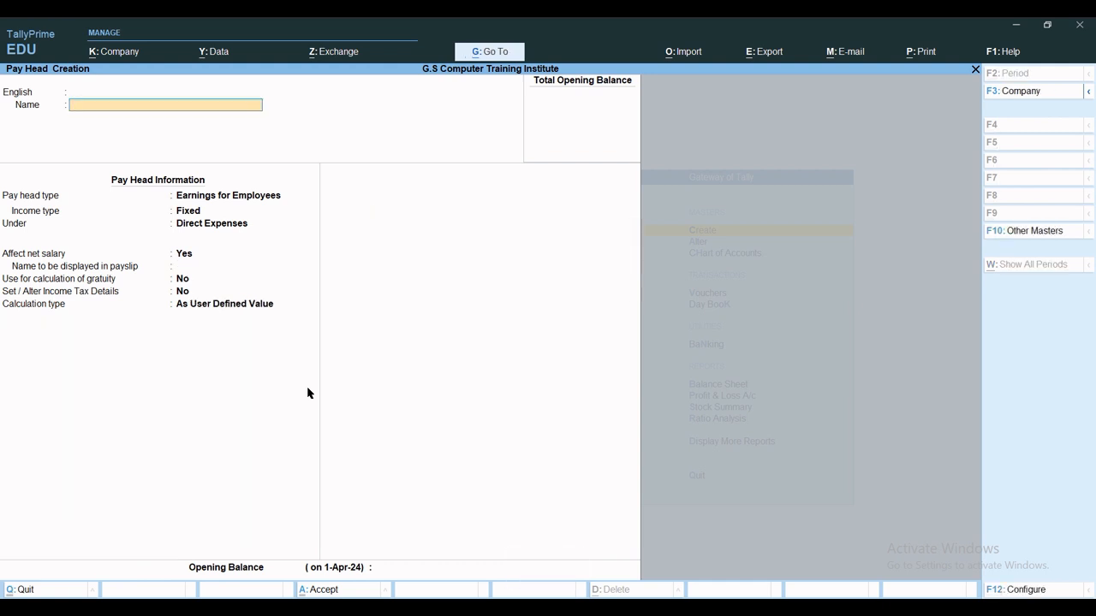
Create CCA under Direct Expenses, As Computed Value on a Basic Salary formula.
text(CCA)
key(Return)
key(Return)
key(Return)
key(Return)
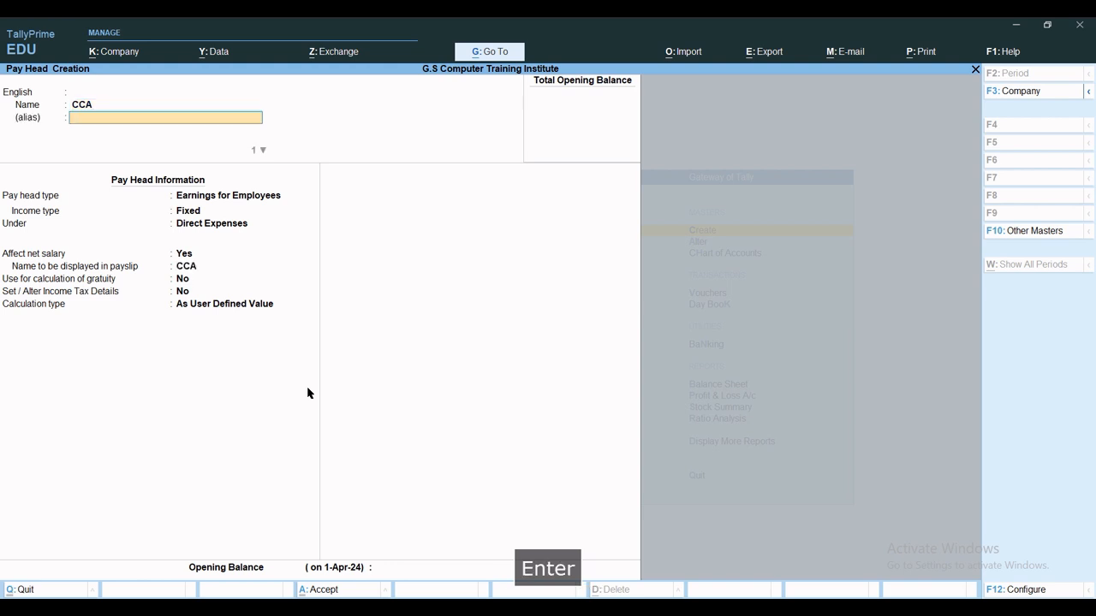
key(Return)
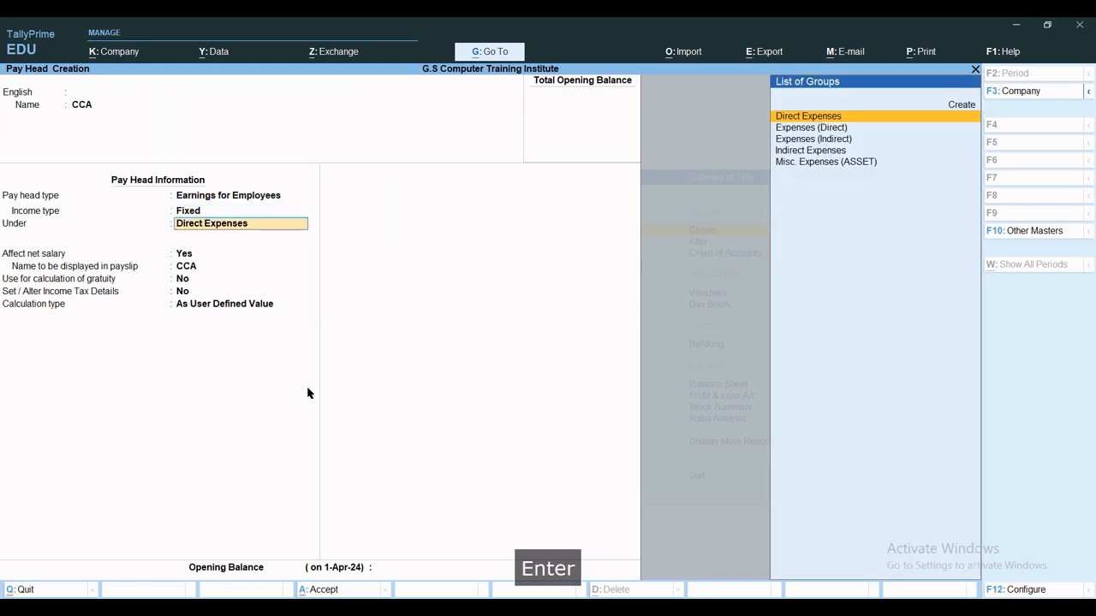
key(Return)
key(Return)
key(Return)
key(Return)
key(Return)
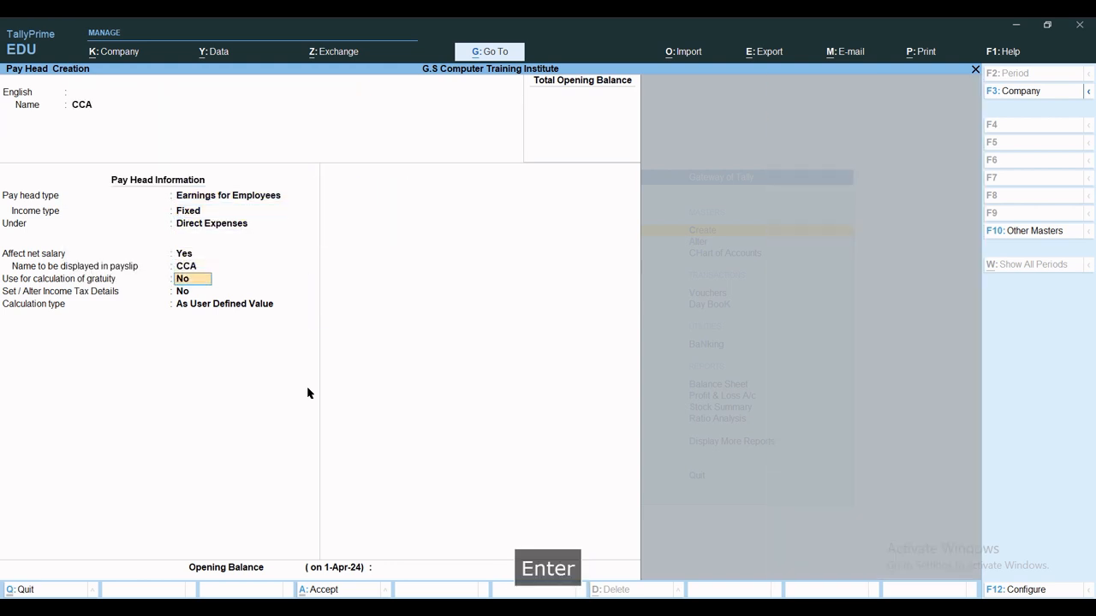
key(Up)
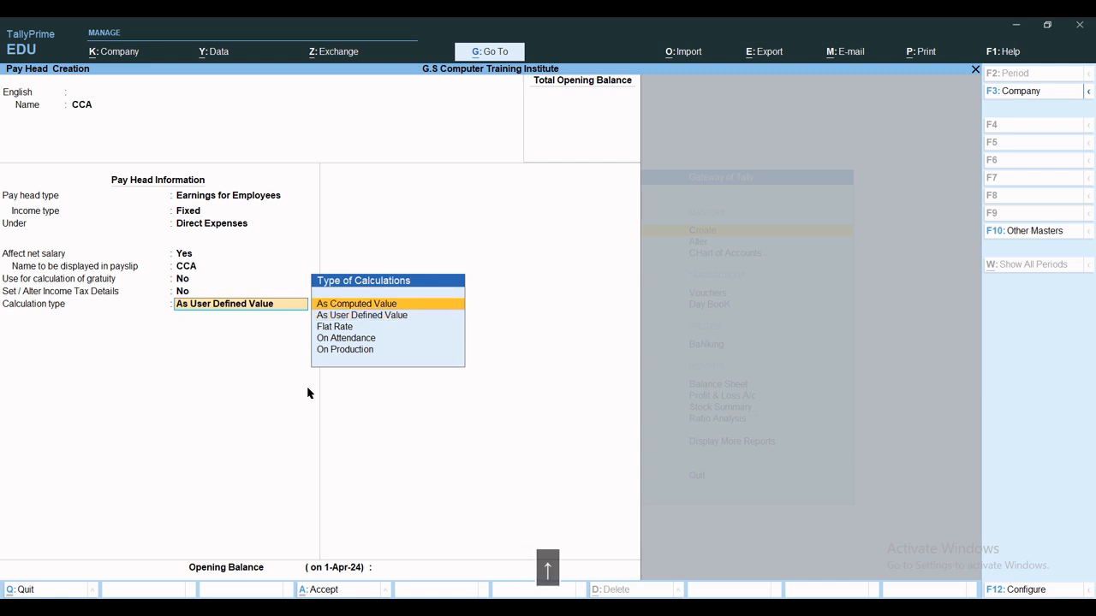
key(Return)
key(Return)
key(Return)
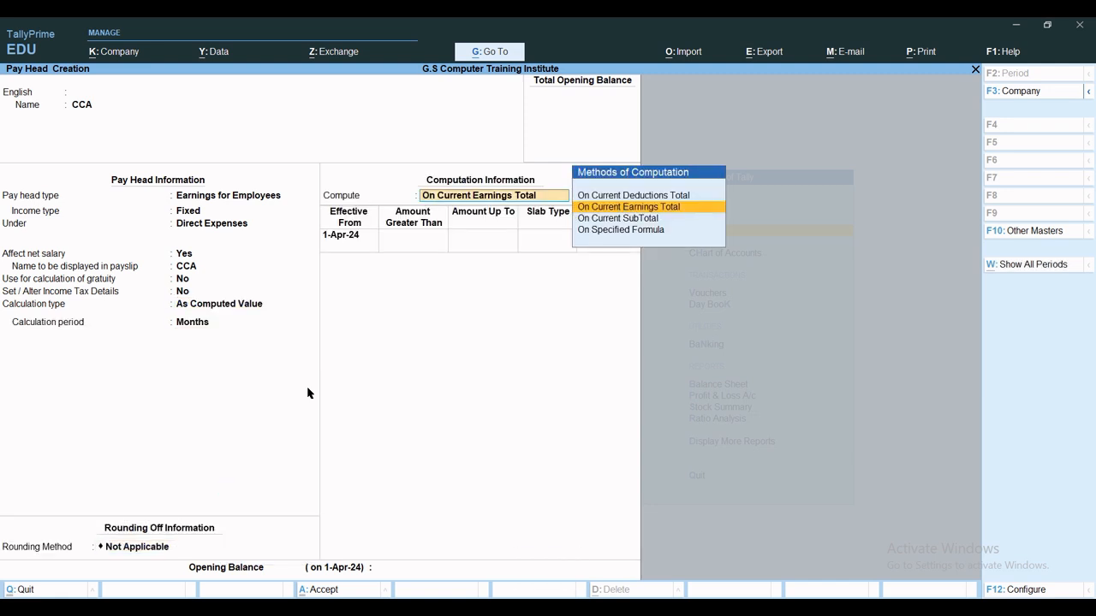
key(Down)
key(Down)
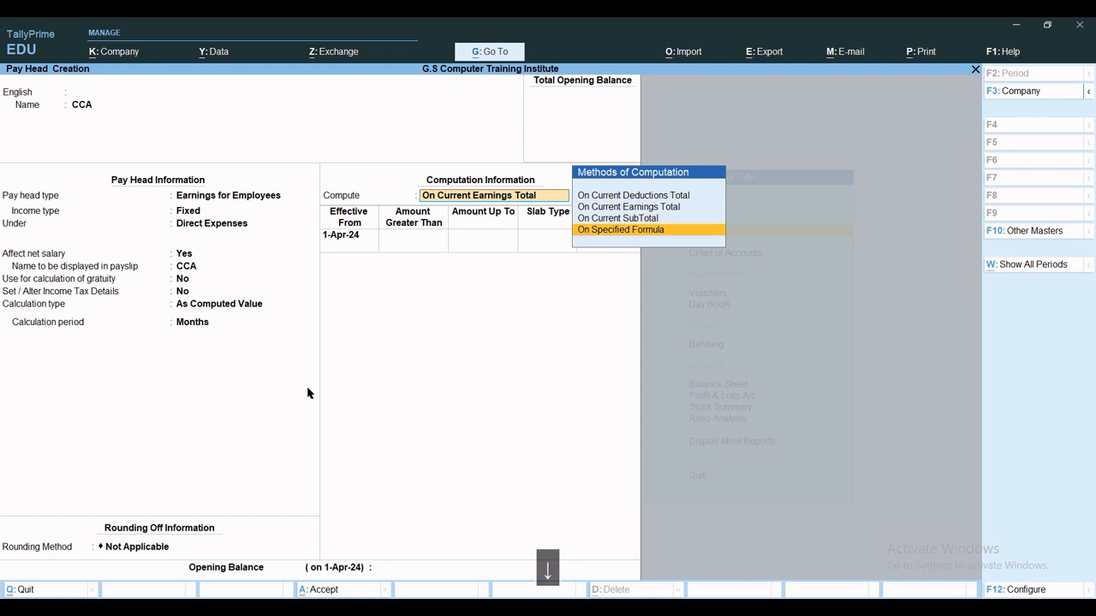
key(Return)
key(Return)
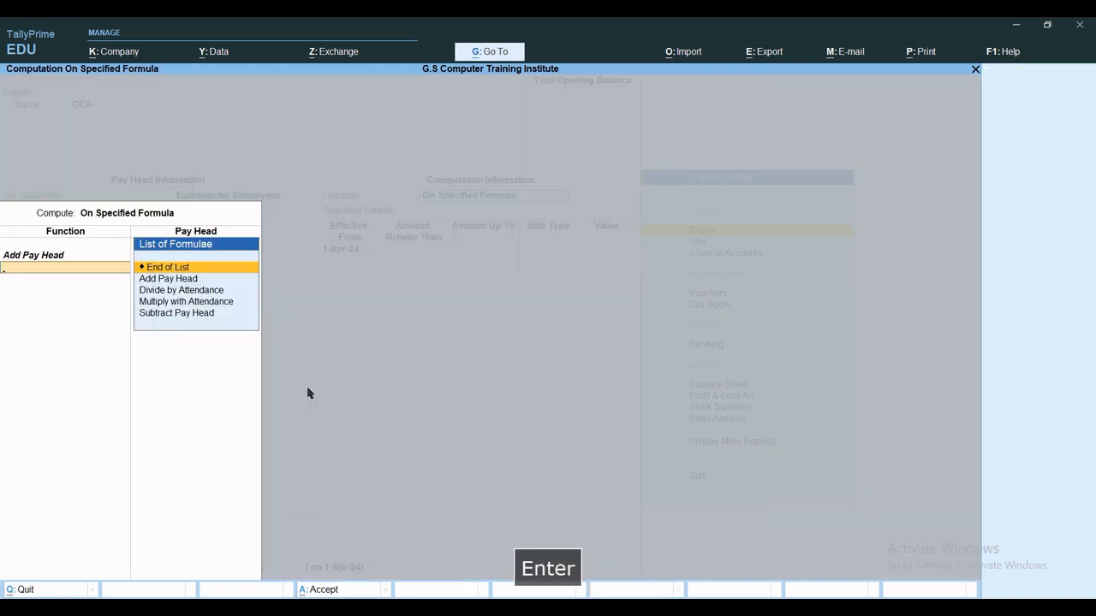
key(Return)
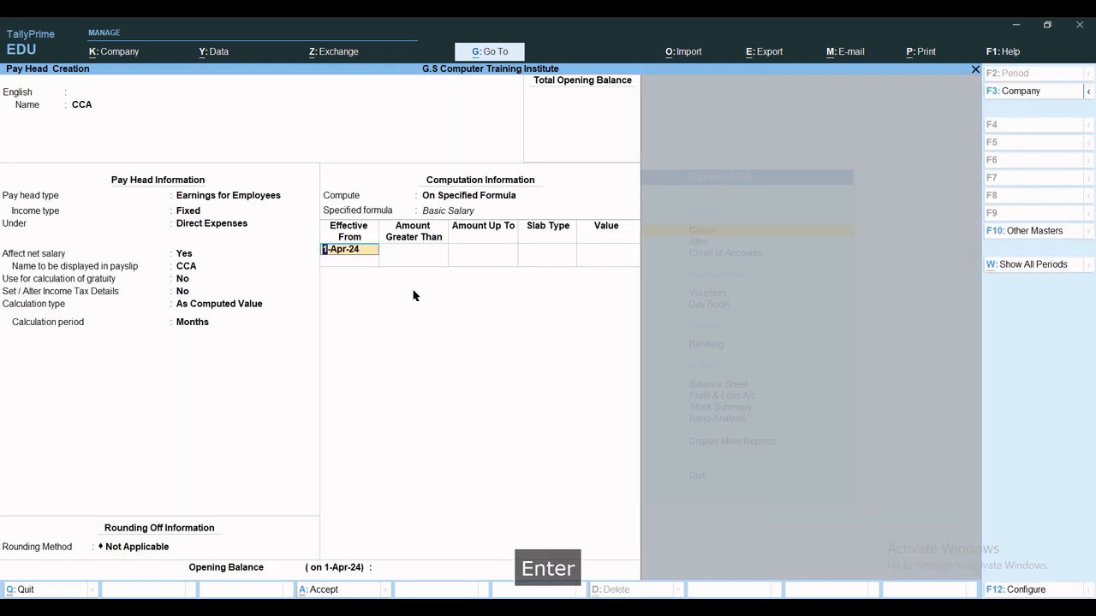
key(Return)
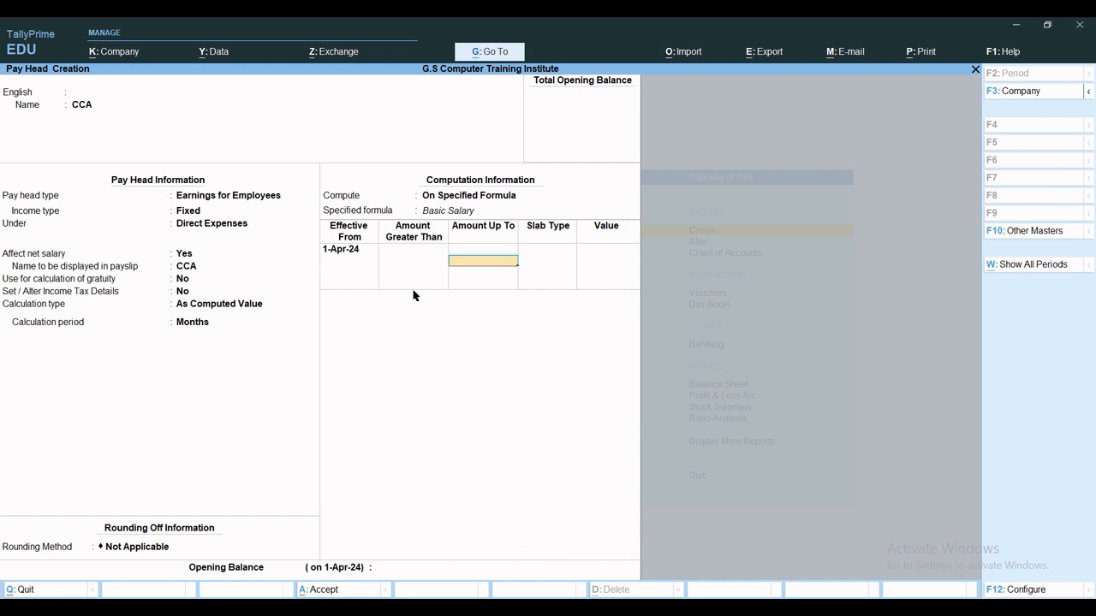
Enter CCA slabs of 10% up to 20,000 and 20% above, then save.
text(20000)
key(Return)
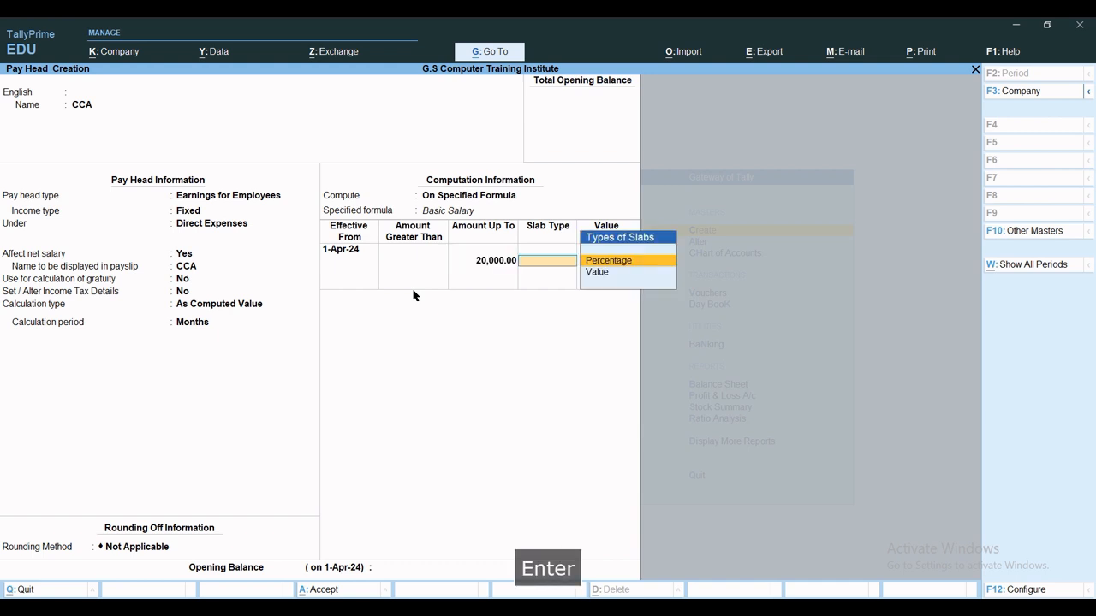
key(Return)
text(10)
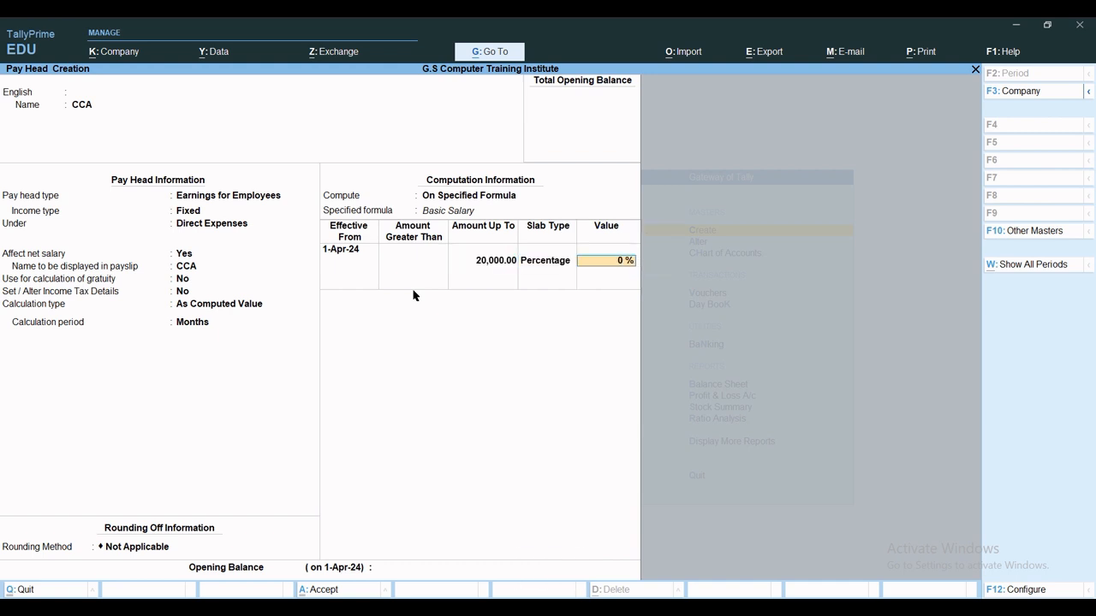
key(Return)
key(Return)
key(Return)
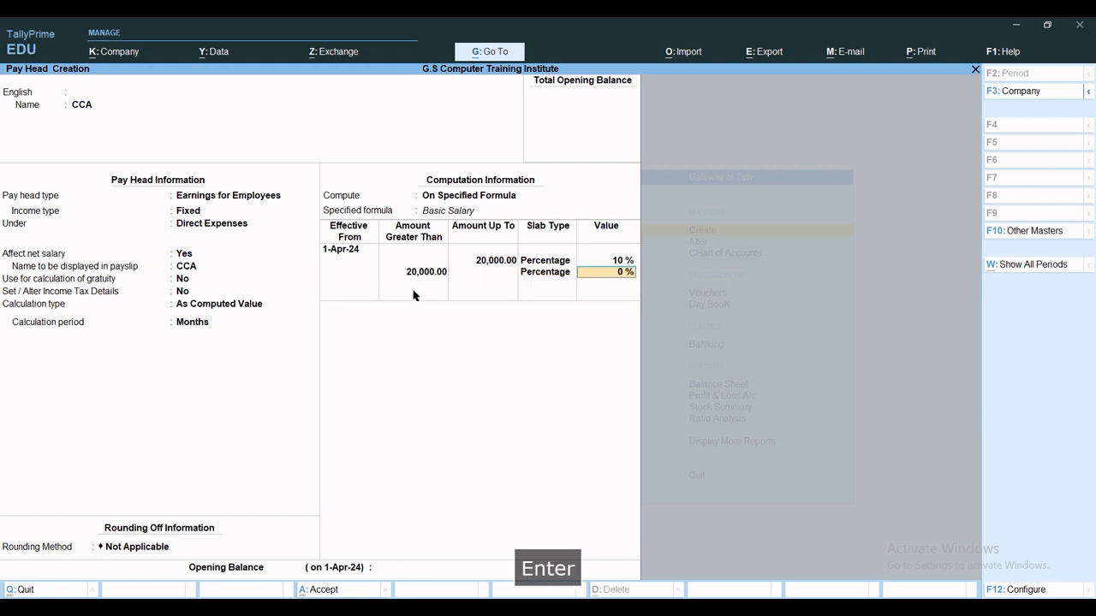
text(20)
key(Return)
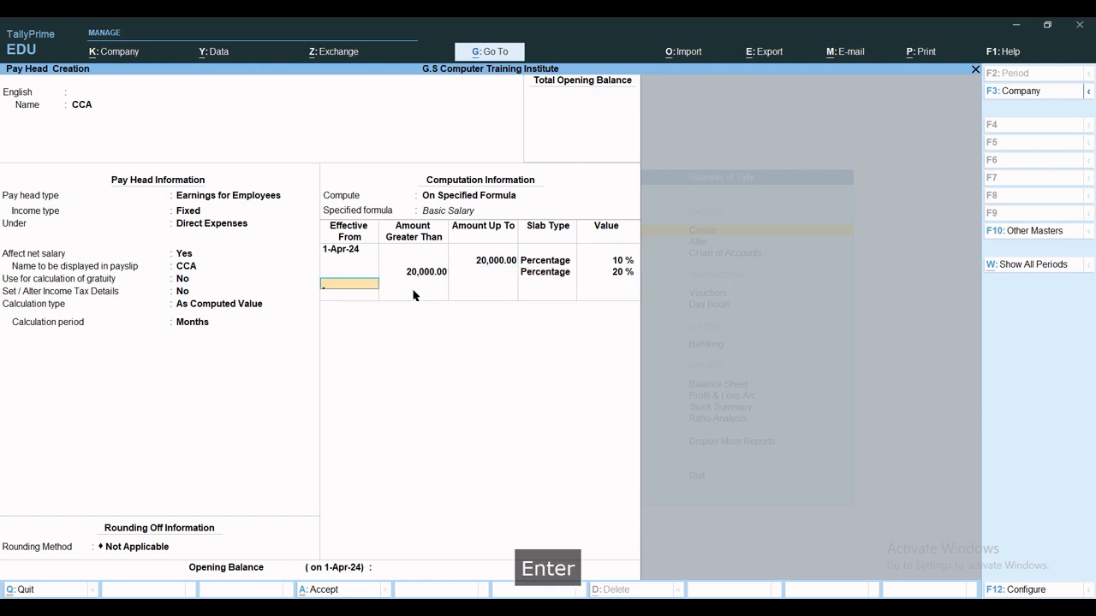
key(ctrl+a)
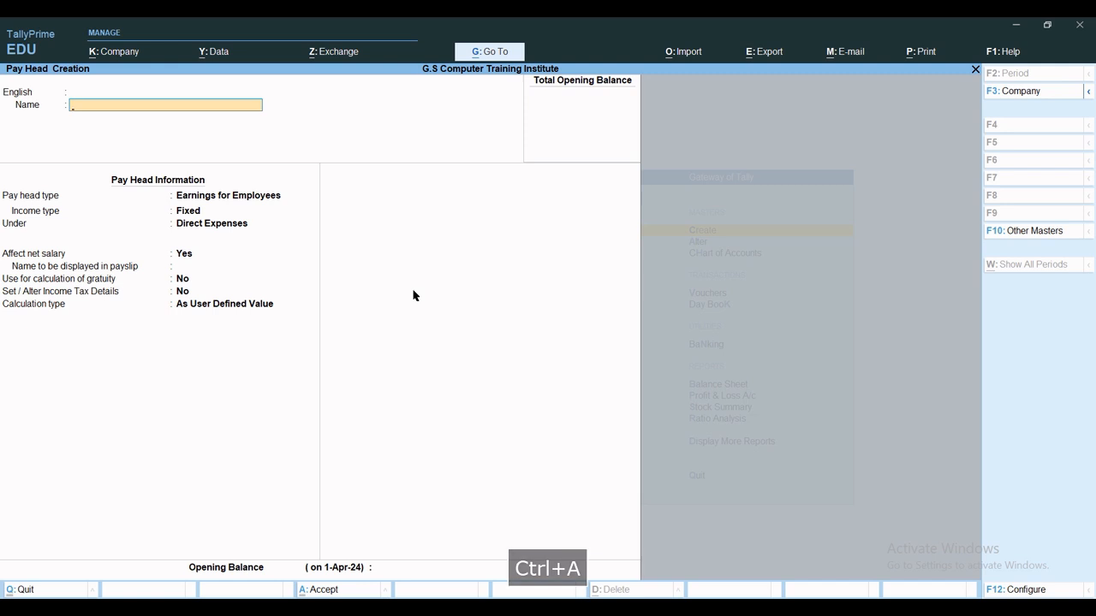
Create DA as a Fixed earnings pay head under Direct Expenses, computed on Basic Salary.
text(DA)
key(Return)
key(Return)
key(Return)
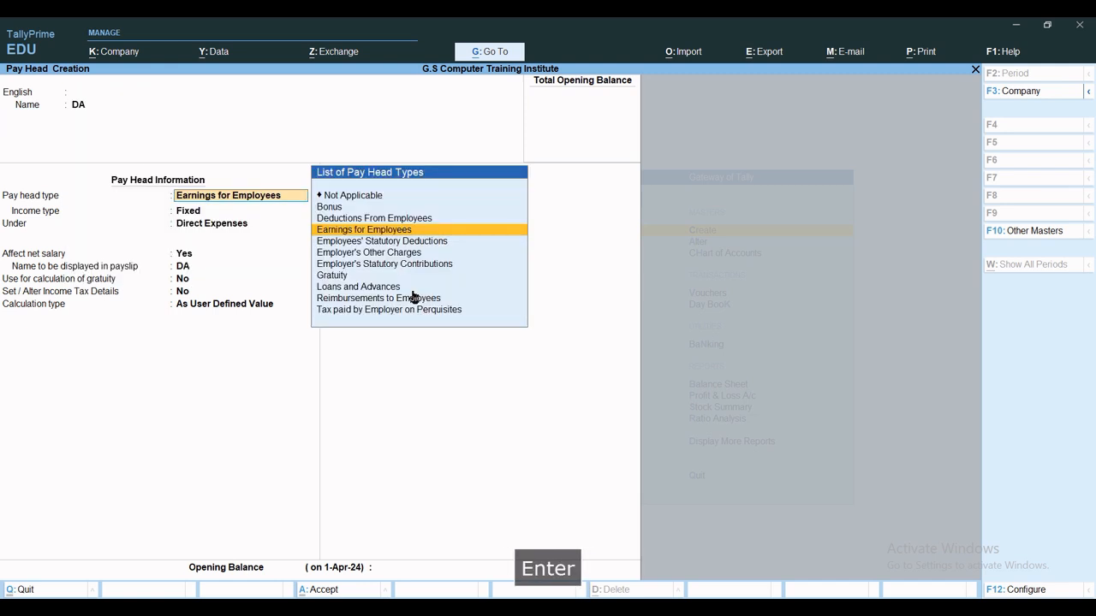
key(Return)
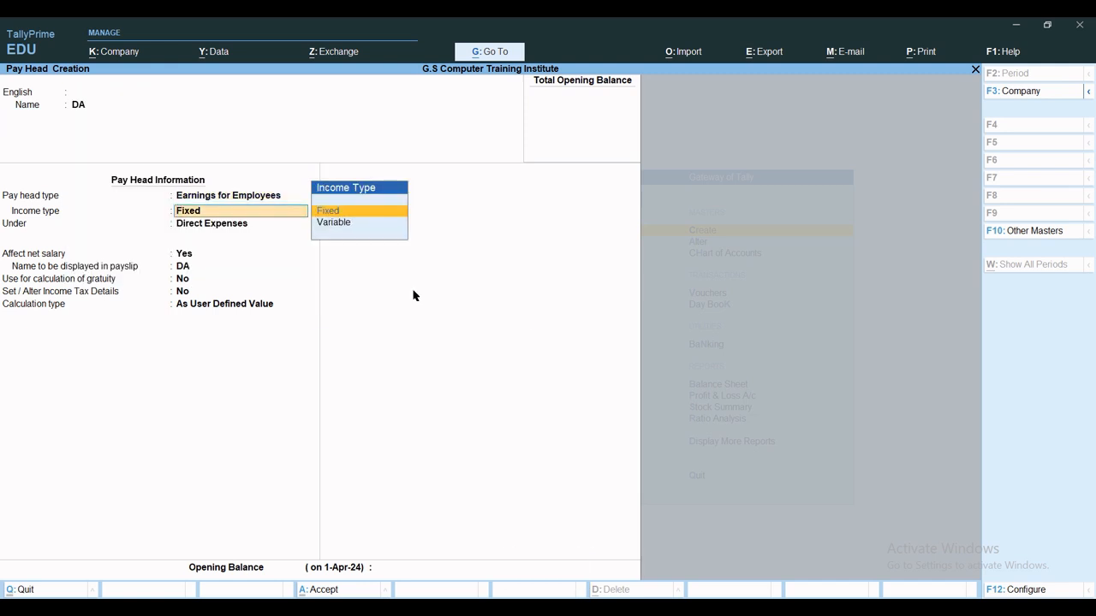
key(Return)
key(Return)
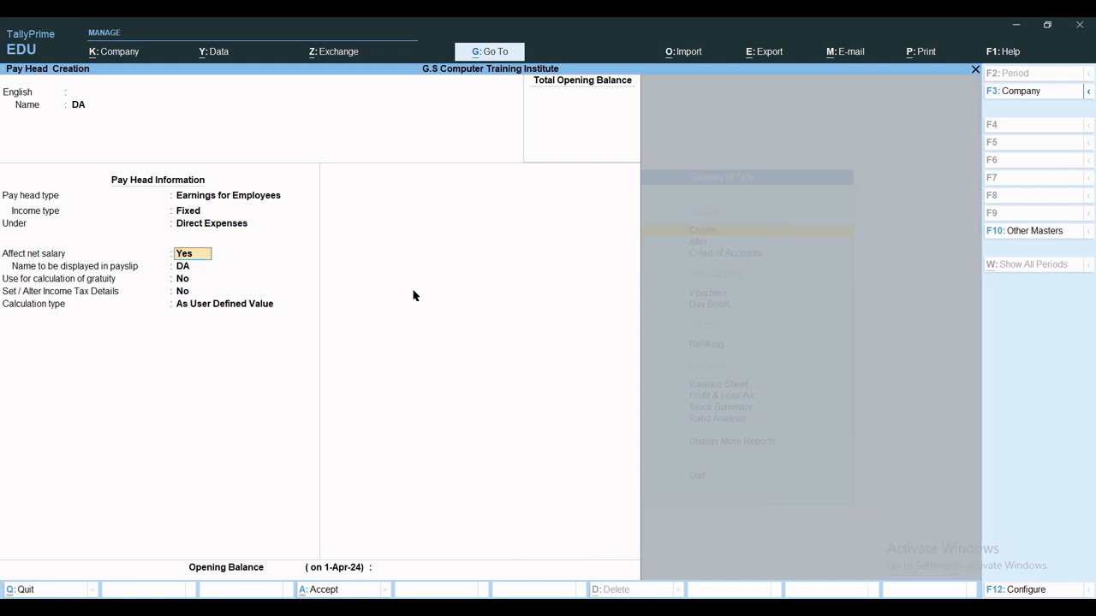
key(Return)
key(Return)
key(Return)
key(Return)
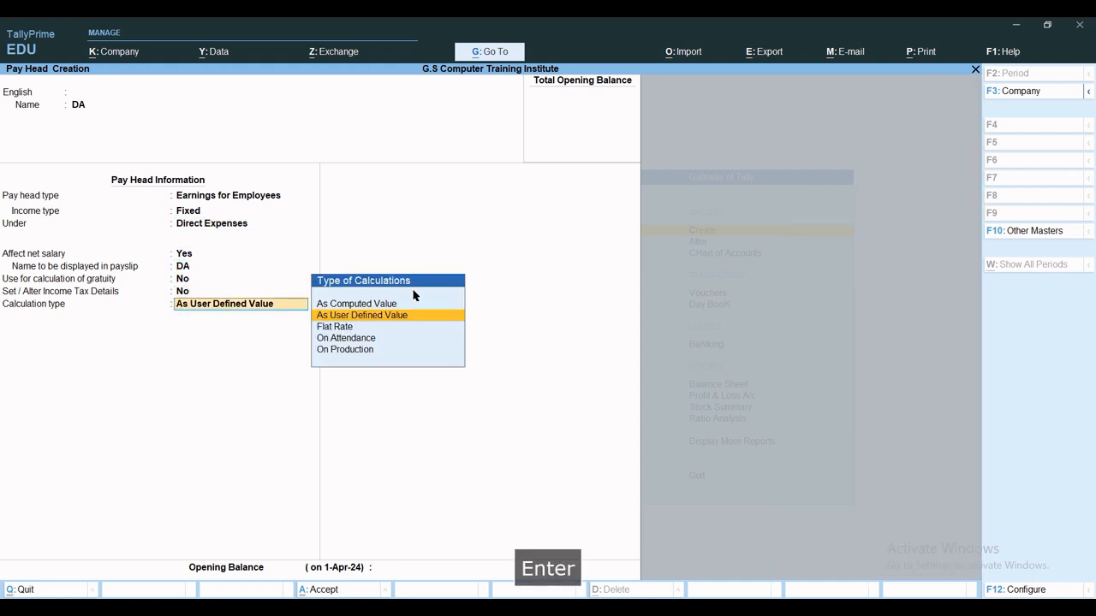
key(Up)
key(Return)
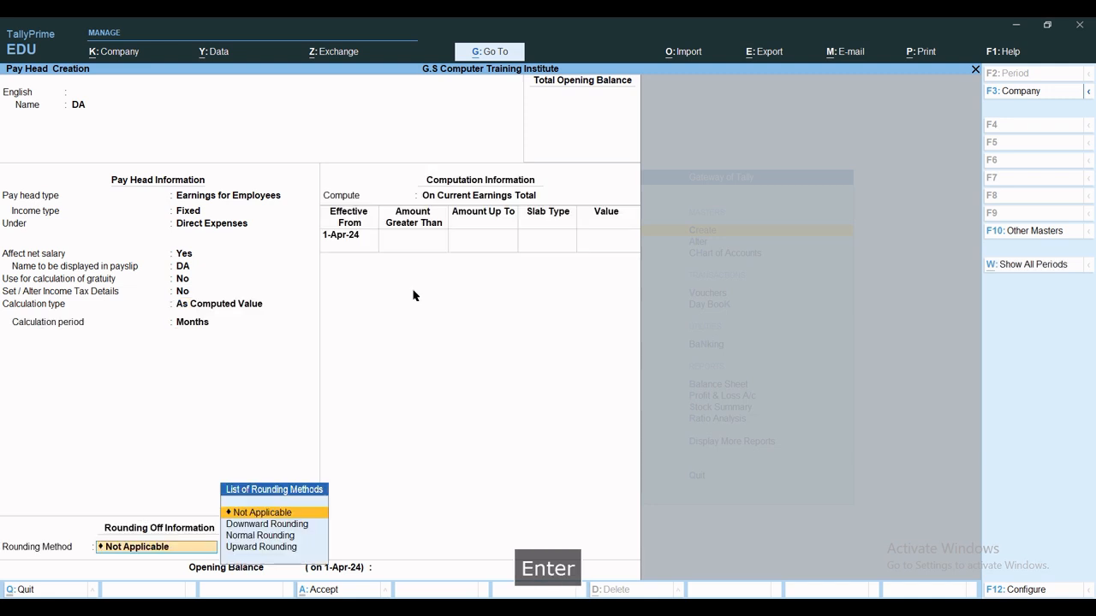
key(Return)
key(Down)
key(Down)
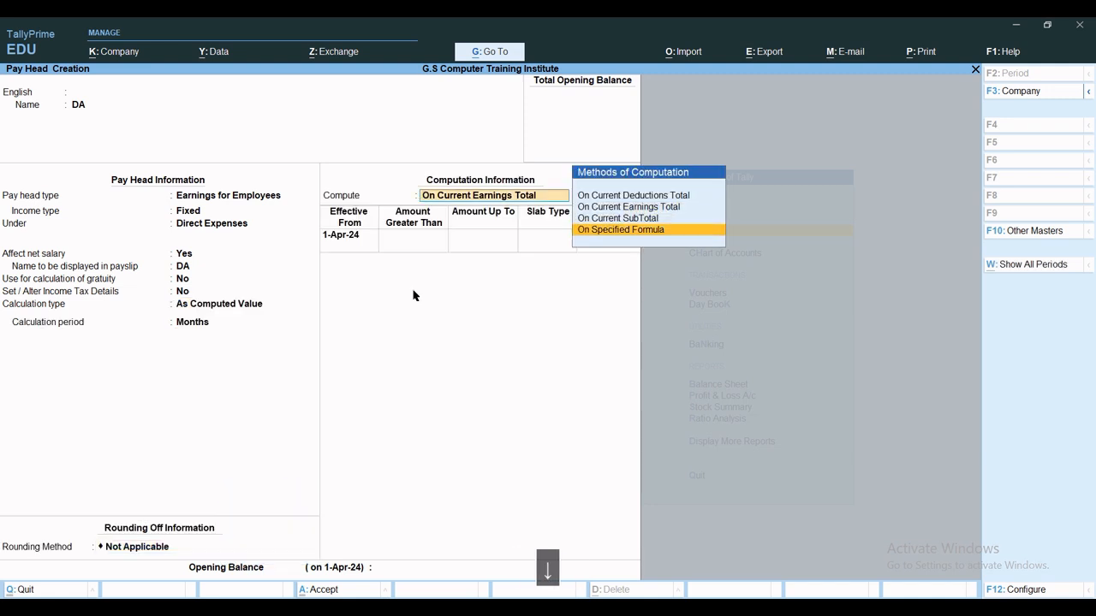
key(Return)
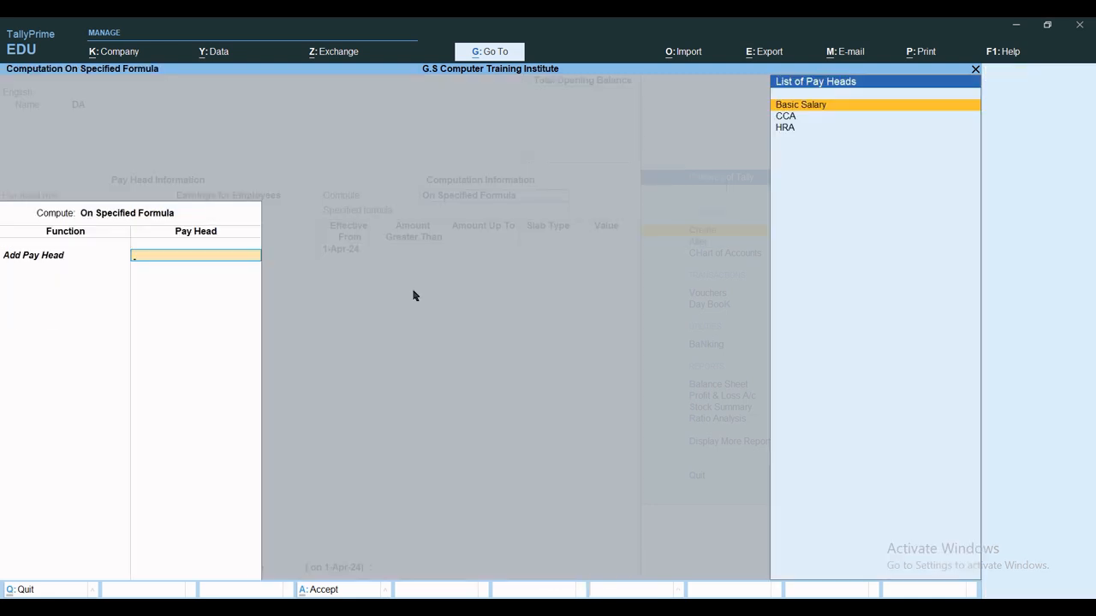
key(Return)
key(Return)
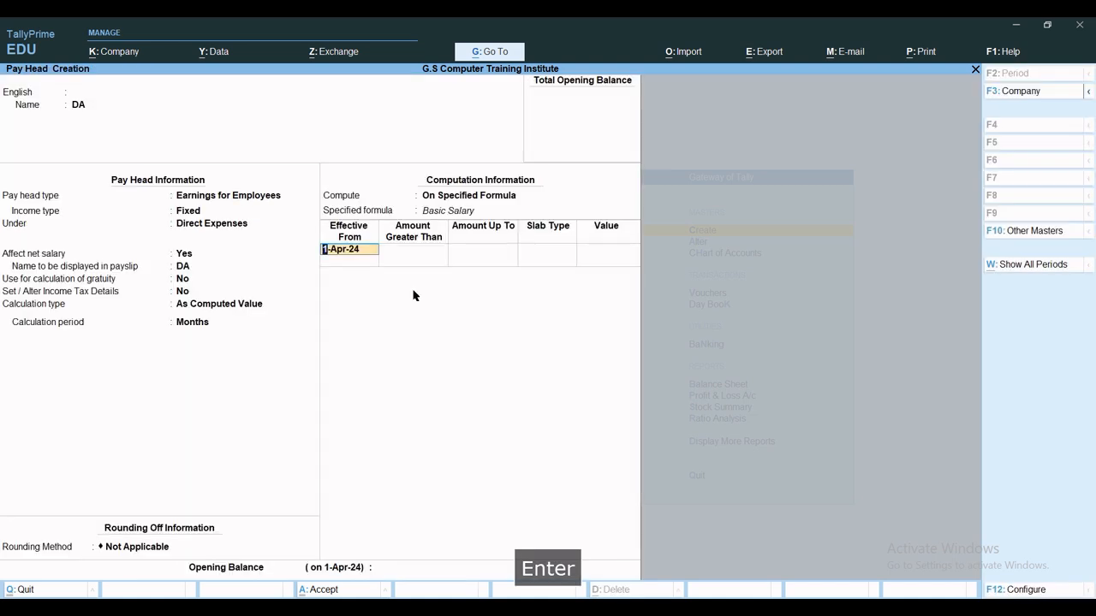
key(Return)
Enter DA percentage slabs of 15% up to 20,000 and 30% above, then save.
text(20,00)
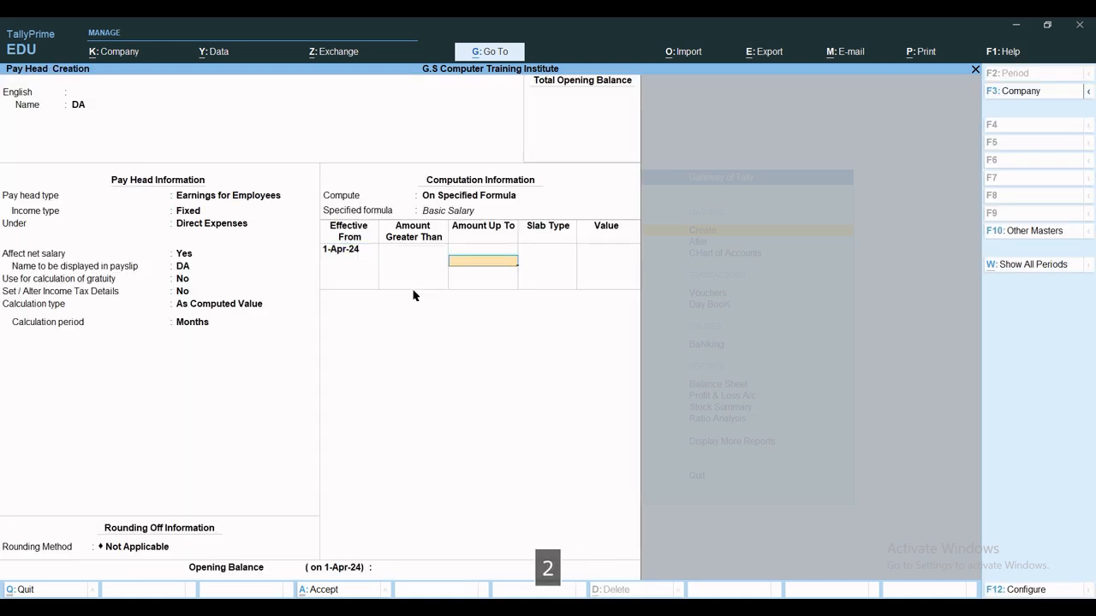
text(0000)
key(Return)
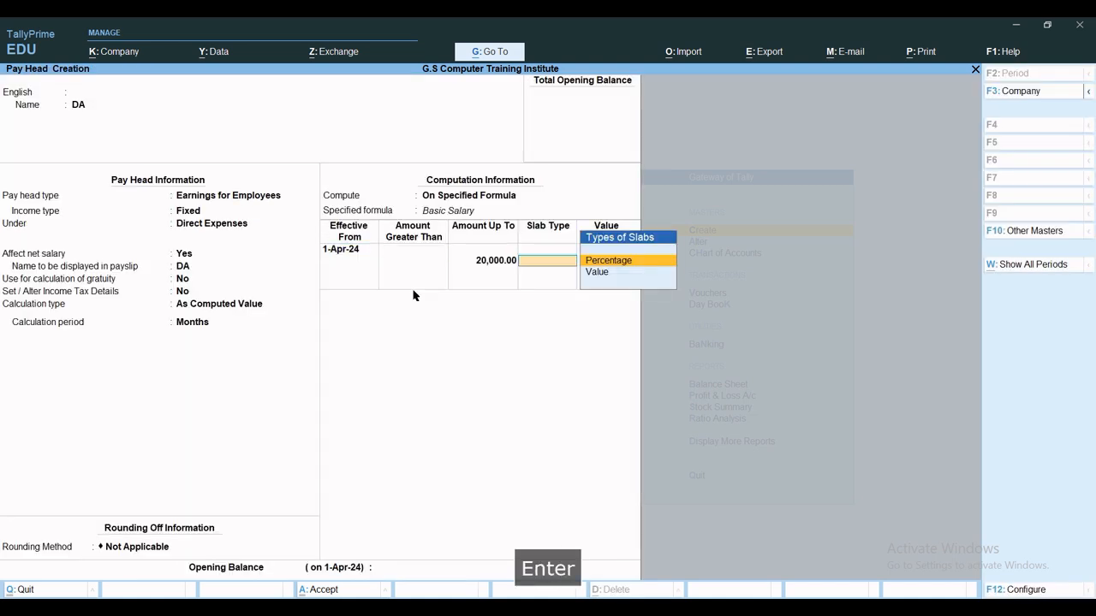
key(Return)
text(10)
key(Return)
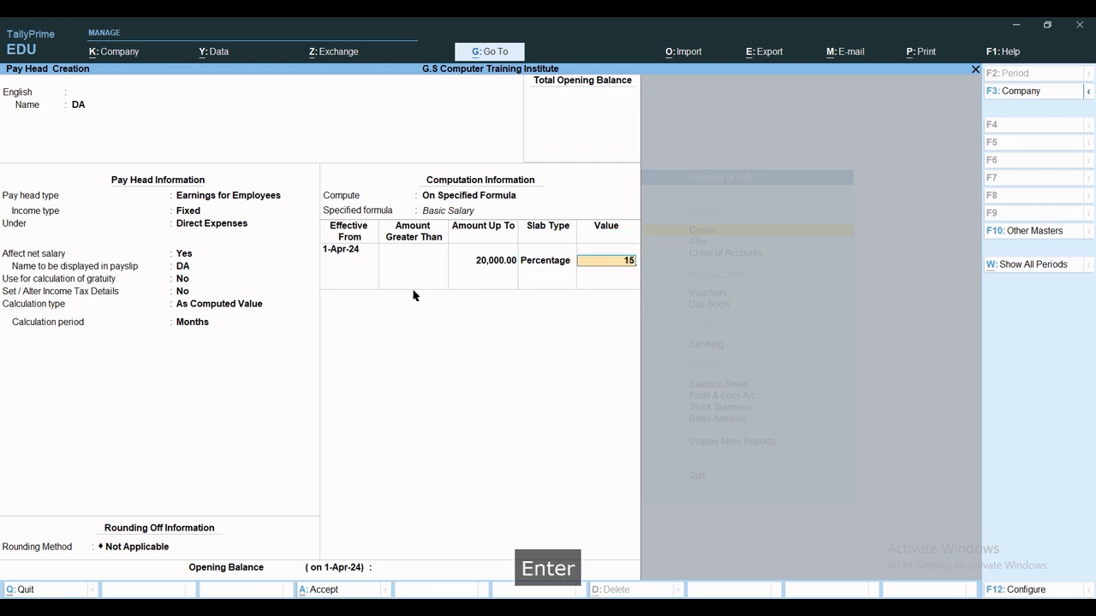
key(Return)
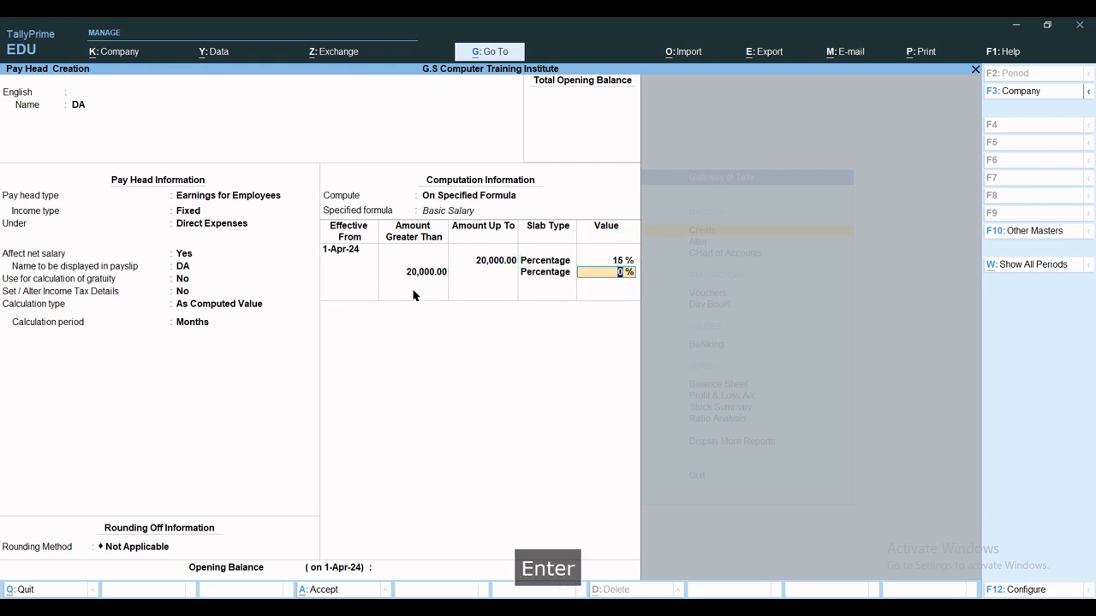
text(30)
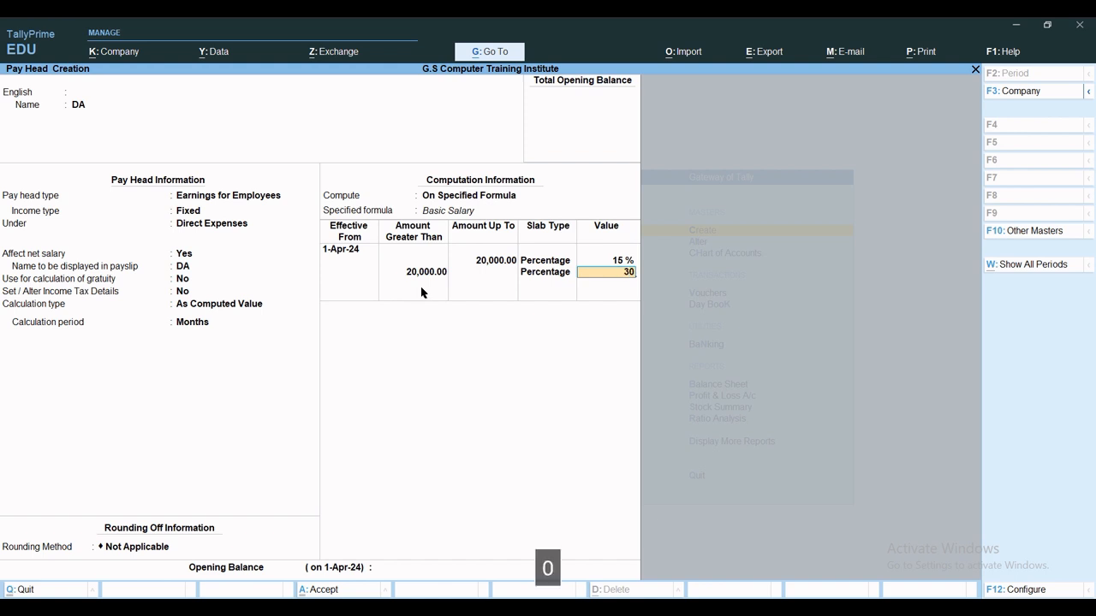
key(Return)
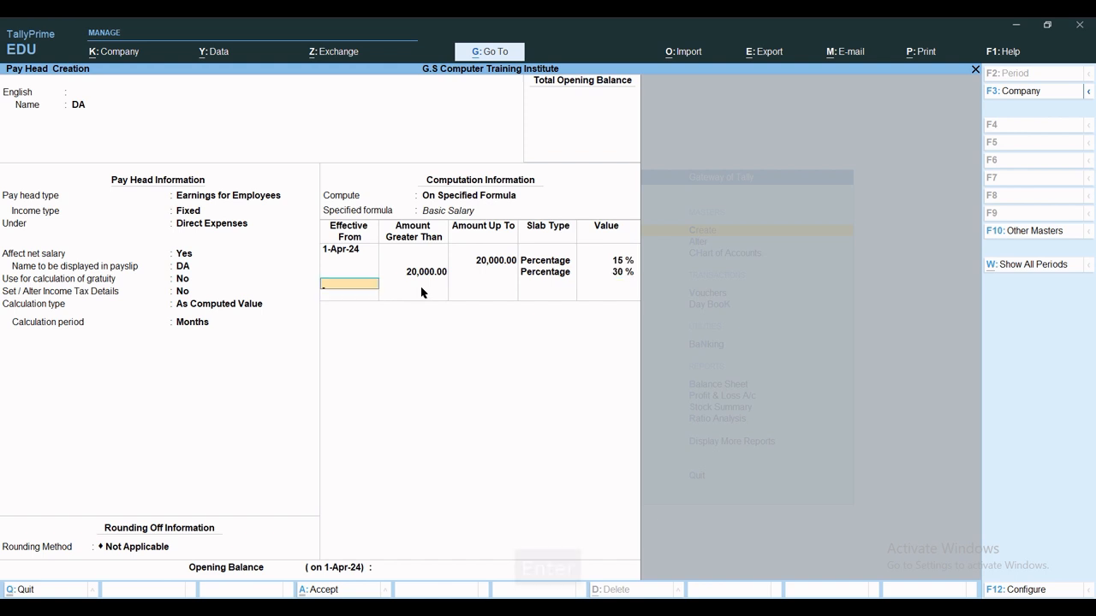
key(ctrl+a)
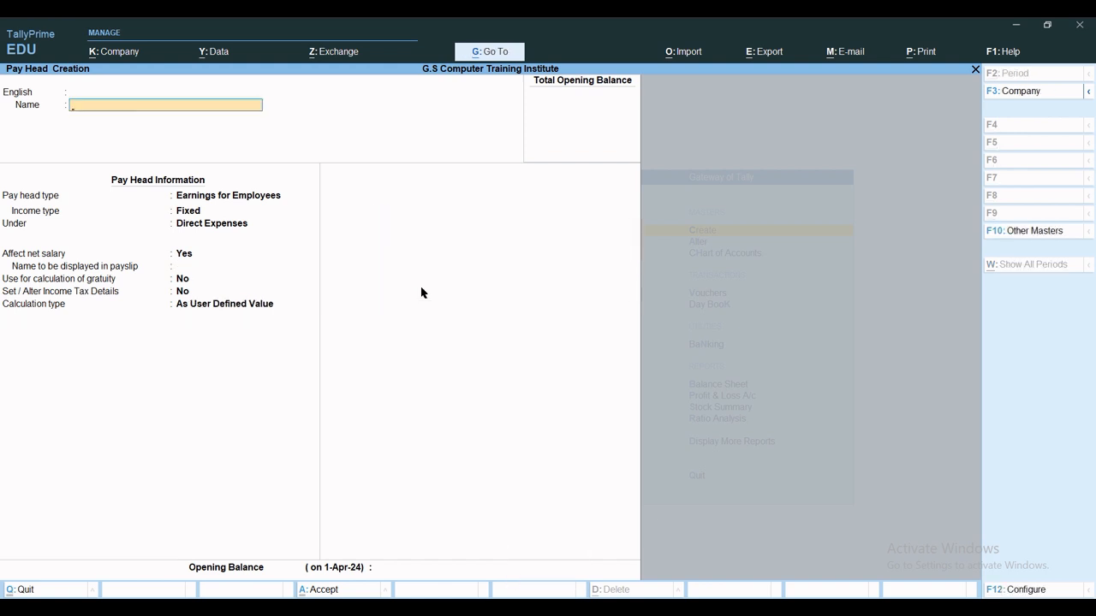
Name the pay head TA as a Variable earnings head computed on a Basic Salary formula.
text(TA)
key(Return)
key(Return)
key(Return)
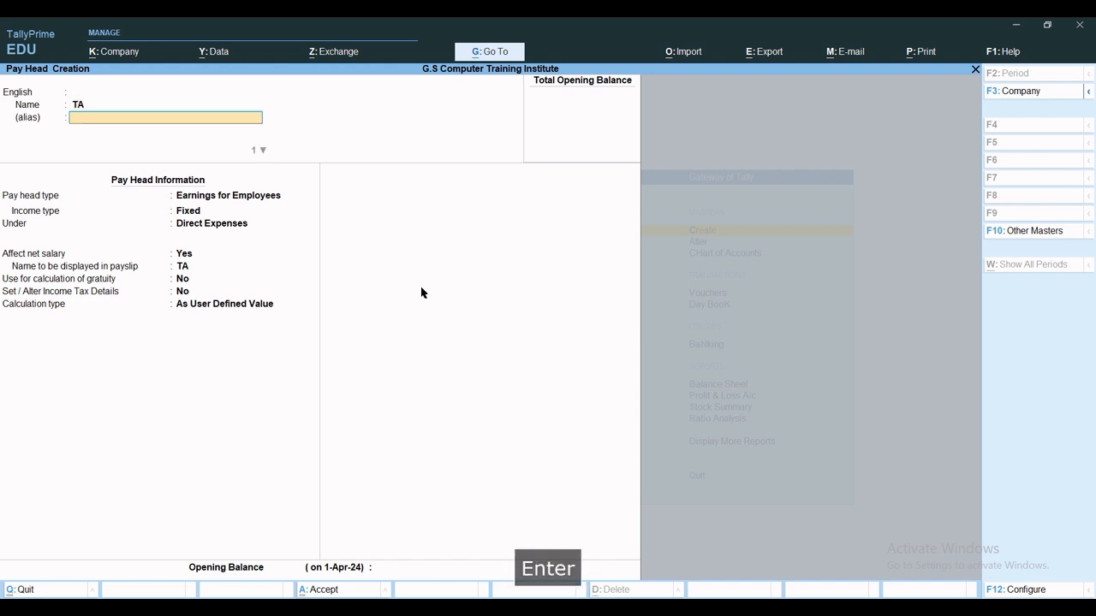
key(Return)
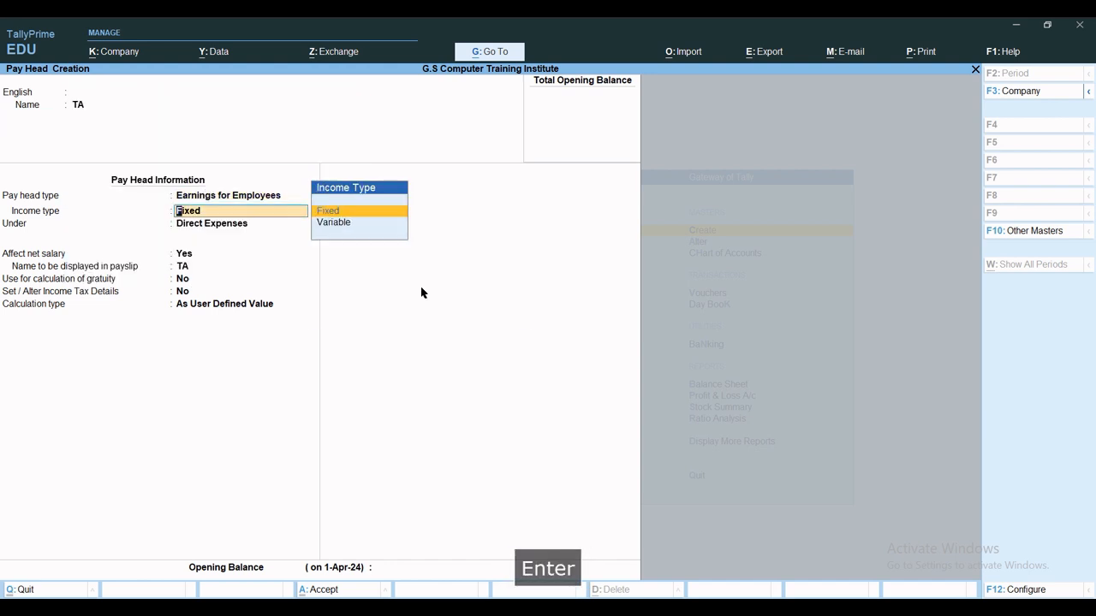
key(Down)
key(Return)
key(Return)
key(Return)
key(Return)
key(Return)
key(Return)
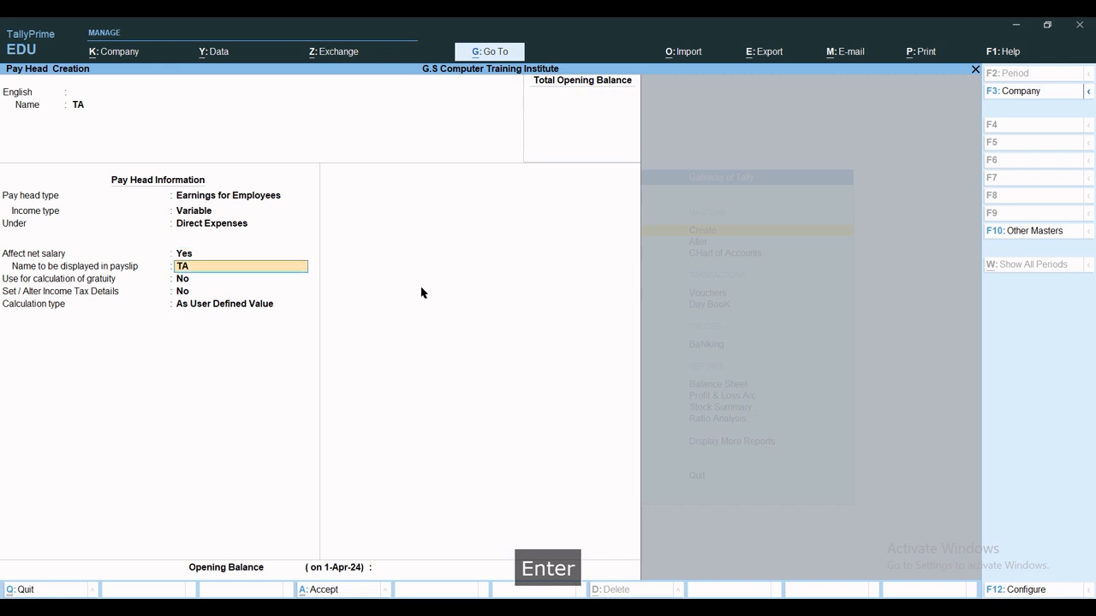
key(Up)
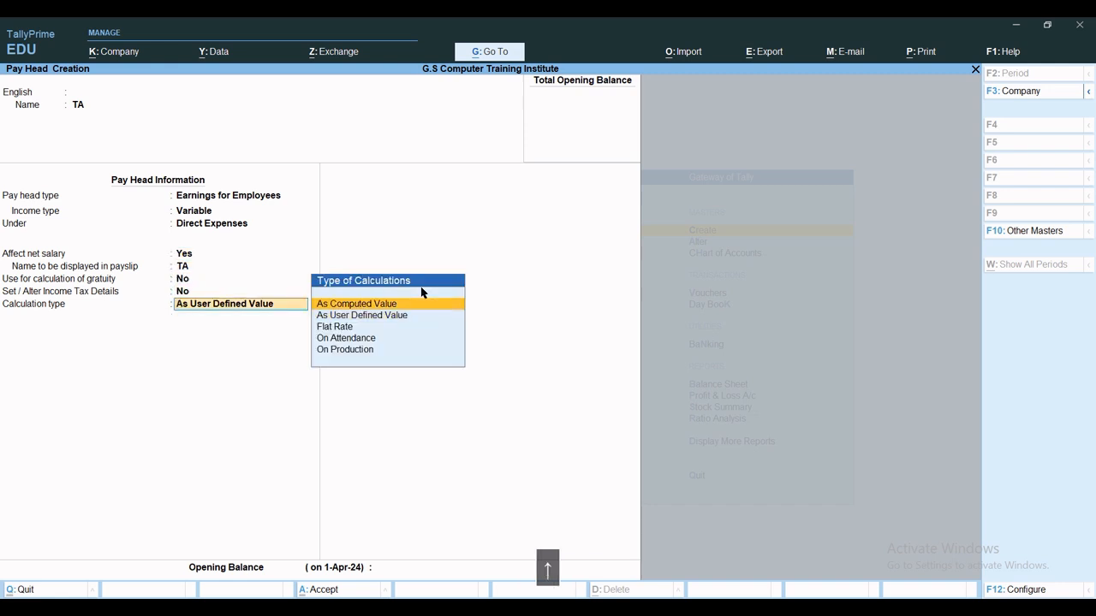
key(Return)
key(Return)
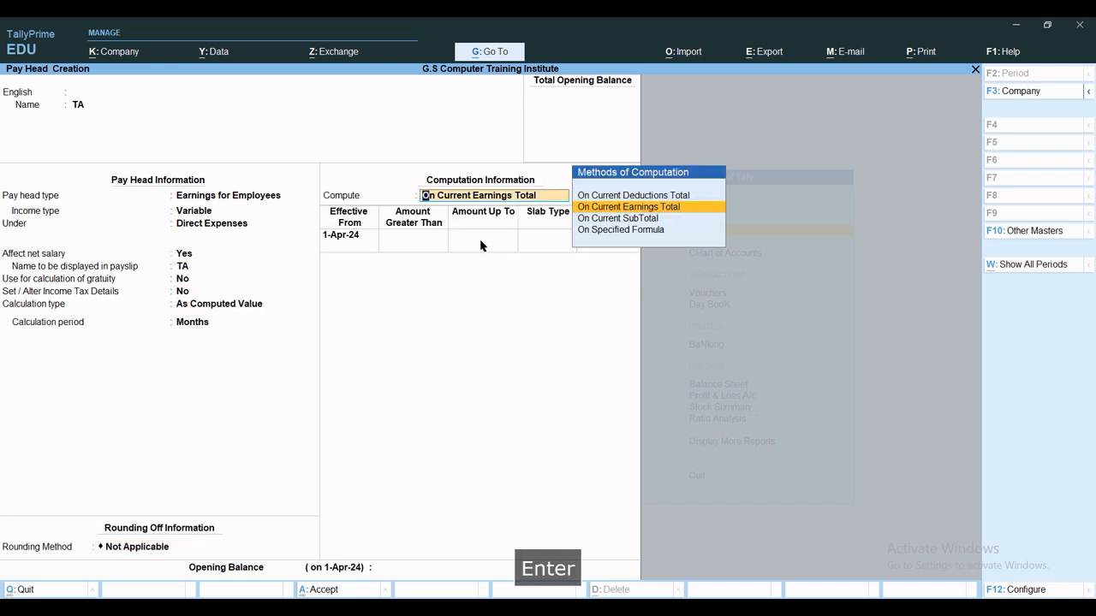
key(Down)
key(Down)
key(Return)
key(Return)
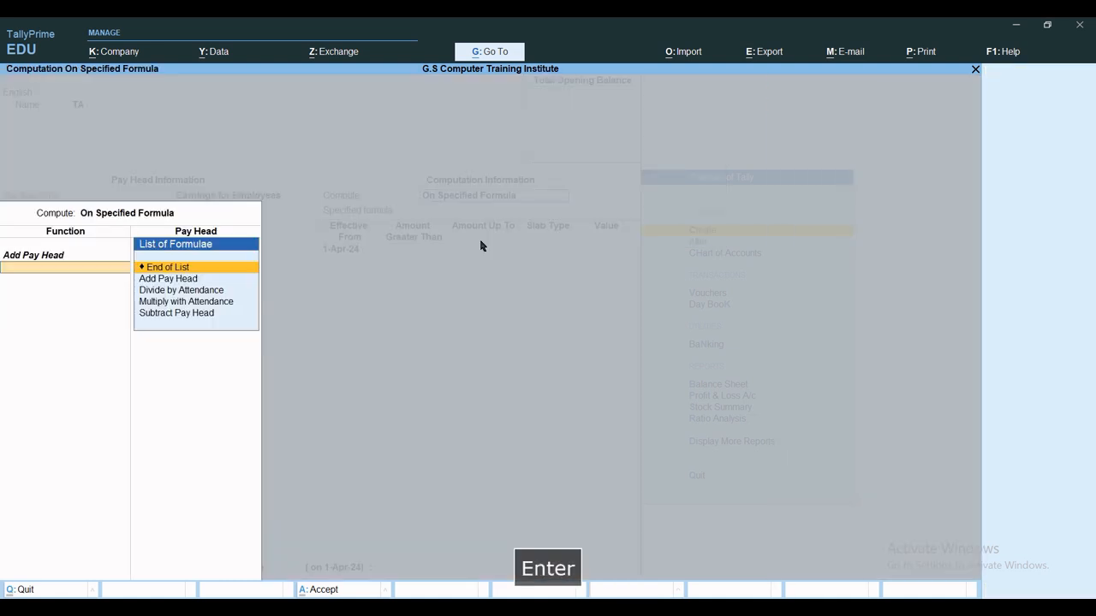
key(BackSpace)
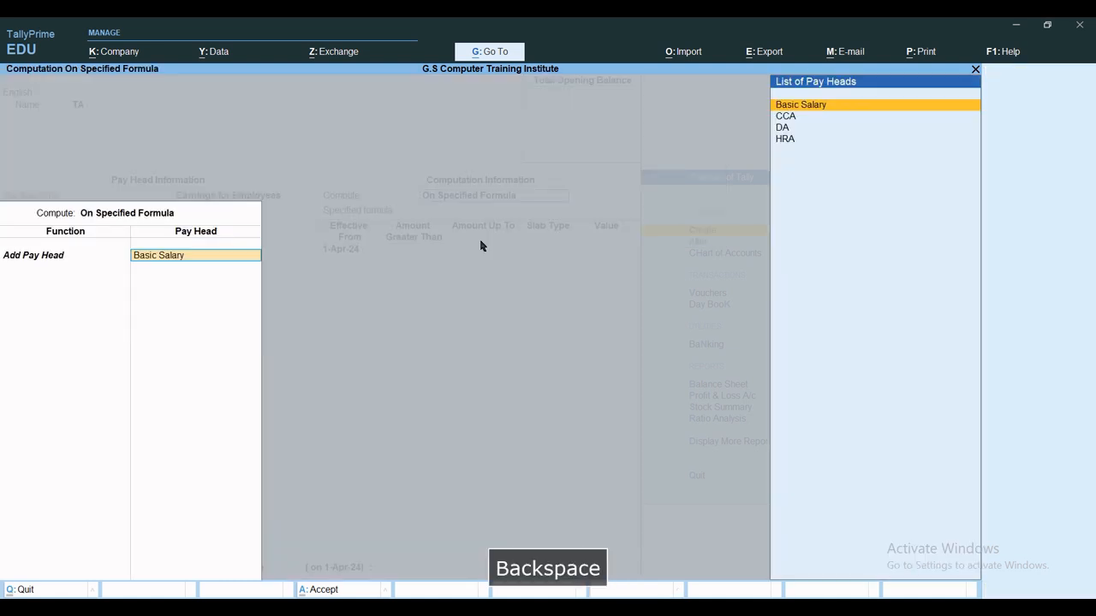
key(Return)
key(Return)
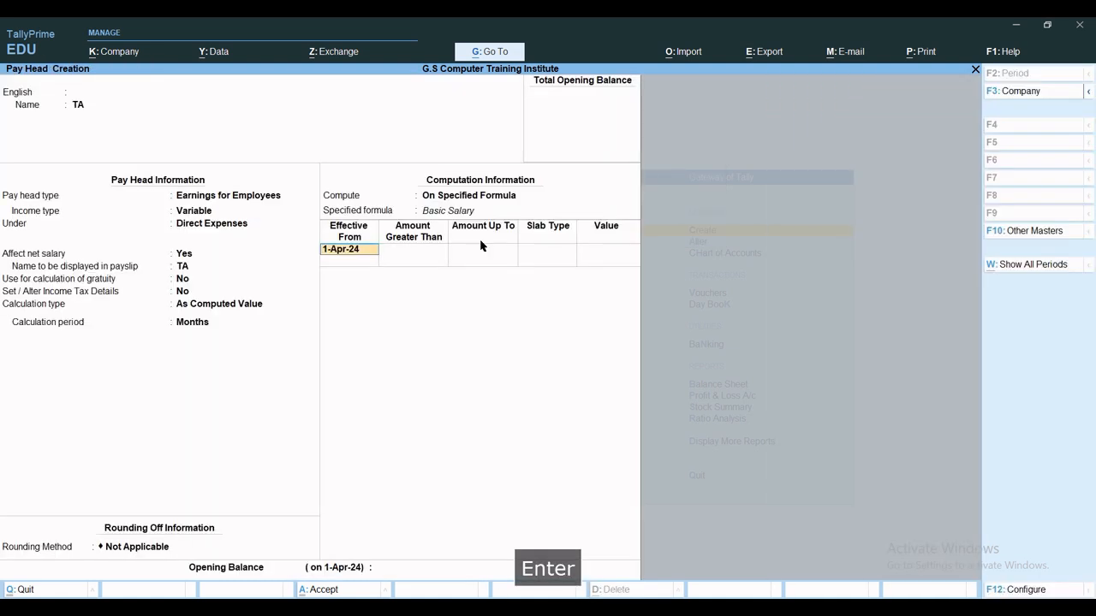
key(Return)
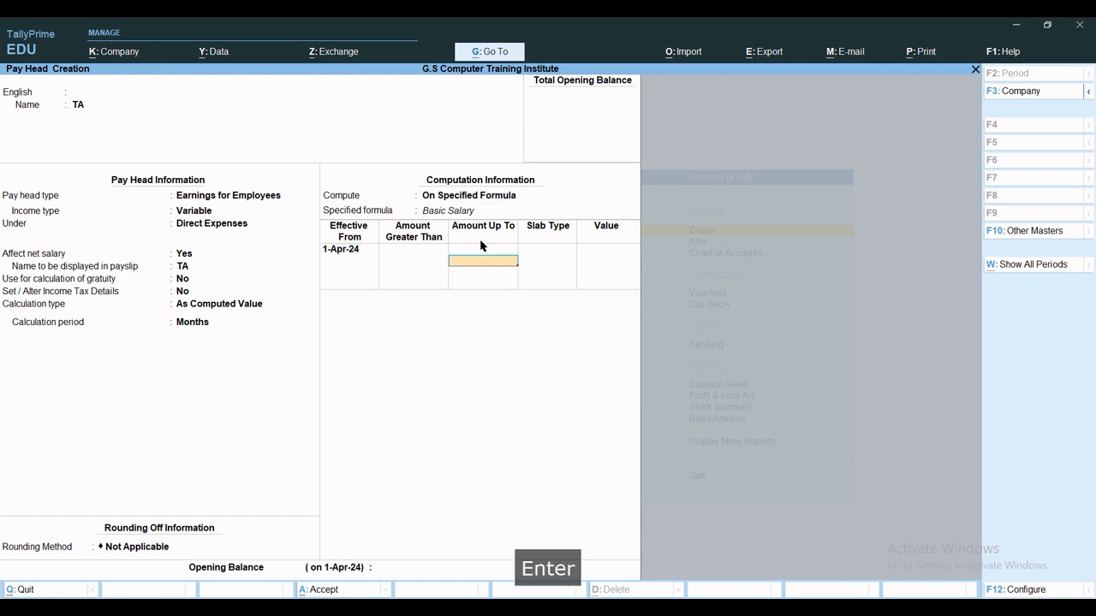
Enter slabs of 20% up to 20,000 and 25% above, then save TA.
text(20,00)
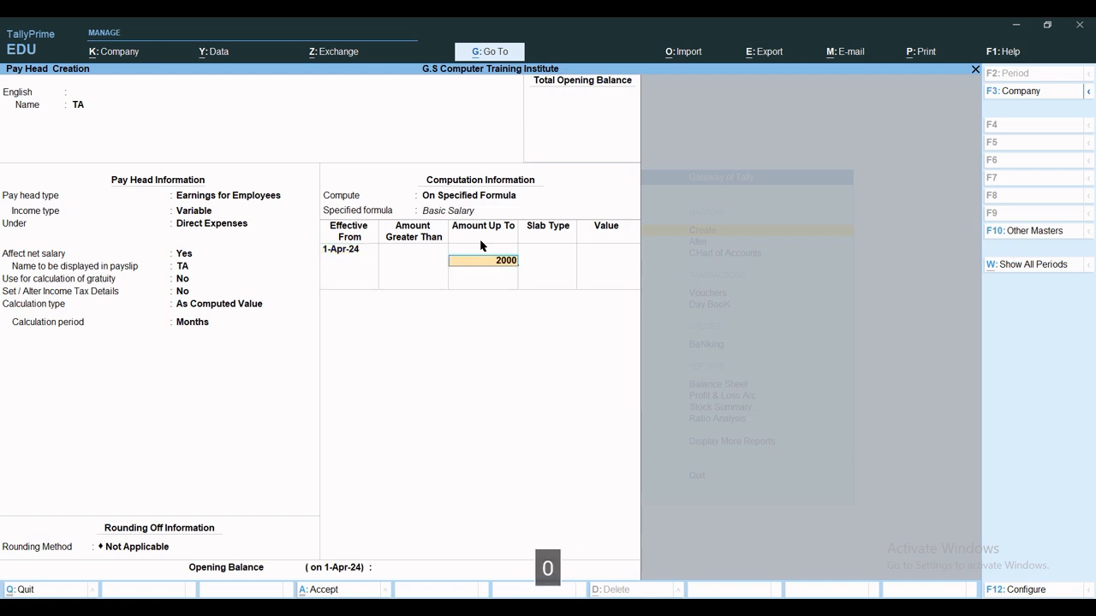
text(0)
key(Return)
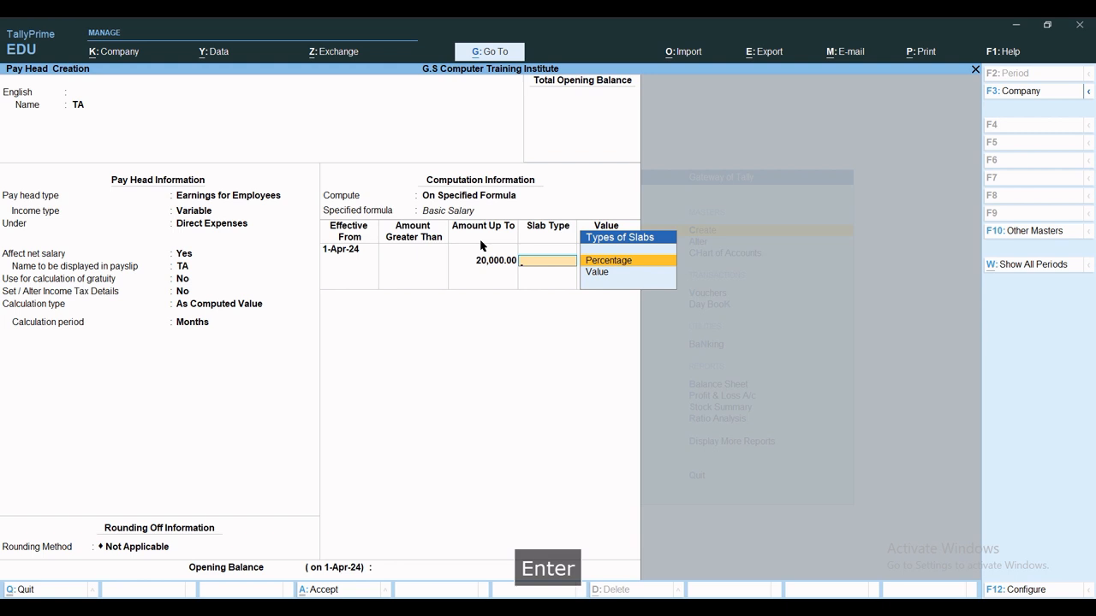
key(Return)
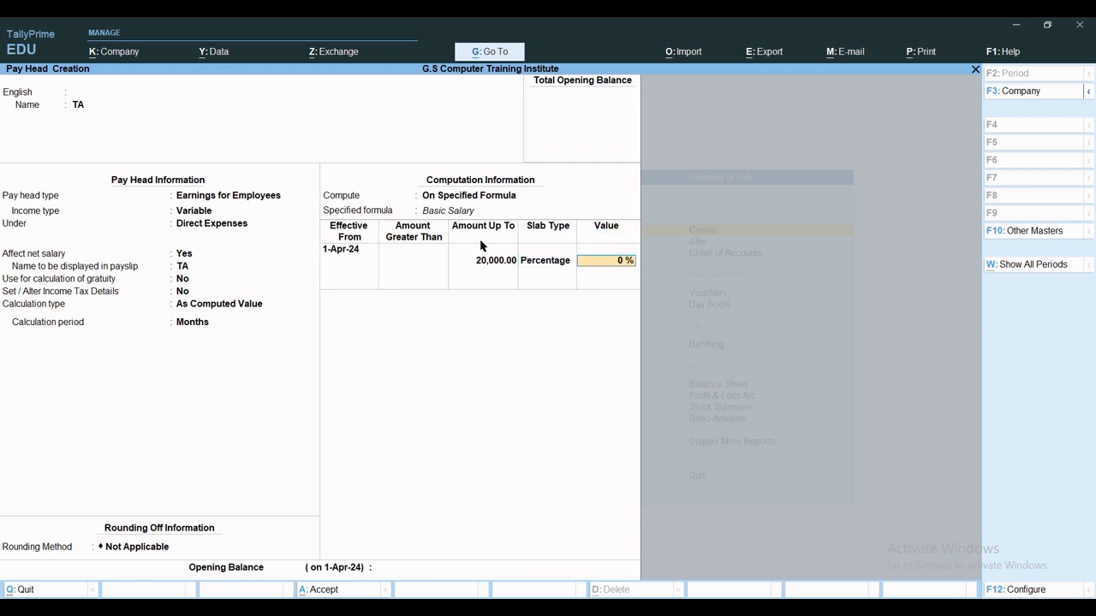
text(20)
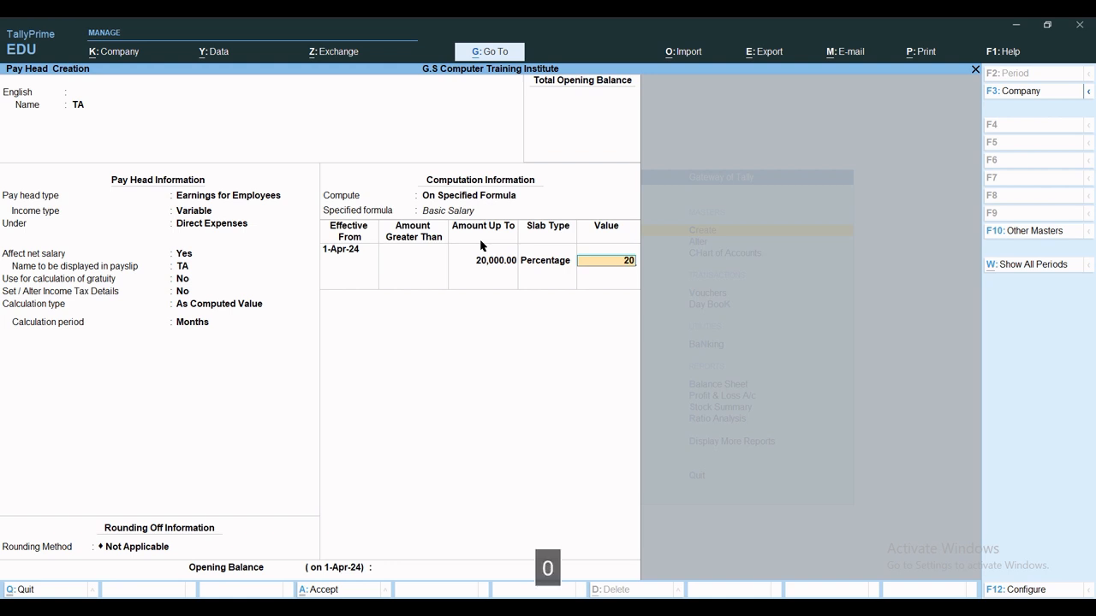
key(Return)
key(Return)
key(Return)
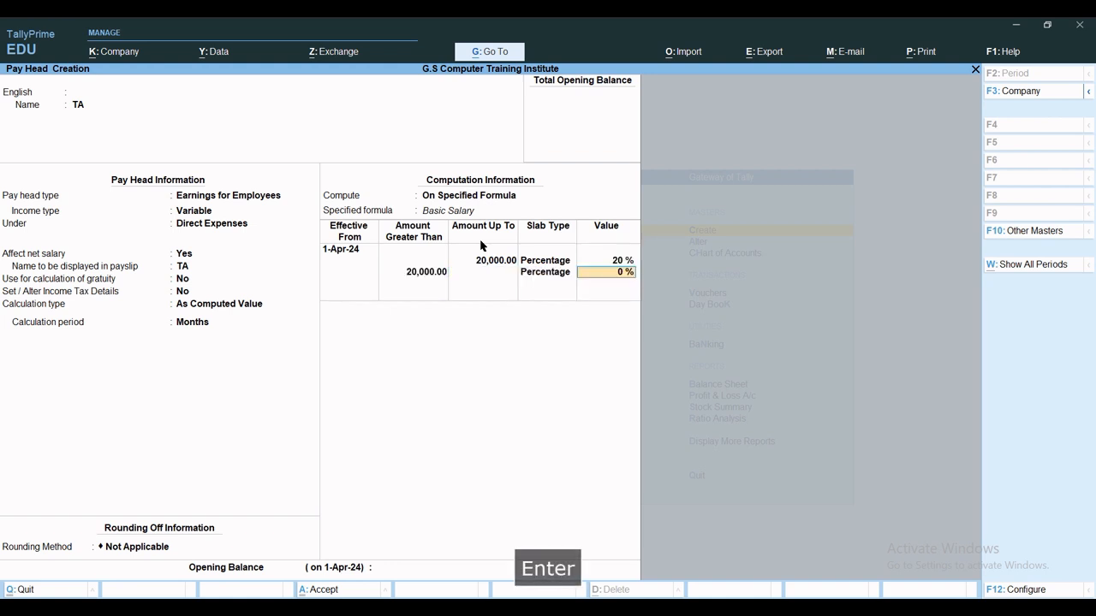
text(25)
key(Return)
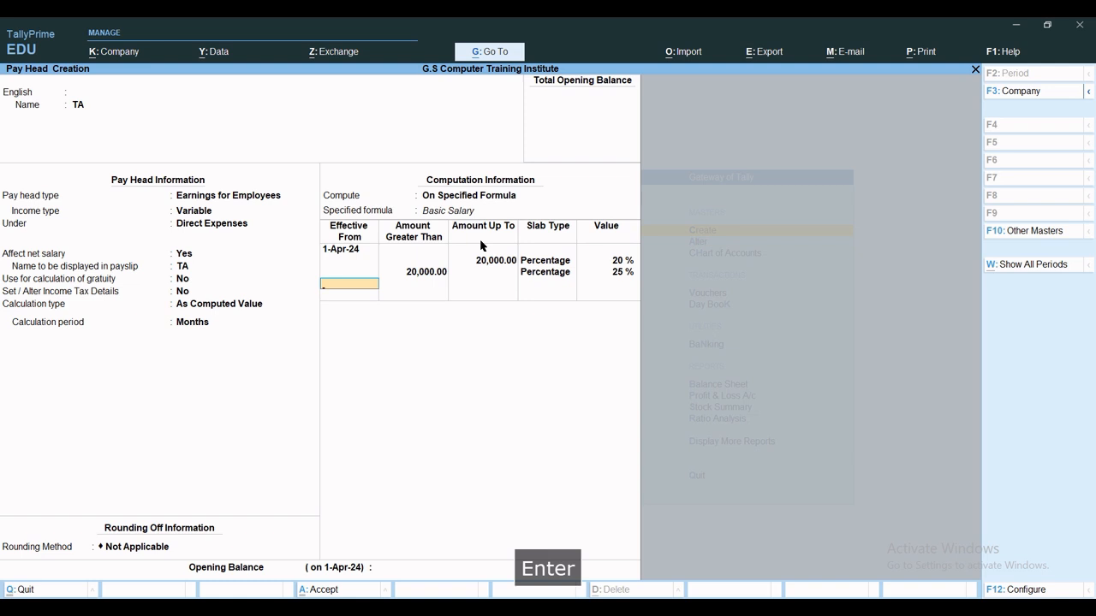
key(ctrl+a)
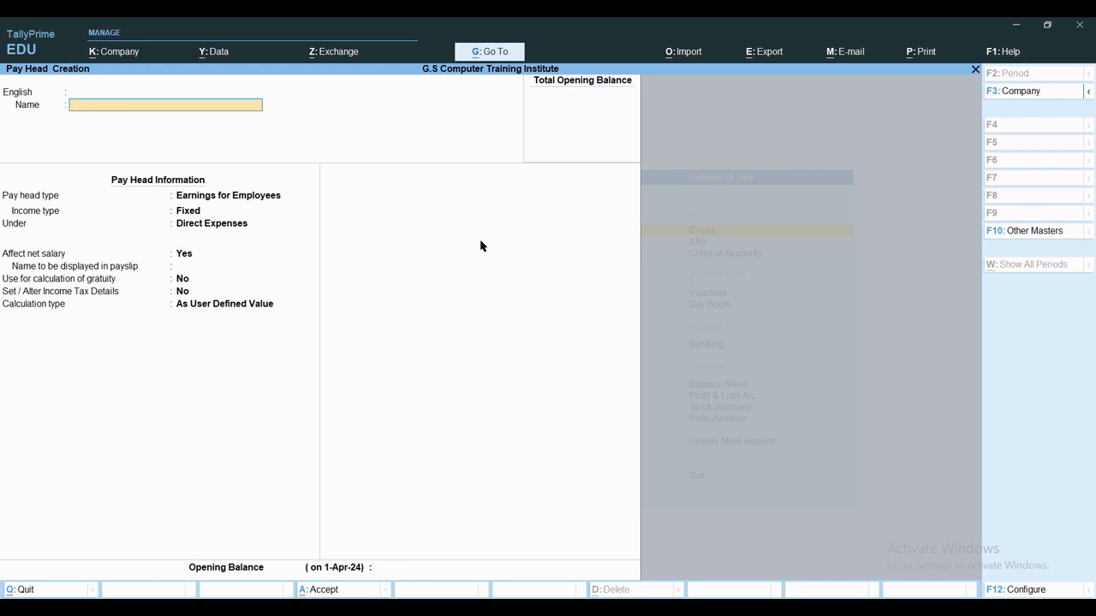
Name the pay head Professional Tax as a Deductions From Employees head under Current Liabilities.
text(Pro)
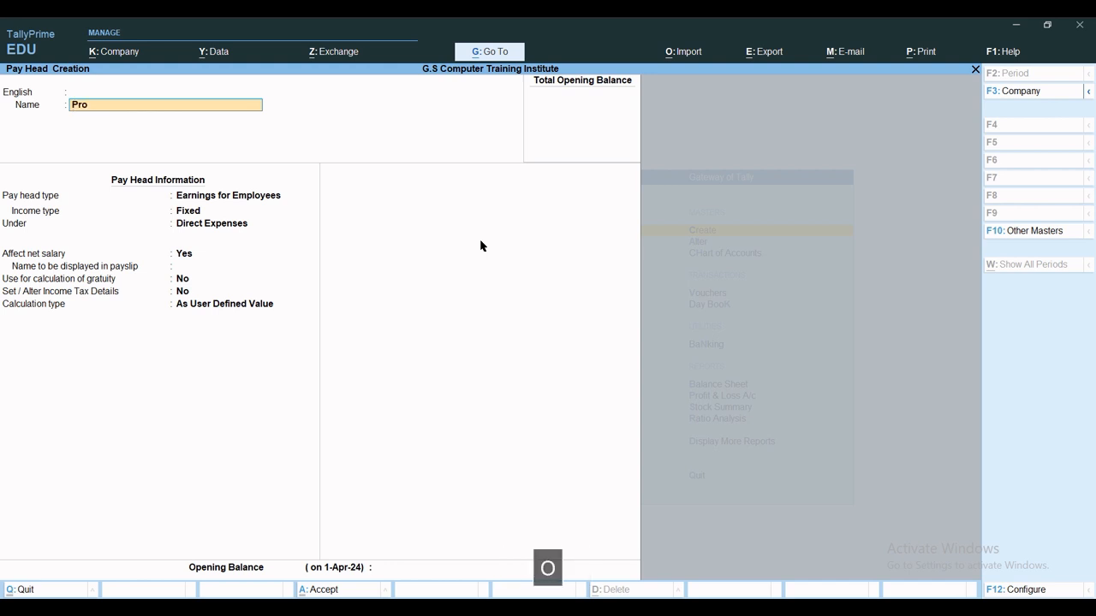
text(fessional Tax)
key(Return)
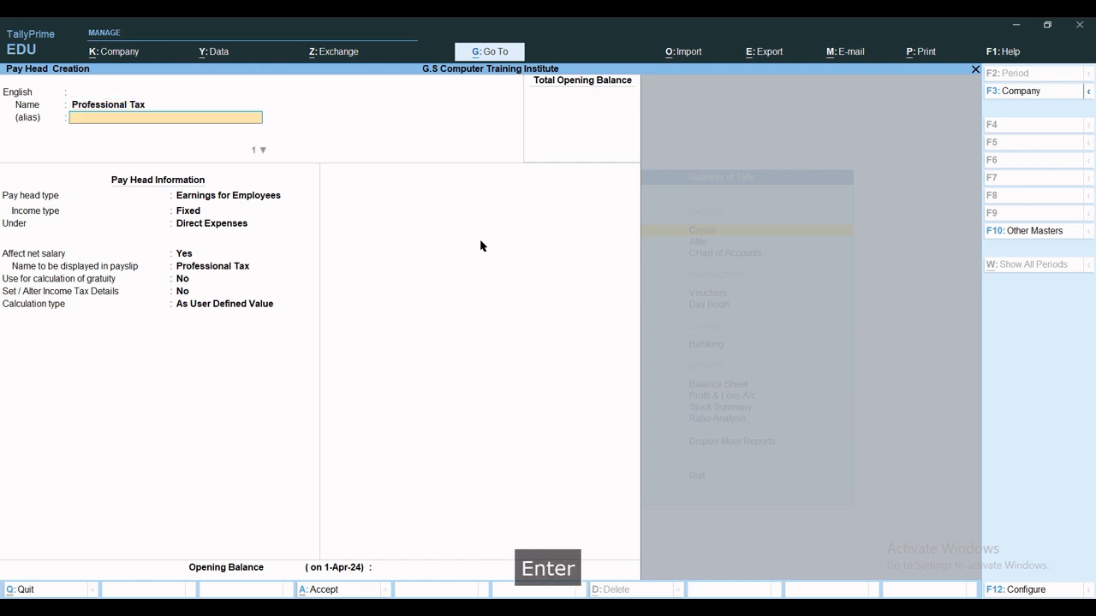
key(Return)
key(Return)
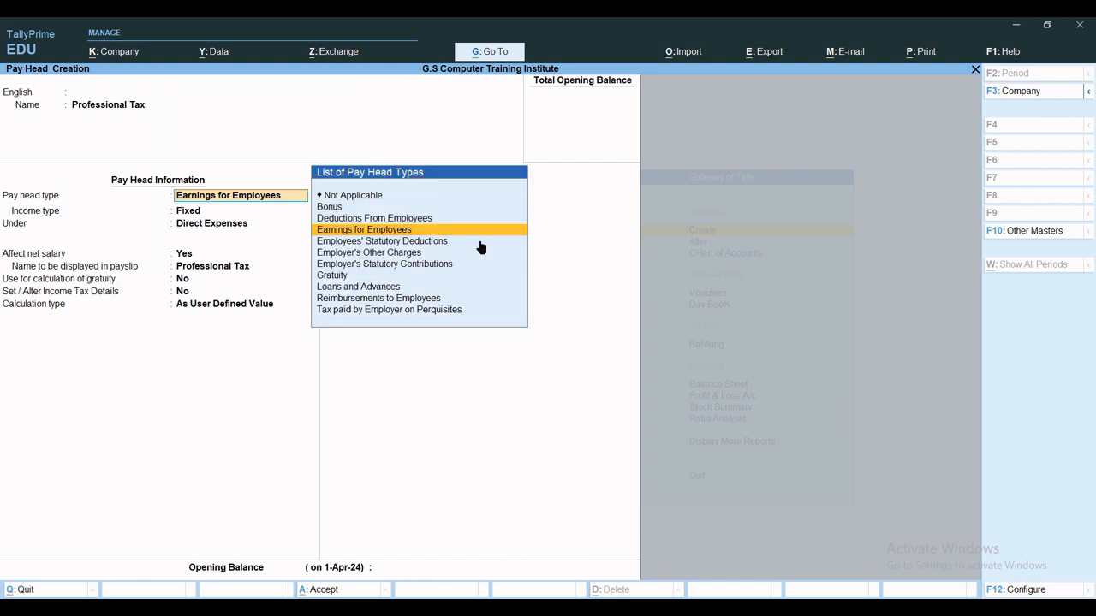
key(Up)
key(Return)
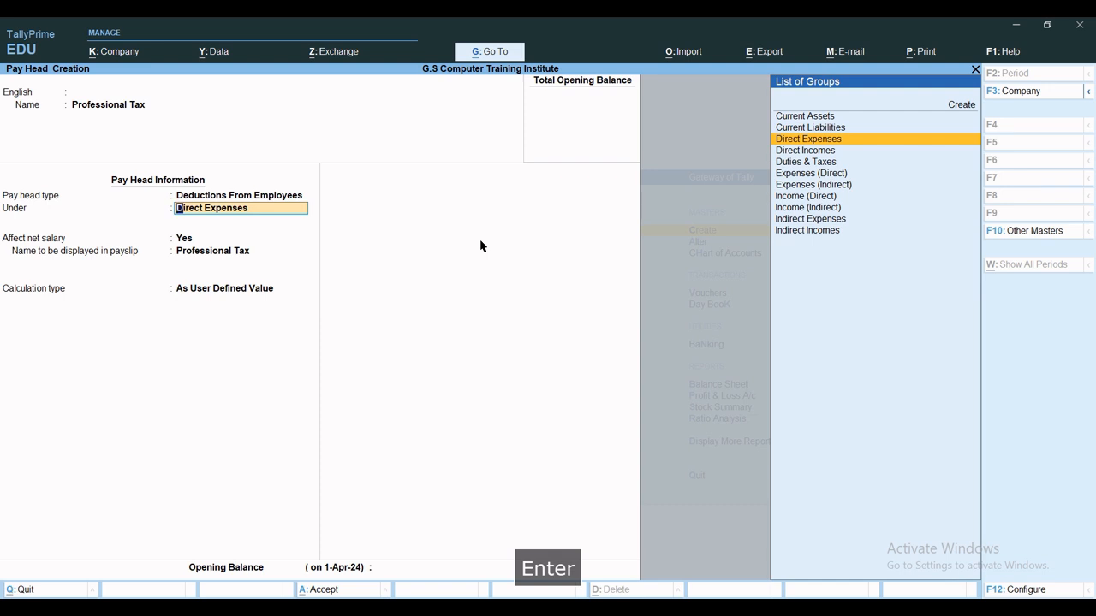
key(Up)
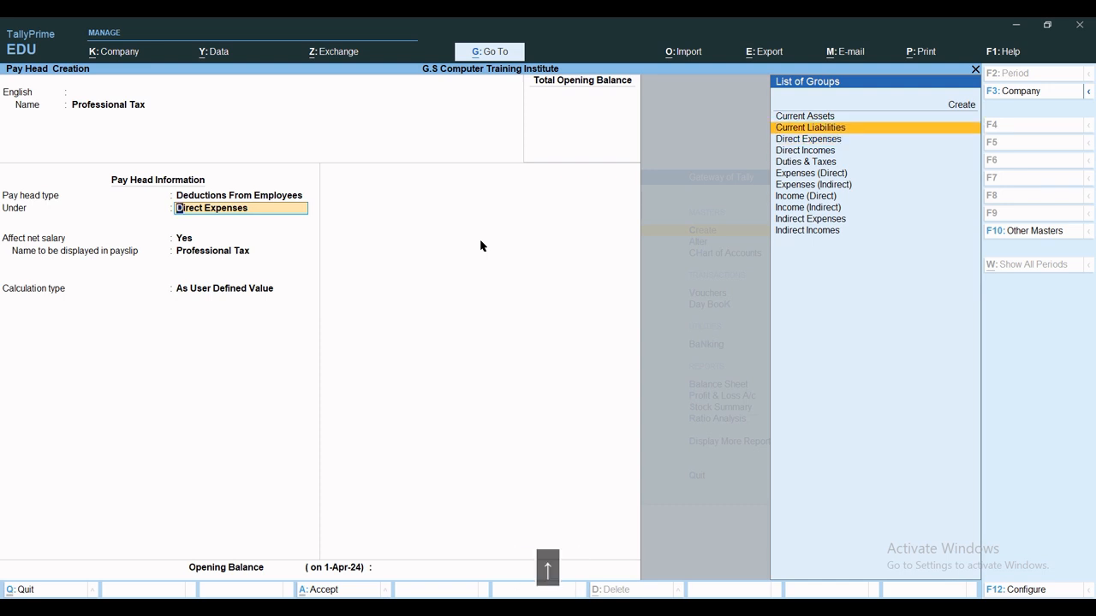
key(Return)
Compute it as a value on a Basic Salary formula, effective 1-Apr-24.
key(Return)
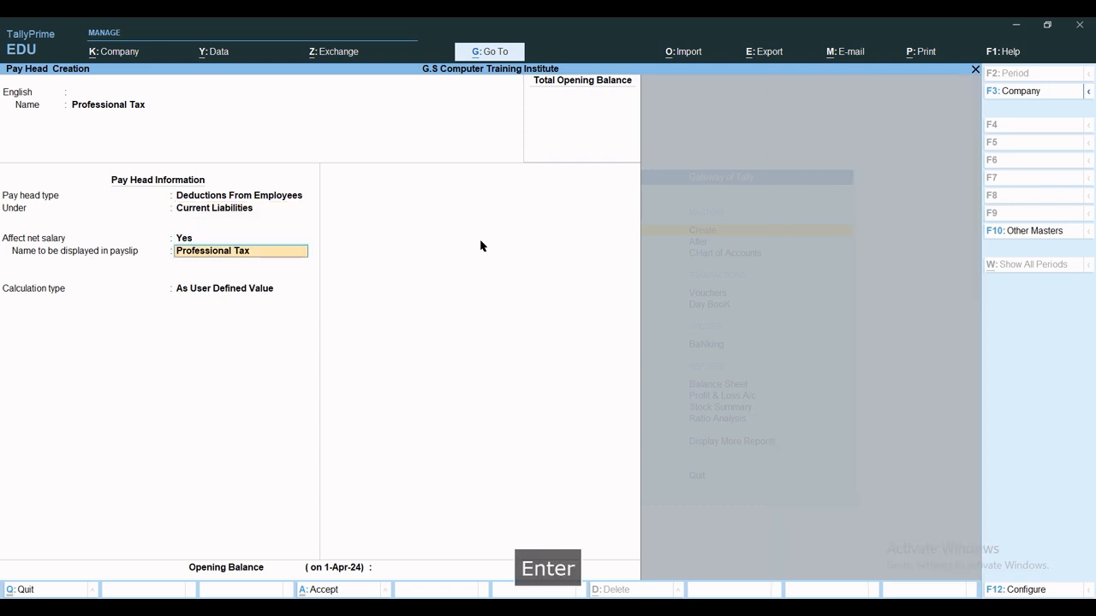
key(Return)
key(Down)
key(Down)
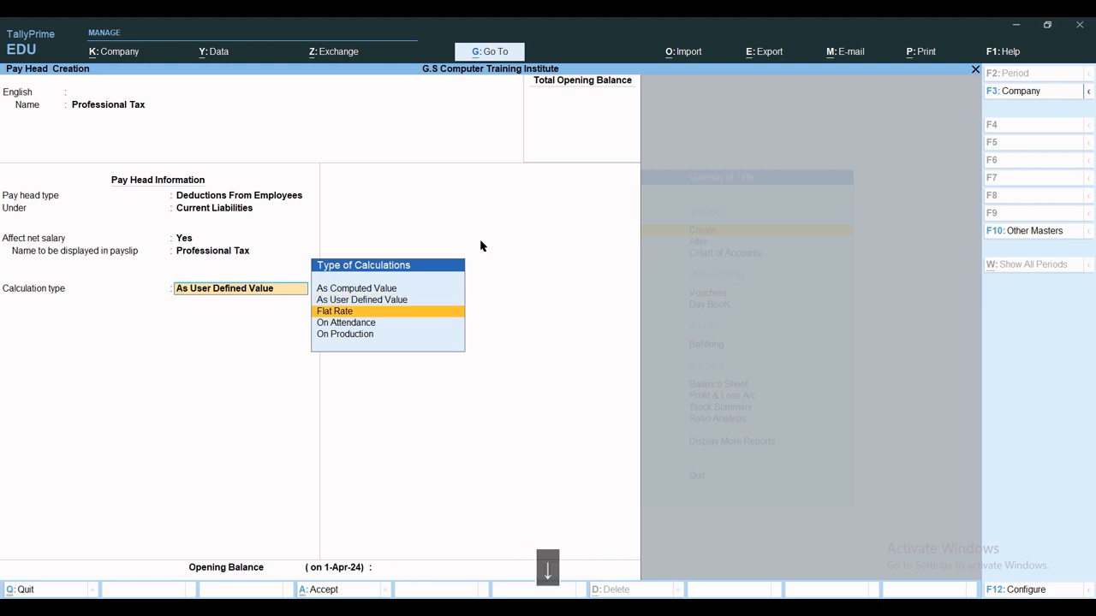
key(Up)
key(Up)
key(Up)
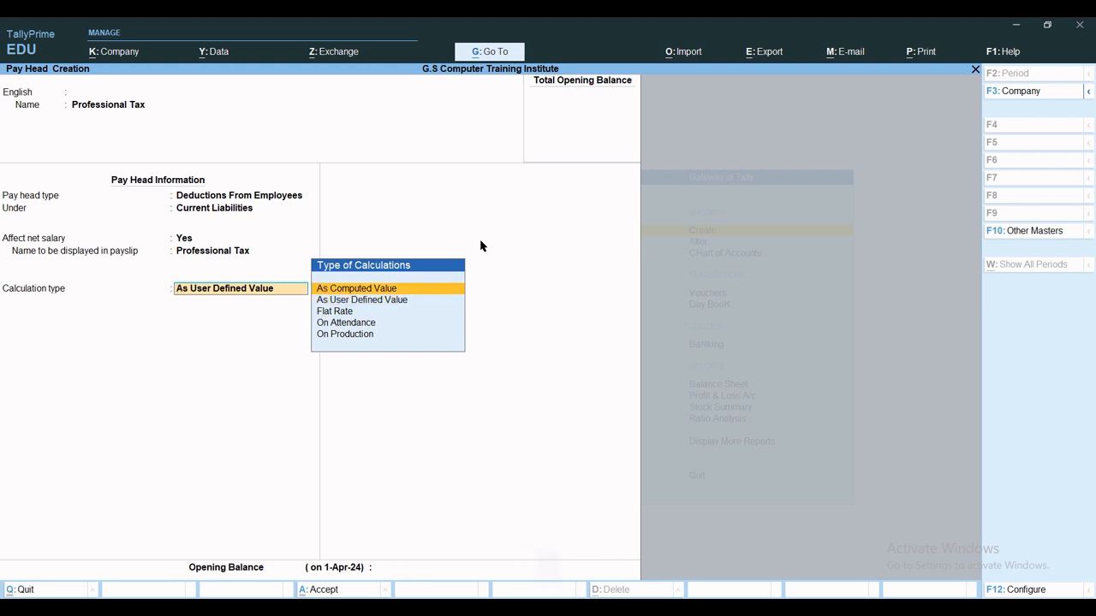
key(Return)
key(Return)
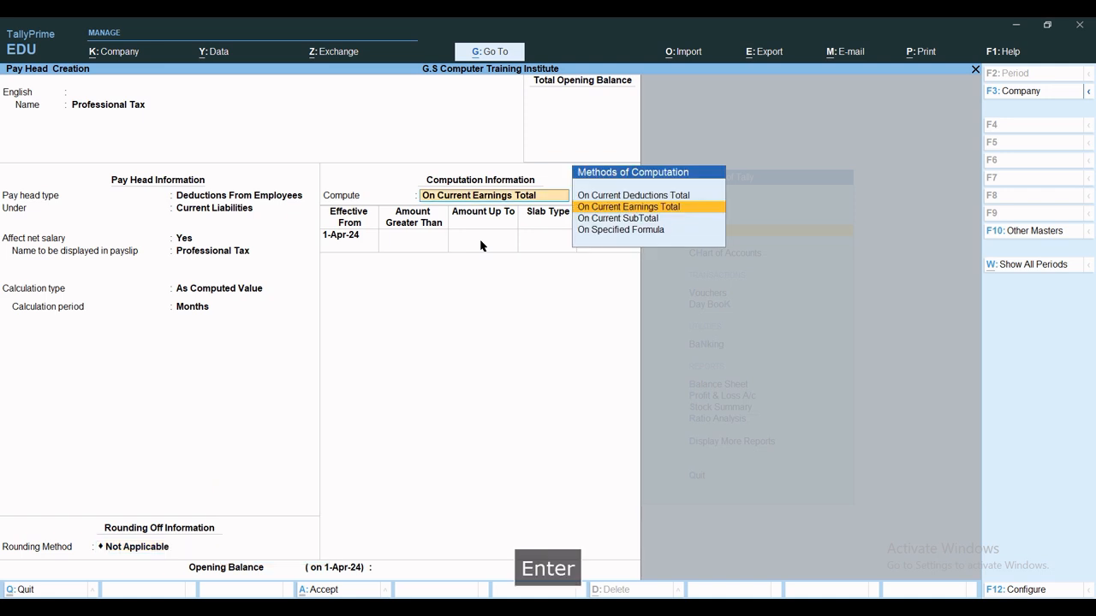
key(Down)
key(Down)
key(Return)
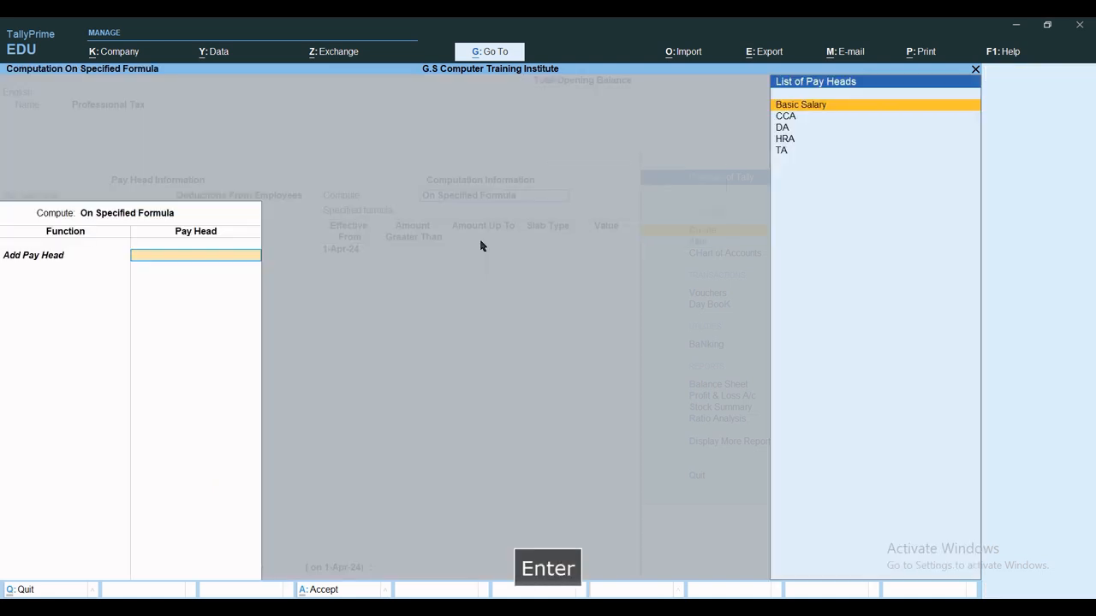
key(Return)
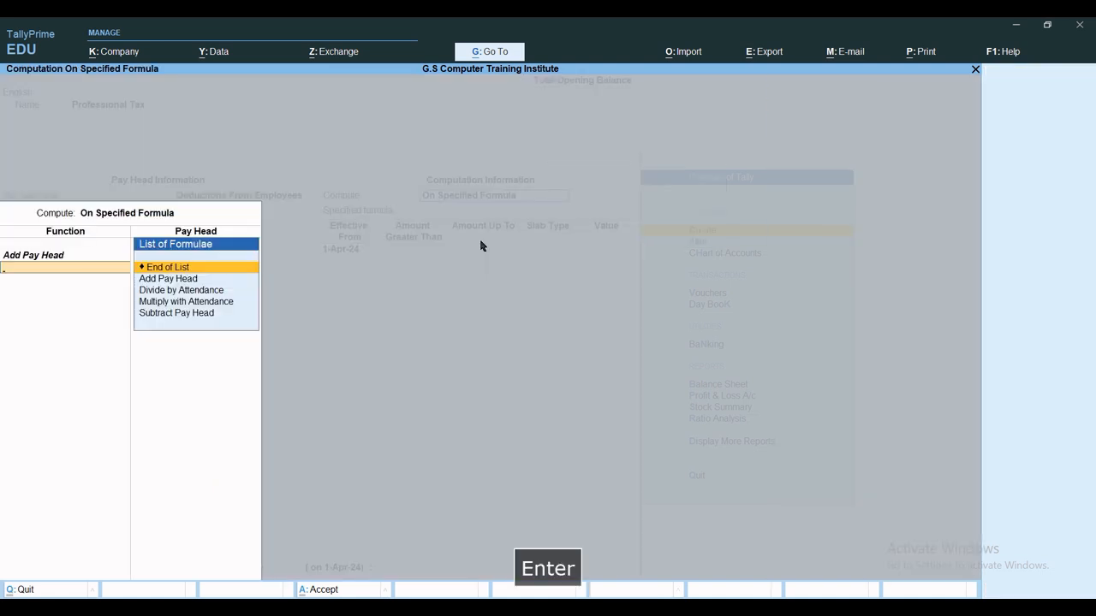
key(Return)
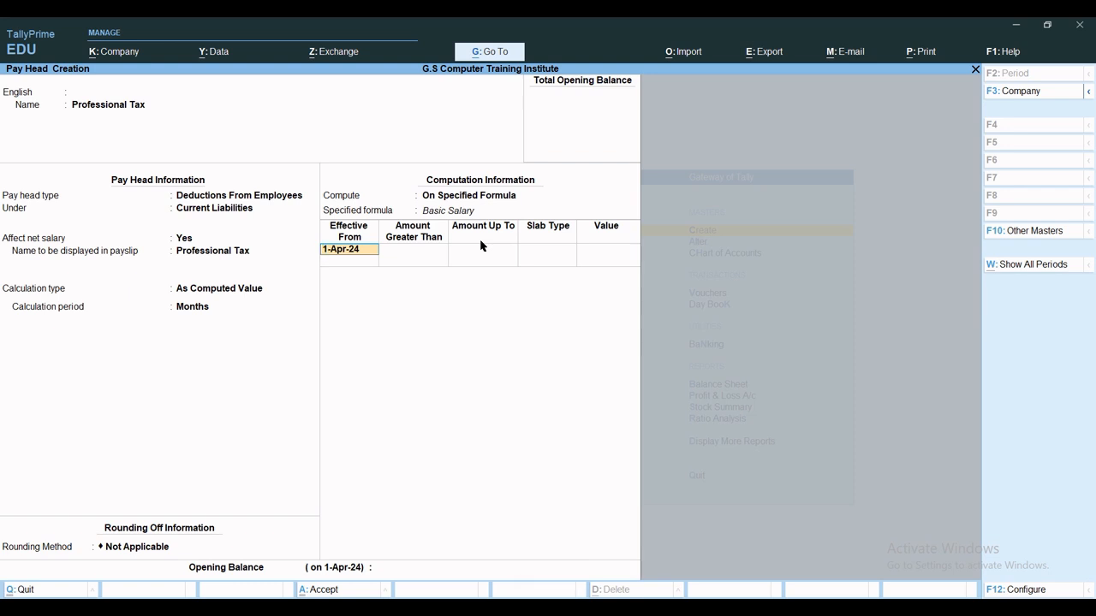
key(Return)
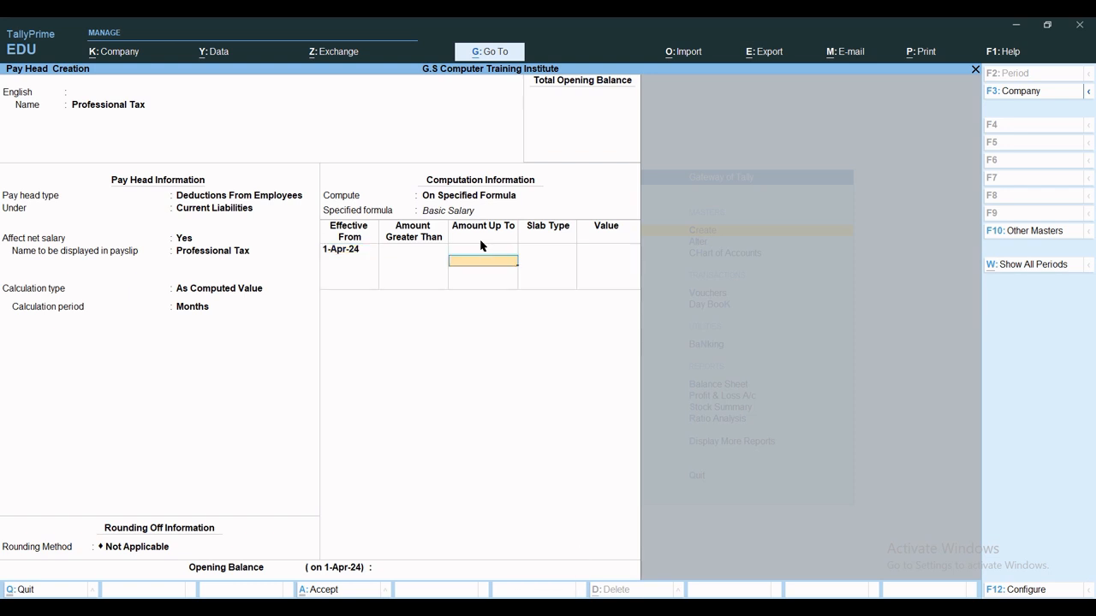
Enter slabs 0% up to 25,000, 5% to 40,000, 10% above, and save.
text(25000)
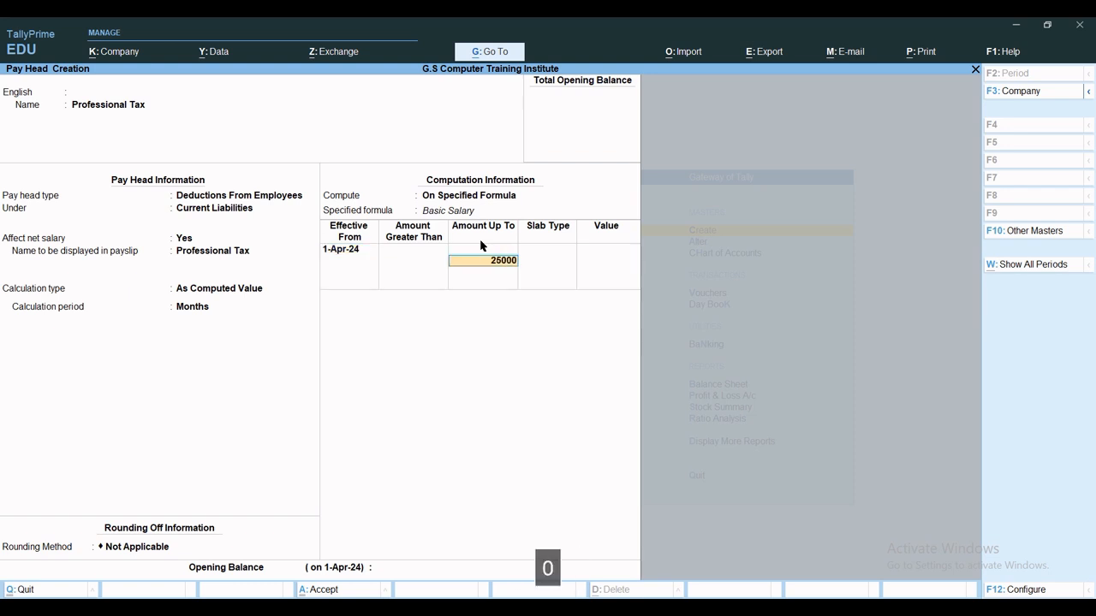
key(Return)
key(Return)
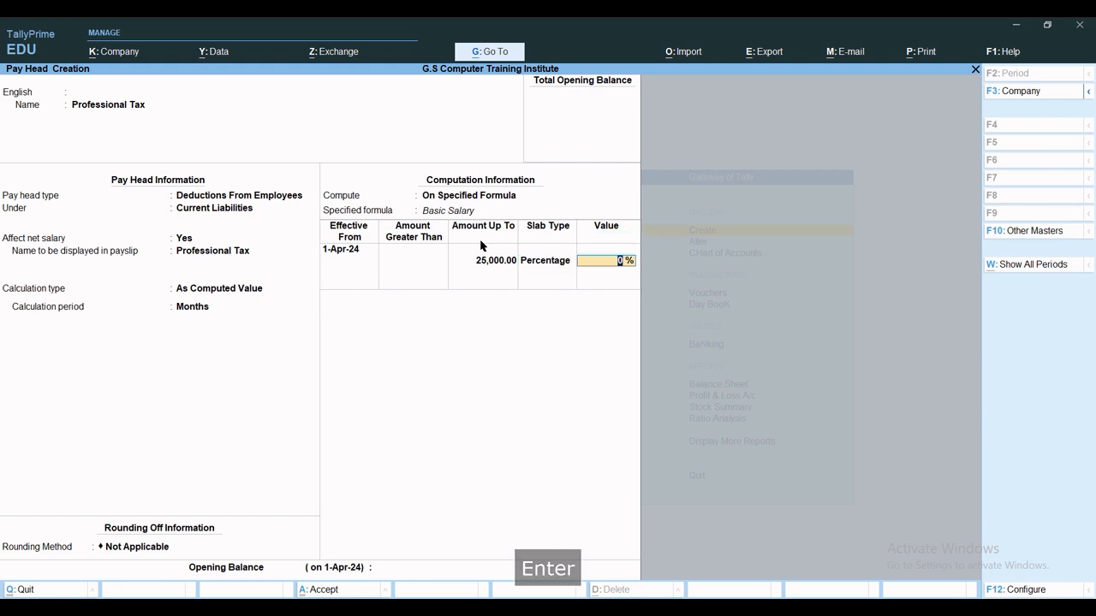
key(Return)
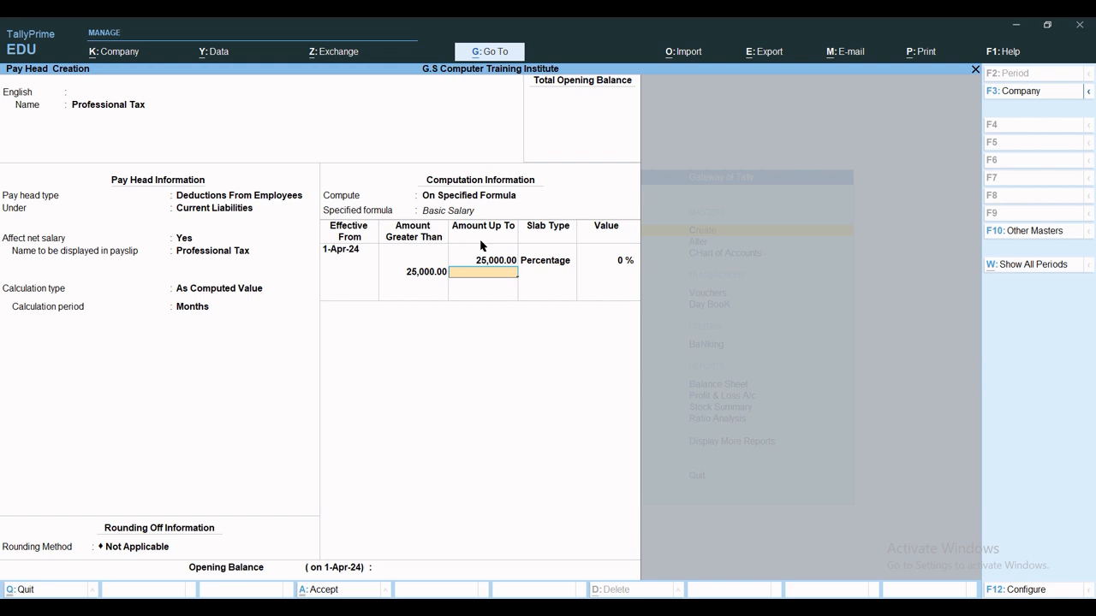
text(40000)
key(Return)
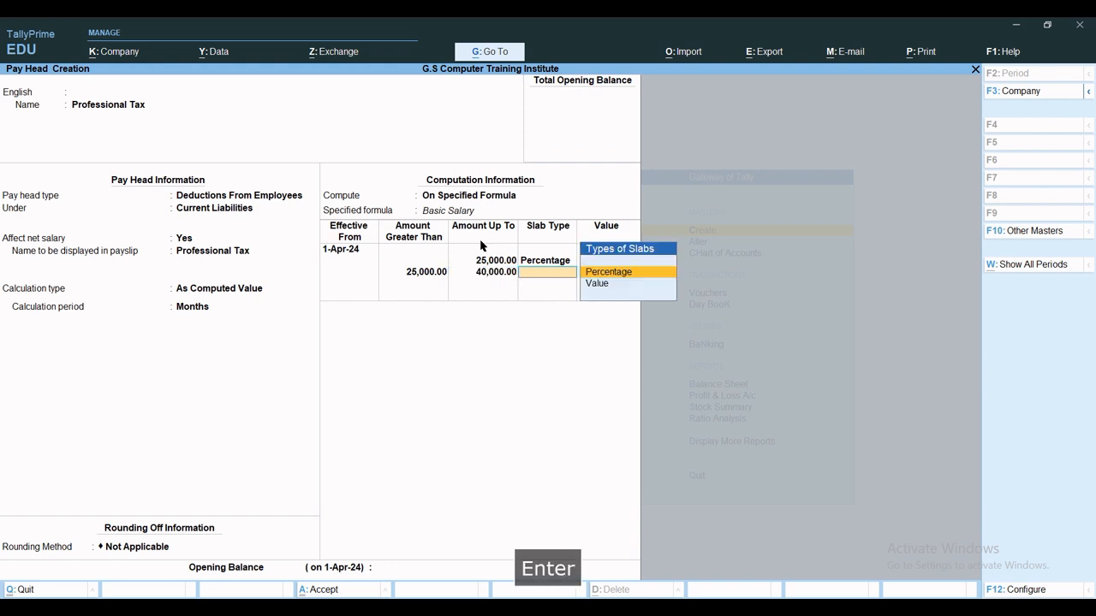
key(Return)
text(5)
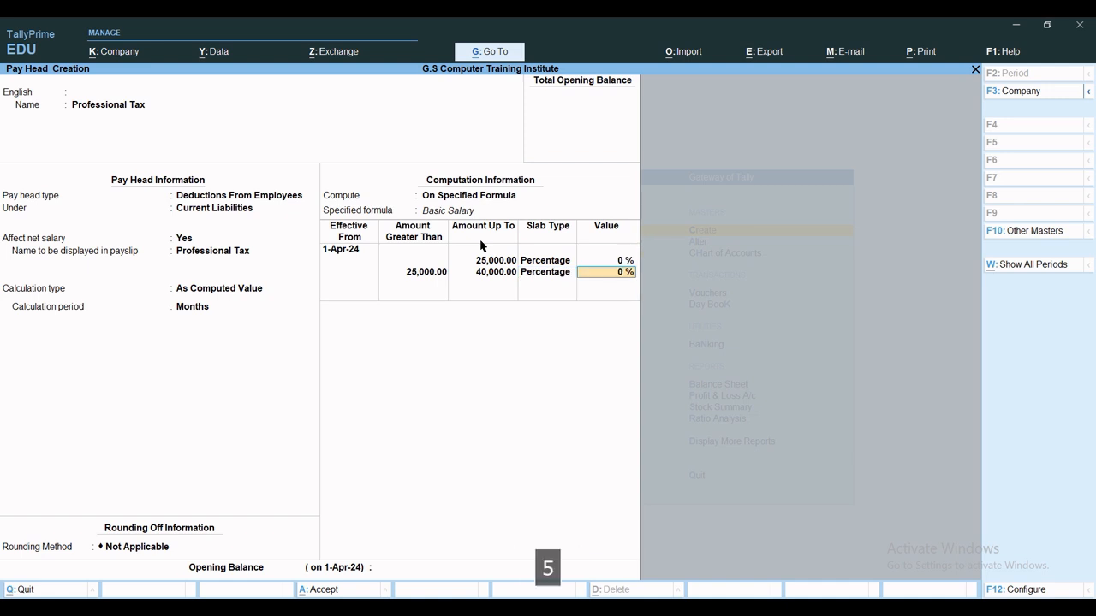
key(Return)
key(Return)
key(Return)
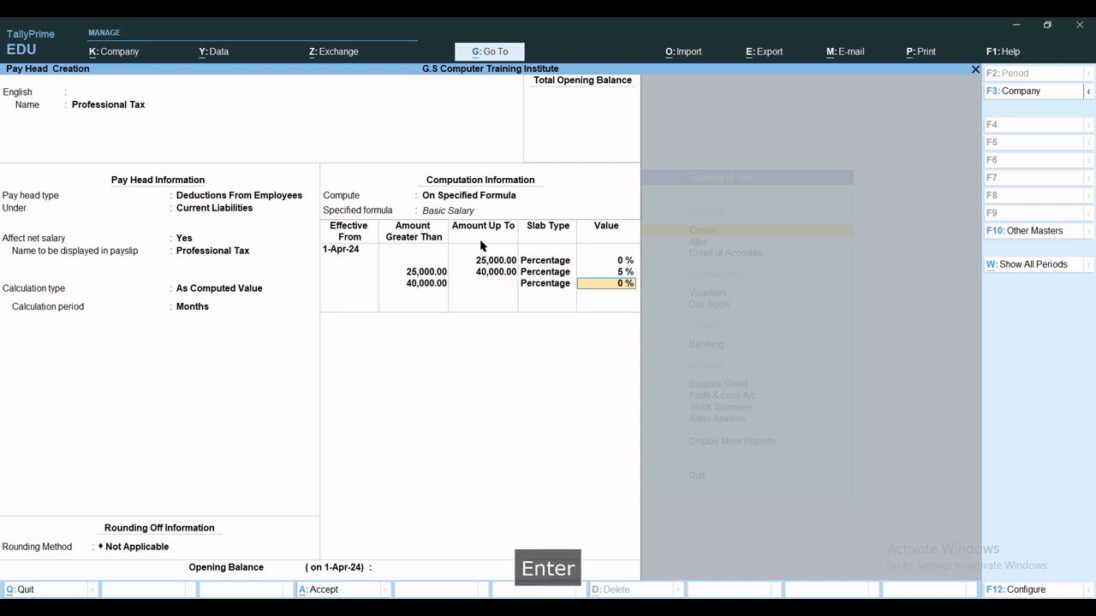
text(10)
key(Return)
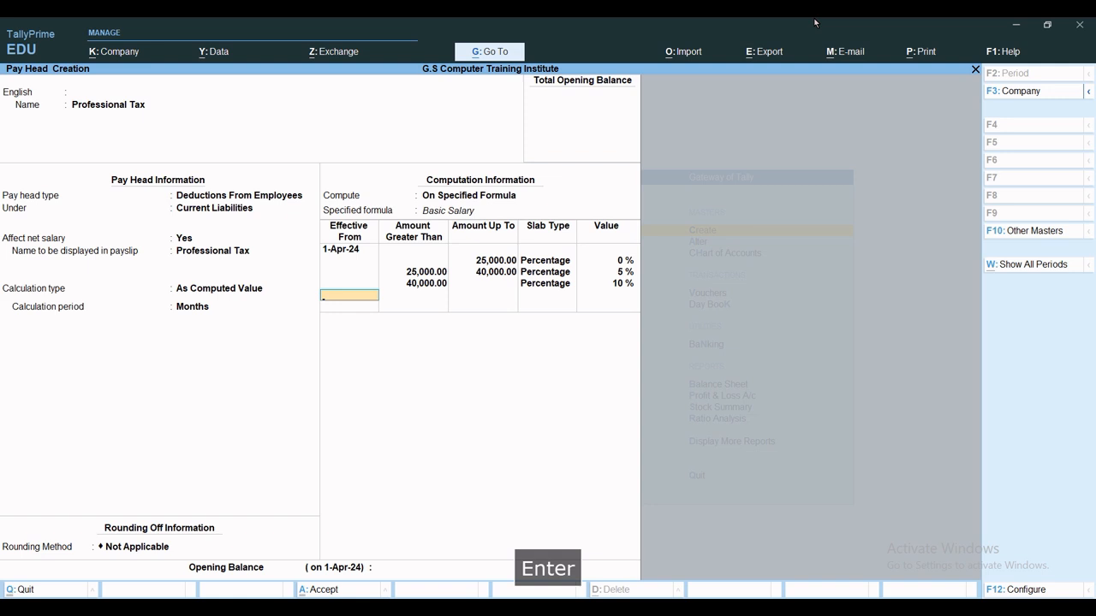
key(ctrl+a)
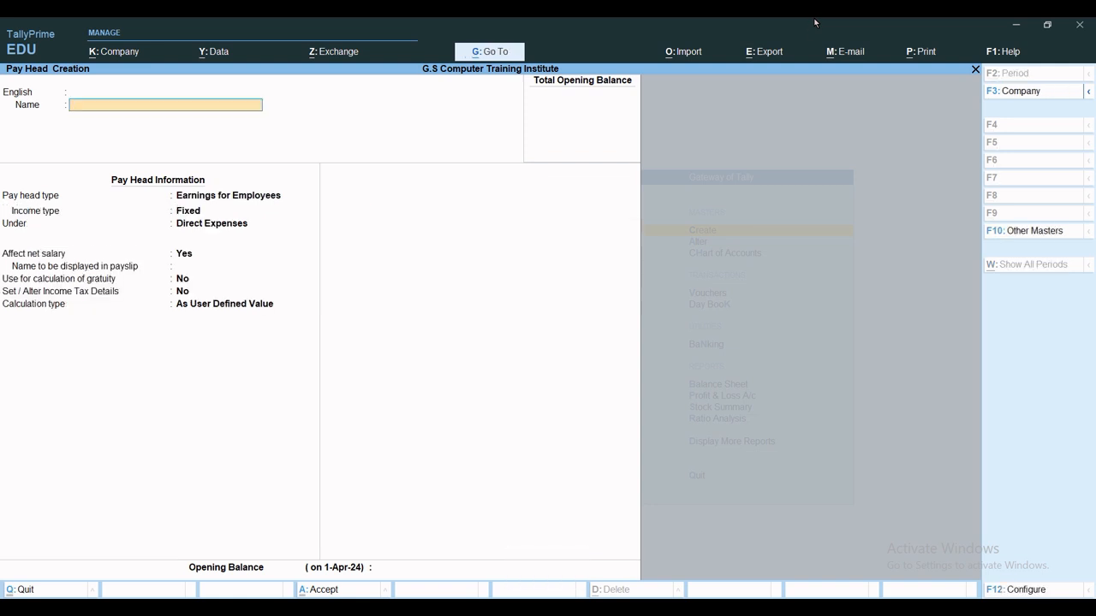
Name the pay head NPS as a Deductions From Employees head under Current Liabilities.
text(NPS)
key(Return)
key(Return)
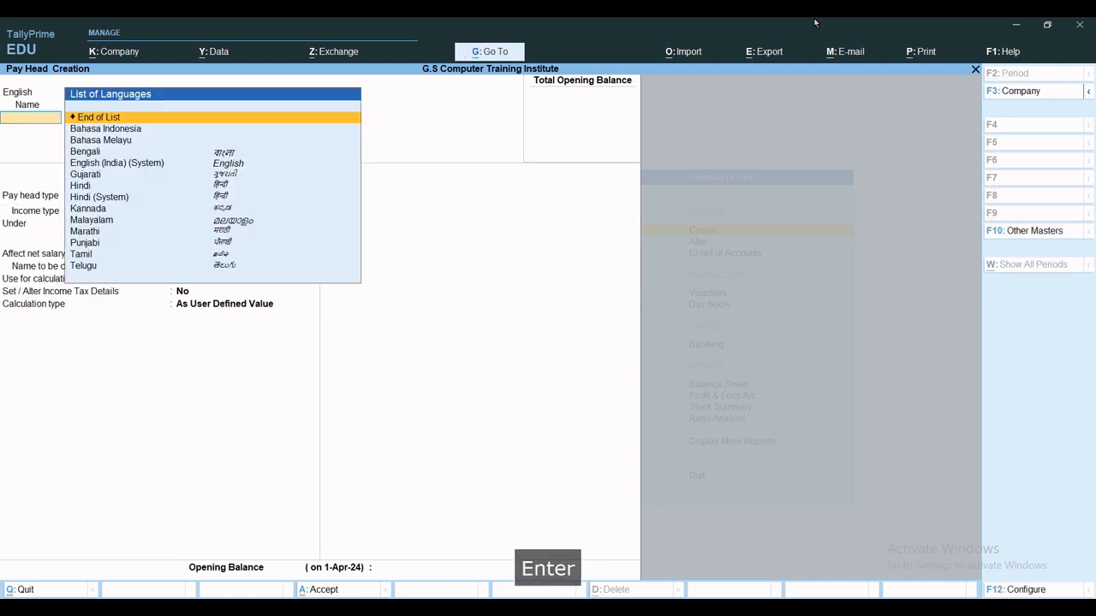
key(Return)
key(Up)
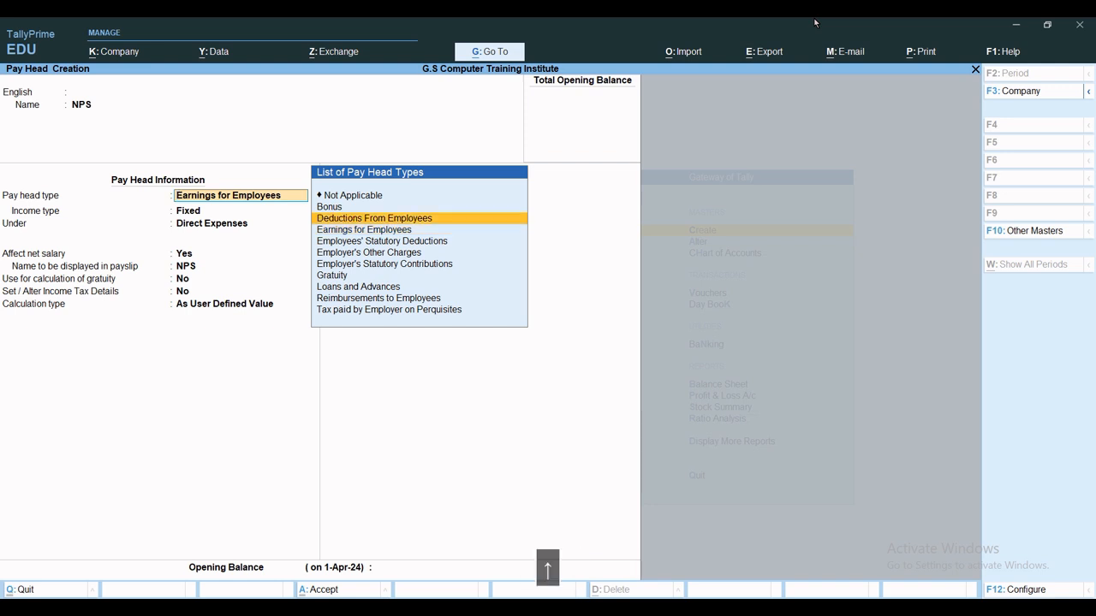
key(Return)
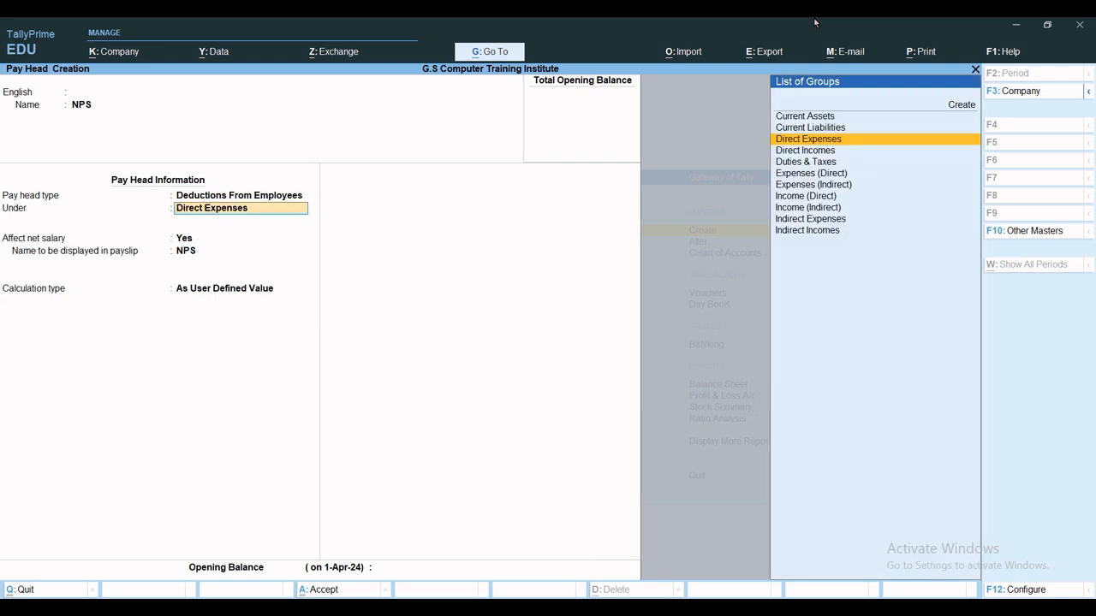
key(Up)
key(Return)
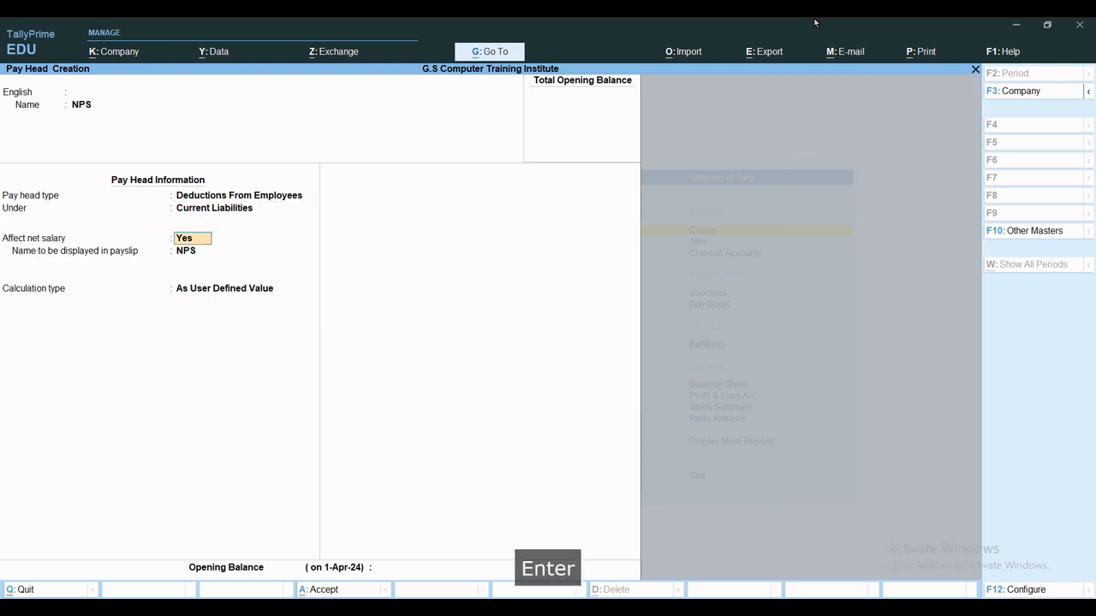
Compute NPS as a value on a specified formula of Basic Salary.
key(Return)
key(Return)
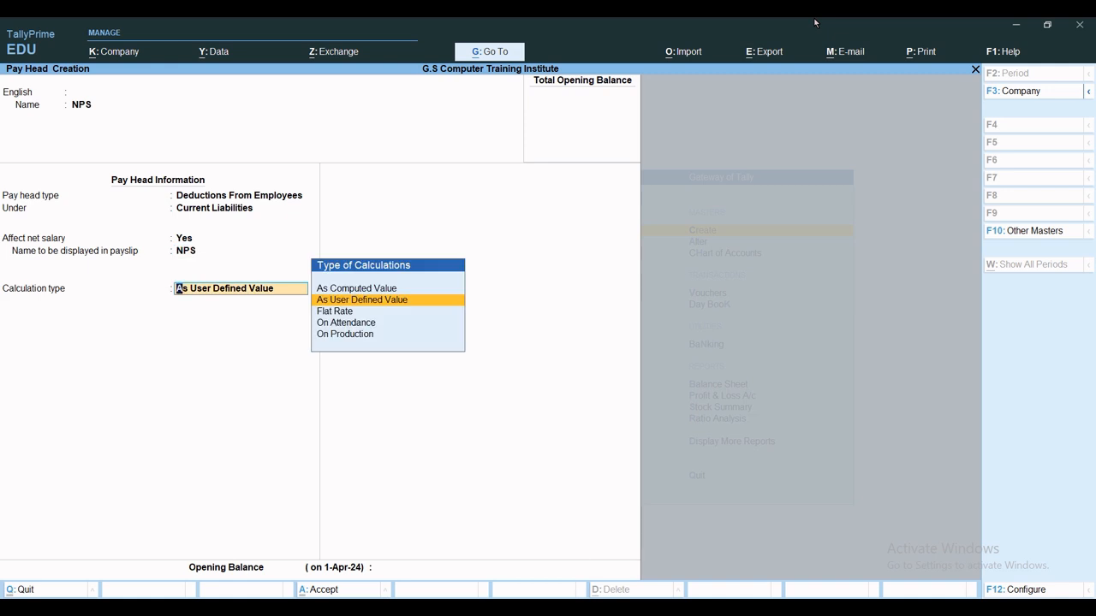
key(Up)
key(Return)
key(Return)
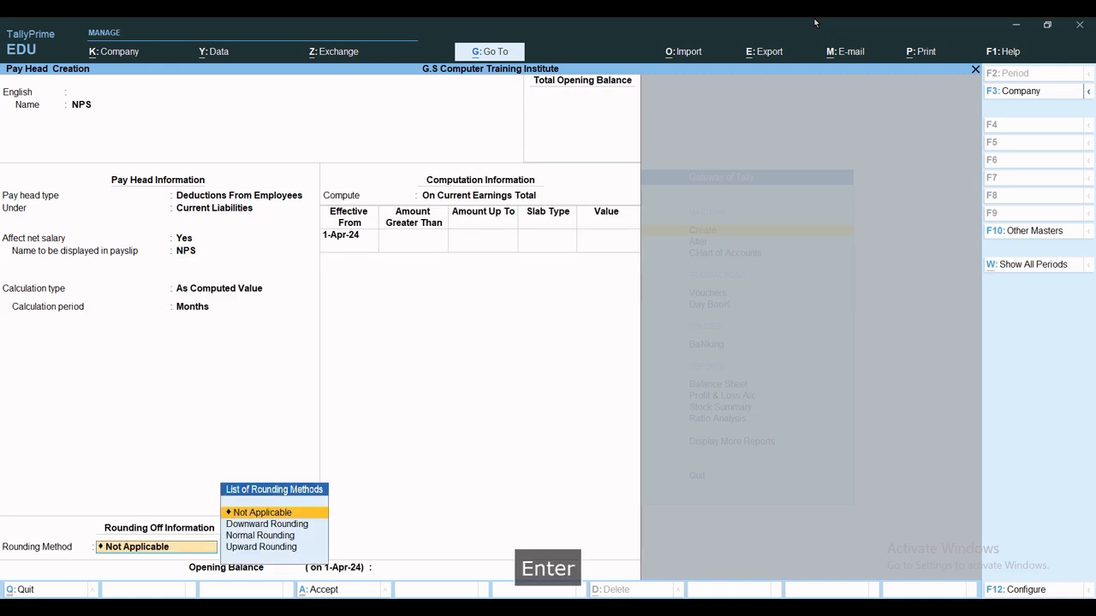
key(Return)
key(Down)
key(Down)
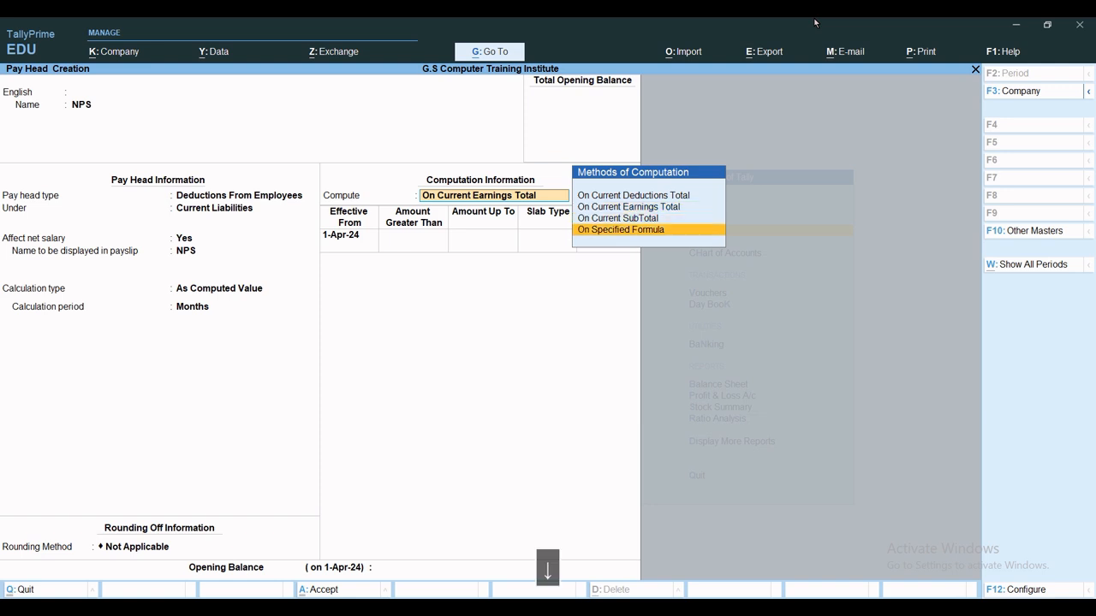
key(Return)
key(Return)
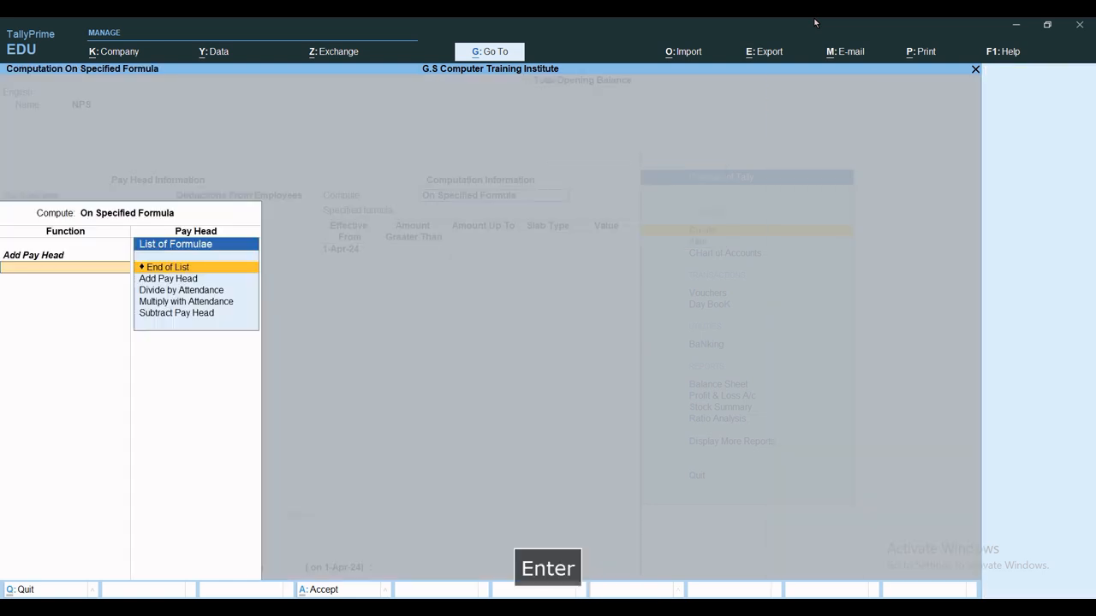
key(Return)
key(Return)
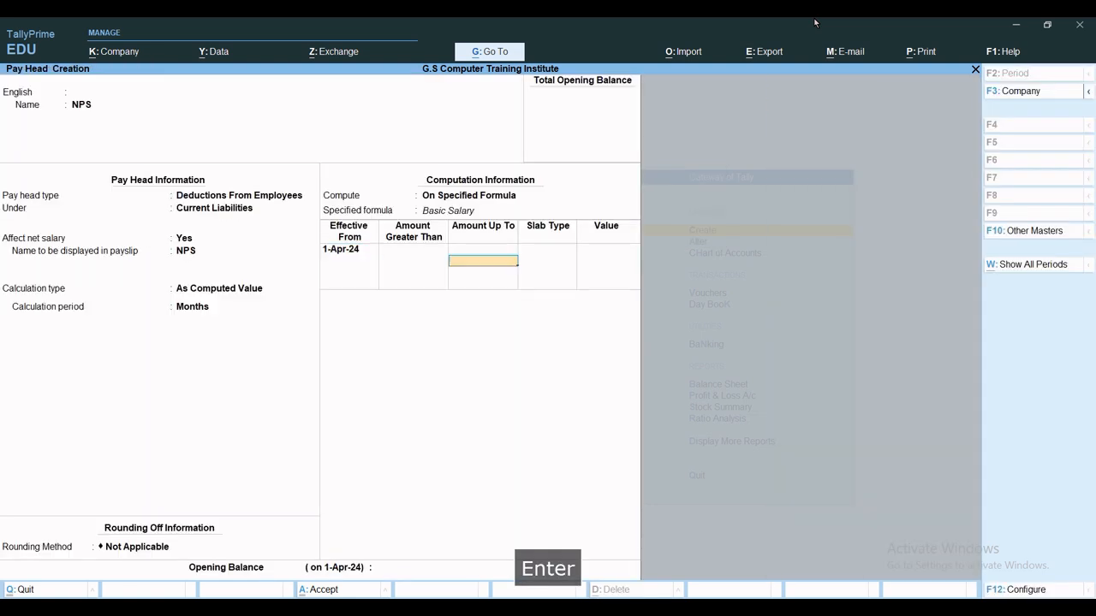
Enter NPS slabs of 5% up to 30,000 and 10% above.
text(15)
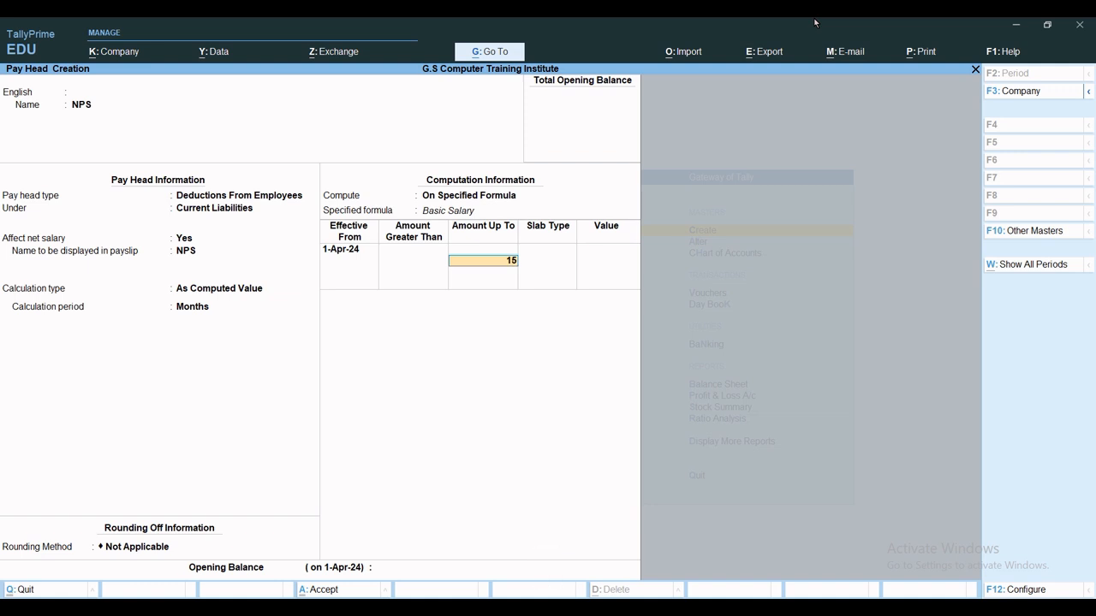
key(BackSpace)
key(BackSpace)
text(30,000)
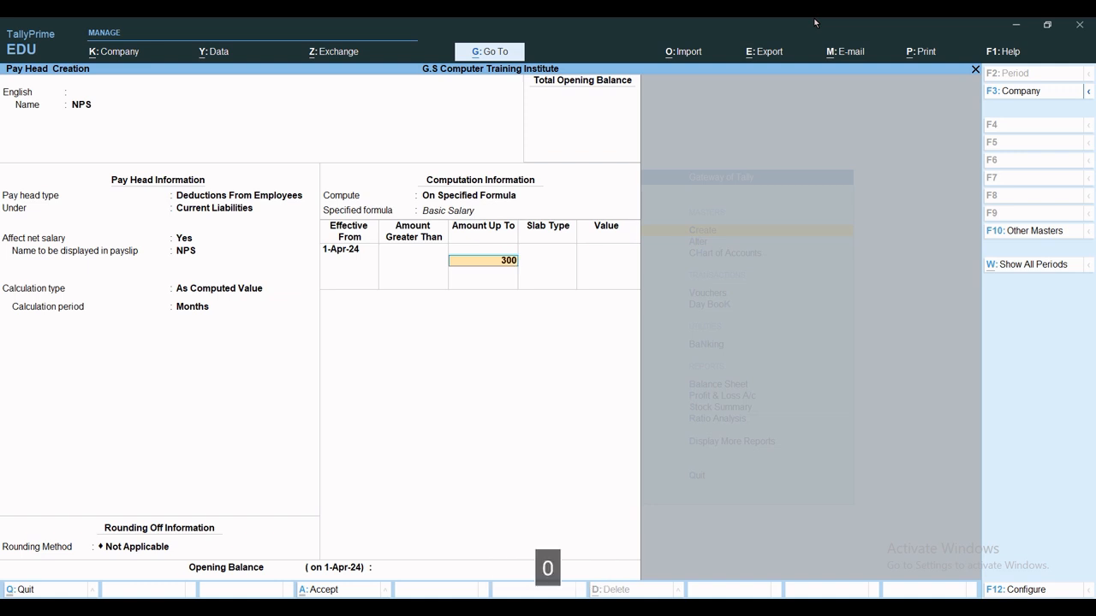
key(Return)
key(Return)
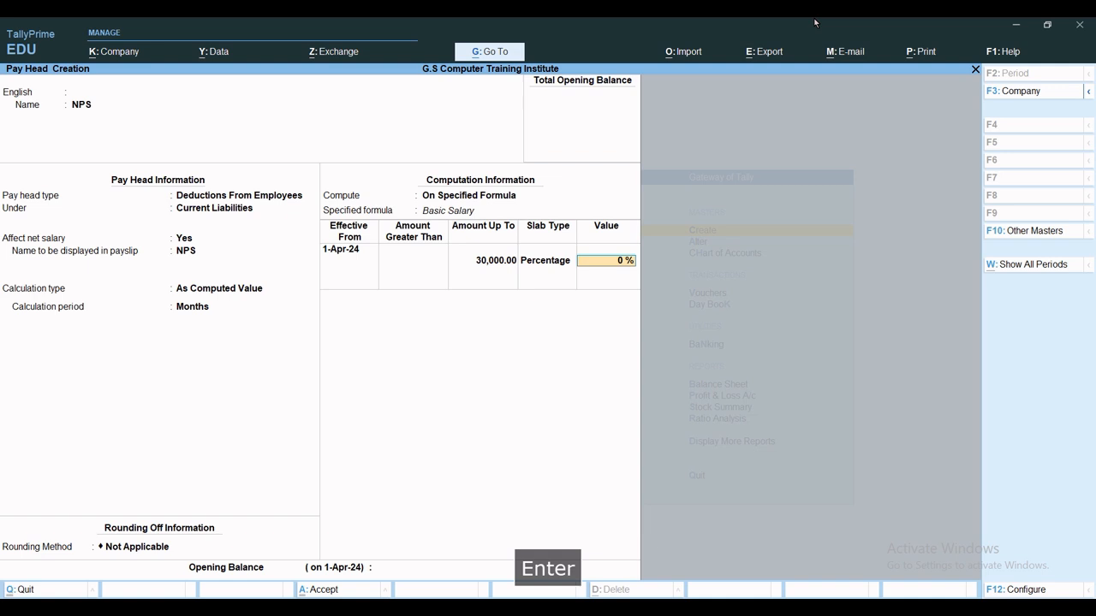
text(5)
key(Return)
key(Return)
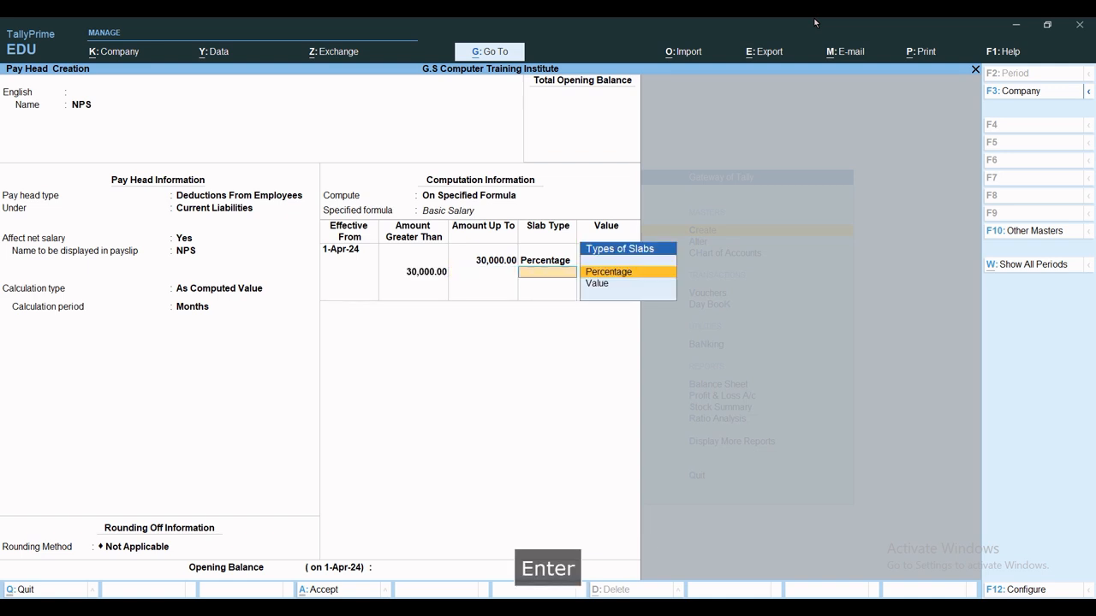
key(Return)
text(10)
key(Return)
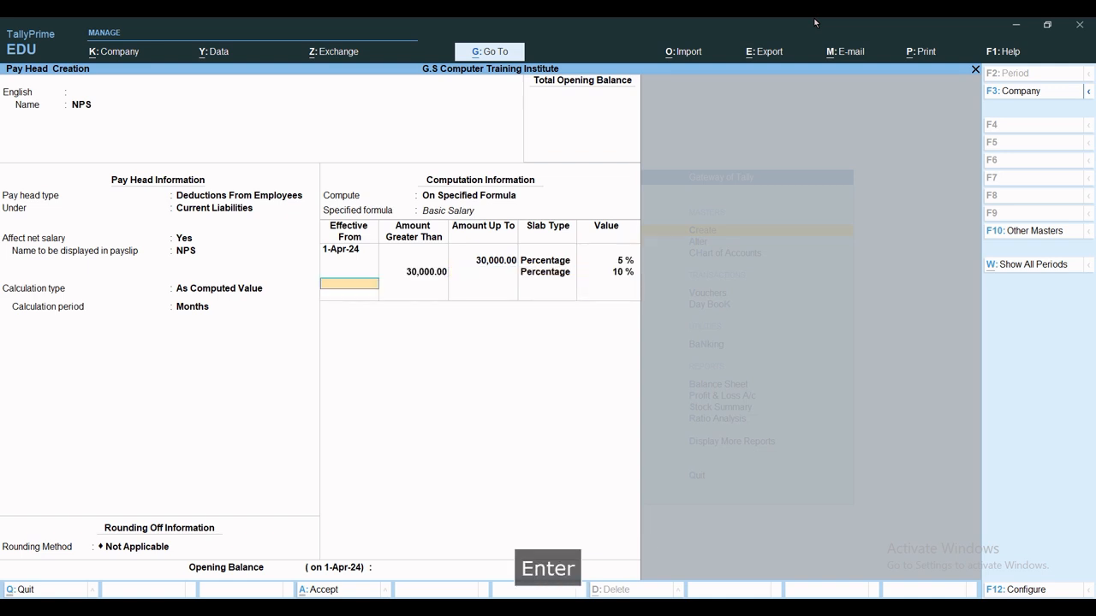
Save NPS and start EPF as a Deductions From Employees head under Current Liabilities.
key(ctrl+a)
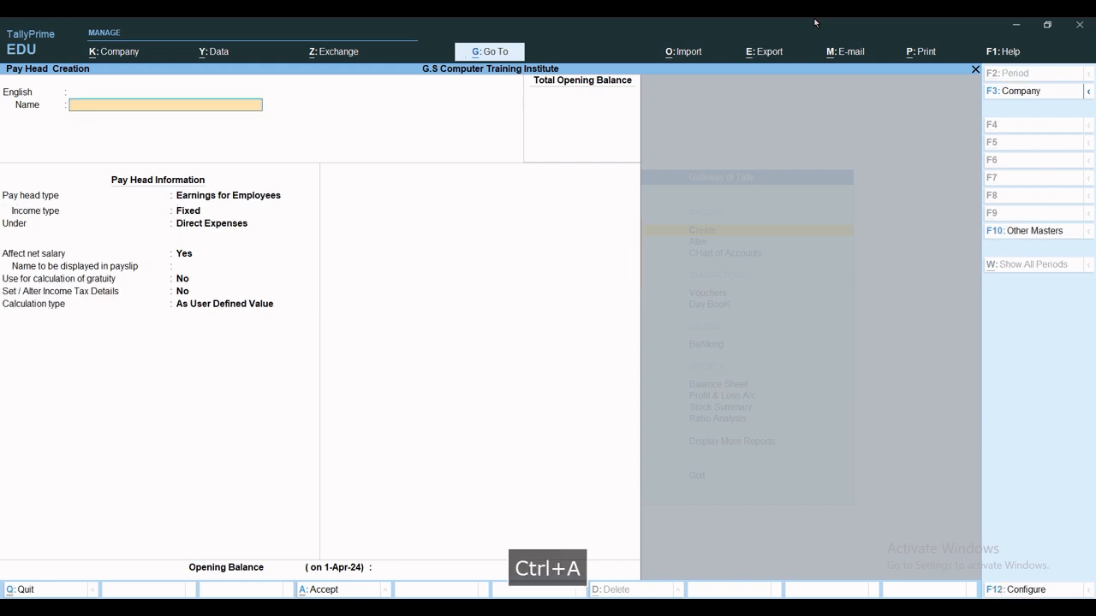
text(EPF)
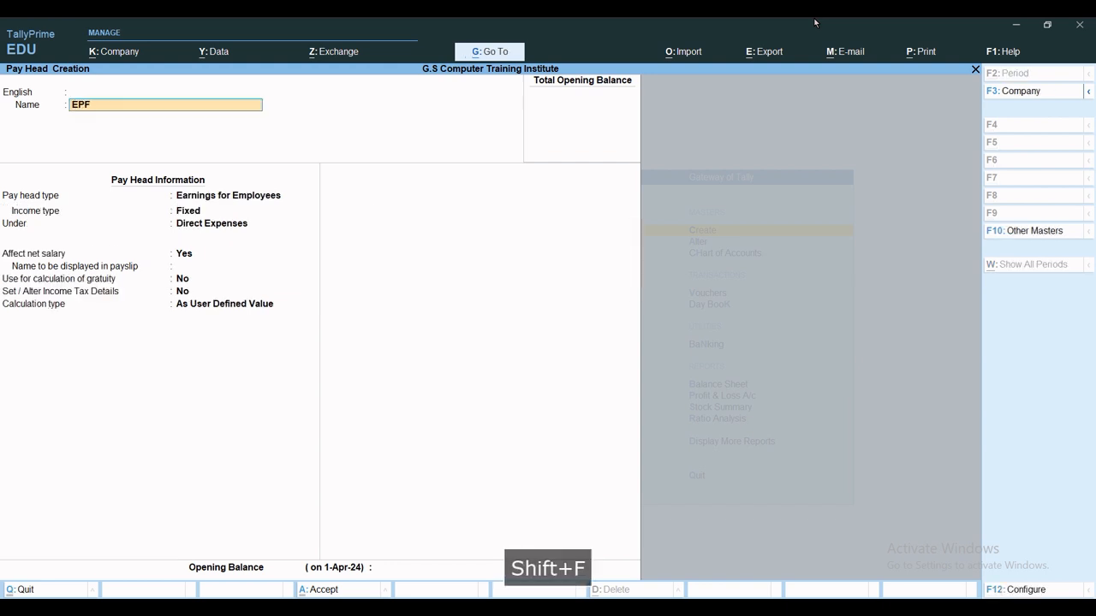
key(Return)
key(Return)
key(Return)
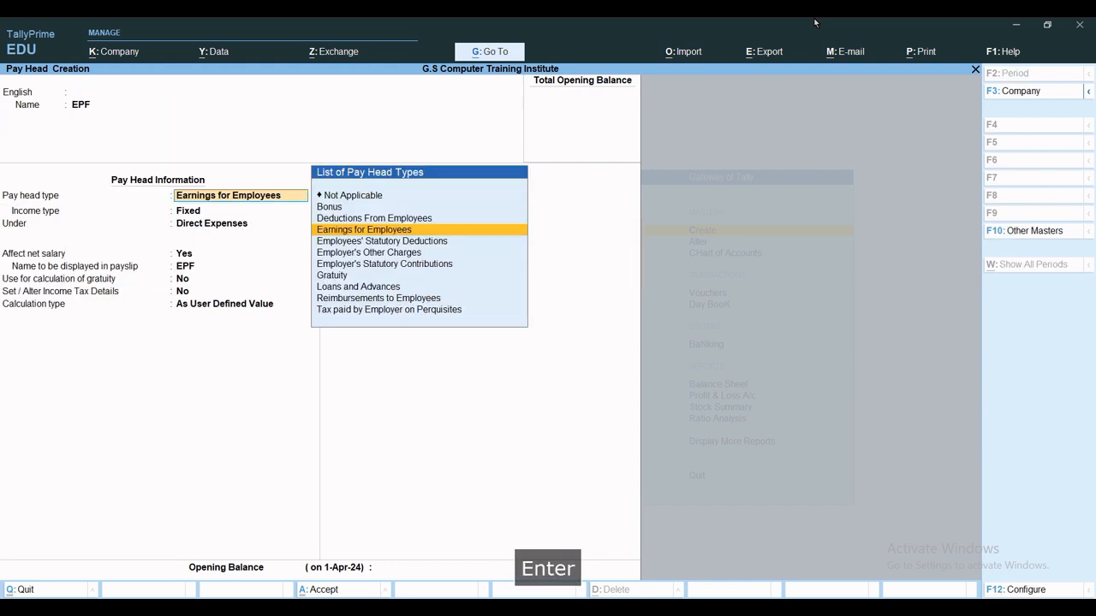
key(Up)
key(Return)
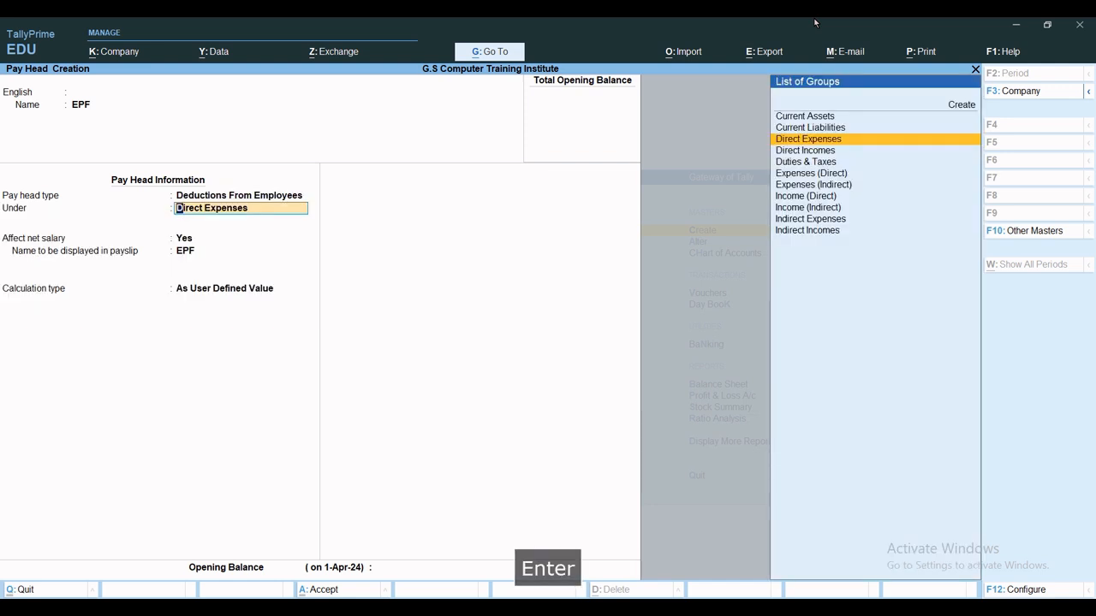
key(Up)
key(Return)
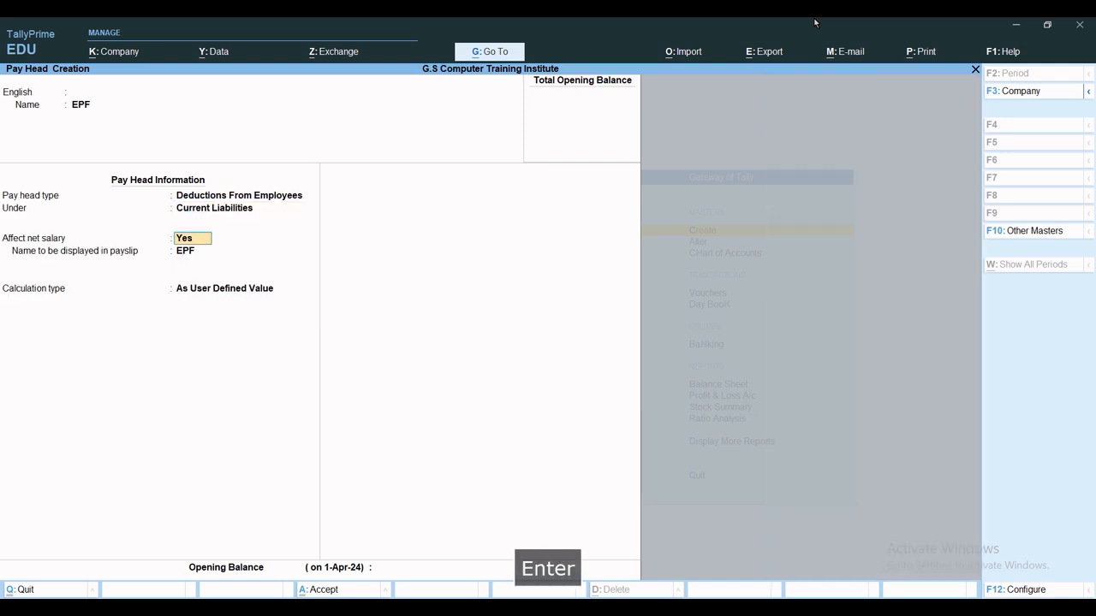
key(Return)
Compute EPF as a value on a specified formula of Basic Salary.
key(Return)
key(Up)
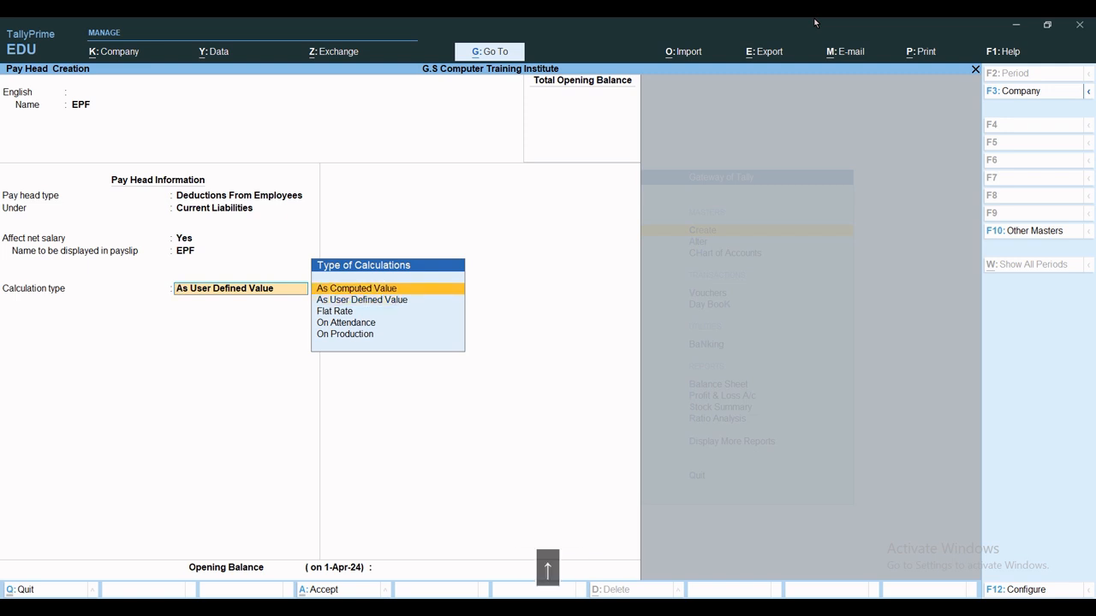
key(Return)
key(Return)
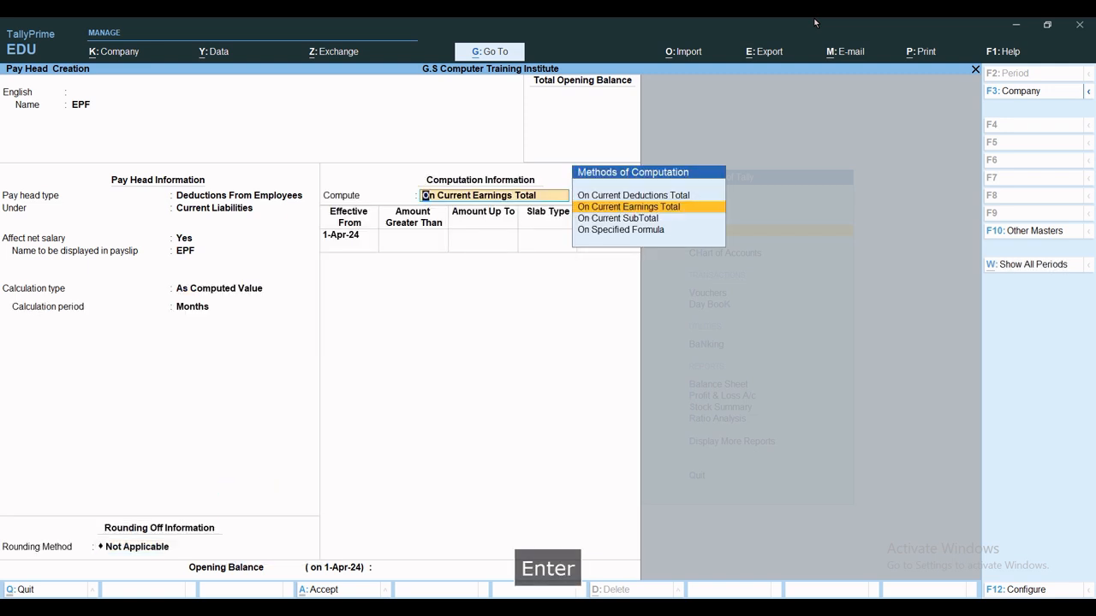
key(Down)
key(Down)
key(Return)
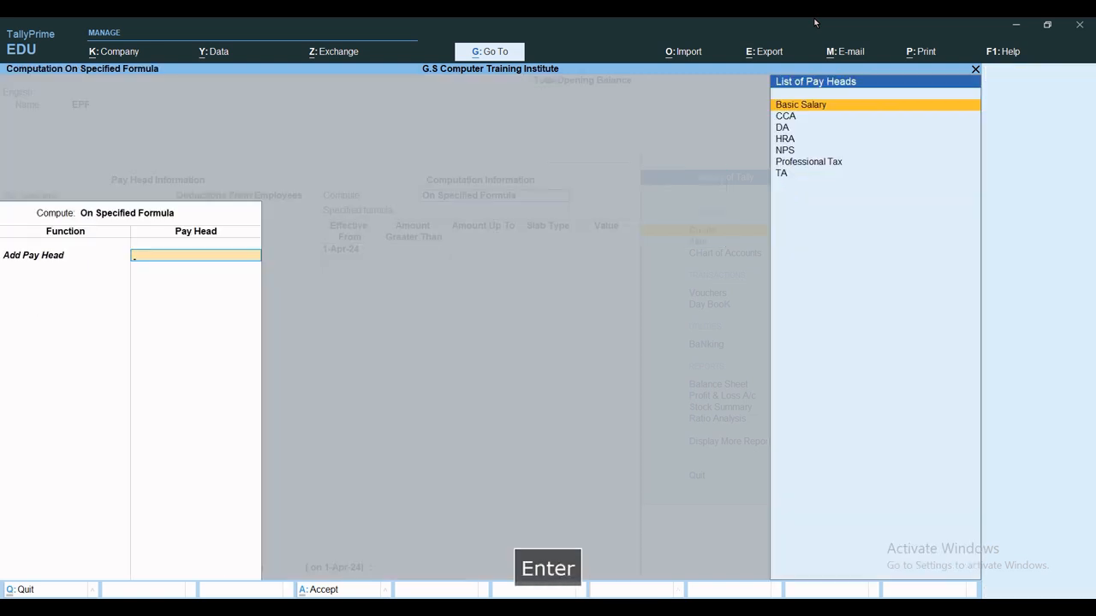
key(Return)
key(Return)
key(Return)
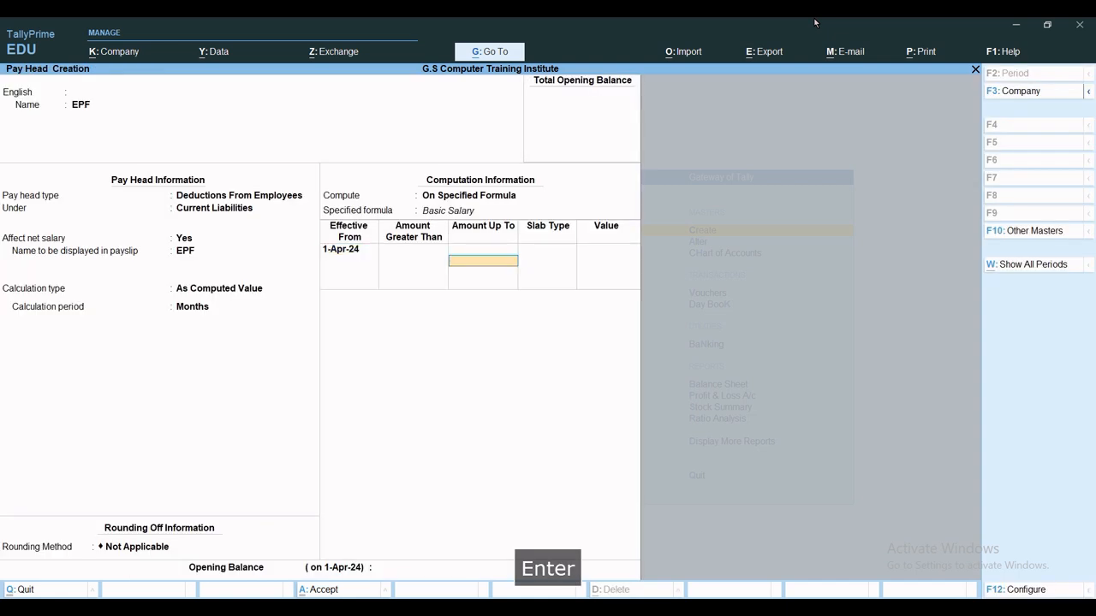
Enter 9.50% slabs up to 25,000 and above, then save EPF.
text(2500)
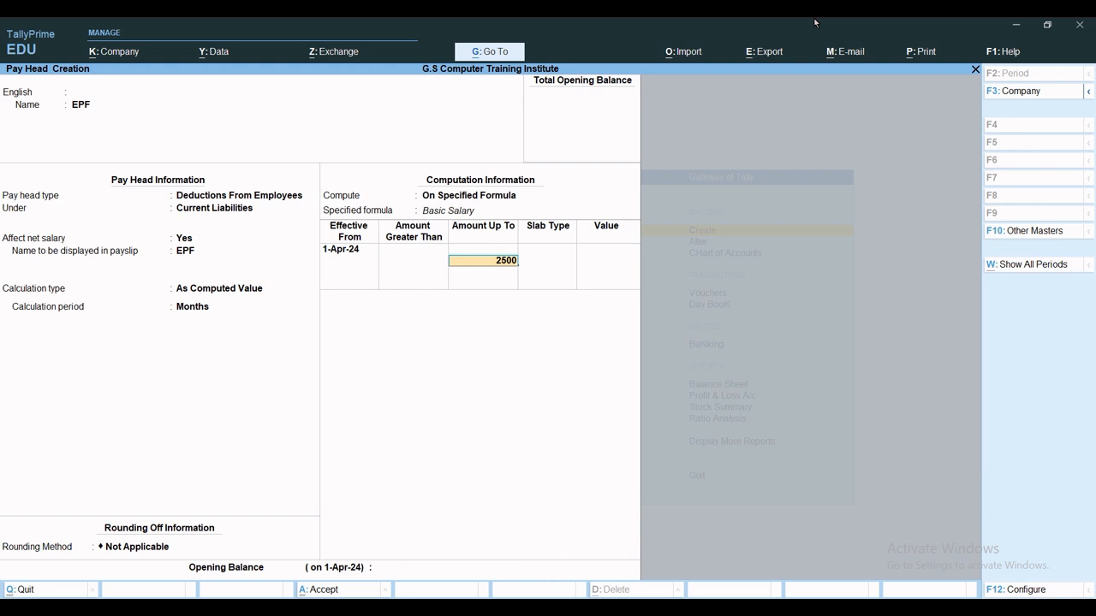
text(0)
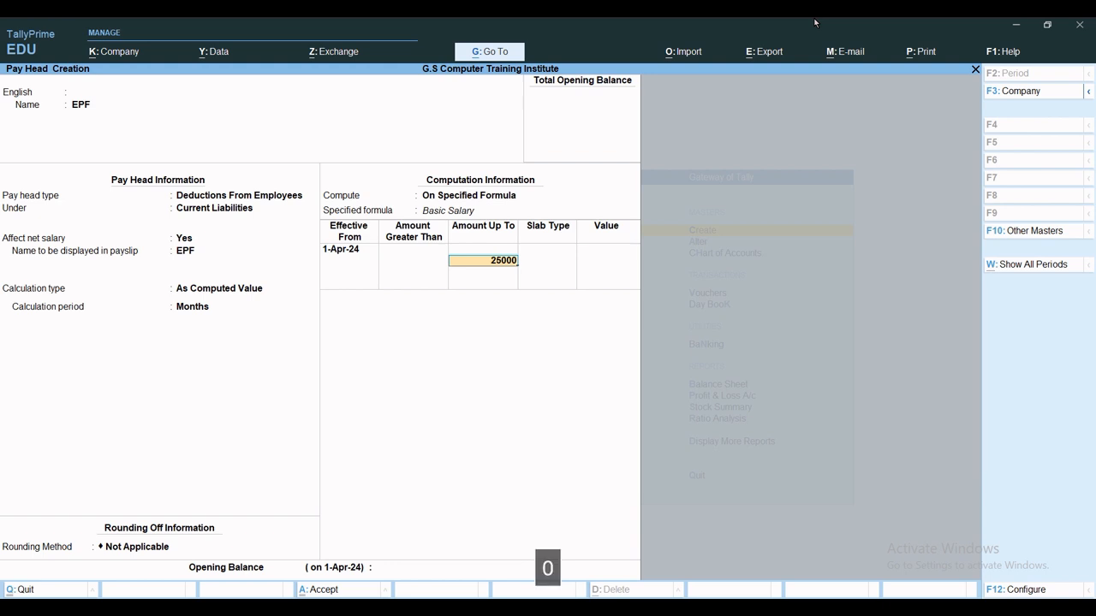
key(Return)
key(Return)
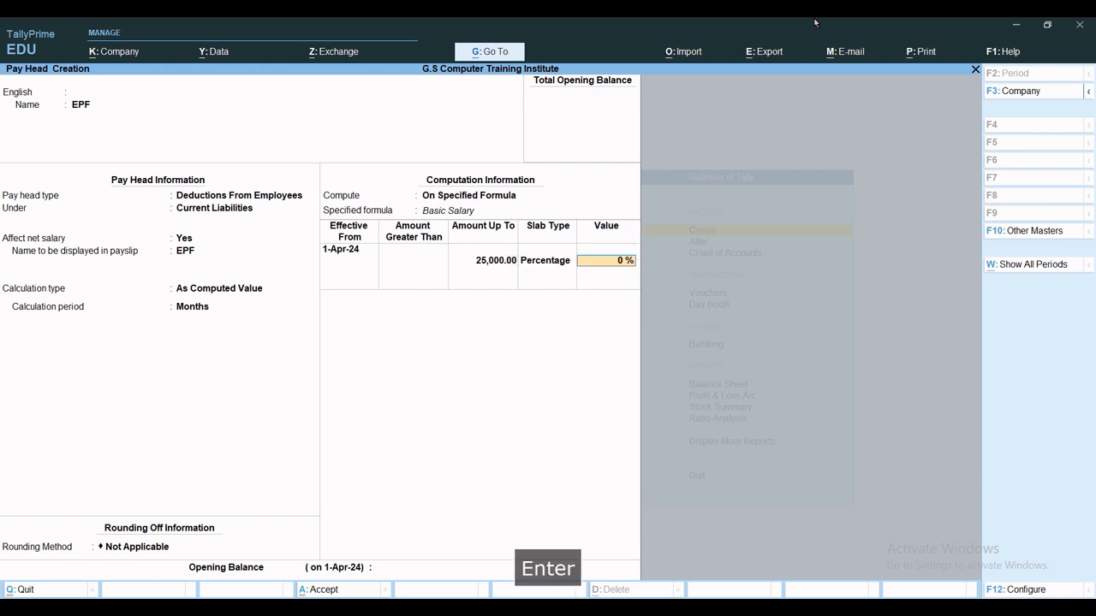
text(9.5)
key(Return)
key(Return)
key(Return)
text(9.50)
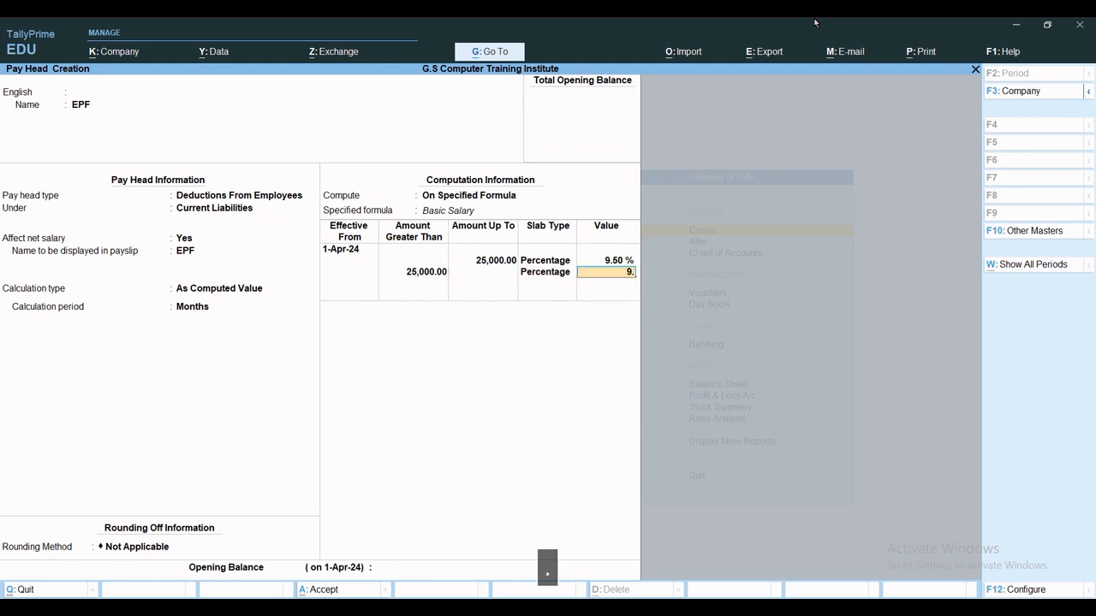
key(Return)
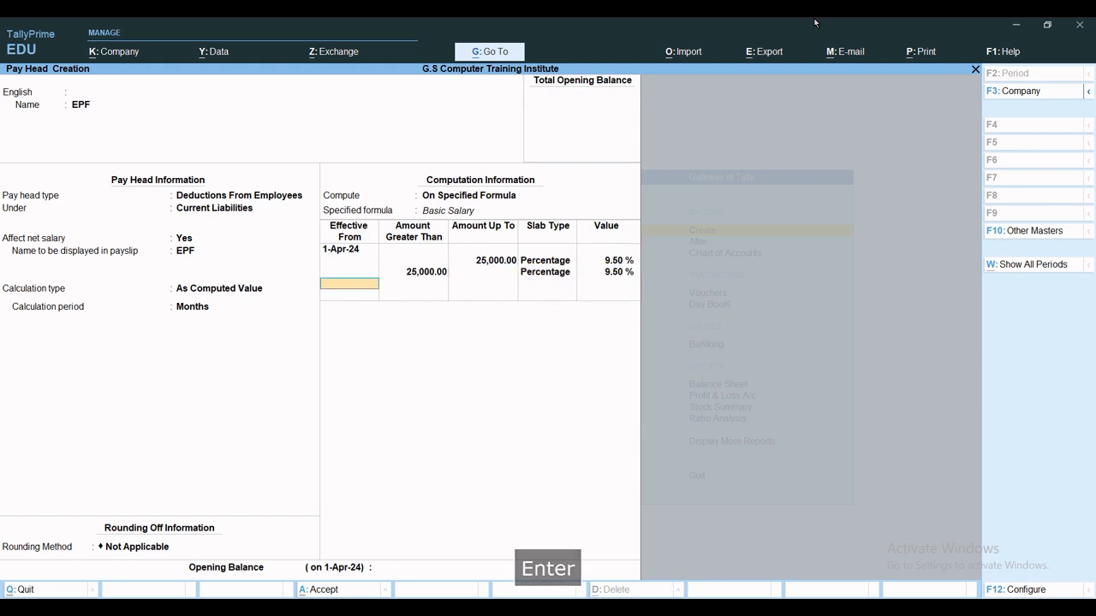
key(ctrl+a)
Name the pay head ESI as a Deductions From Employees head under Current Liabilities.
text(ESI)
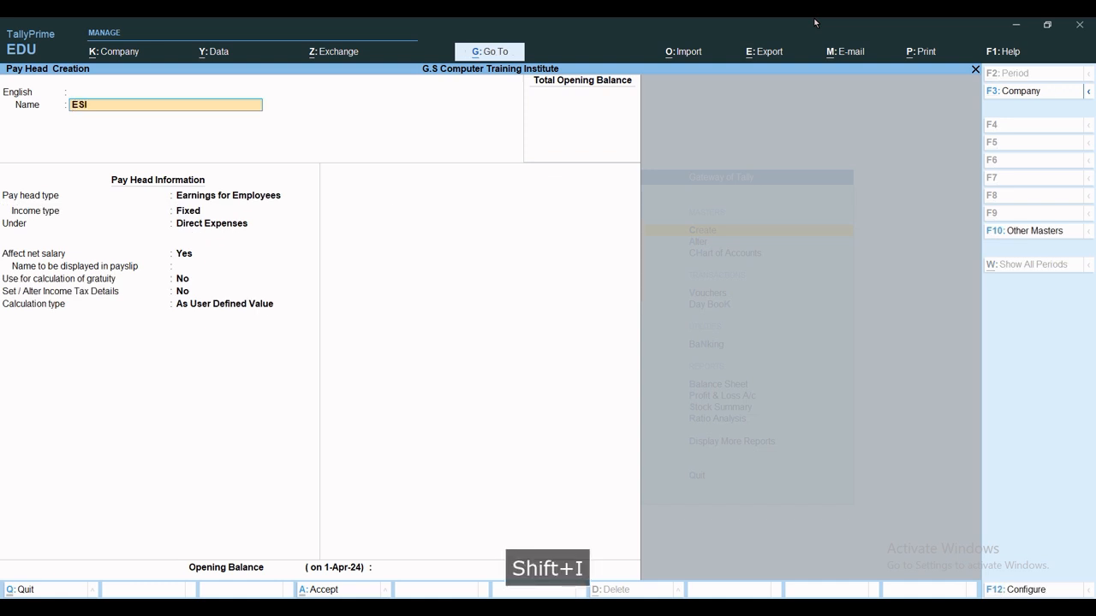
key(Return)
key(Return)
key(Return)
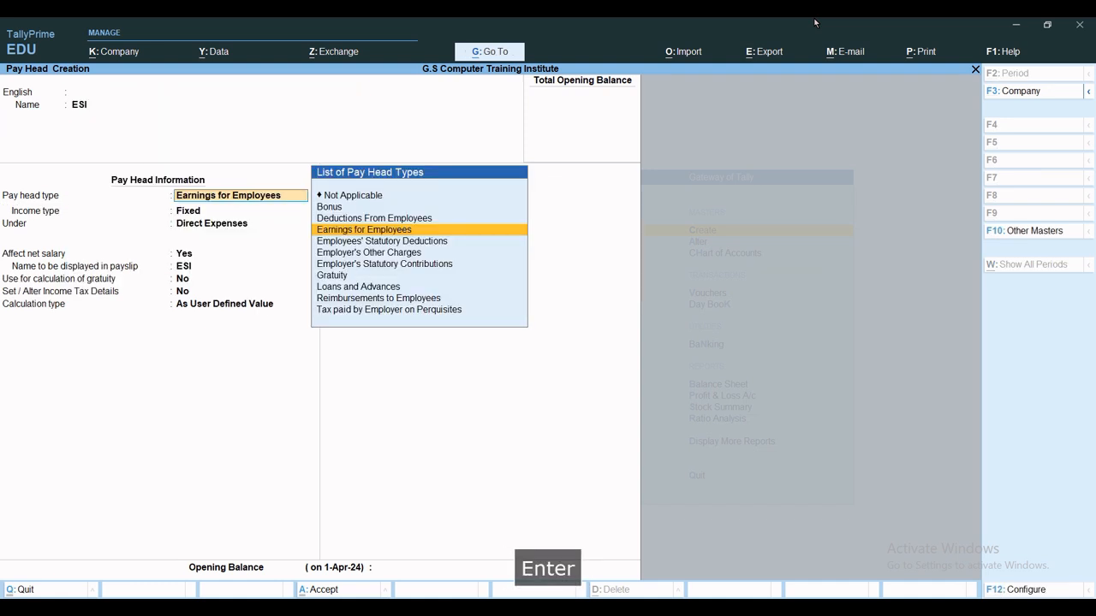
key(Up)
key(Return)
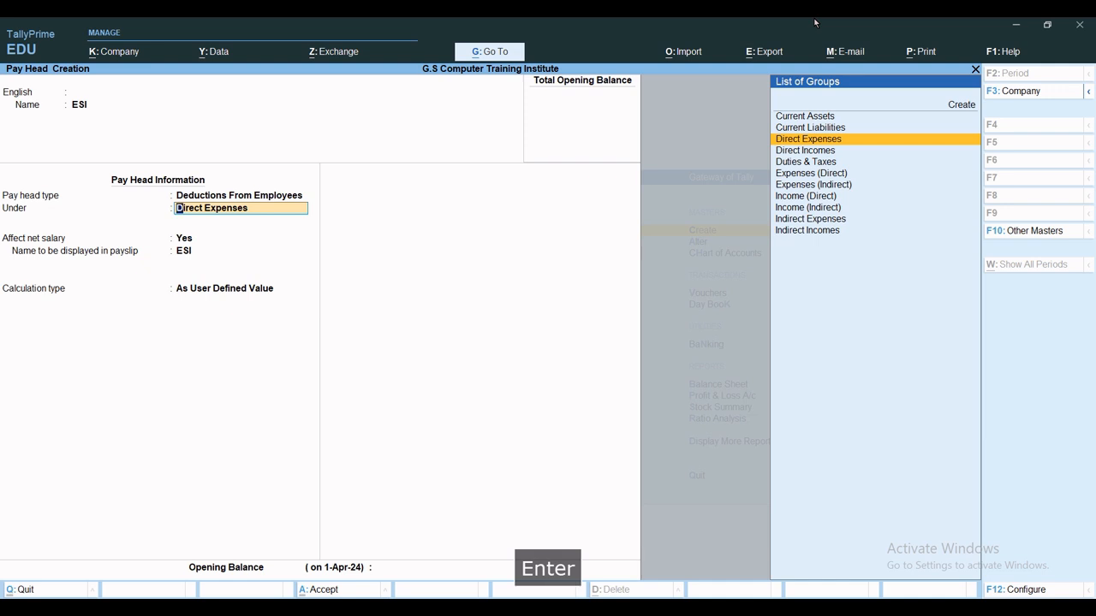
key(Up)
key(Return)
key(Return)
key(Return)
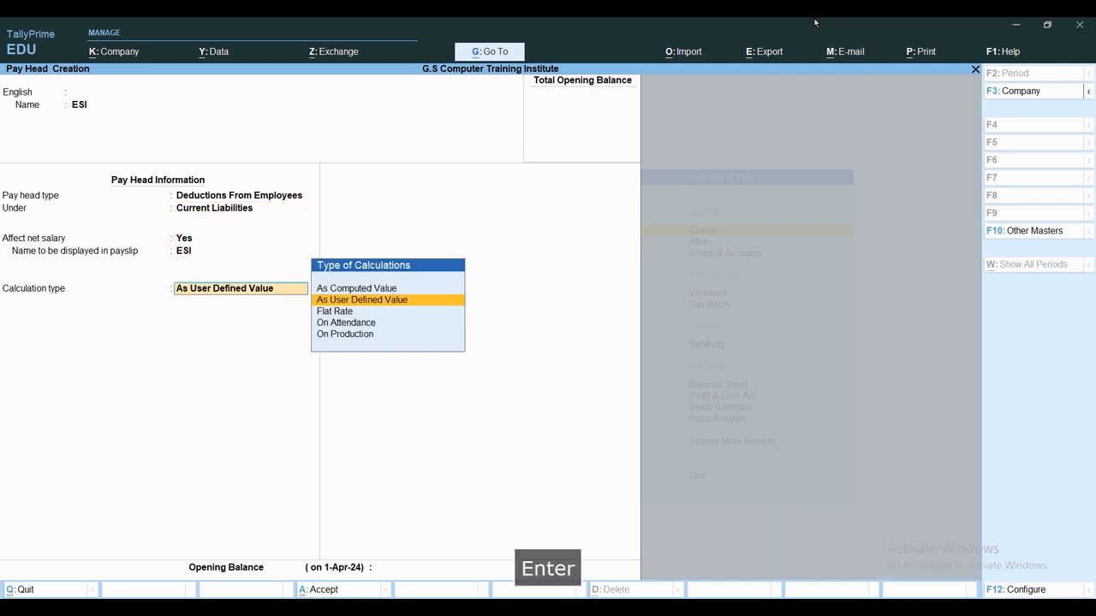
key(Up)
Compute ESI on a Basic Salary formula effective 1-Apr-24, first slab limit 25,000.
key(Return)
key(Return)
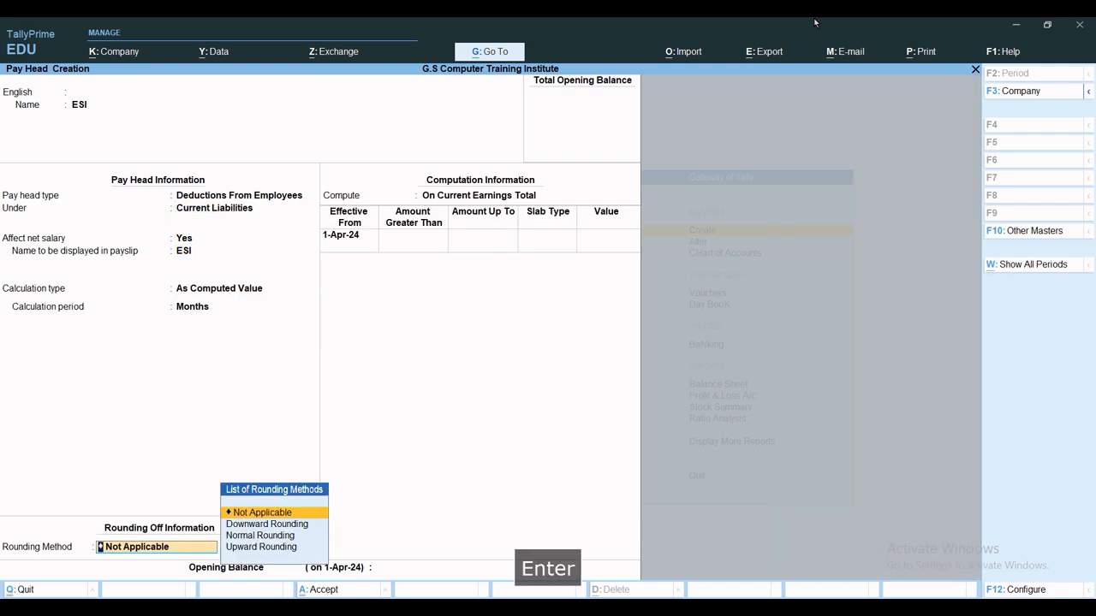
key(Return)
key(Down)
key(Down)
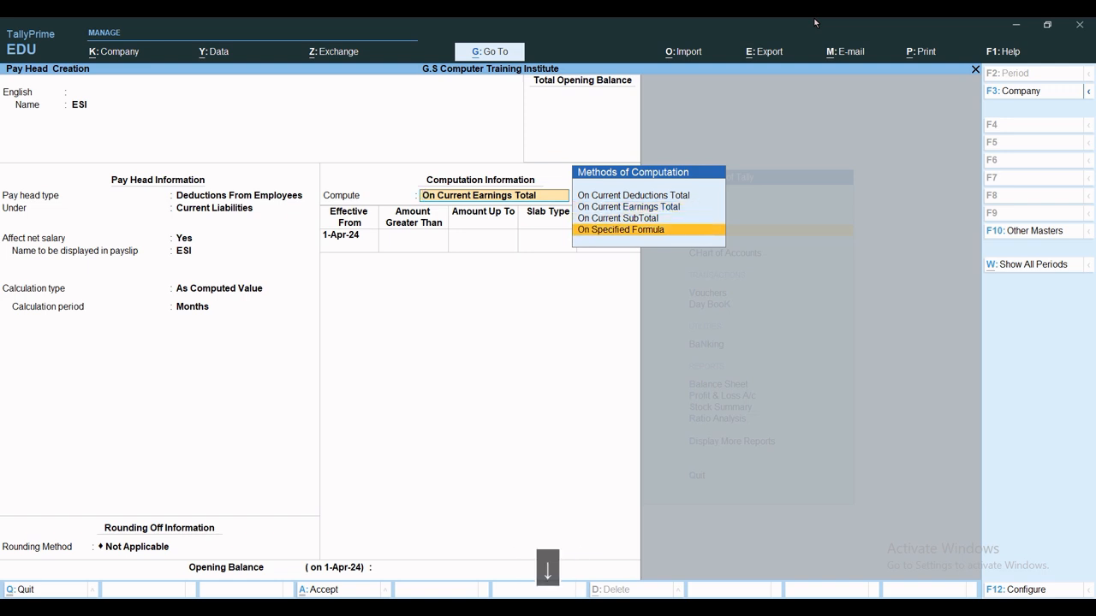
key(Return)
key(Return)
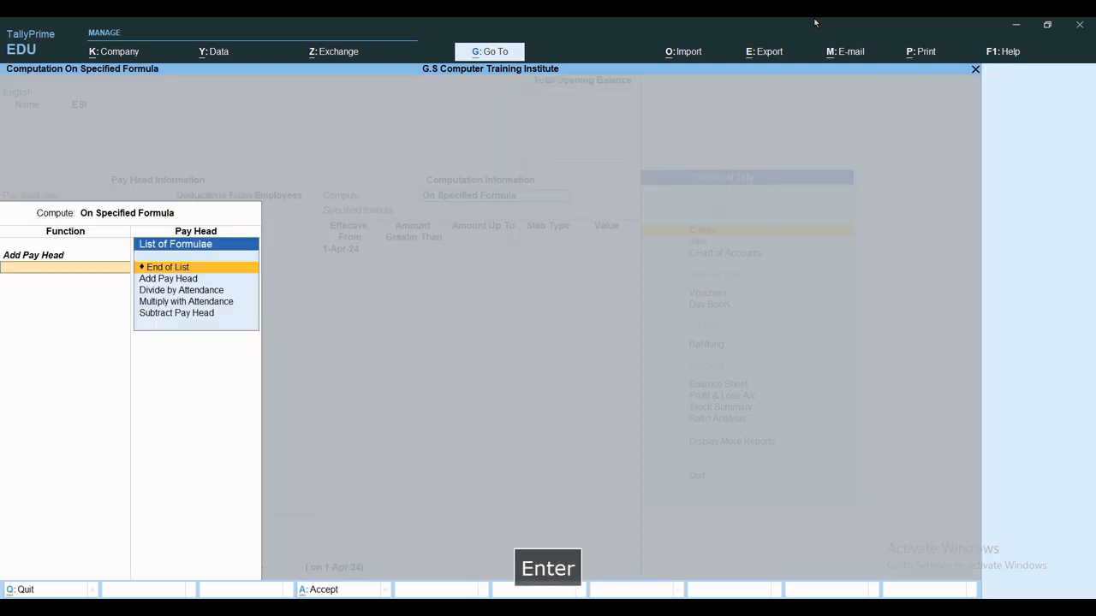
key(Return)
key(Return)
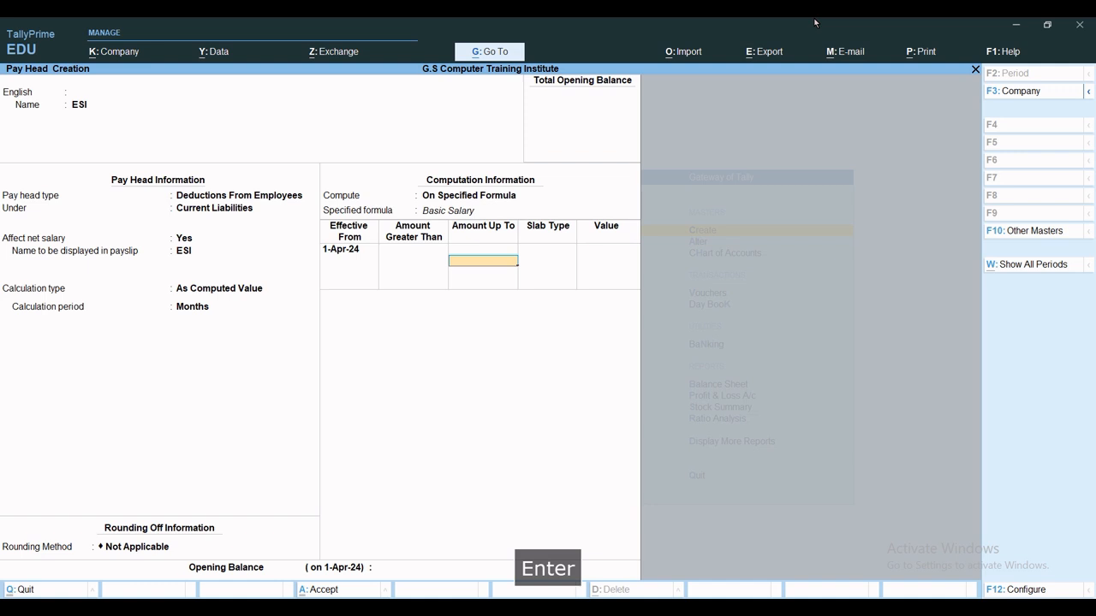
text(25000)
Set 2.50% up to 25,000 and 0% above, then save ESI.
key(Return)
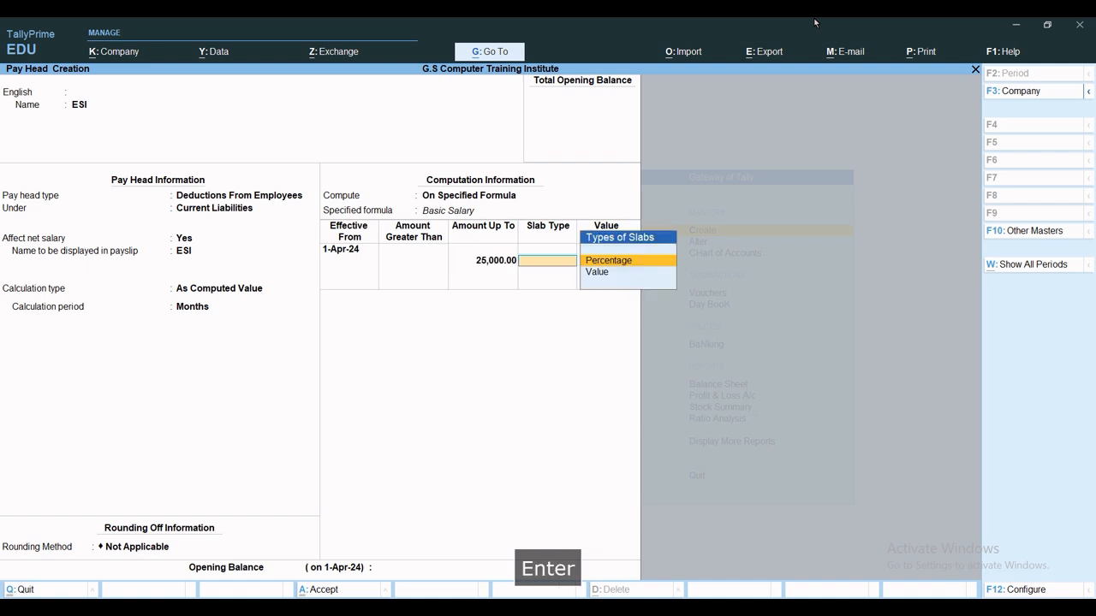
key(Return)
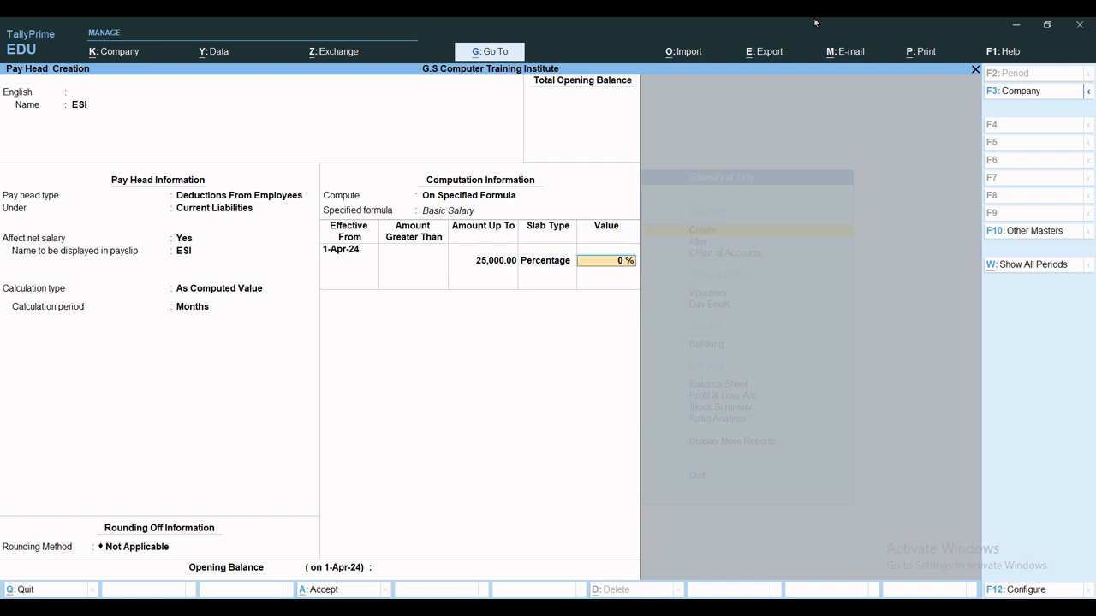
text(2.50)
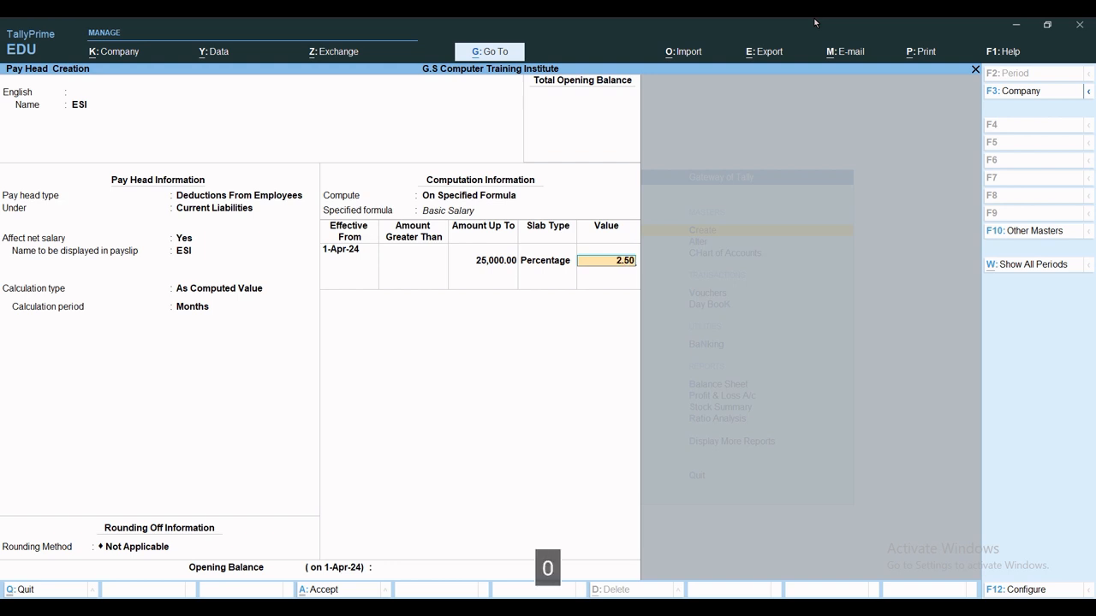
key(Return)
key(Return)
key(Return)
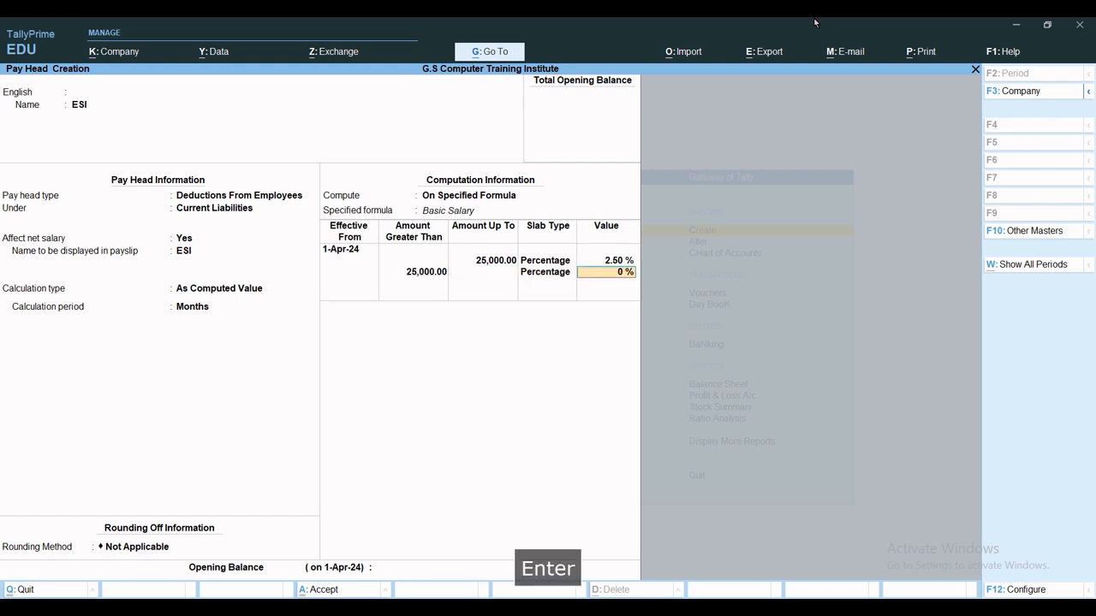
text(2.50)
key(Return)
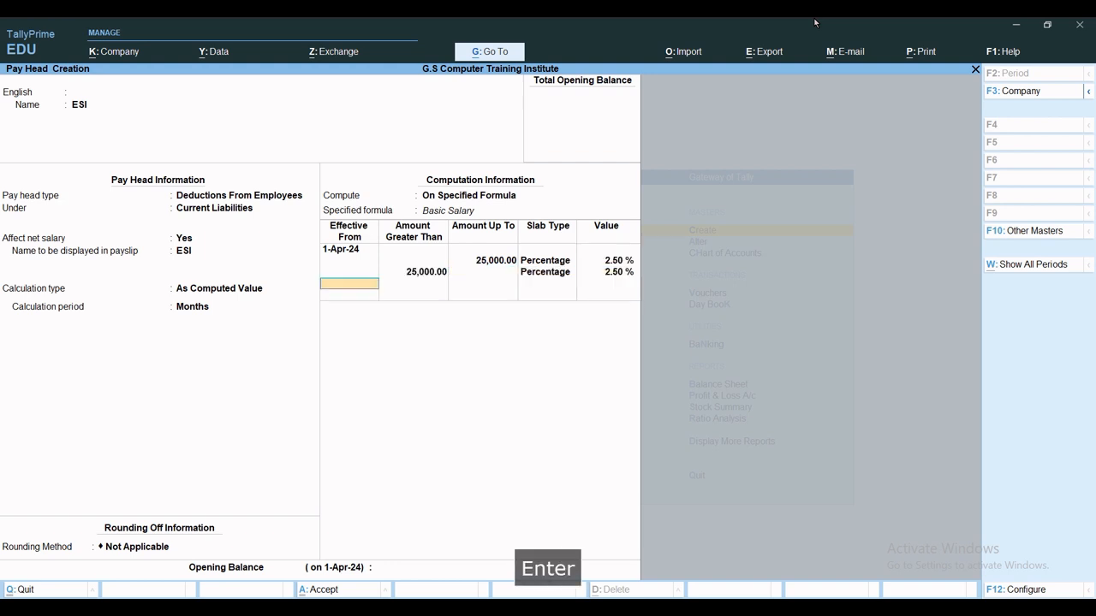
key(BackSpace)
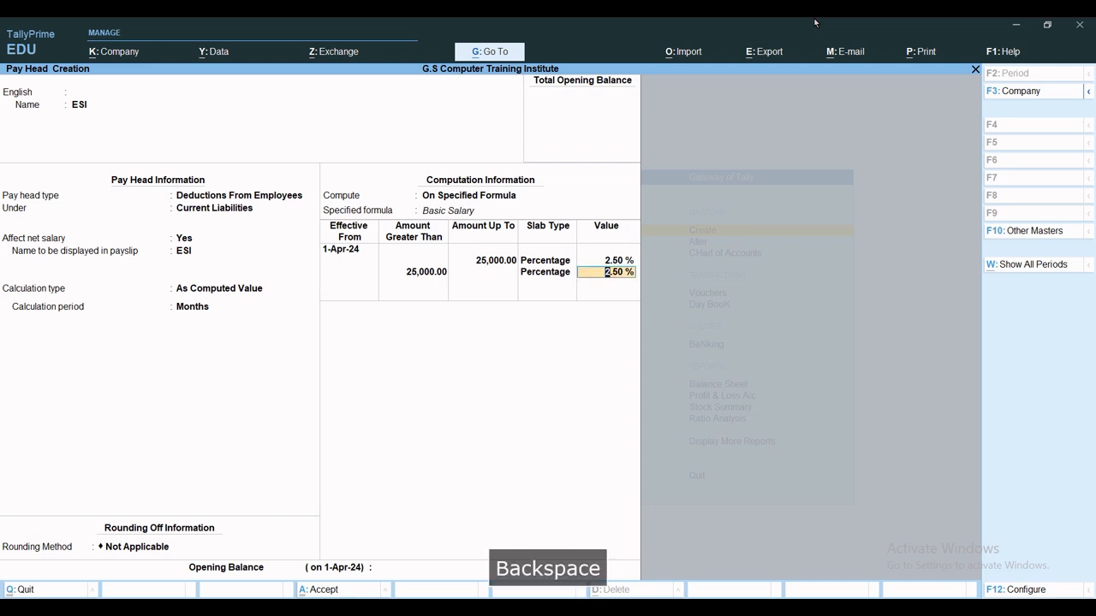
text(00)
key(Return)
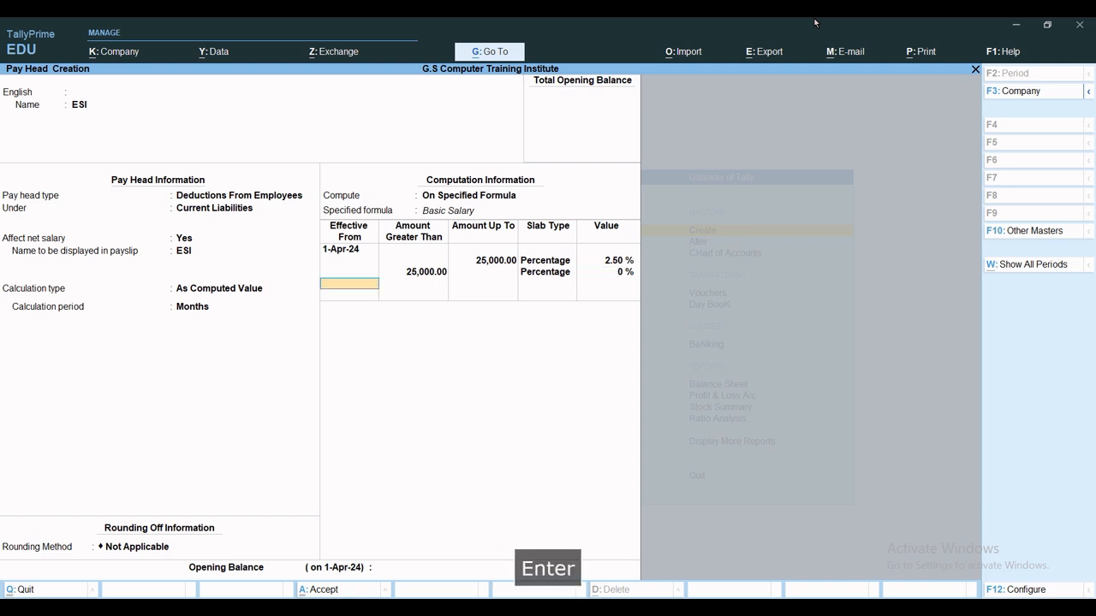
key(ctrl+a)
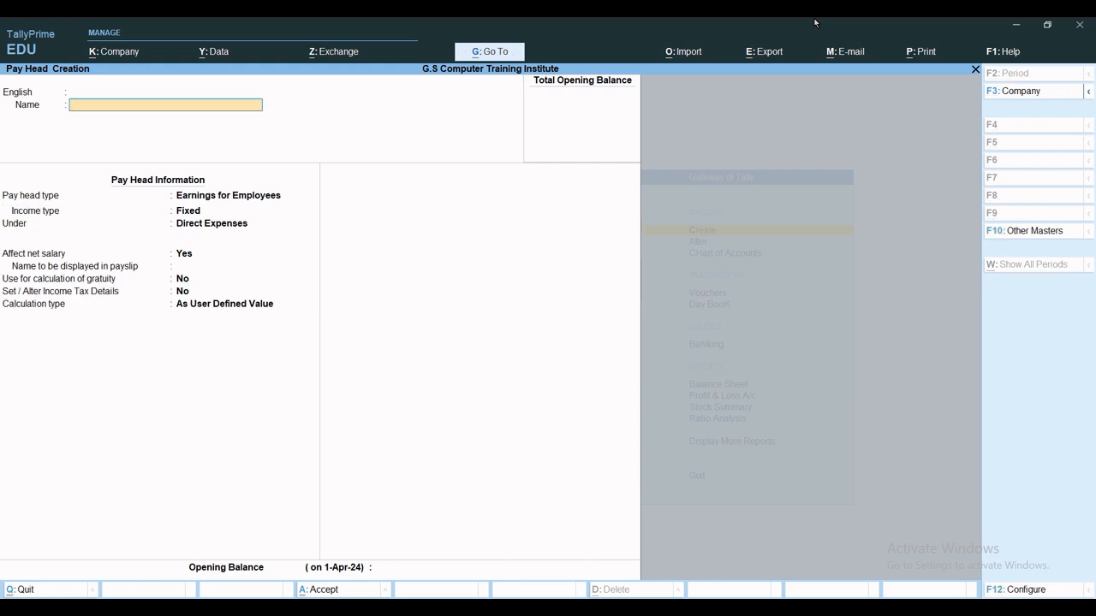
Name the pay head Income Tax as a Deductions From Employees type under Current Liabilities.
text(In)
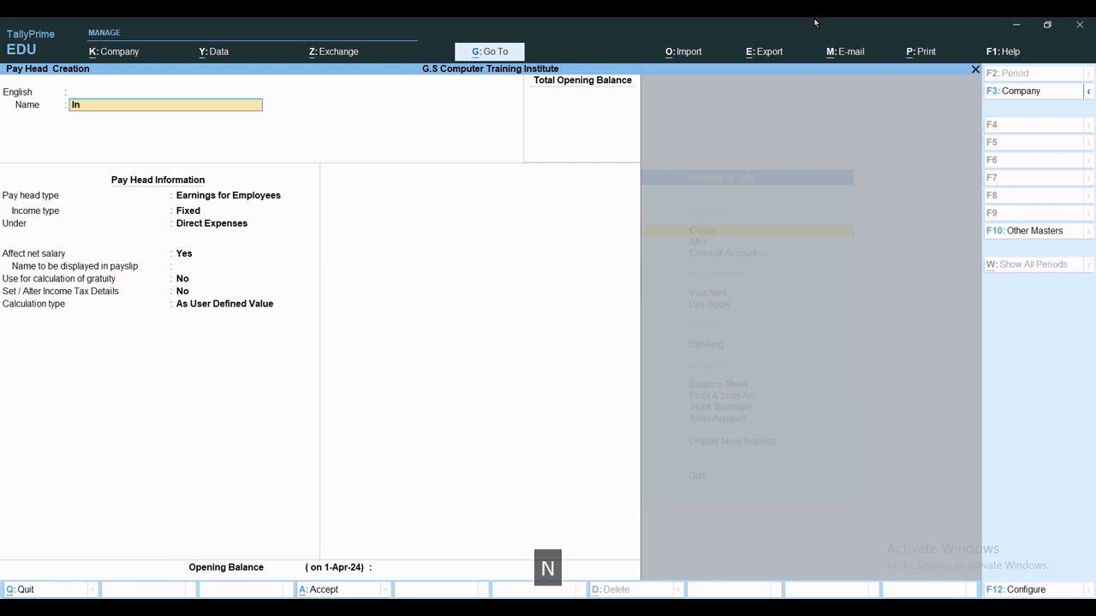
text(come )
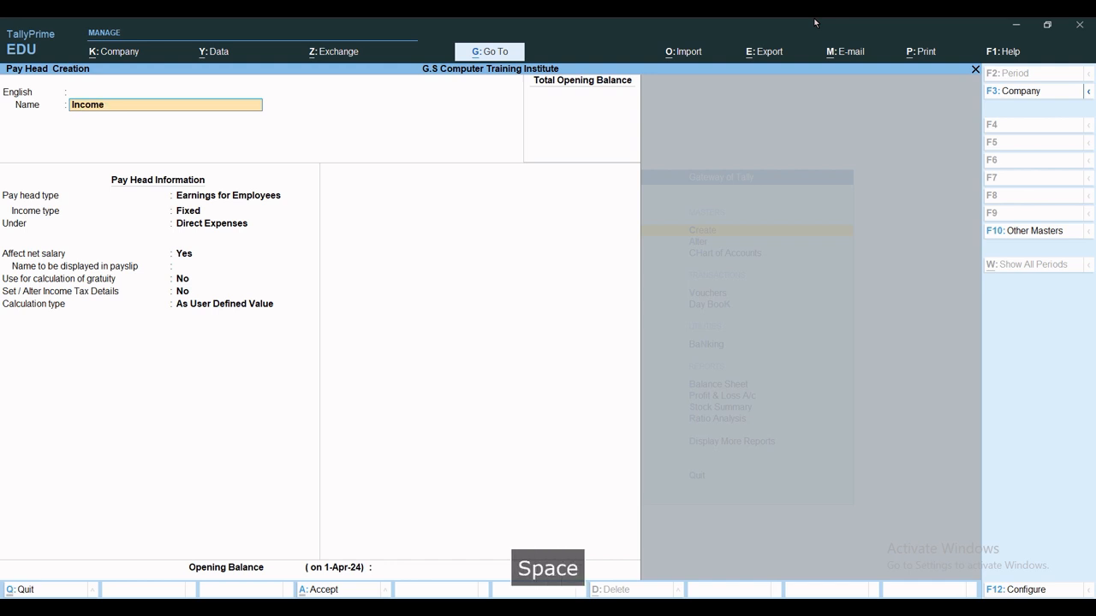
text(Tax)
key(Return)
key(Return)
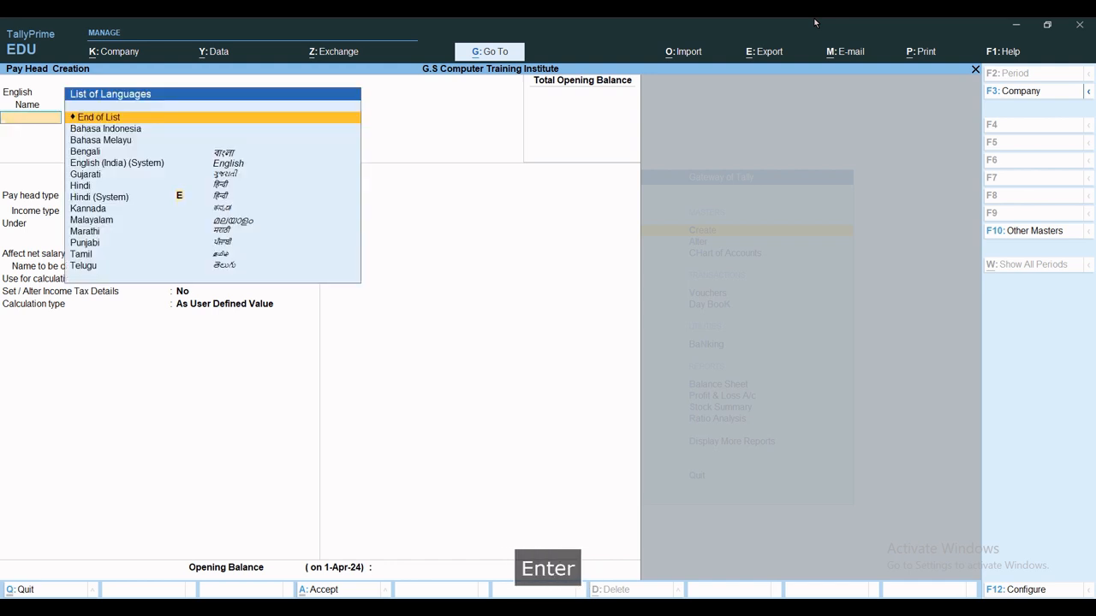
key(Return)
key(Up)
key(Return)
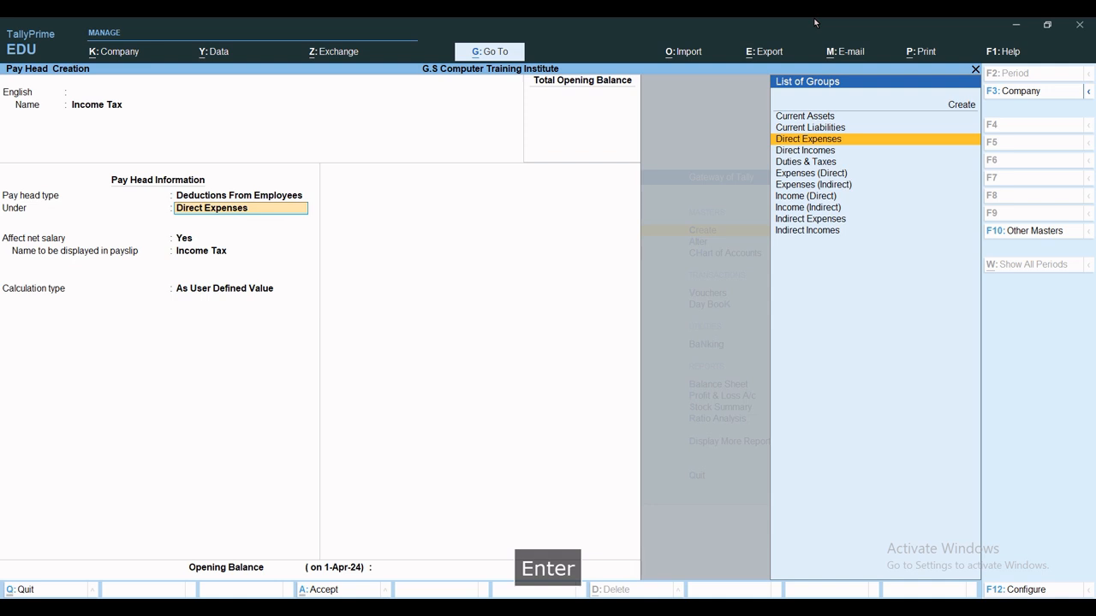
key(Up)
Make it As Computed Value, on a specified formula based on Basic Salary, without rounding.
key(Return)
key(Return)
key(Return)
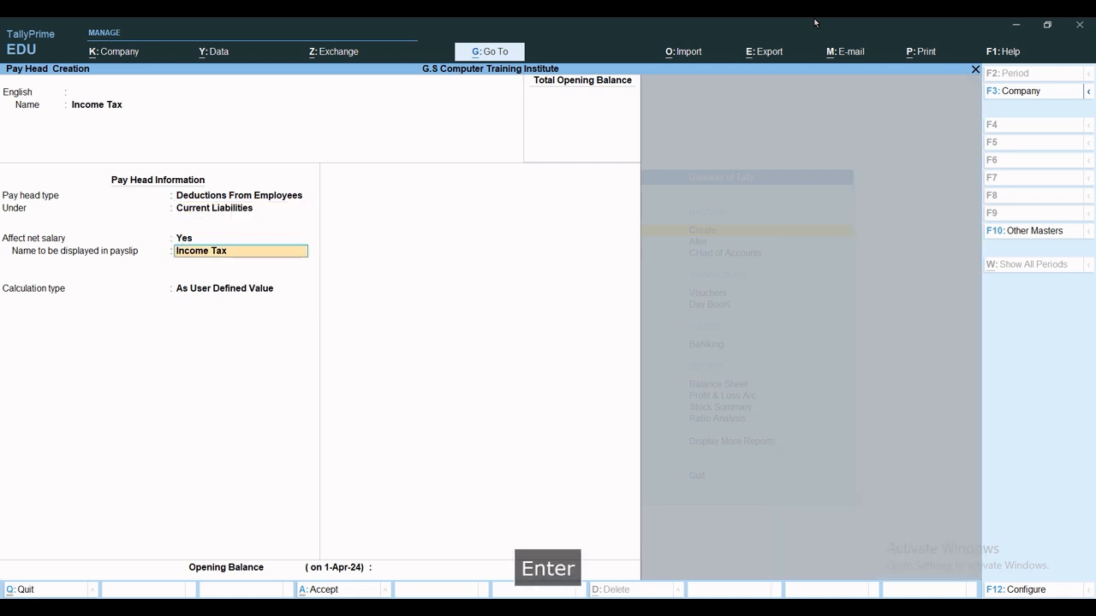
key(Up)
key(Return)
key(Return)
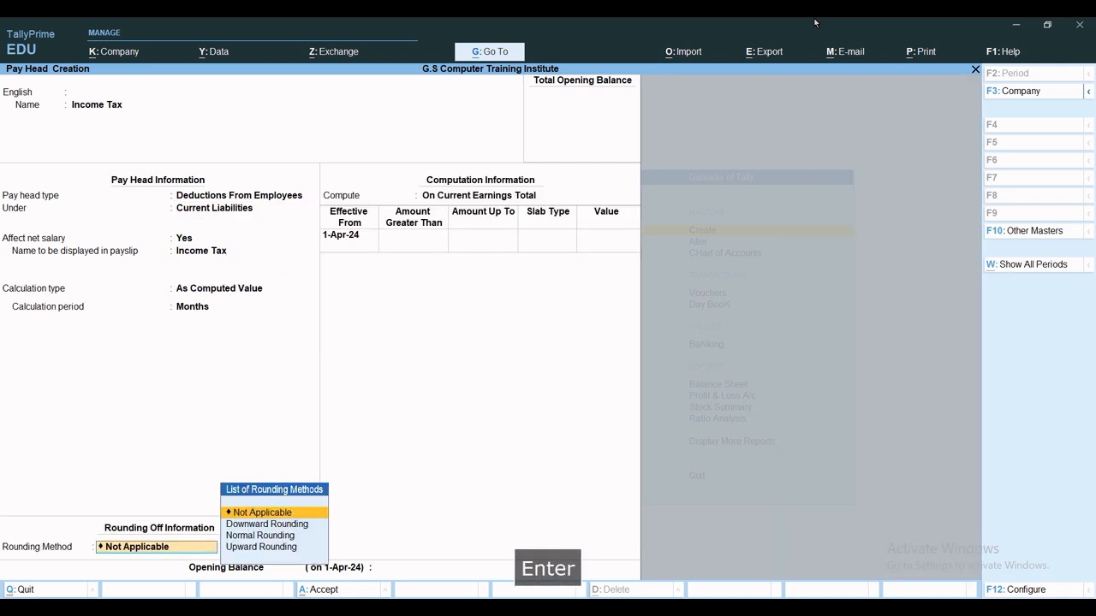
key(Return)
key(Down)
key(Down)
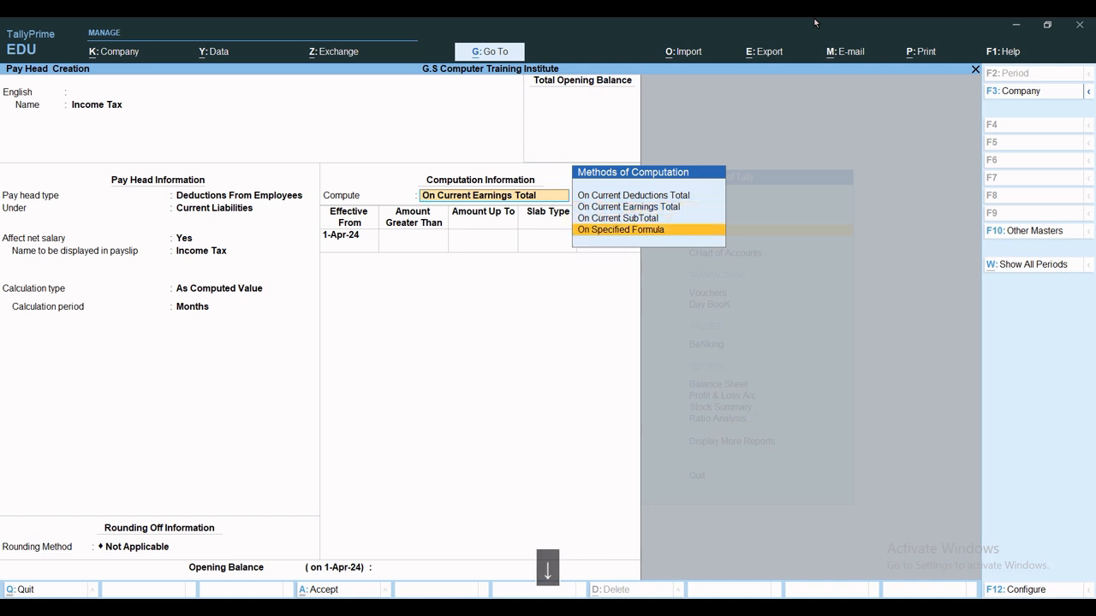
key(Return)
key(Return)
key(Return)
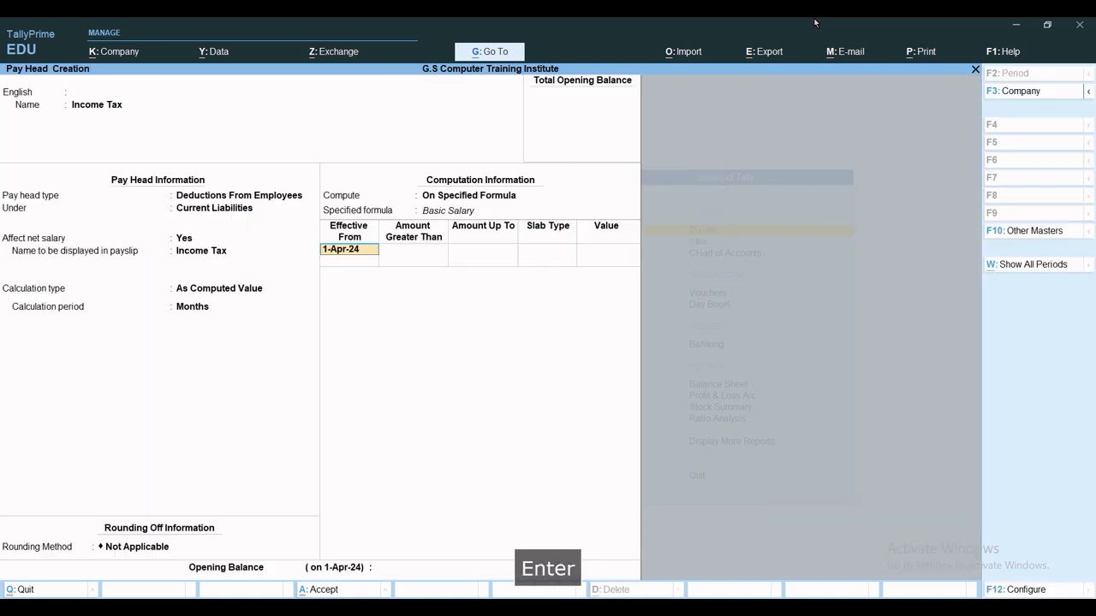
key(Return)
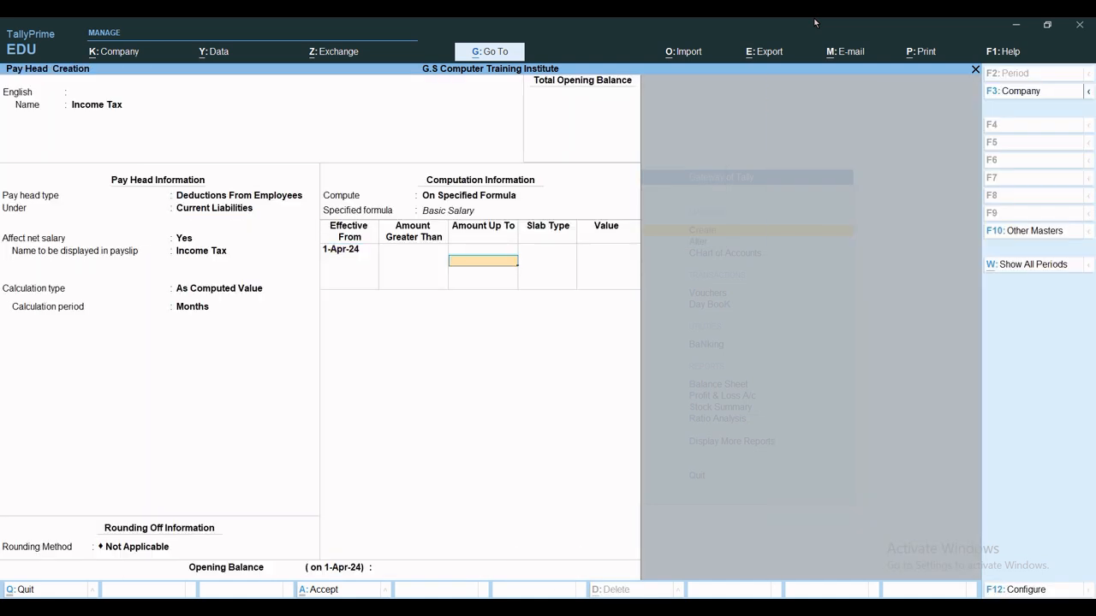
Enter the first slab: Percentage 0% up to 25,000.
text(25,000)
key(Return)
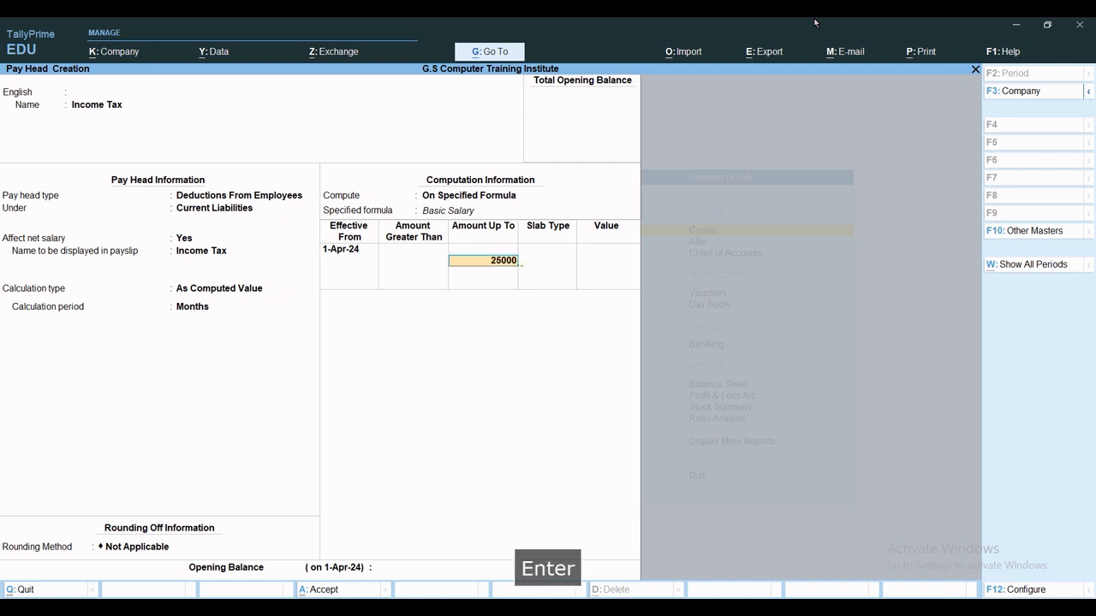
key(Return)
text(0)
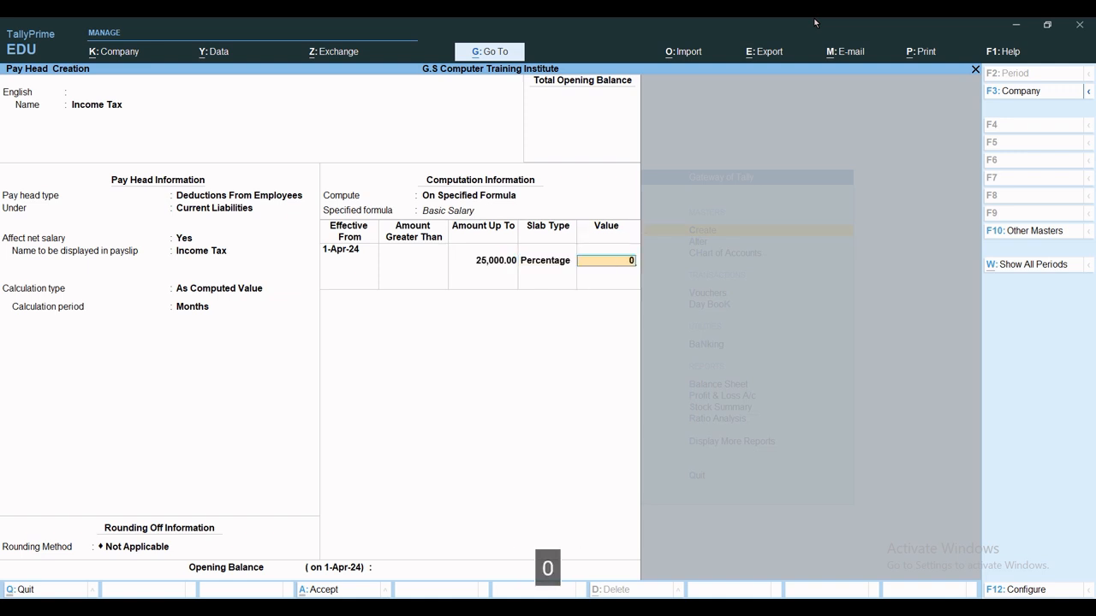
key(Return)
key(Return)
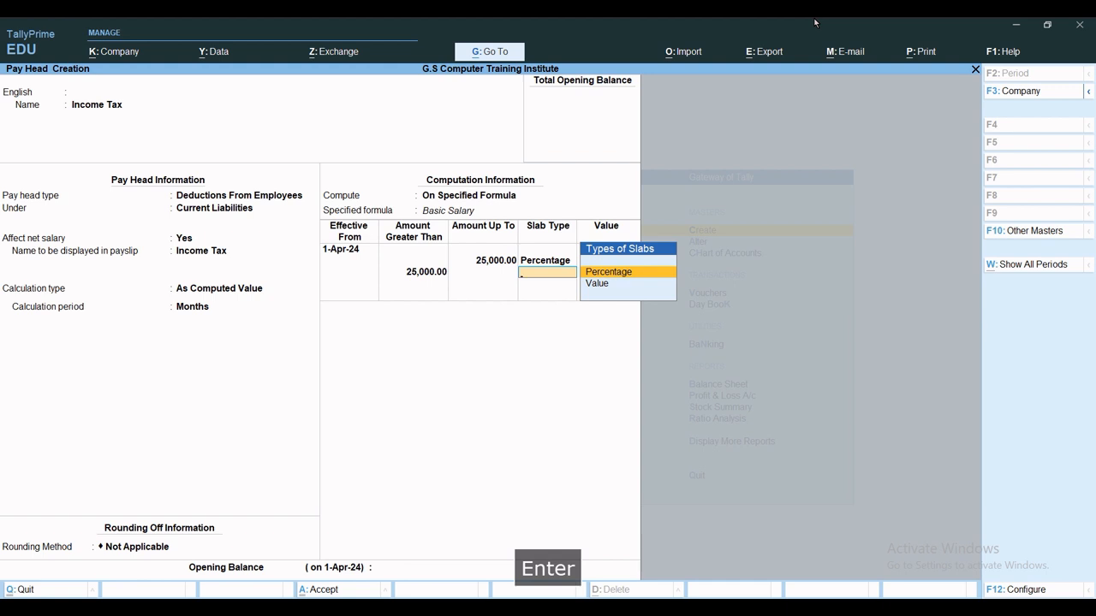
Add the second slab: Percentage 5% up to 40,000.
key(BackSpace)
text(5)
key(BackSpace)
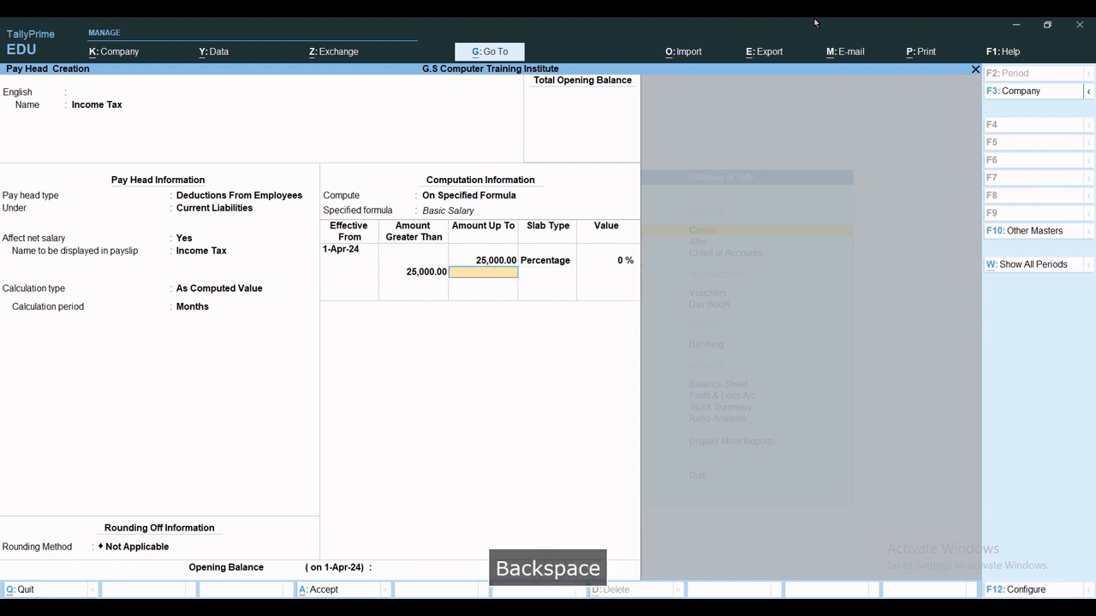
text(40000)
key(Return)
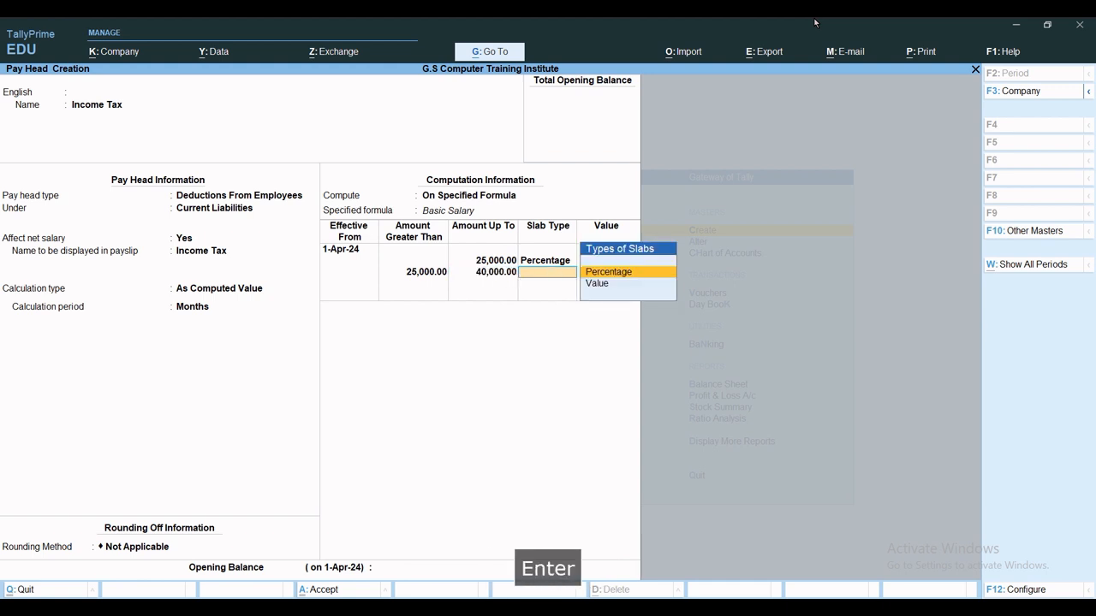
key(Return)
text(5)
key(Return)
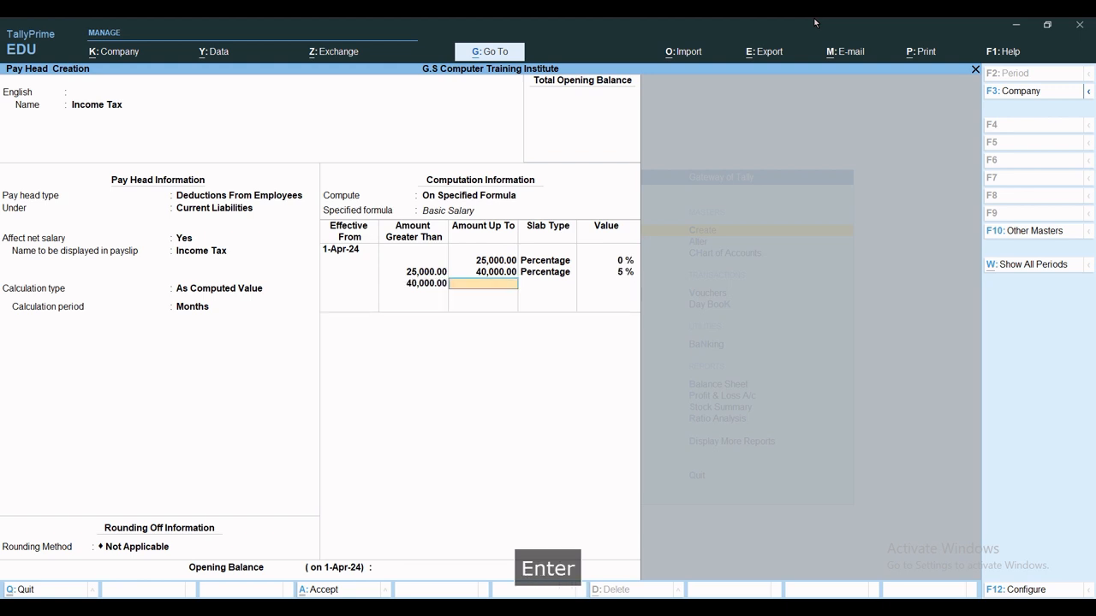
Add a 10% top slab with no upper limit and save the Income Tax pay head.
key(Return)
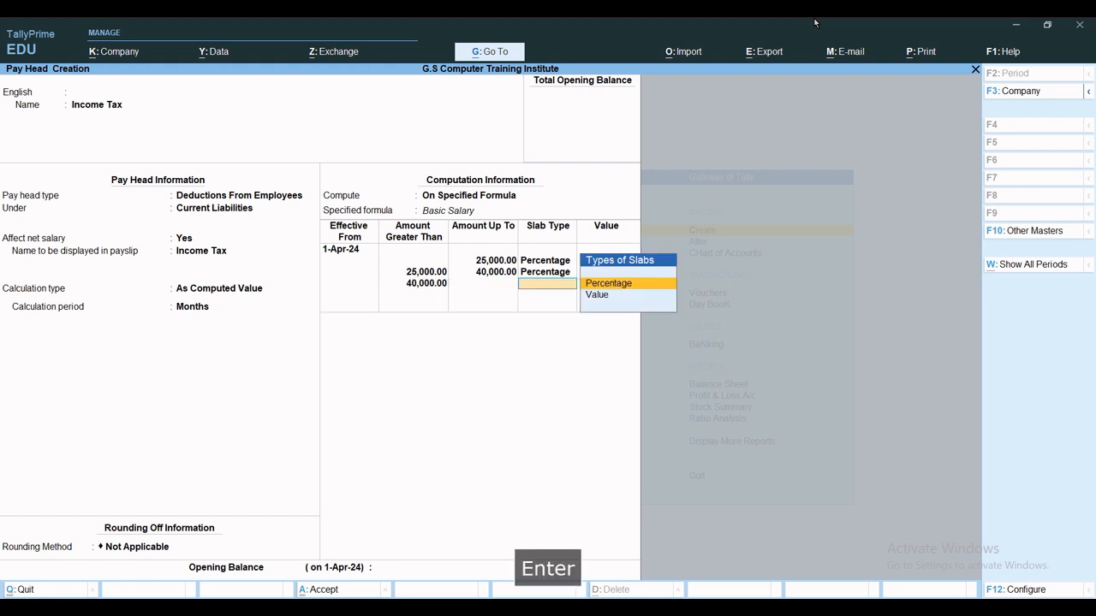
key(Return)
text(10)
key(Return)
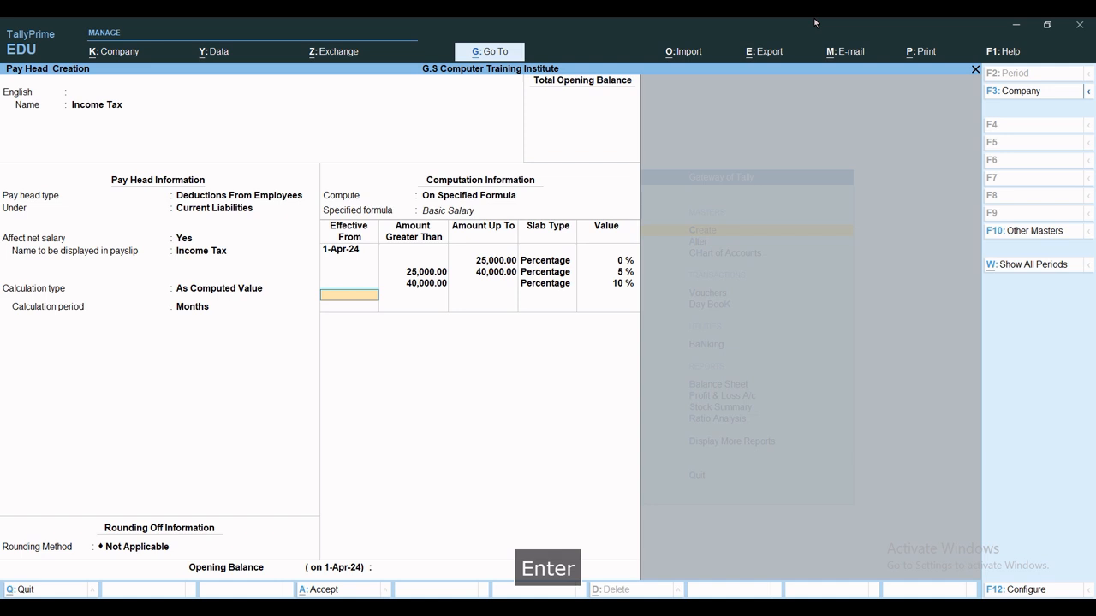
key(ctrl+a)
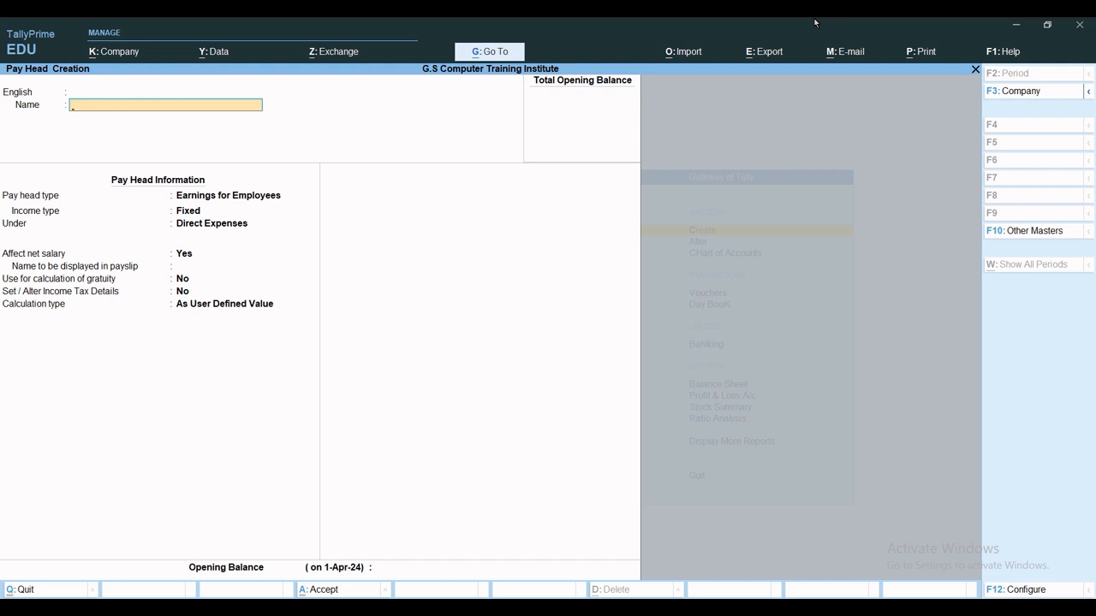
Create the 'Salary Payable' pay head with type Not Applicable and save it.
text(Sal)
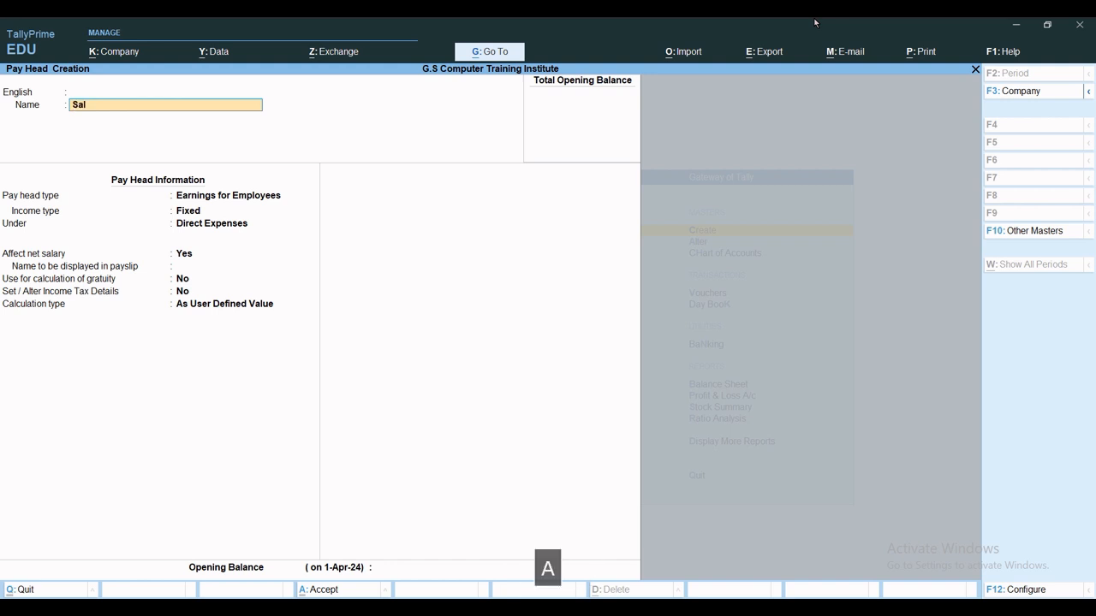
text(ary Payable)
key(Return)
key(Return)
key(Return)
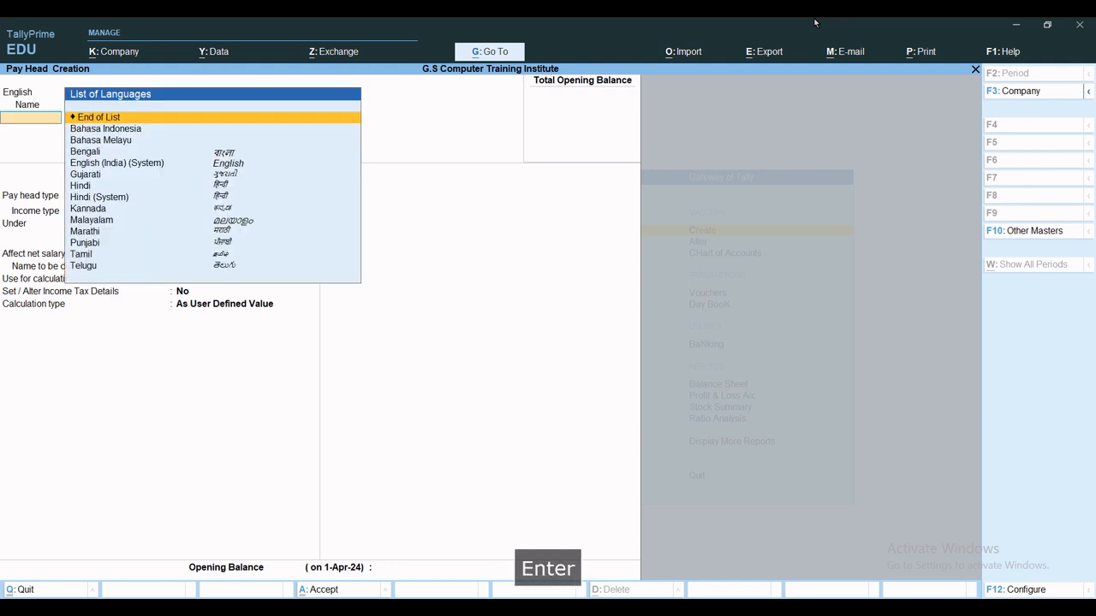
key(Up)
key(Up)
key(Up)
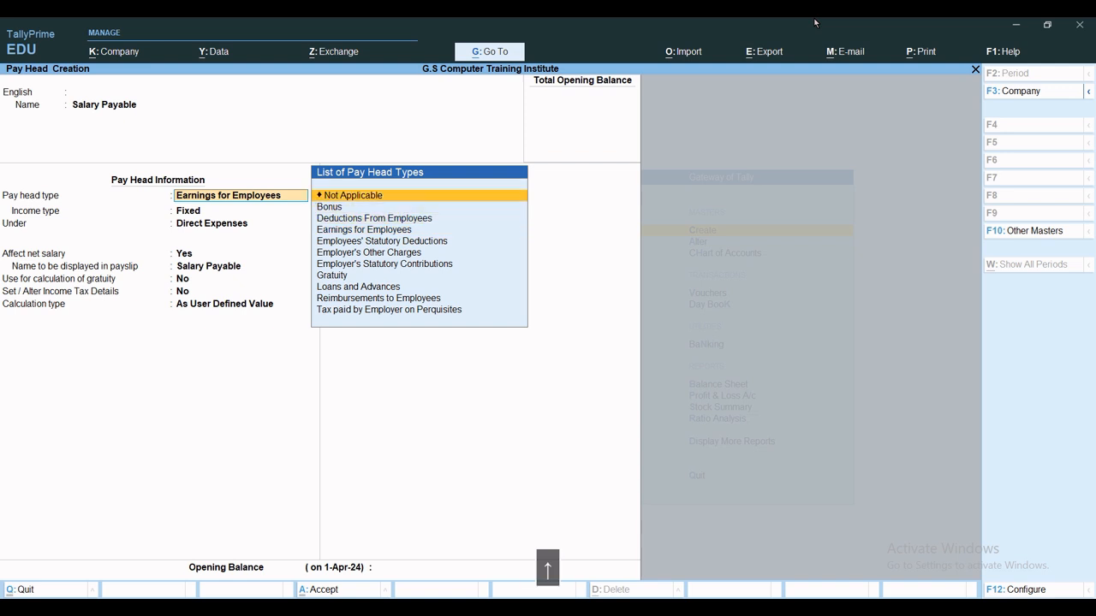
key(Return)
key(Return)
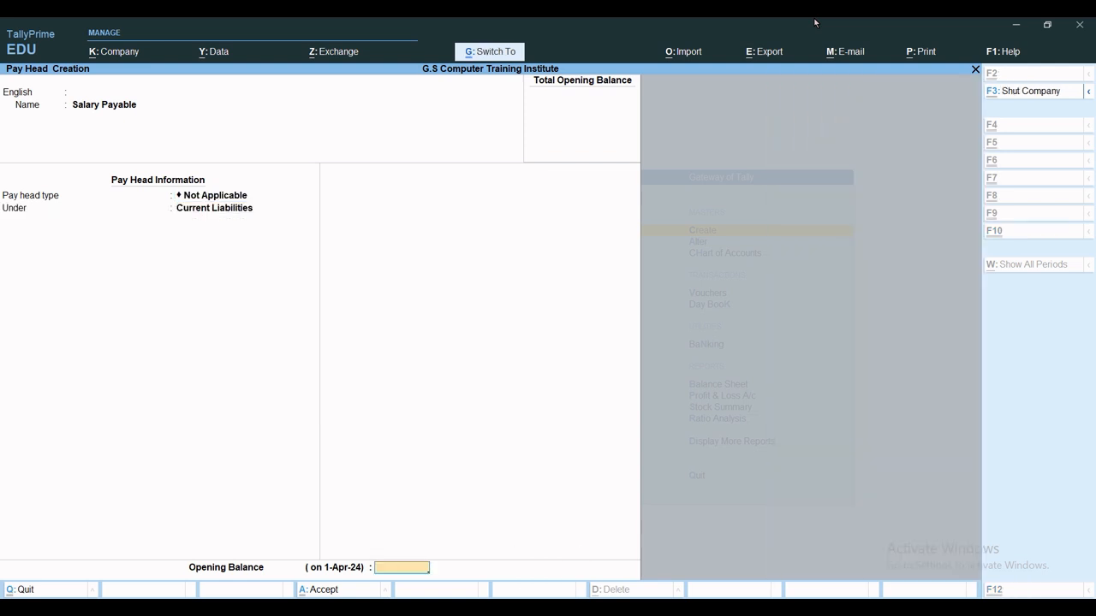
key(ctrl+a)
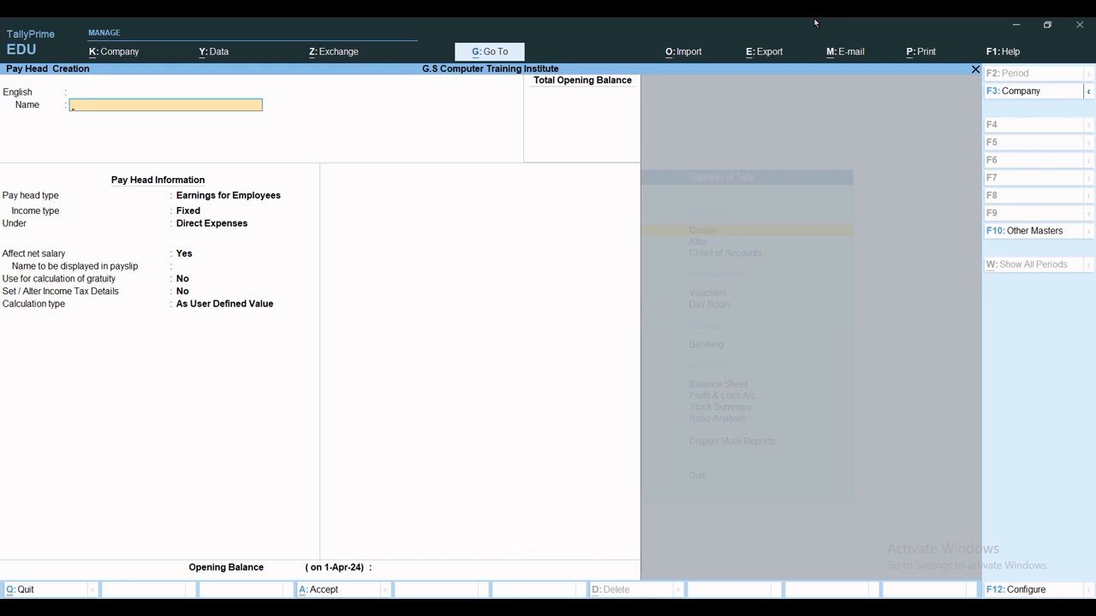
Name the pay head Overtime as Earnings for Employees with Variable income type.
text(Overtime)
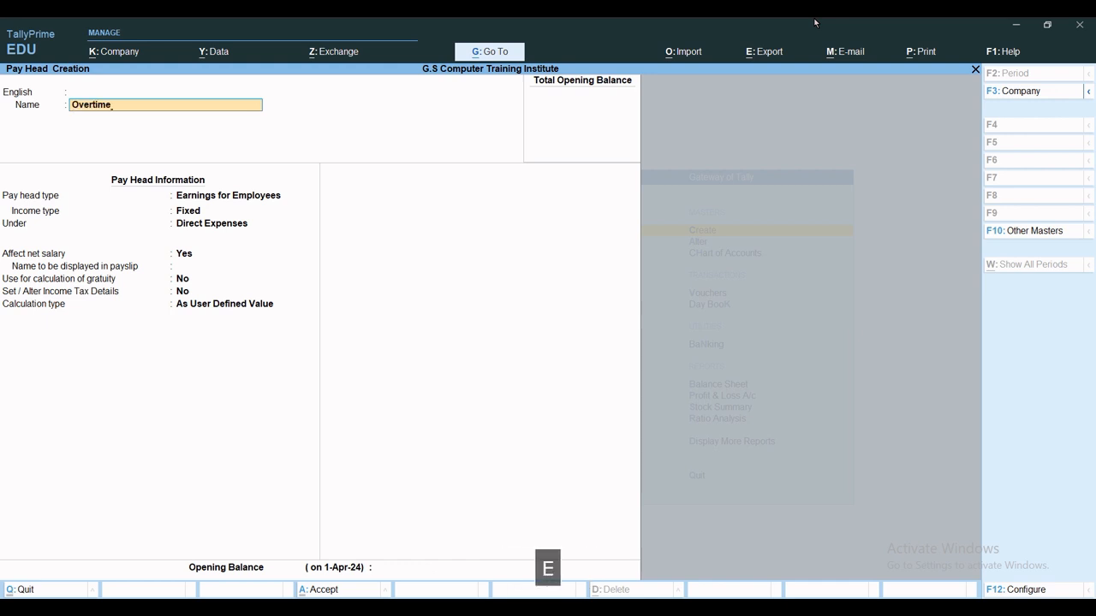
key(Return)
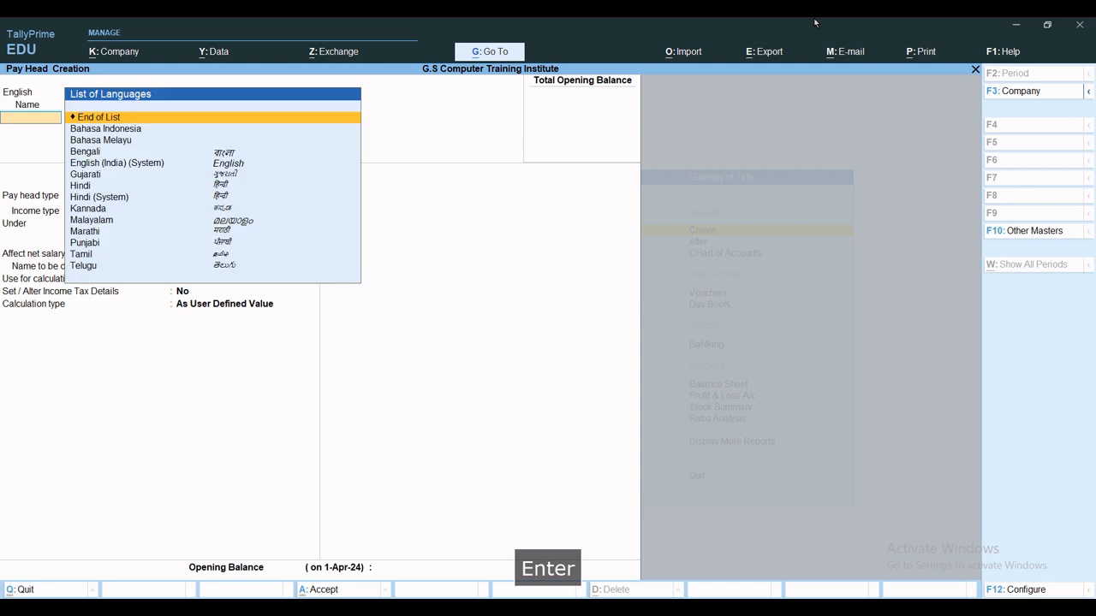
key(Return)
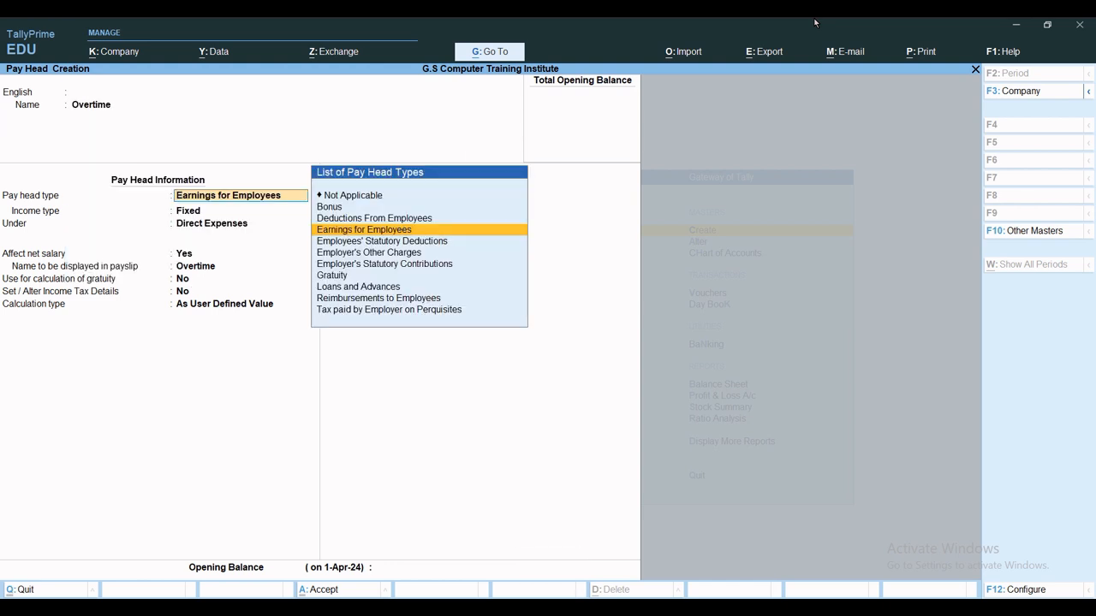
key(Up)
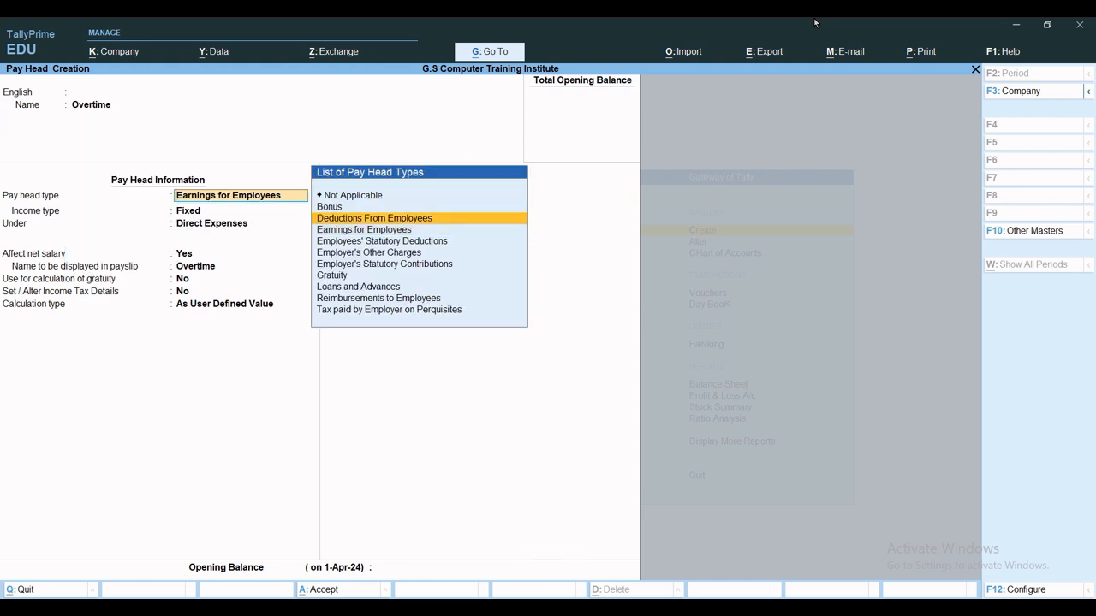
key(Down)
key(Return)
key(Return)
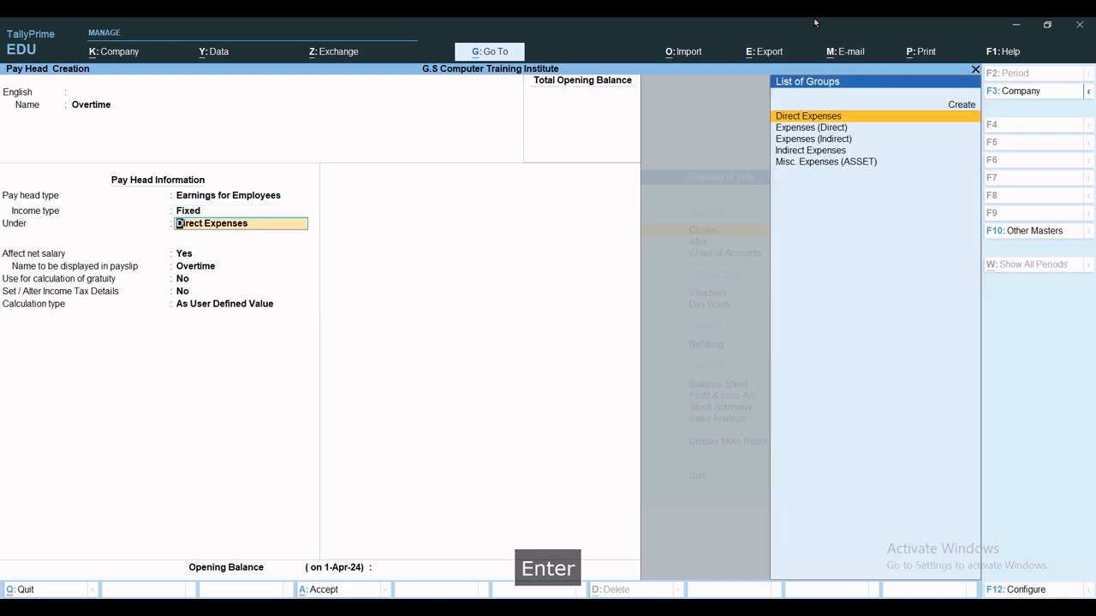
key(Up)
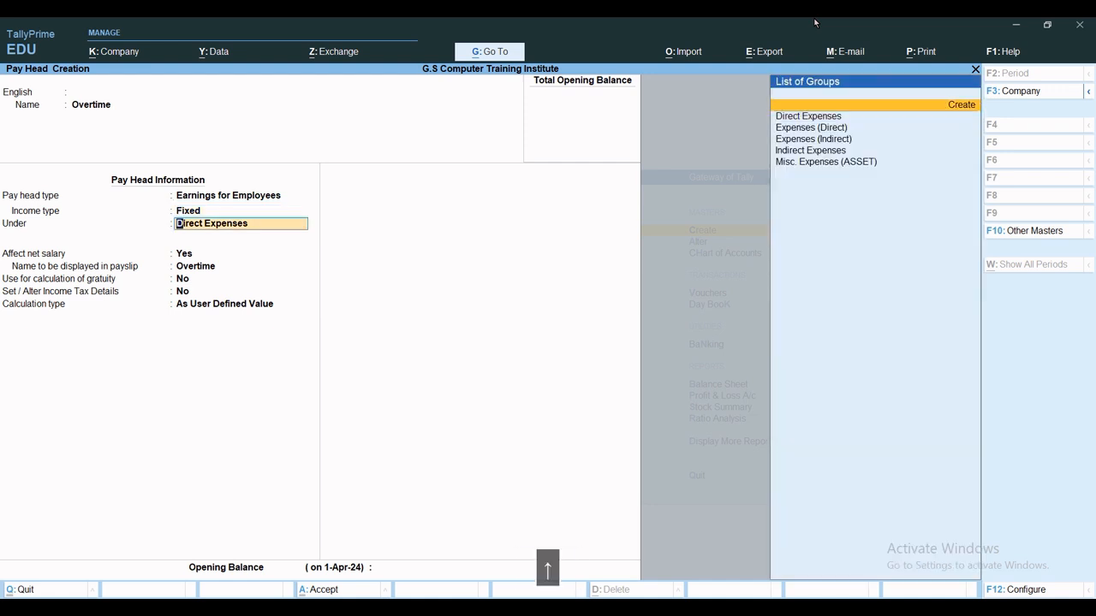
key(BackSpace)
key(Down)
key(Return)
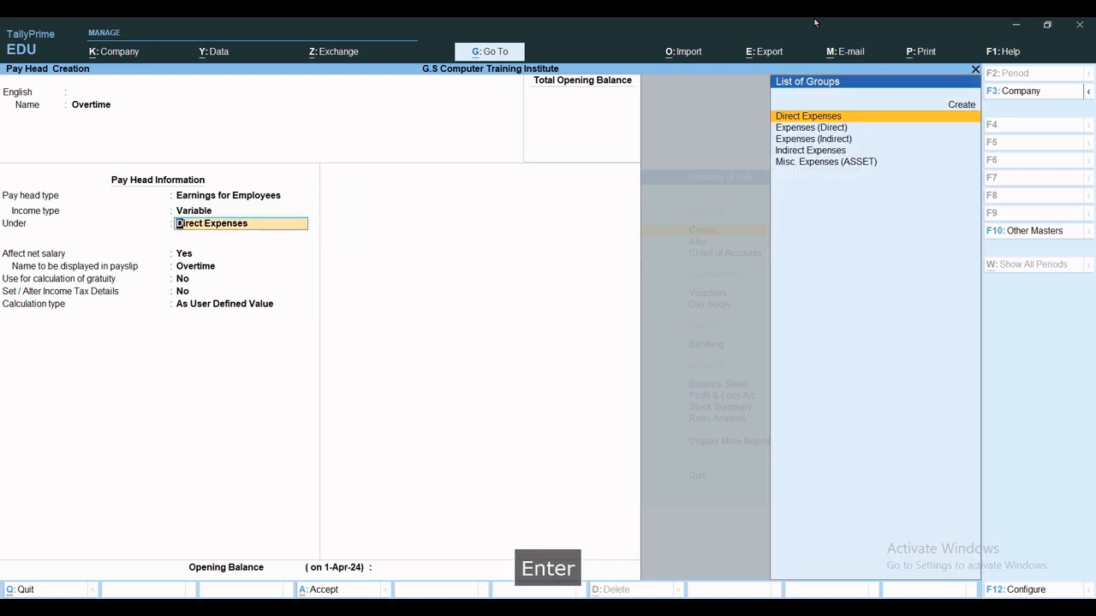
Place it under Indirect Expenses with calculation type On Production.
text(In)
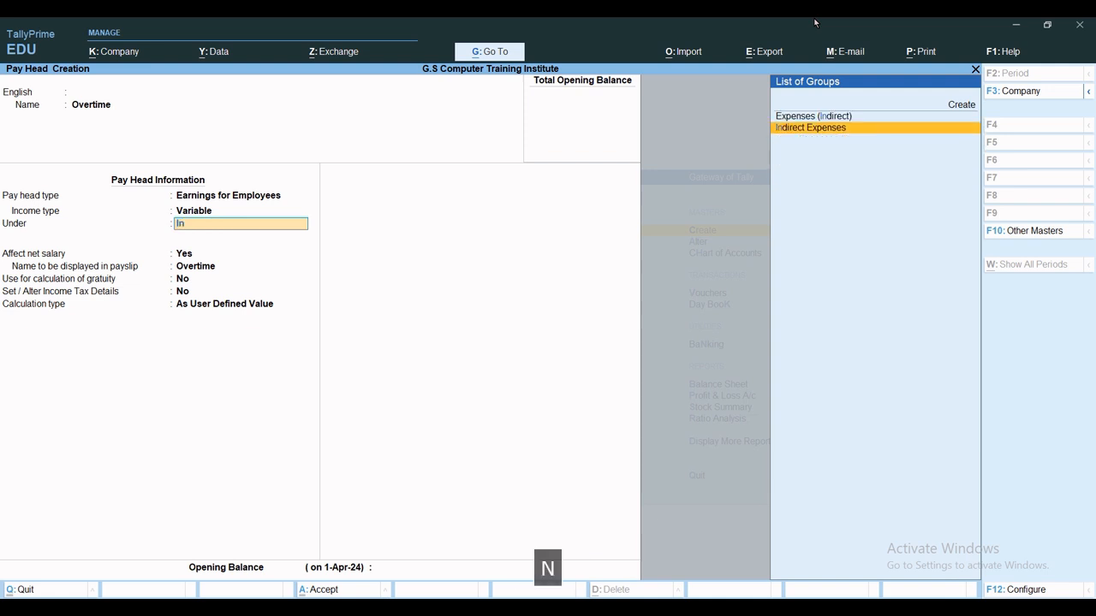
key(Return)
key(Return)
key(Return)
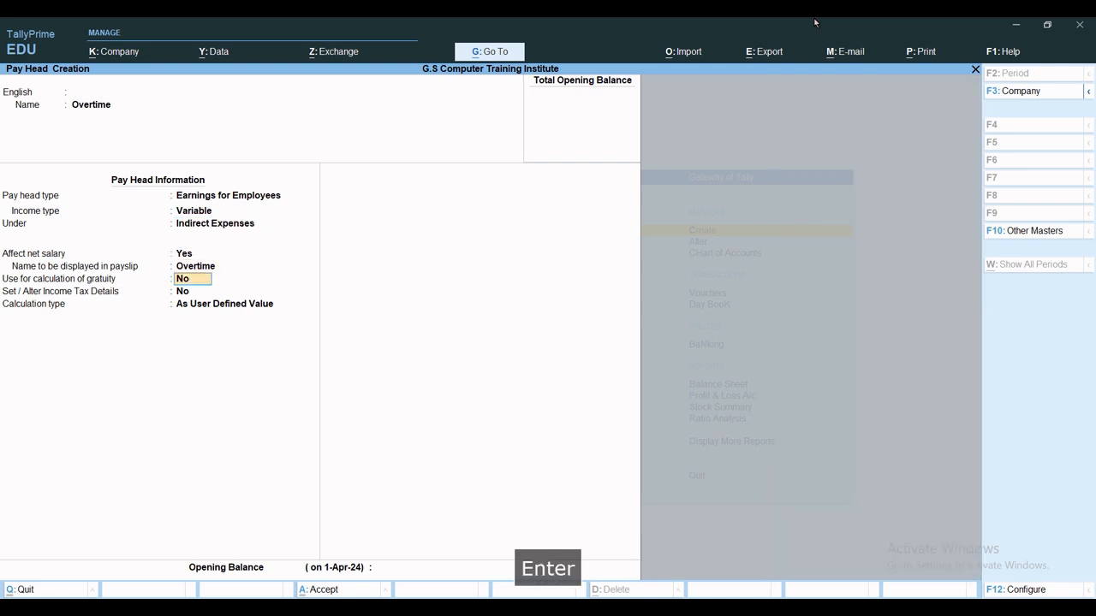
key(Return)
key(Return)
key(Down)
key(Down)
key(Down)
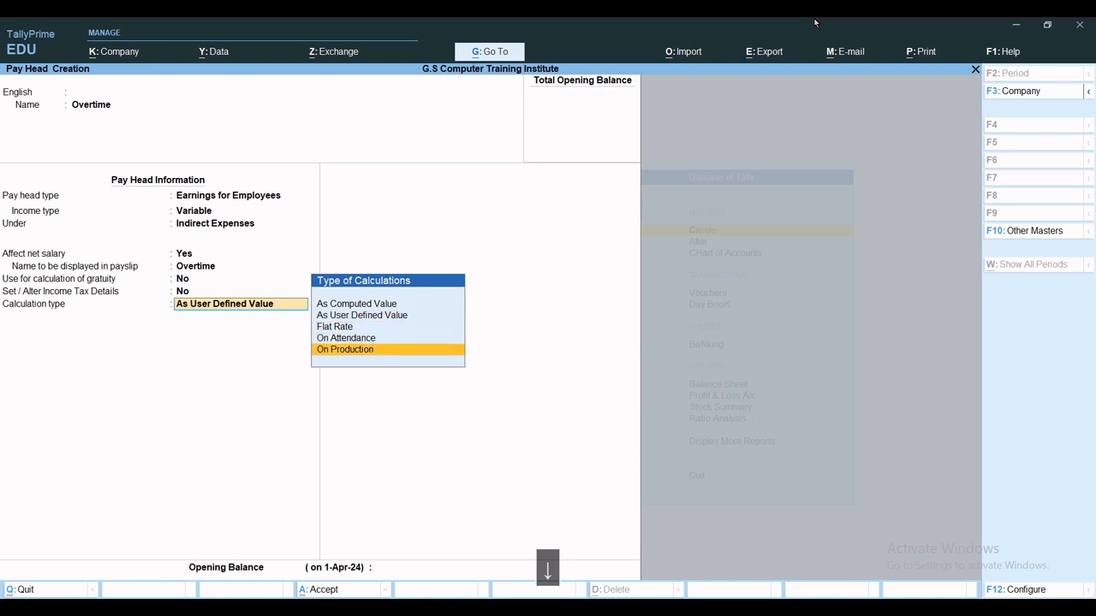
key(Return)
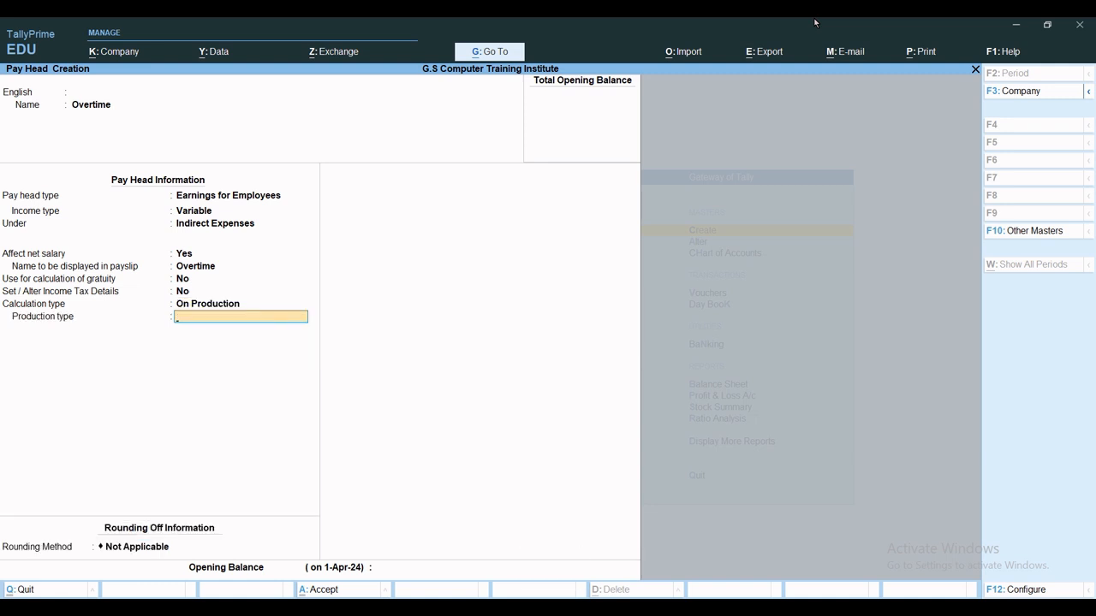
Create an Overtime production type in Hrs for the pay head, keeping rounding Not Applicable.
key(alt+c)
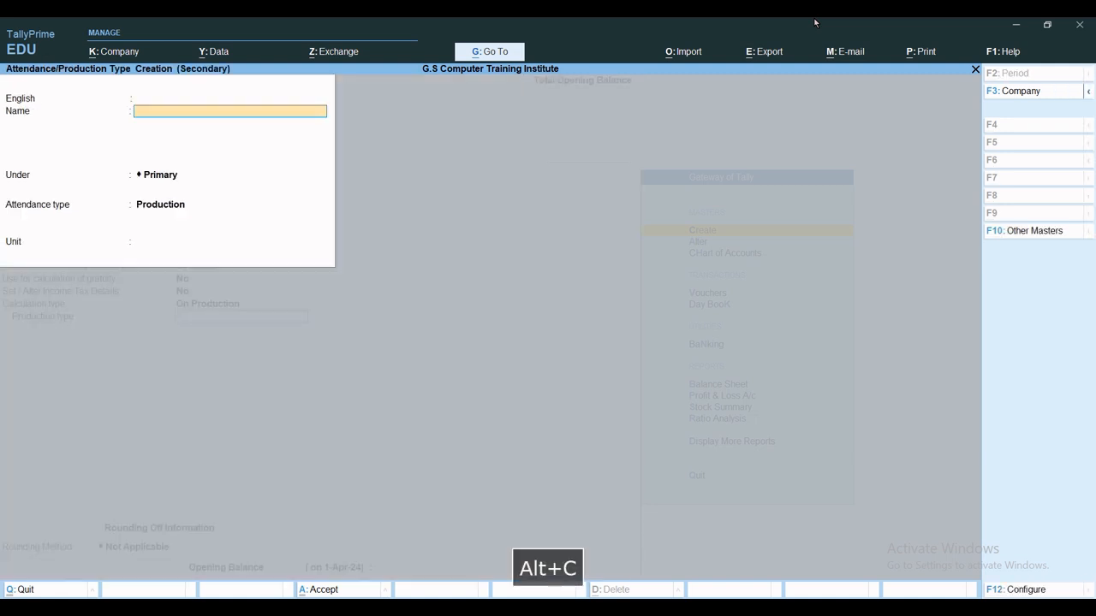
text(Over)
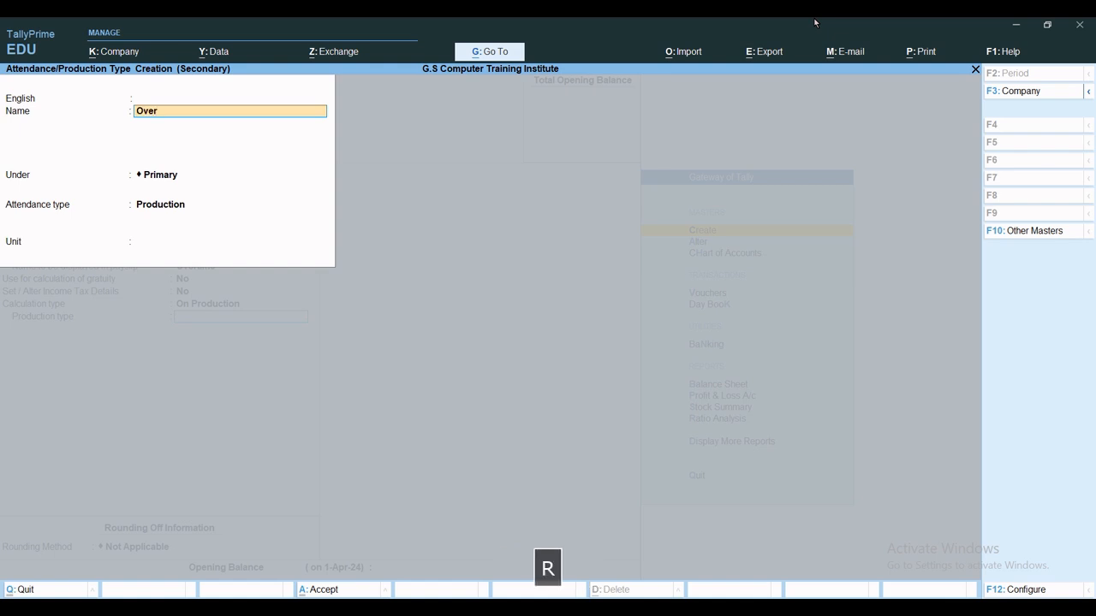
text(time)
key(Return)
key(Return)
key(Return)
key(Return)
key(Return)
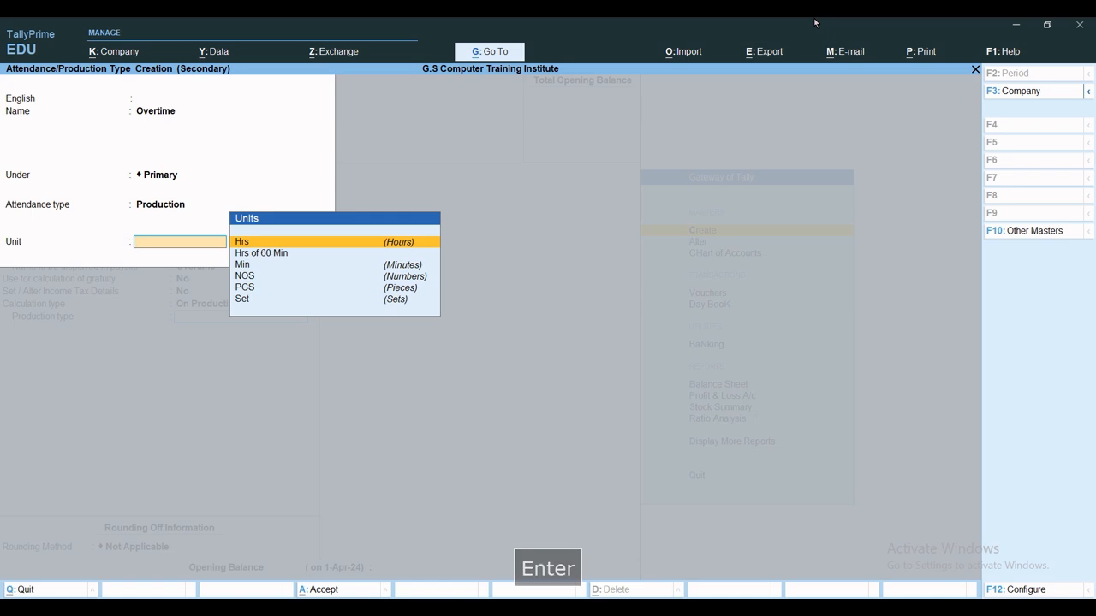
key(Return)
key(ctrl+a)
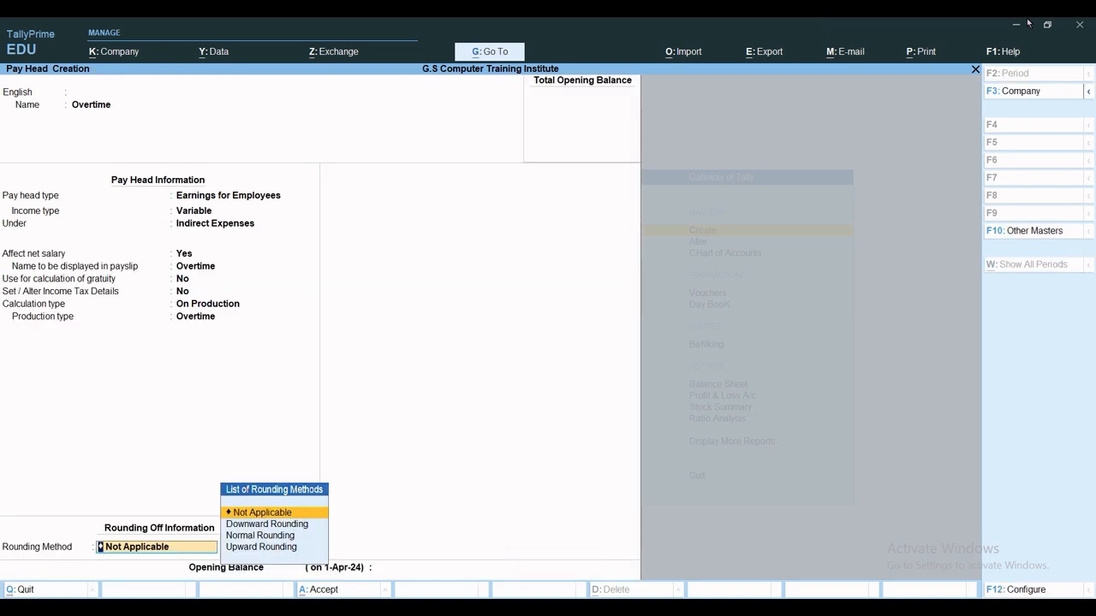
key(Return)
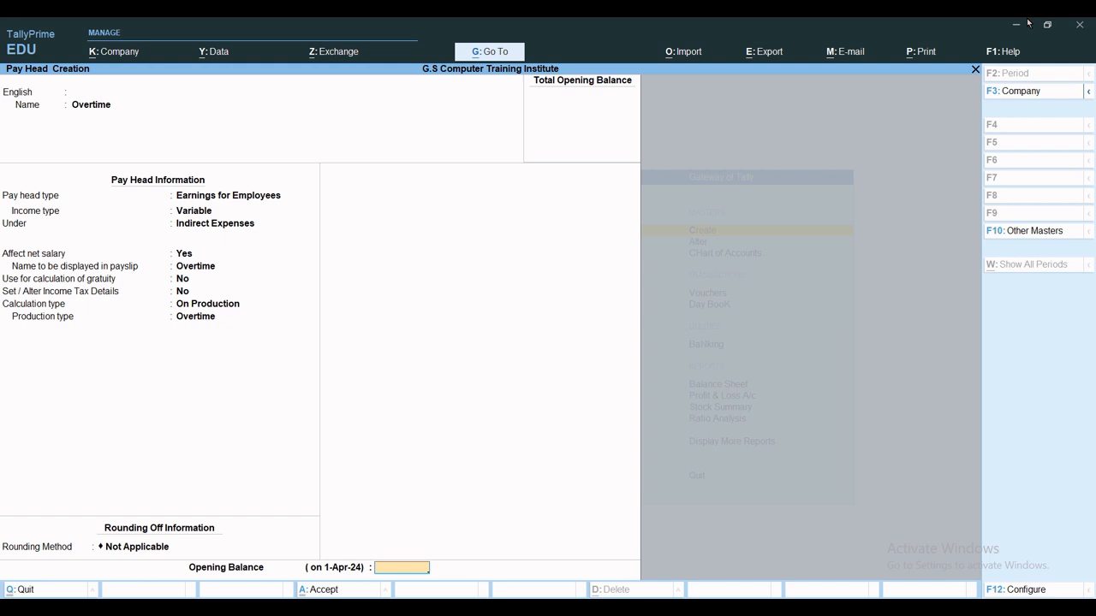
Save the Overtime pay head, glance at Payroll Voucher Type unsaved, then start an Attendance/Production Type.
key(ctrl+a)
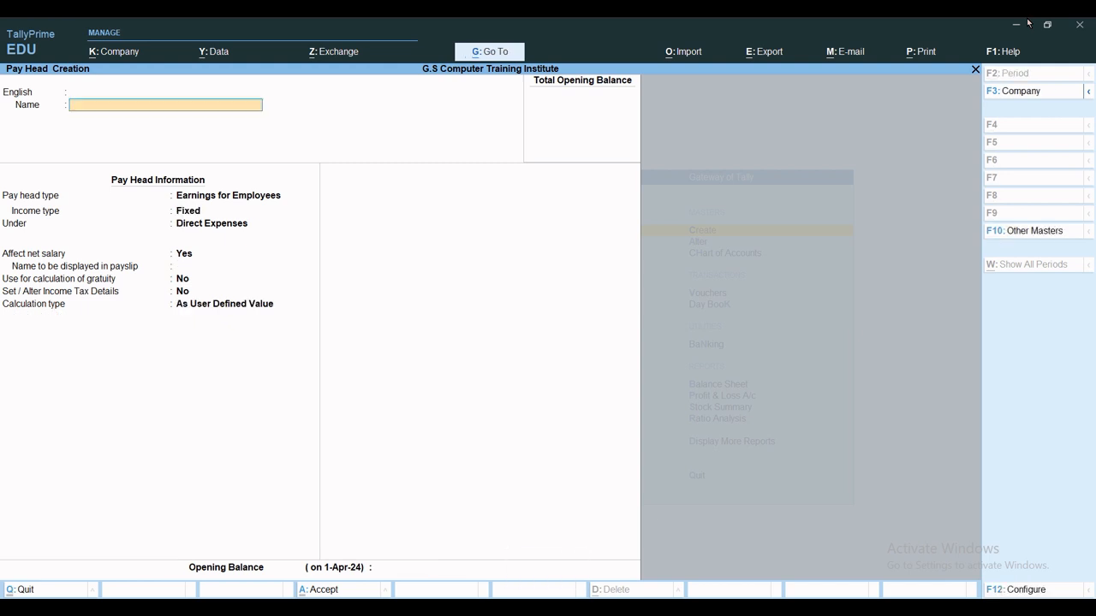
key(Escape)
key(Escape)
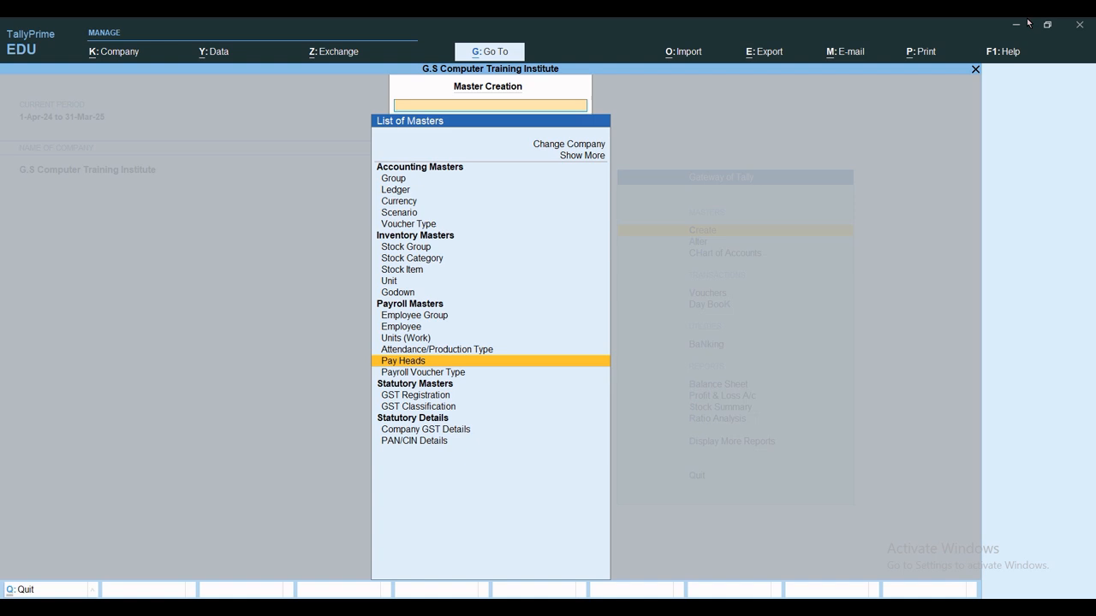
key(Down)
key(Return)
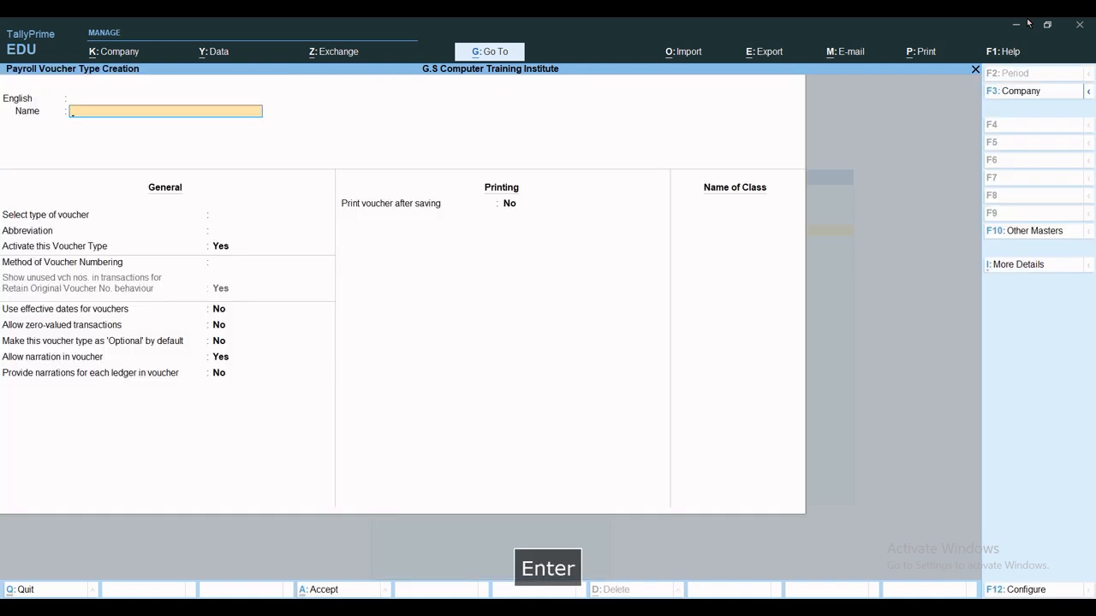
key(Escape)
key(Escape)
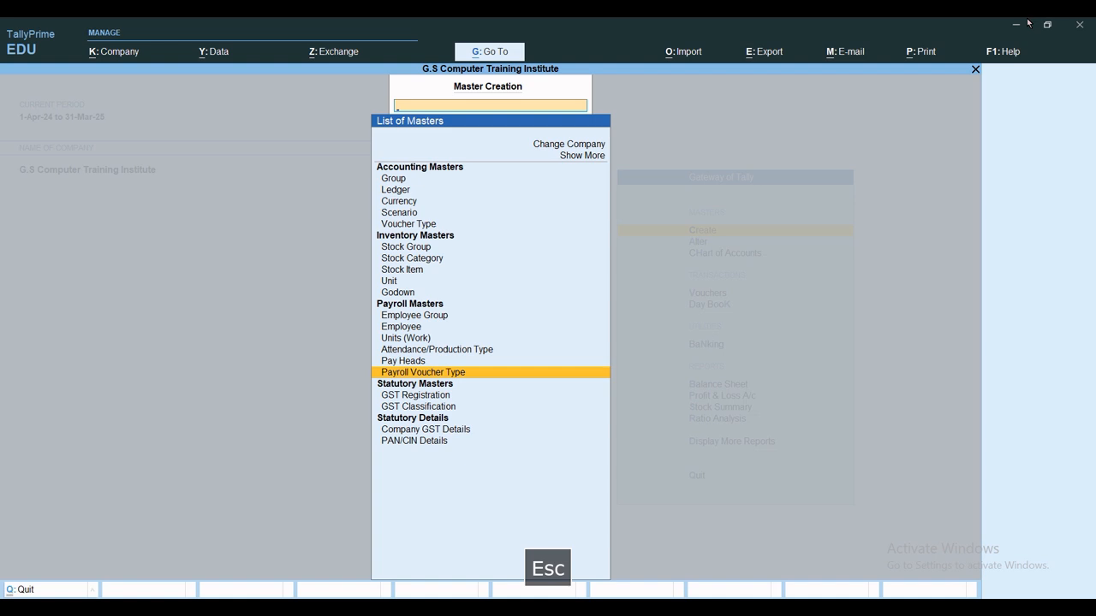
key(Up)
key(Up)
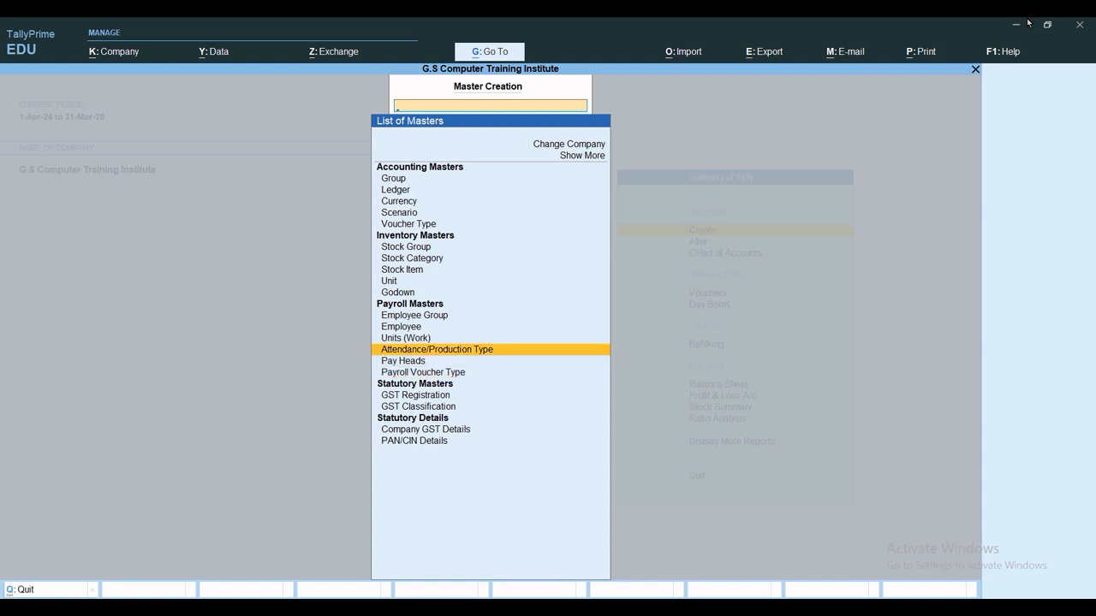
key(Return)
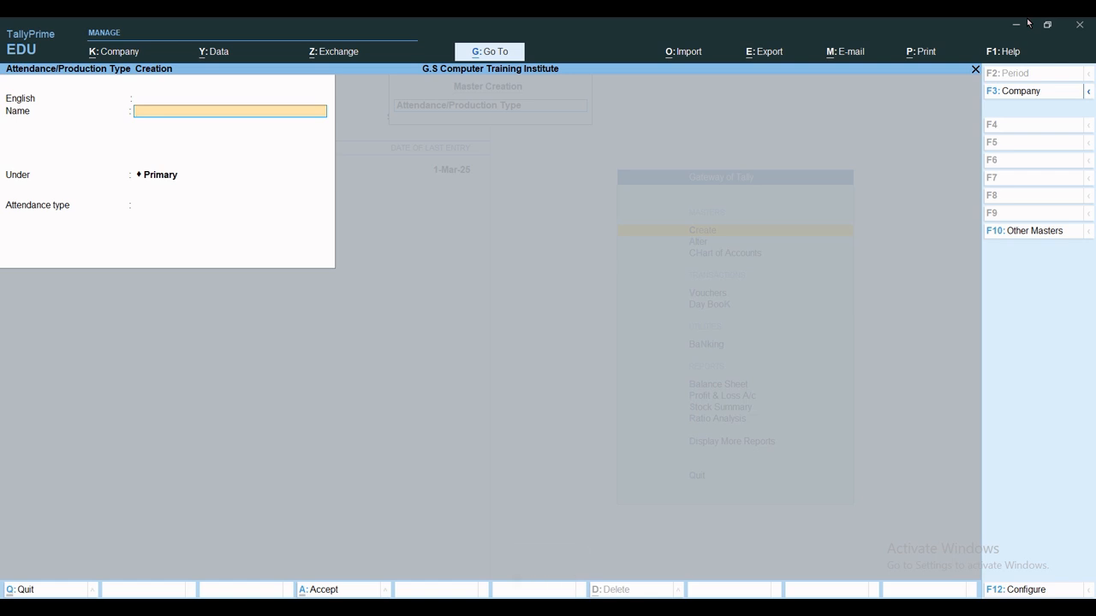
Create the attendance type Absent as Leave without Pay.
text(Absent)
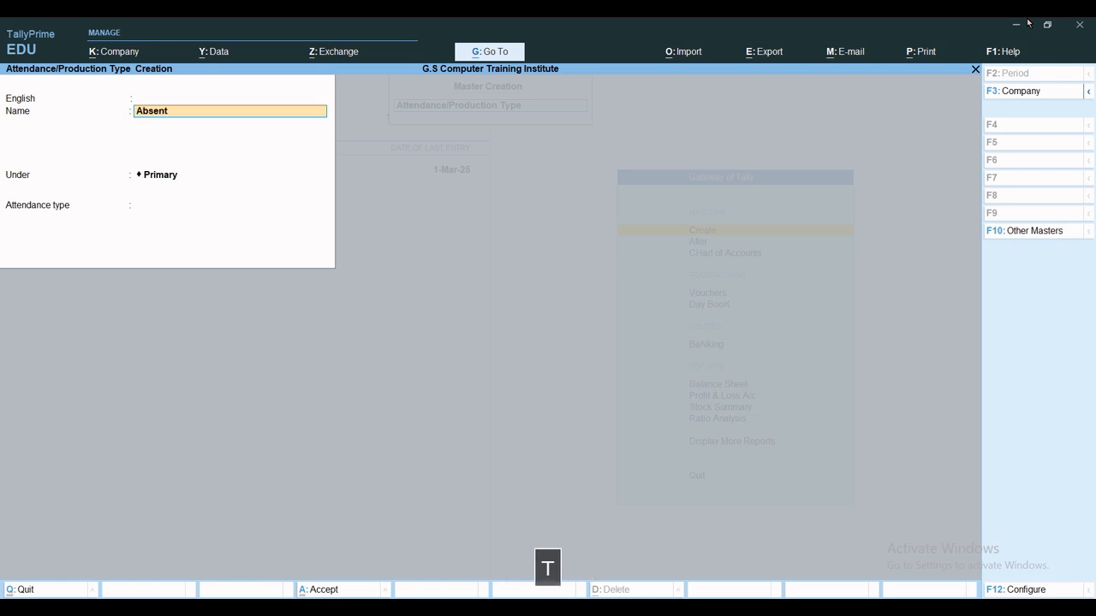
key(Return)
key(Return)
key(Return)
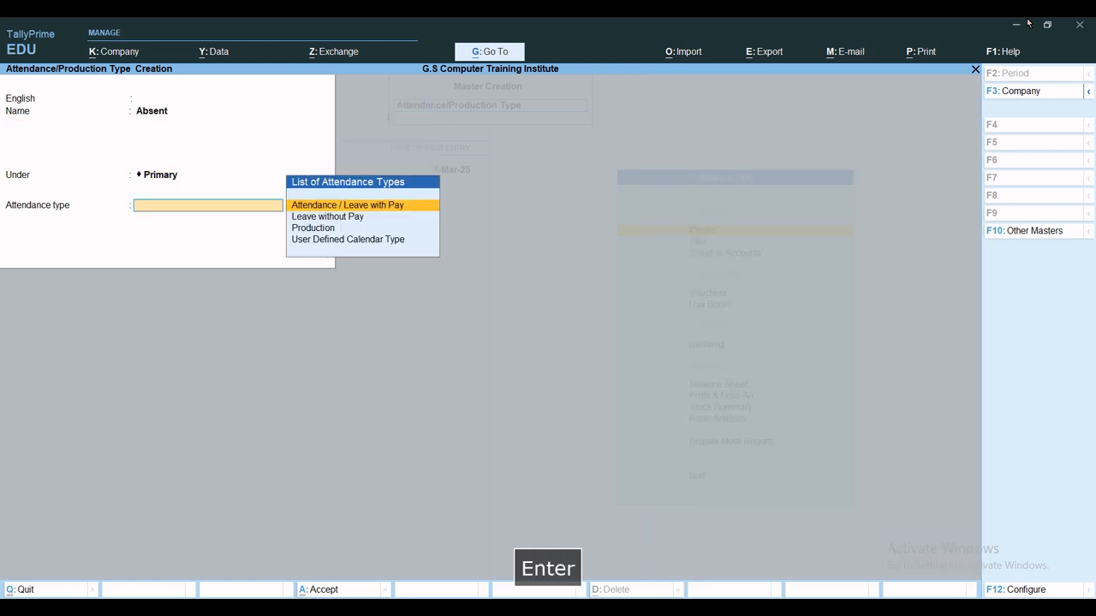
key(Down)
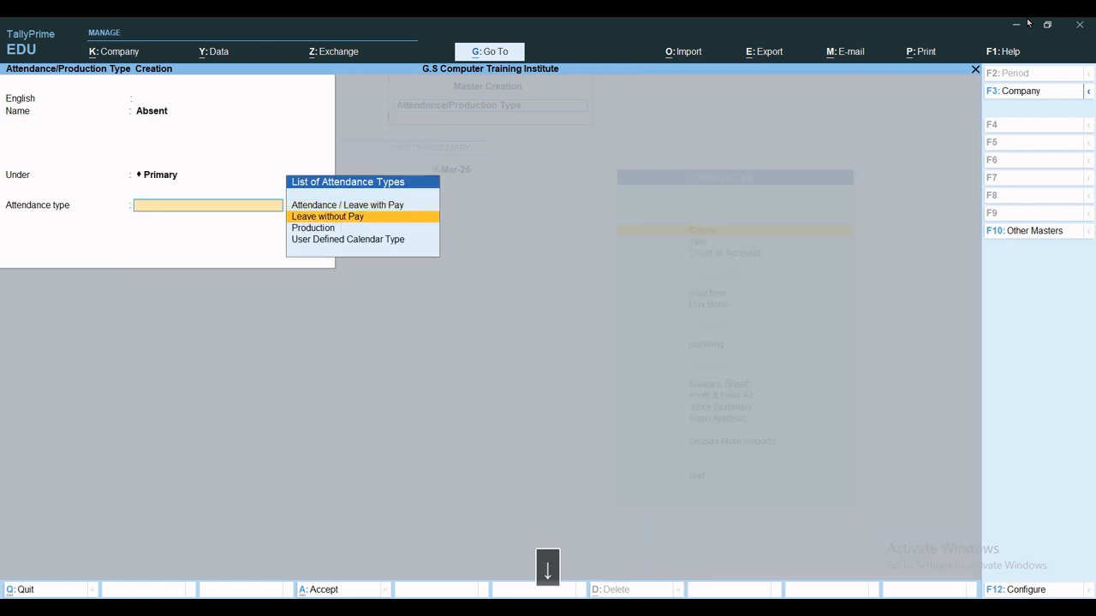
key(Return)
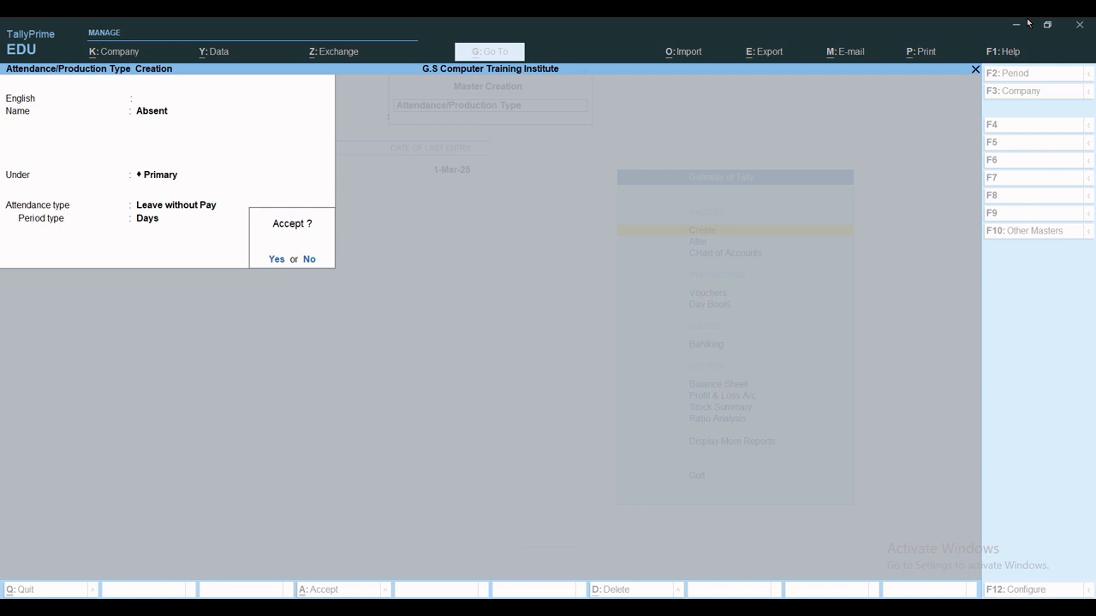
key(ctrl+a)
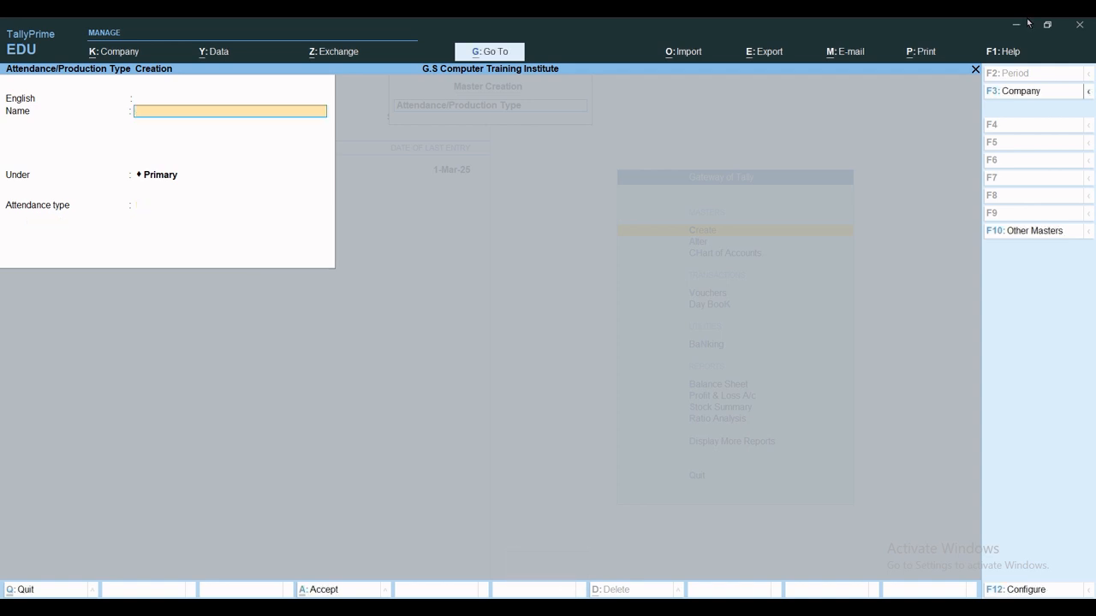
Create Sick Leave under Primary as a leave-with-pay attendance type.
text(Sick Leave)
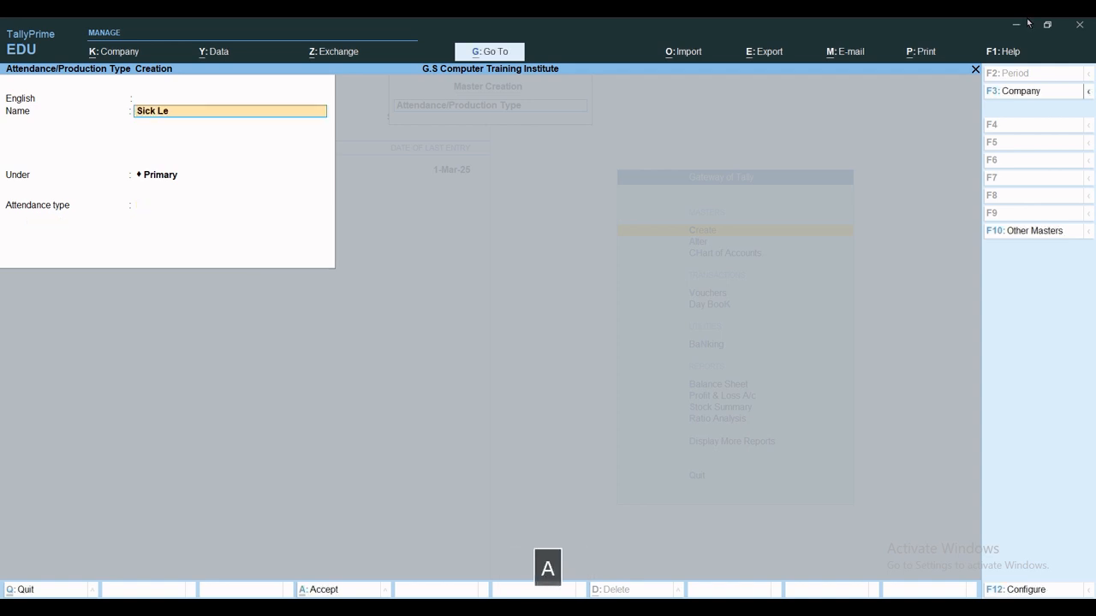
key(Return)
key(Return)
key(Return)
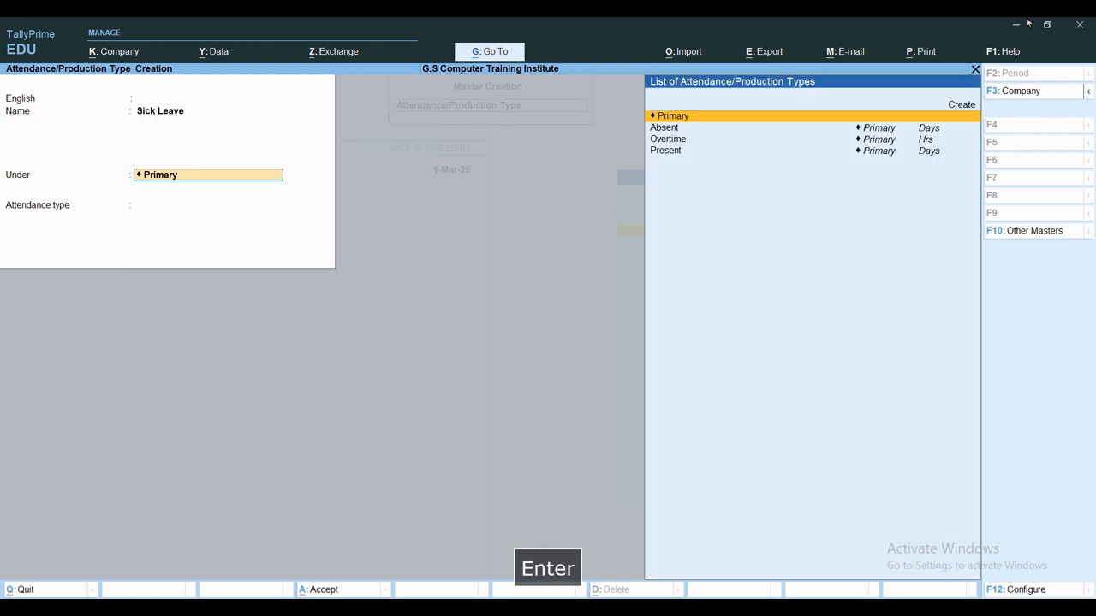
key(Return)
key(Return)
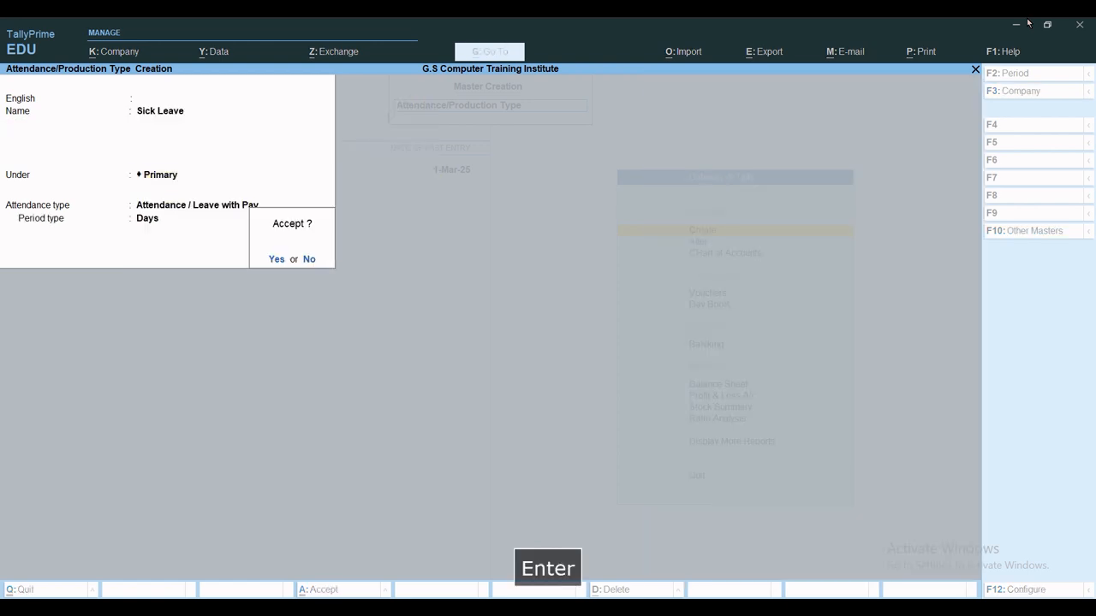
key(ctrl+a)
Create Casual Leave as a leave-with-pay attendance type and exit the form.
text(Casu)
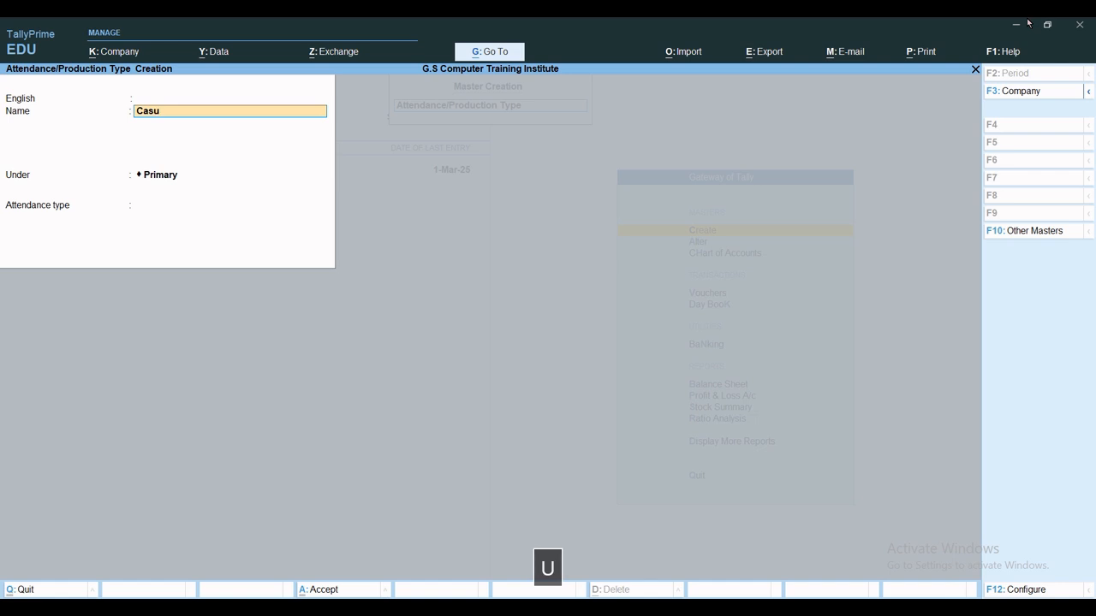
text(al Leave)
key(Return)
key(Return)
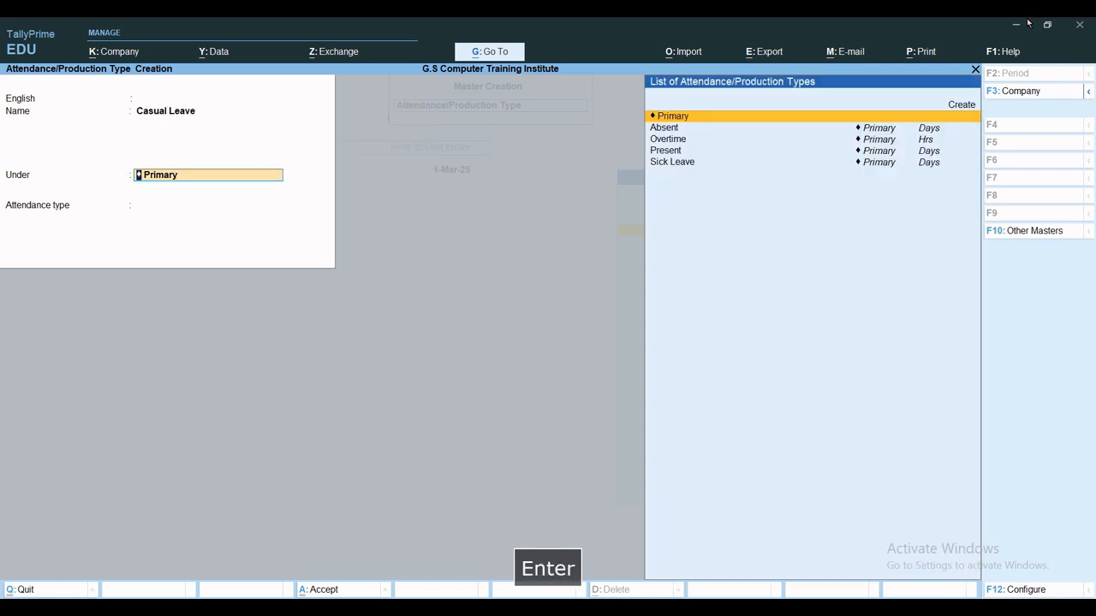
key(Return)
key(Return)
key(ctrl+a)
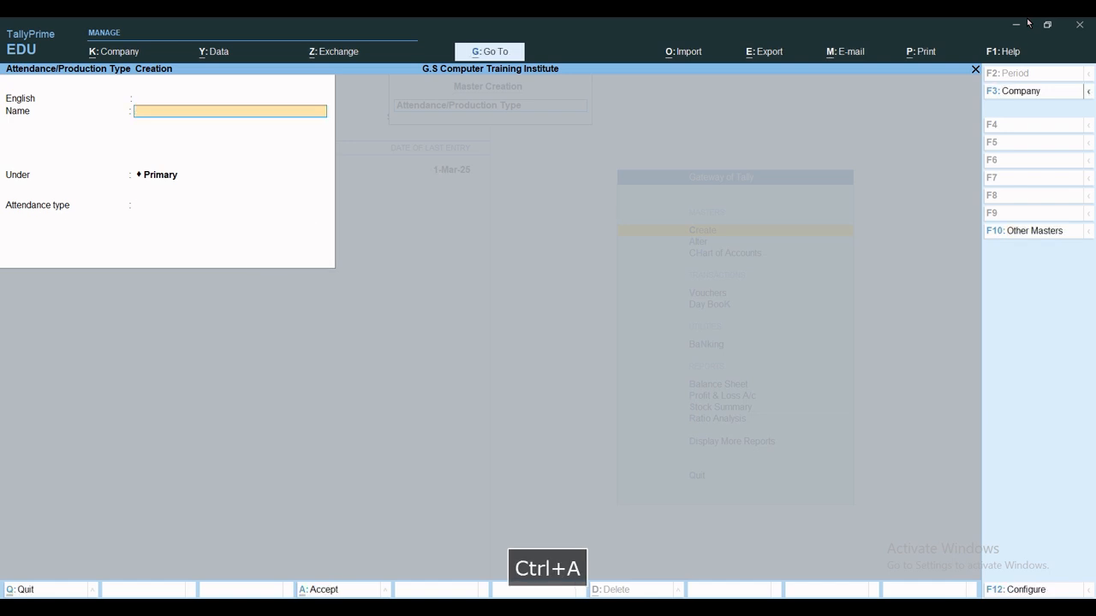
key(Escape)
key(Escape)
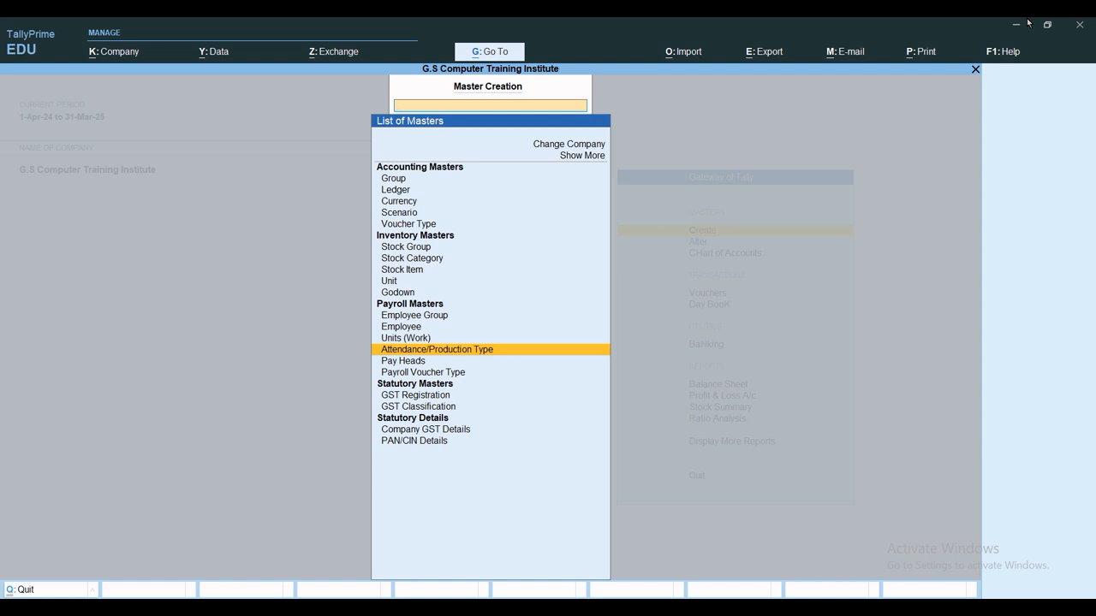
Start a new employee master and enter the employee's full name.
key(Up)
key(Up)
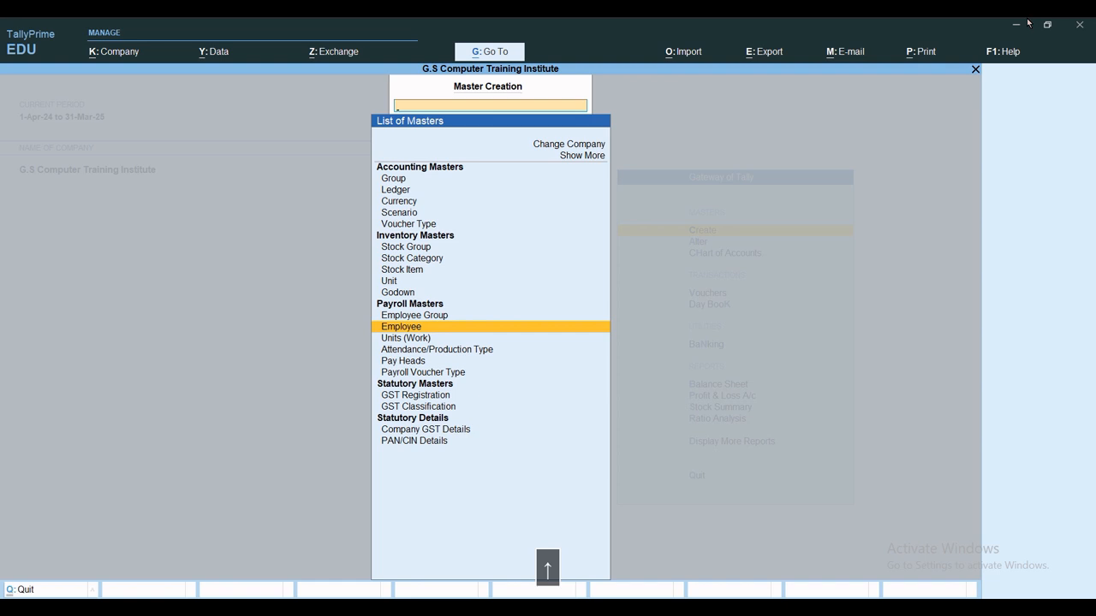
key(Return)
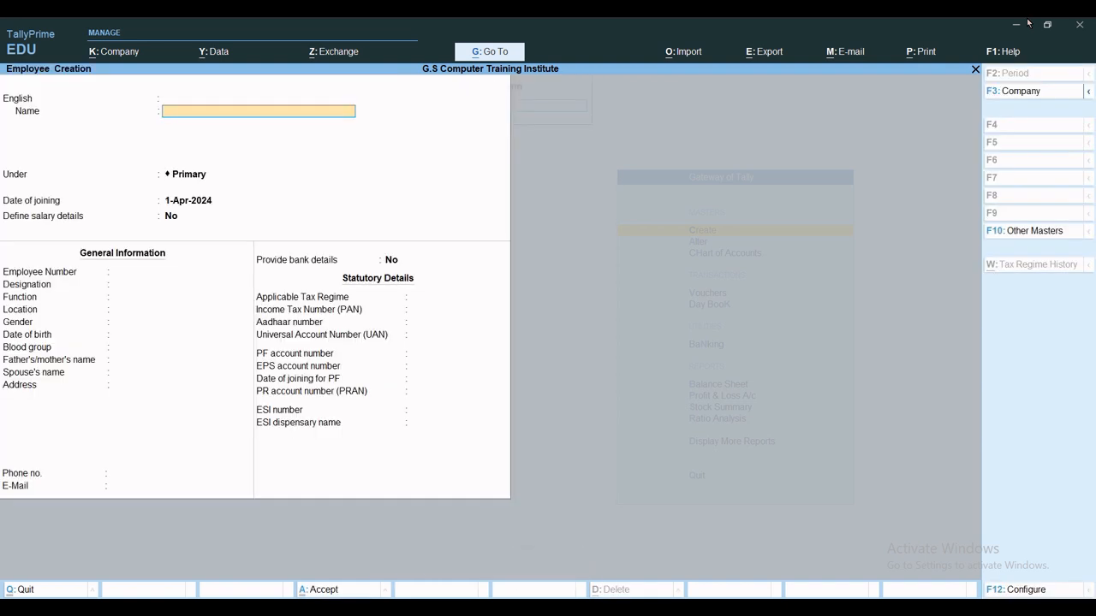
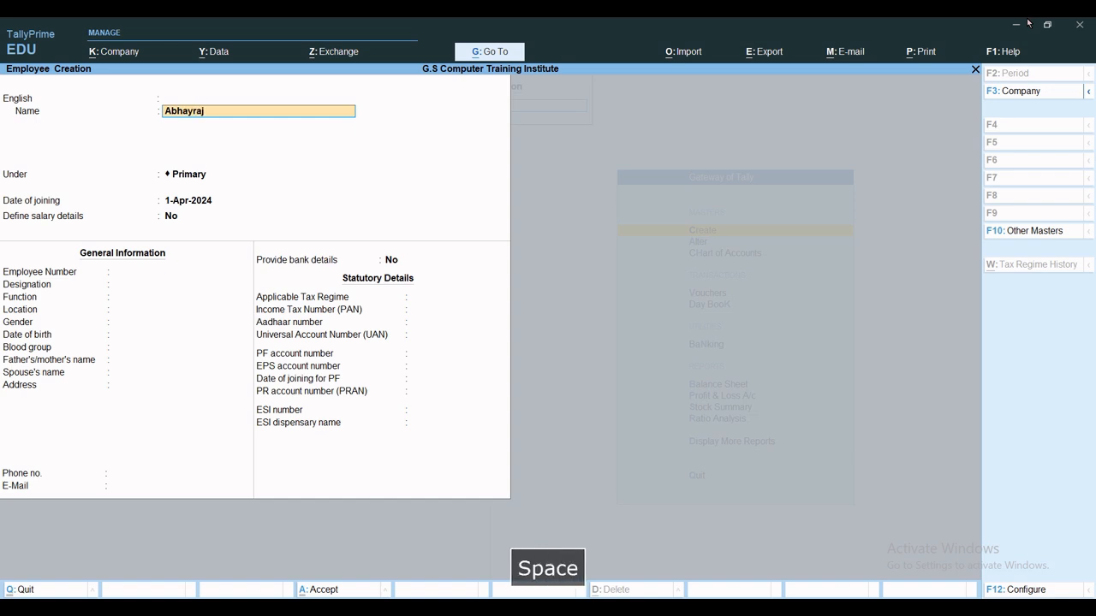
key(Return)
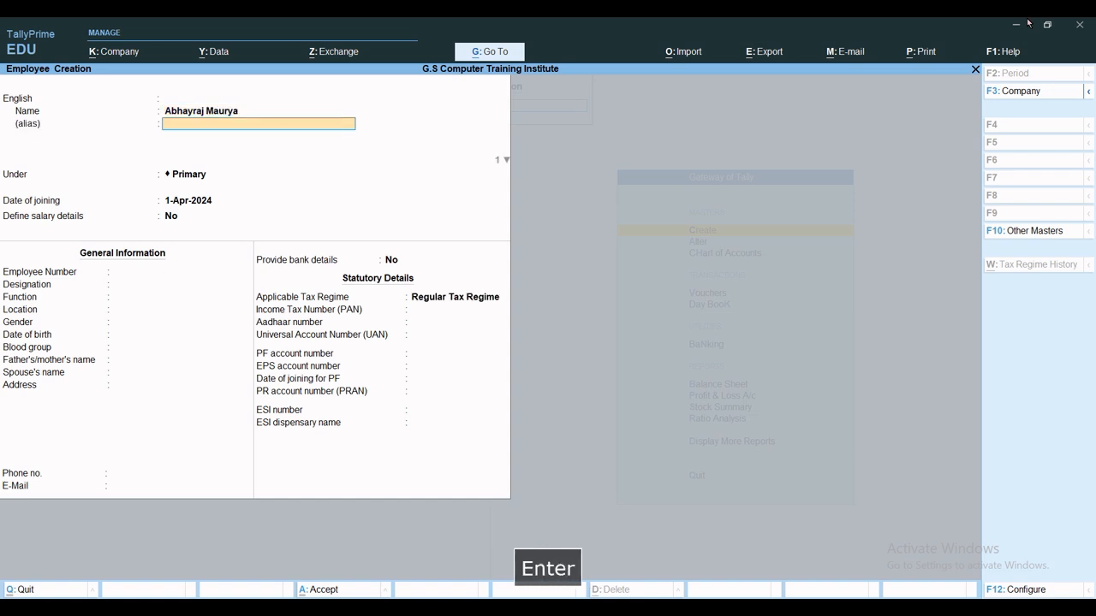
key(Return)
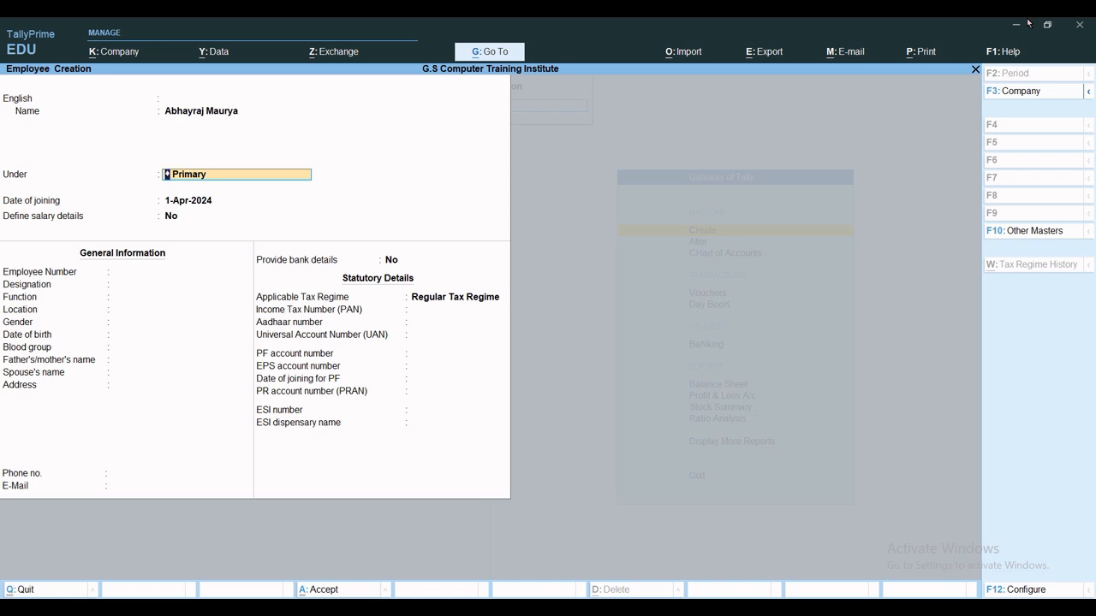
Place the employee under Admin, keep joining date 1-Apr-2024, and enable salary details.
key(space)
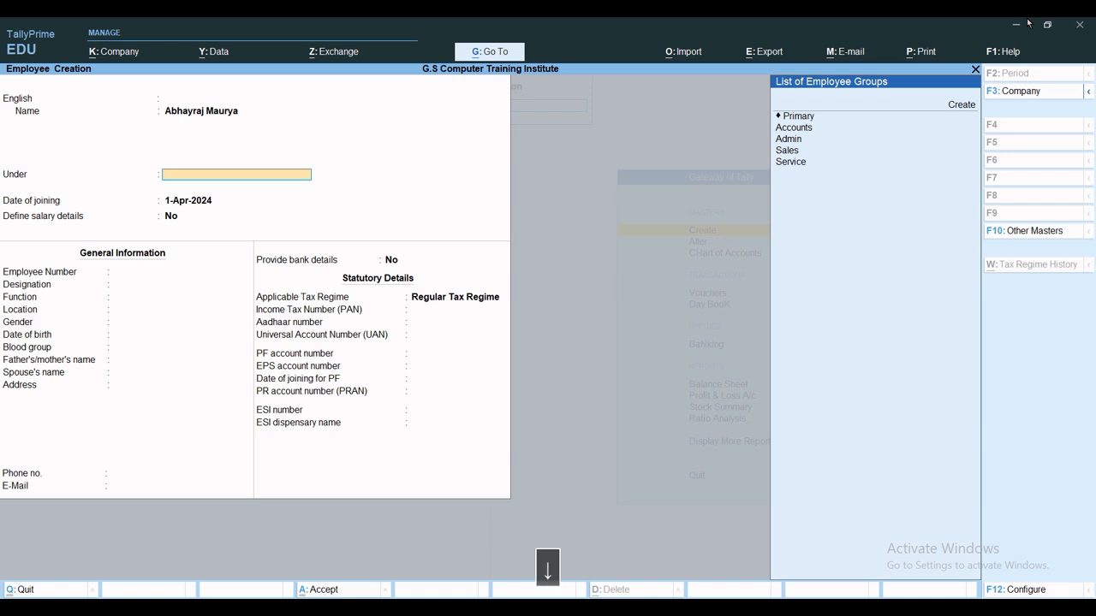
key(Down)
key(Down)
key(Down)
key(Return)
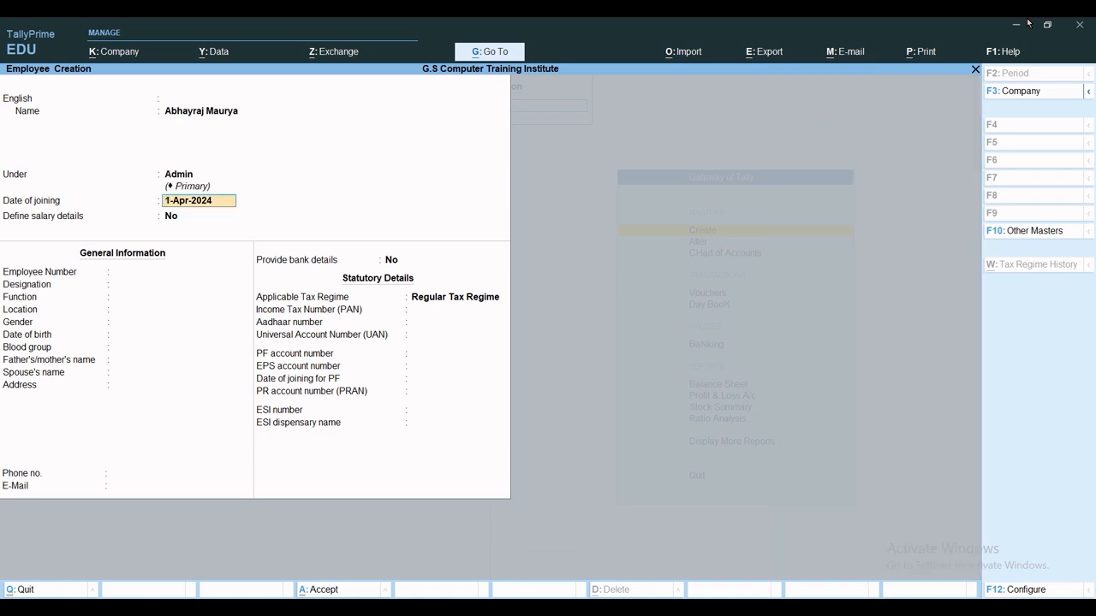
key(Return)
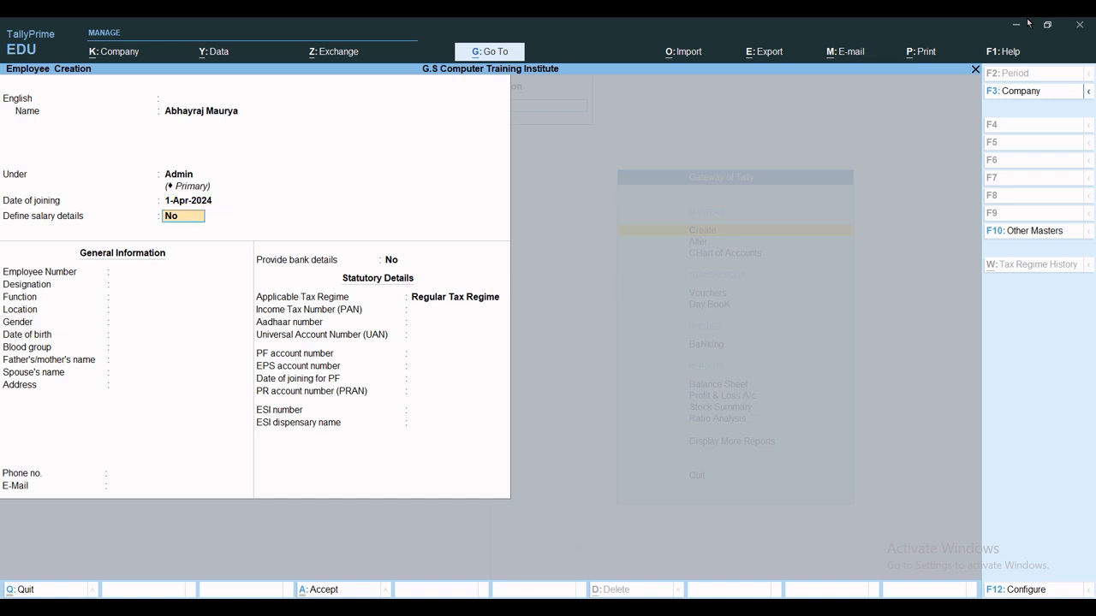
text(y)
key(Return)
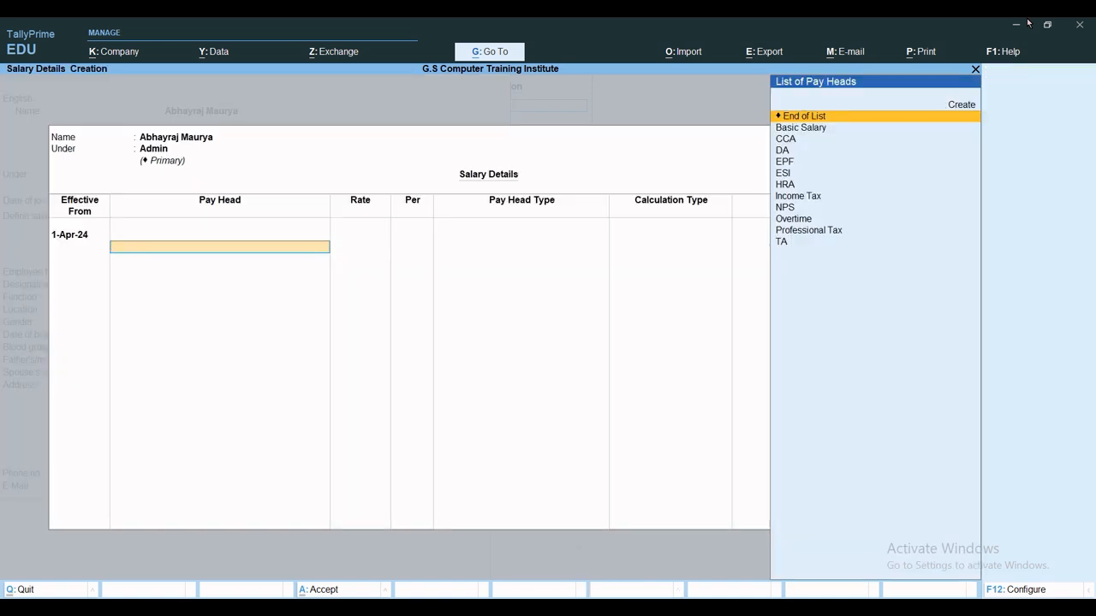
Add Basic Salary at a monthly rate of 28,000.
key(Down)
key(Return)
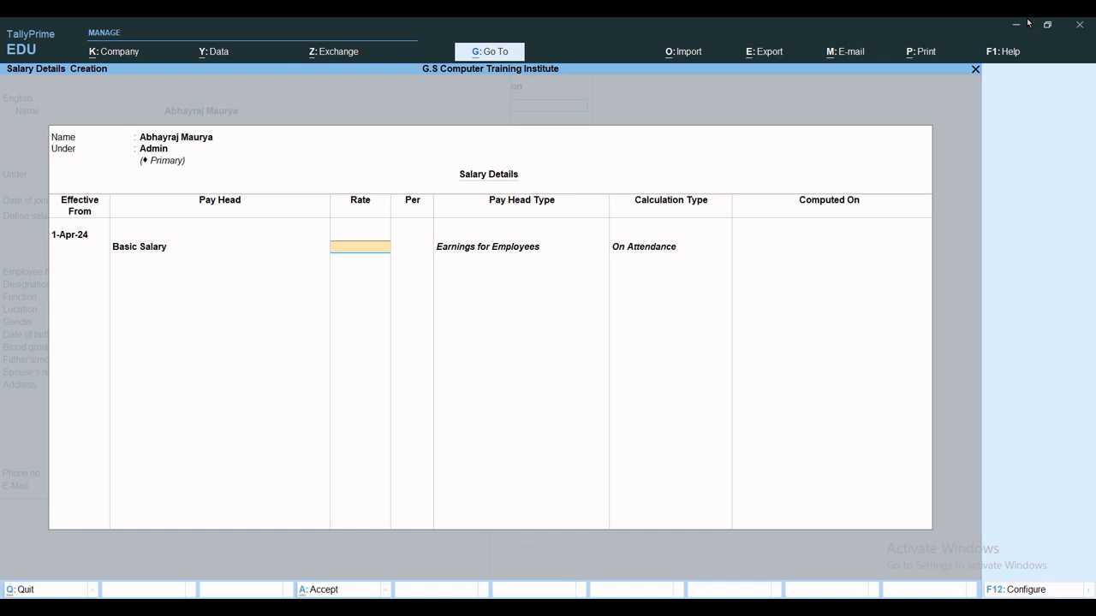
text(280000)
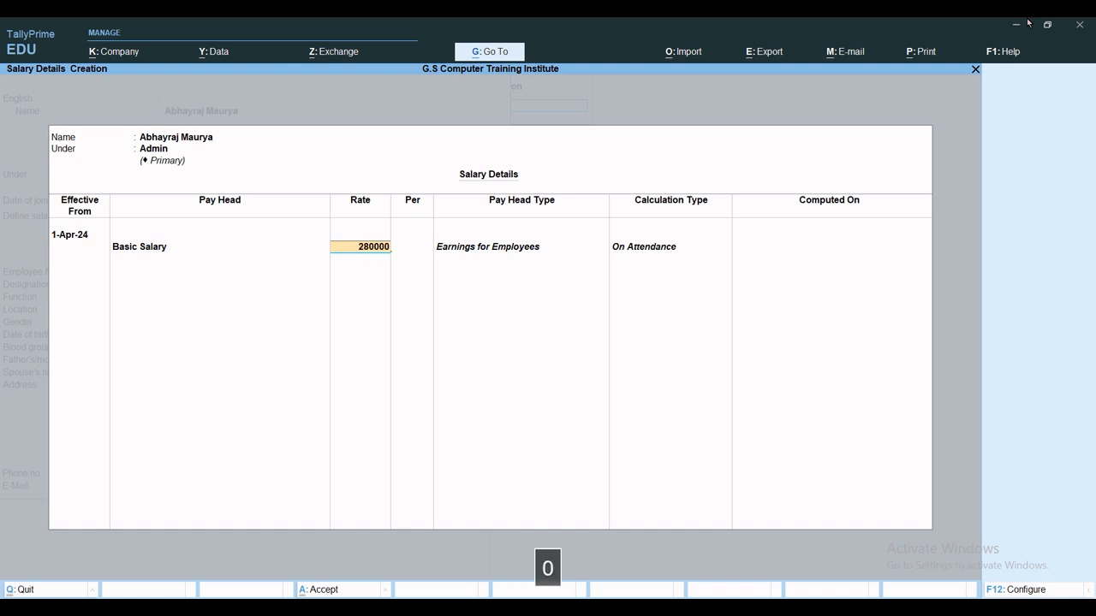
key(BackSpace)
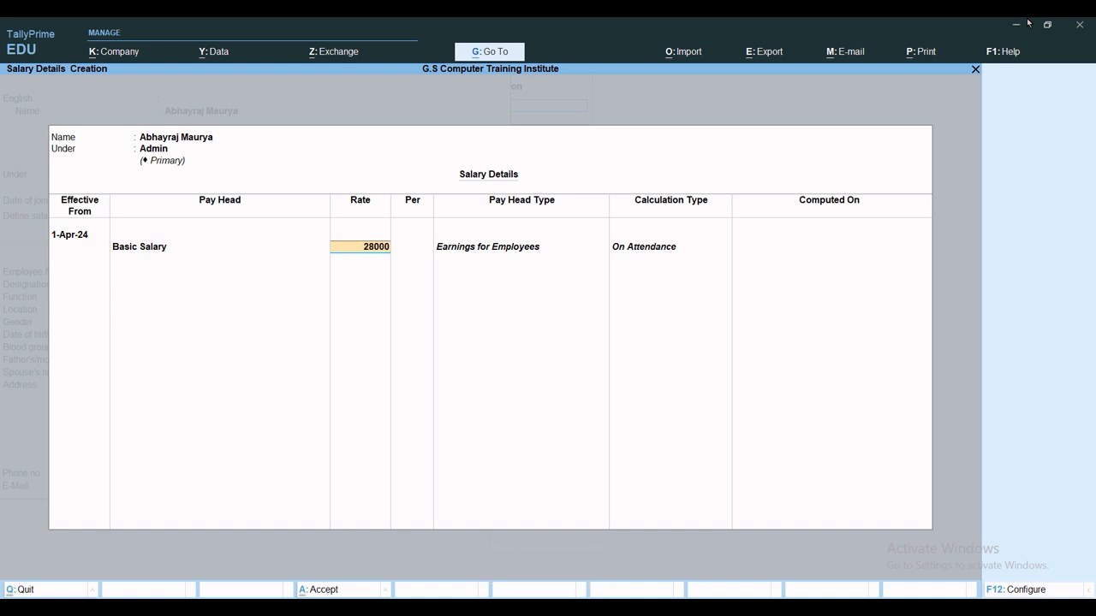
key(Return)
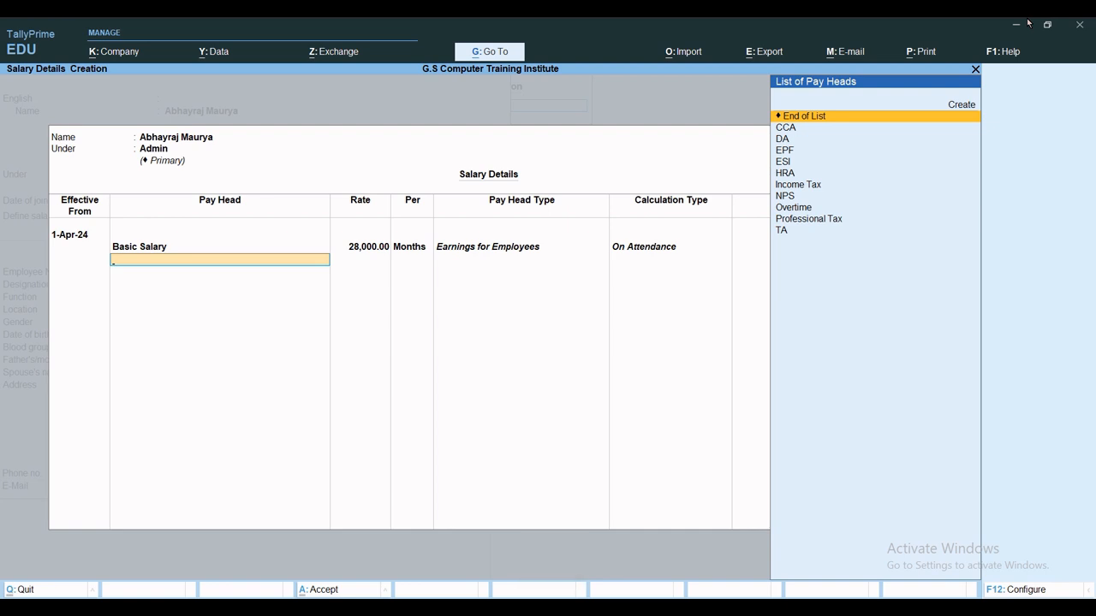
Add the CCA, DA and HRA pay heads, plus Overtime at 35 per hour.
key(Down)
key(Return)
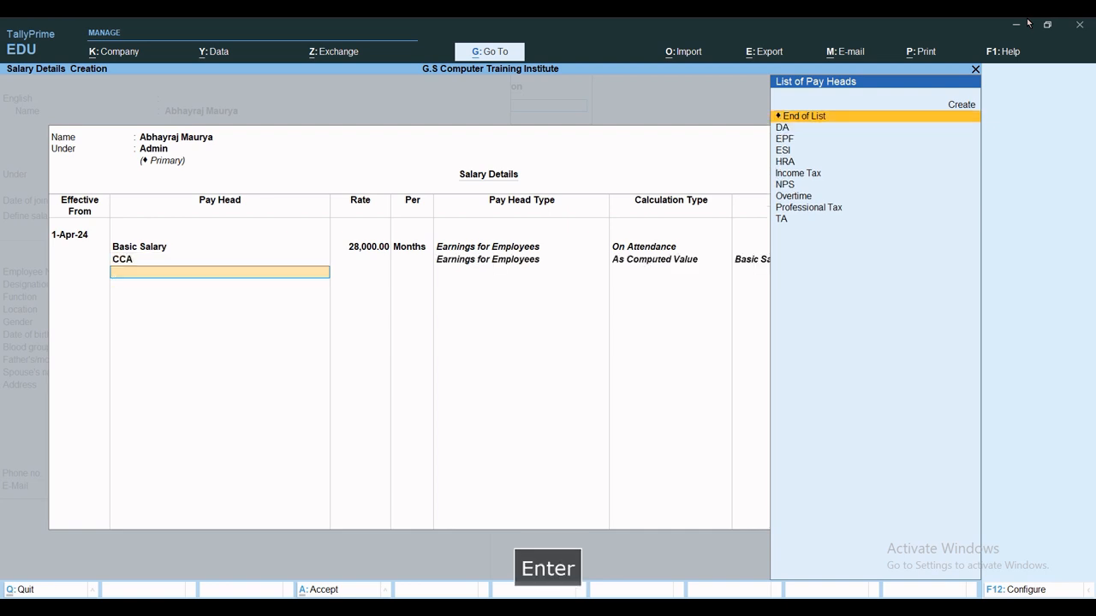
key(Down)
key(Return)
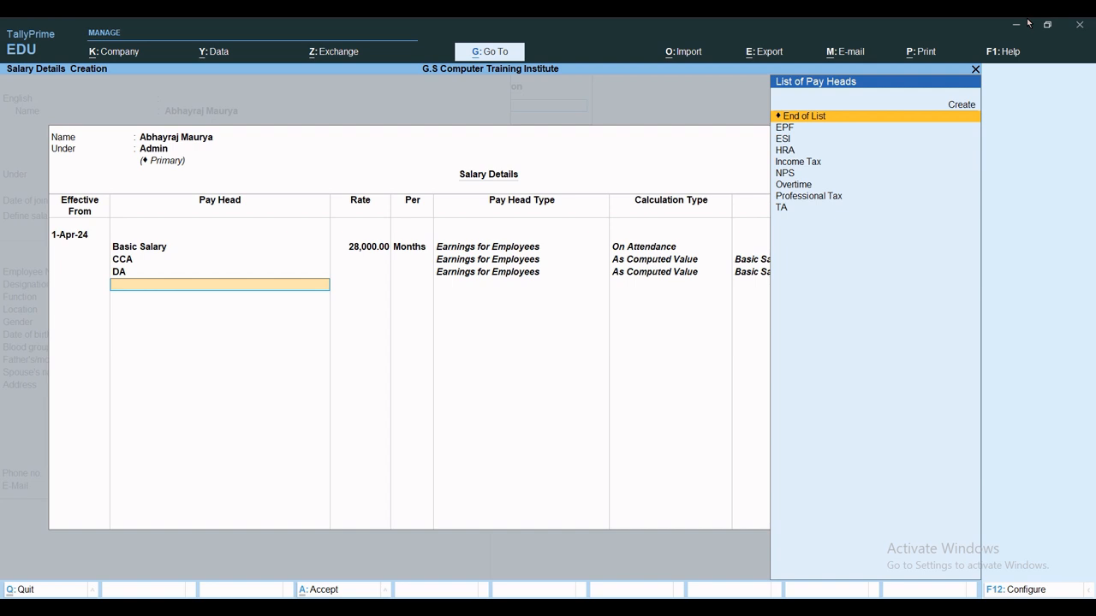
key(Down)
key(Down)
key(Down)
key(Return)
key(Down)
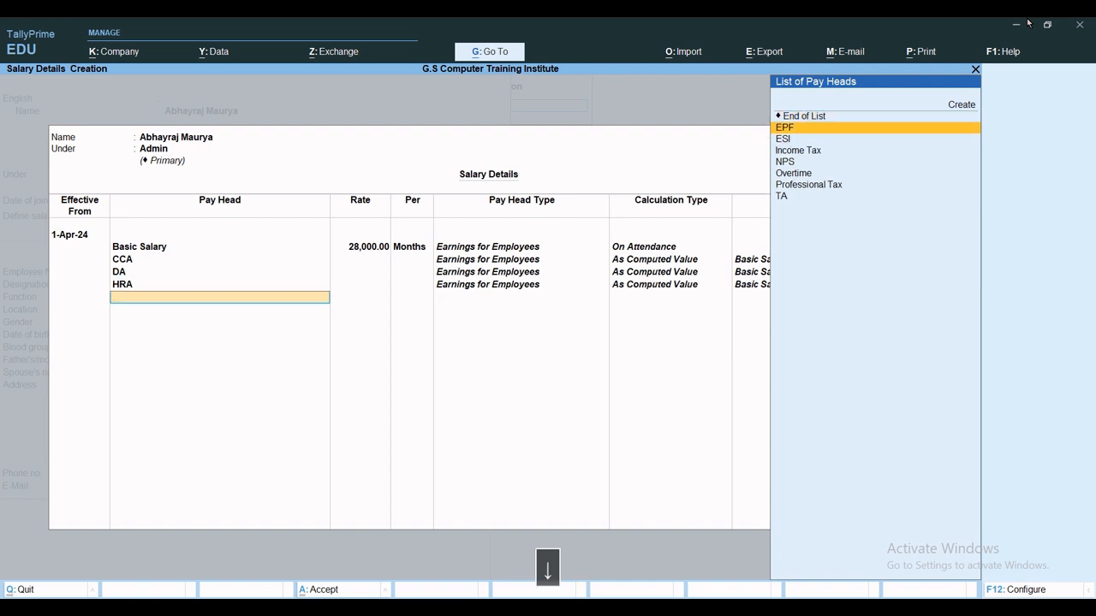
key(Down)
key(Down)
key(Down)
key(Down)
key(Return)
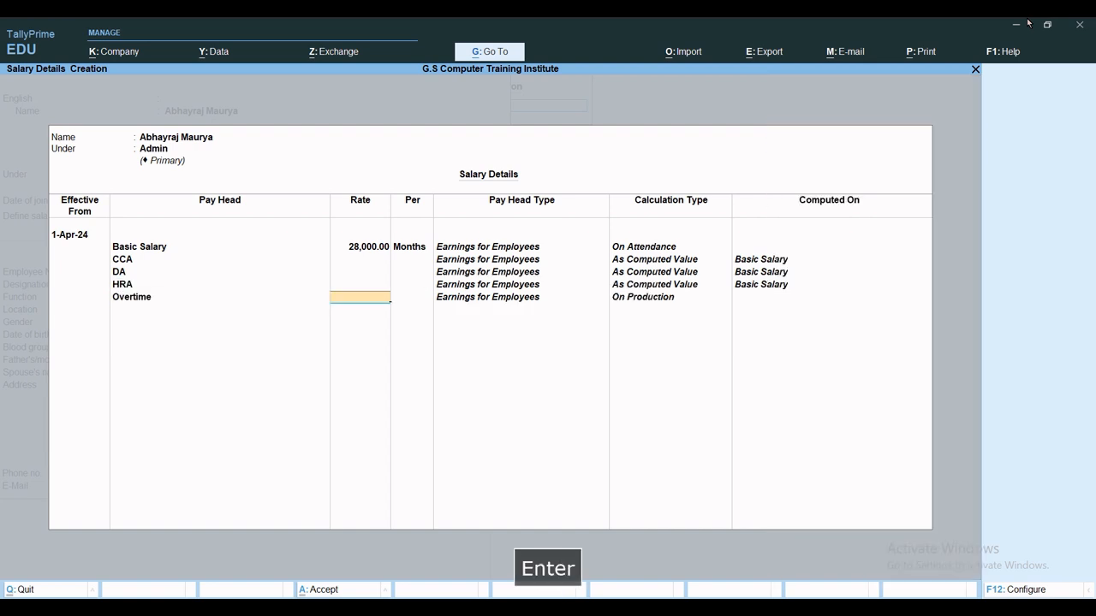
text(35)
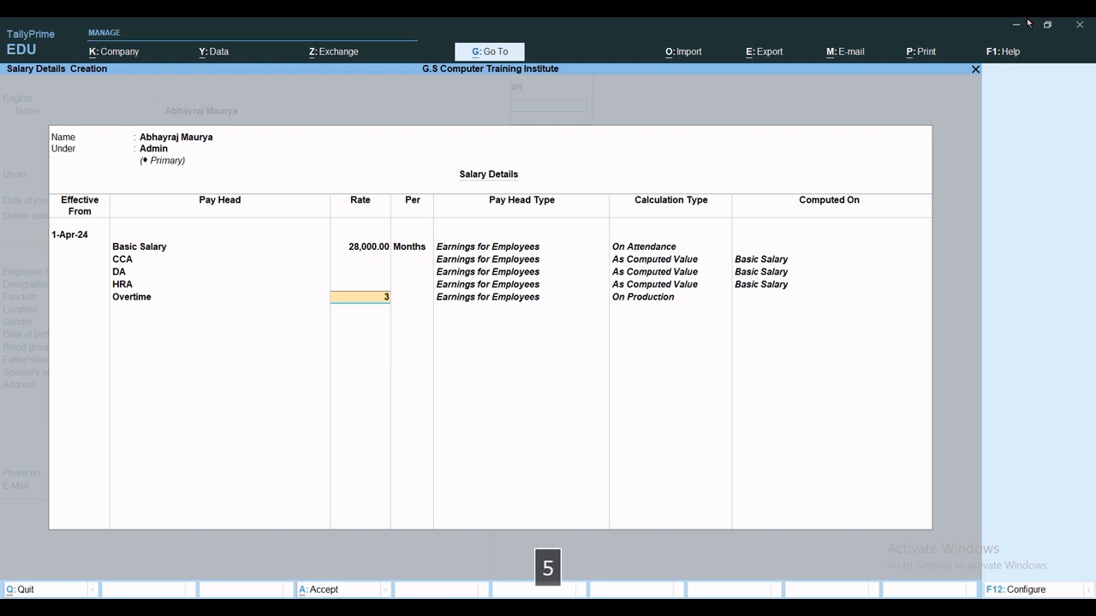
key(Return)
key(Return)
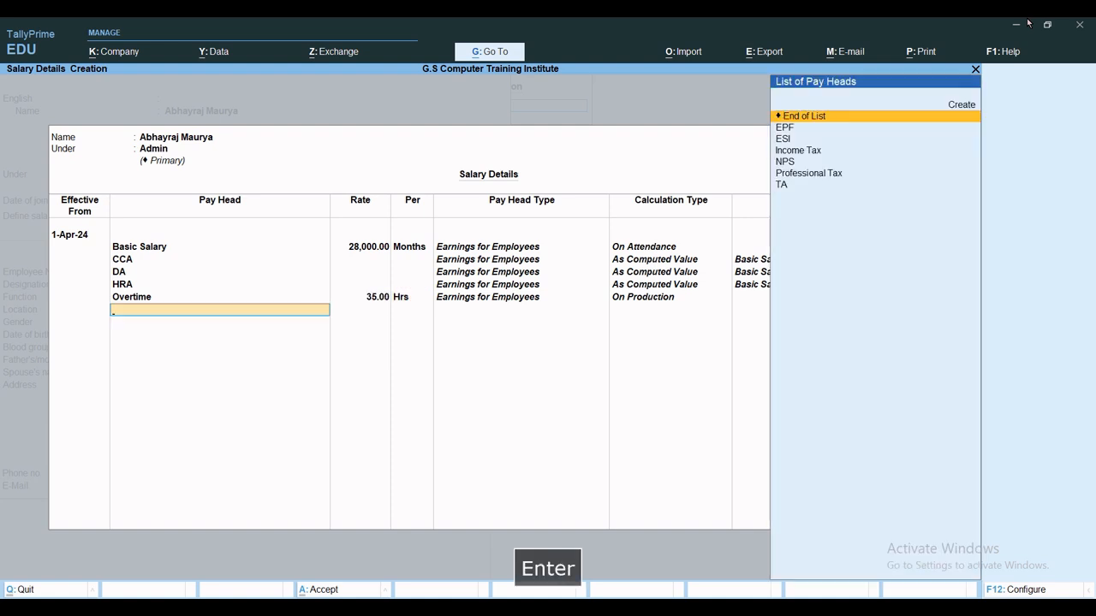
key(Down)
key(Down)
Add TA and the deduction heads EPF, ESI, Income Tax, NPS, then accept salary details.
key(Down)
key(Down)
key(Down)
key(Down)
key(Return)
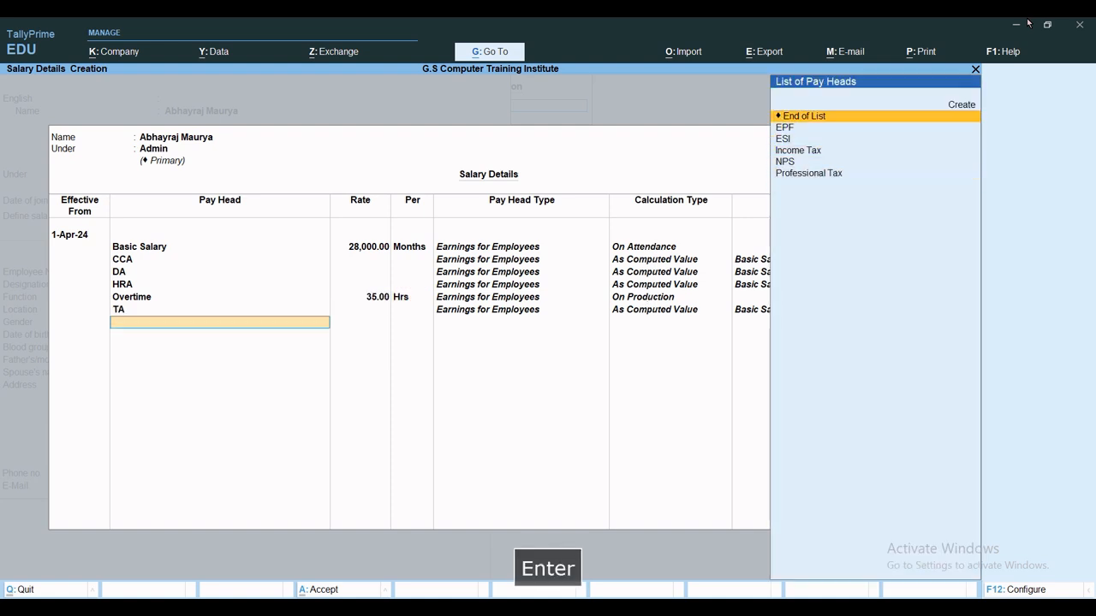
key(Down)
key(Return)
key(Down)
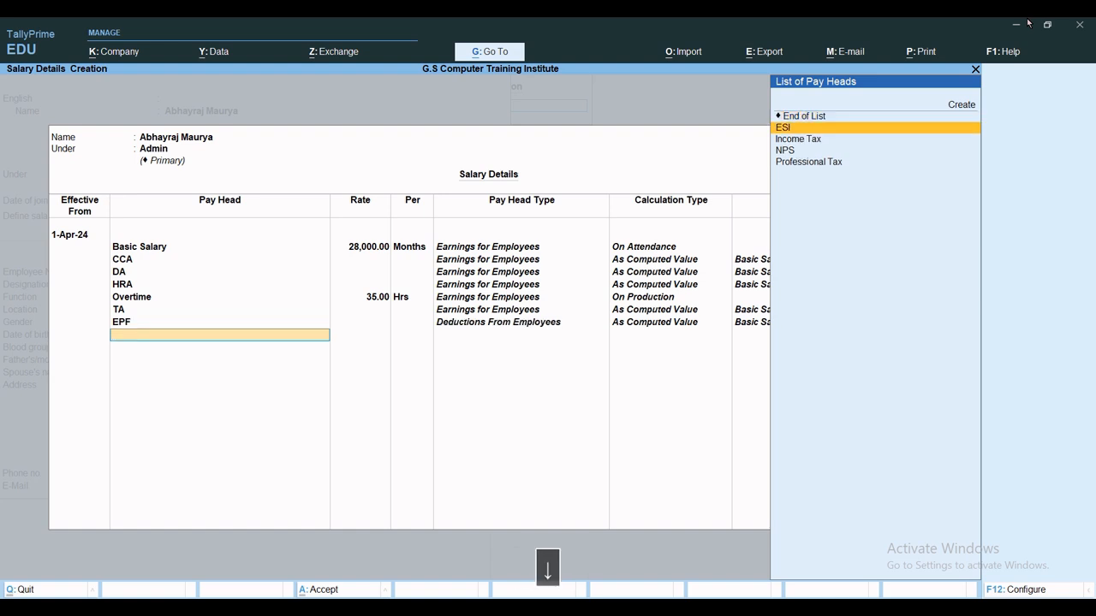
key(Return)
key(Down)
key(Return)
key(Down)
key(Return)
key(Down)
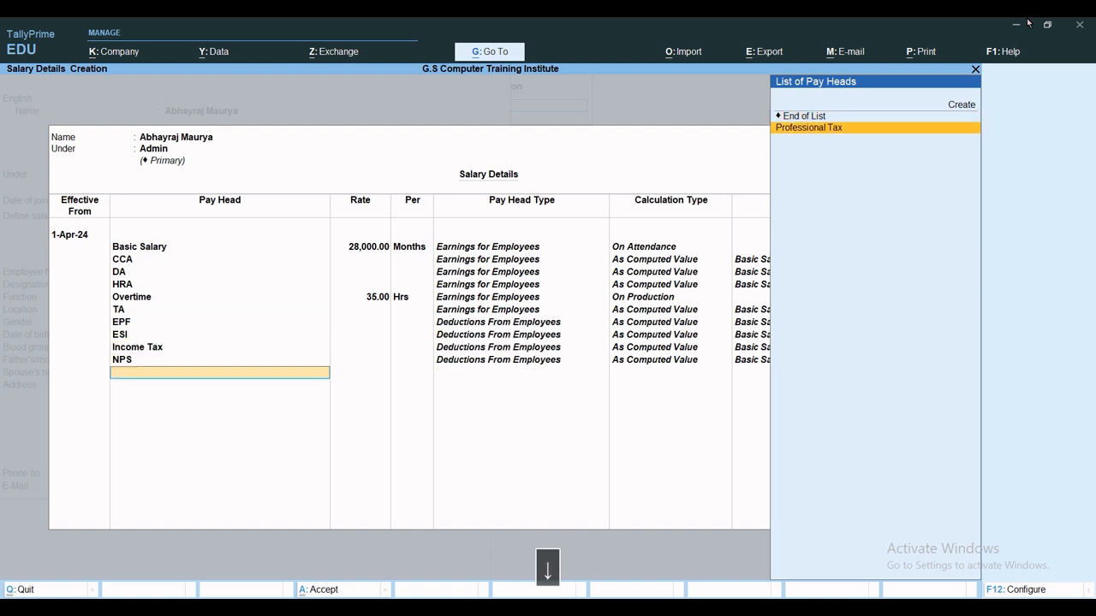
key(Return)
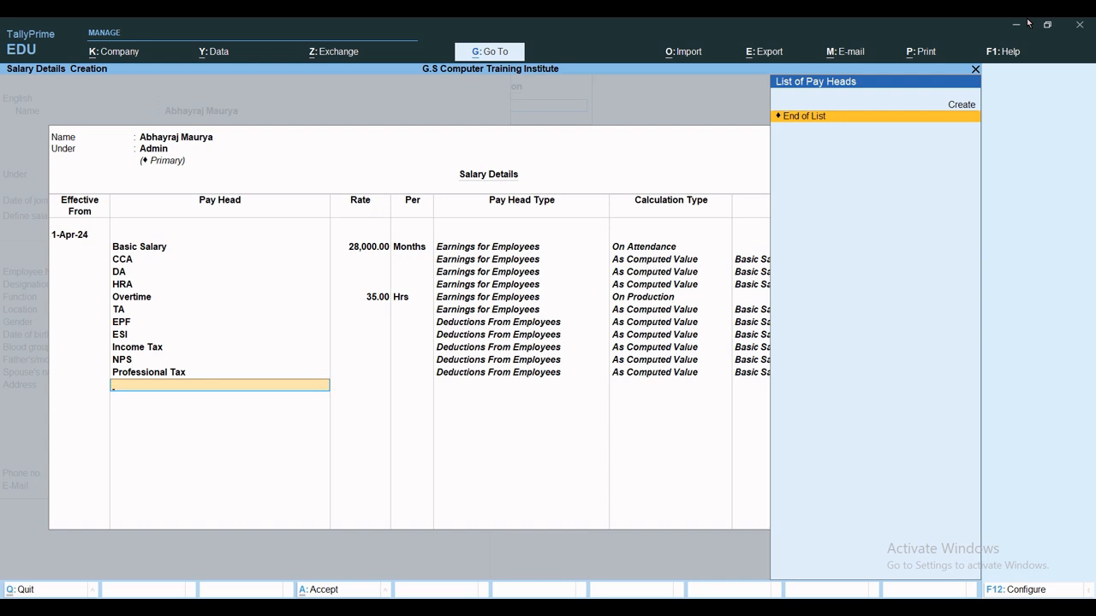
key(ctrl+a)
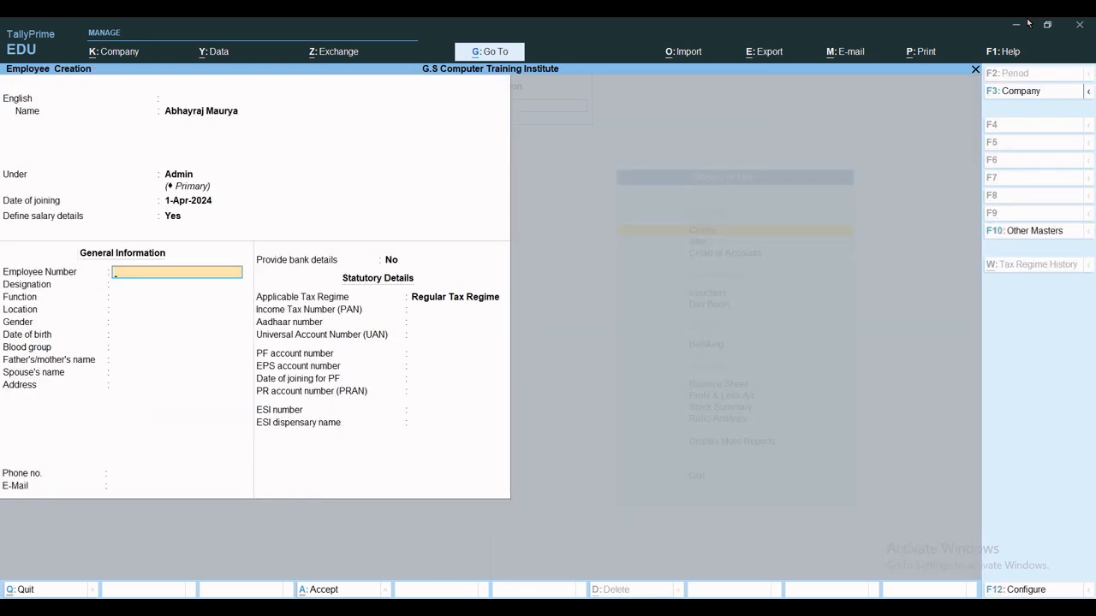
Skip number, designation and personal fields, keeping Unknown gender/blood group and Regular Tax Regime.
key(Return)
key(Return)
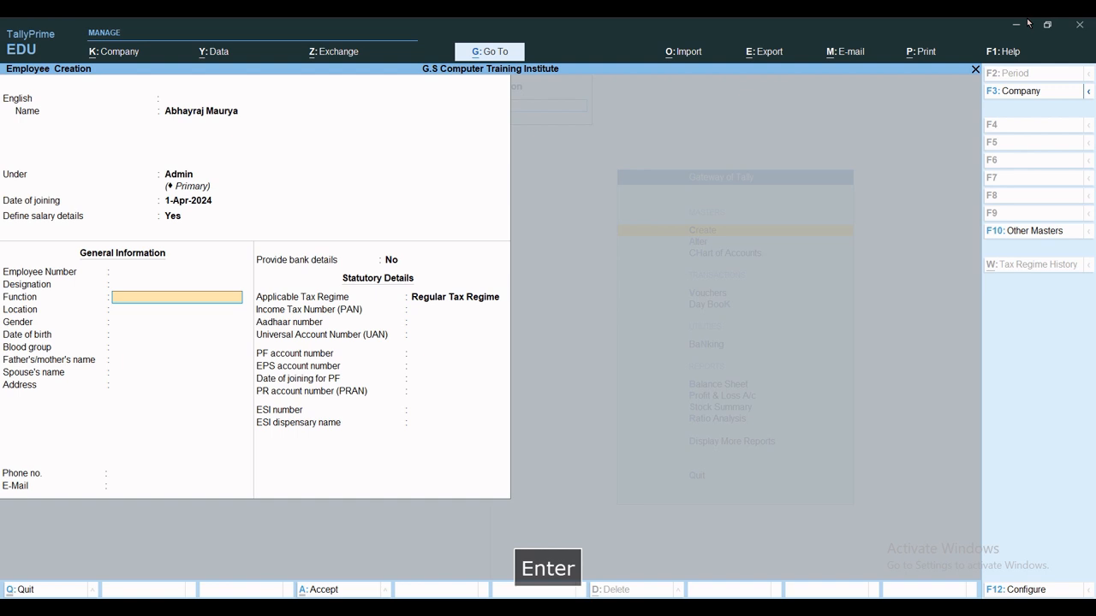
key(Return)
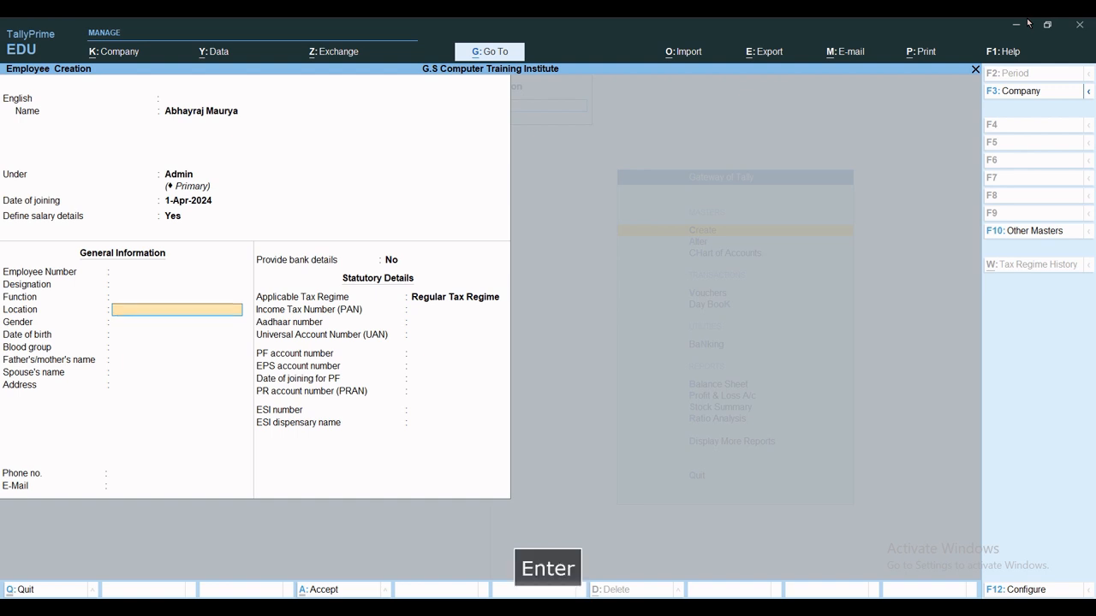
key(Return)
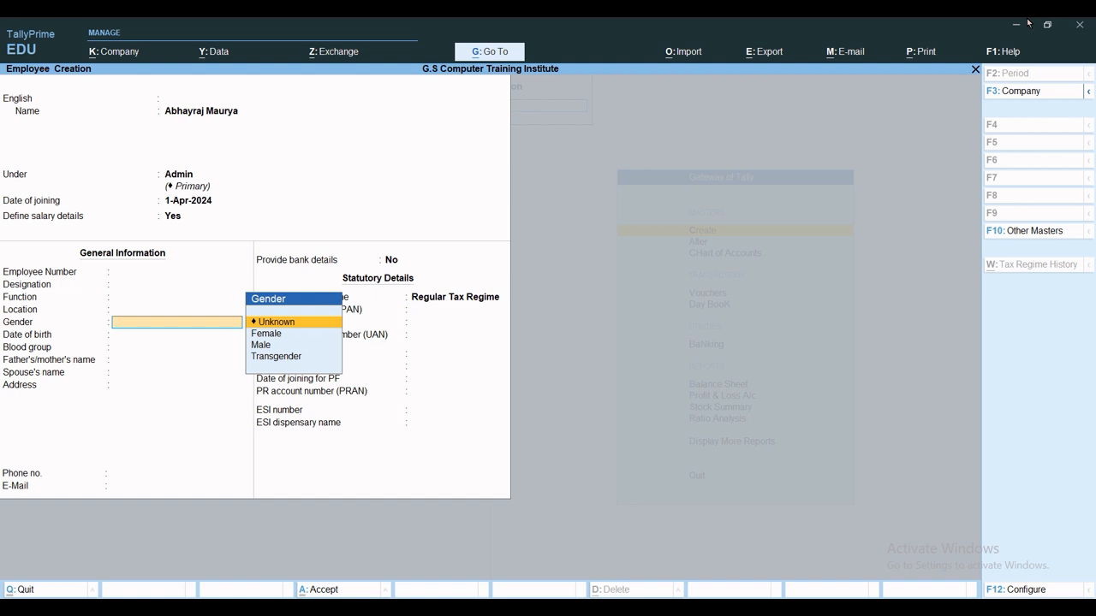
key(Return)
key(Return)
key(Return)
key(Return)
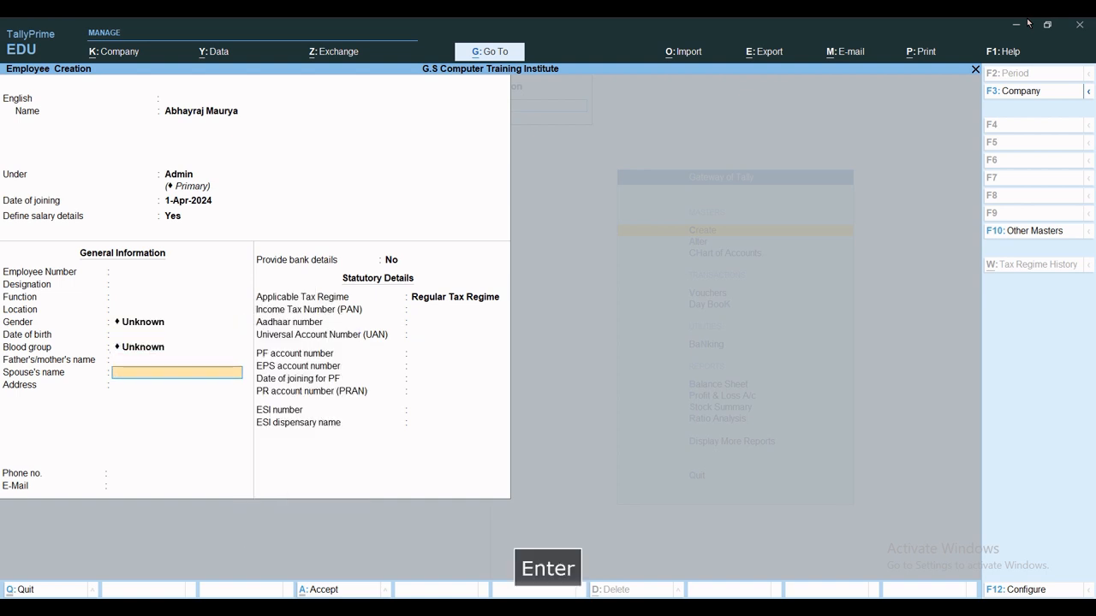
key(Return)
key(Return)
key(Return)
key(Return)
key(Return)
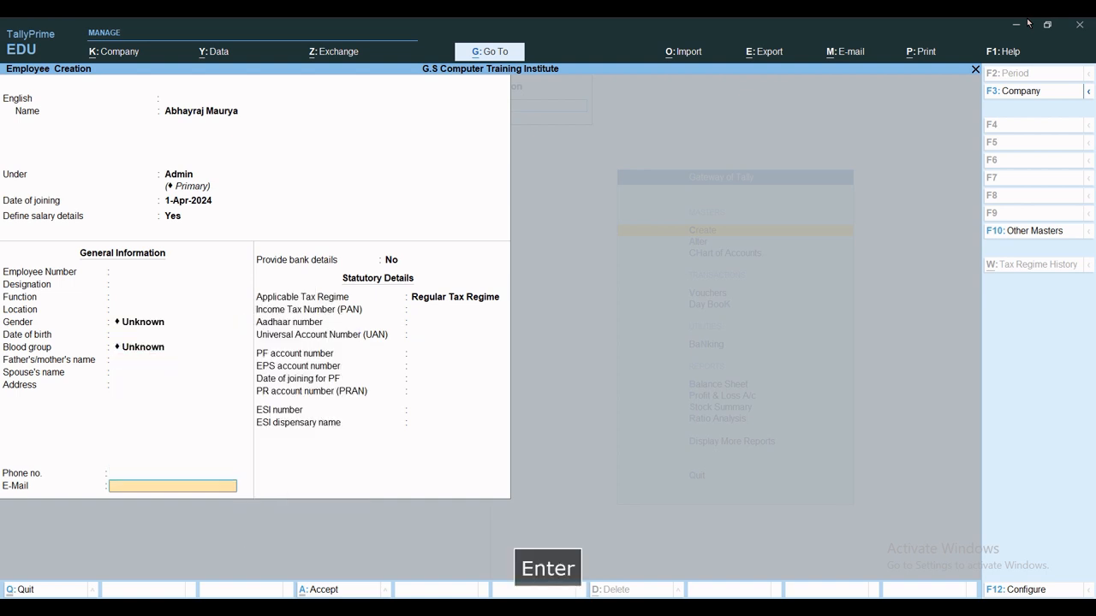
key(Return)
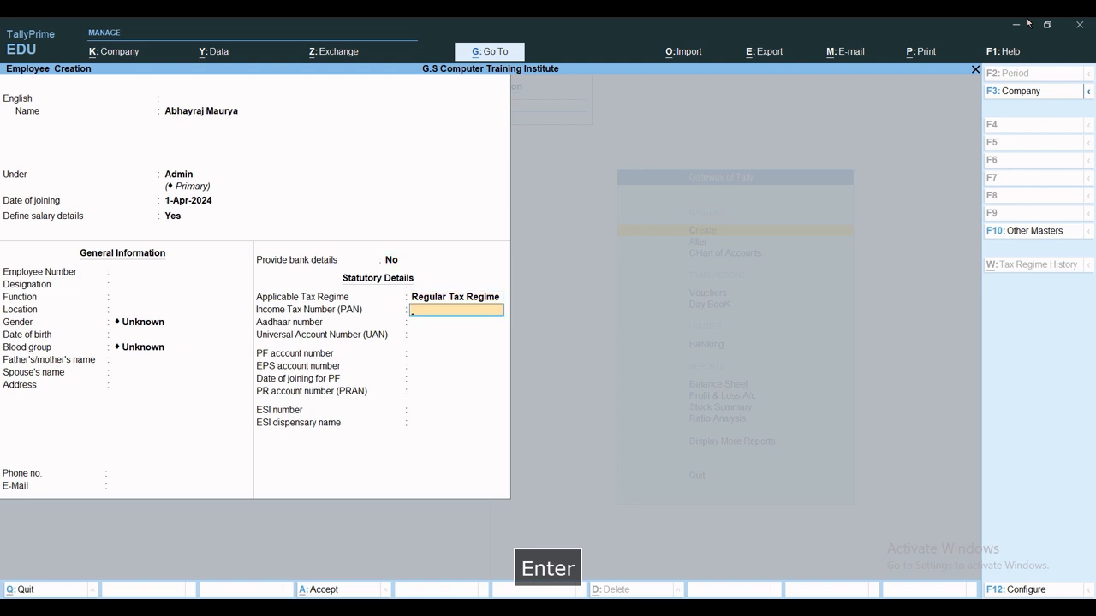
key(Return)
Leave Aadhaar, UAN, PF, PR and ESI fields blank and save the employee.
key(Return)
key(Return)
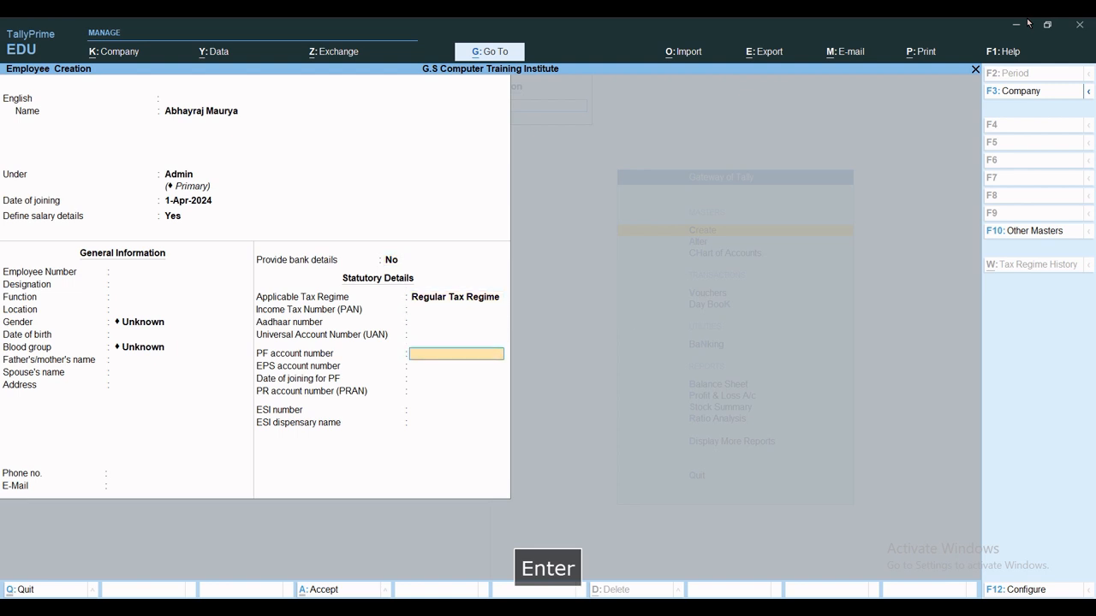
key(Return)
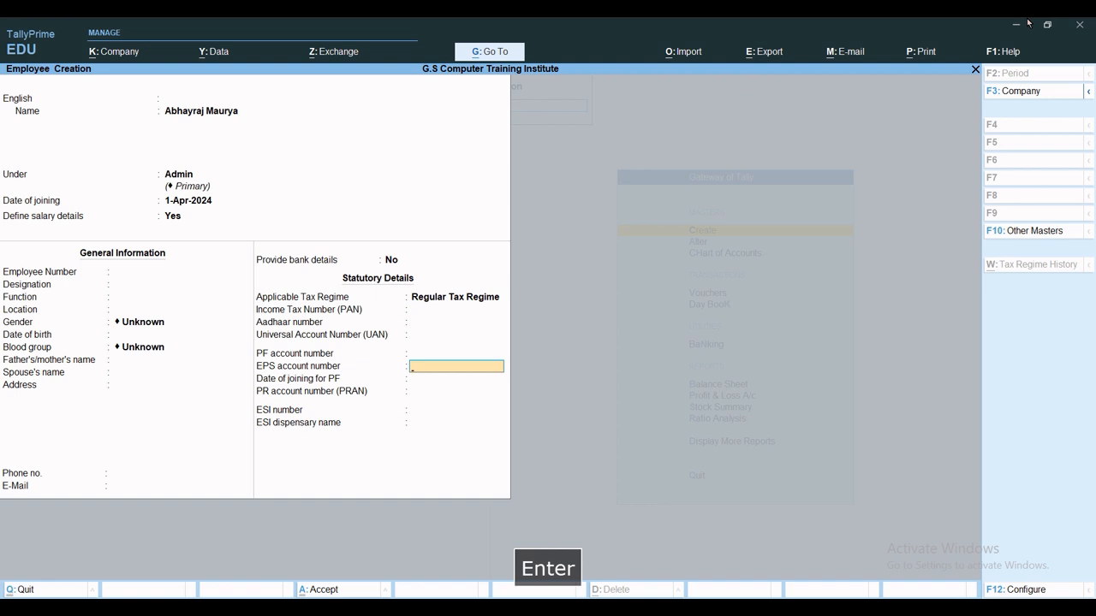
key(Return)
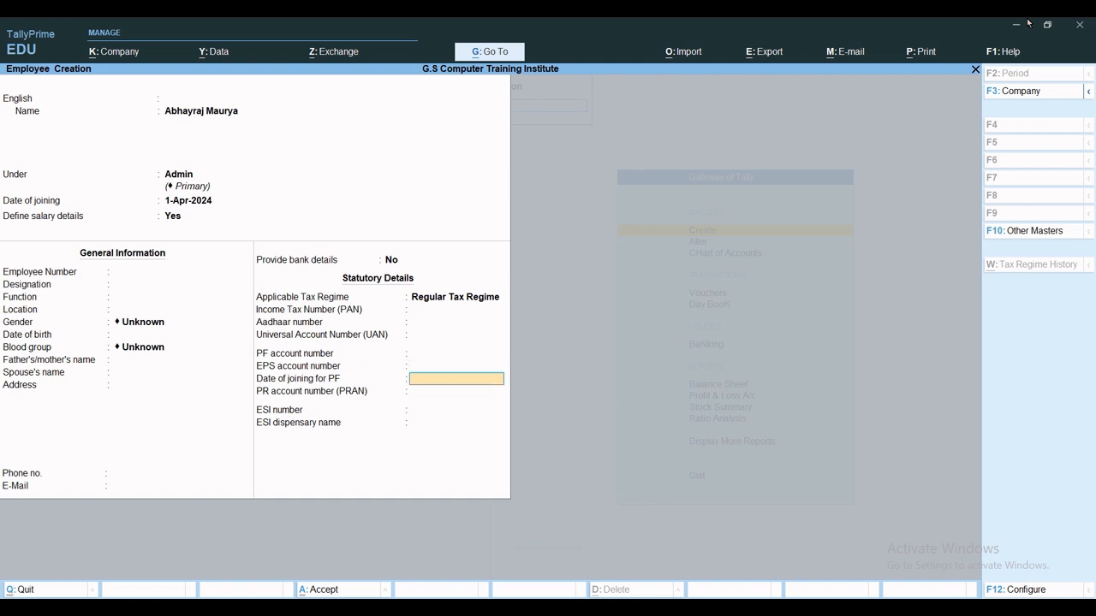
key(Return)
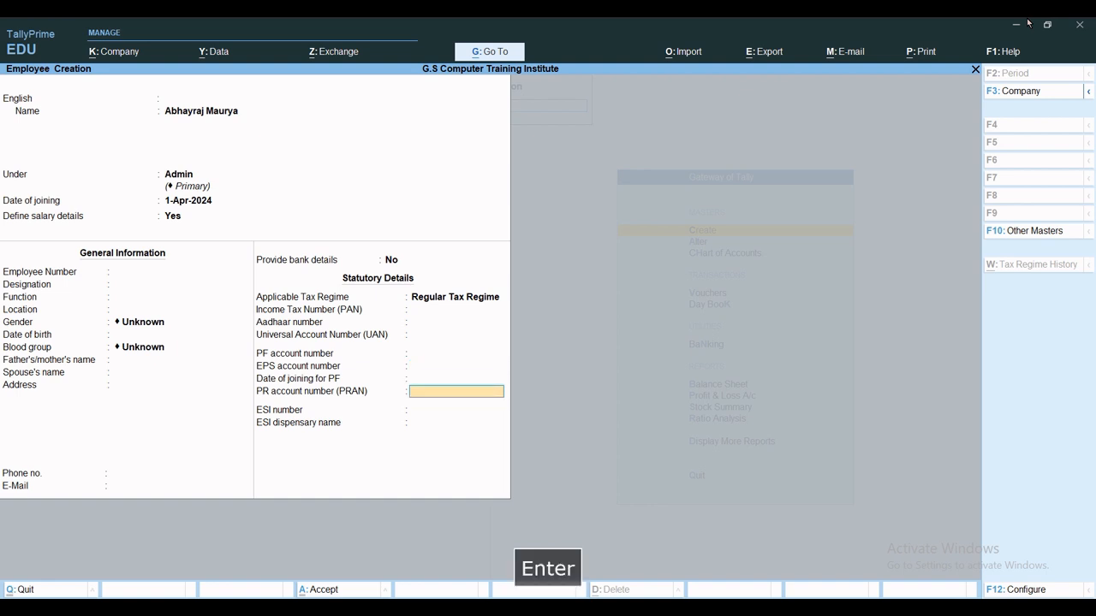
key(Return)
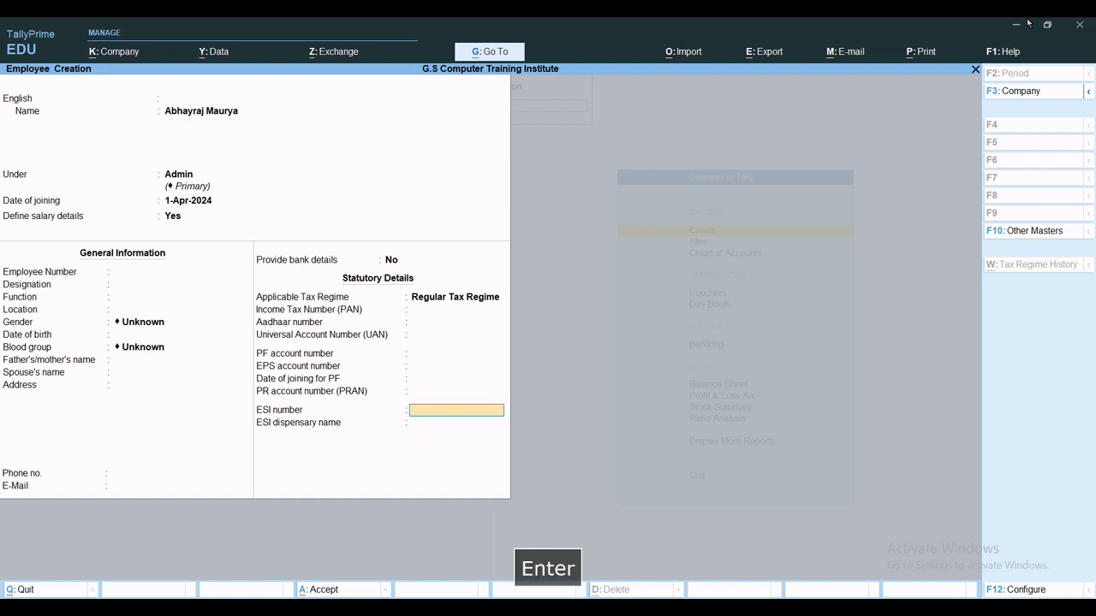
key(Return)
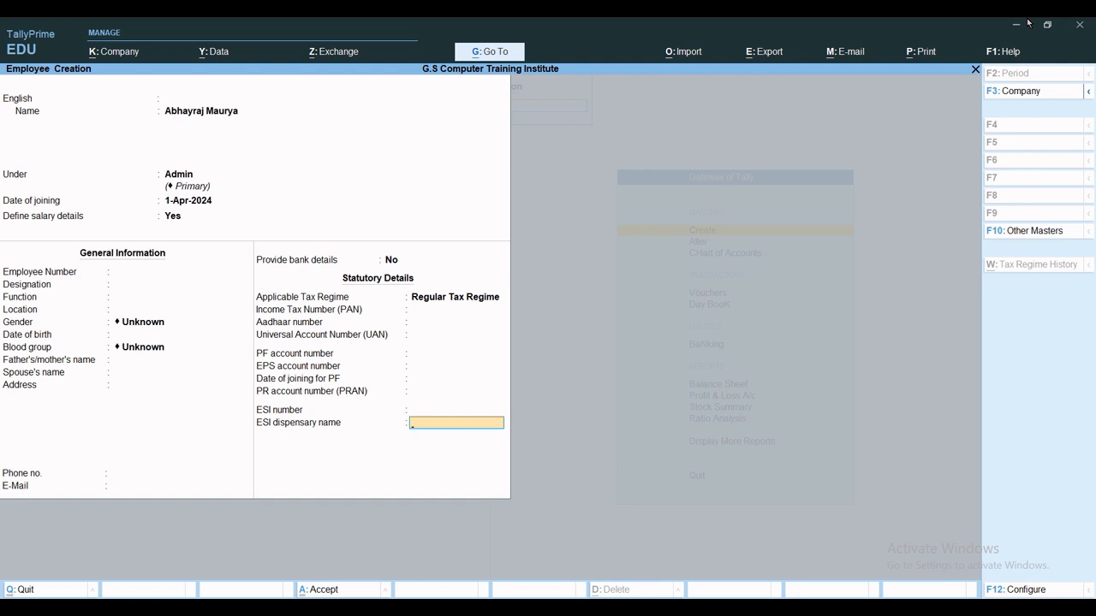
key(ctrl+a)
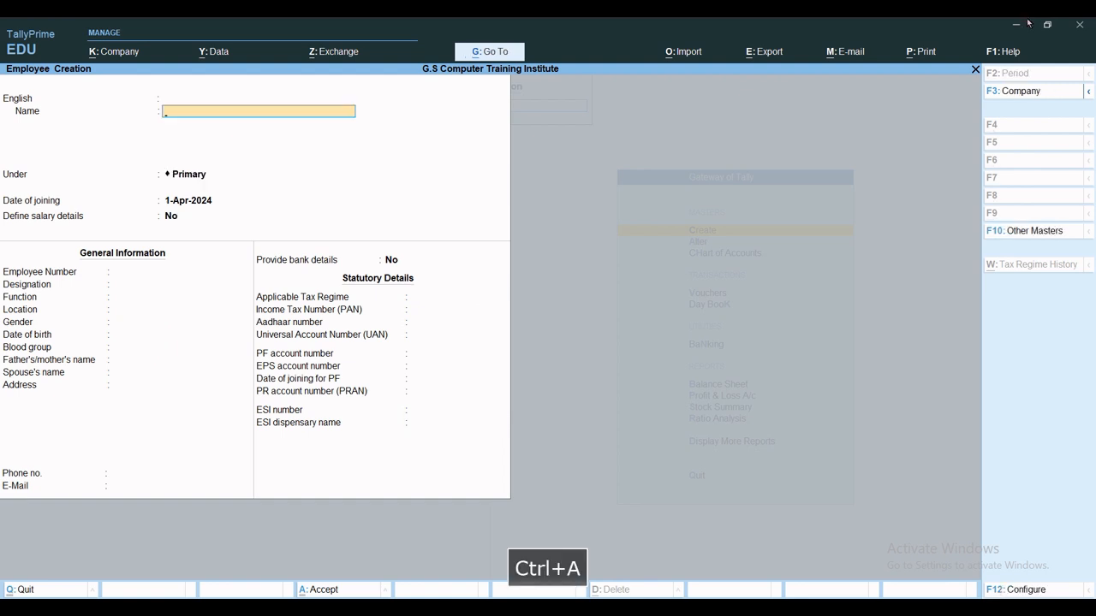
key(Escape)
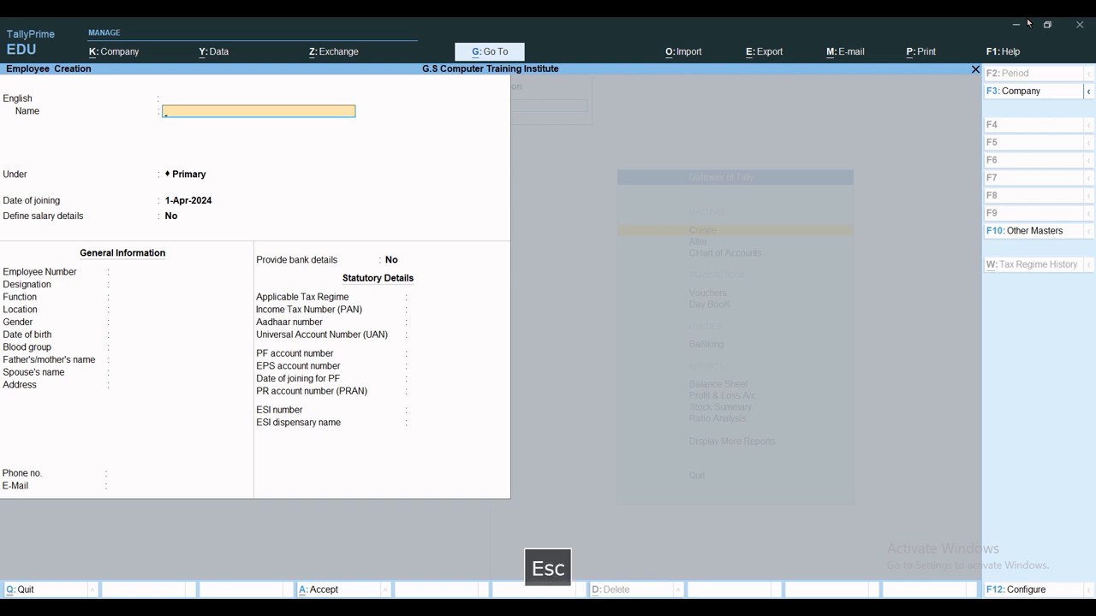
key(Escape)
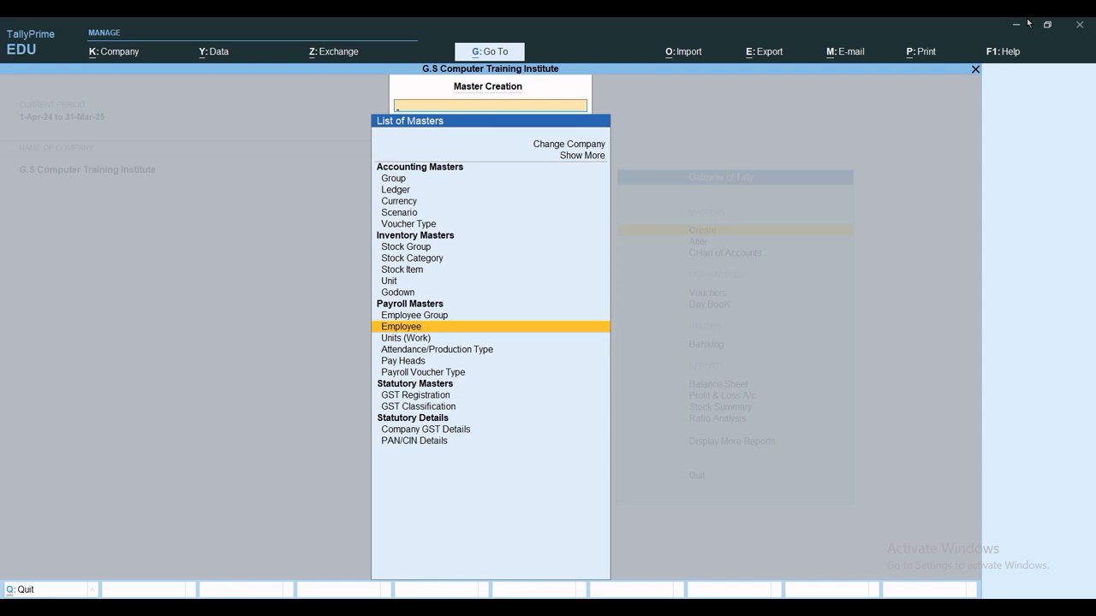
key(Escape)
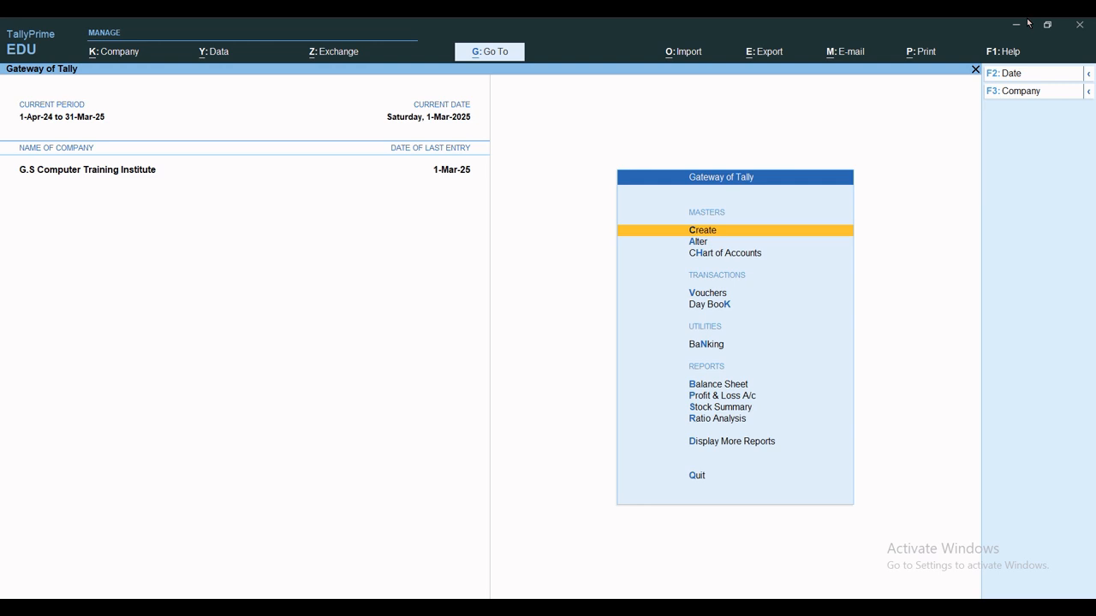
key(a)
key(Down)
key(Down)
key(Down)
key(Down)
key(Down)
key(Down)
key(Down)
key(Down)
key(Down)
key(Down)
key(Down)
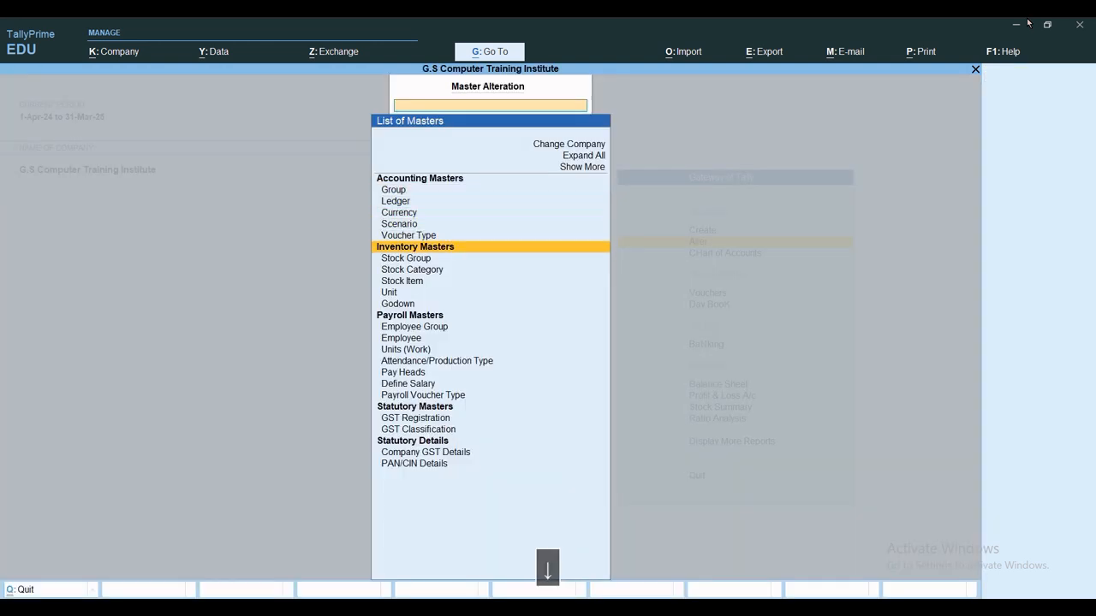
key(Down)
key(Return)
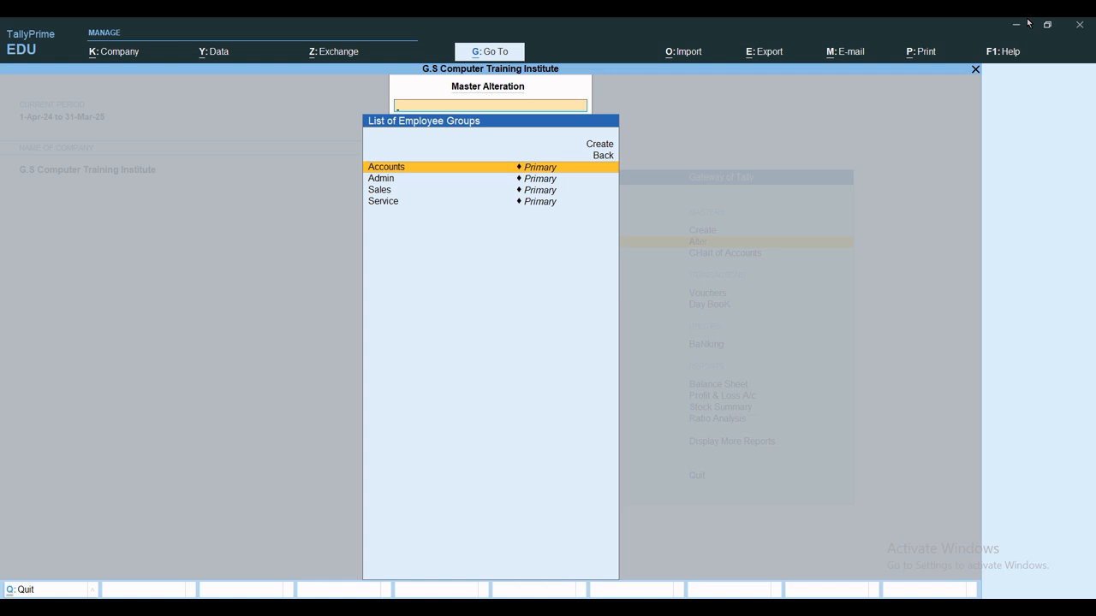
key(Escape)
key(Down)
key(Return)
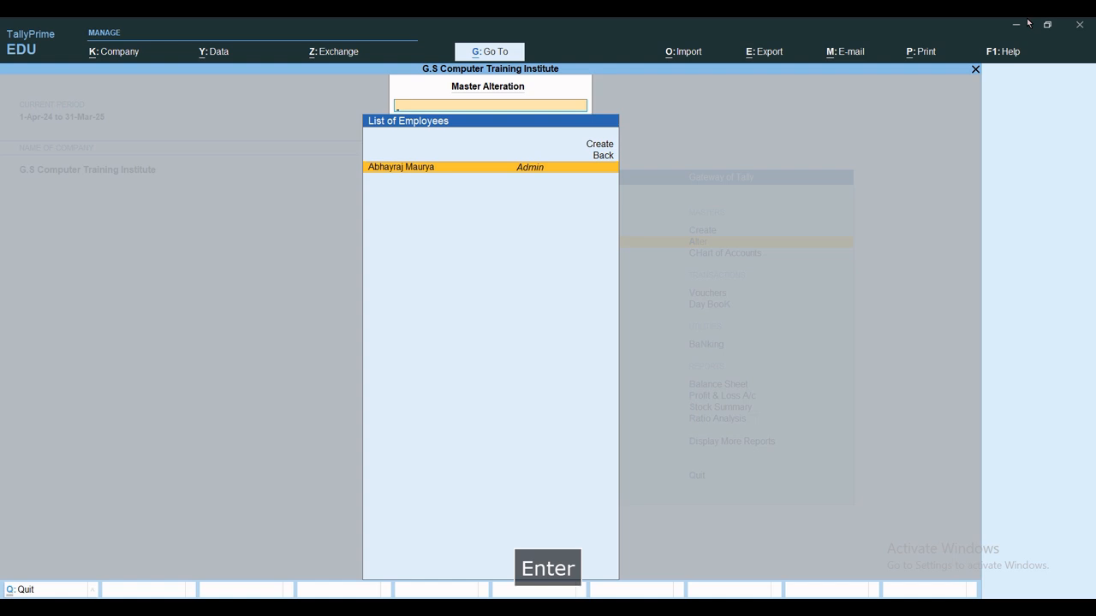
key(Return)
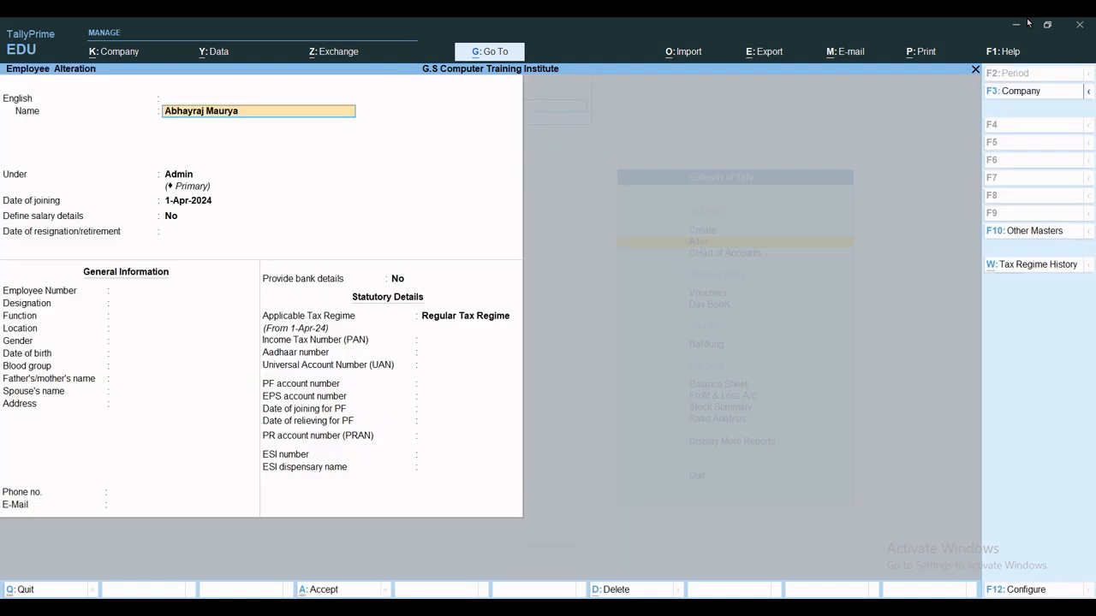
key(Escape)
key(Escape)
key(Escape)
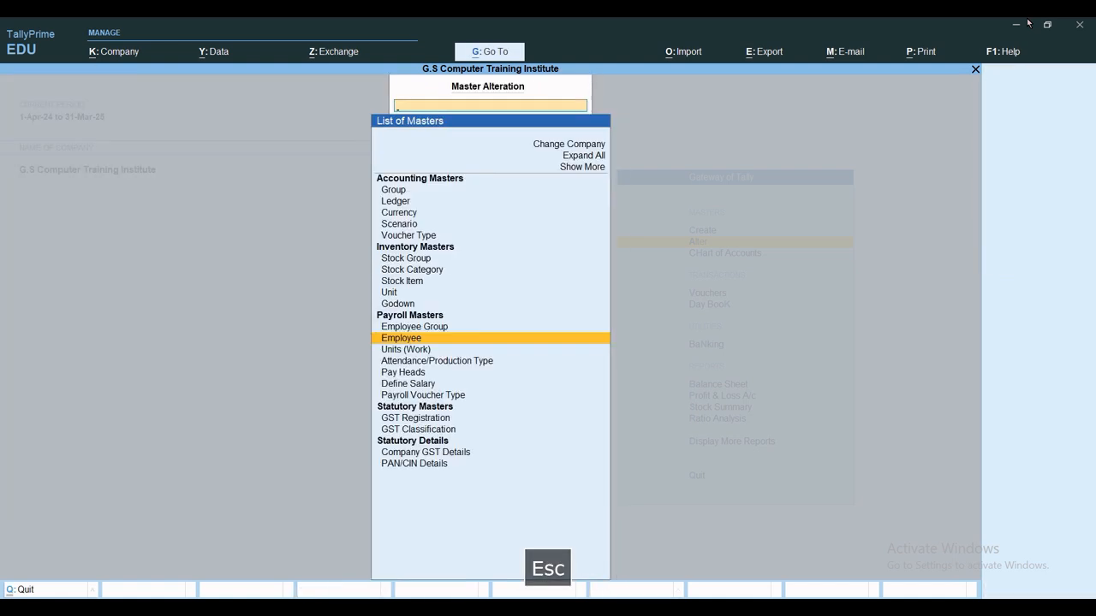
key(Down)
key(Return)
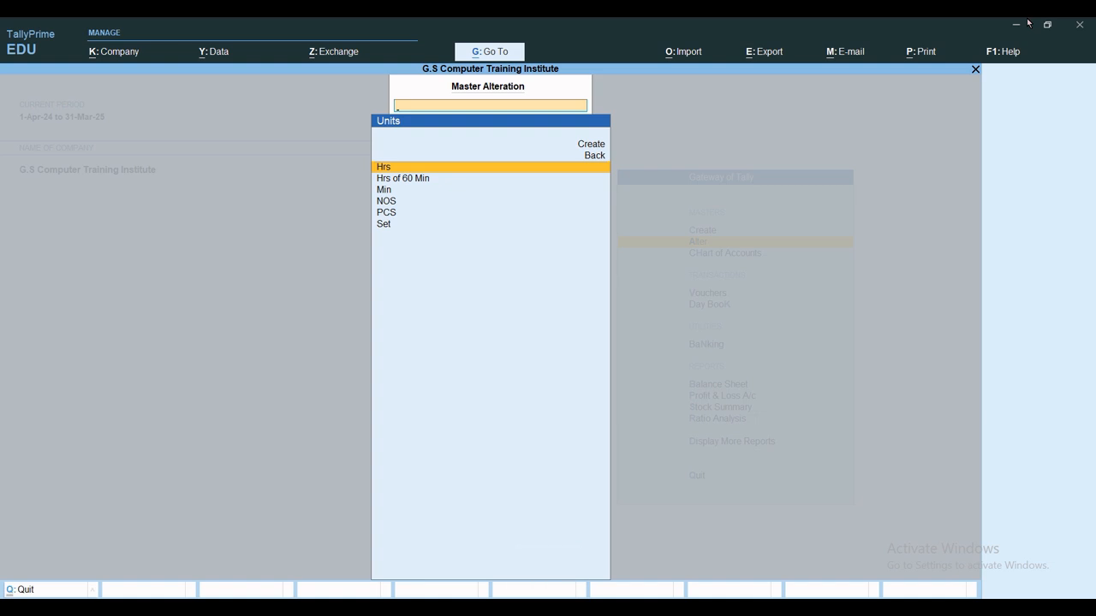
key(Escape)
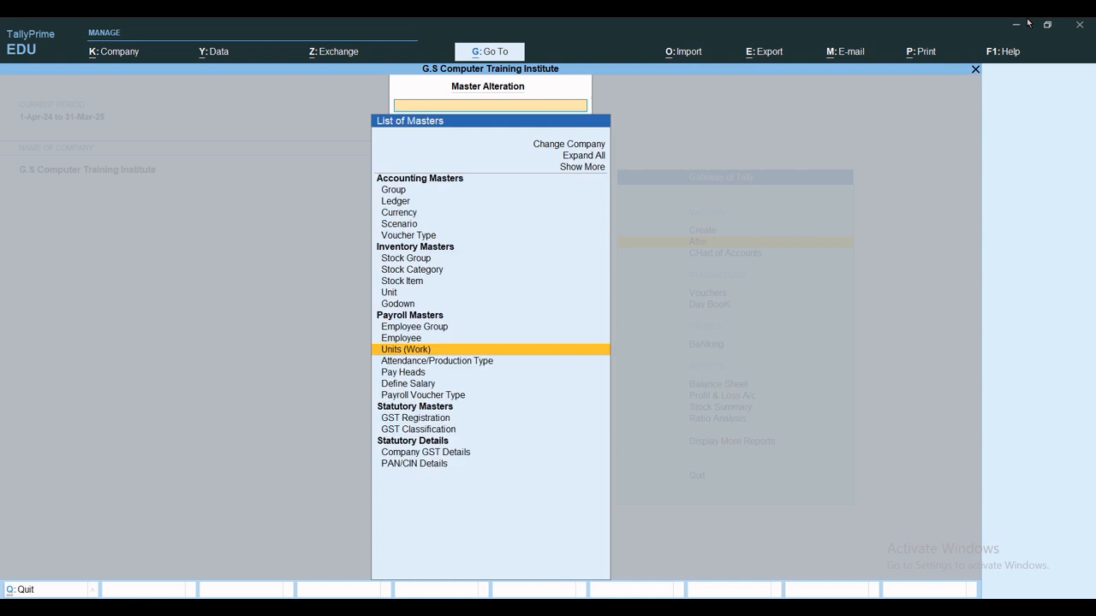
key(Down)
key(Return)
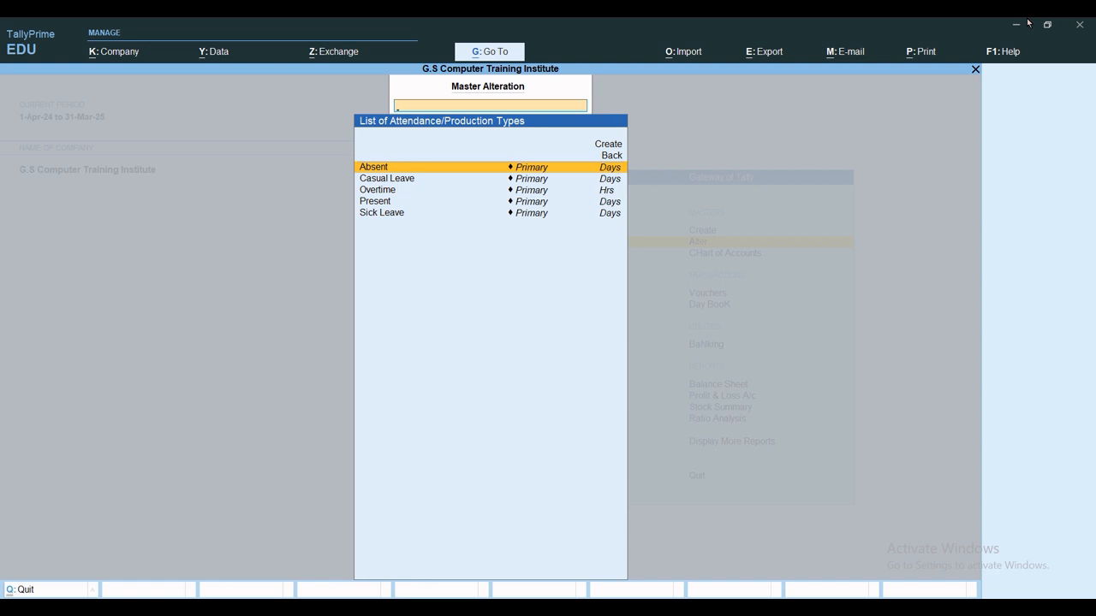
key(Escape)
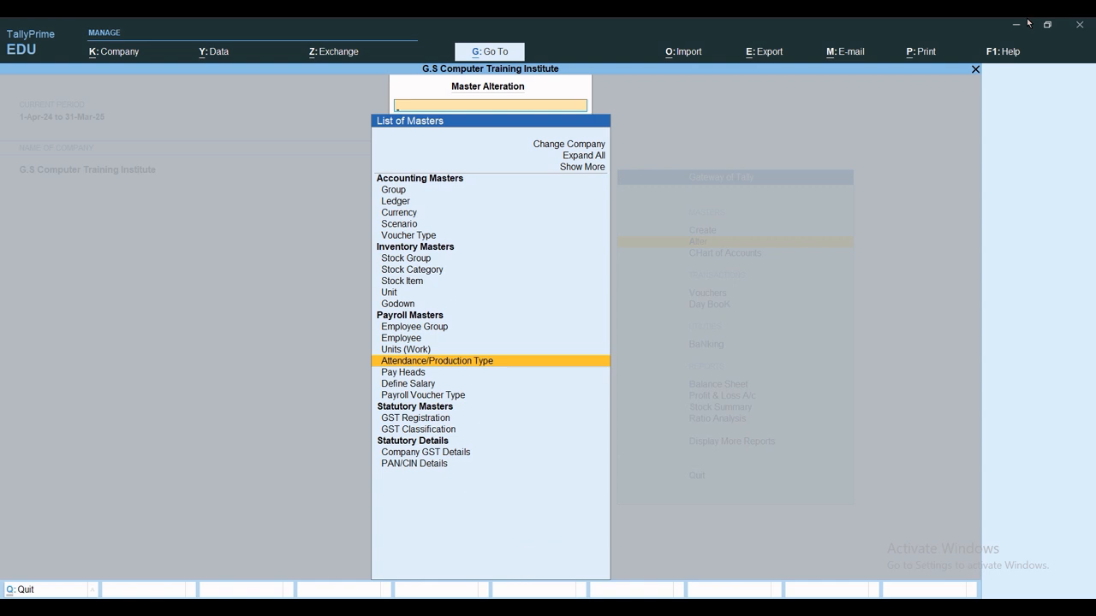
key(Down)
key(Return)
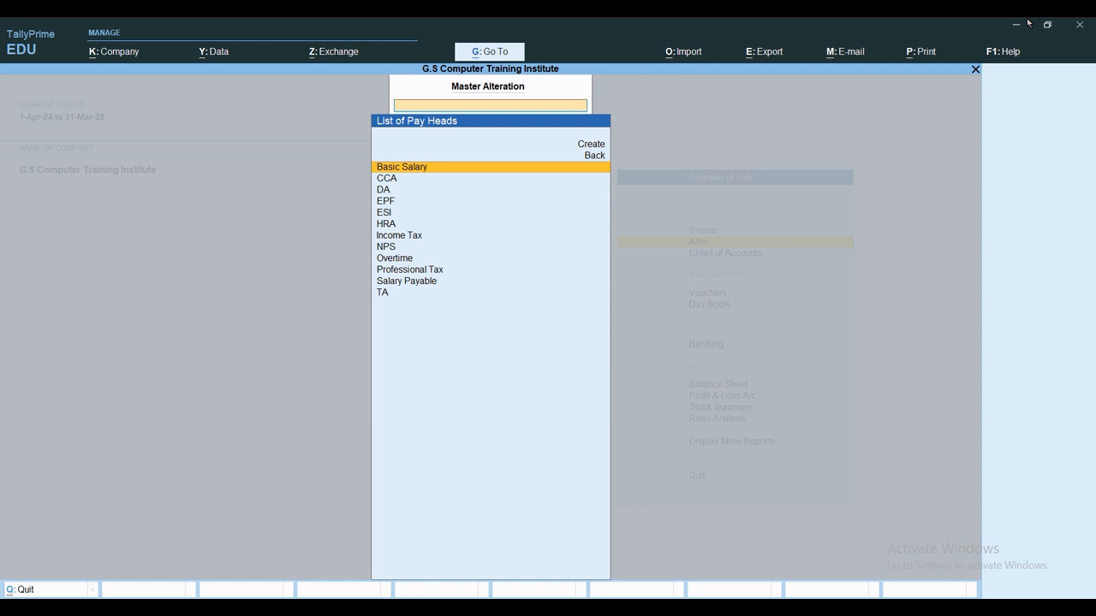
key(Escape)
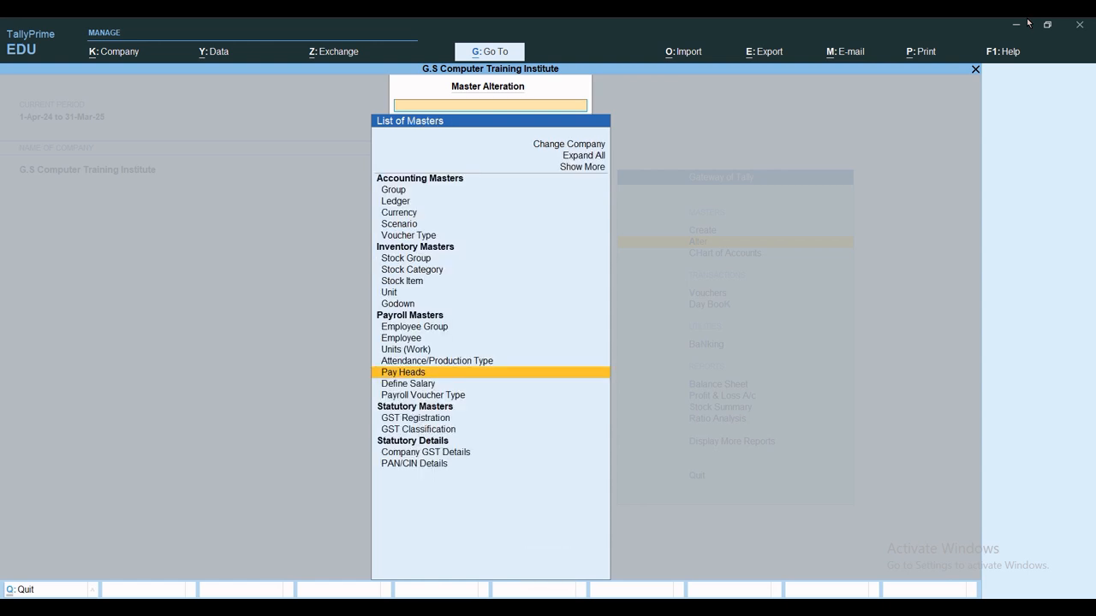
key(Down)
key(Return)
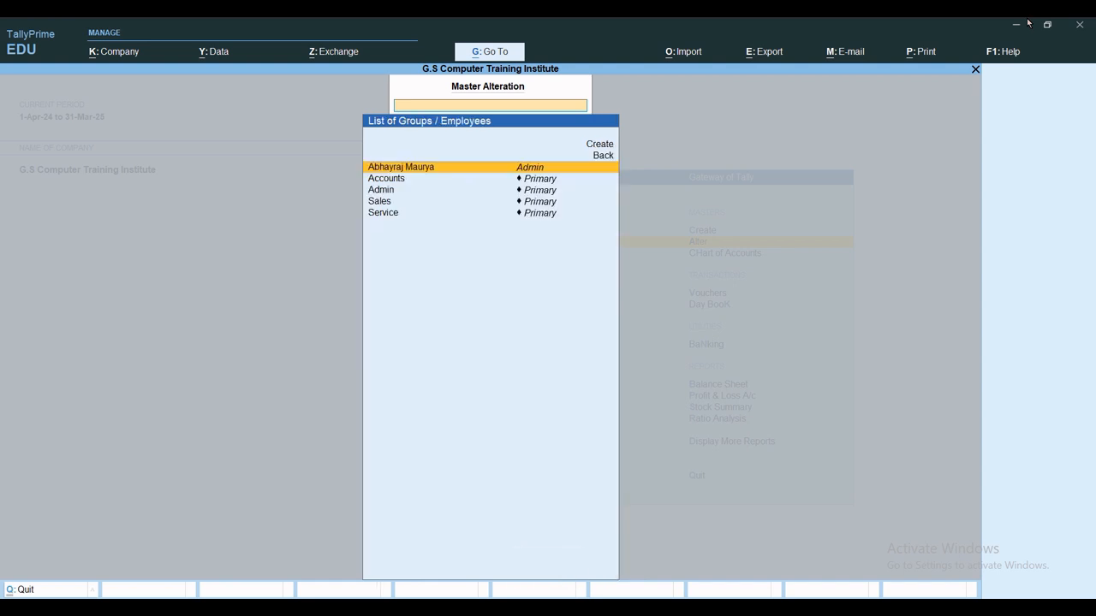
key(Return)
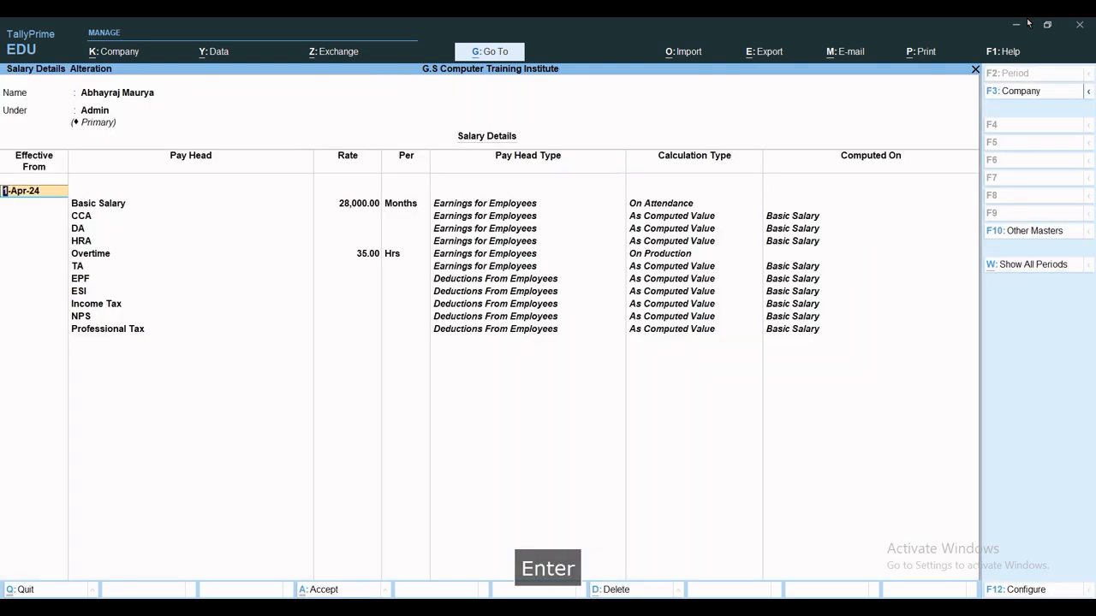
key(Escape)
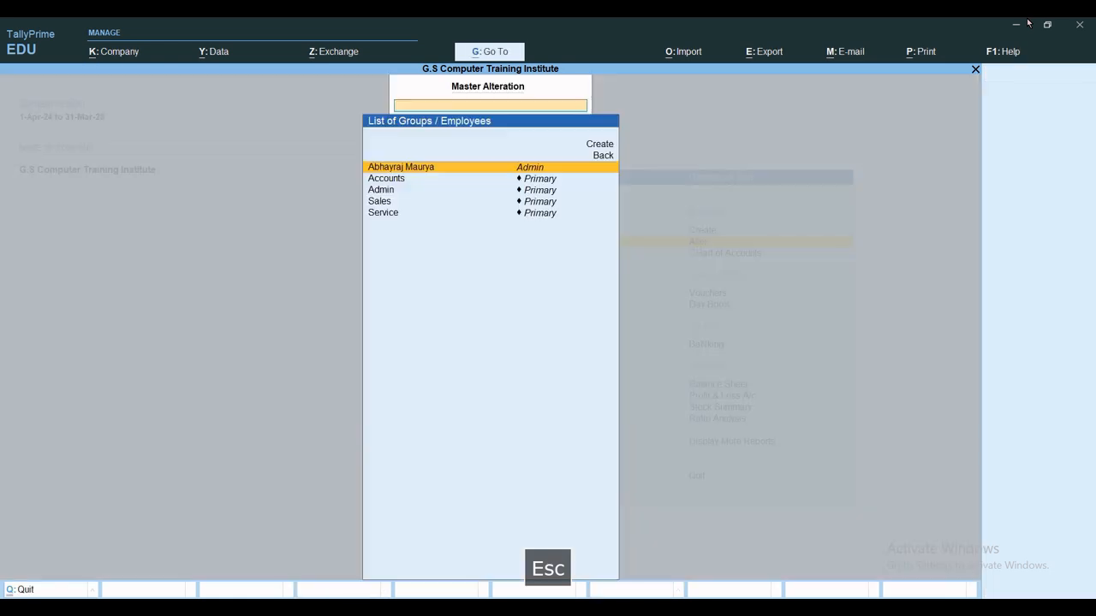
key(Escape)
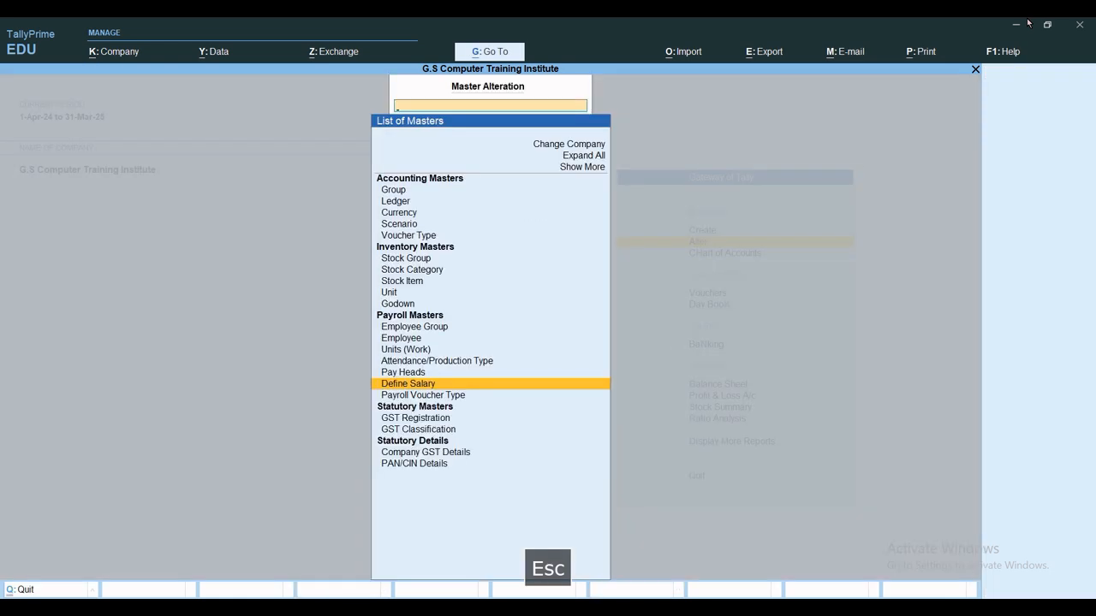
key(Down)
Check the Payroll Voucher Types list, then open the Employee Groups list for alteration.
key(Return)
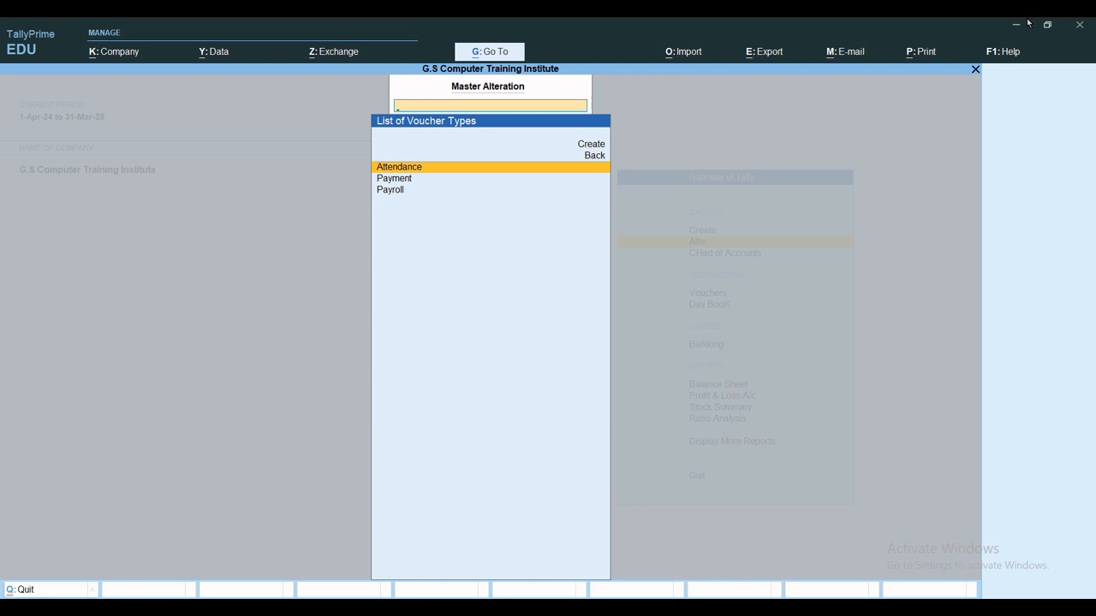
key(Escape)
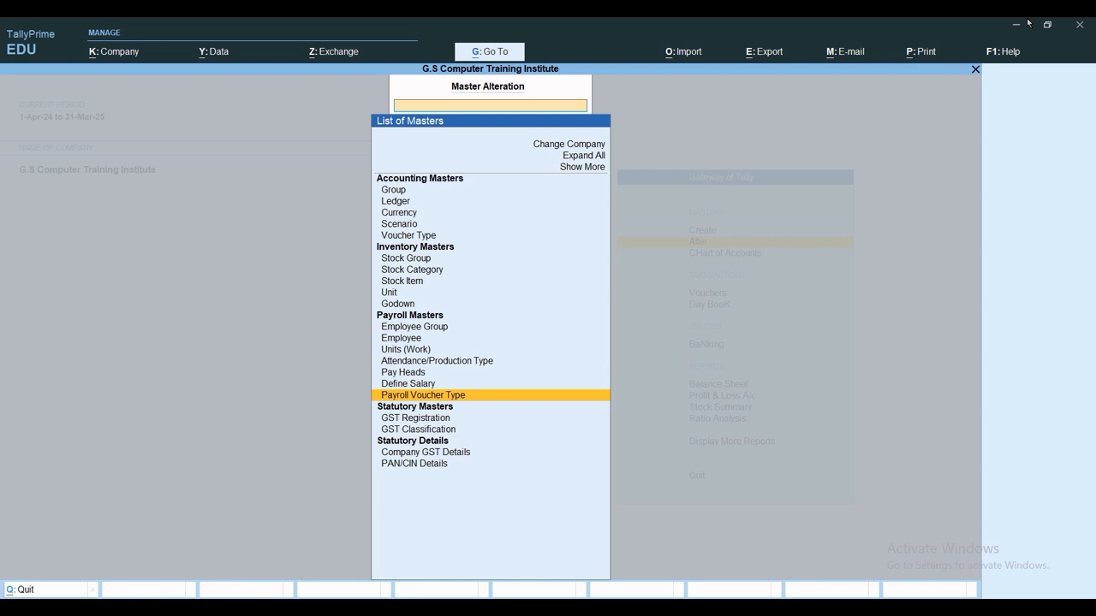
key(Up)
key(Up)
key(Up)
key(Up)
key(Up)
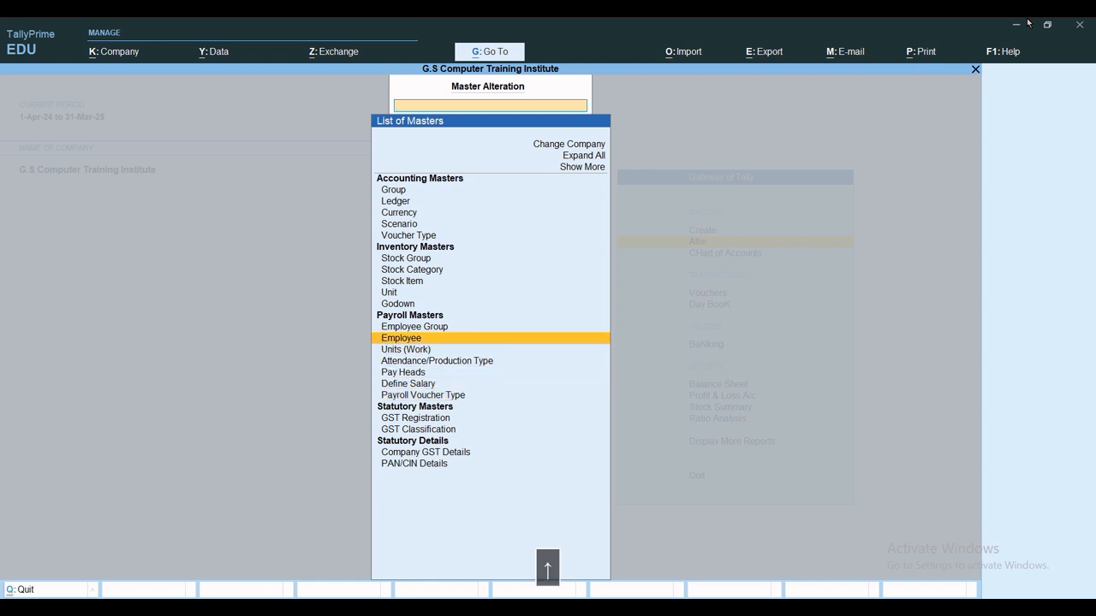
key(Up)
key(Return)
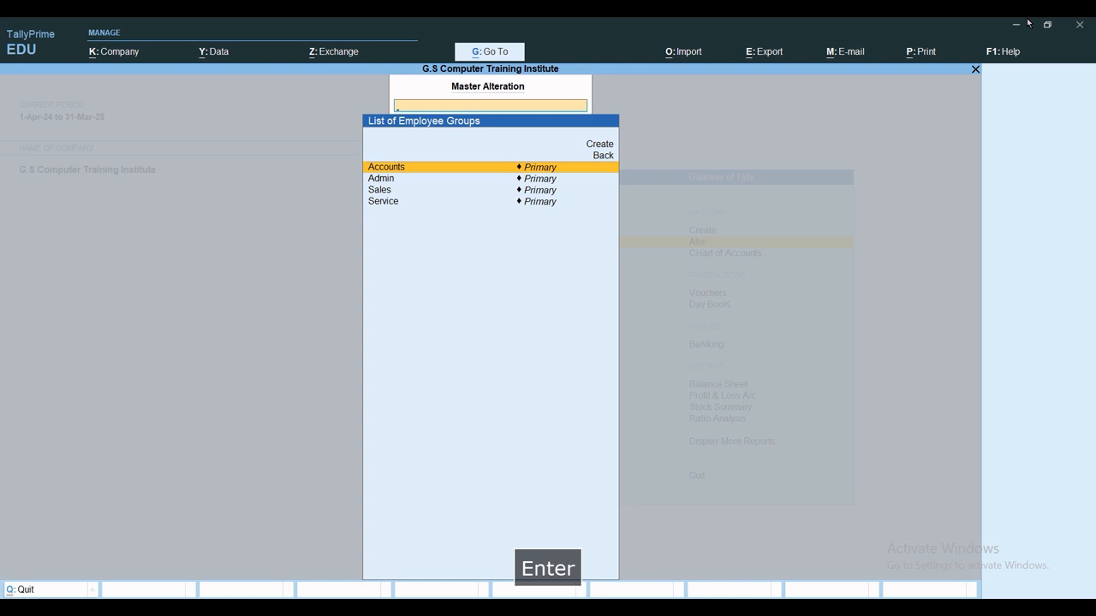
View the Accounts employee group, quit without changes, and back out to Gateway of Tally.
key(Return)
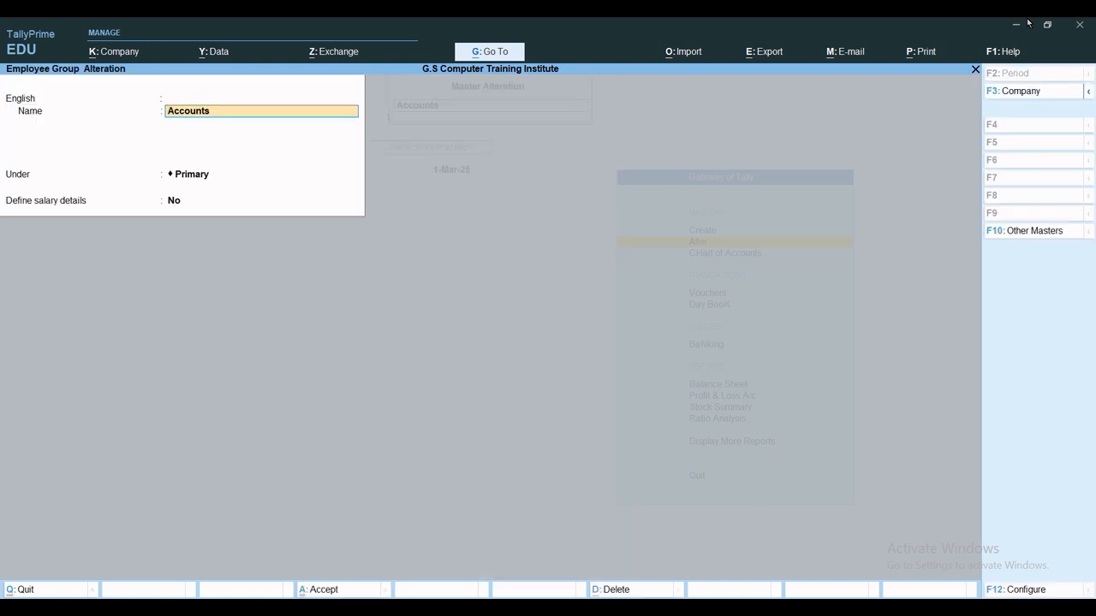
key(Escape)
key(Escape)
key(Escape)
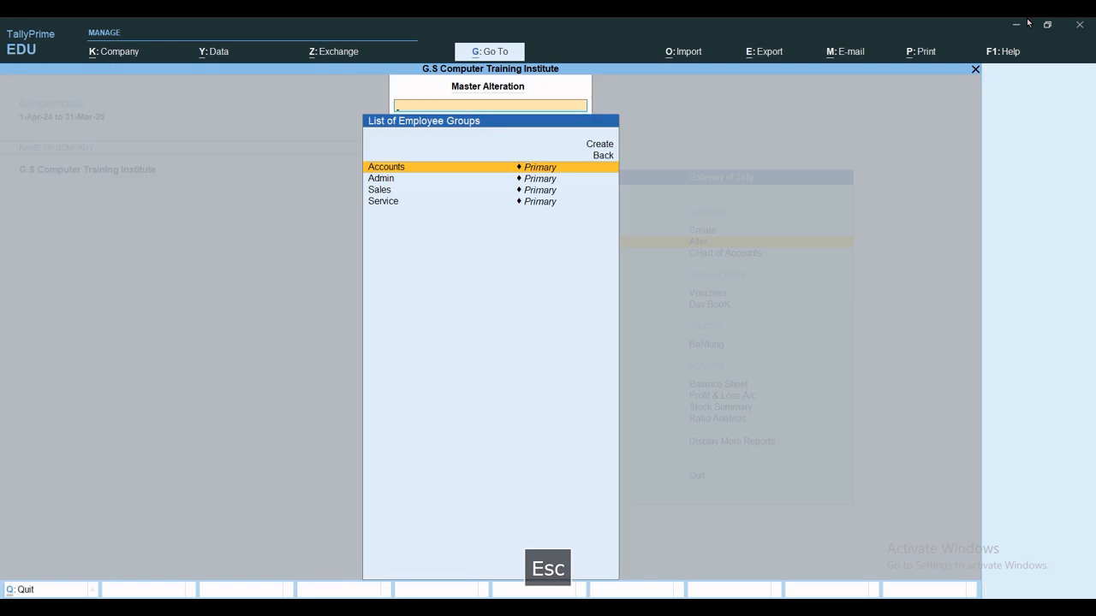
key(Escape)
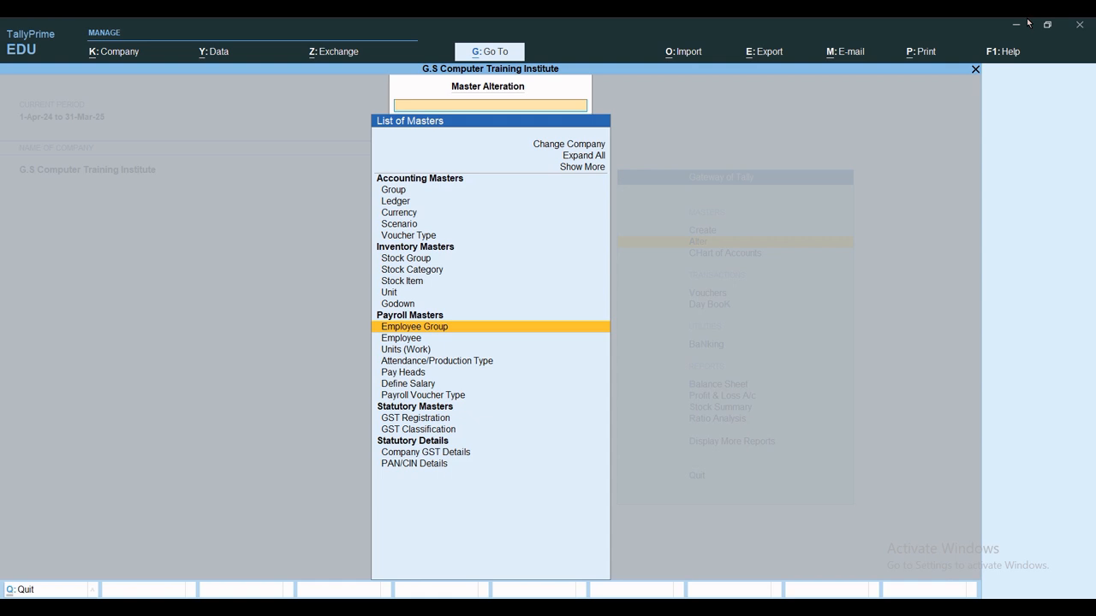
key(Escape)
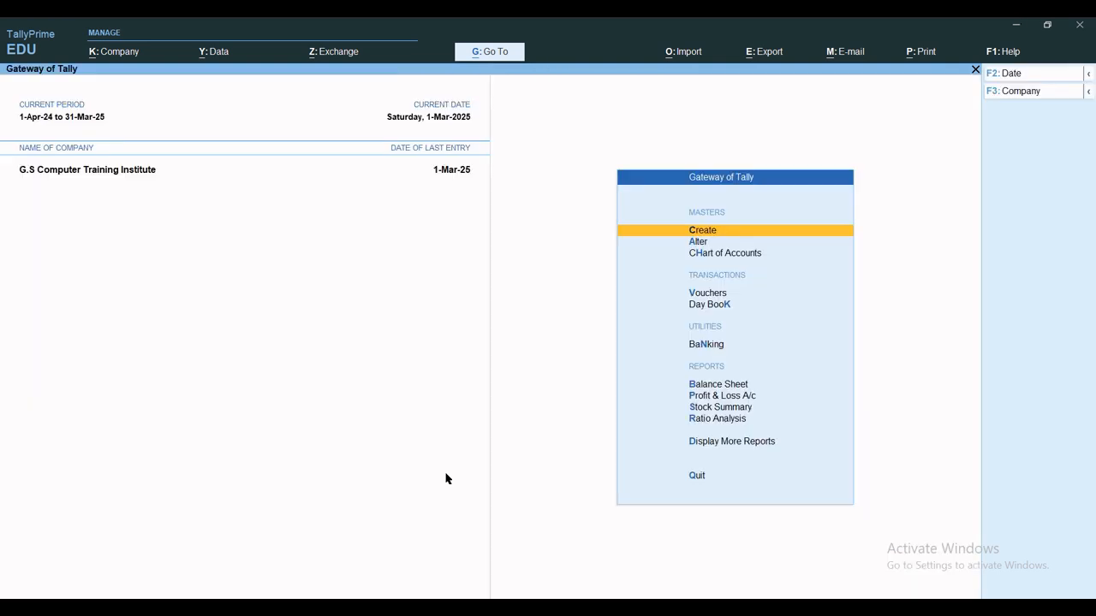
Start an Attendance voucher from Other Vouchers with inactive types shown, highlighting Create employee.
key(v)
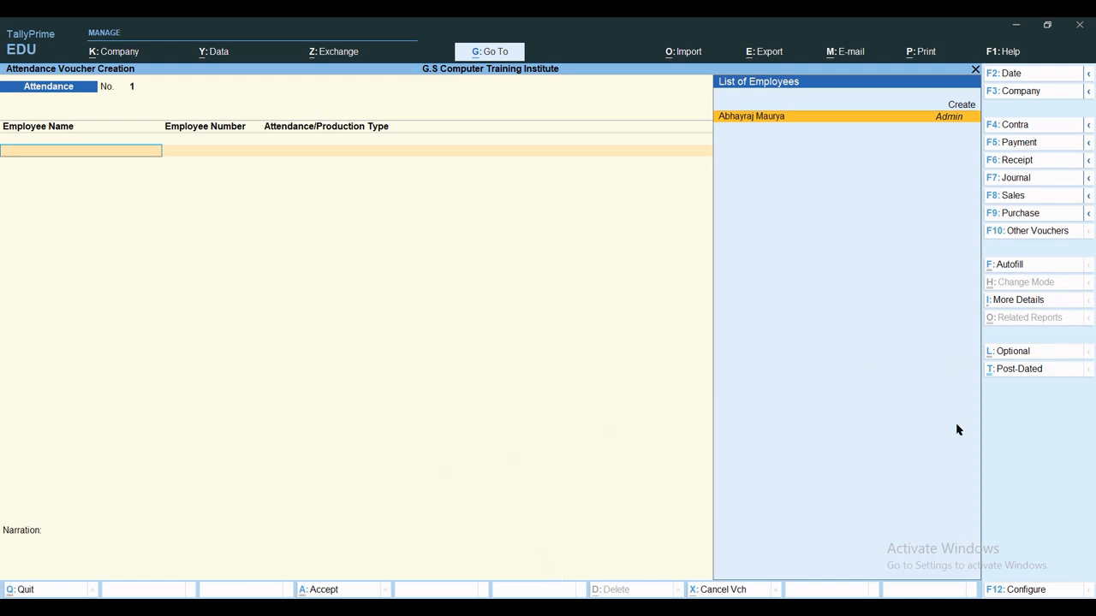
click(1021, 230)
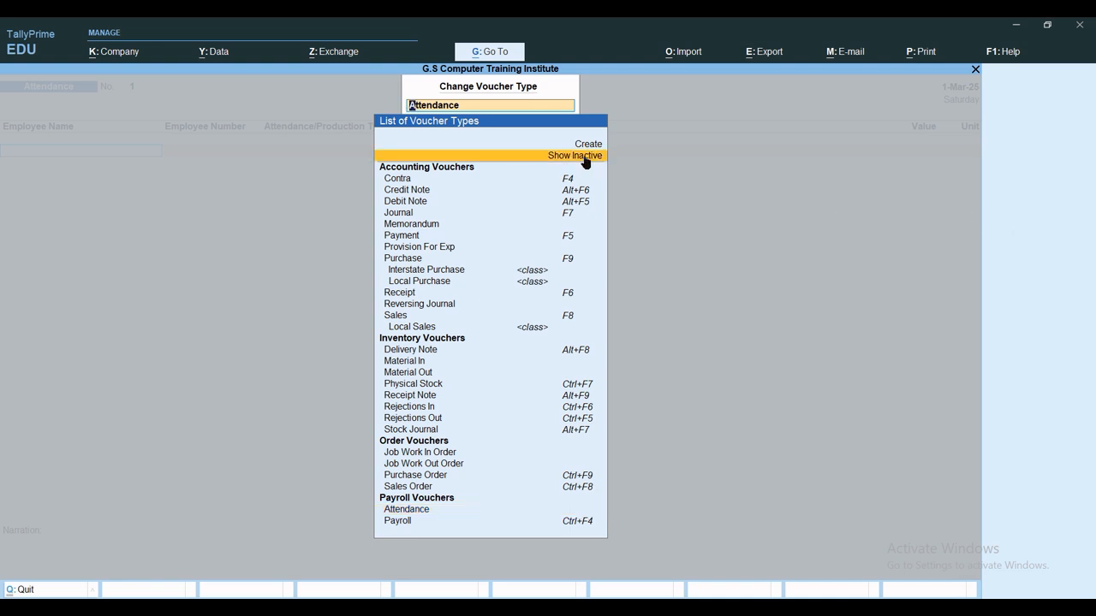
key(Return)
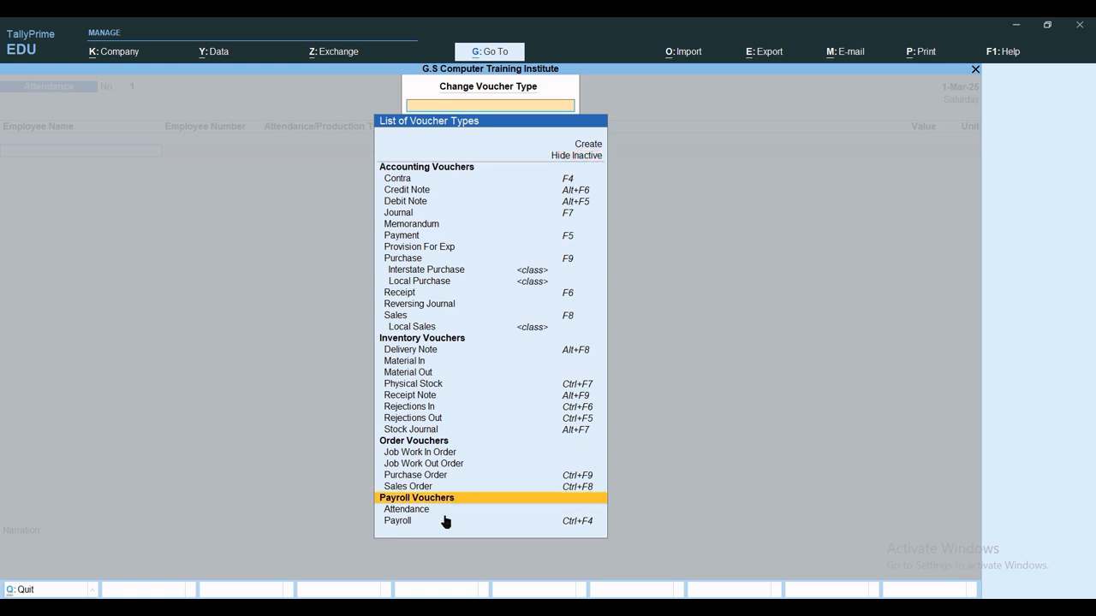
key(Down)
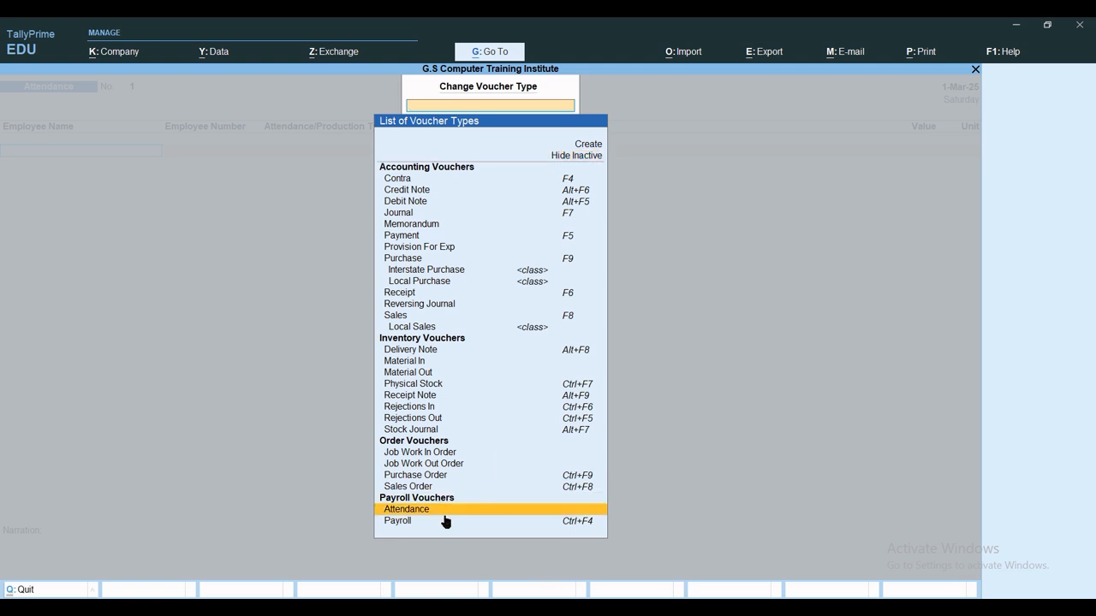
key(Return)
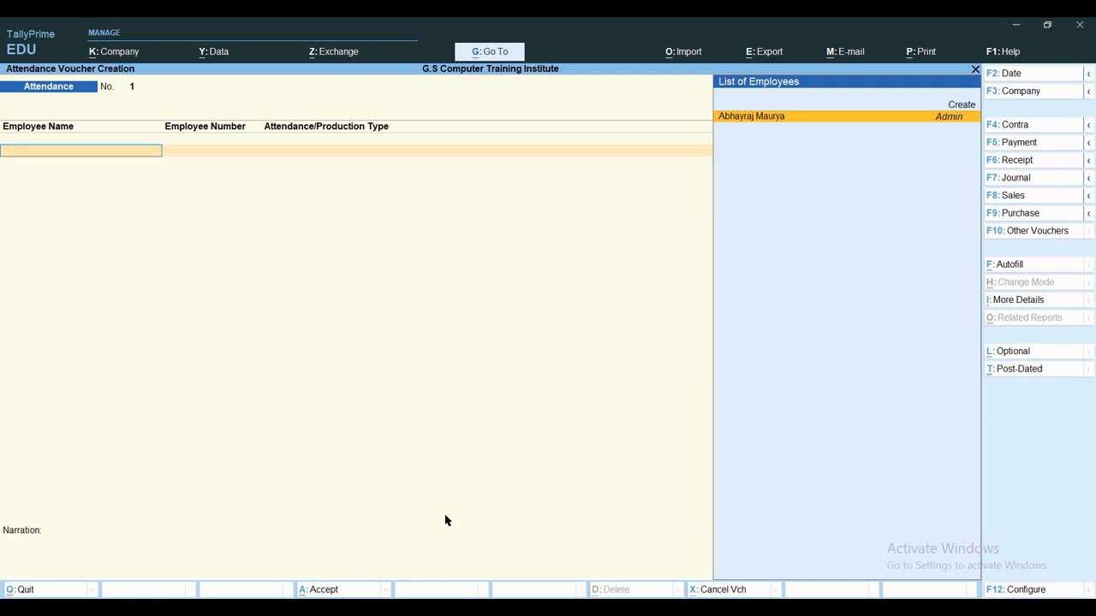
key(Up)
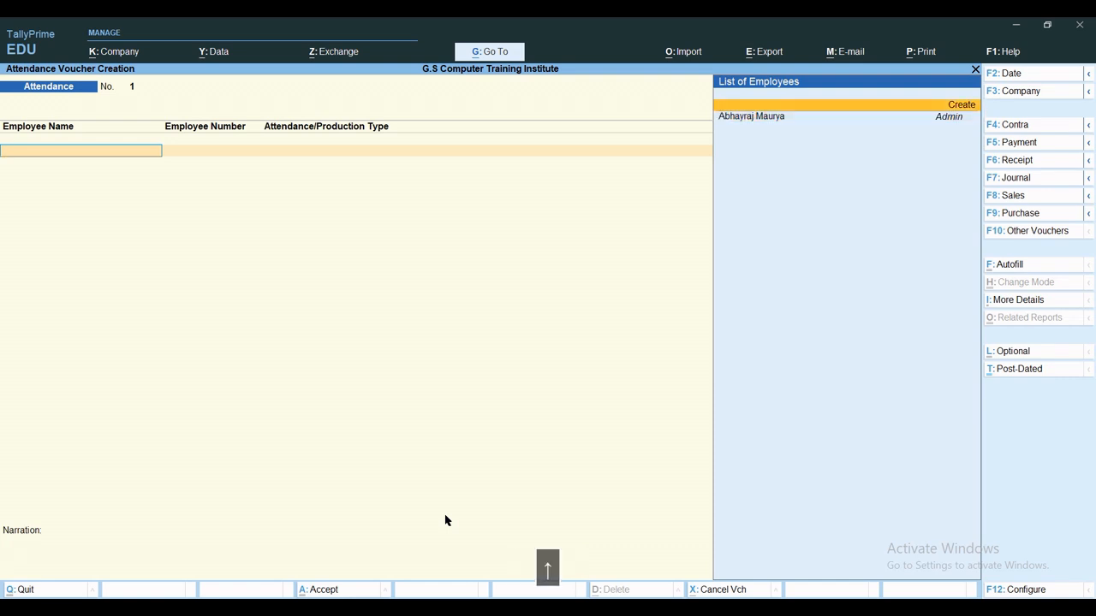
Create an employee from the voucher with their full name, under Accounts, with salary details enabled.
key(Return)
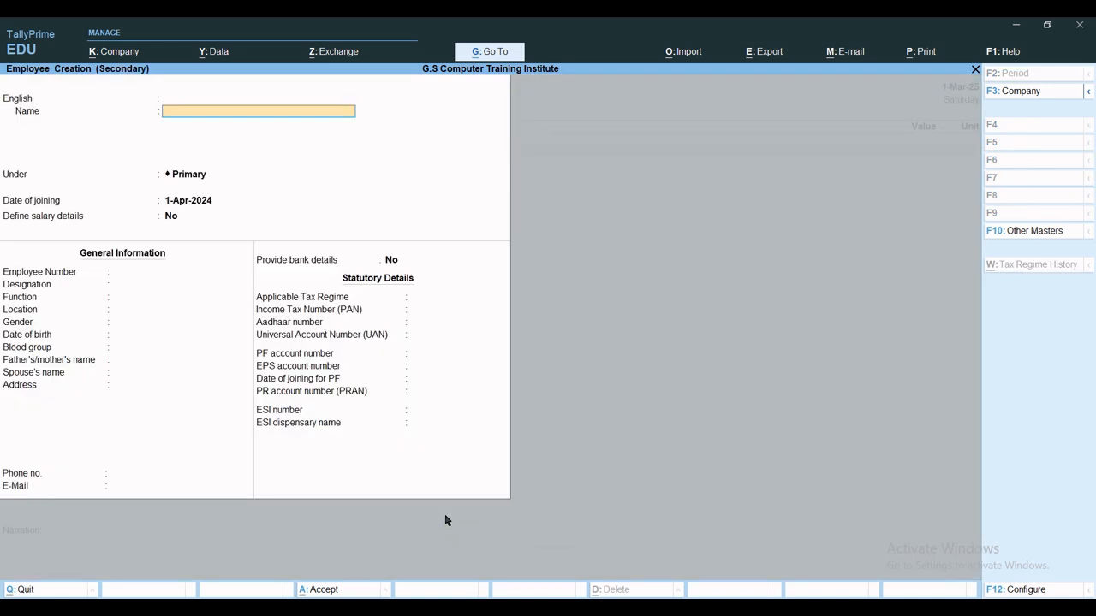
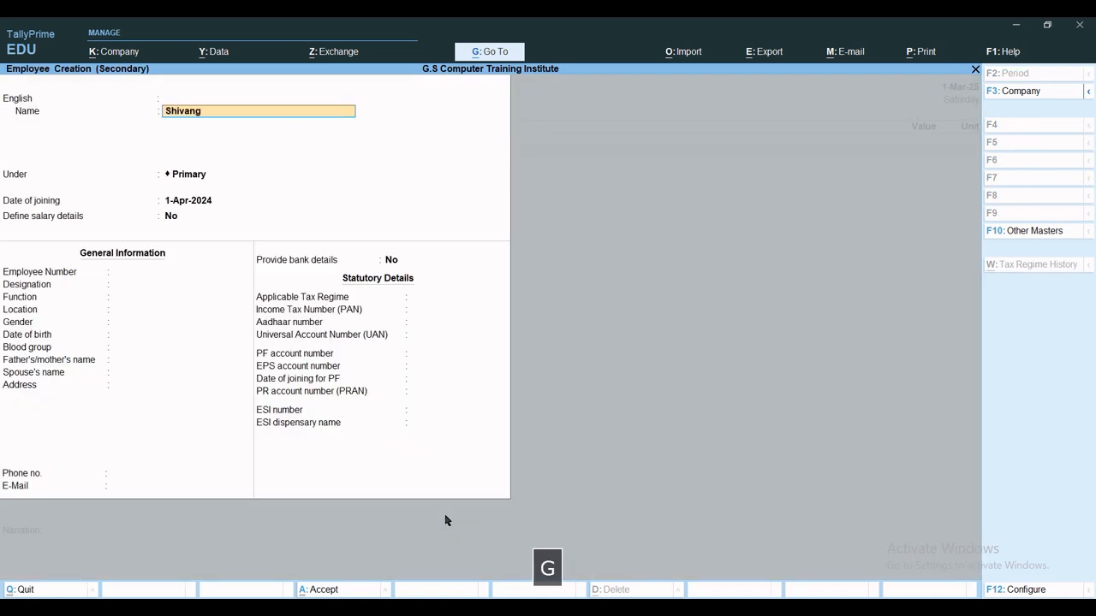
key(Return)
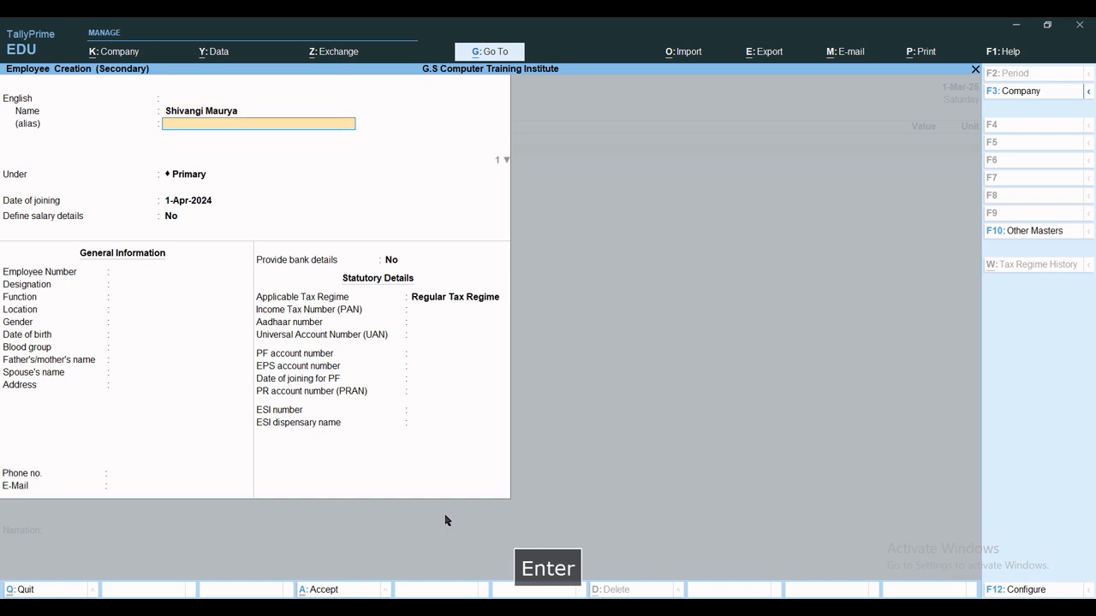
key(Return)
key(Return)
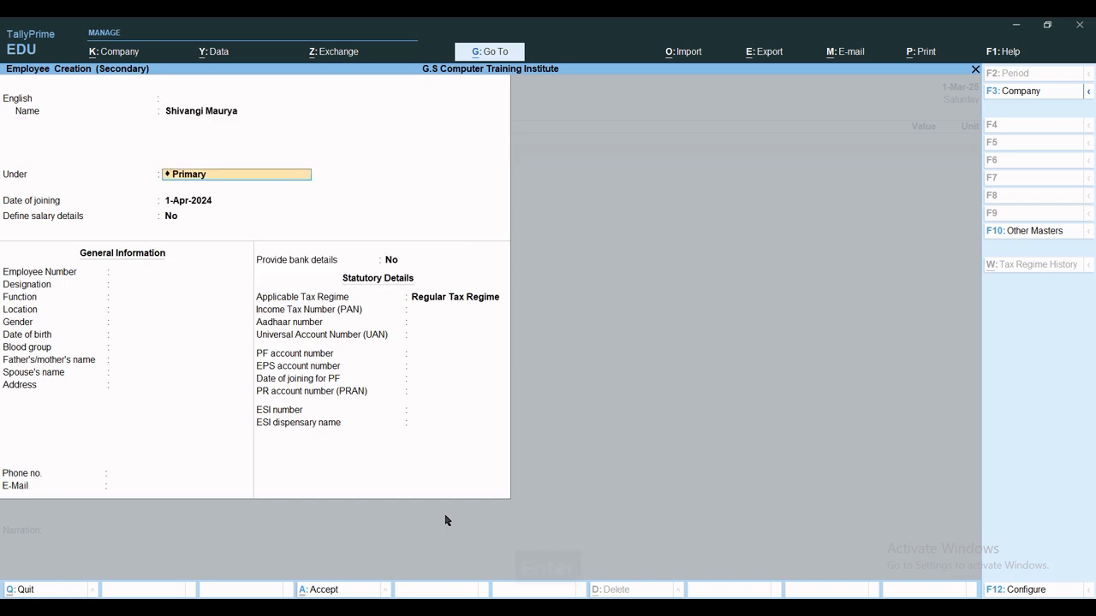
key(space)
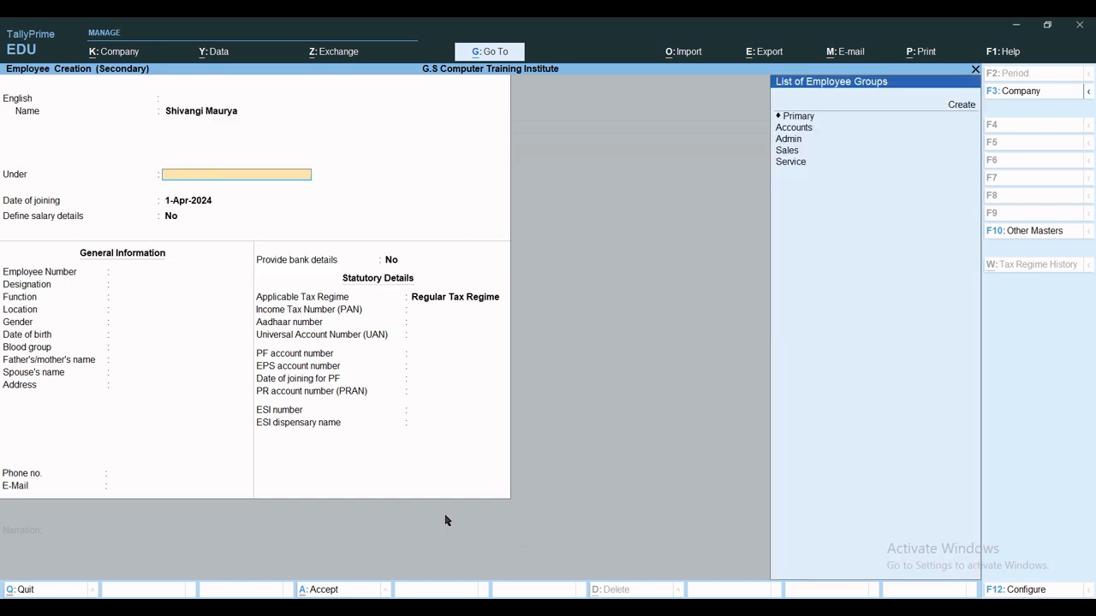
key(Down)
key(Down)
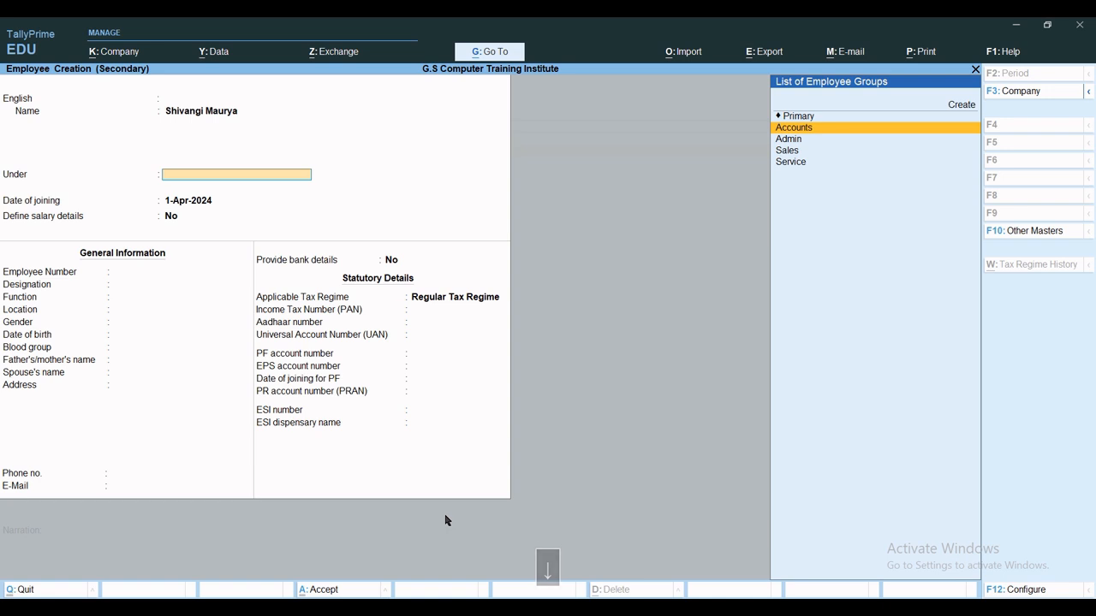
key(Return)
key(Return)
text(y)
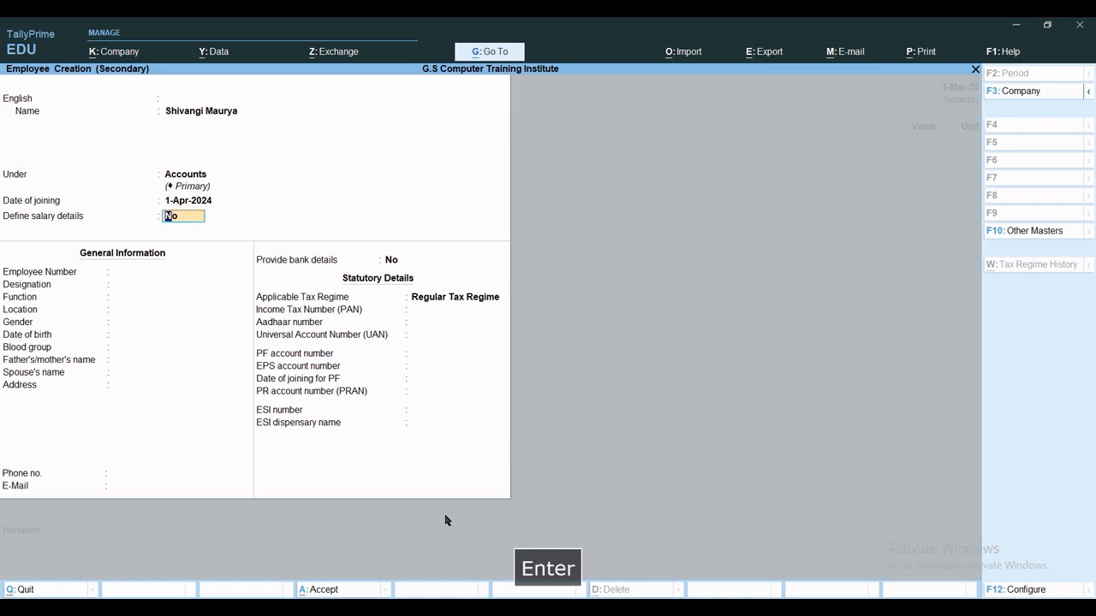
key(Return)
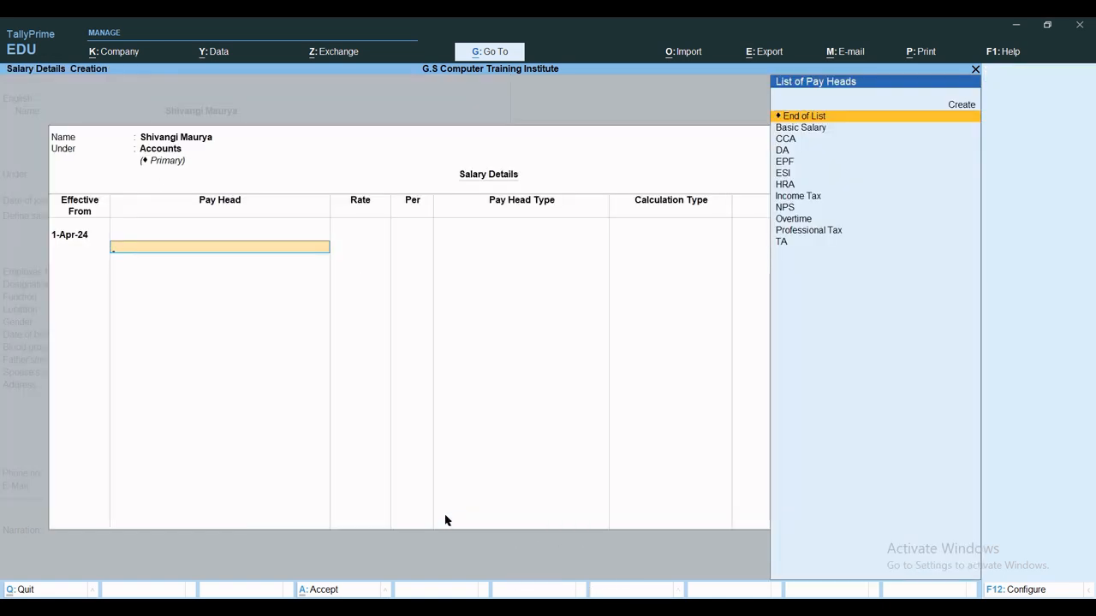
Add Basic Salary at a monthly rate of 32,000.
key(Down)
key(Return)
text(32000)
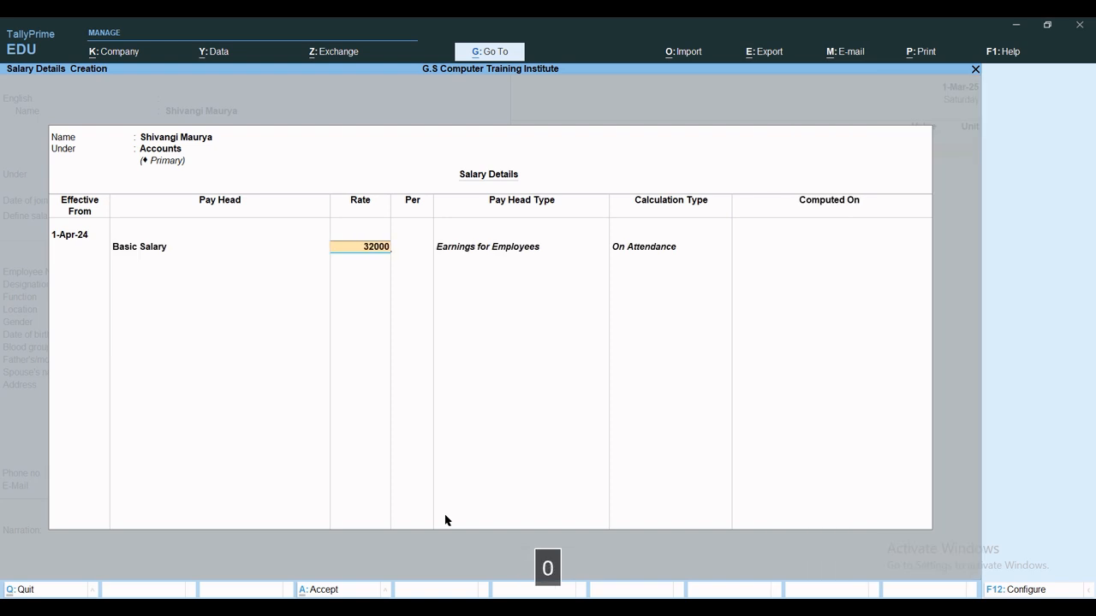
key(Return)
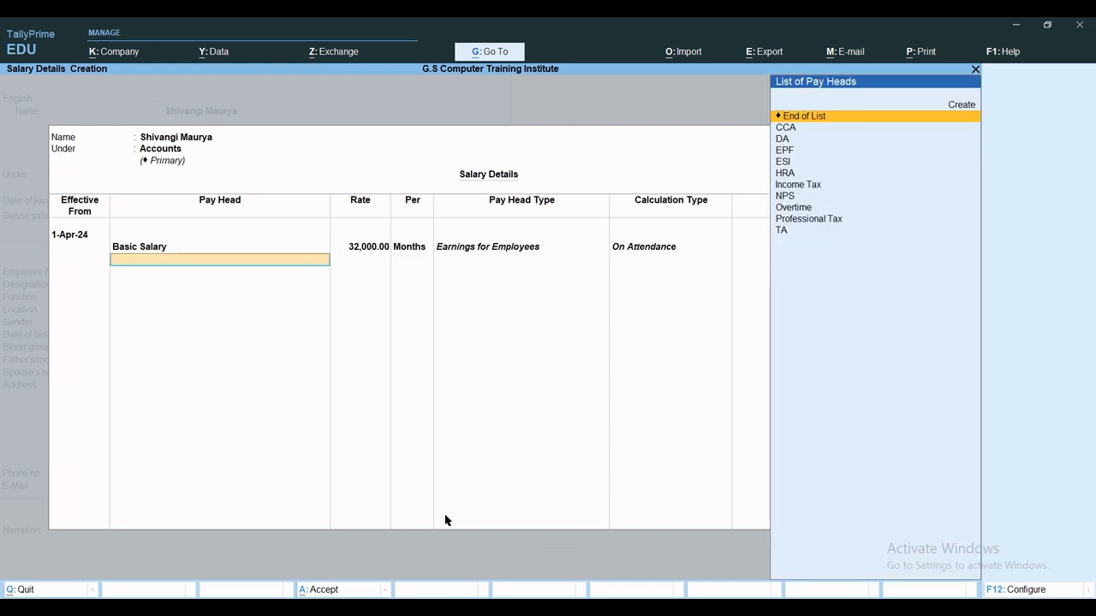
Add CCA, DA, EPF, ESI, HRA, Income Tax, NPS, Professional Tax and TA pay heads.
key(Down)
key(Return)
key(Down)
key(Return)
key(Down)
key(Return)
key(Down)
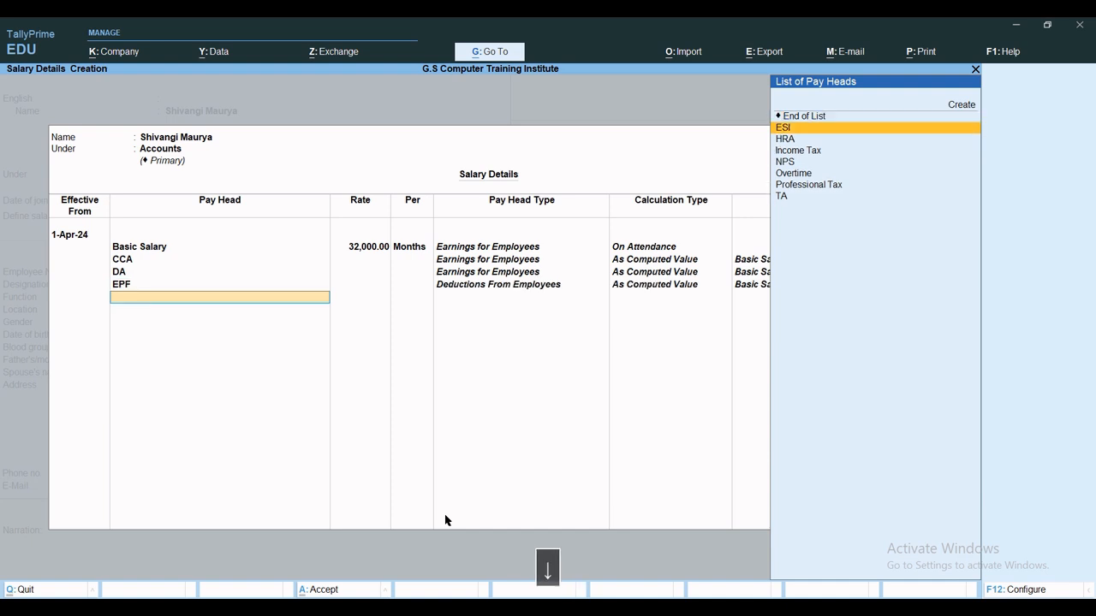
key(Return)
key(Down)
key(Return)
key(Down)
key(Return)
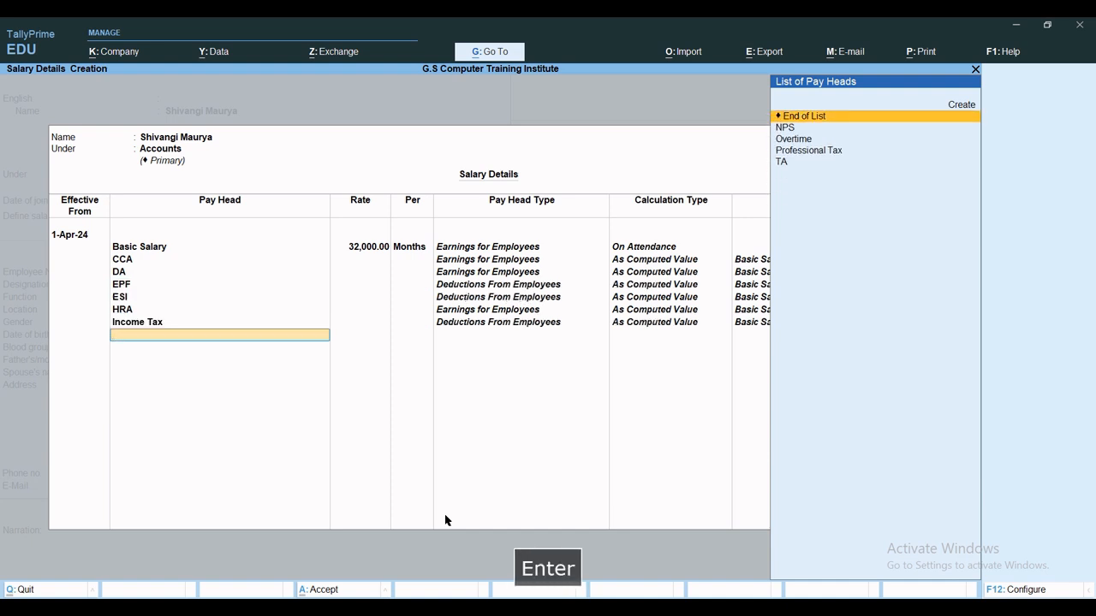
key(Down)
key(Return)
key(Down)
key(Down)
key(Return)
key(Down)
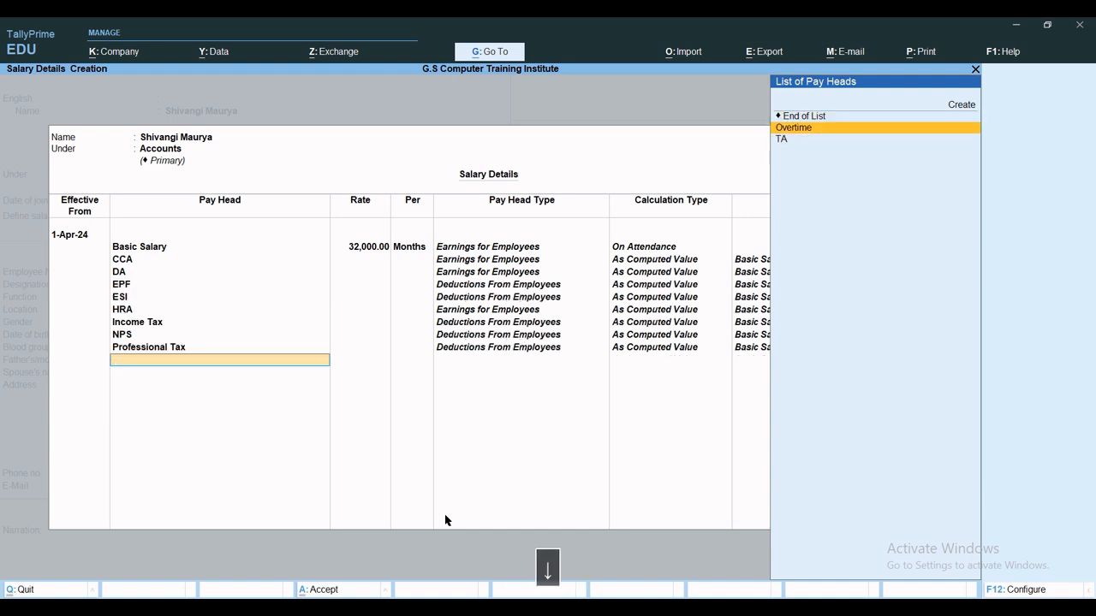
Add Overtime at 65 per hour, then save the salary details and the employee.
key(Down)
key(Return)
key(Down)
key(Return)
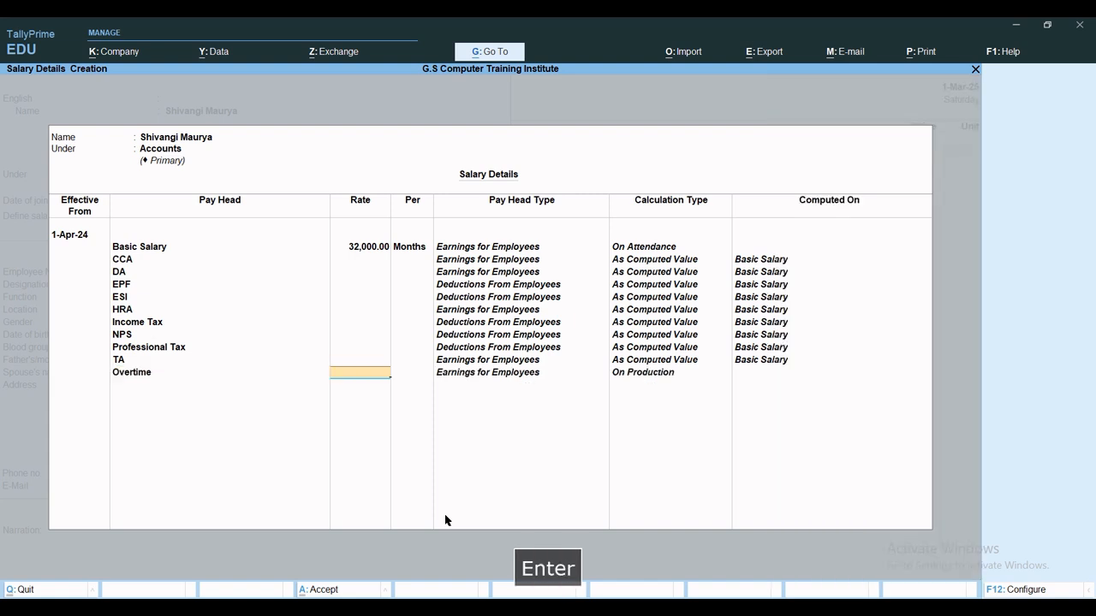
text(65)
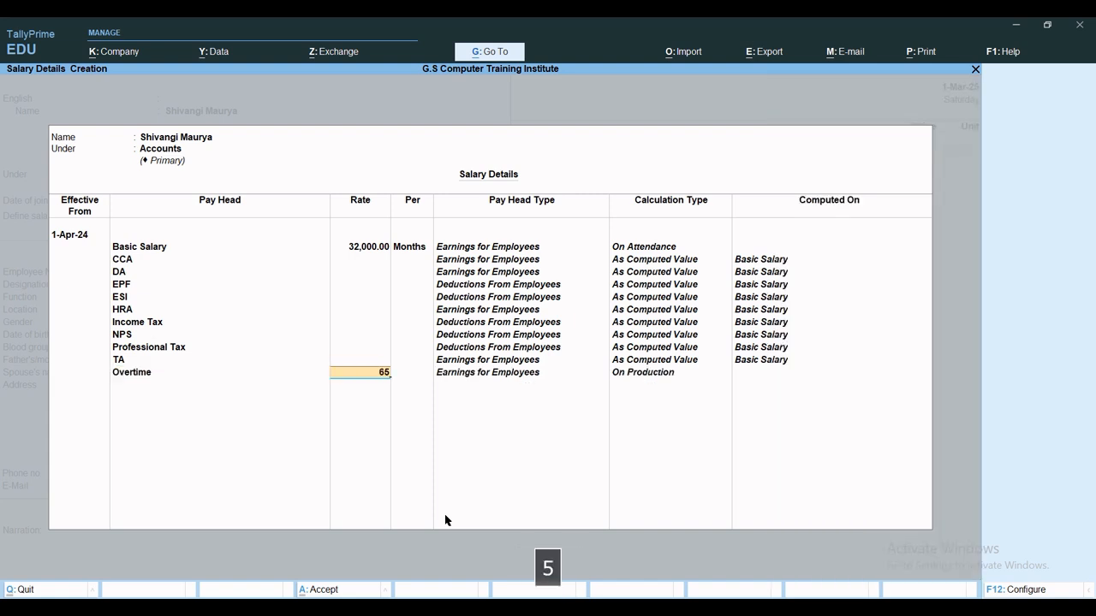
key(Return)
key(Return)
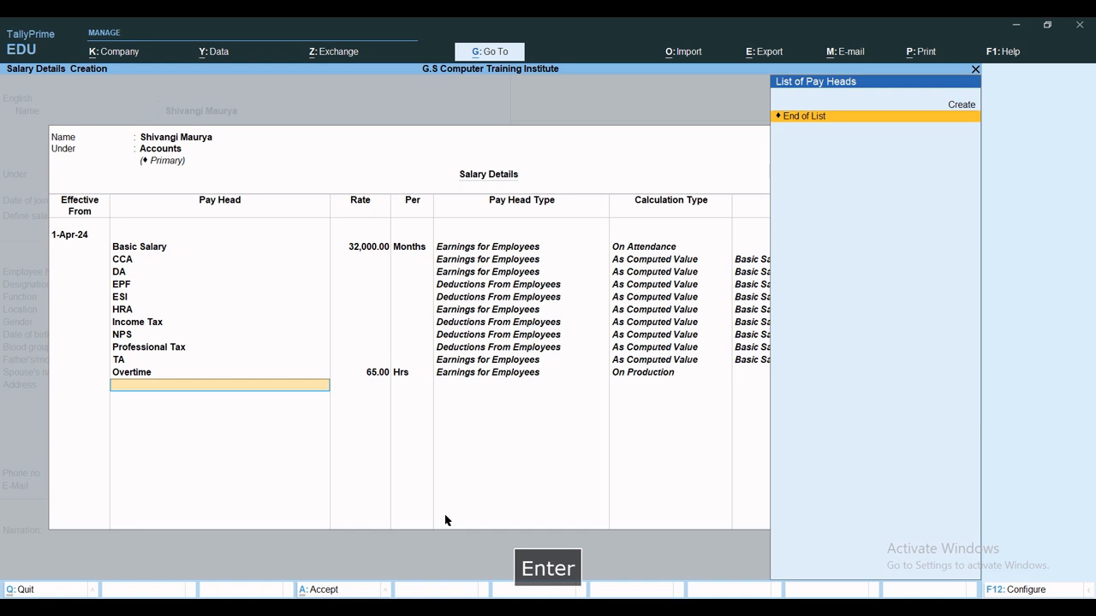
key(Return)
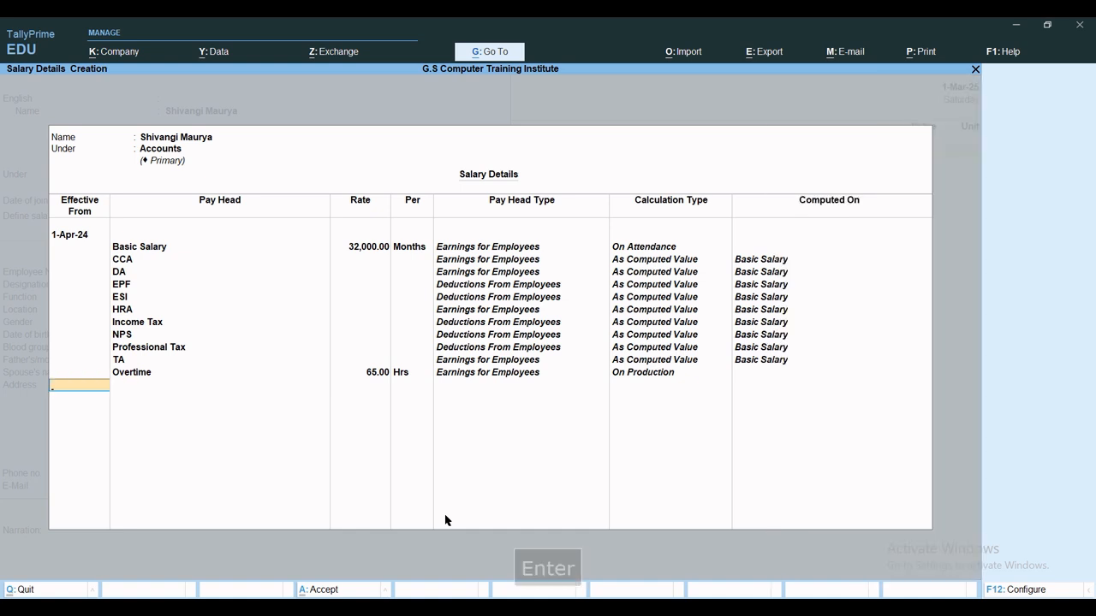
key(ctrl+a)
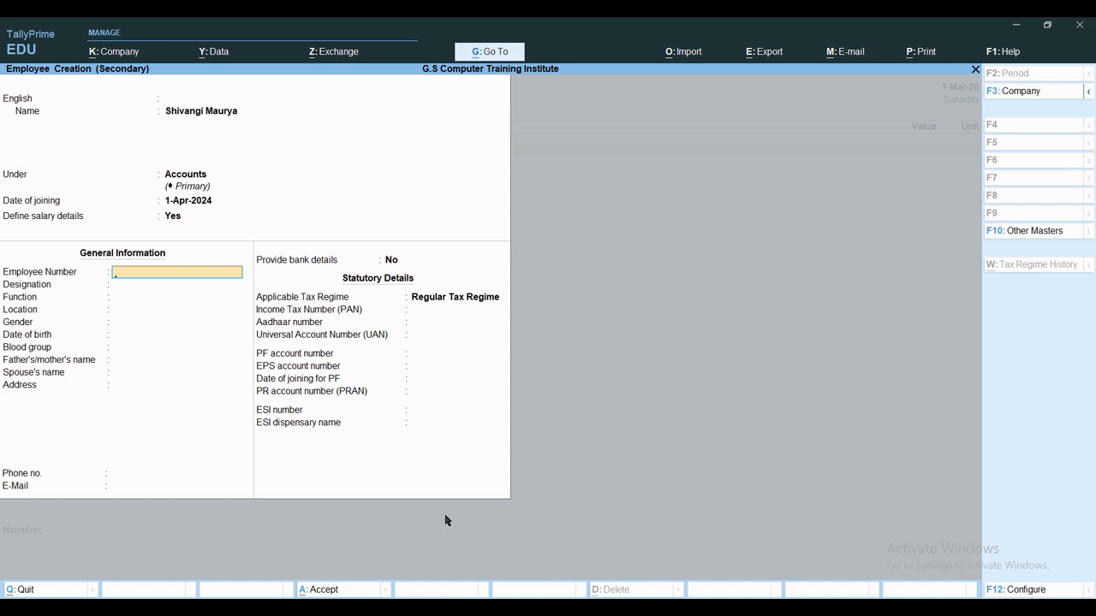
key(ctrl+a)
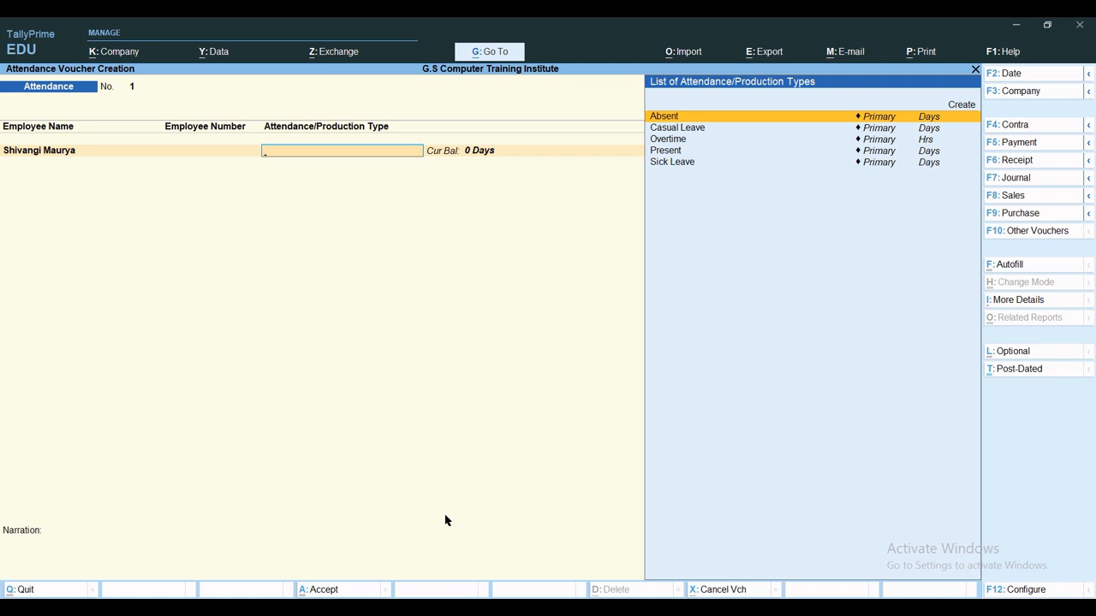
From the attendance voucher, start creating another employee and enter their full name.
key(Down)
key(Down)
key(Down)
key(Down)
key(Up)
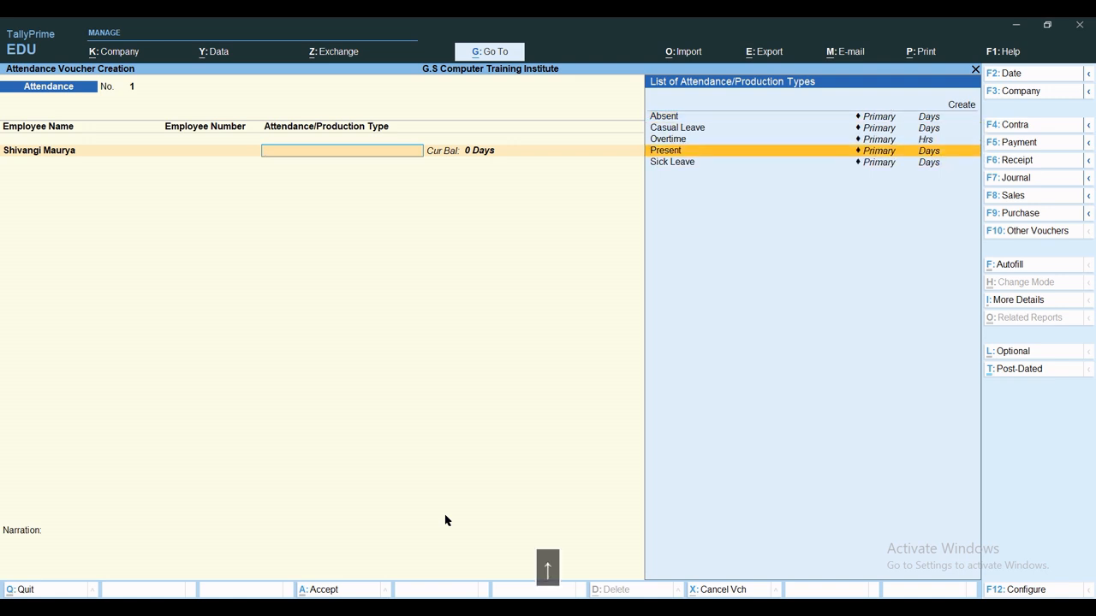
key(BackSpace)
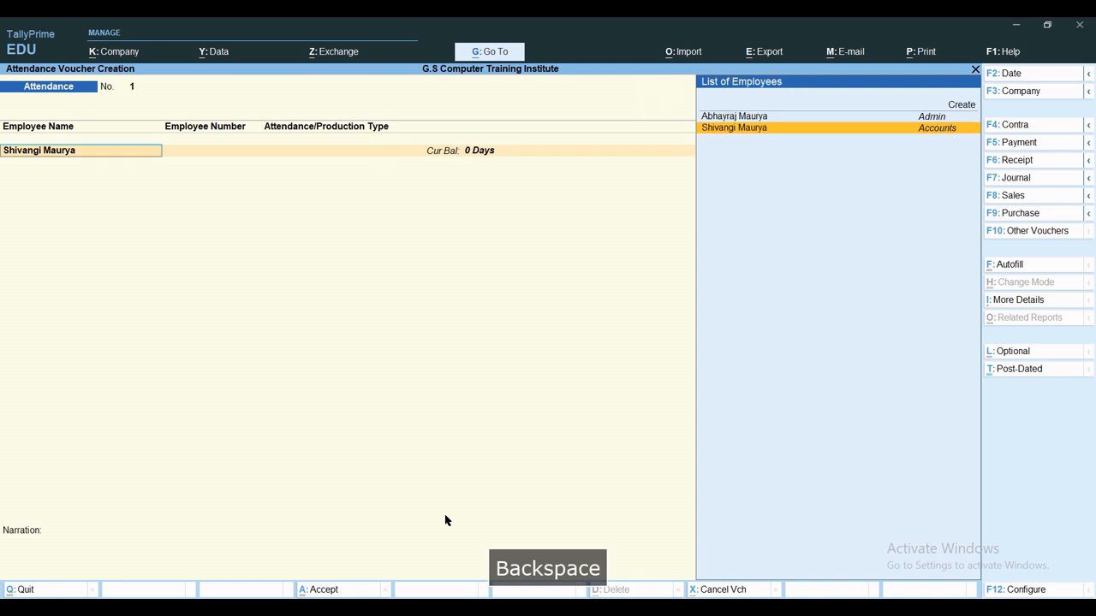
key(Up)
key(Up)
key(Return)
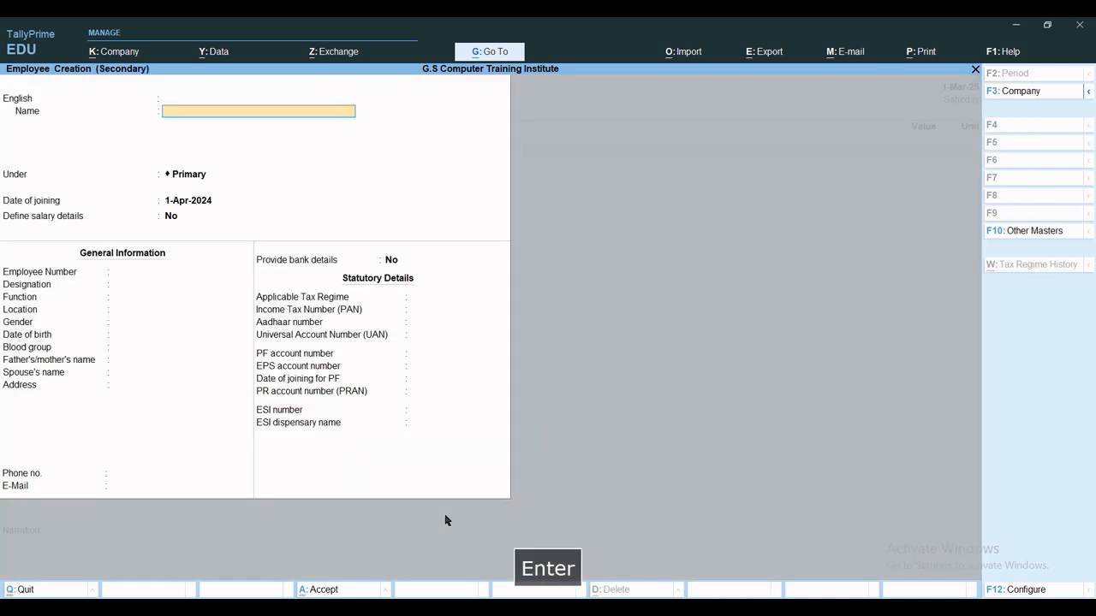
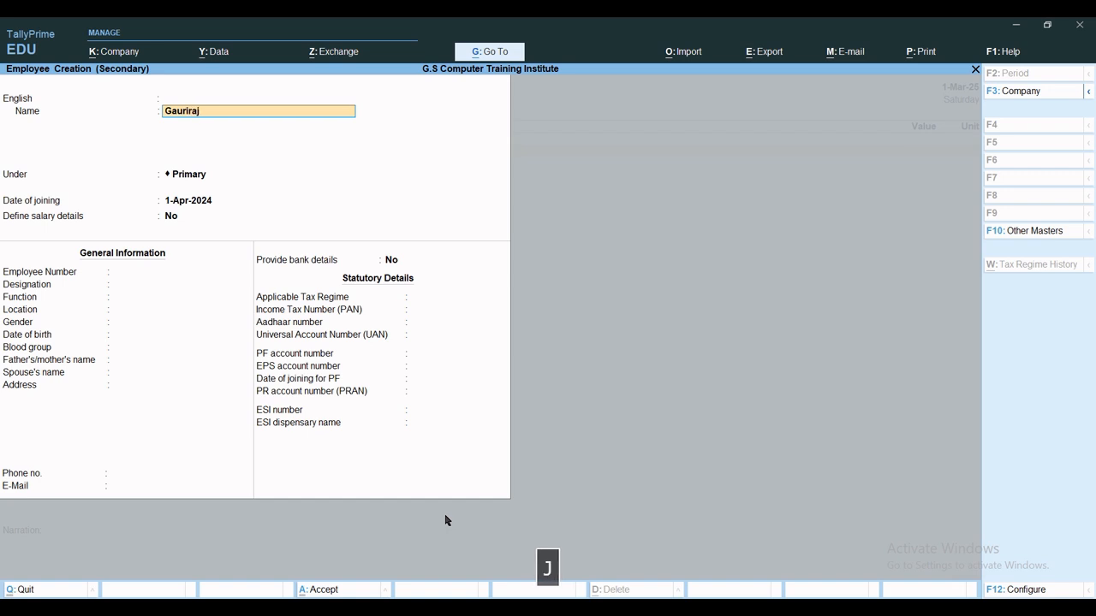
key(Return)
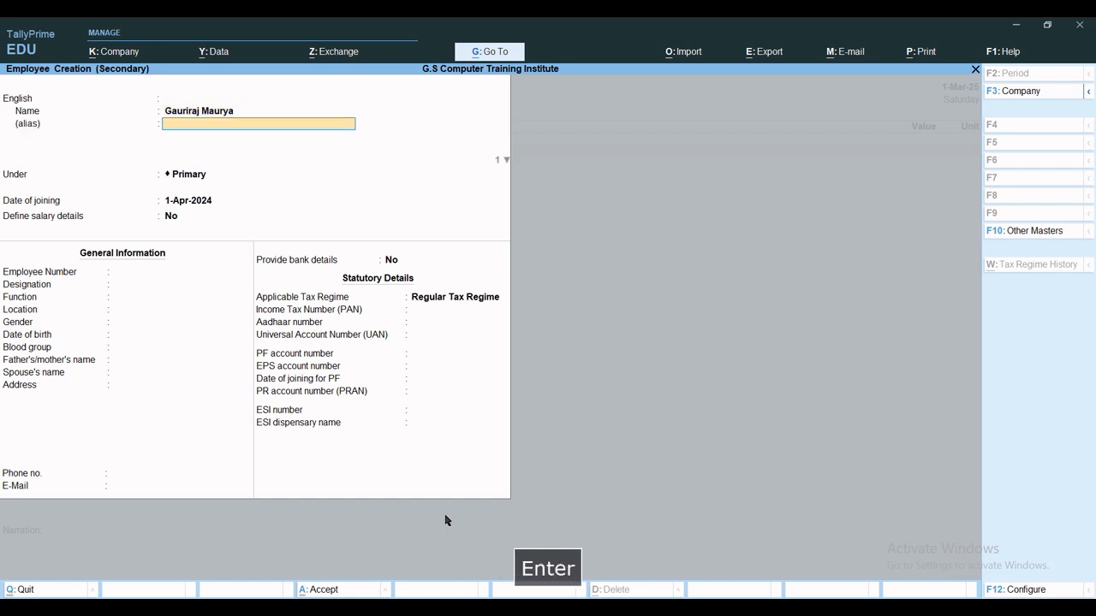
Put the employee under Sales, keep the 1-Apr-2024 joining date, and choose to define salary details.
key(Return)
key(Return)
key(space)
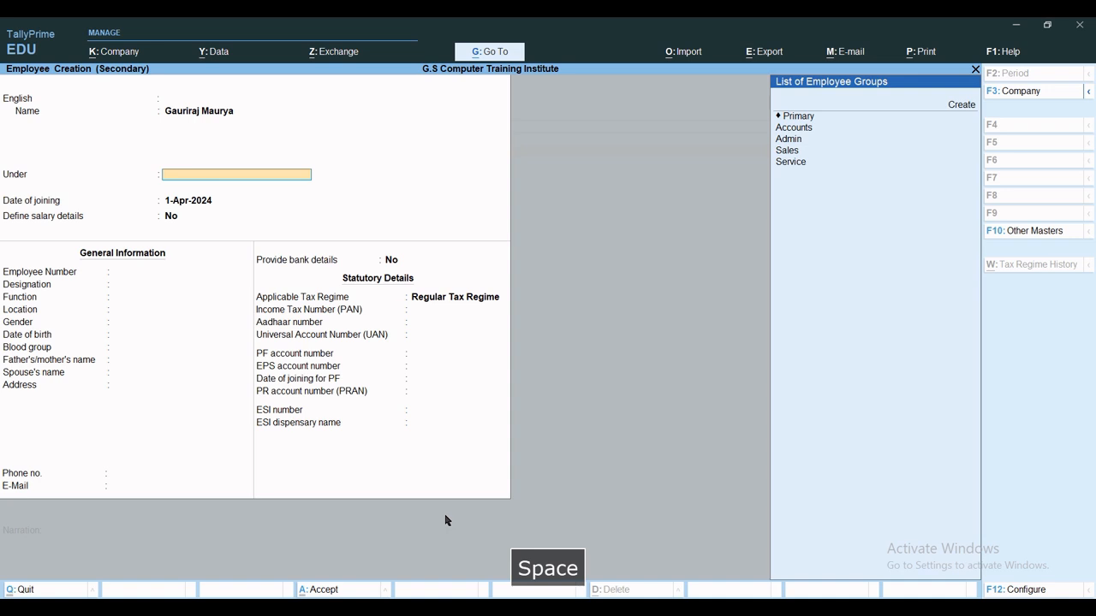
key(Down)
key(Down)
key(Down)
key(Down)
key(Down)
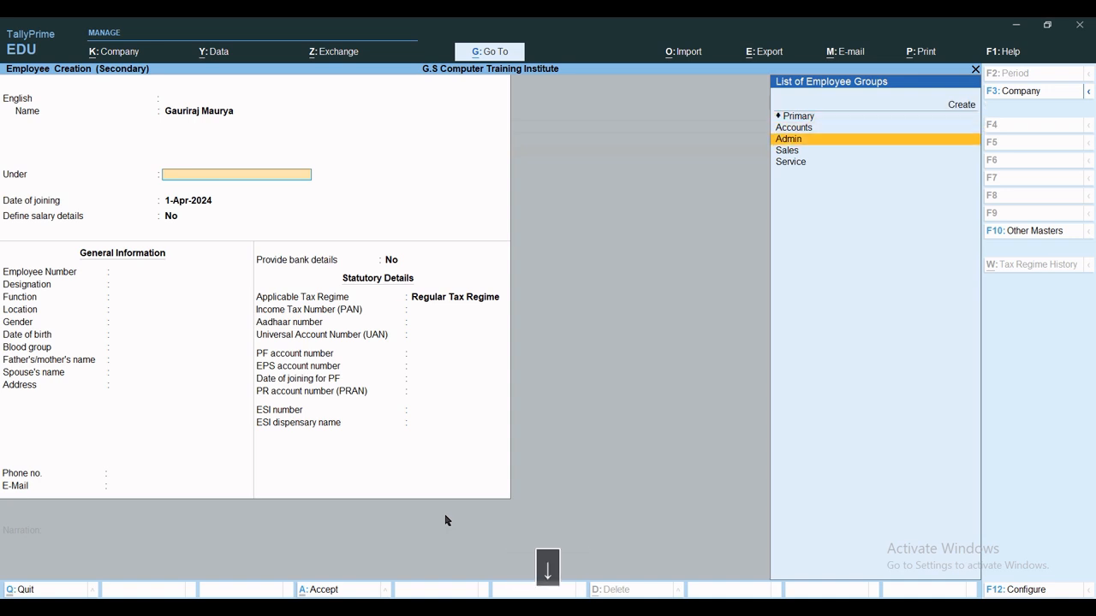
key(Return)
key(Return)
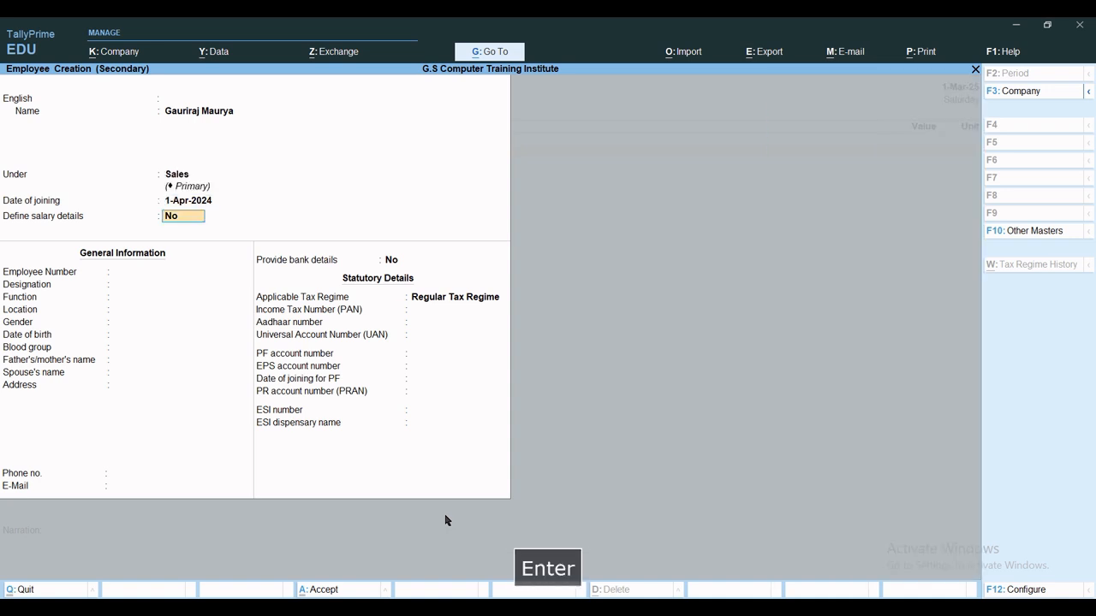
text(y)
key(Return)
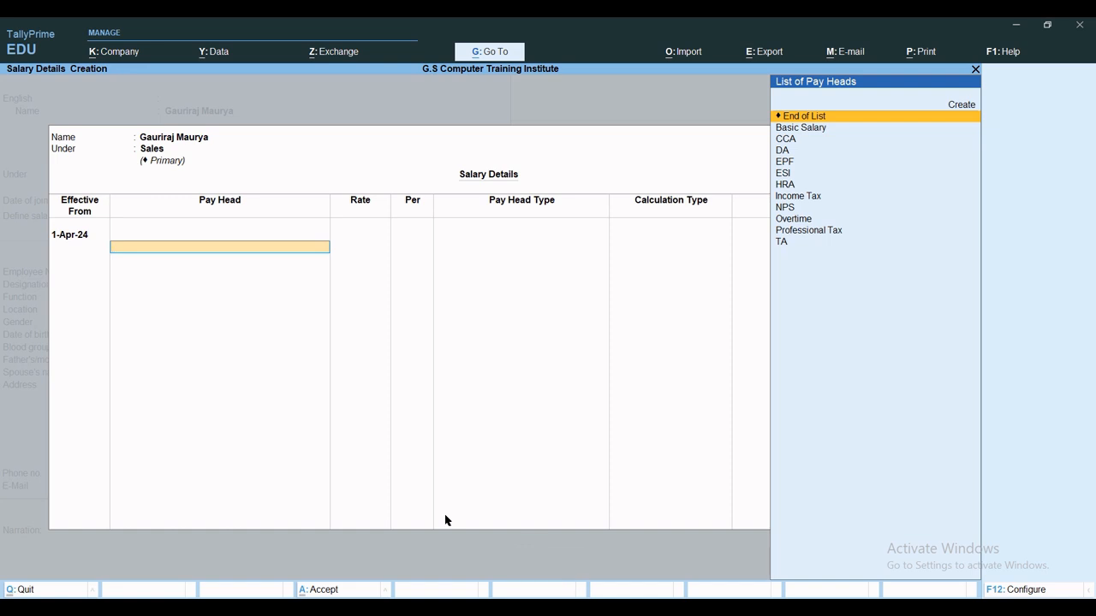
Add Basic Salary at 26,000 per month as the first pay head.
key(Down)
key(Return)
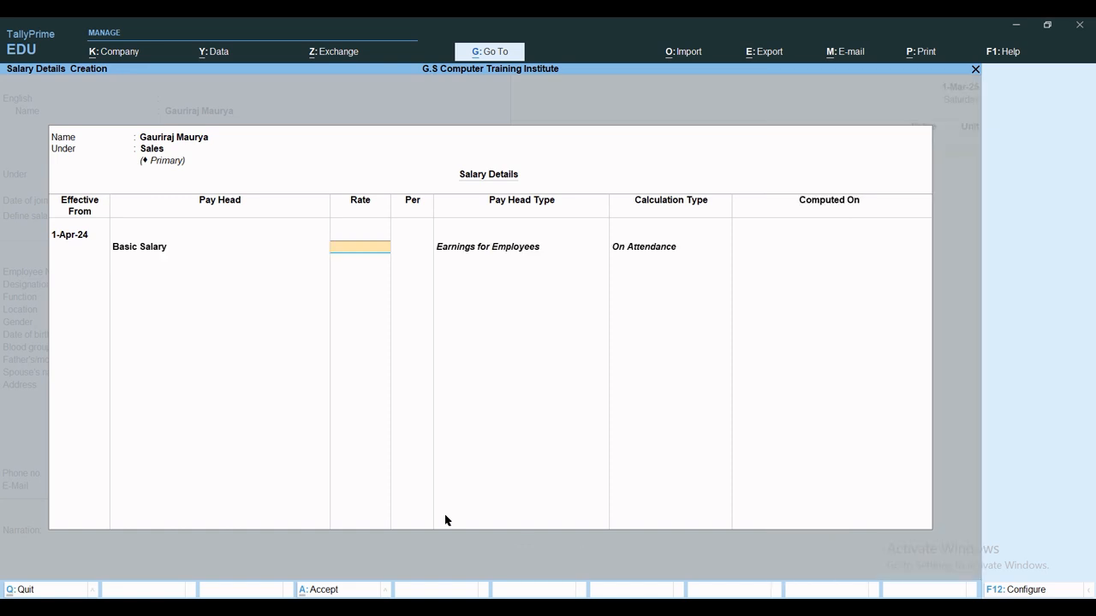
text(26000)
key(Return)
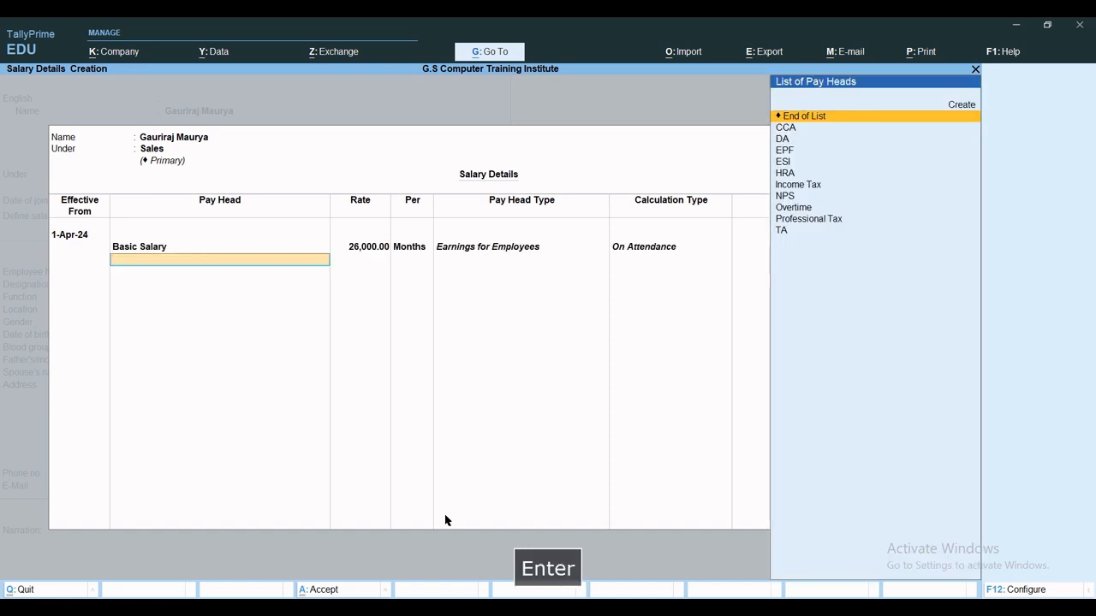
key(Down)
Add the CCA, DA, EPF, ESI, HRA, Income Tax, NPS and Overtime pay heads.
key(Return)
key(Down)
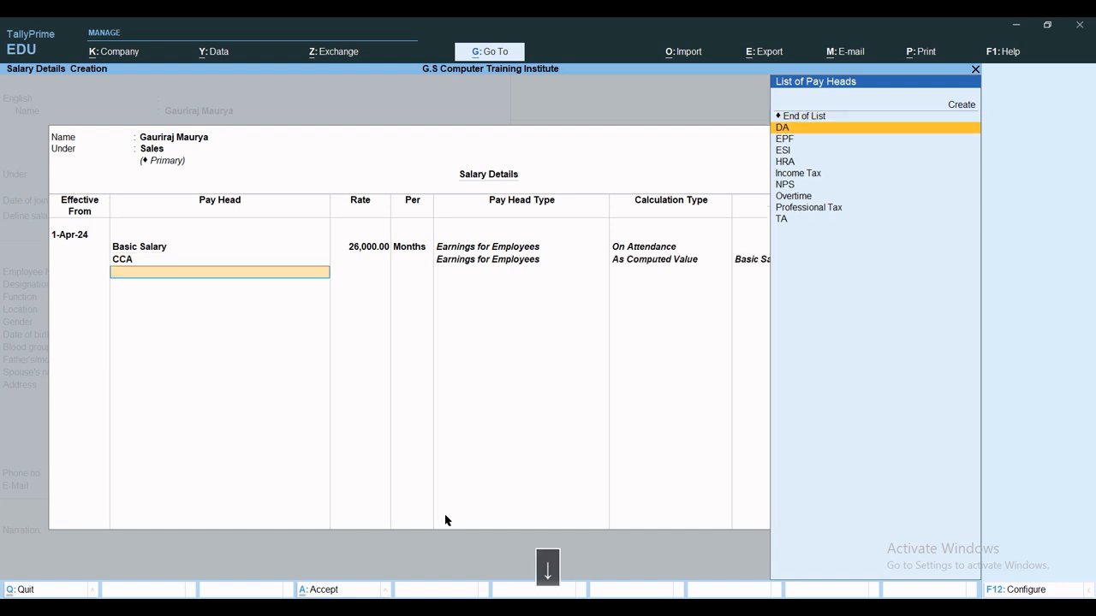
key(Return)
key(Down)
key(Return)
key(Down)
key(Return)
key(Down)
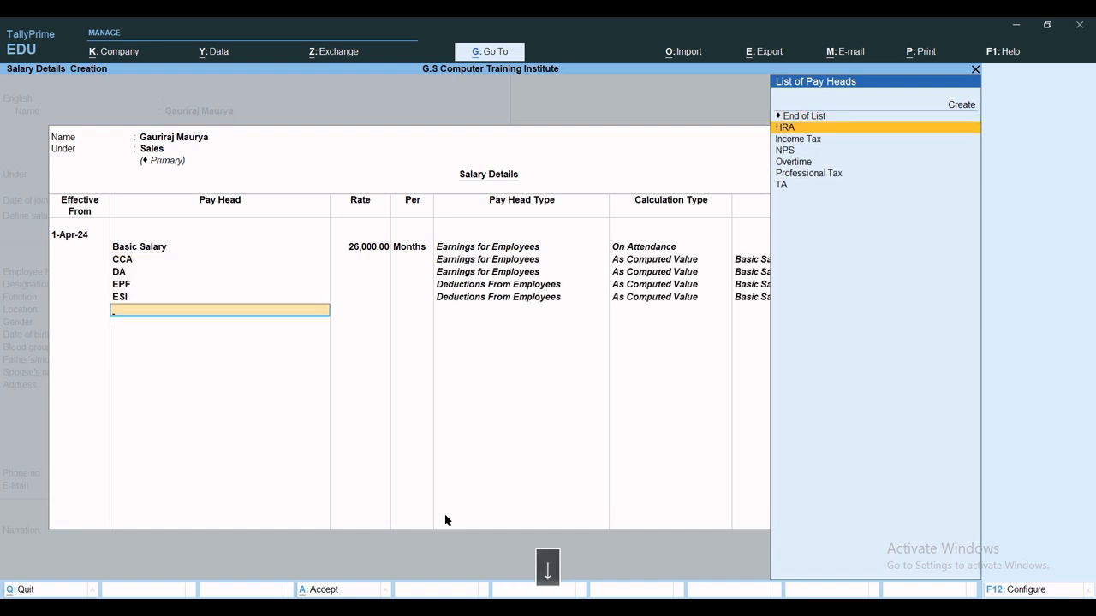
key(Return)
key(Down)
key(Return)
key(Down)
key(Return)
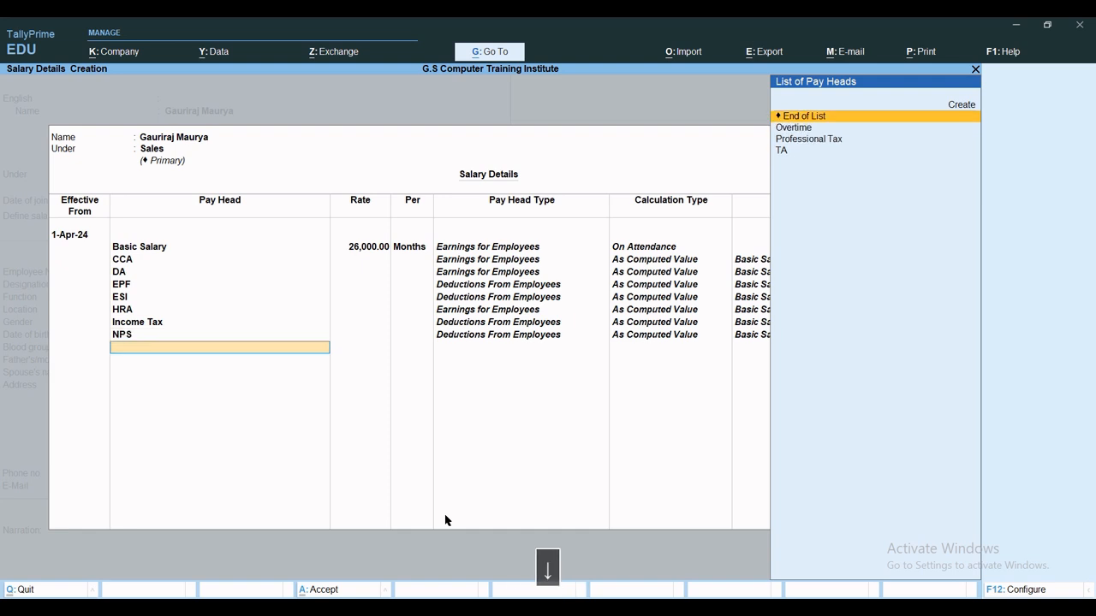
key(Down)
key(Return)
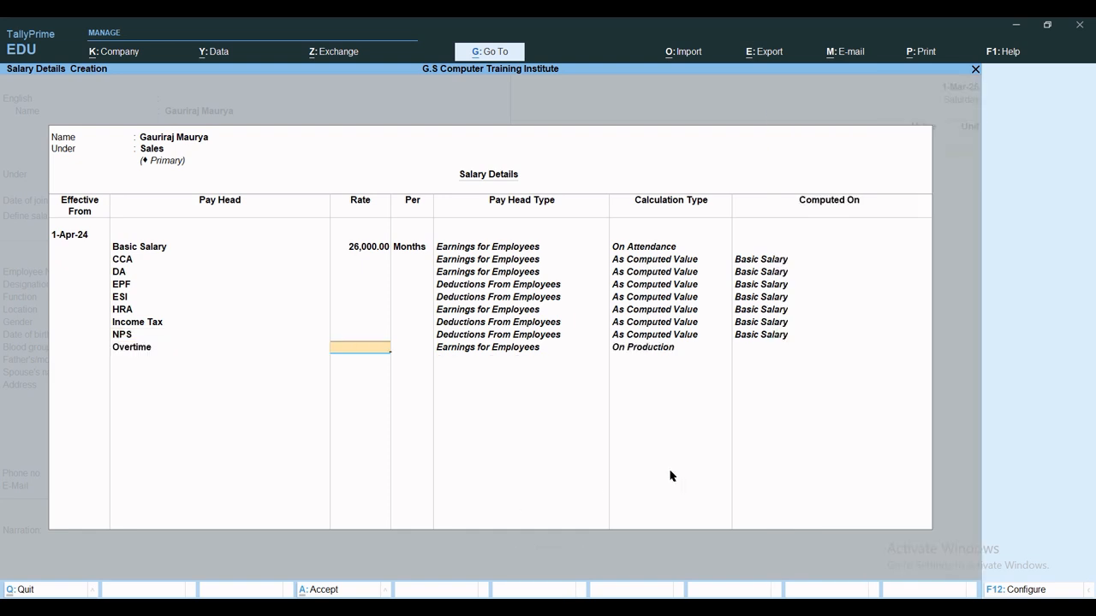
Set Overtime to 54 per hour, add Professional Tax and TA, and save the employee.
text(54)
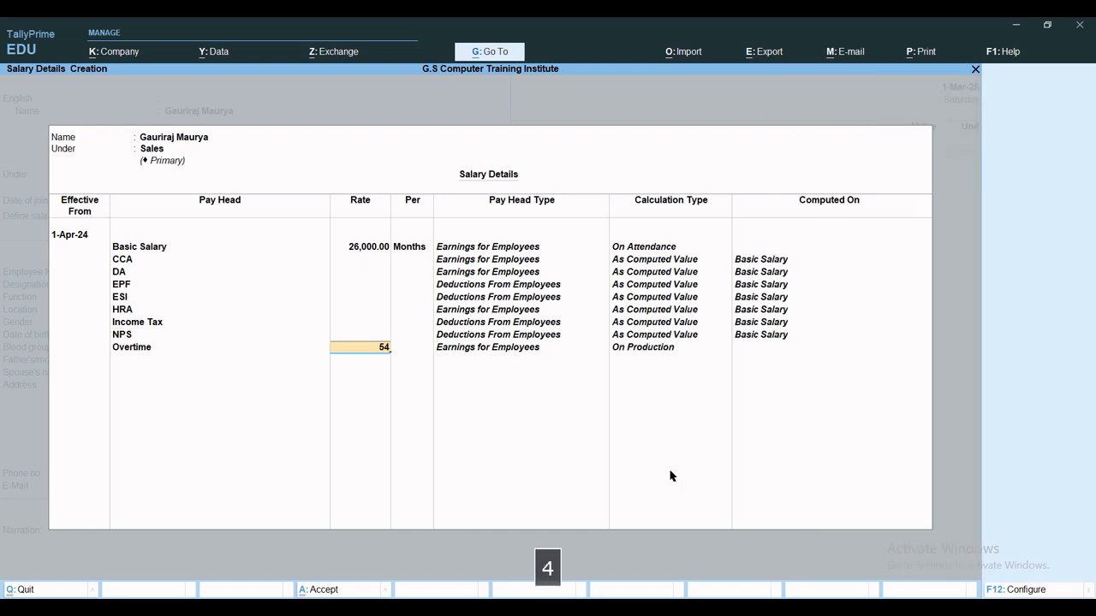
key(Return)
key(Return)
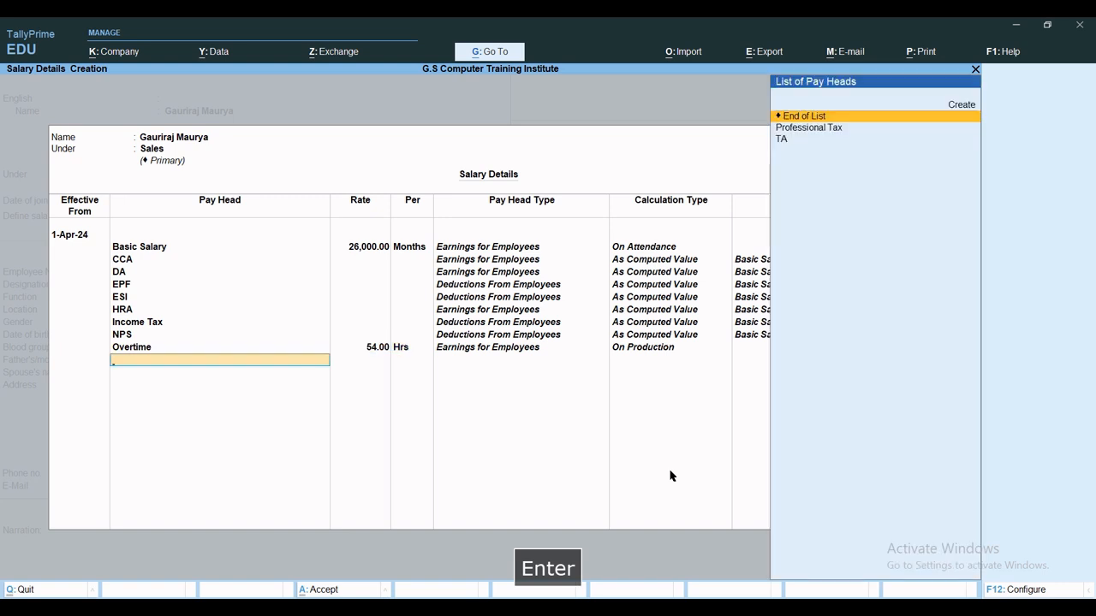
key(Down)
key(Return)
key(Down)
key(Return)
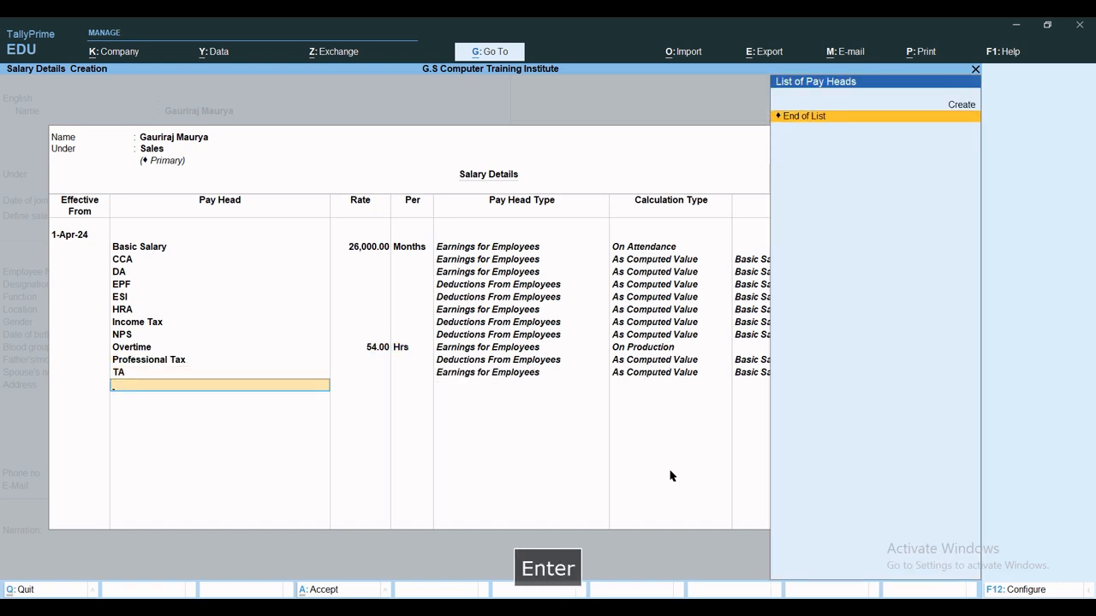
key(Return)
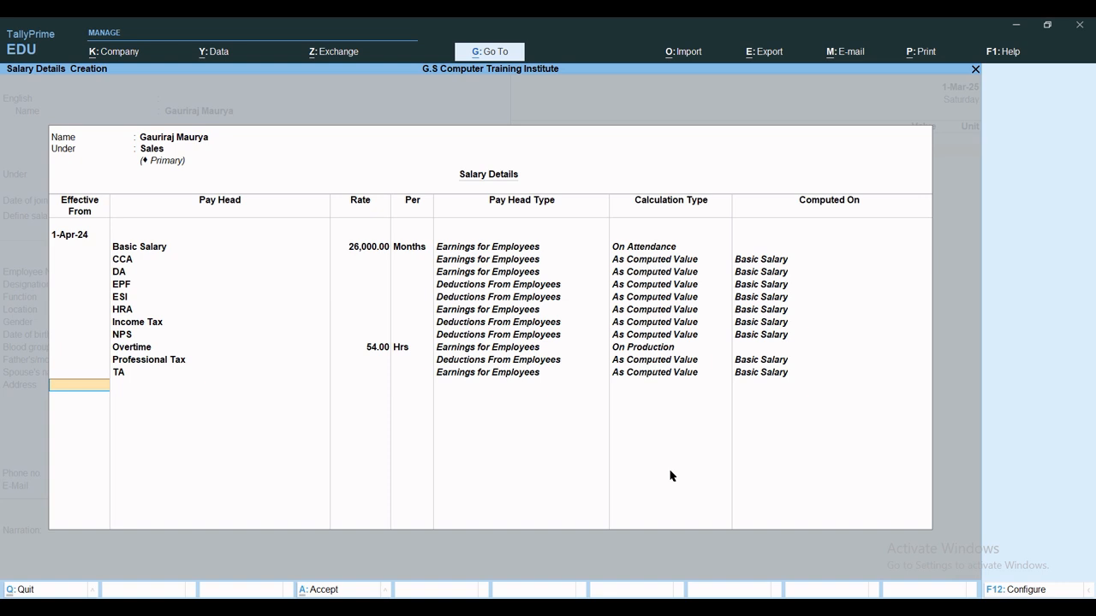
key(ctrl+a)
key(ctrl+a)
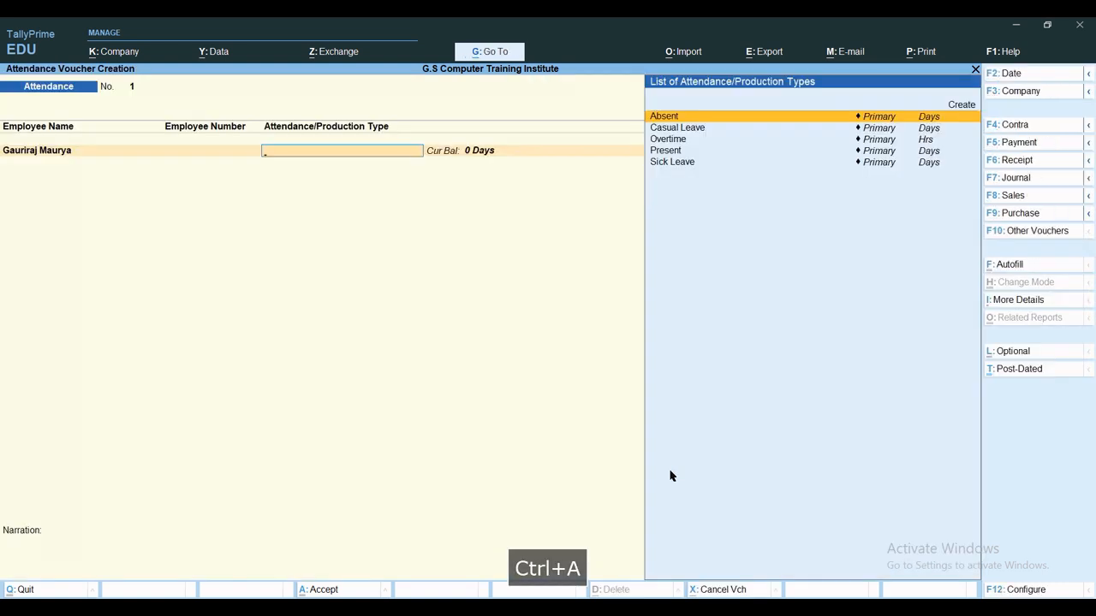
Discard the attendance type form that was started by mistake.
key(Up)
key(Return)
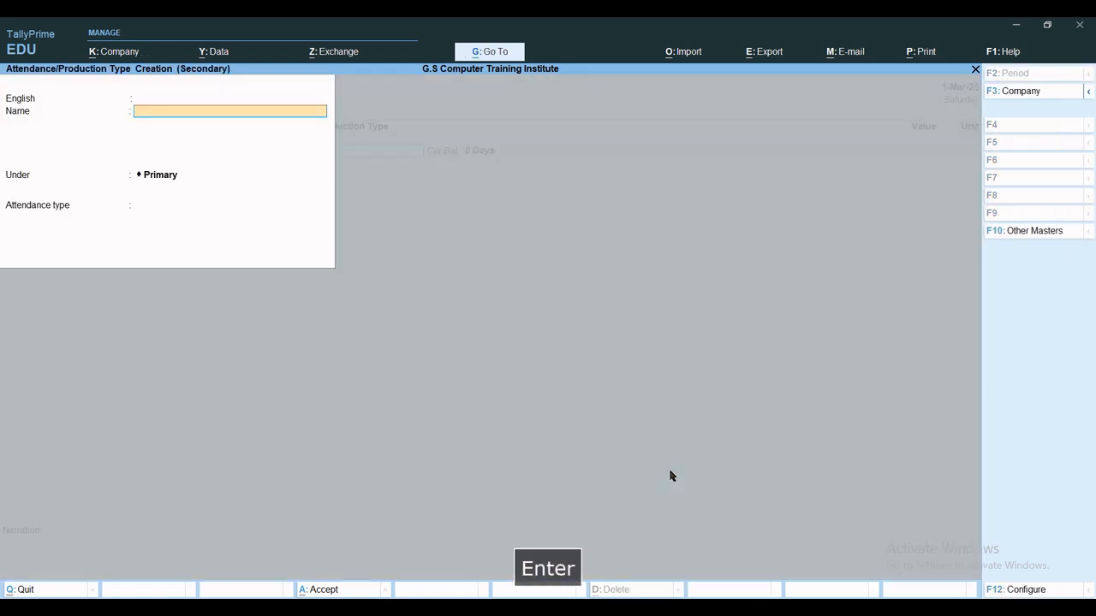
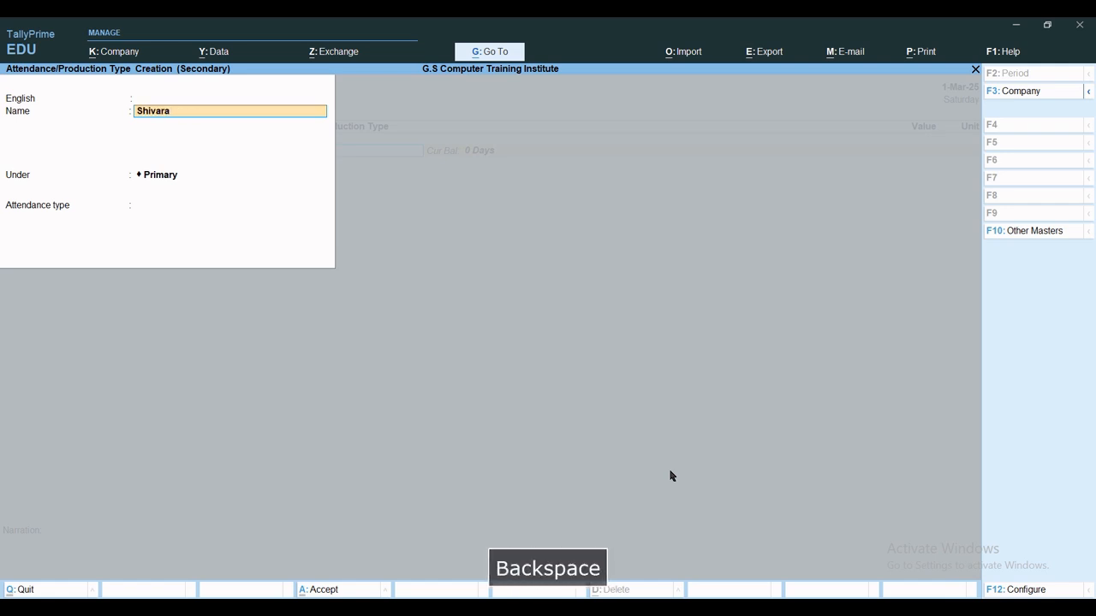
key(Escape)
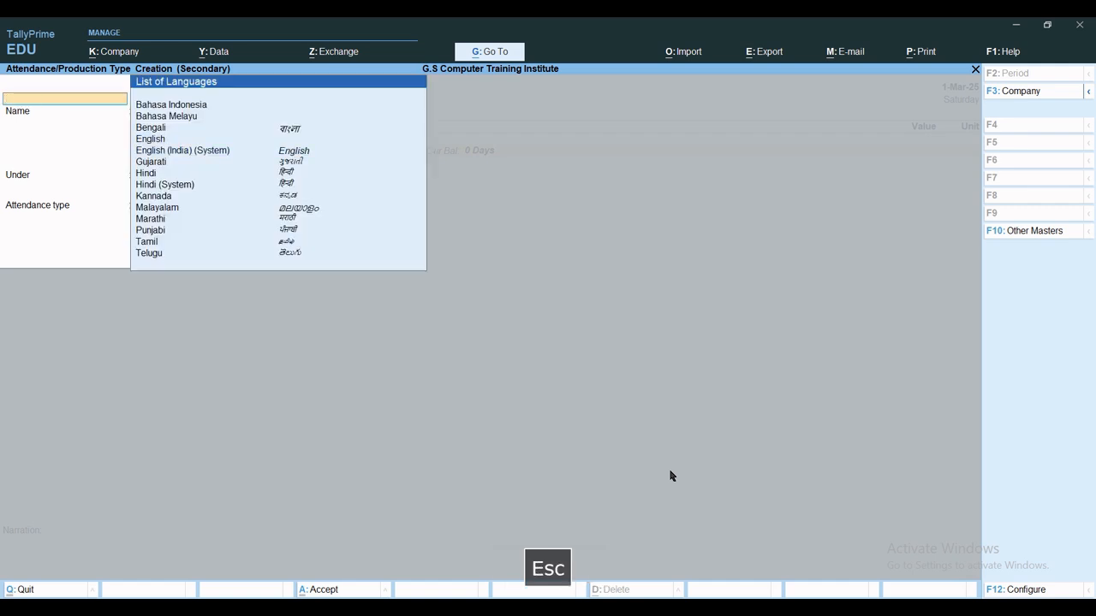
key(Escape)
key(Escape)
Return to Employee Name and open a blank Employee Creation form.
key(BackSpace)
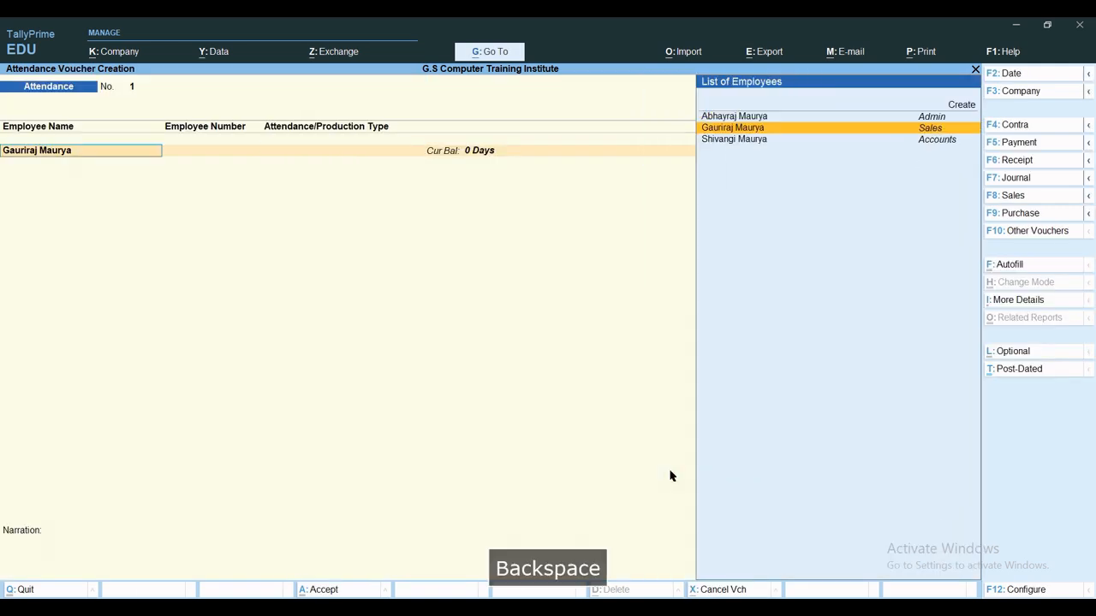
key(Up)
key(Up)
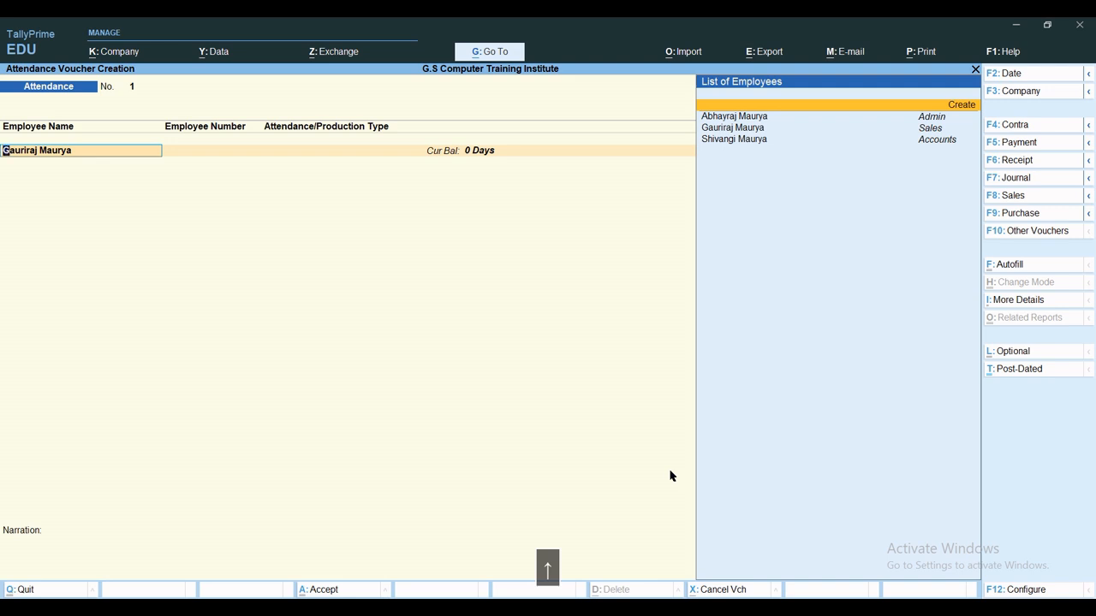
key(Return)
key(alt+c)
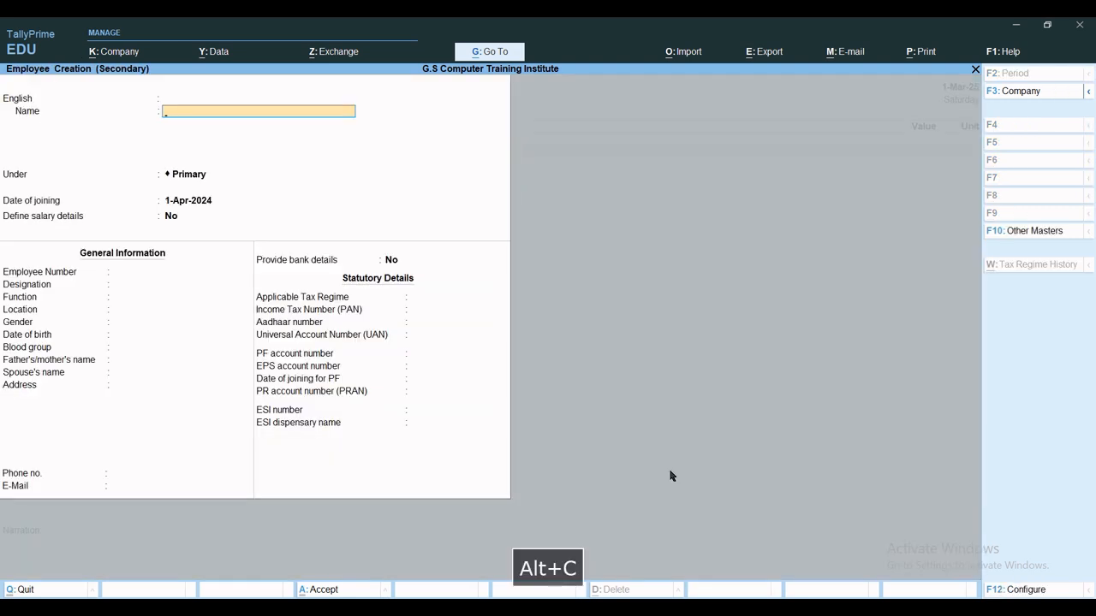
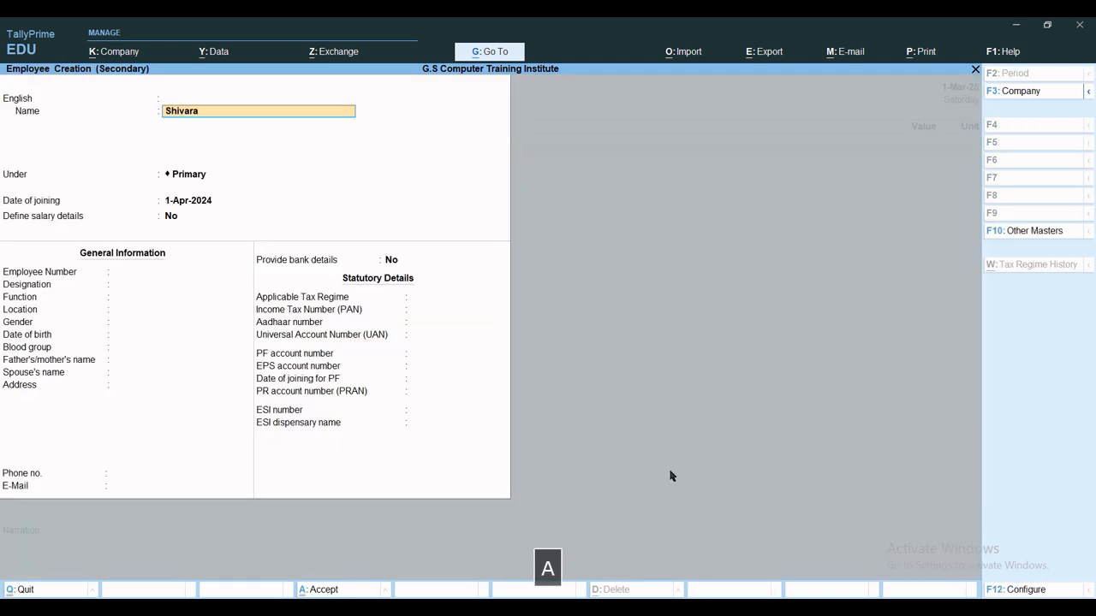
Name the new employee, place them in Service with a 1-Apr-2024 joining date, and define salary details.
key(Return)
key(Return)
key(Return)
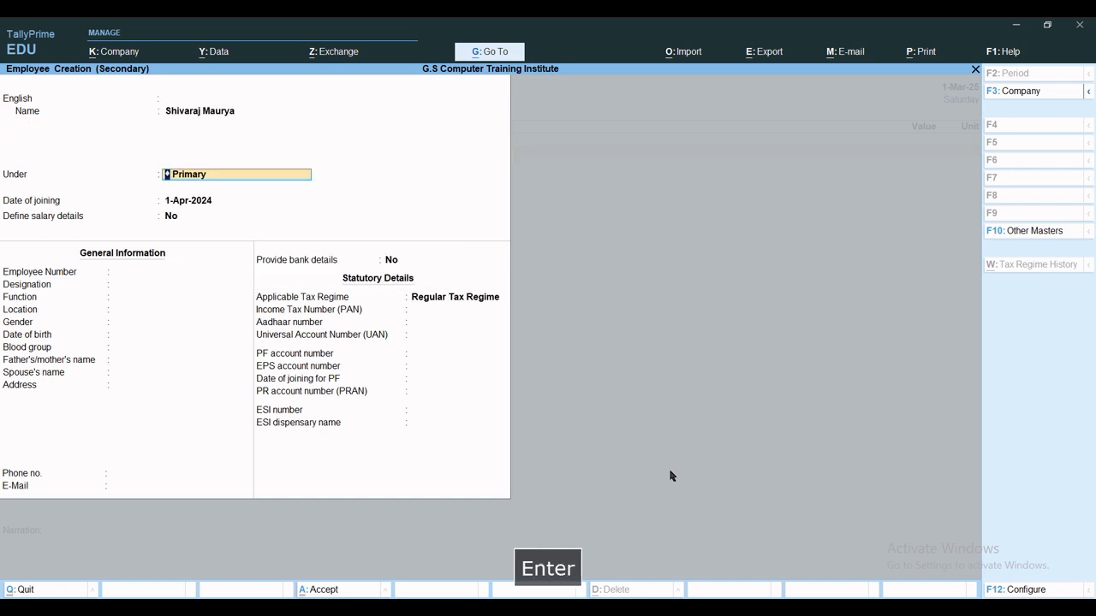
key(space)
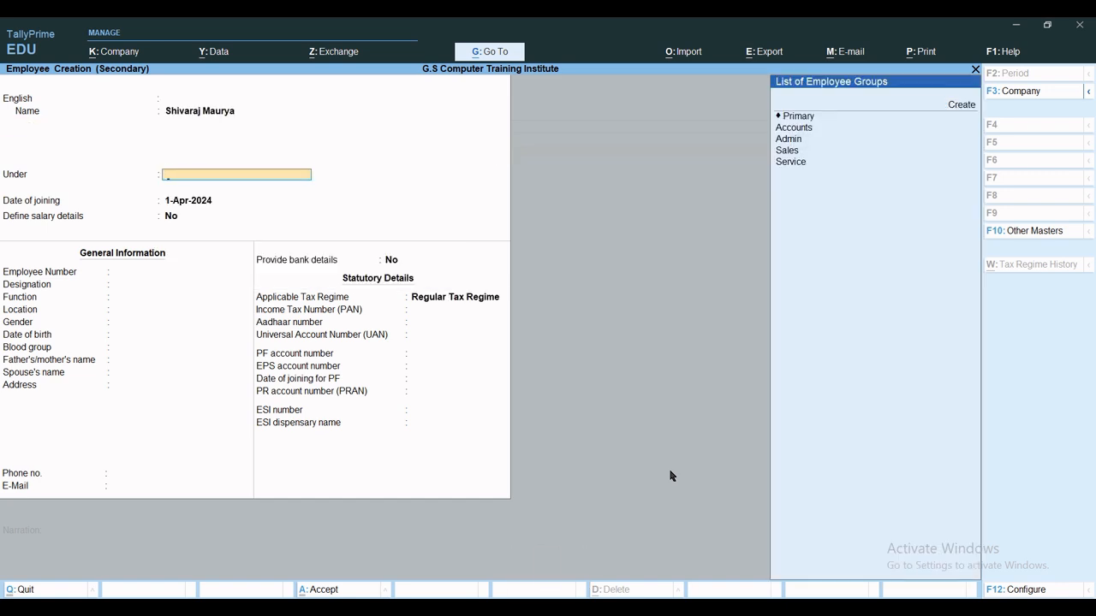
key(Down)
key(Down)
key(Down)
key(Down)
key(Return)
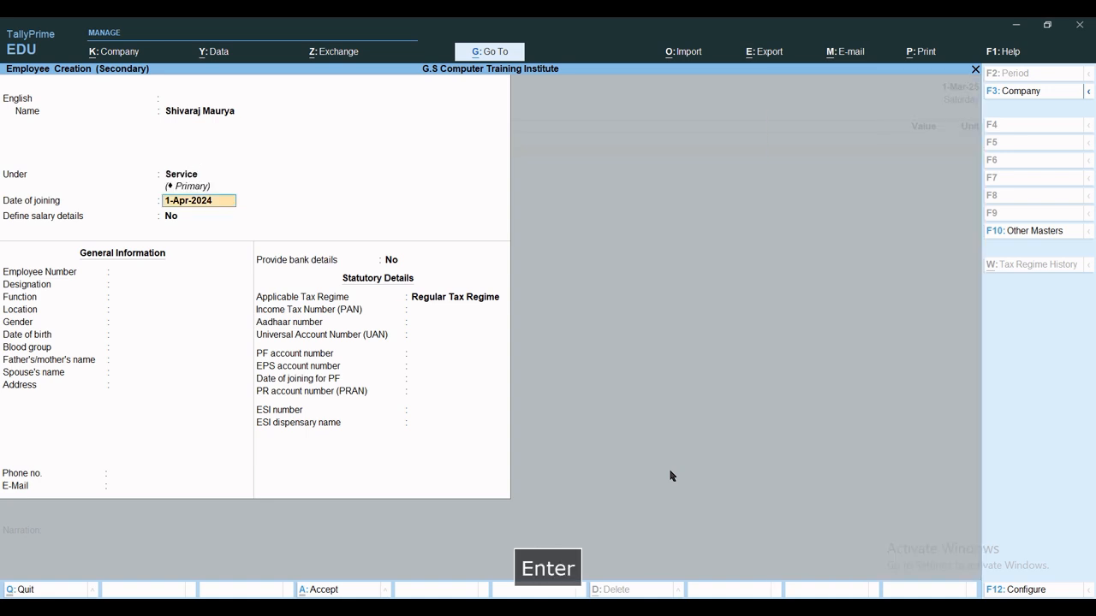
key(Return)
text(Y)
key(Return)
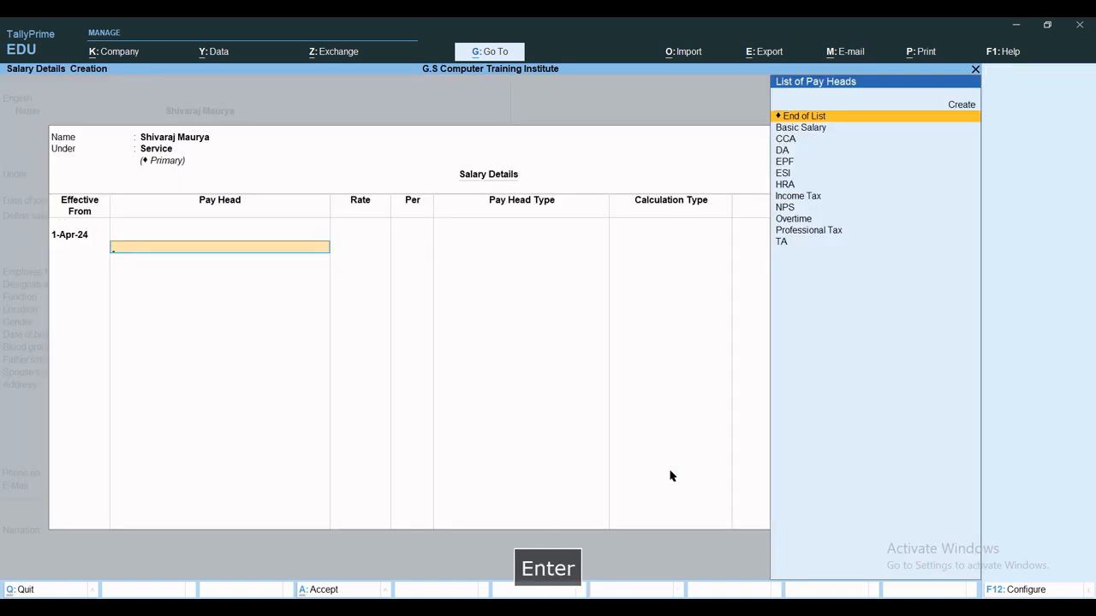
Add Basic Salary at 27,000 per month as the first pay head.
key(Down)
key(Return)
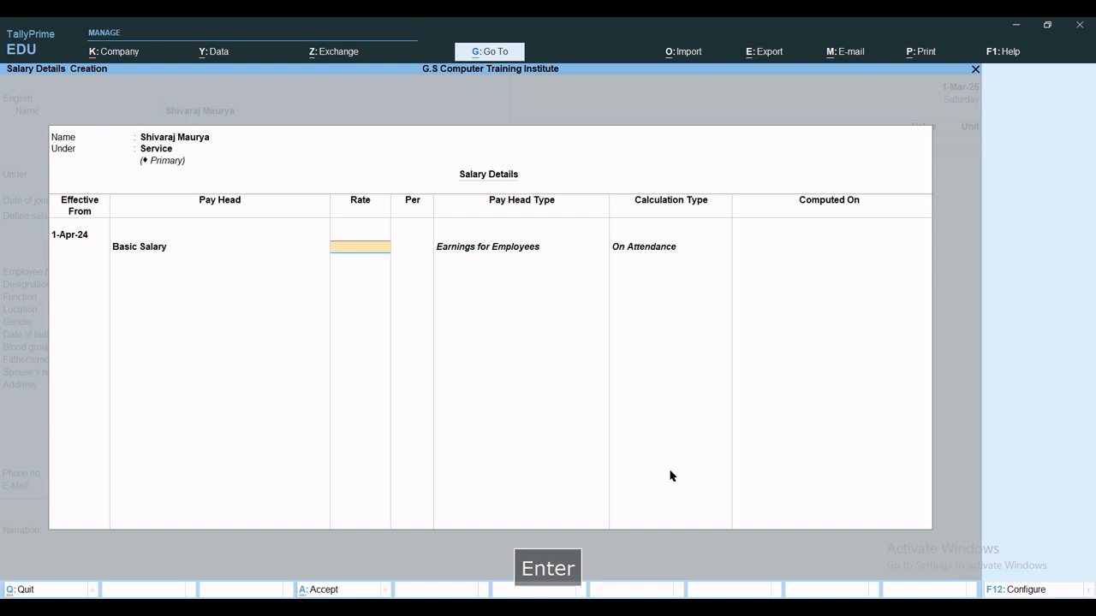
text(27000)
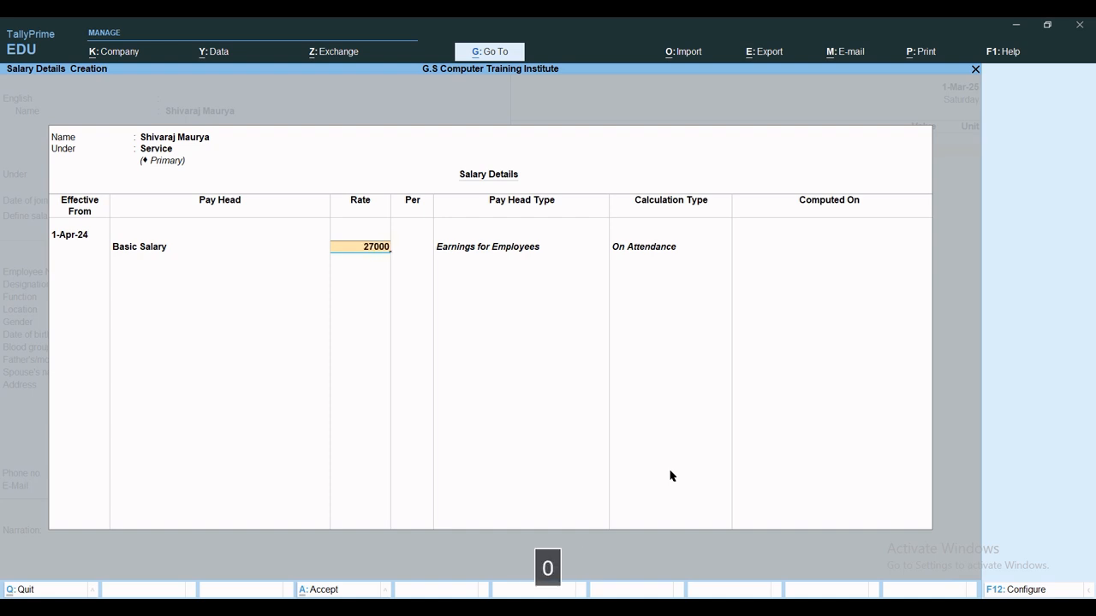
key(Return)
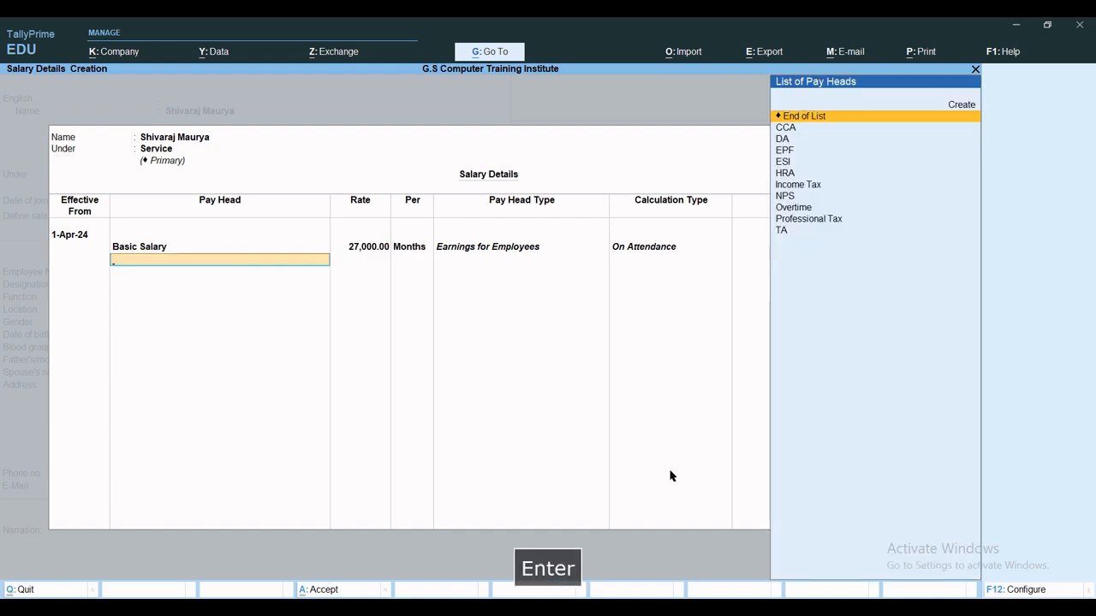
Add the CCA, DA, EPF, ESI, HRA, Income Tax, NPS, Professional Tax and TA pay heads.
key(Down)
key(Return)
key(Down)
key(Return)
key(Down)
key(Return)
key(Down)
key(Return)
key(Down)
key(Return)
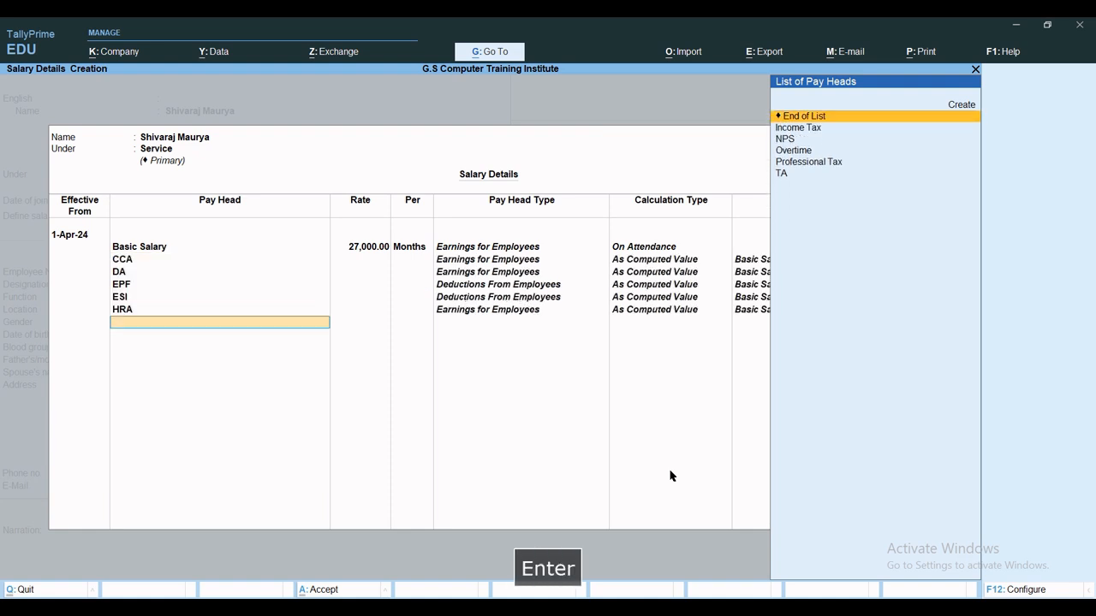
key(Down)
key(Return)
key(Down)
key(Return)
key(Down)
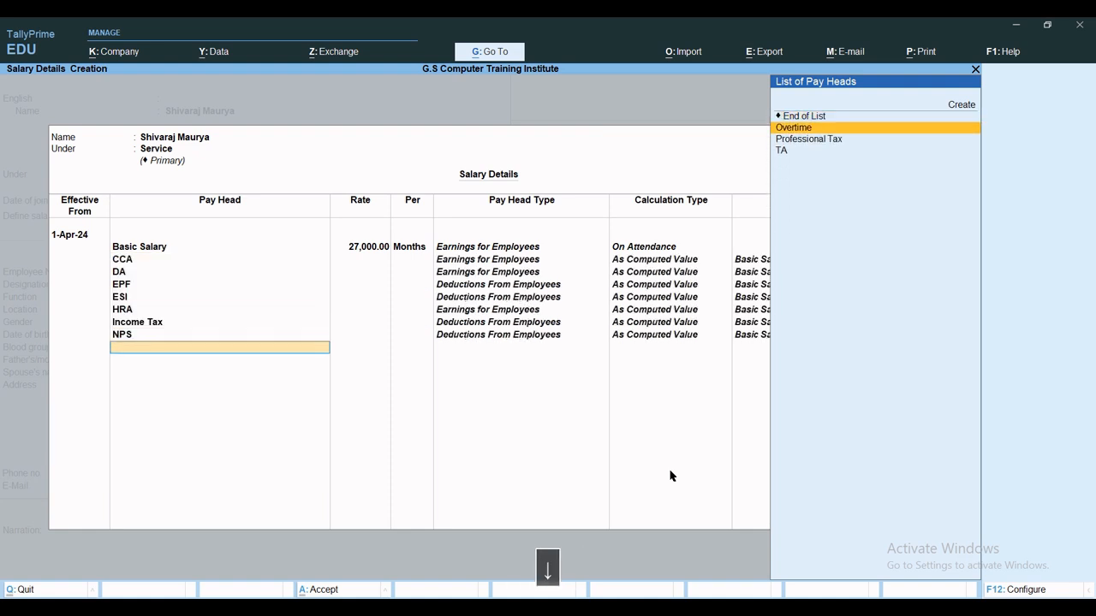
key(Down)
key(Return)
key(Down)
key(Down)
key(Return)
key(Down)
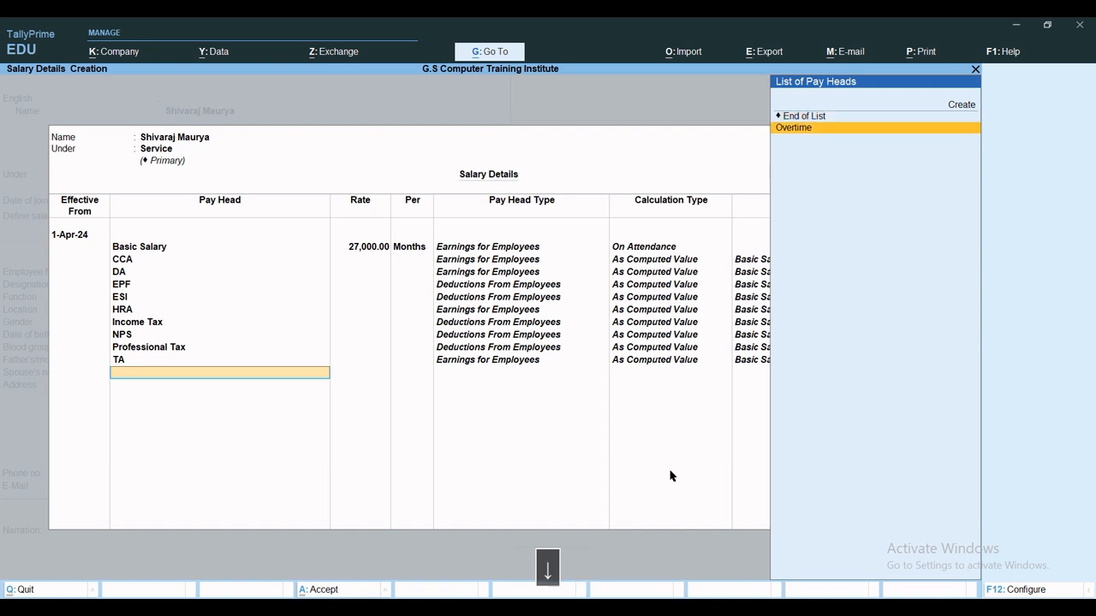
key(Return)
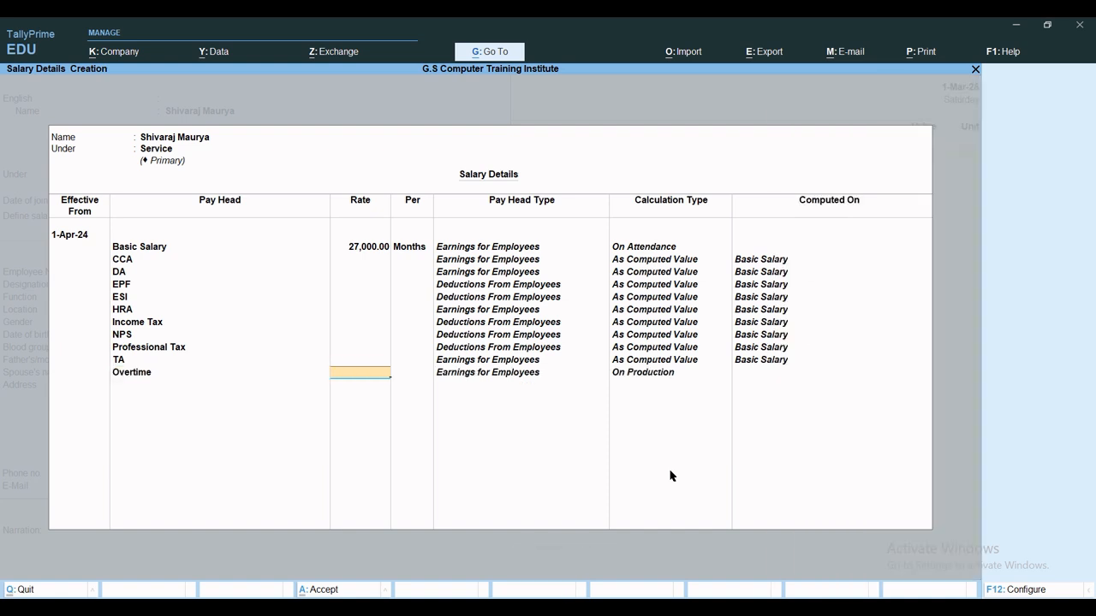
Set Overtime to 35 per hour and save the employee back to the voucher.
text(35)
key(Return)
key(Return)
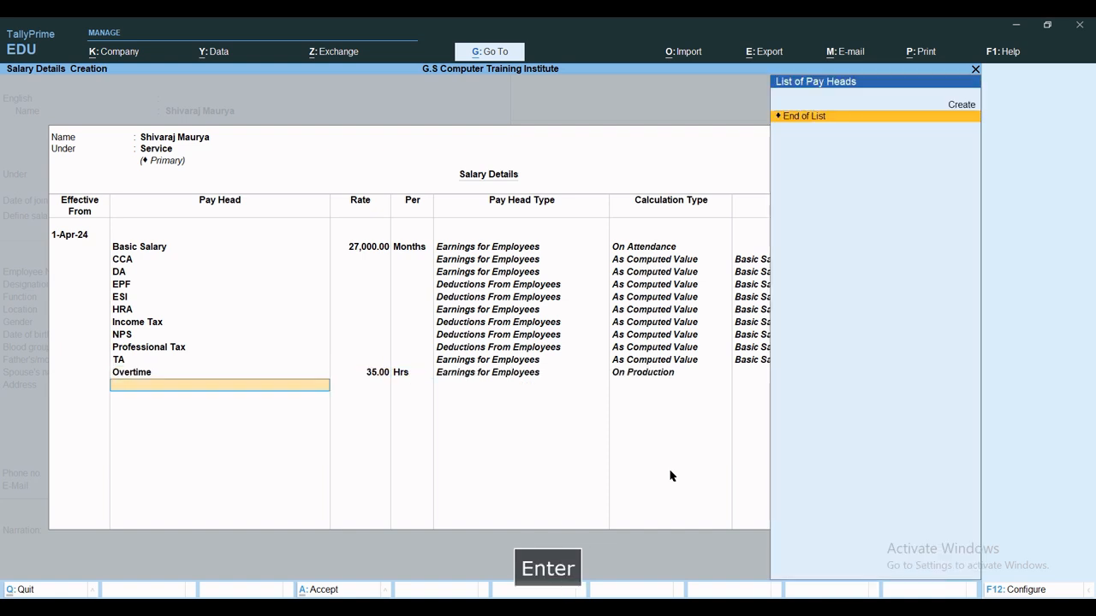
key(Return)
key(ctrl+a)
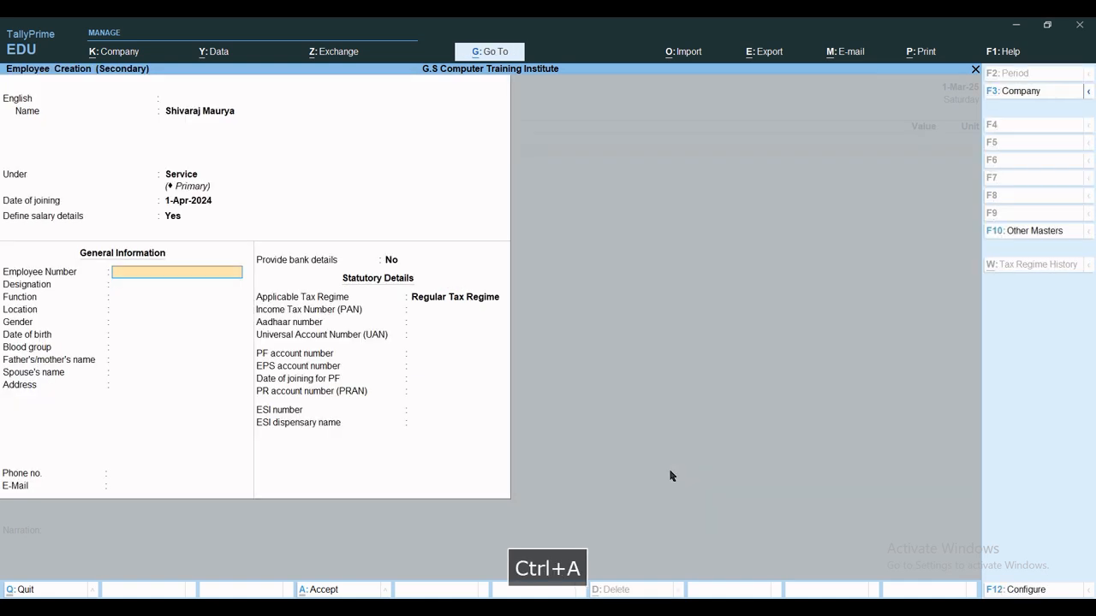
key(ctrl+a)
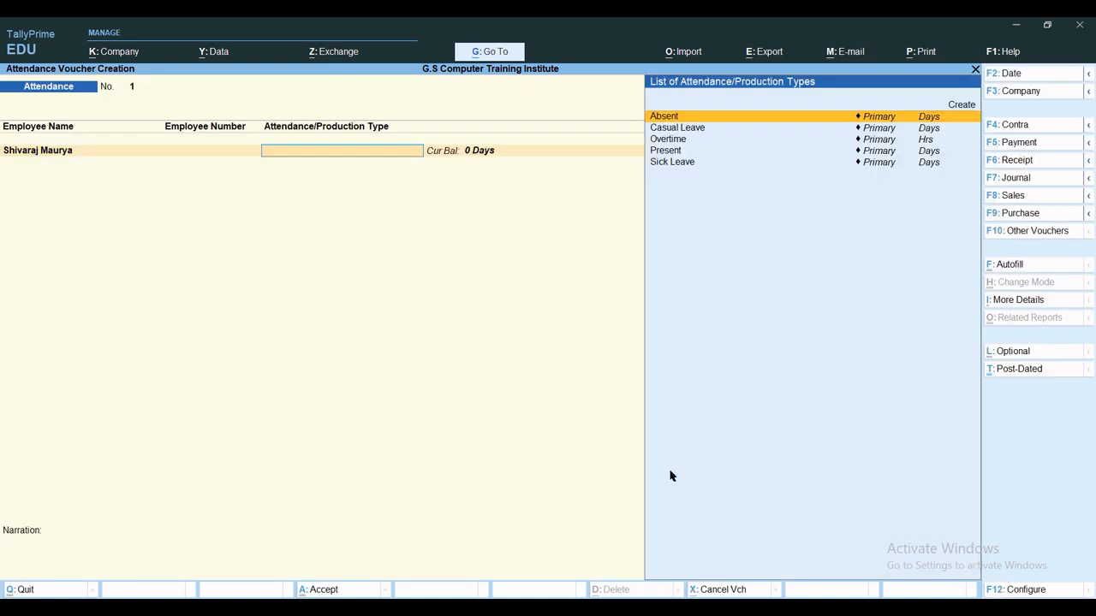
Change the voucher date to 1.4.24, fixing the mistyped year, then accept the Service employee's line.
key(BackSpace)
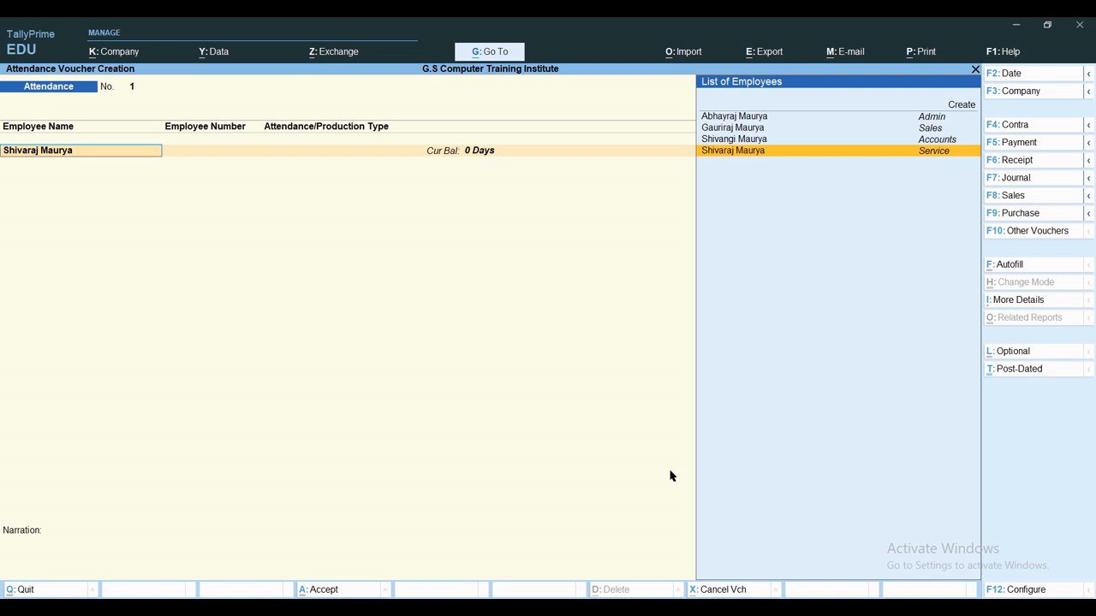
key(F2)
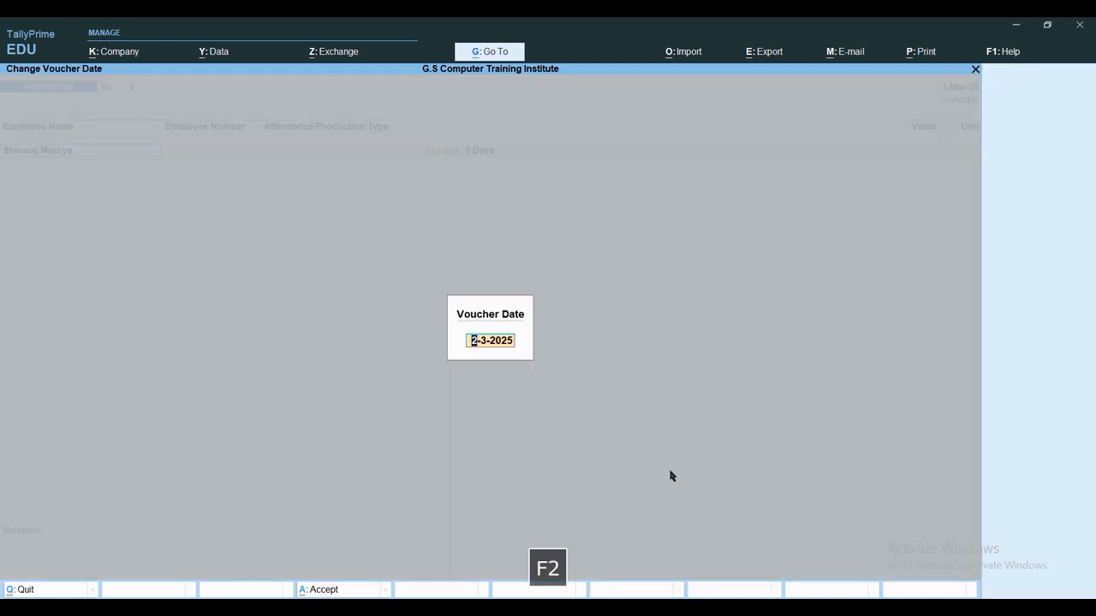
text(1.4.2)
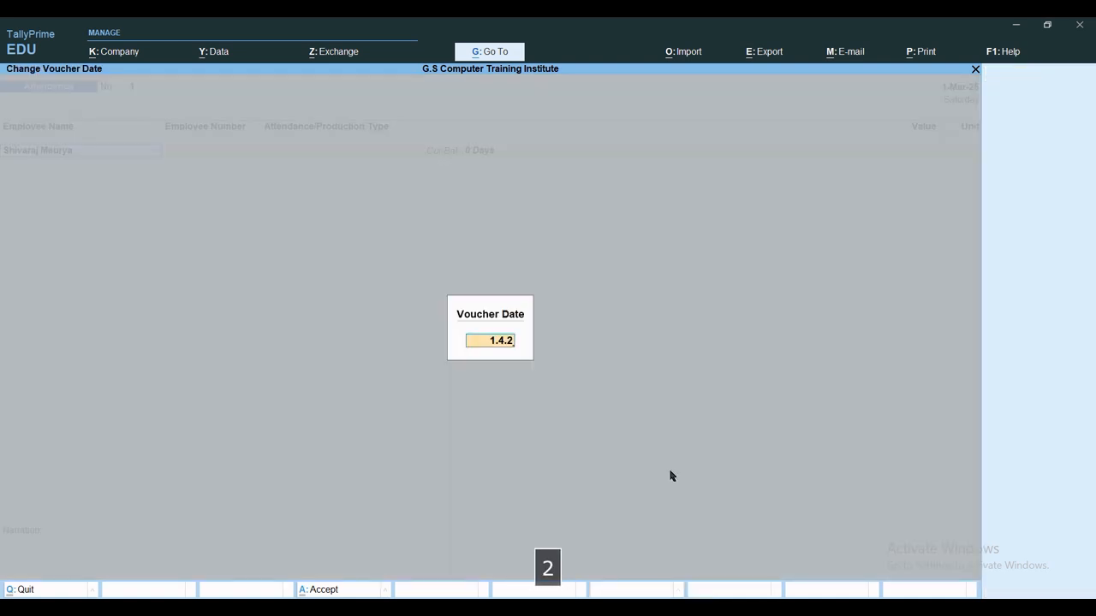
text(5)
key(BackSpace)
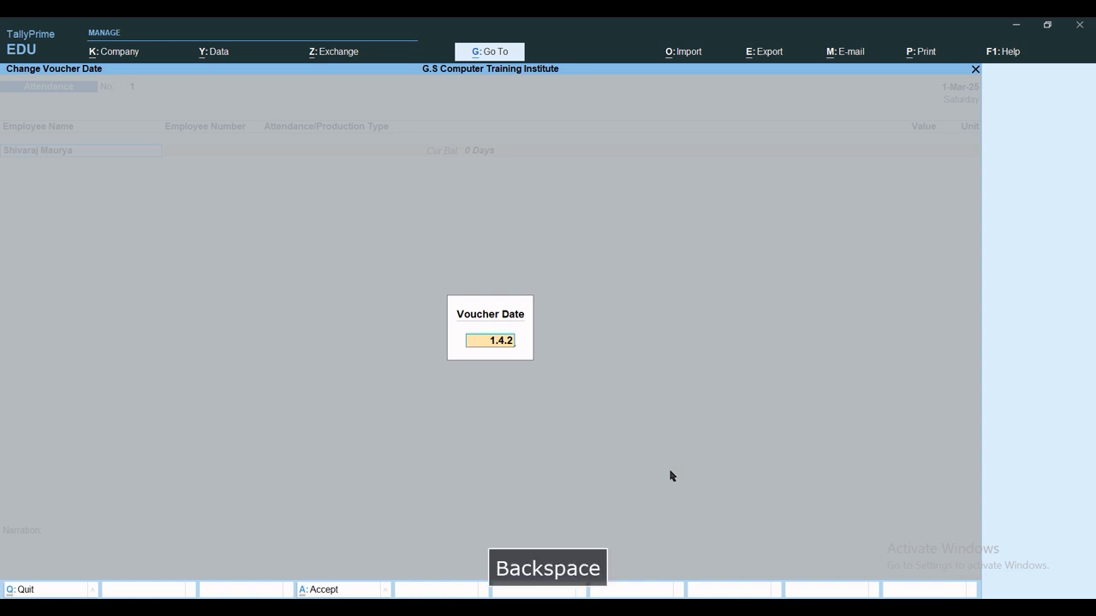
text(4)
key(Return)
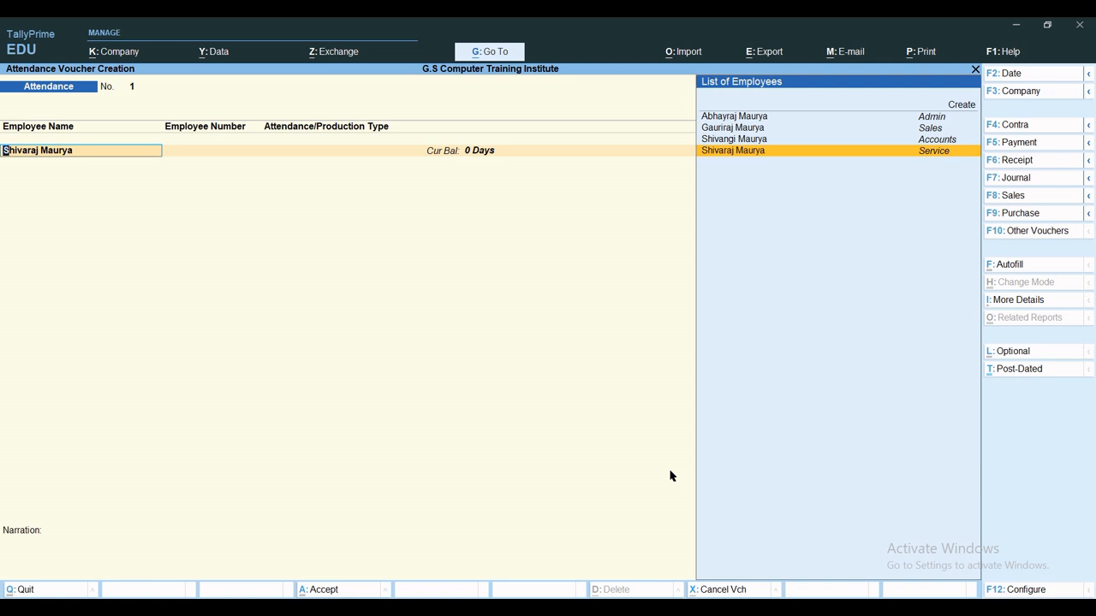
key(Return)
Record 22 Present days for the first employee.
text(Pre)
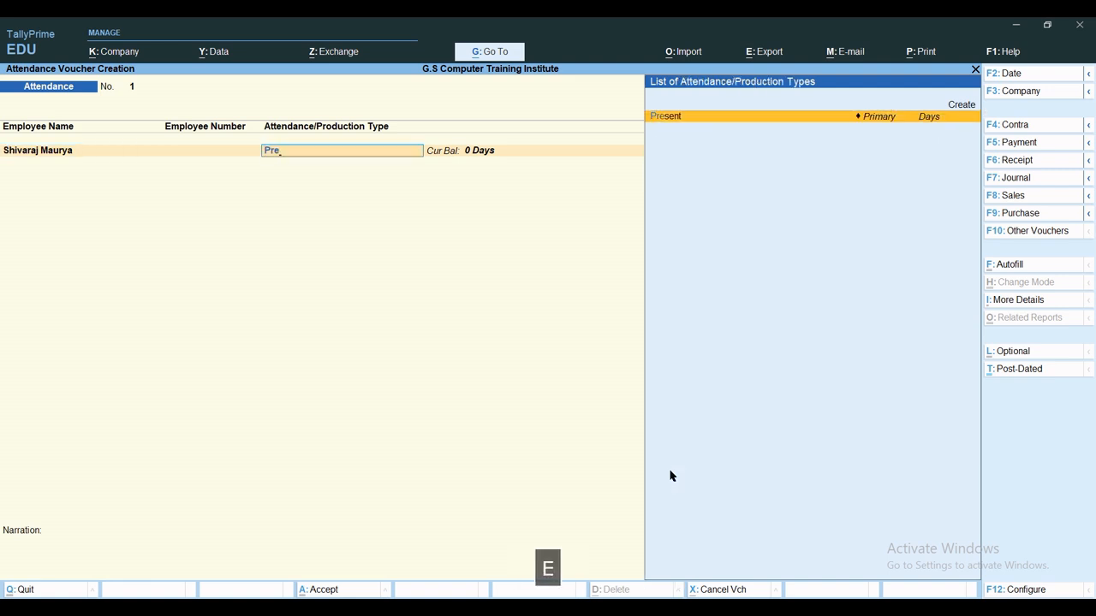
key(Return)
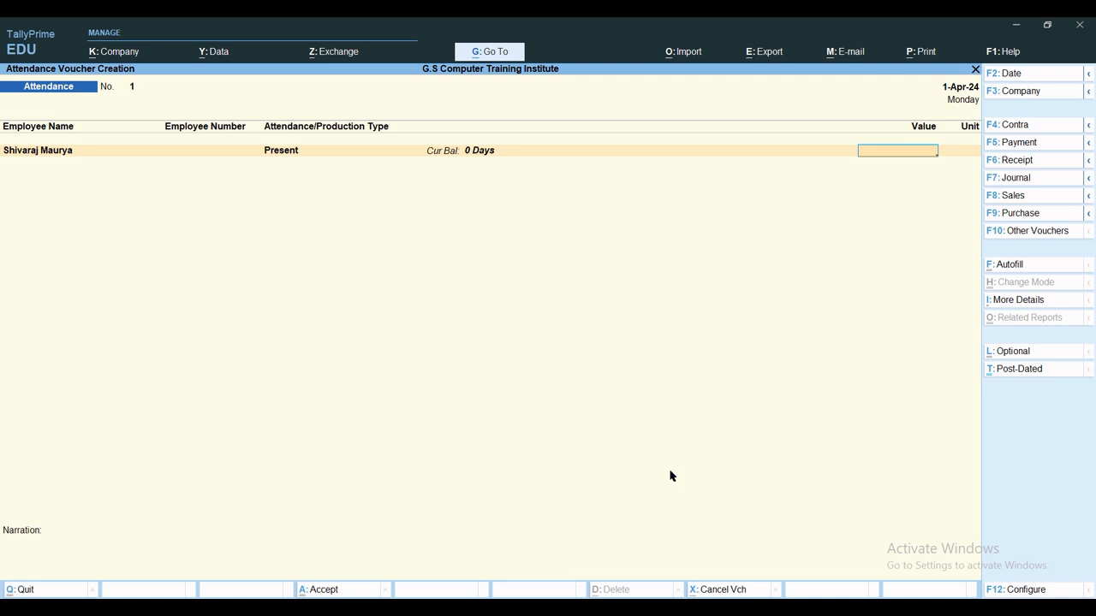
text(22)
key(Return)
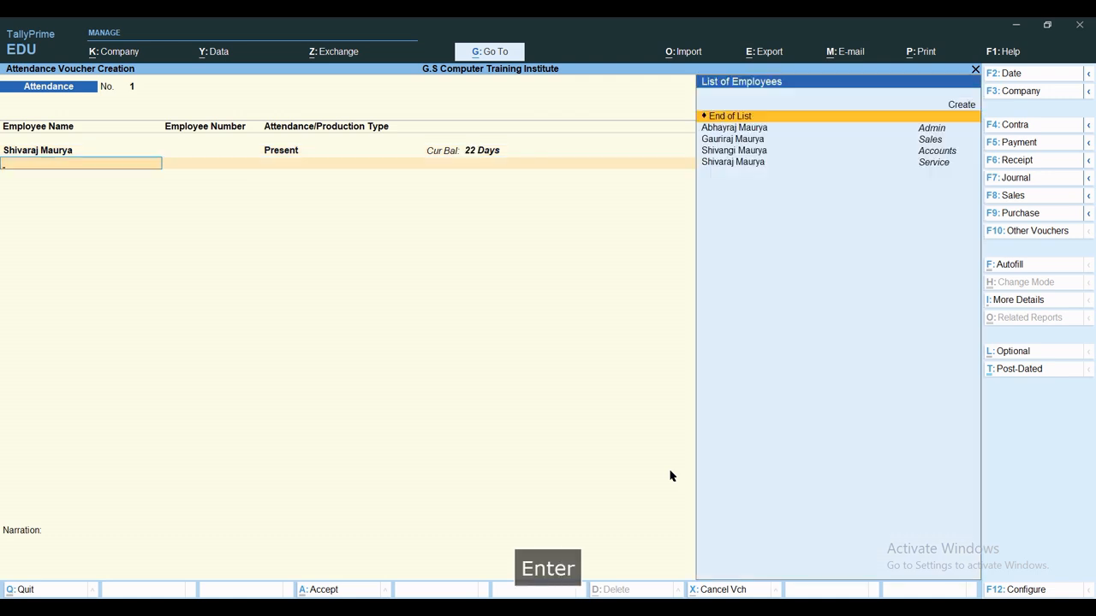
Add a 2-day Sick Leave line, correcting it to the first employee.
text(Shi)
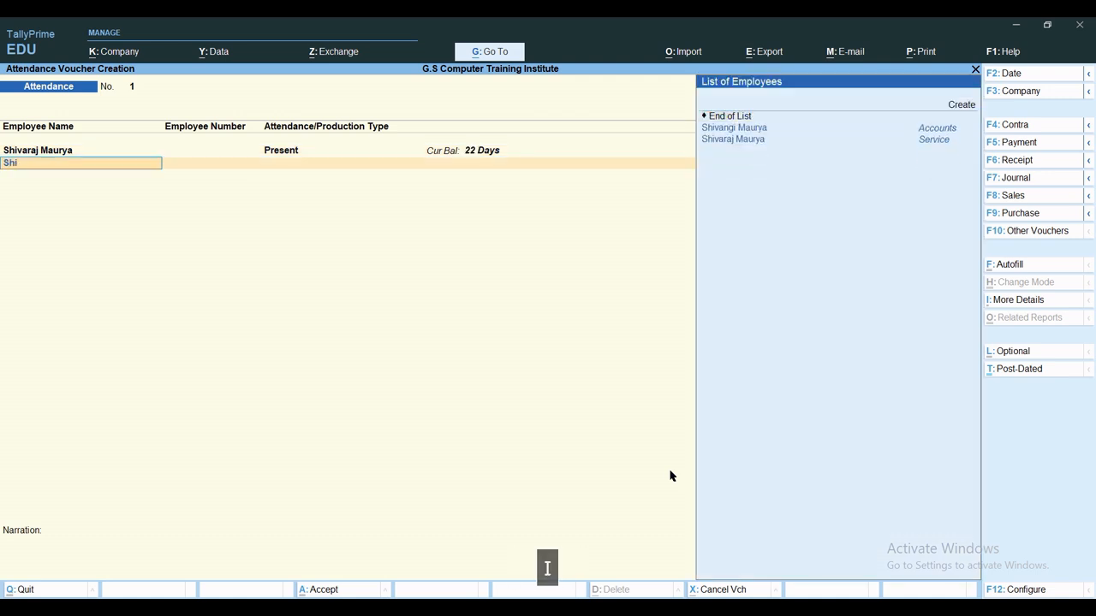
text(v)
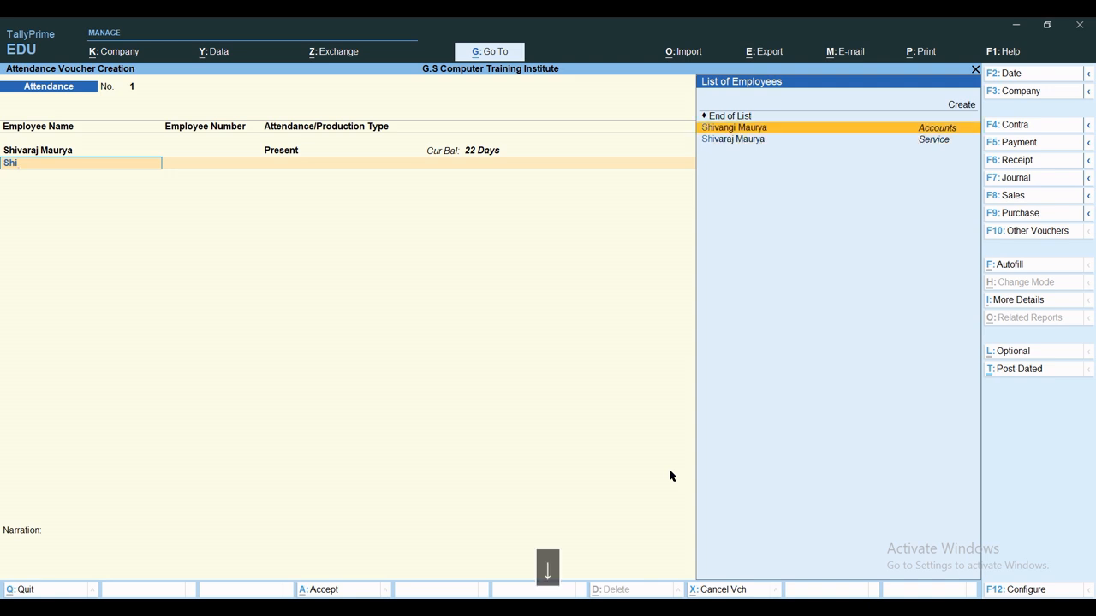
key(Return)
text(S)
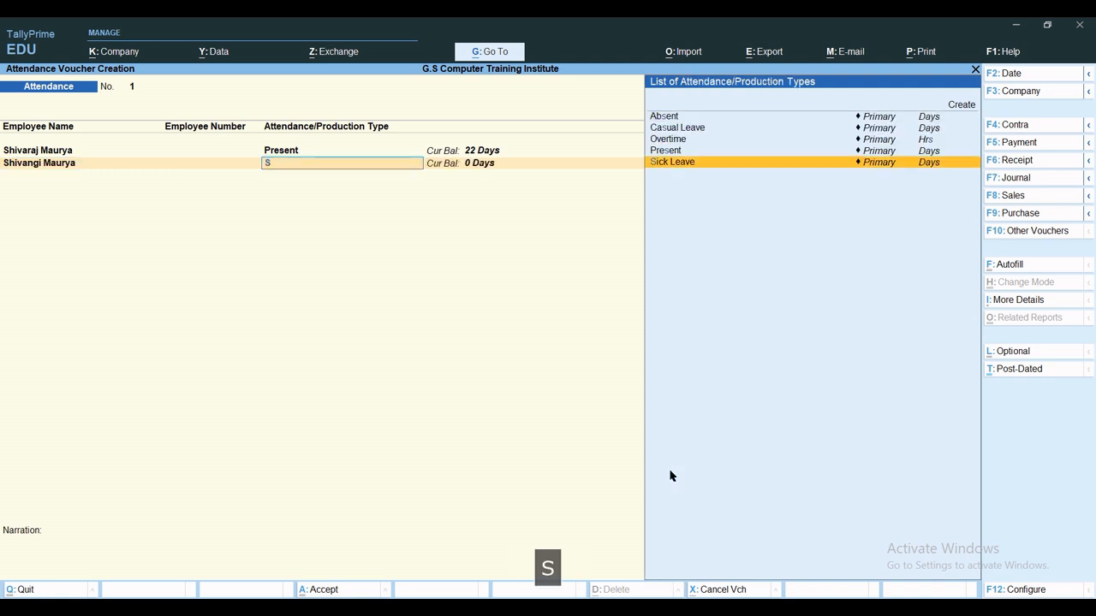
key(Return)
text(2)
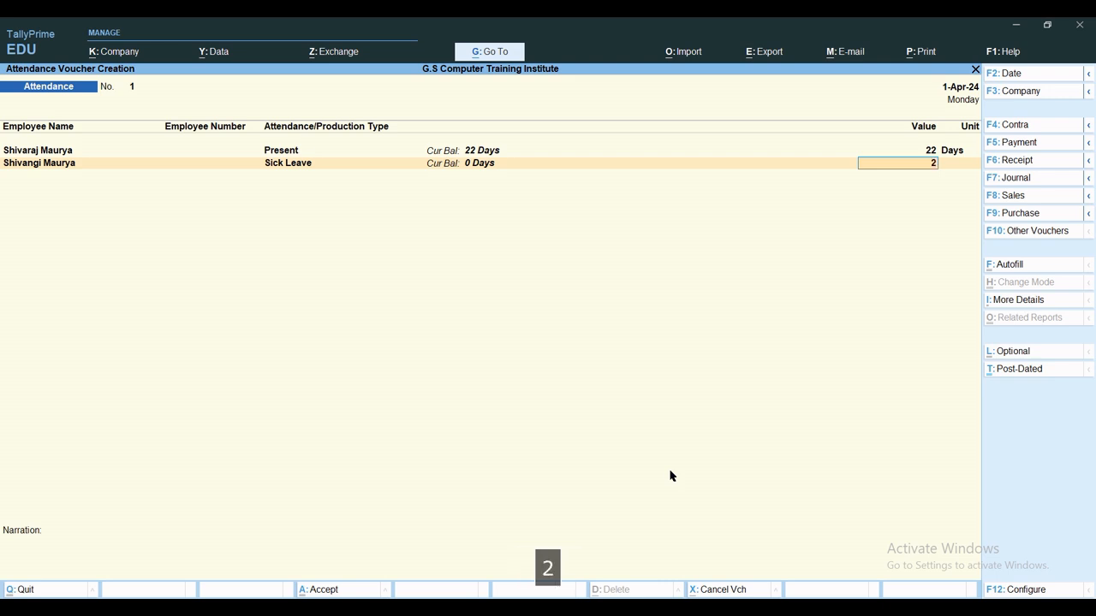
key(Return)
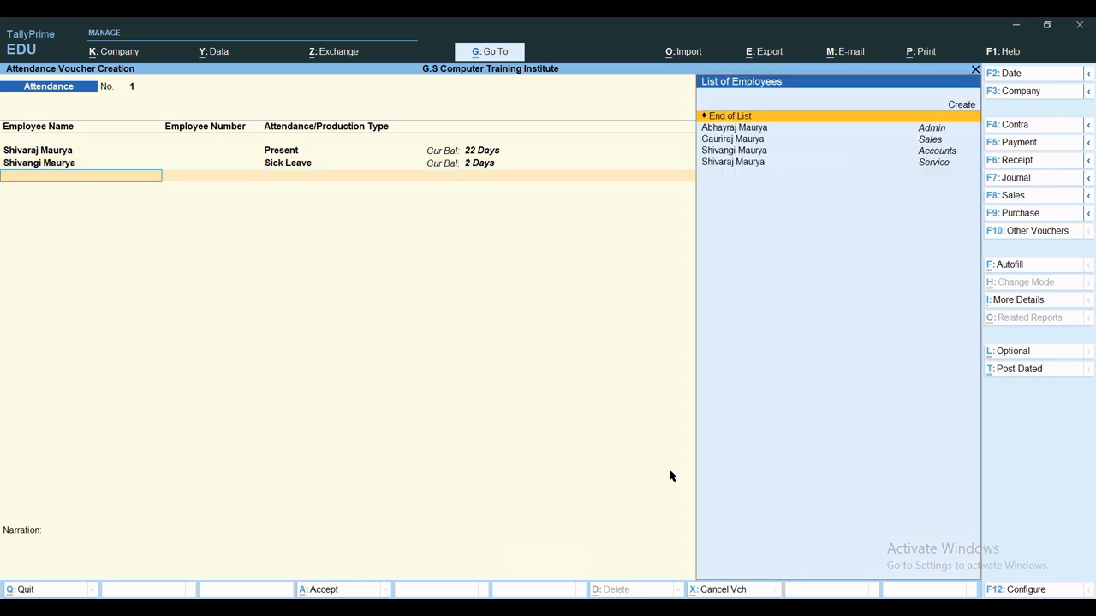
key(BackSpace)
key(BackSpace)
key(BackSpace)
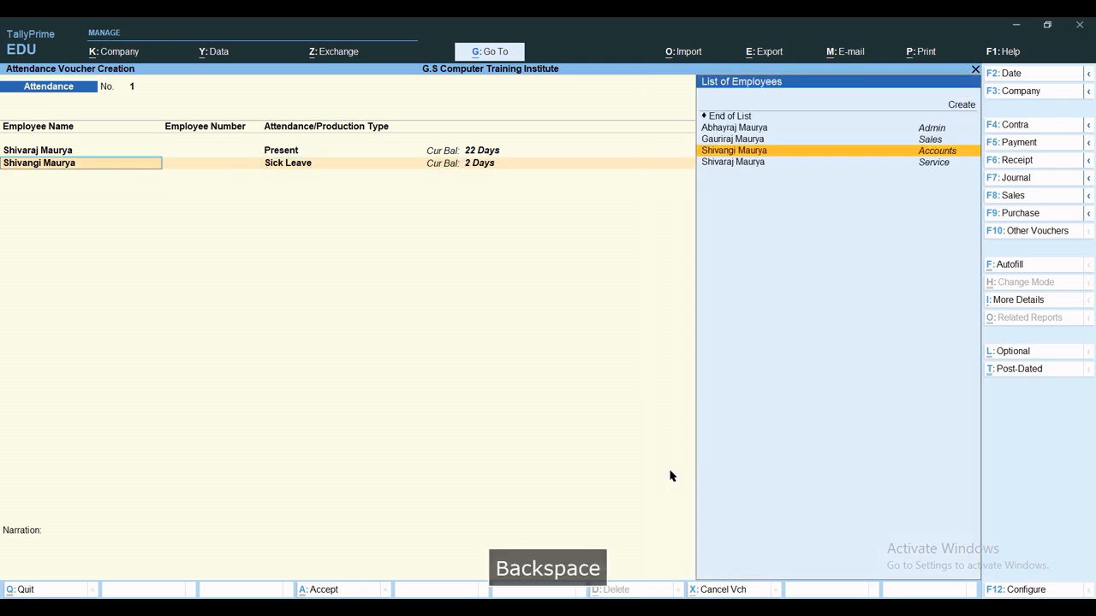
text(Shivara)
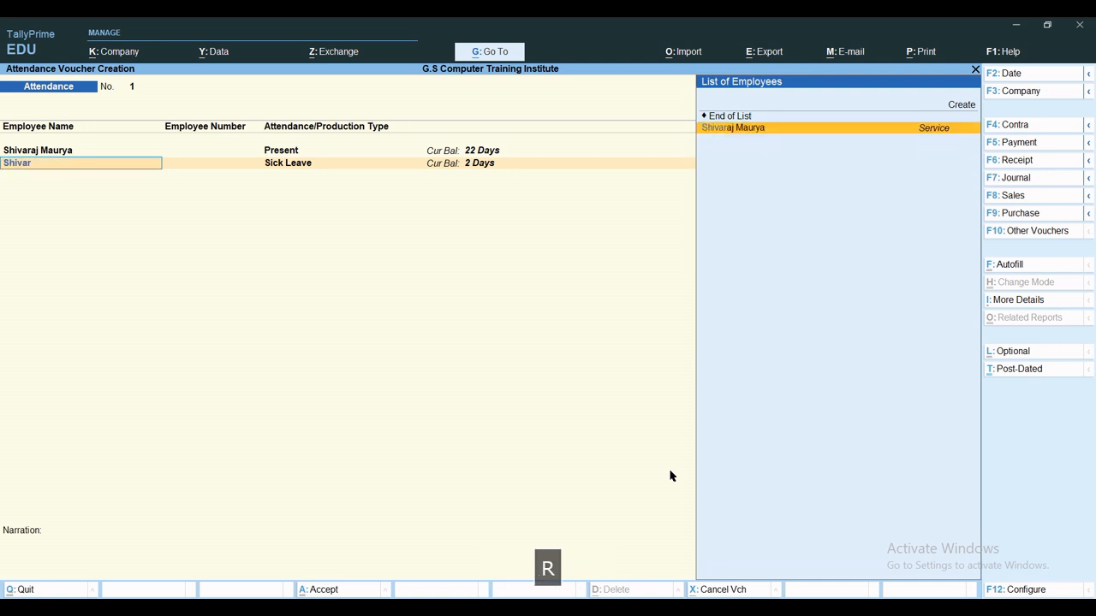
key(Return)
key(Return)
key(Return)
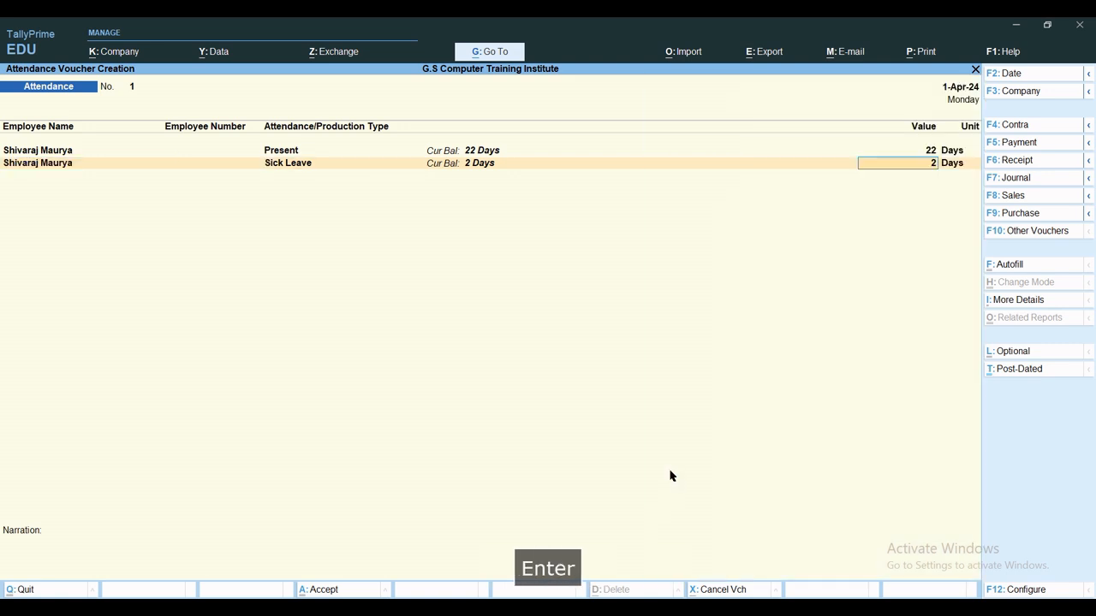
Add 2 days of Casual Leave for the same employee.
text(Shivara)
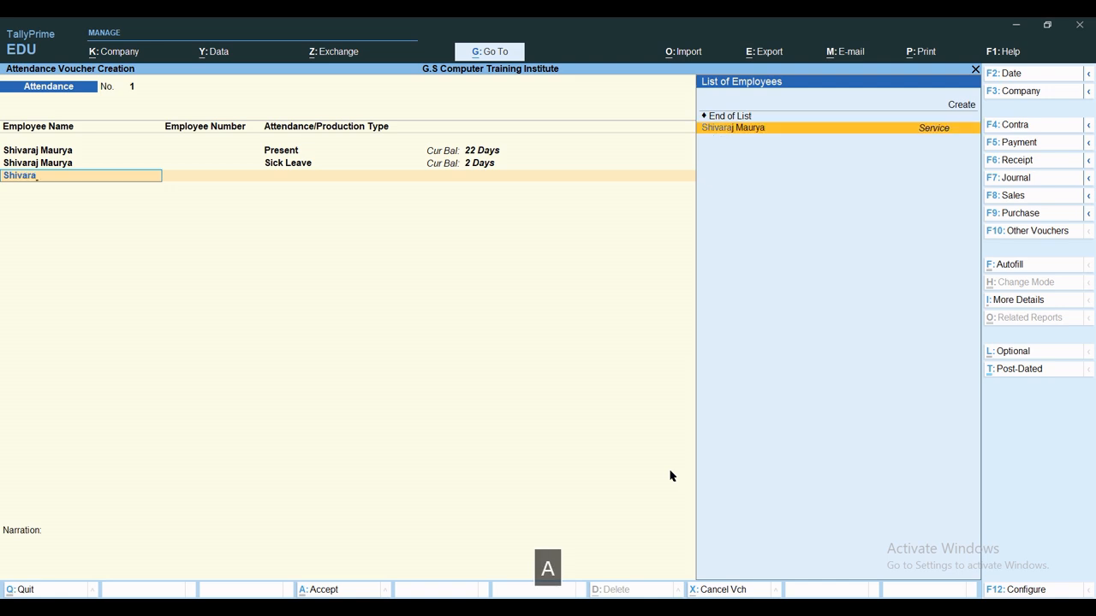
key(Return)
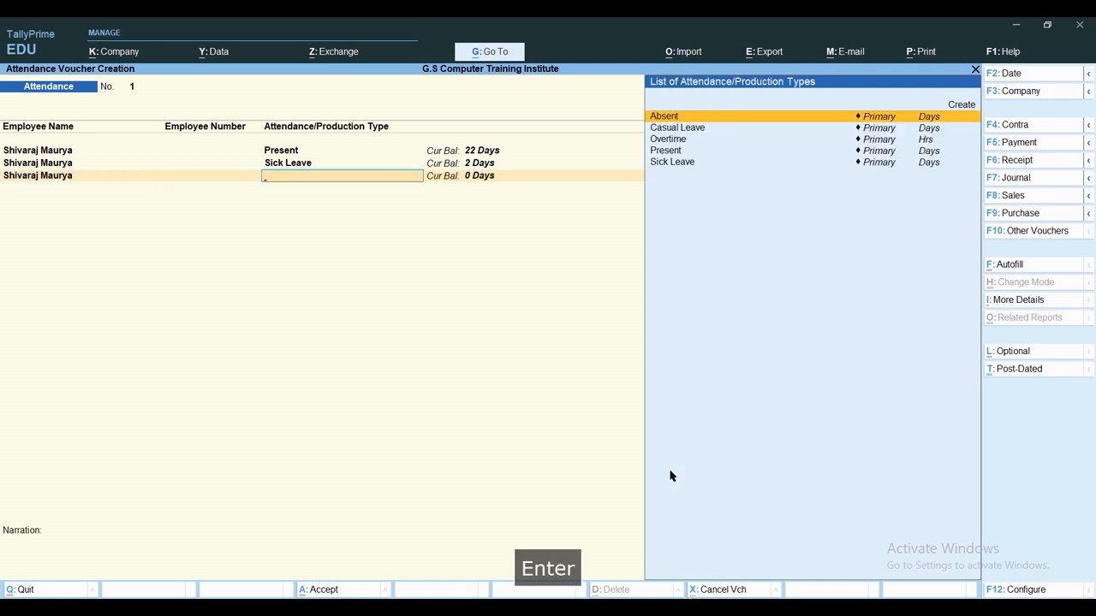
text(Ca)
key(Return)
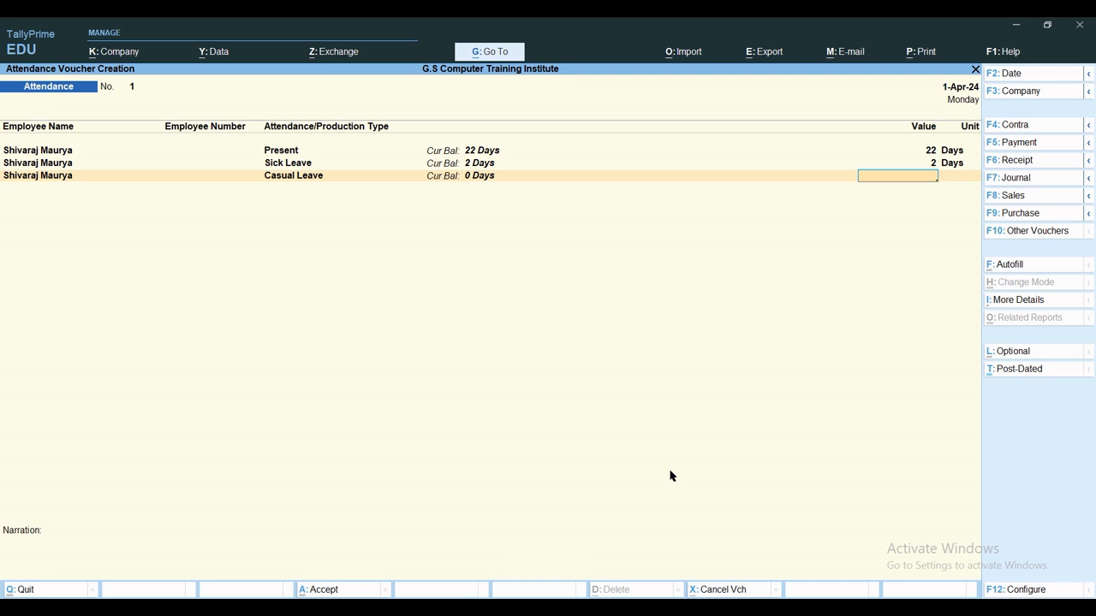
text(2)
key(Return)
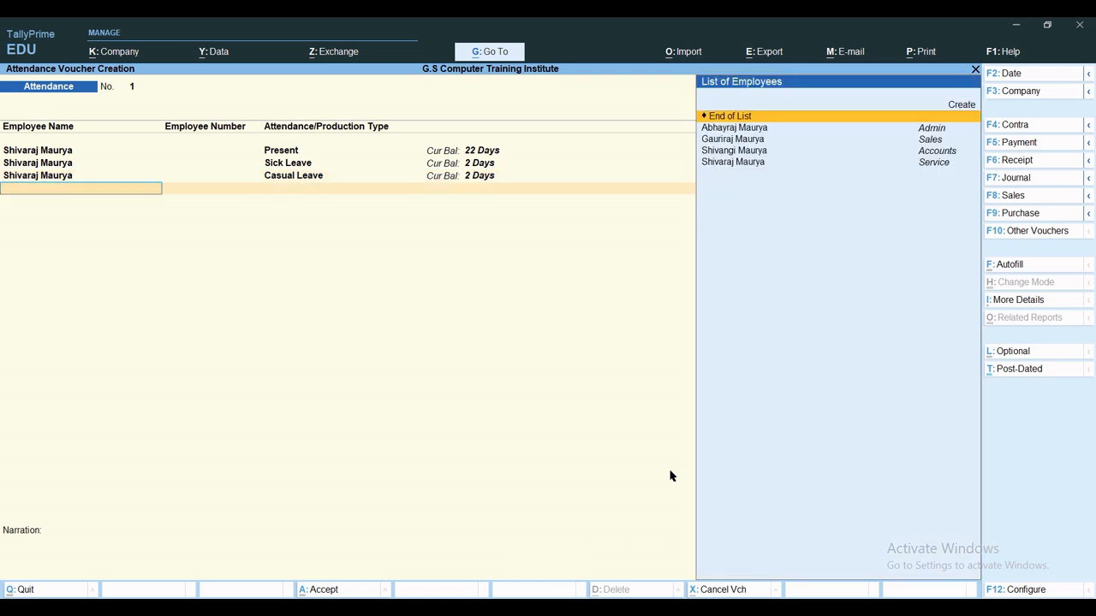
Add 42 hours of Overtime for that employee.
text(Shiva)
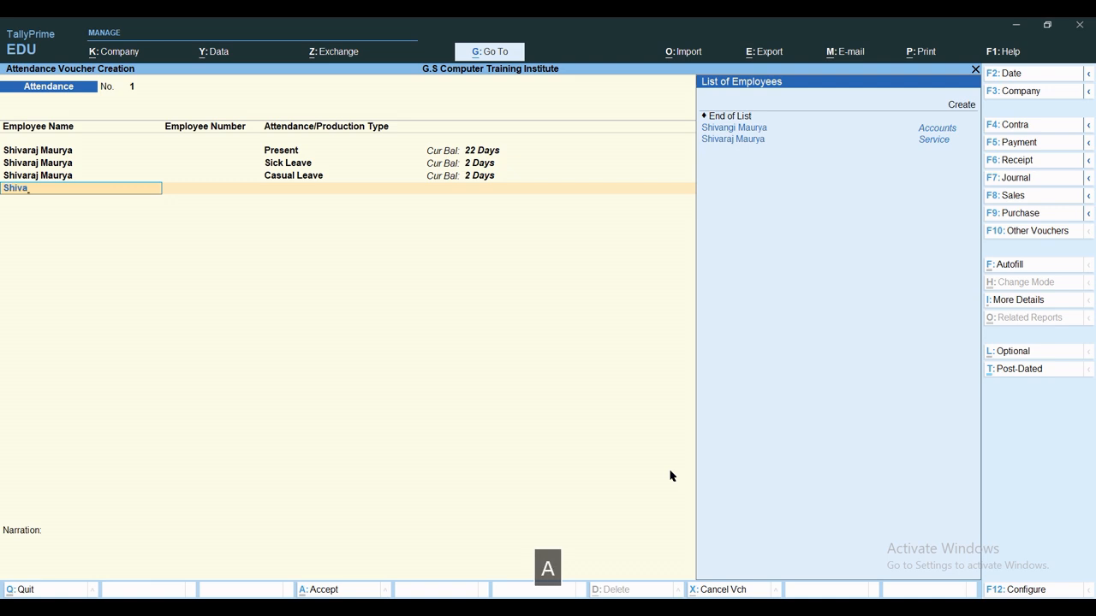
key(Down)
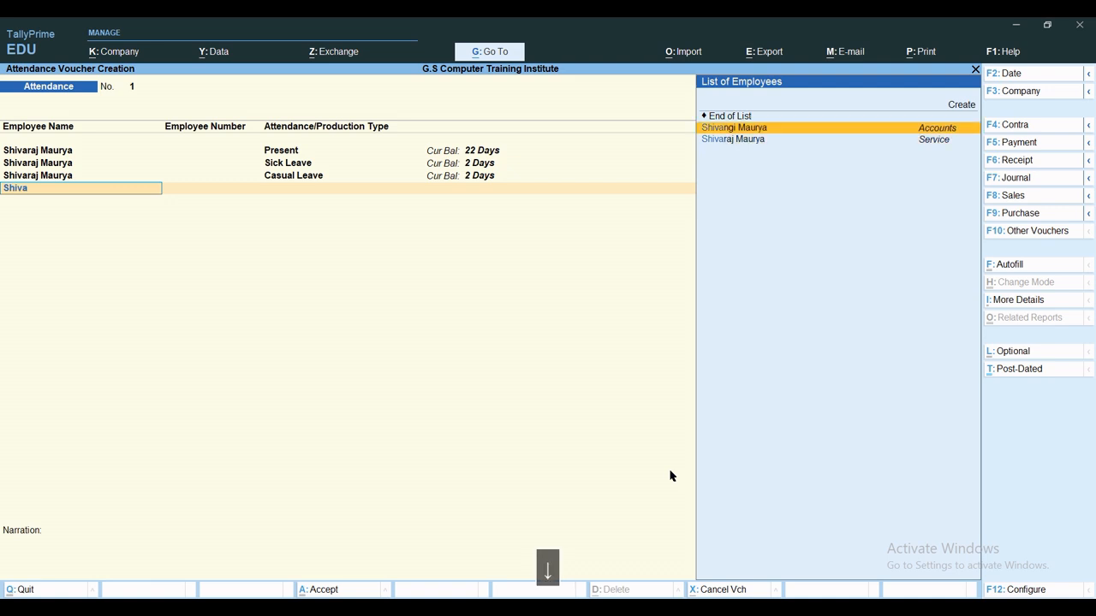
key(Down)
key(Return)
text(Over)
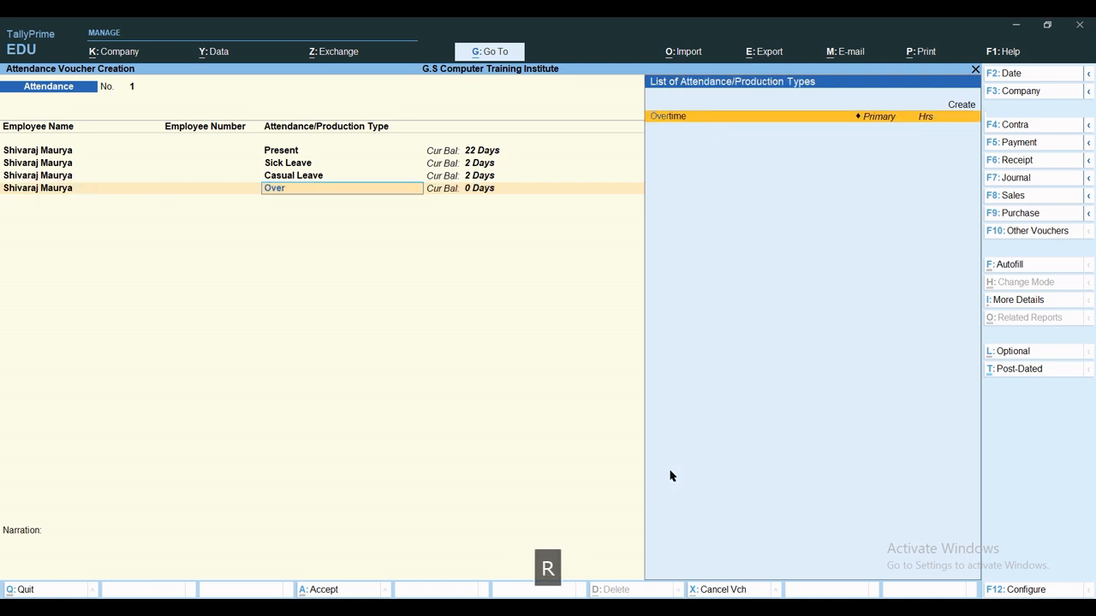
key(Return)
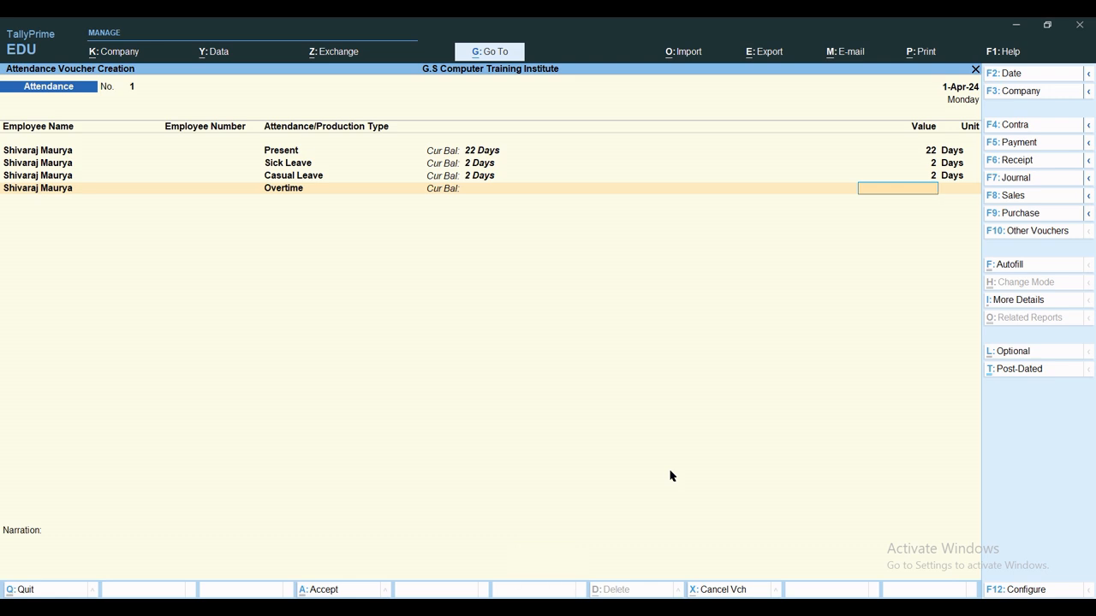
text(42)
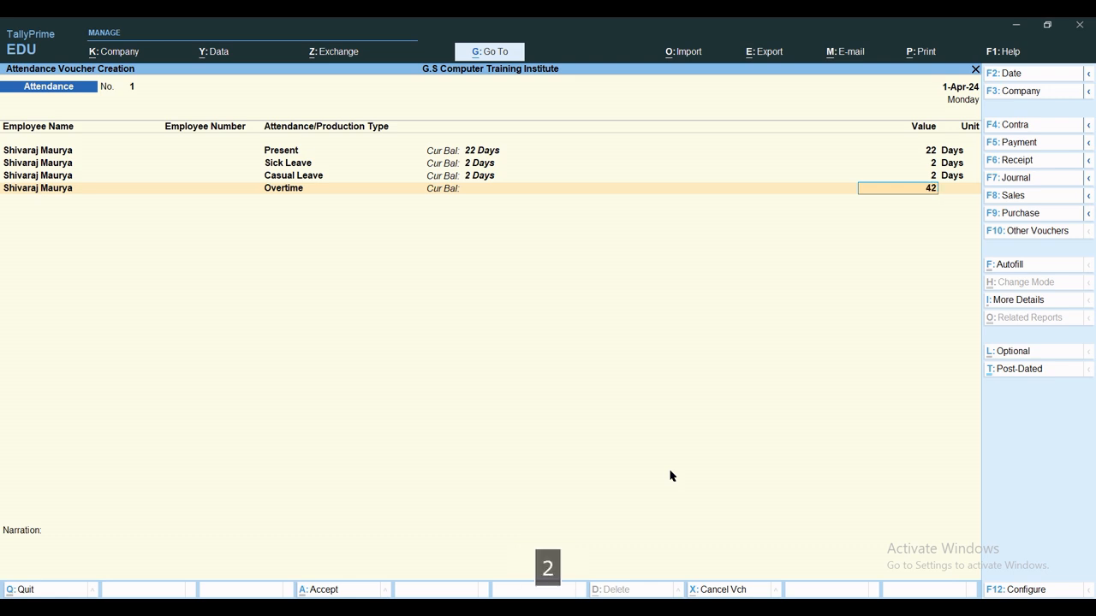
key(Return)
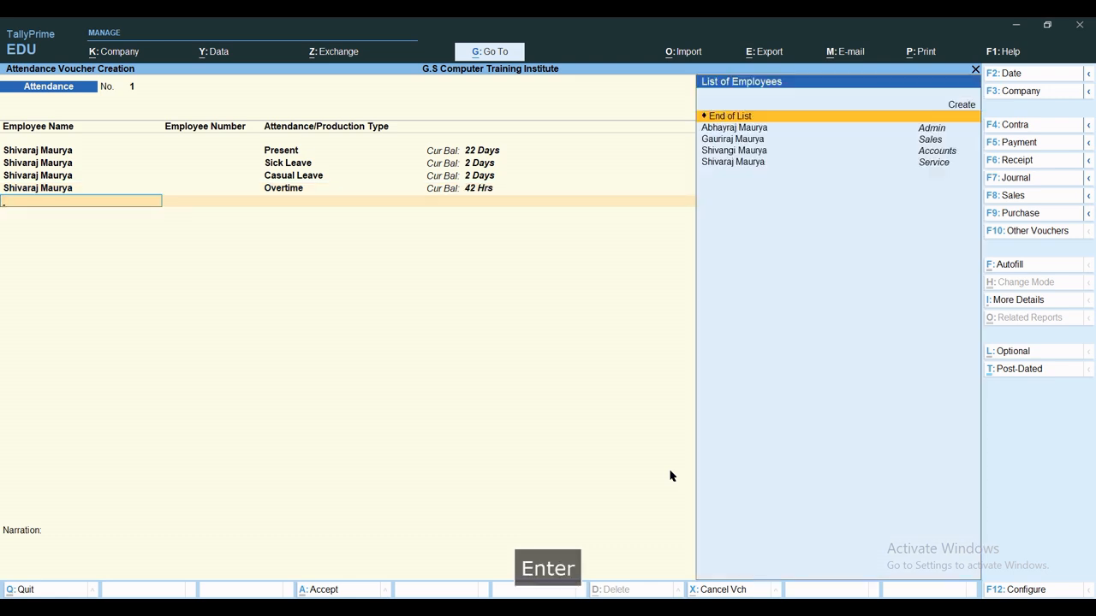
Record 24 Present days for the Admin employee.
key(Down)
key(Down)
key(Down)
key(Down)
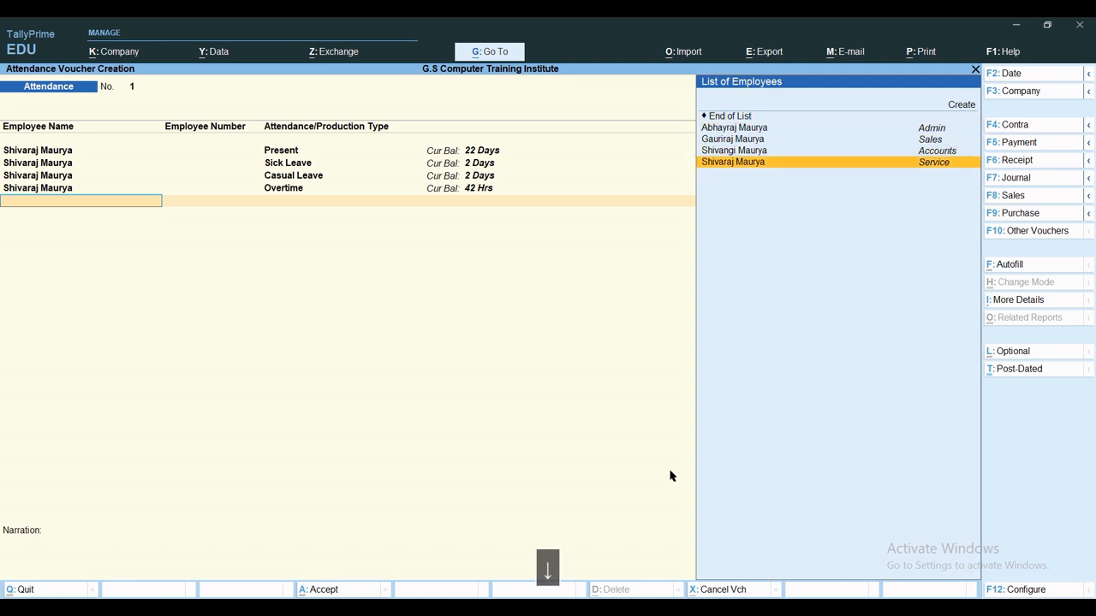
key(Up)
key(Up)
key(Up)
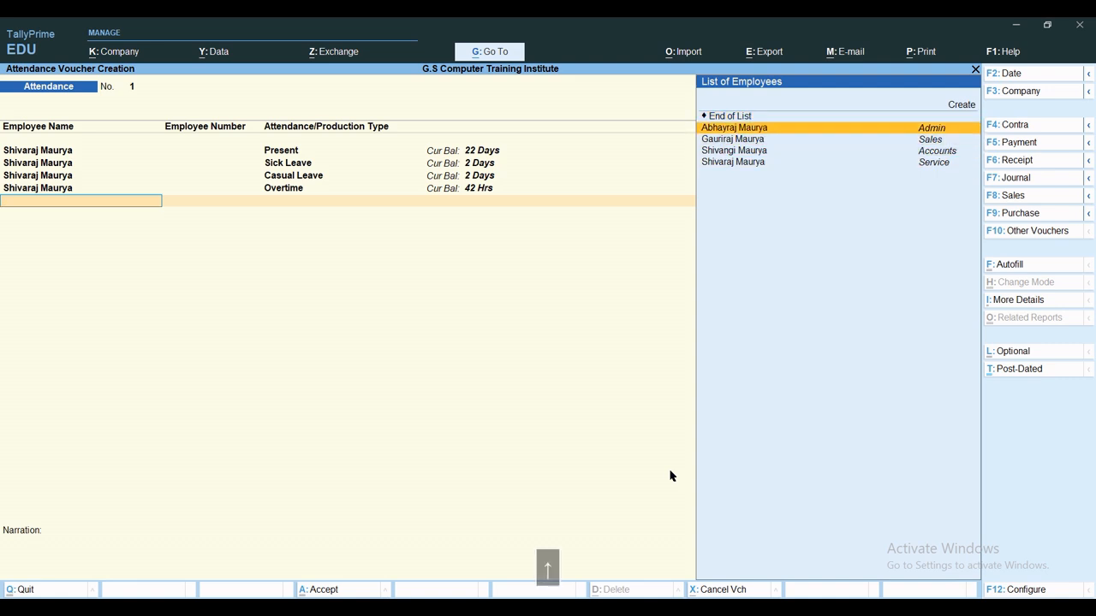
key(Return)
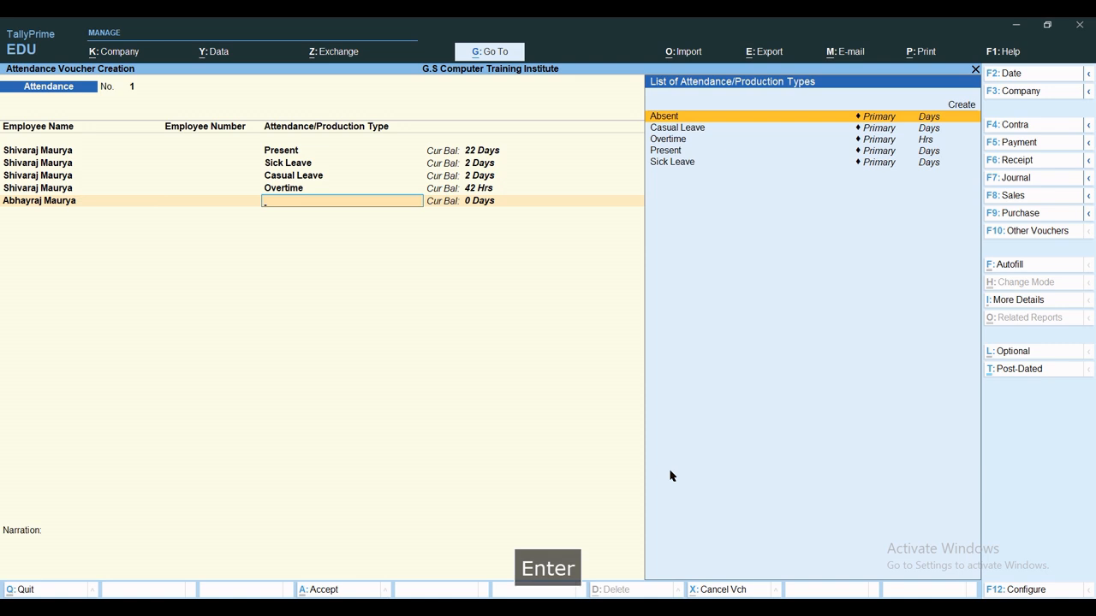
text(Pre)
key(Return)
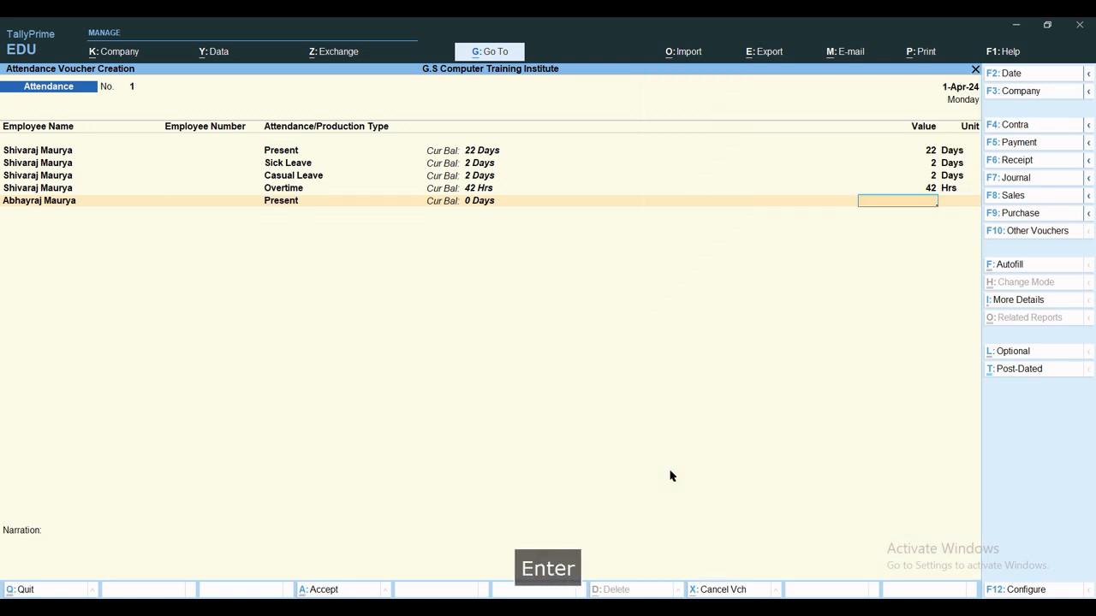
text(26)
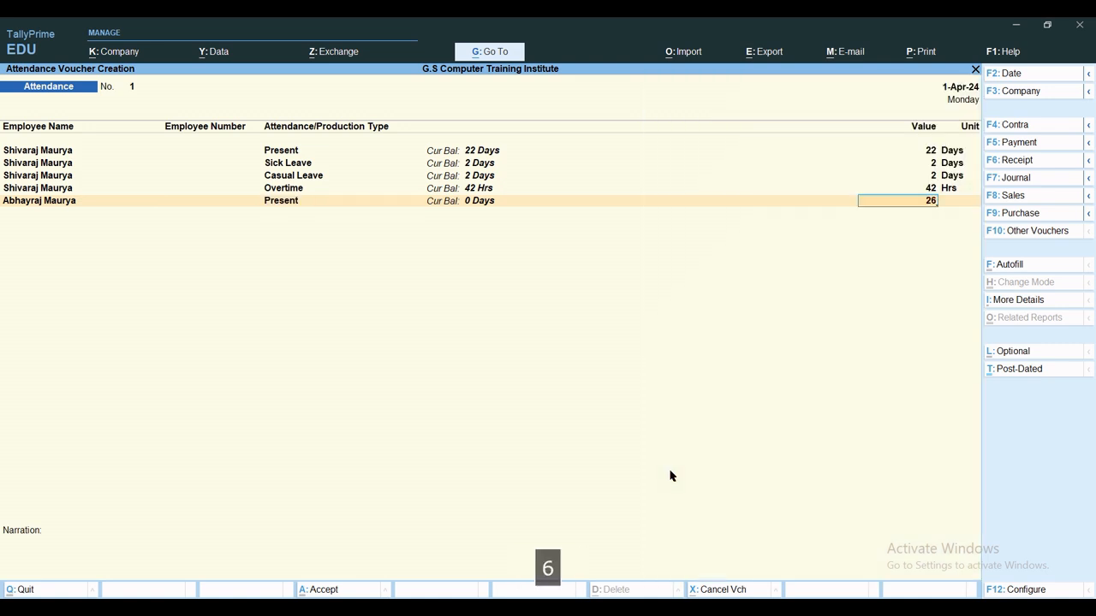
key(BackSpace)
text(4)
key(Return)
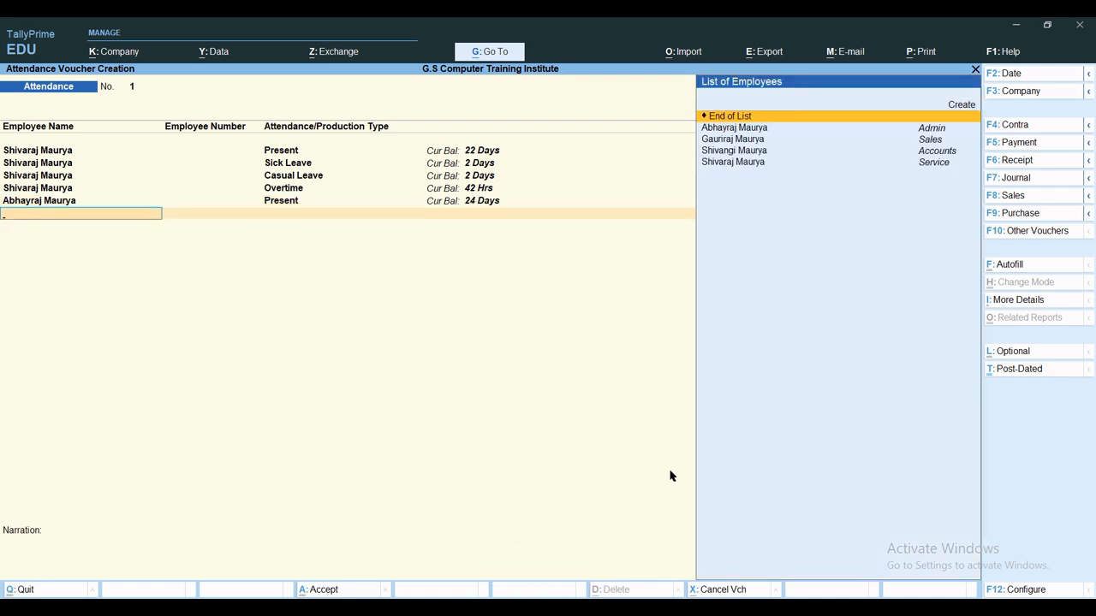
Add 2 days Absent for the Admin employee.
text(Abhay)
key(Return)
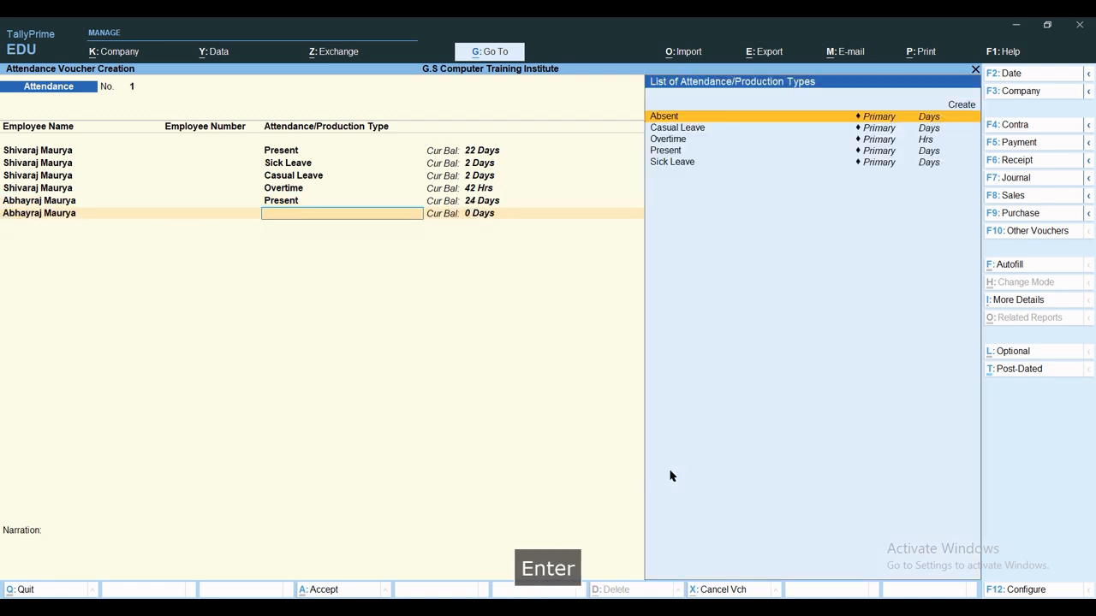
text(S)
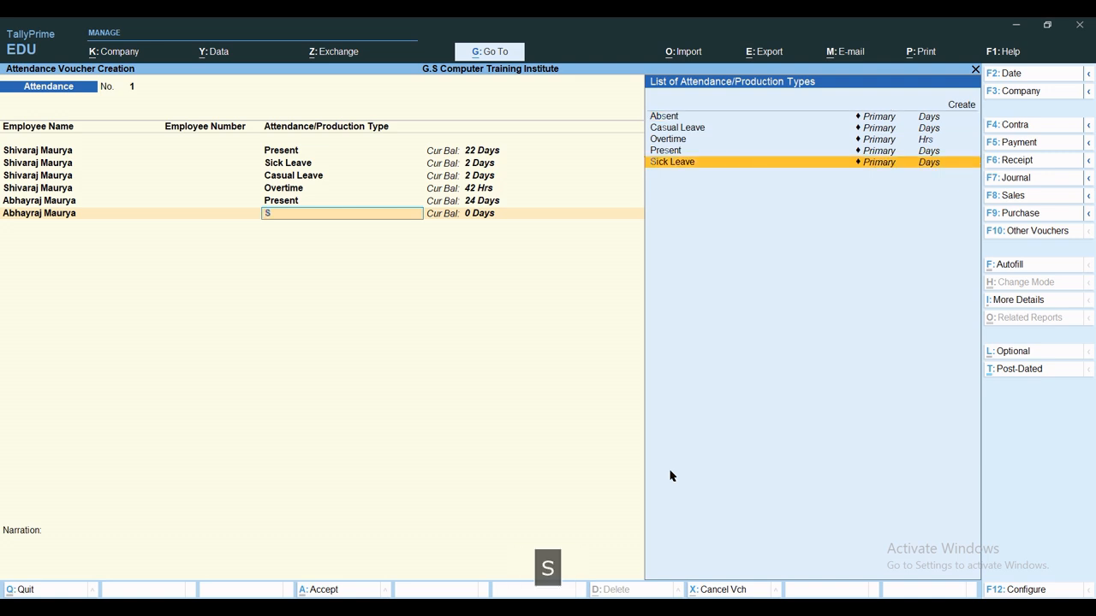
key(BackSpace)
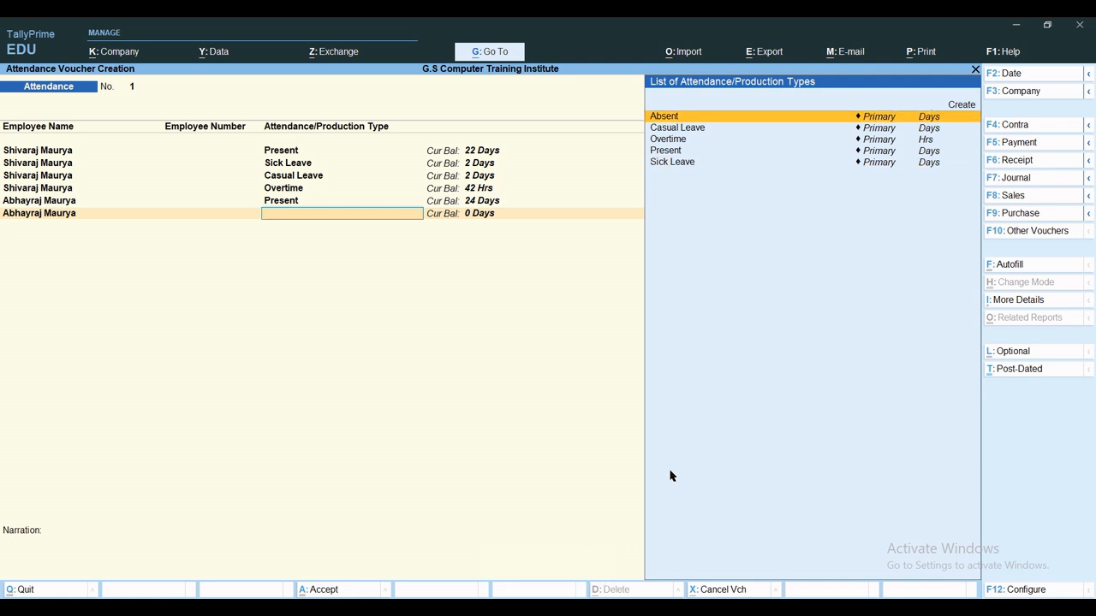
key(Return)
text(2)
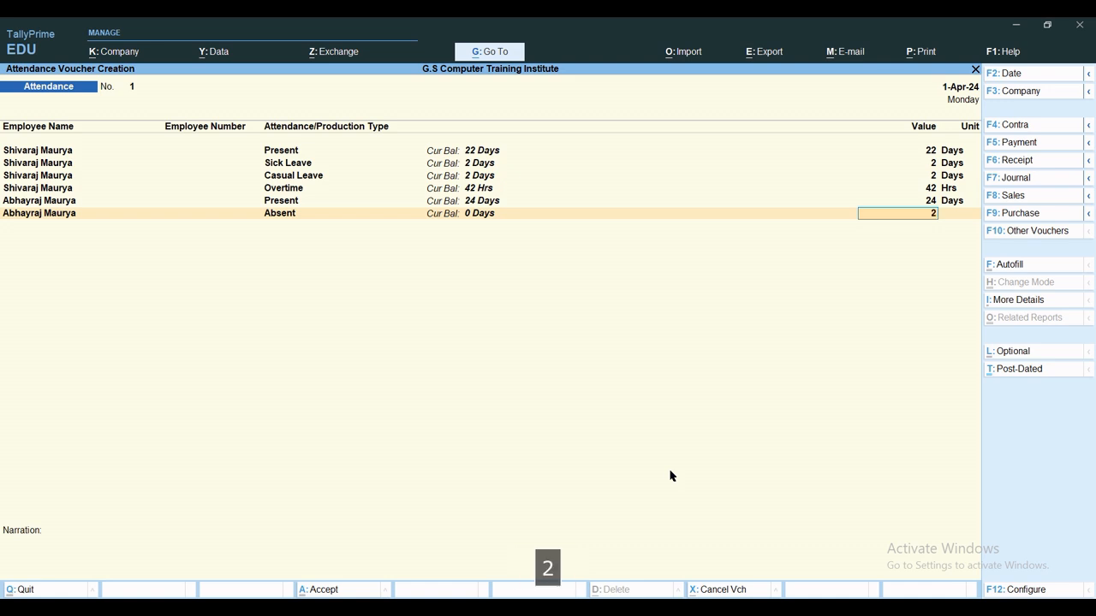
key(Return)
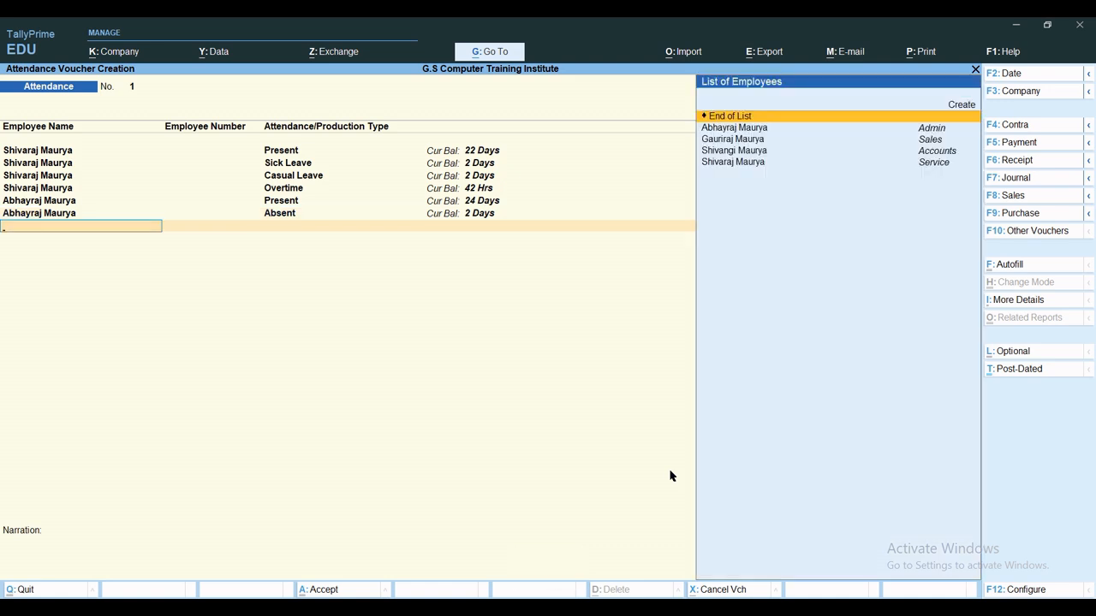
Add 56 hours of Overtime for the Admin employee.
text(Abh)
key(Return)
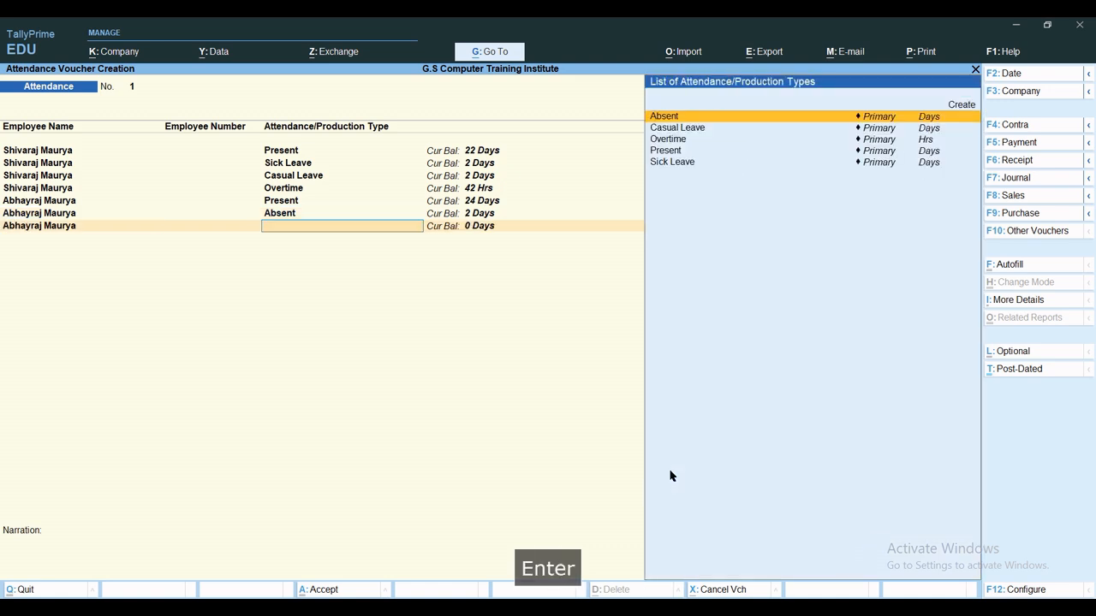
text(Ove)
key(Return)
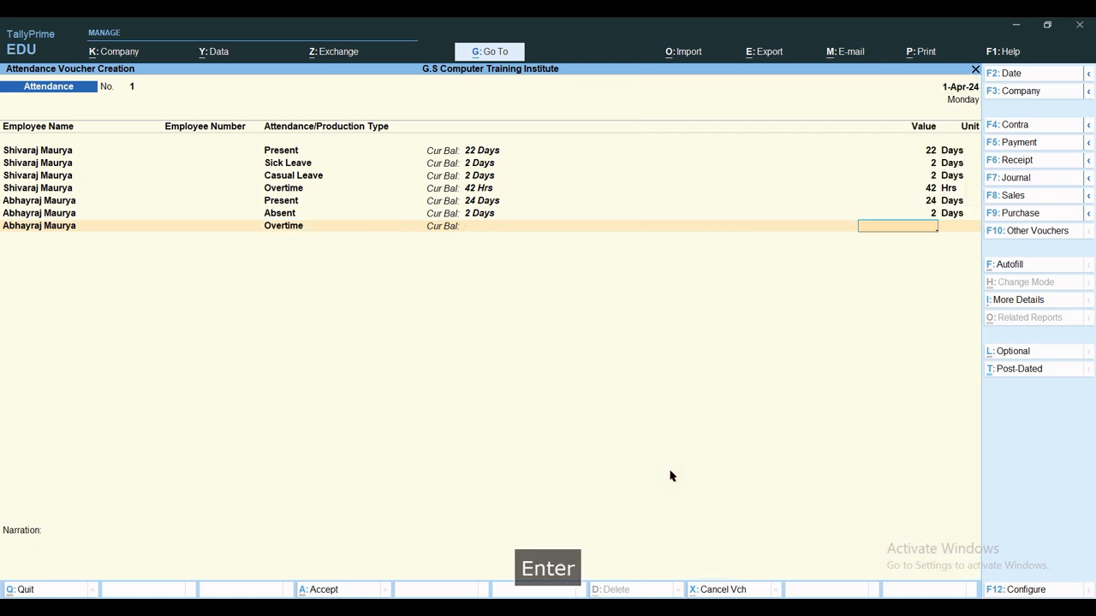
text(56)
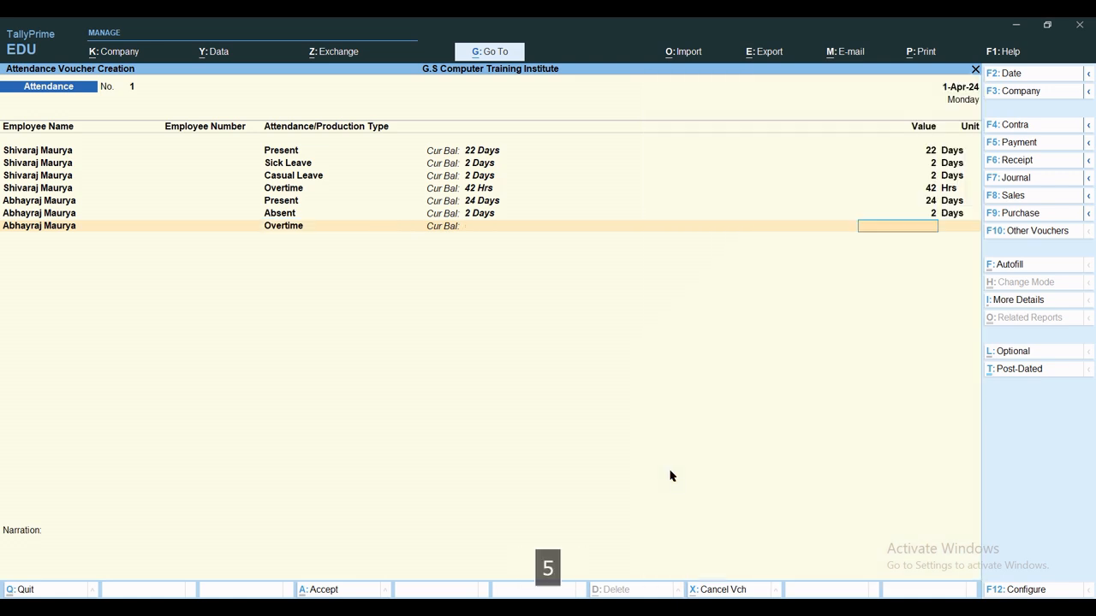
key(Return)
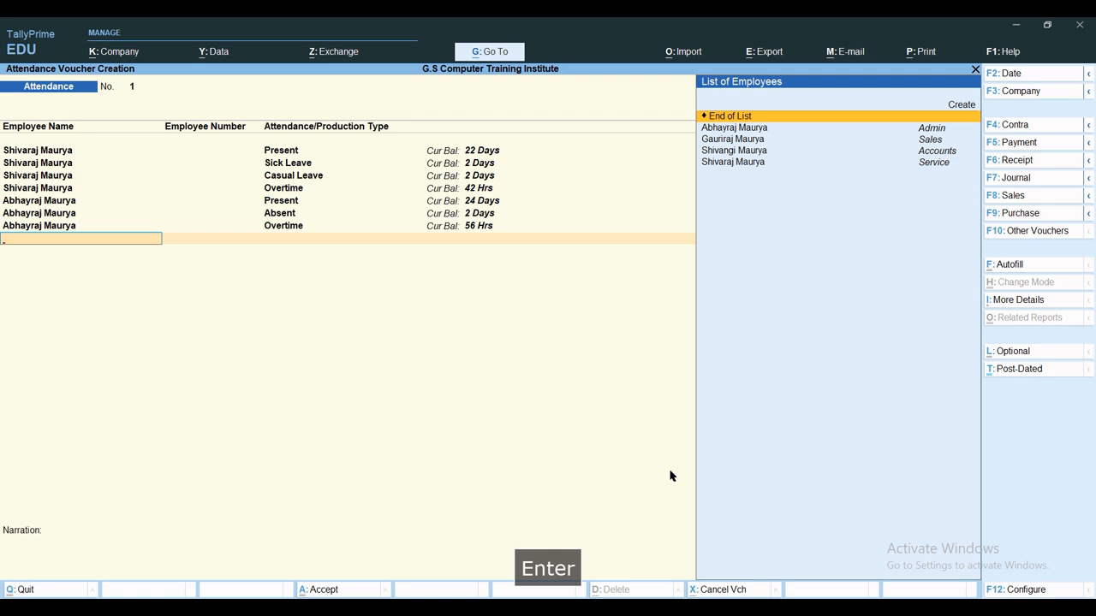
Record 25 Present days for the Accounts employee.
key(Down)
key(Down)
key(Return)
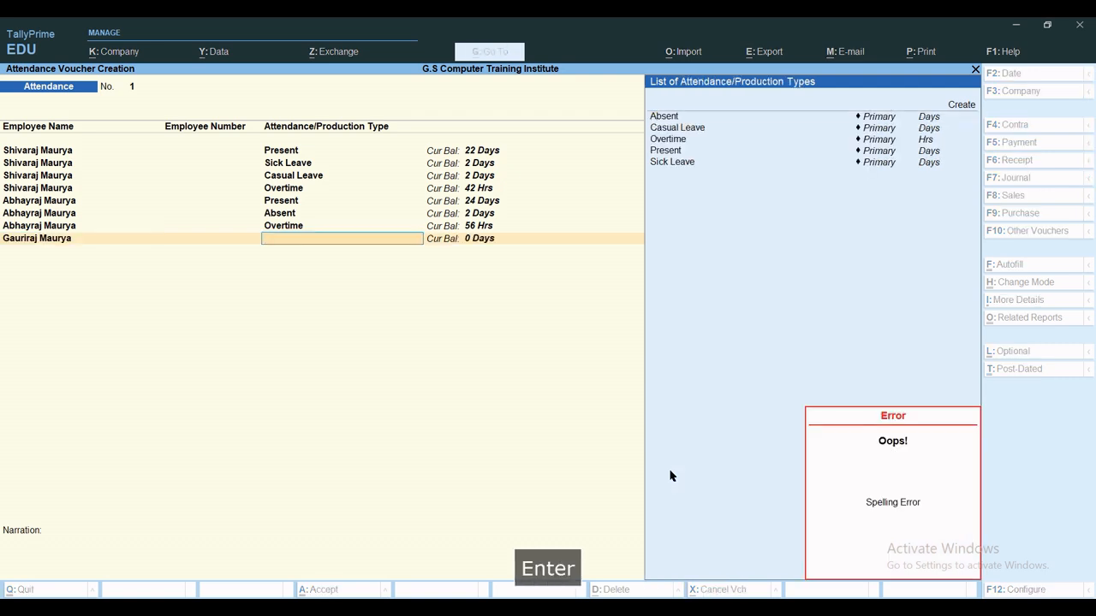
key(BackSpace)
key(BackSpace)
text(S)
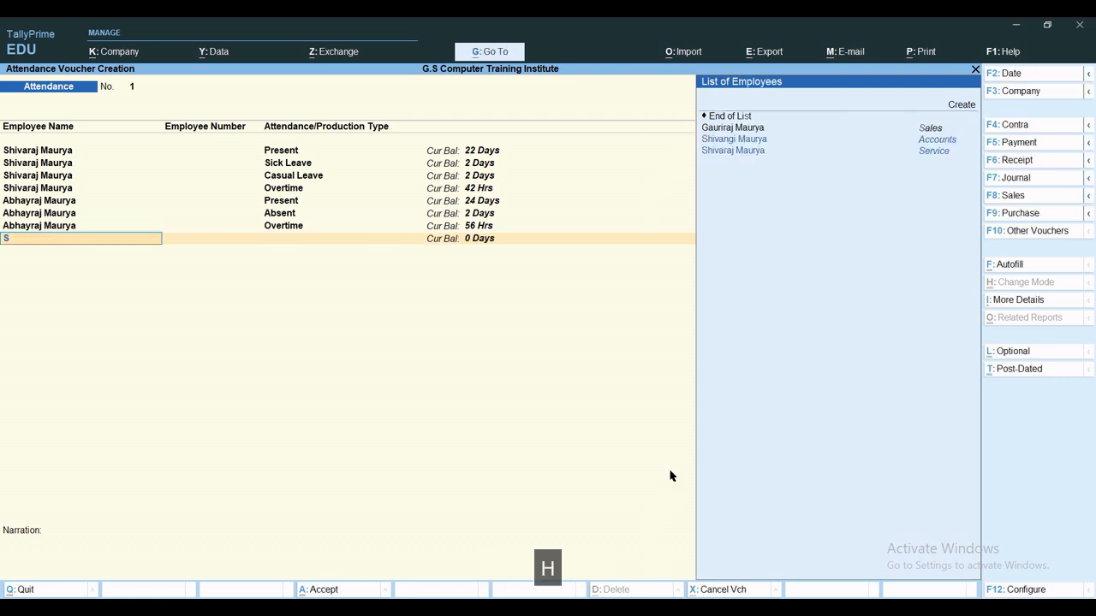
text(hiv)
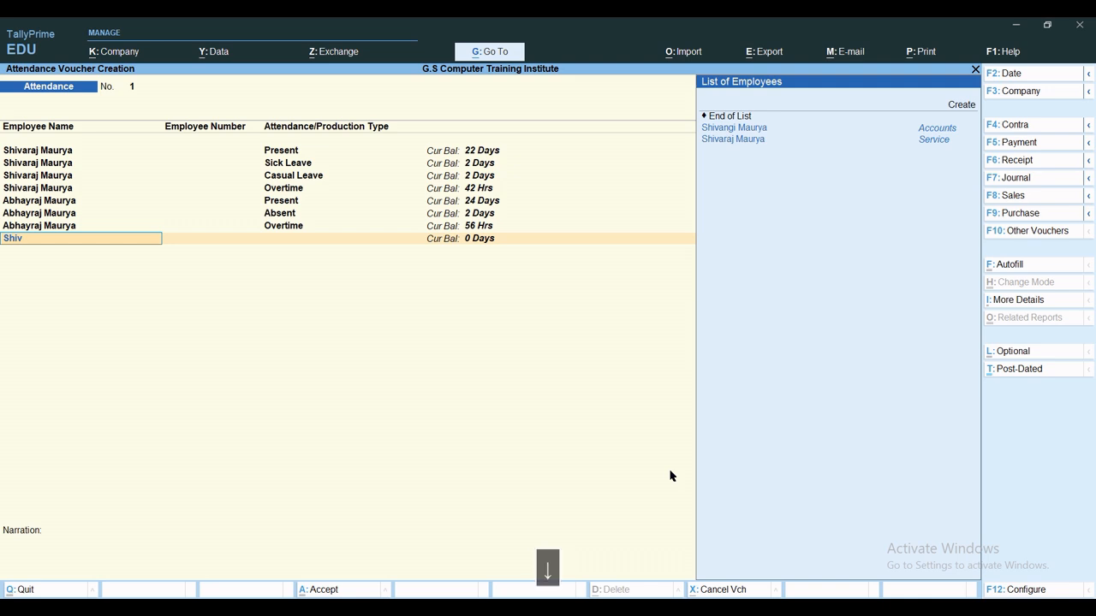
key(Down)
key(Return)
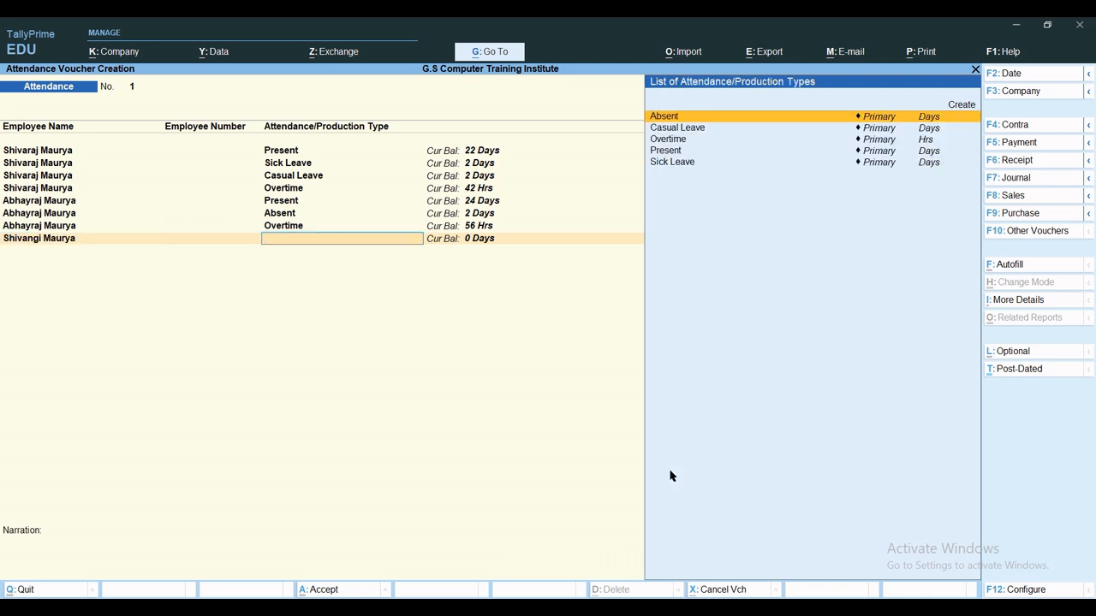
key(Down)
key(Down)
key(Down)
key(Return)
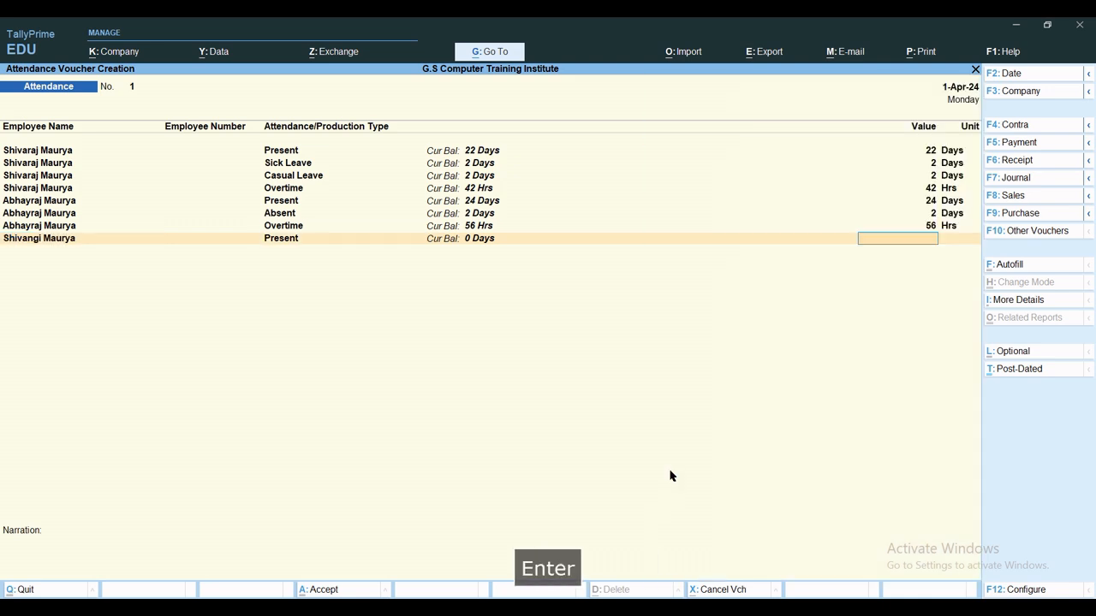
text(25)
key(Return)
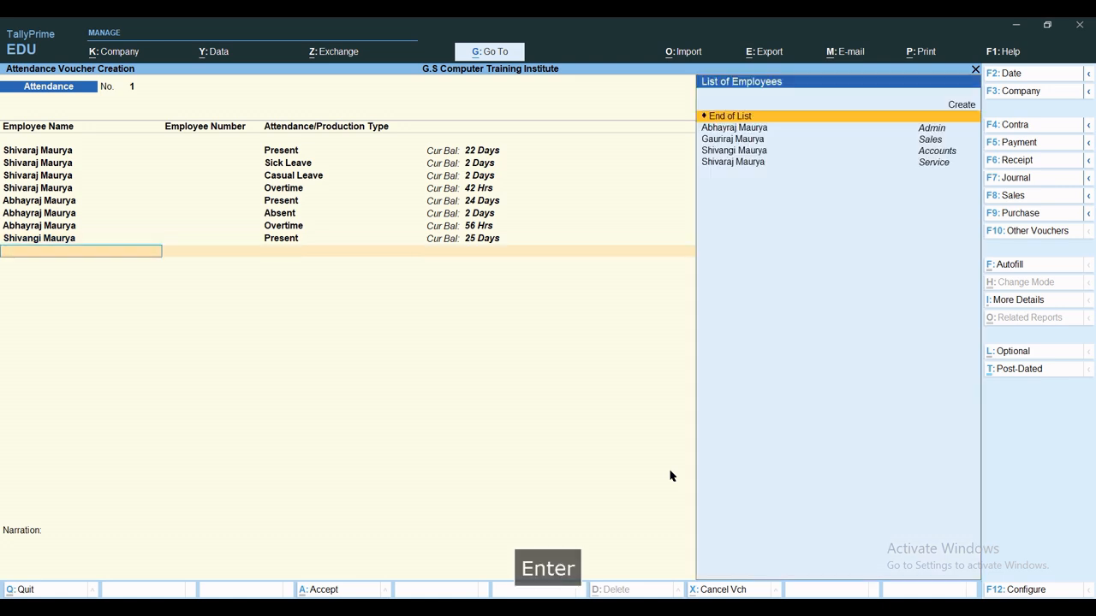
Add 1 day of Sick Leave for the Accounts employee.
text(Shiva)
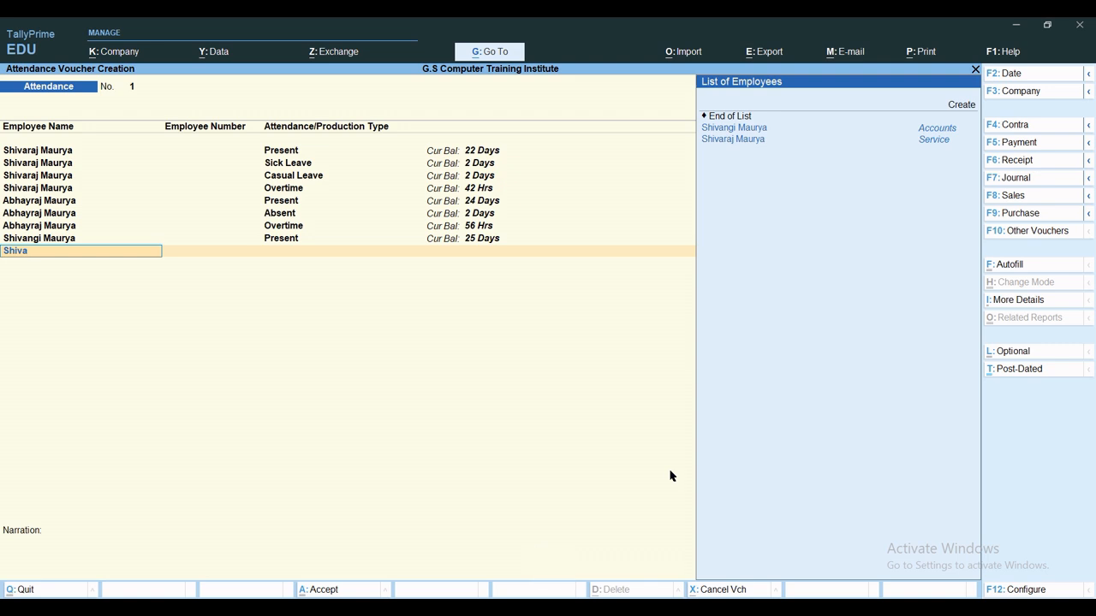
key(Down)
key(Return)
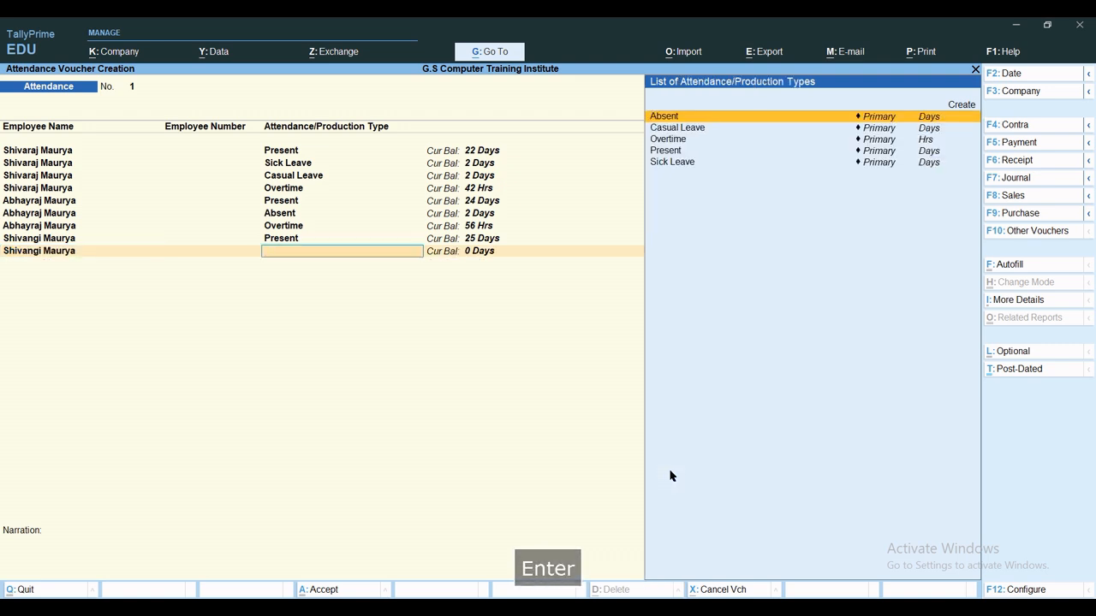
text(Si)
key(Return)
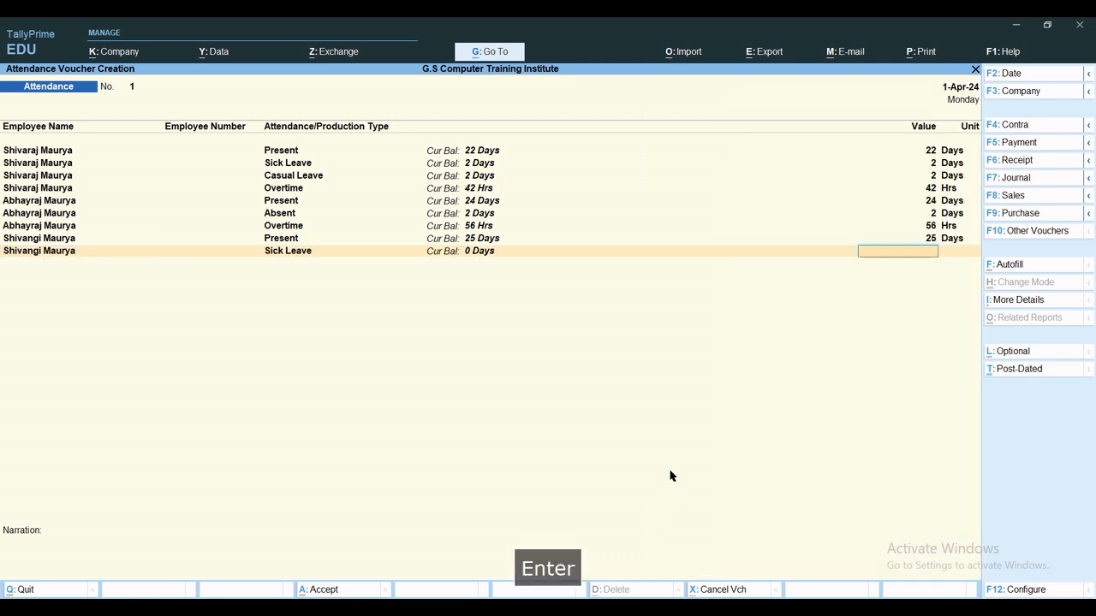
text(1)
key(Return)
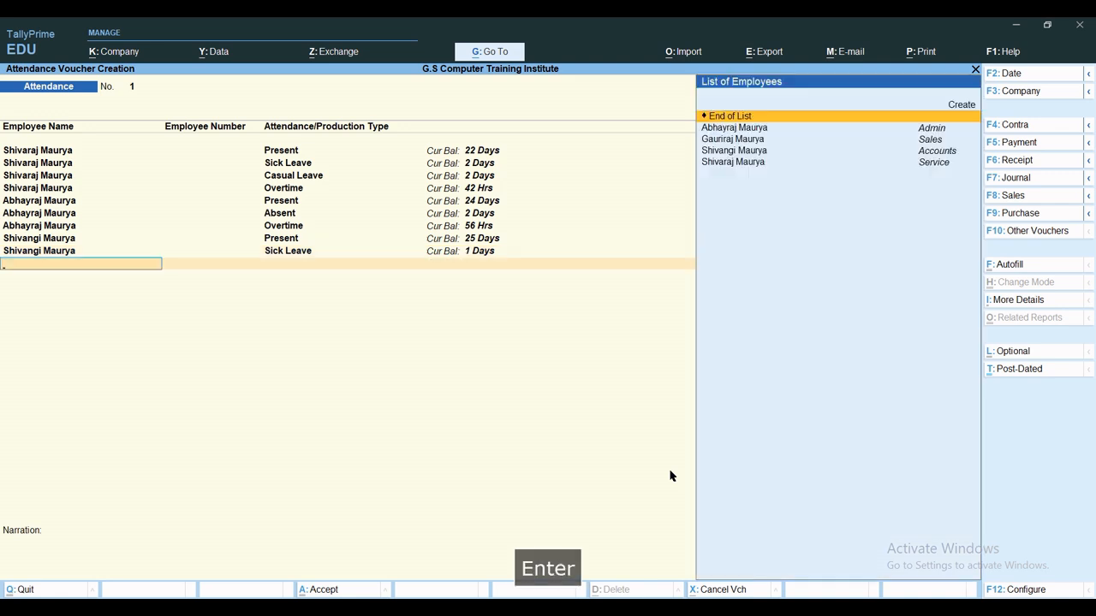
Add 62 hours of Overtime for the Accounts employee.
text(Shiva)
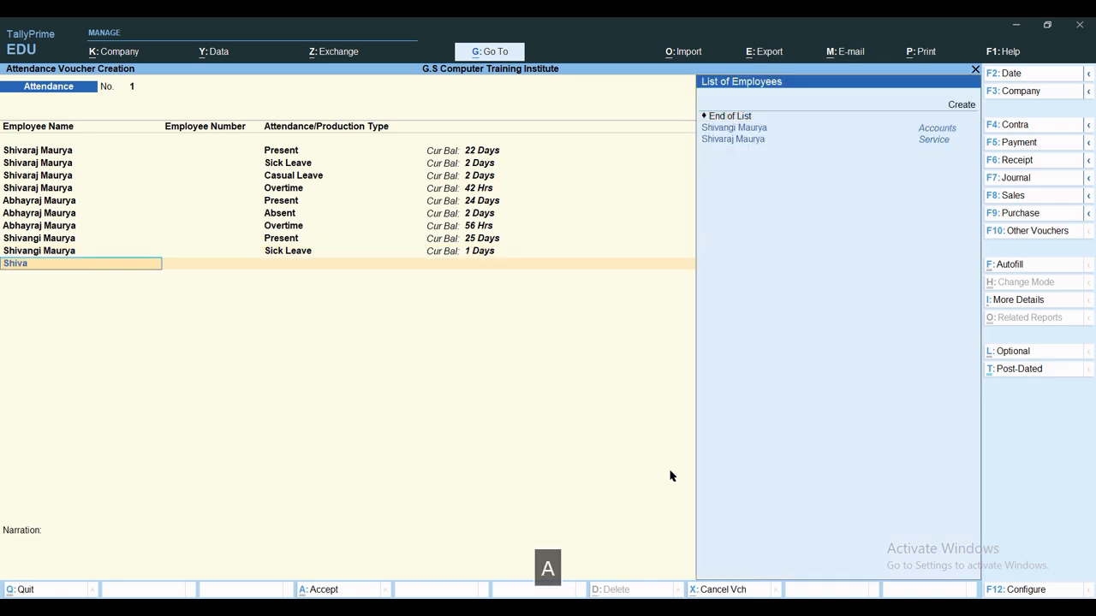
key(Down)
key(Down)
key(Up)
key(Return)
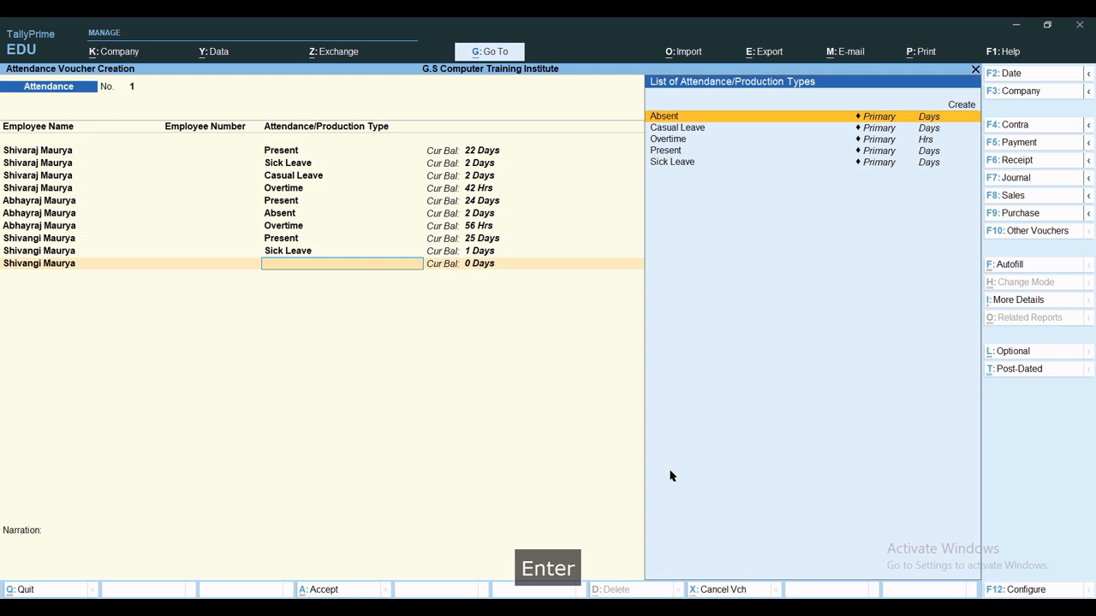
text(ove)
key(Return)
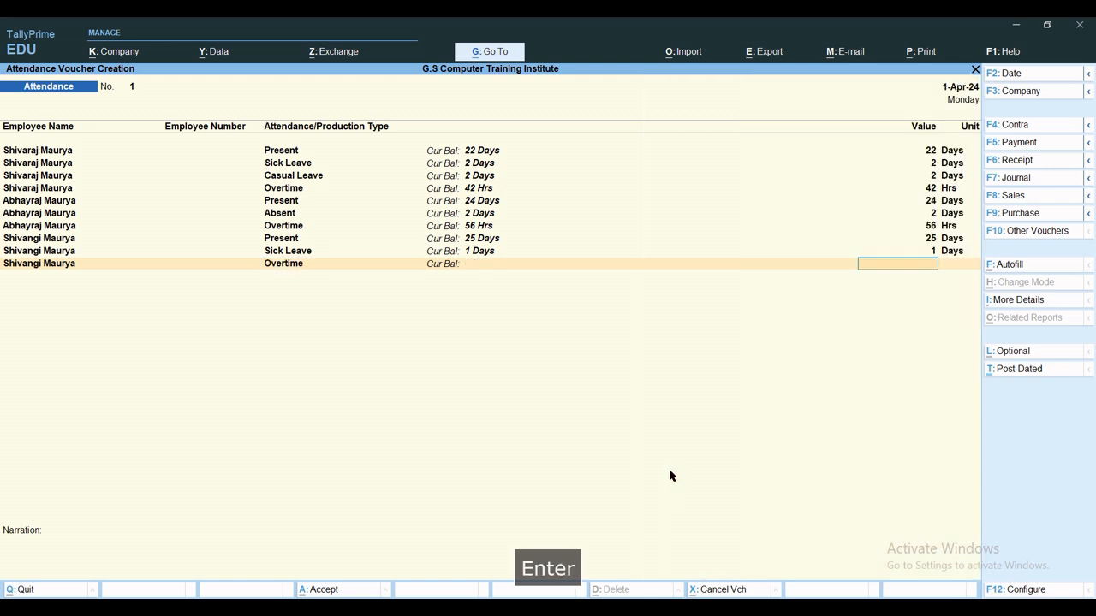
text(62)
key(Return)
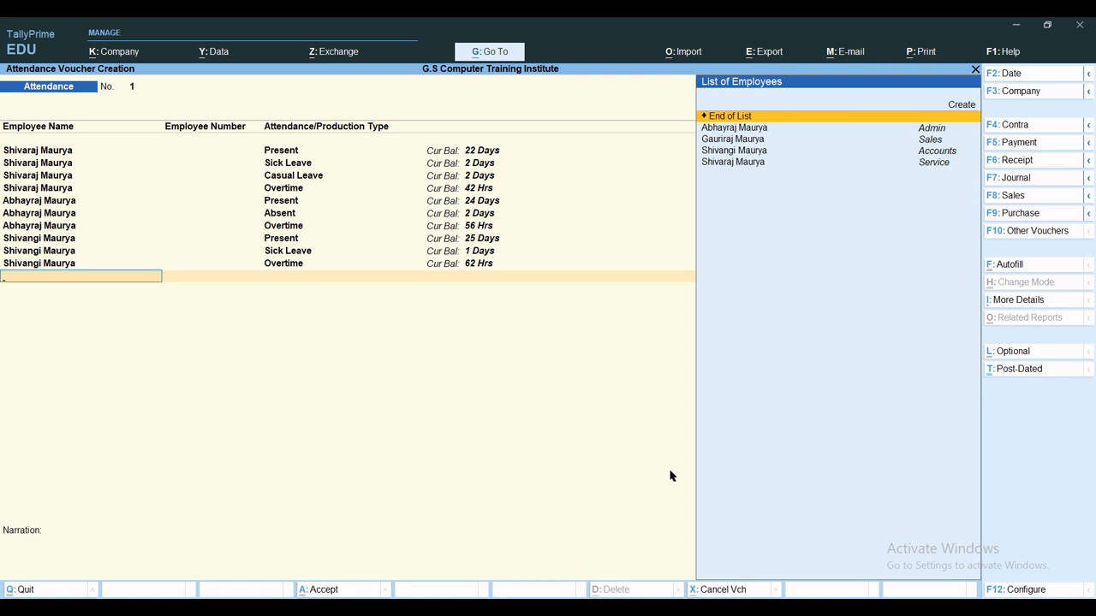
Record 26 Present days for the Sales employee.
key(Down)
key(Down)
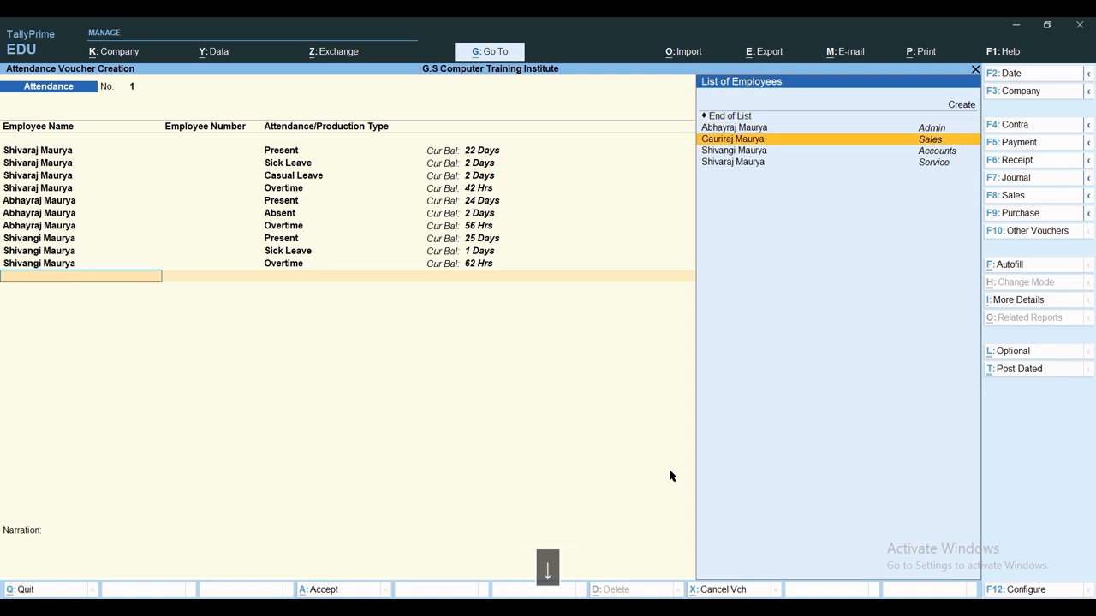
key(Return)
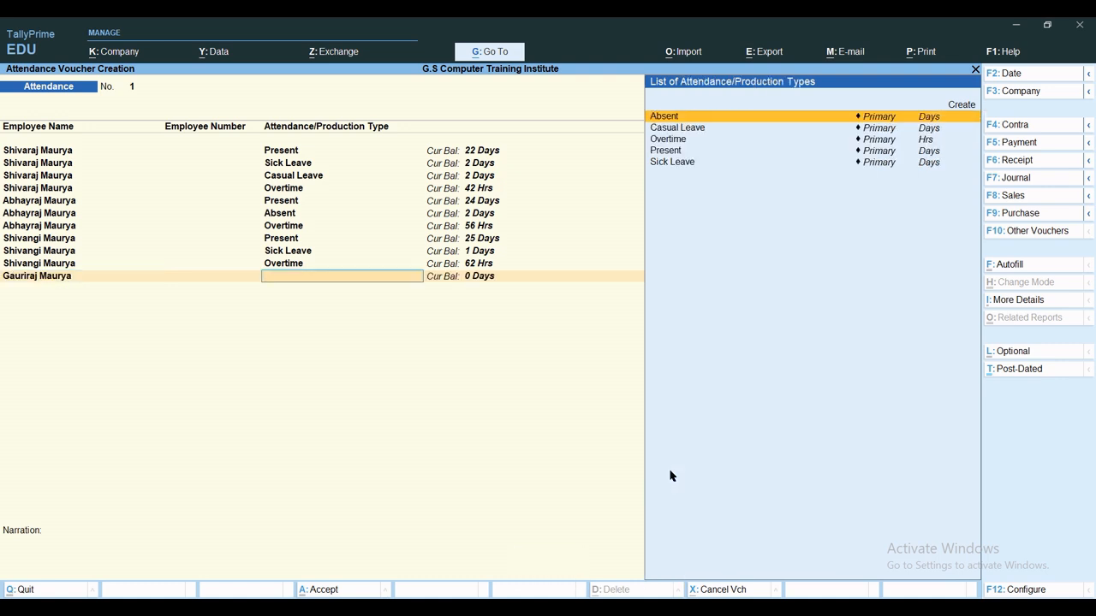
text(Pre)
key(Return)
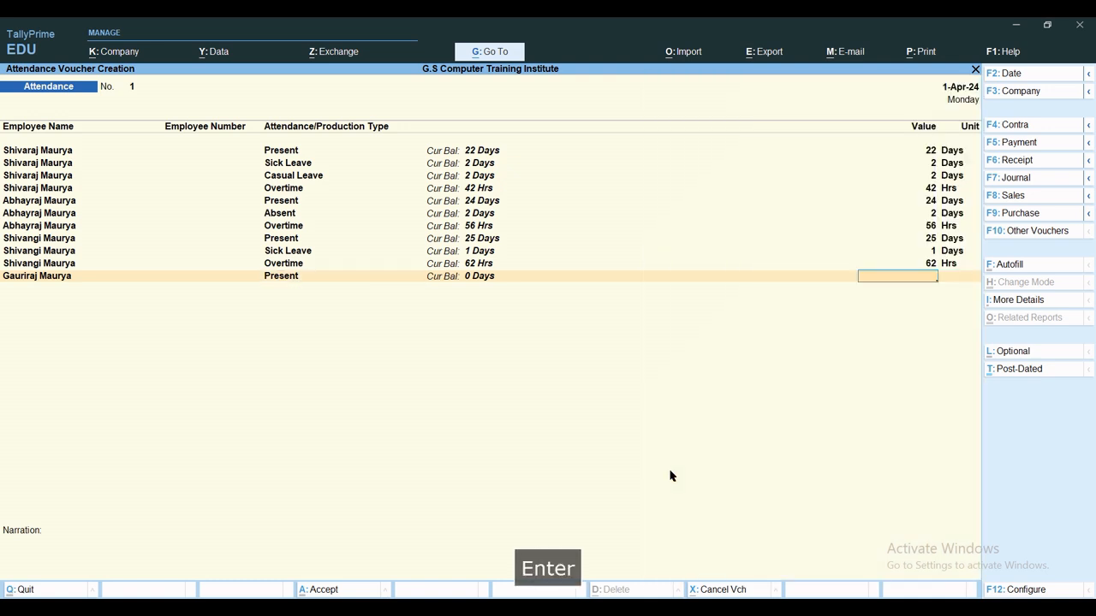
text(26)
key(Return)
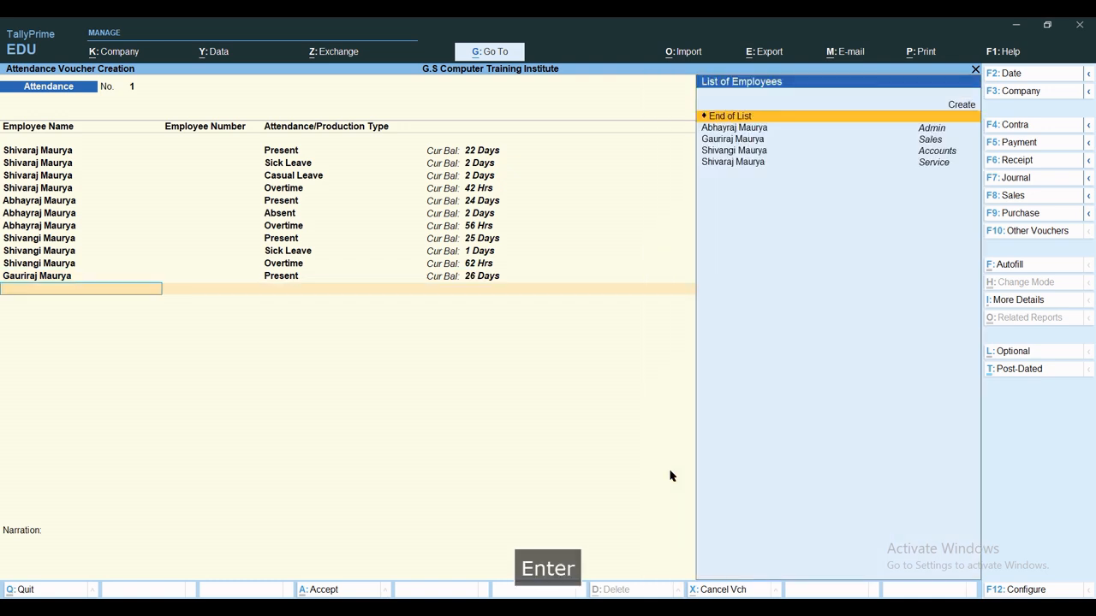
Add 45 hours of Overtime for the Sales employee and close the employee rows.
text(Gau)
key(Return)
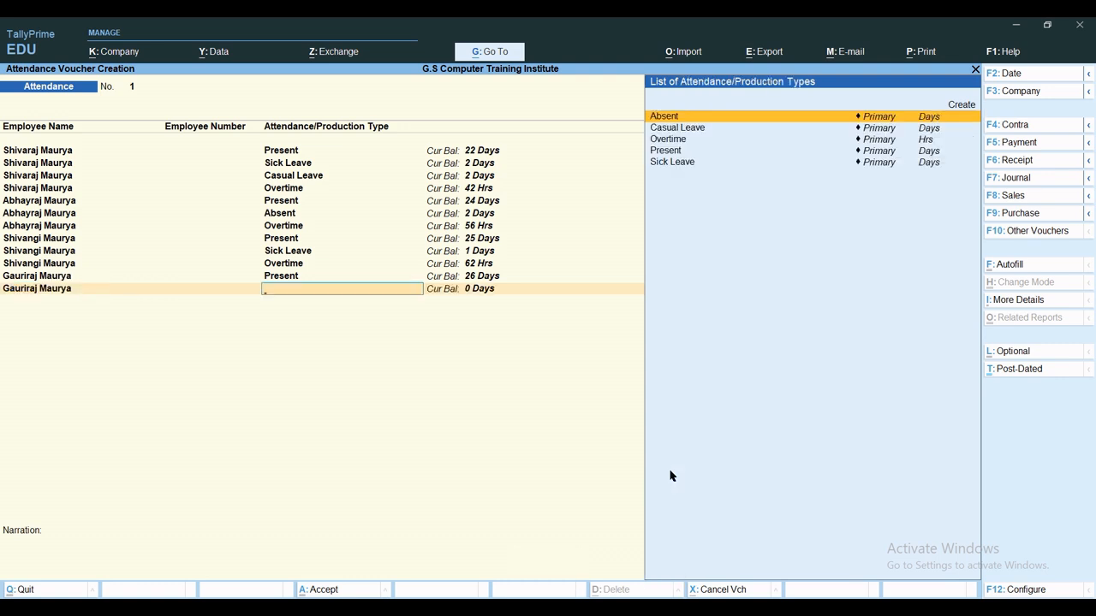
text(Ove)
key(Return)
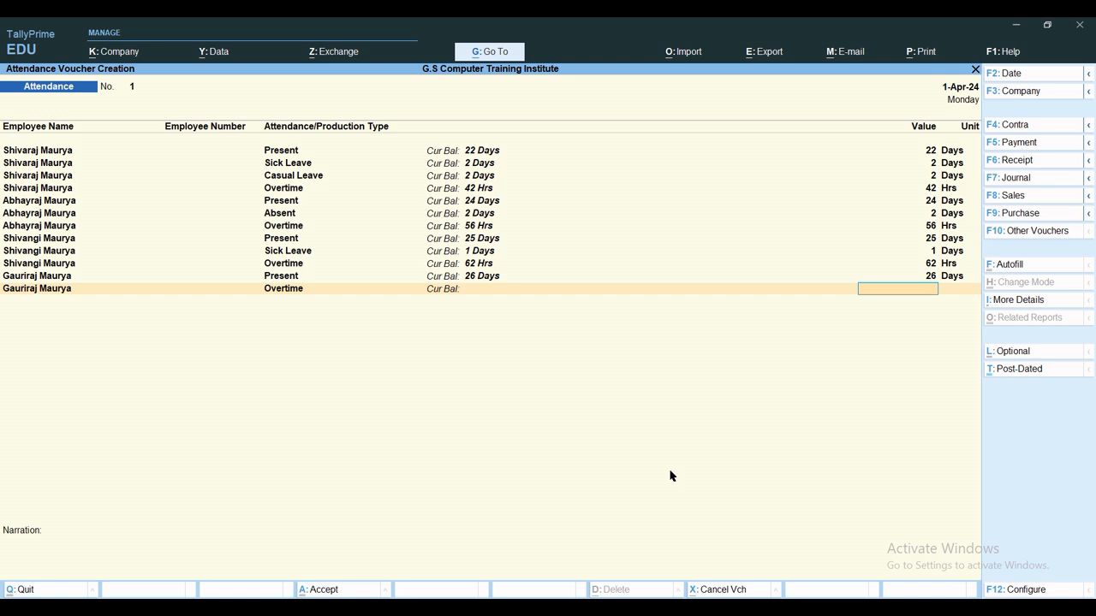
text(45)
key(Return)
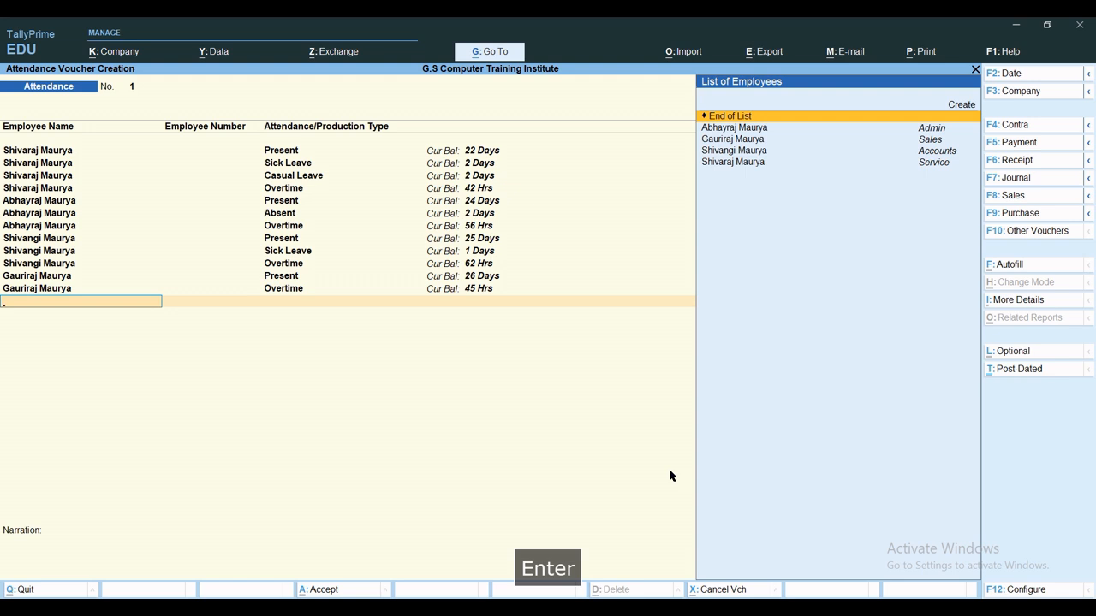
key(Return)
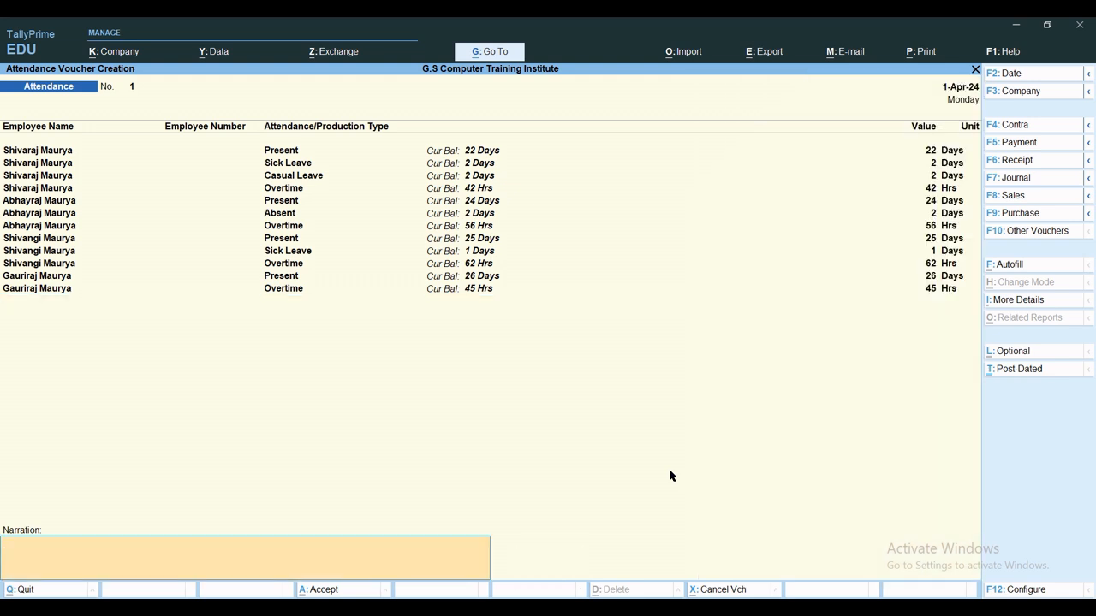
Enter narration 'Attendence for ther month of April-2024' and save attendance voucher No. 1.
text(Atte)
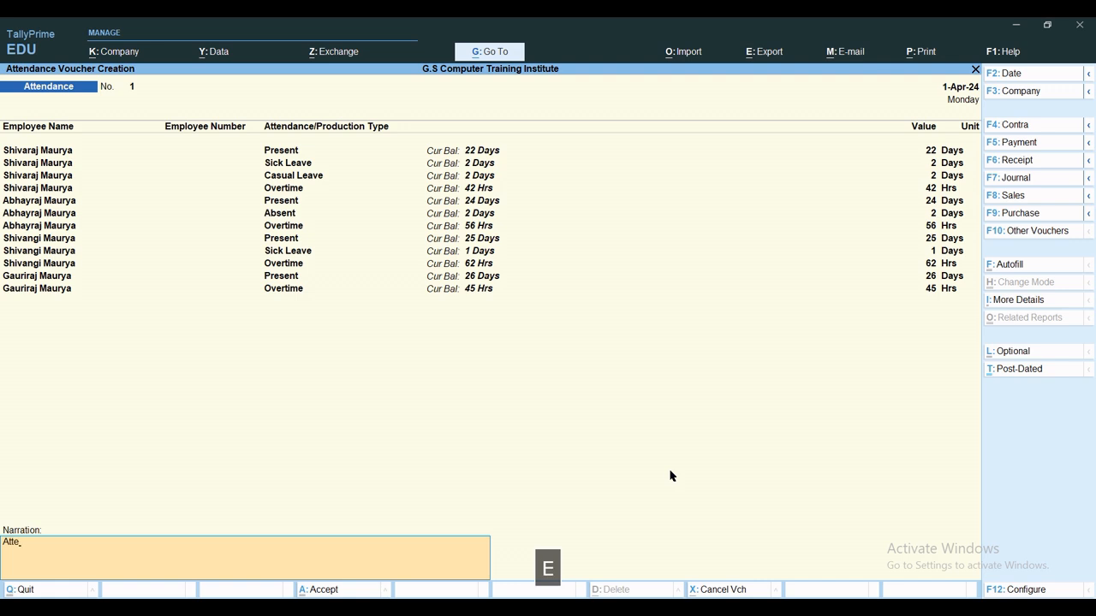
text(ndence )
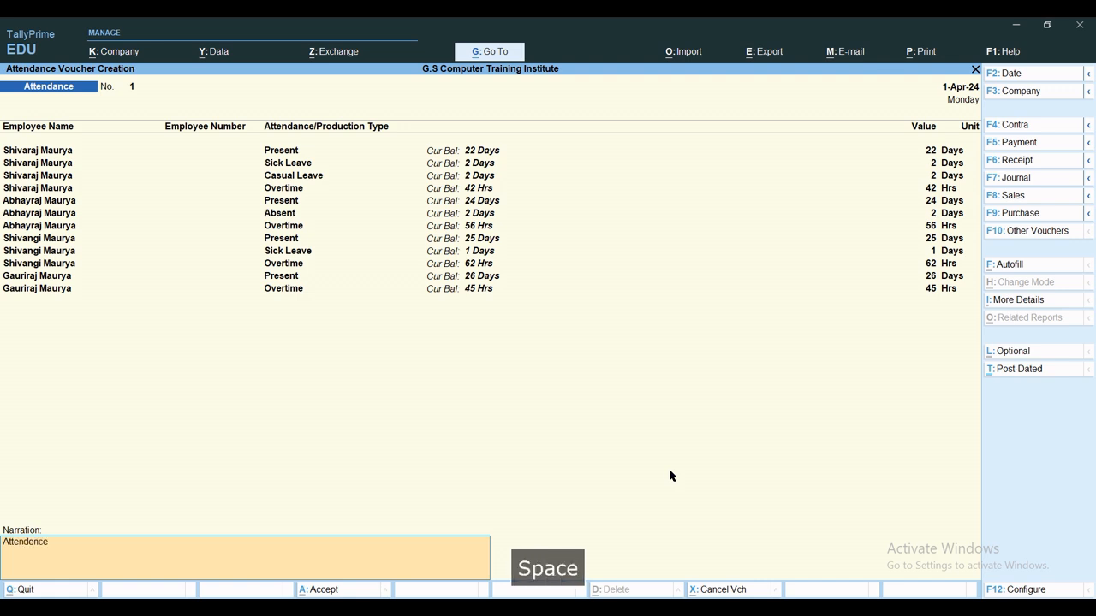
text(for ther month of Apr)
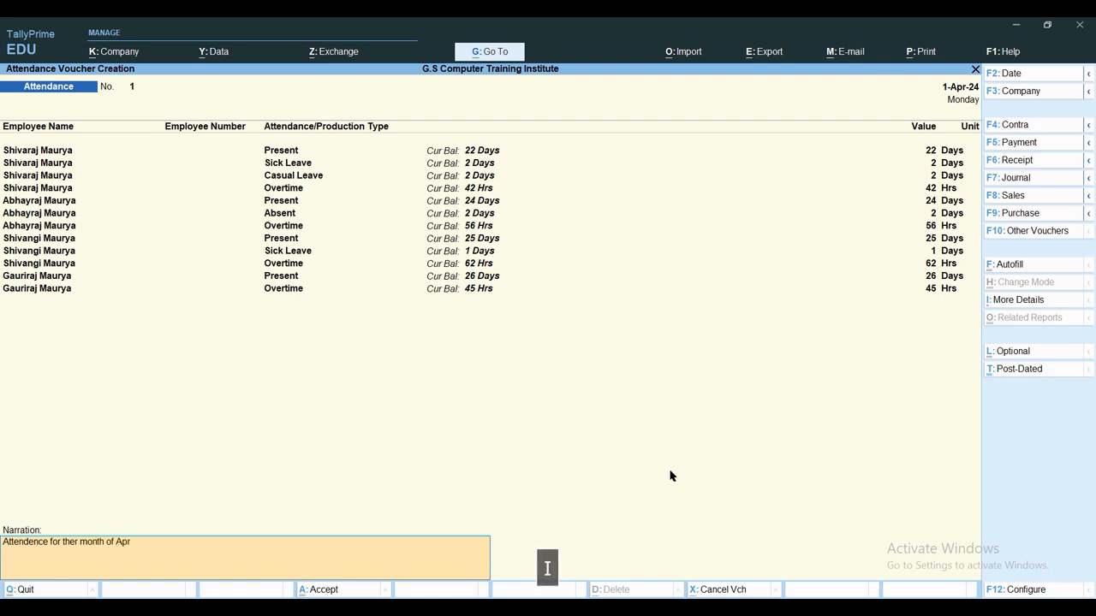
text(il-2024)
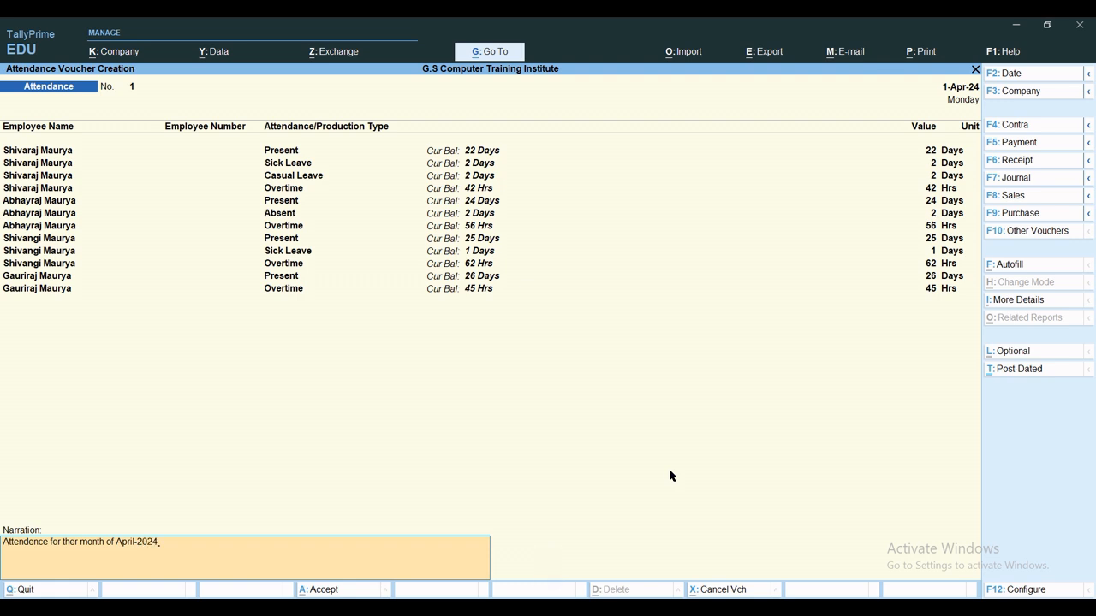
key(ctrl+a)
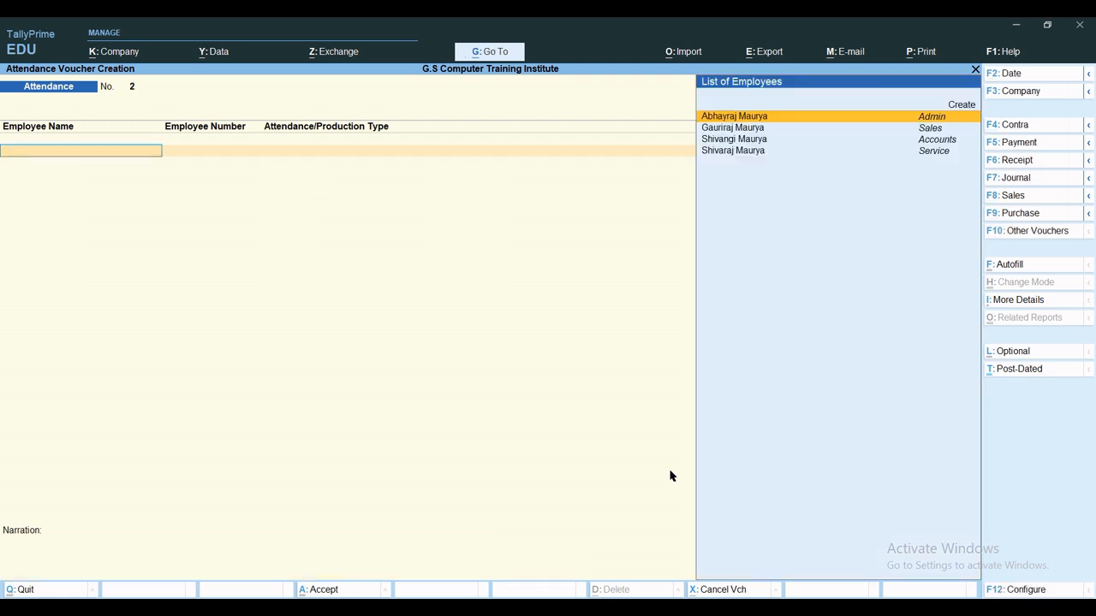
Quit the blank attendance voucher and return to the Gateway.
key(Escape)
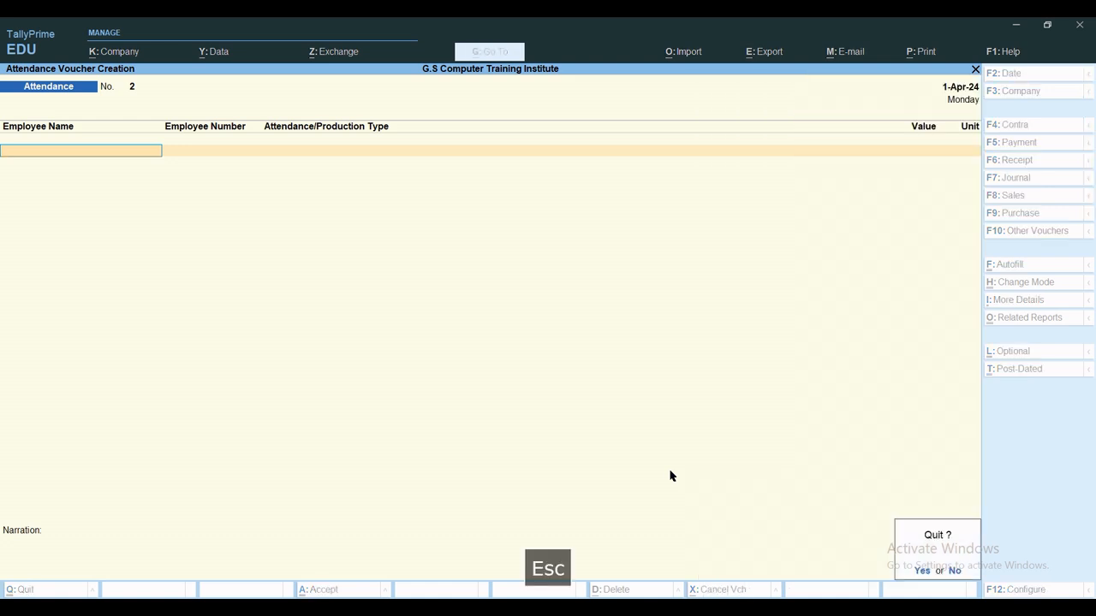
key(Escape)
key(Escape)
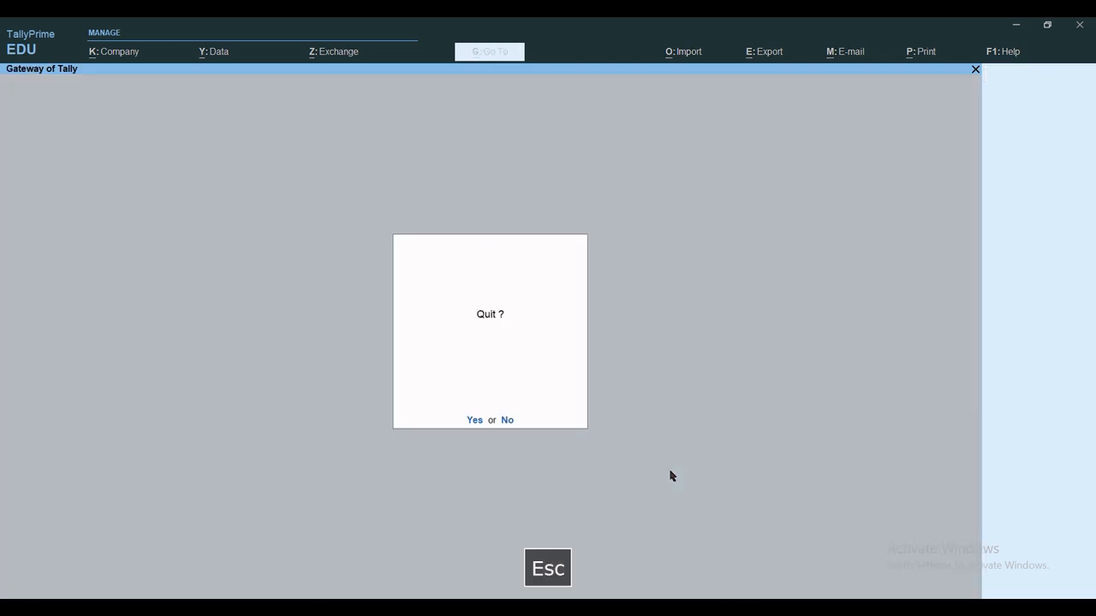
key(Escape)
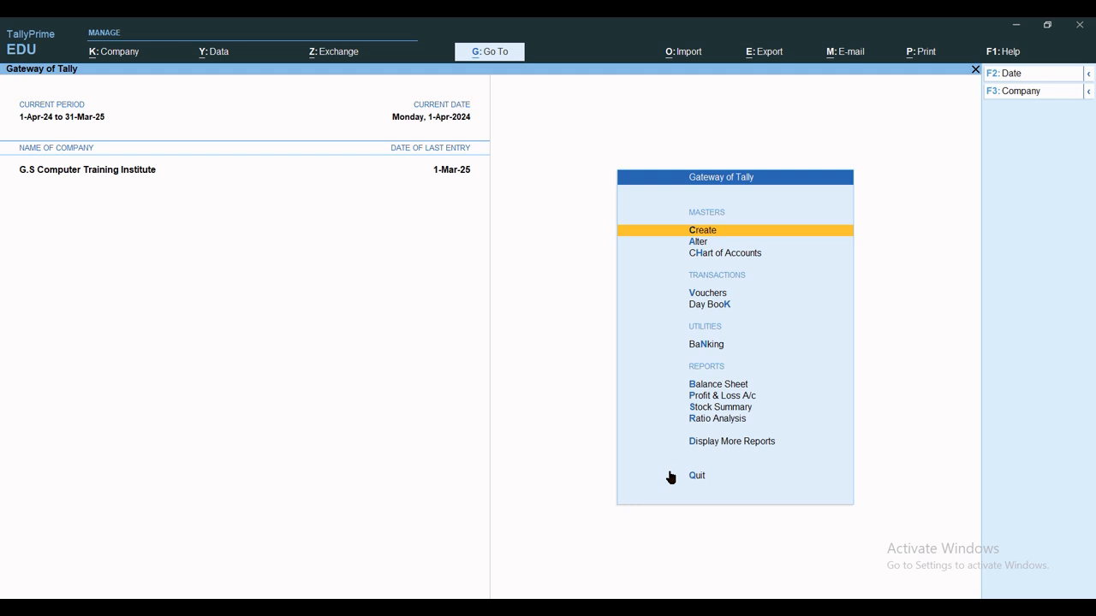
key(Escape)
key(Escape)
Review the Attendance Sheet under Payroll Reports, then return to the main menu.
key(d)
key(p)
key(a)
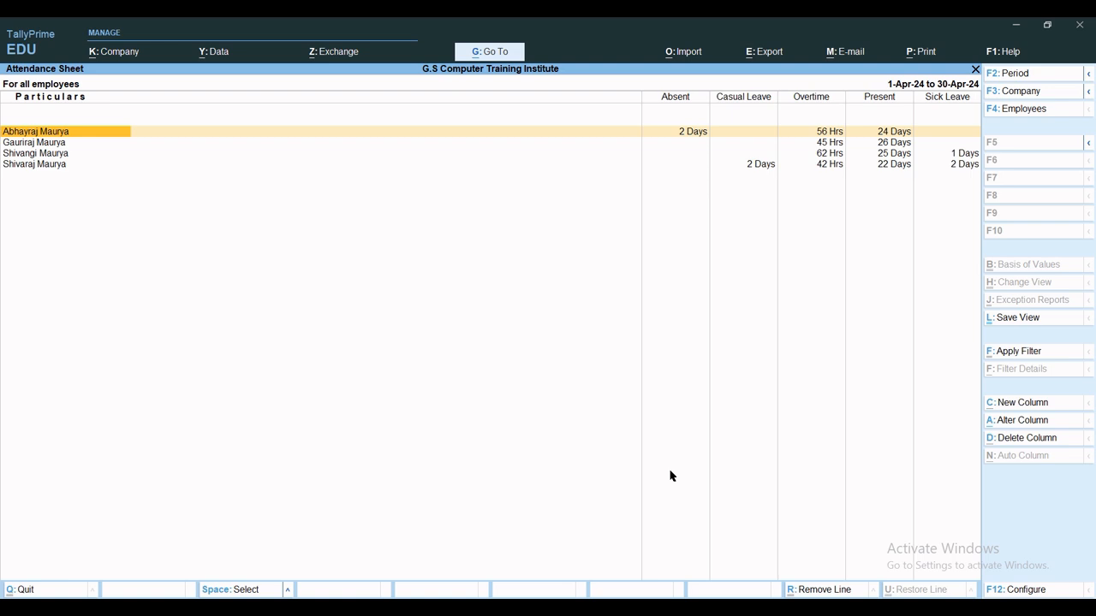
key(Escape)
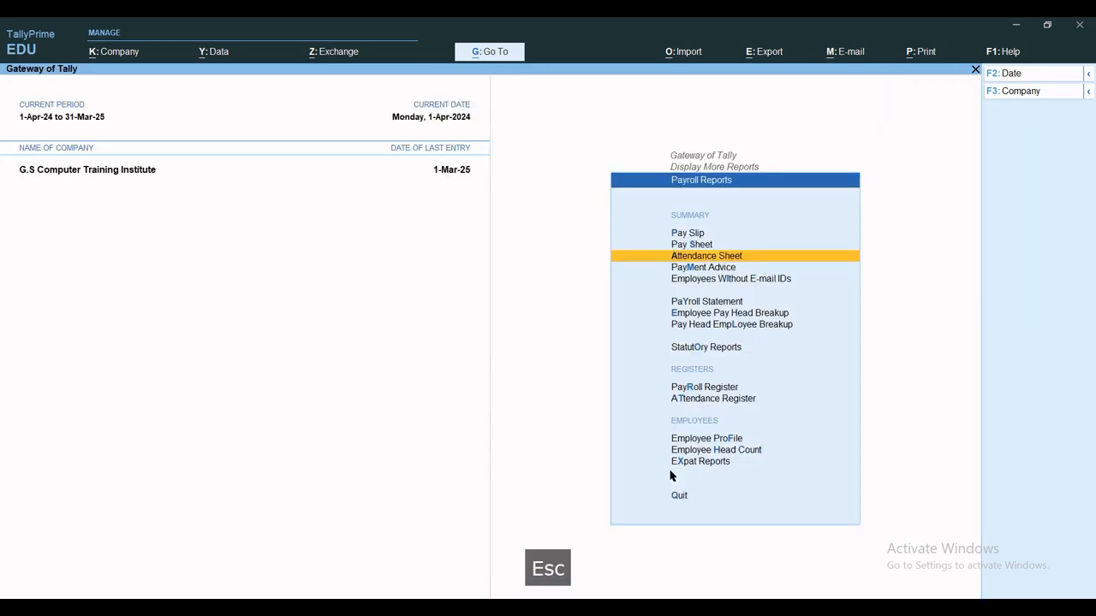
key(Escape)
key(Escape)
key(Escape)
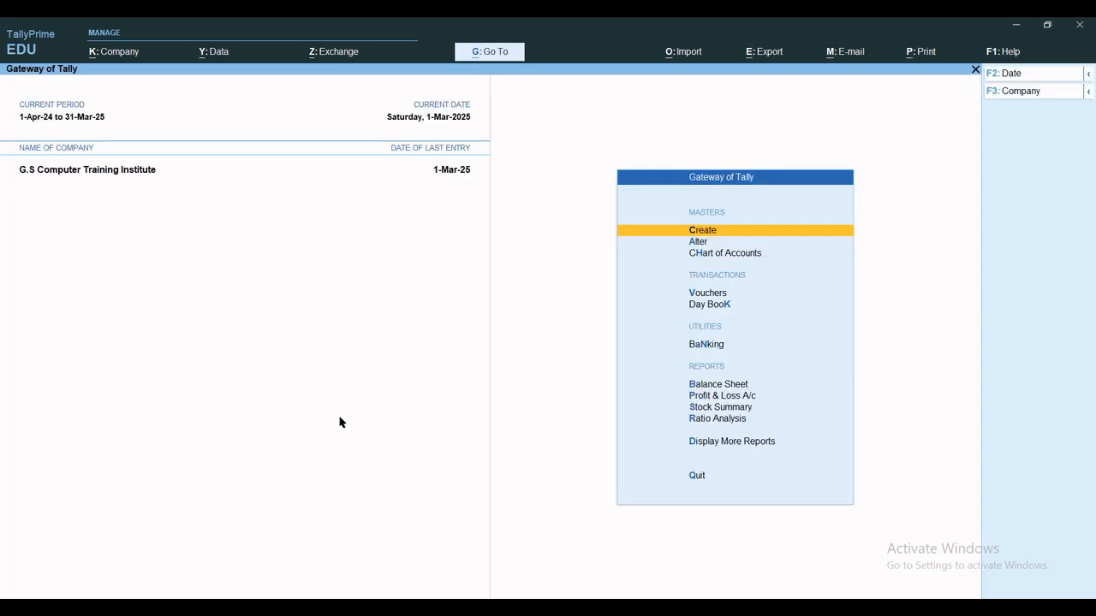
Start a Payroll voucher with Salary Payable as the account.
key(v)
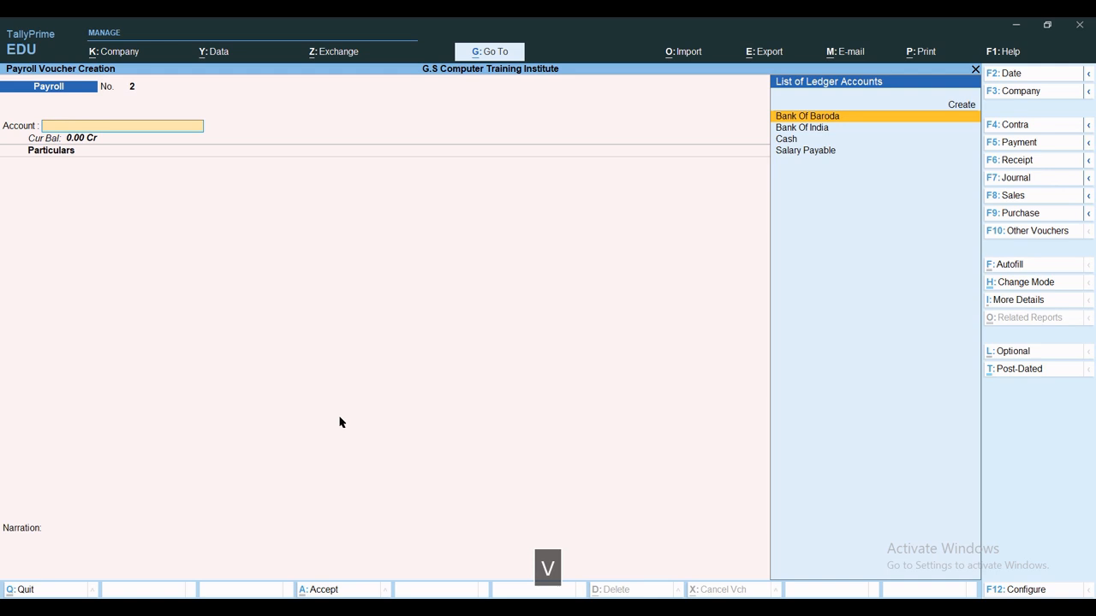
key(ctrl+F4)
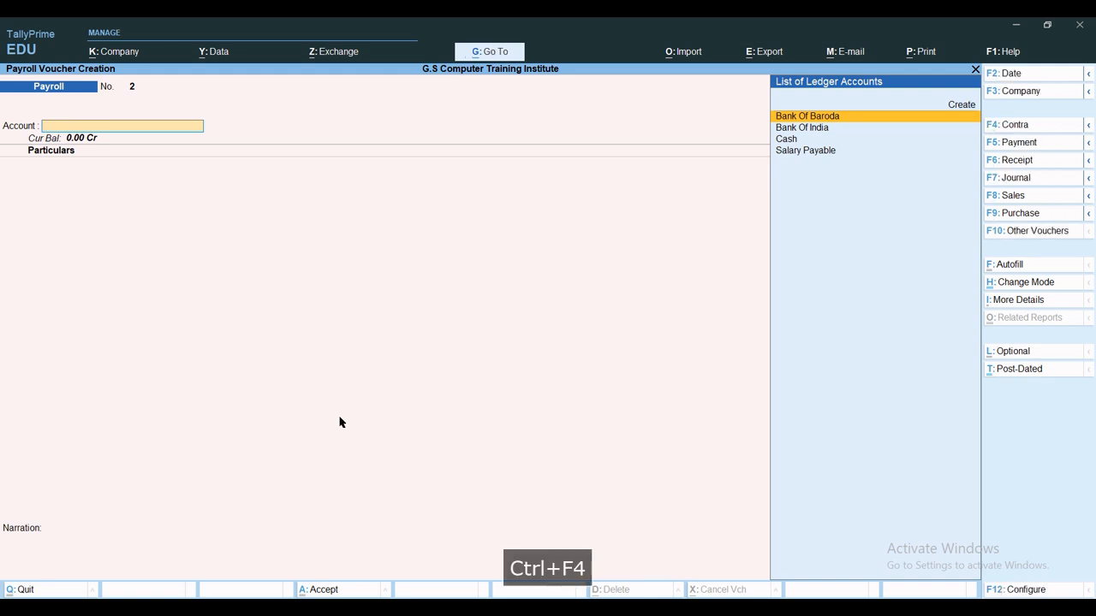
key(Down)
key(Down)
key(Down)
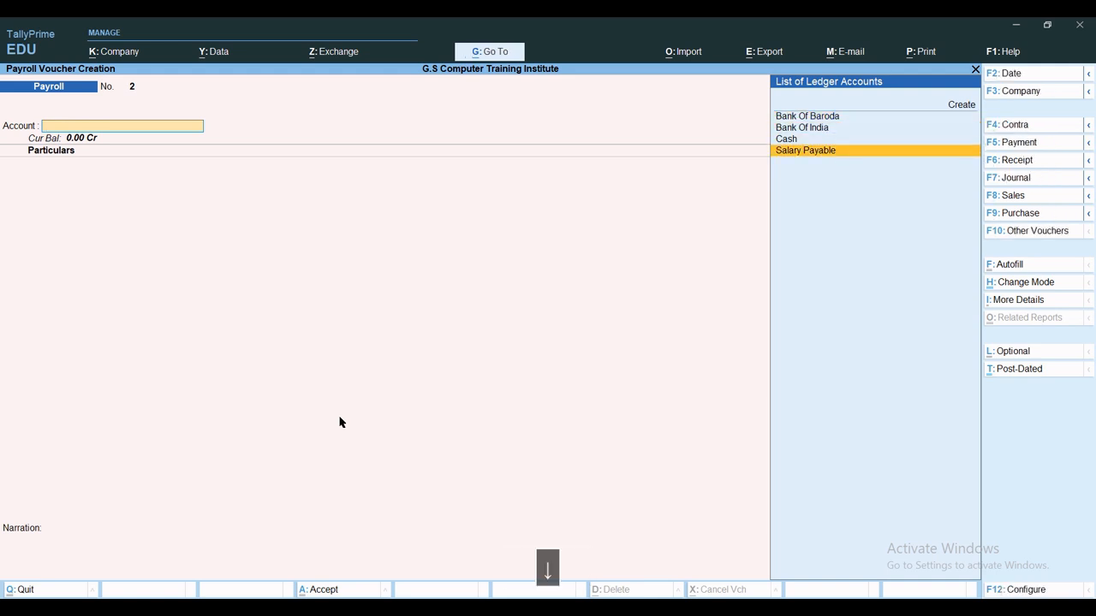
key(Return)
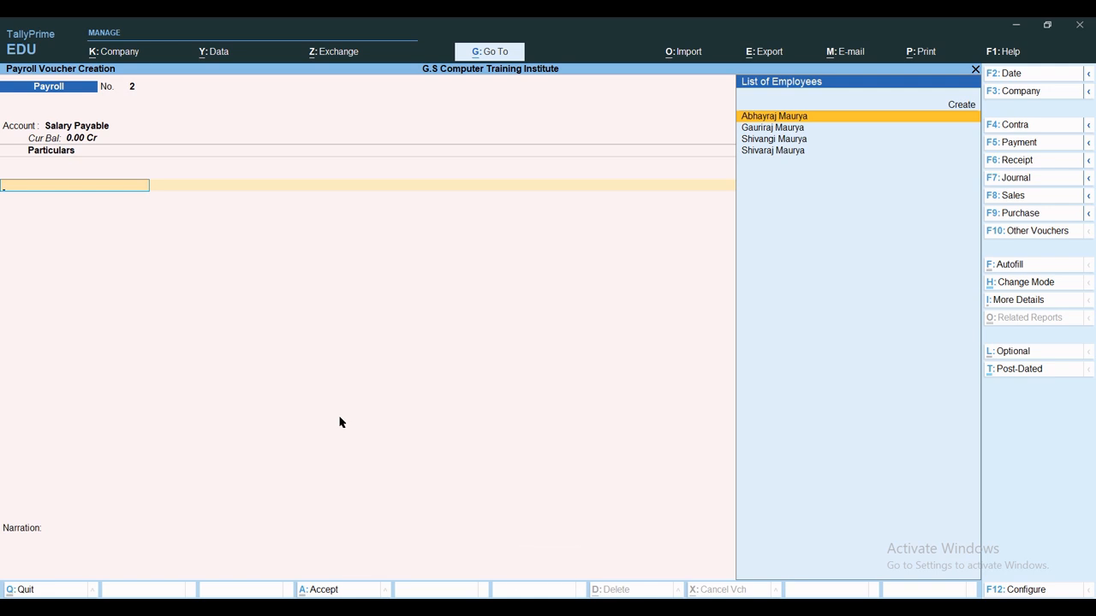
Change the payroll voucher date to 1-May-24.
key(ctrl+f)
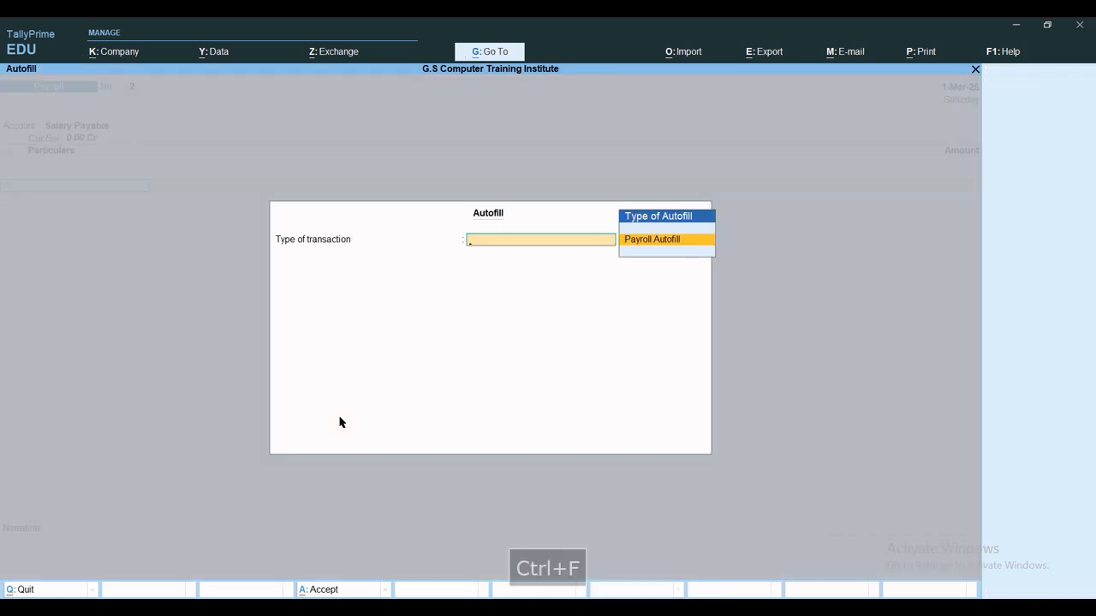
key(Return)
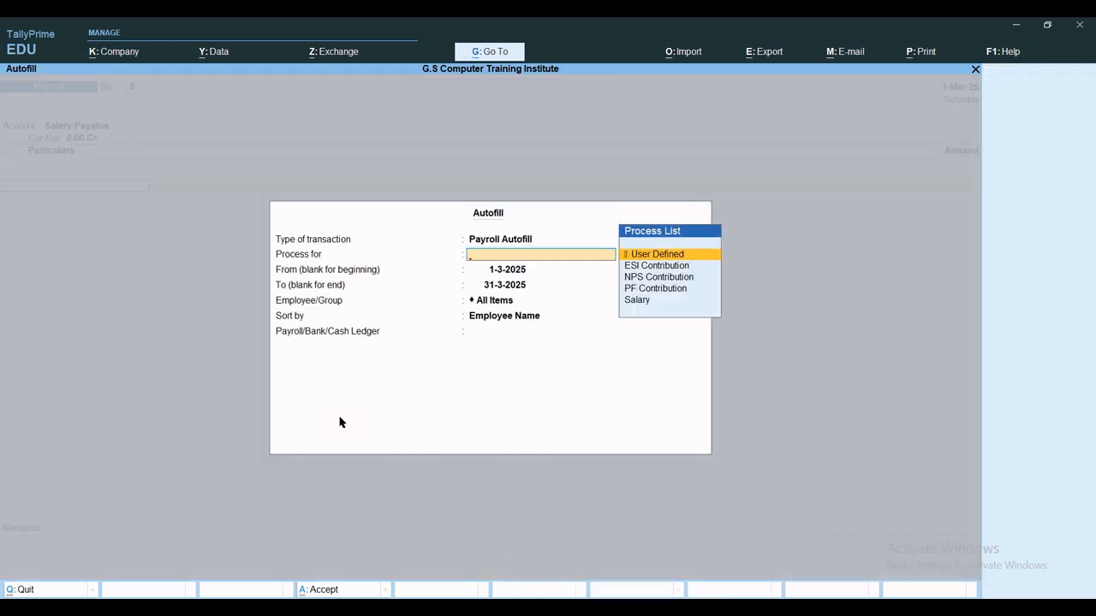
key(Escape)
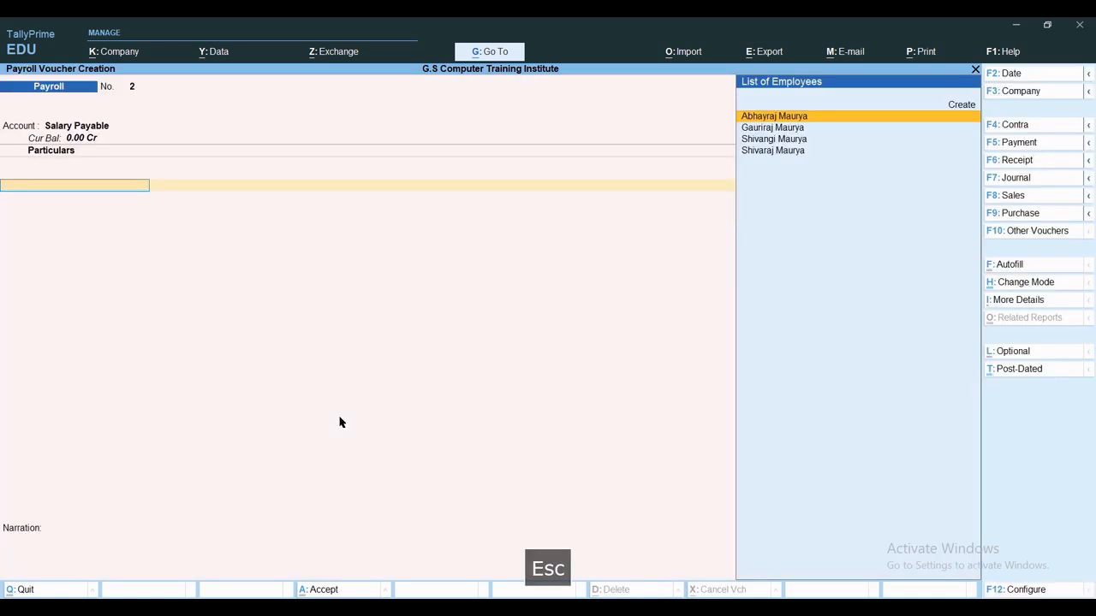
key(F2)
text(1.5)
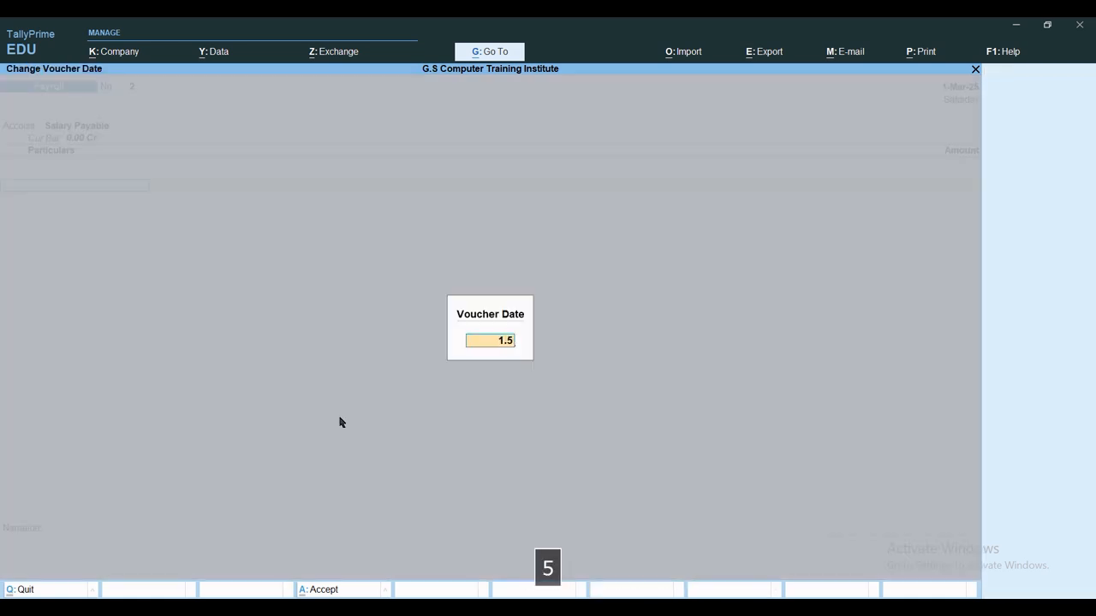
key(Return)
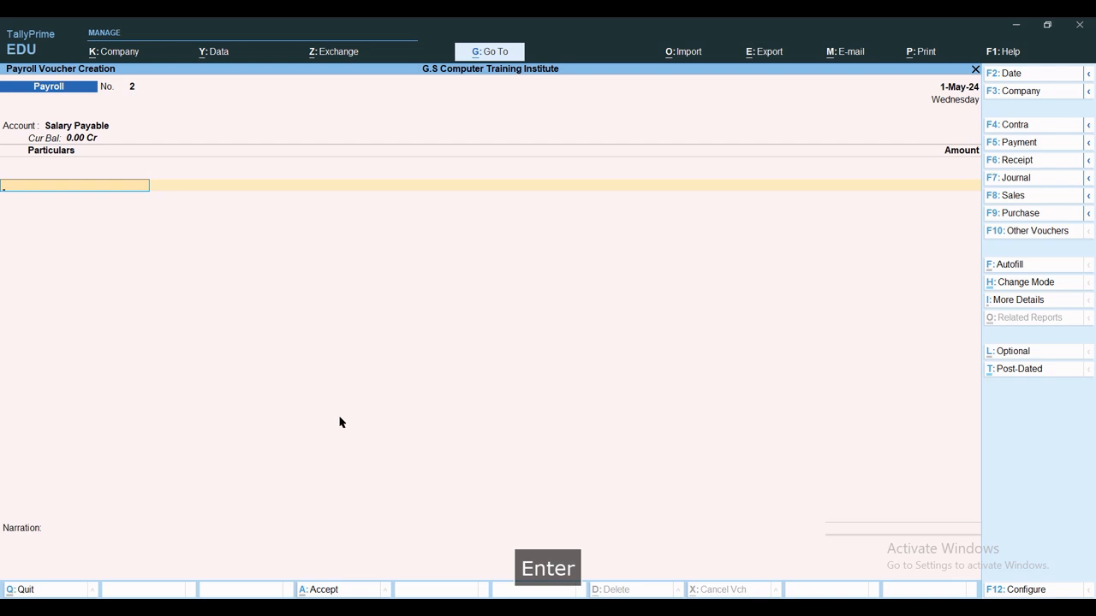
Autofill Salary from 1-4-2024 to 1-5-2024 into Salary Payable and save the voucher.
key(ctrl+f)
key(Return)
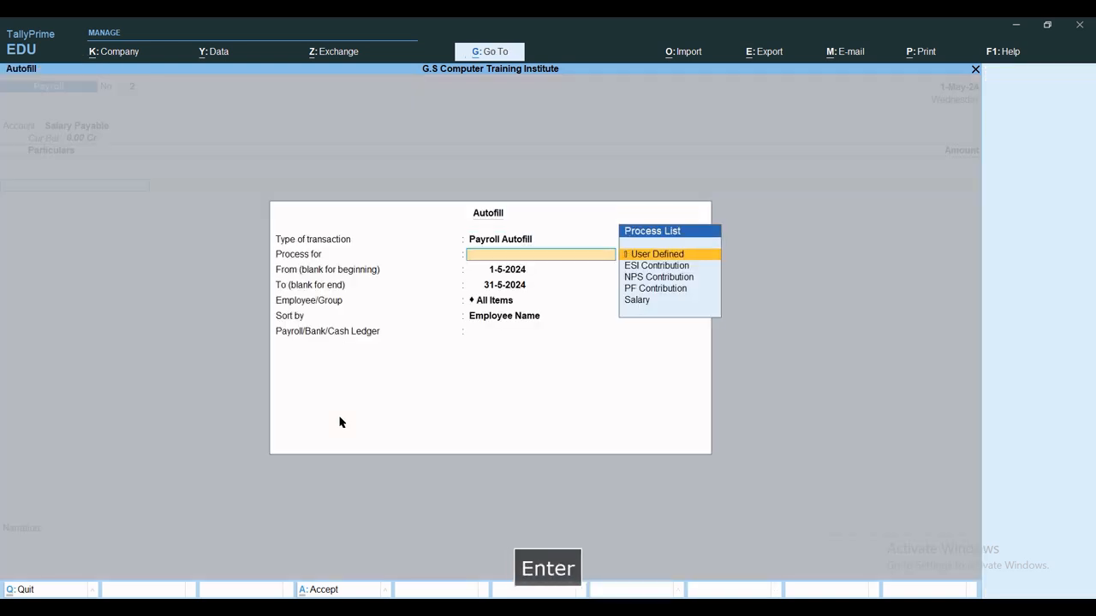
key(Down)
key(Down)
key(Down)
key(Down)
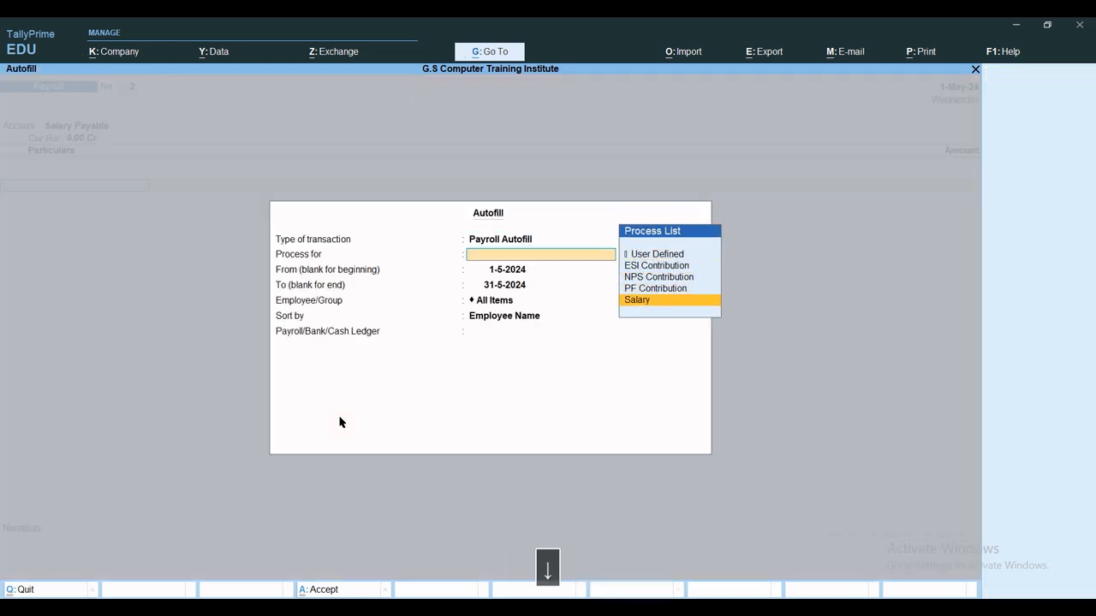
key(Return)
text(1-4)
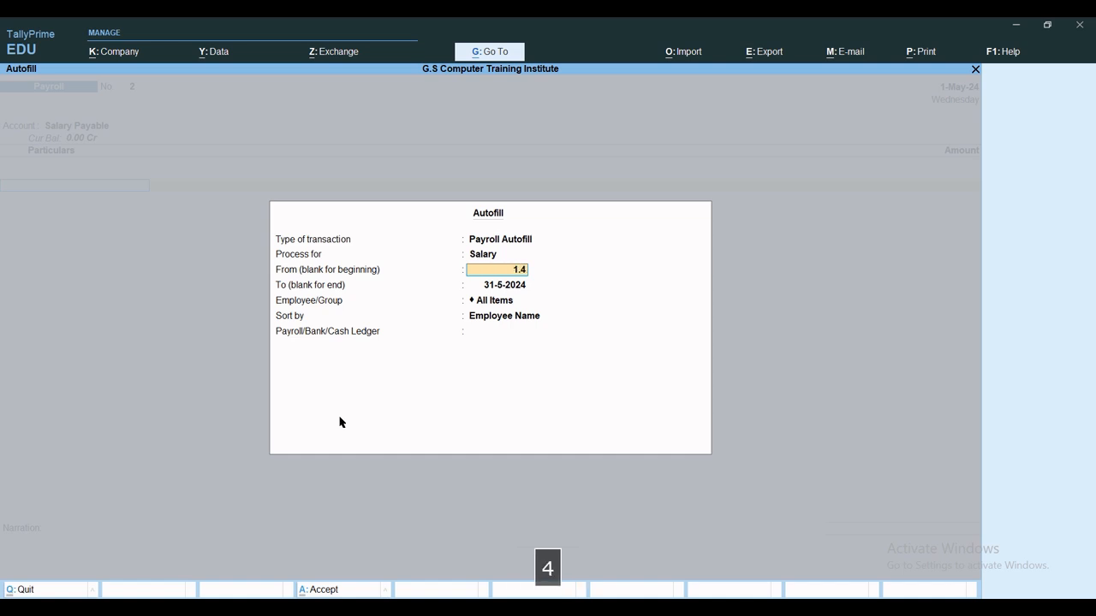
key(Return)
text(1-5)
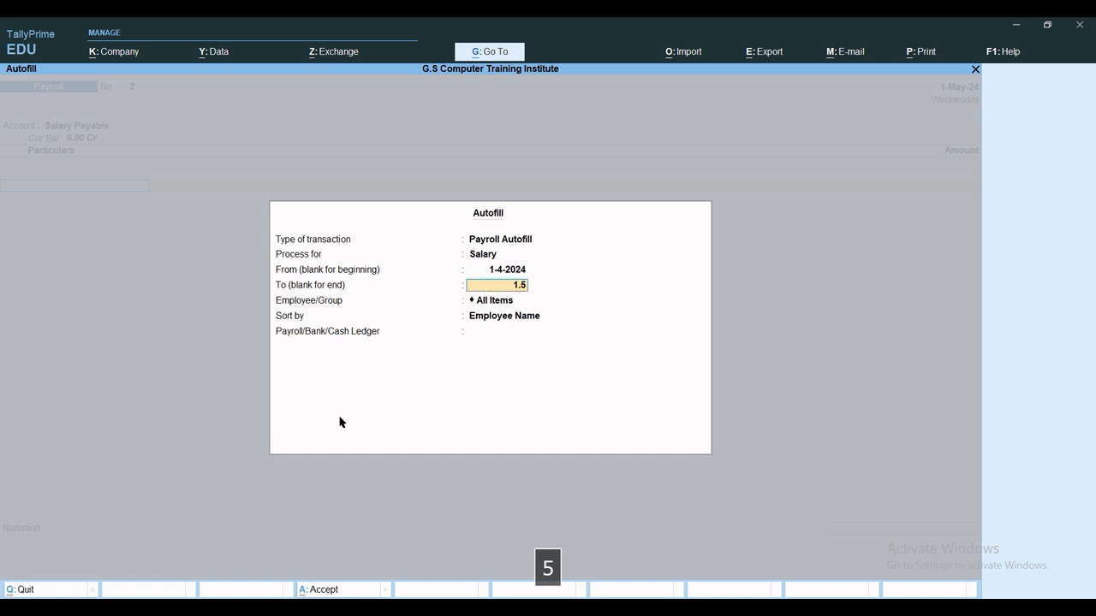
key(Return)
key(Return)
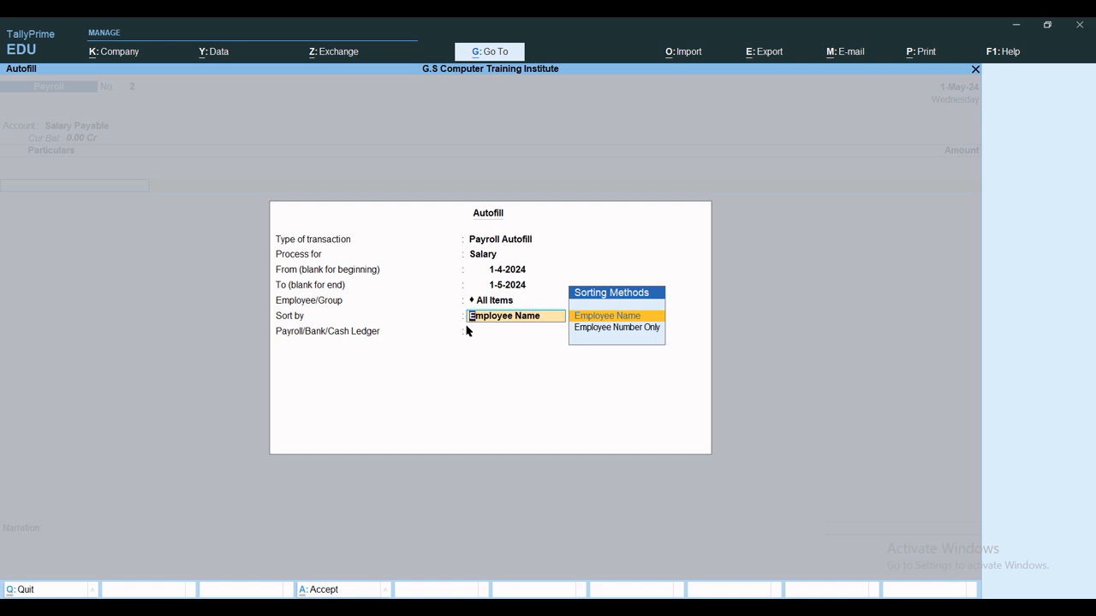
key(Return)
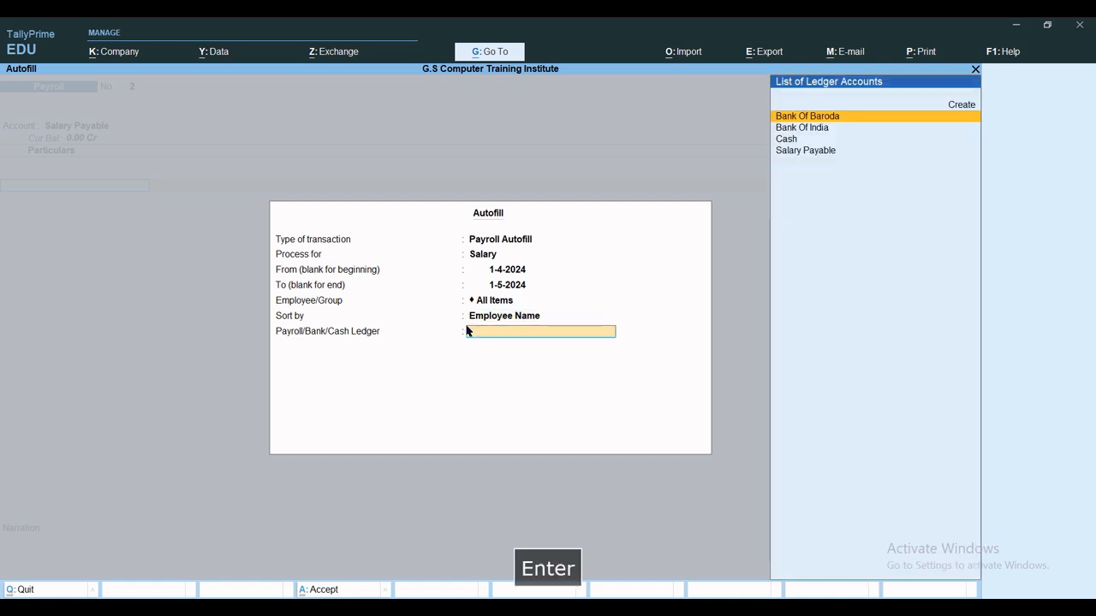
key(Down)
key(Down)
key(Down)
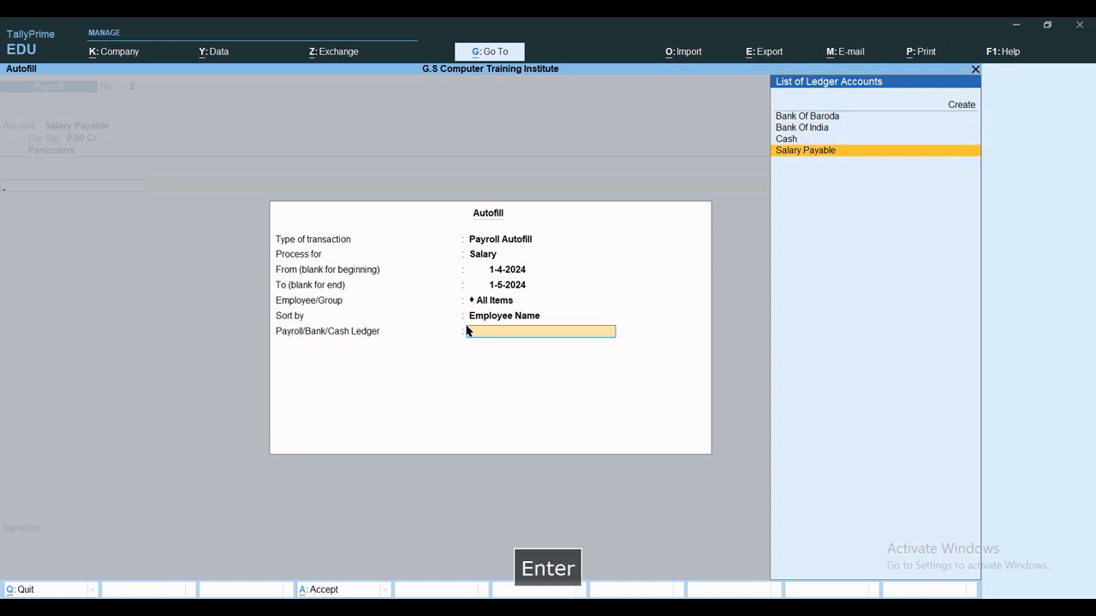
key(Return)
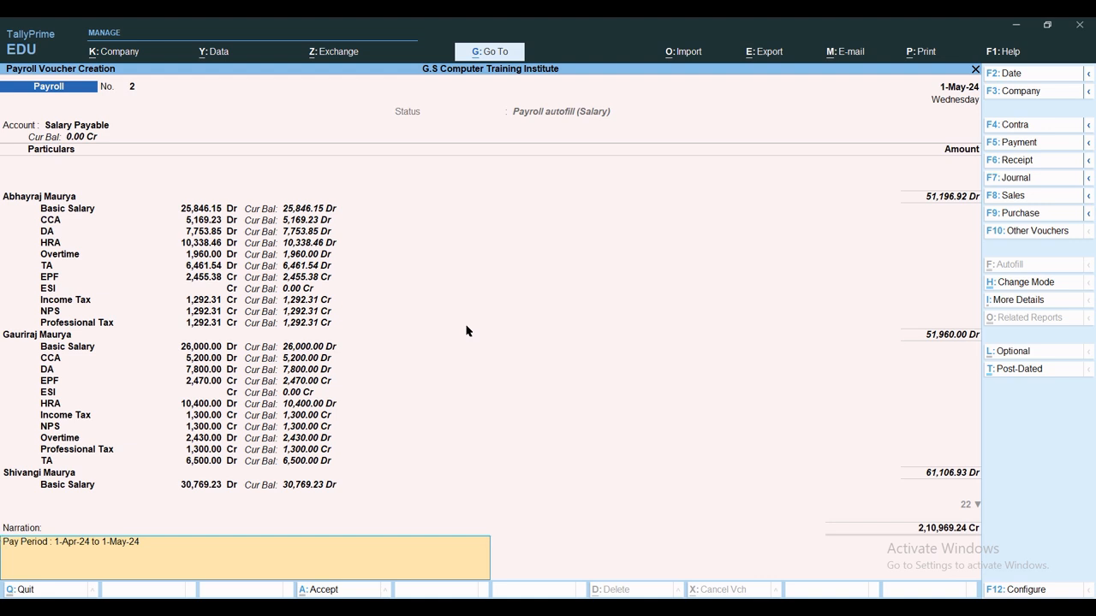
key(ctrl+a)
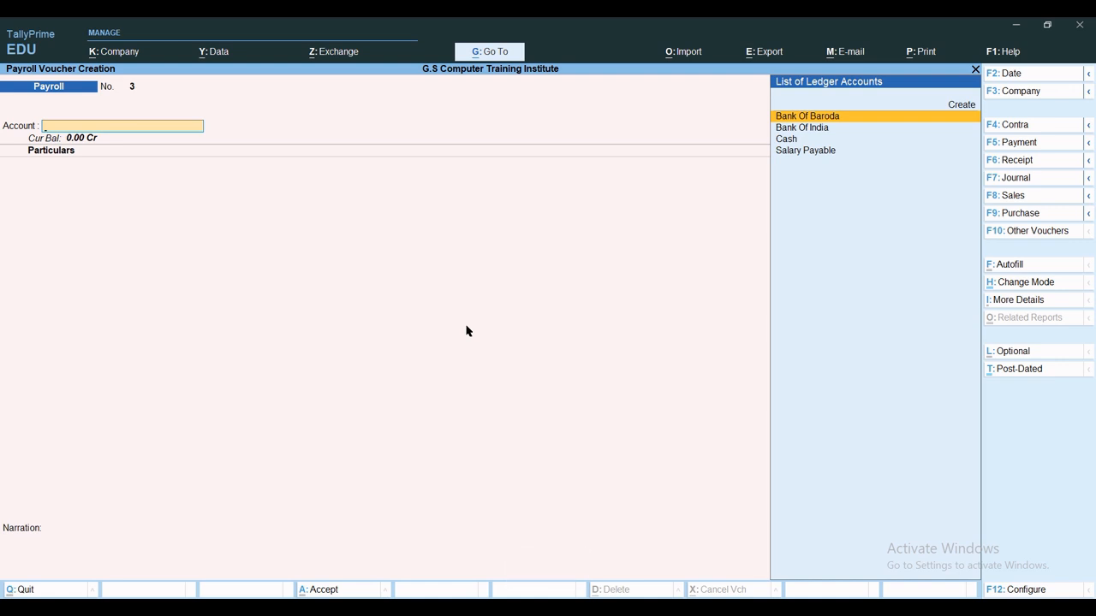
Browse the neighbouring payroll vouchers, then leave voucher entry.
key(Page_Up)
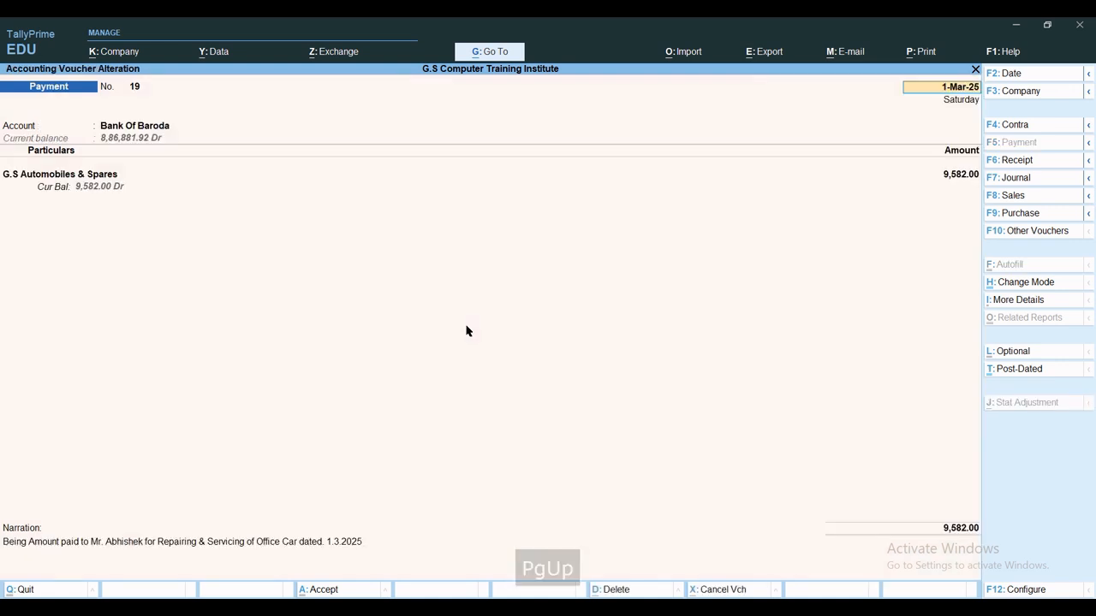
key(Page_Up)
key(Page_Down)
key(Page_Down)
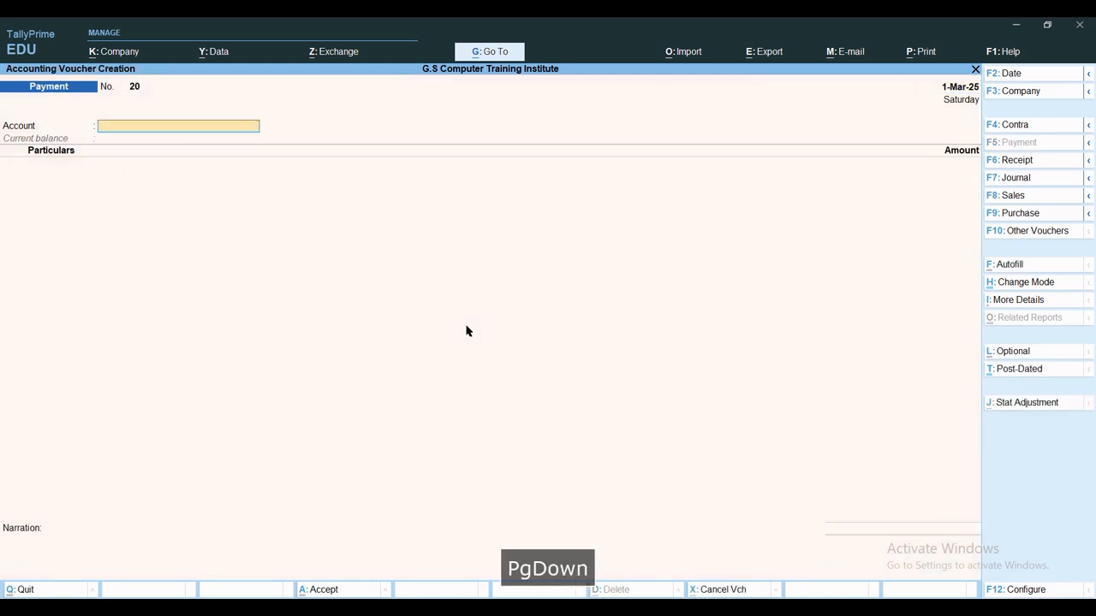
key(Escape)
key(Escape)
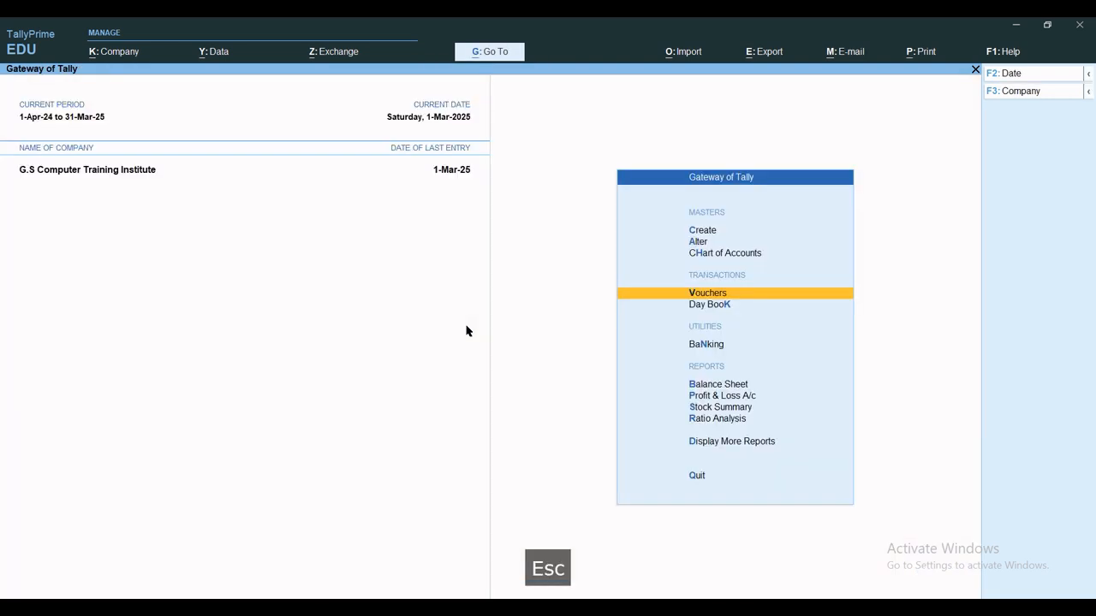
key(Escape)
Open the Payroll Statement report, then back out to the Gateway.
key(Escape)
key(d)
key(p)
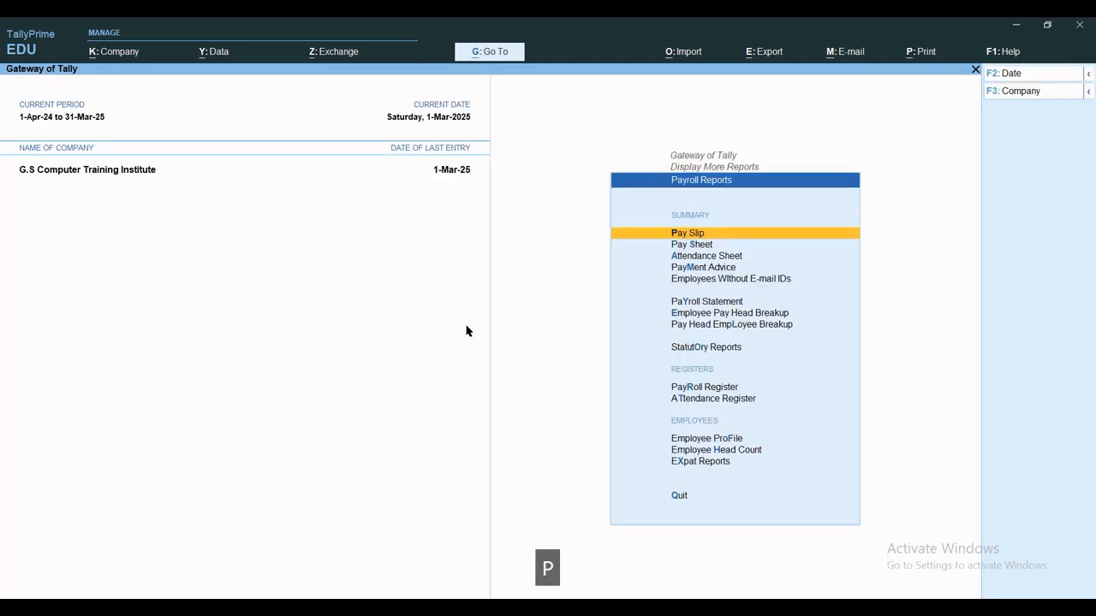
key(y)
key(Escape)
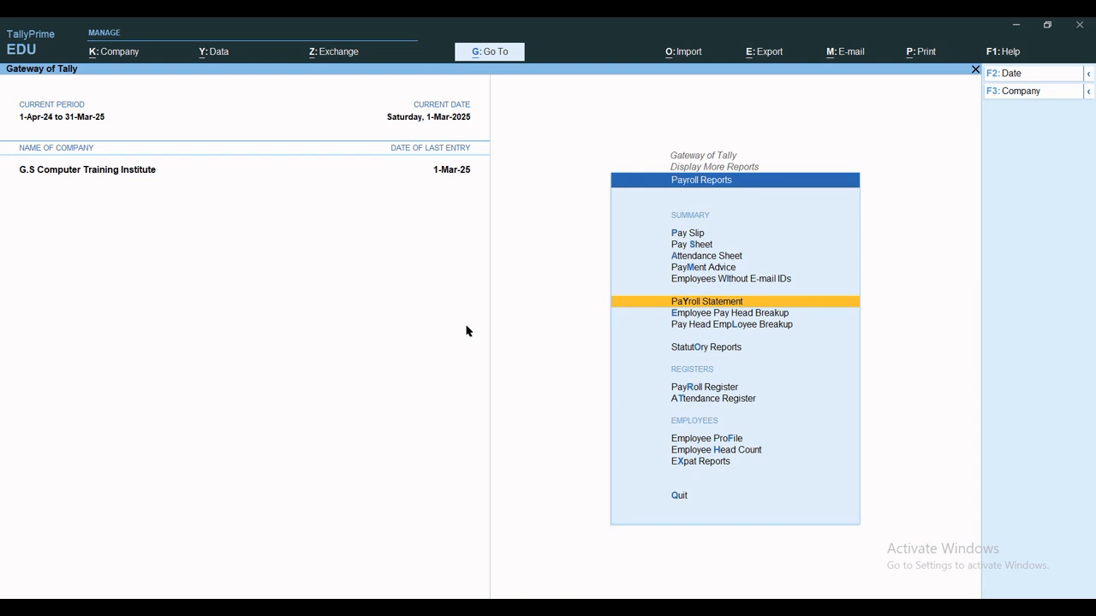
key(Escape)
key(Escape)
key(Escape)
key(Escape)
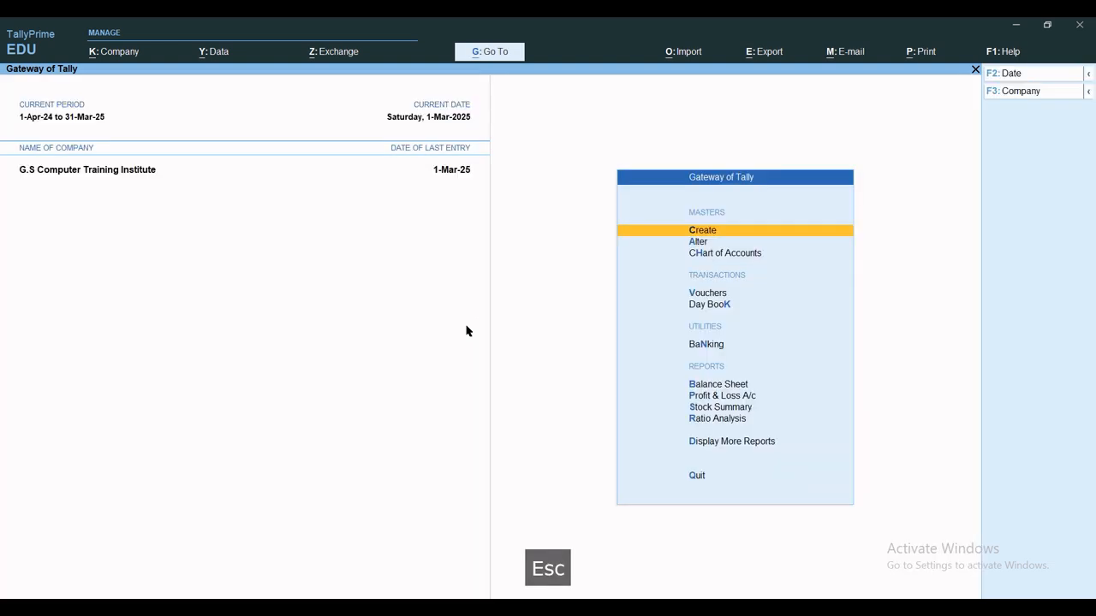
Open May's Payroll voucher No. 2 from the Payroll Register for alteration.
key(d)
key(p)
key(r)
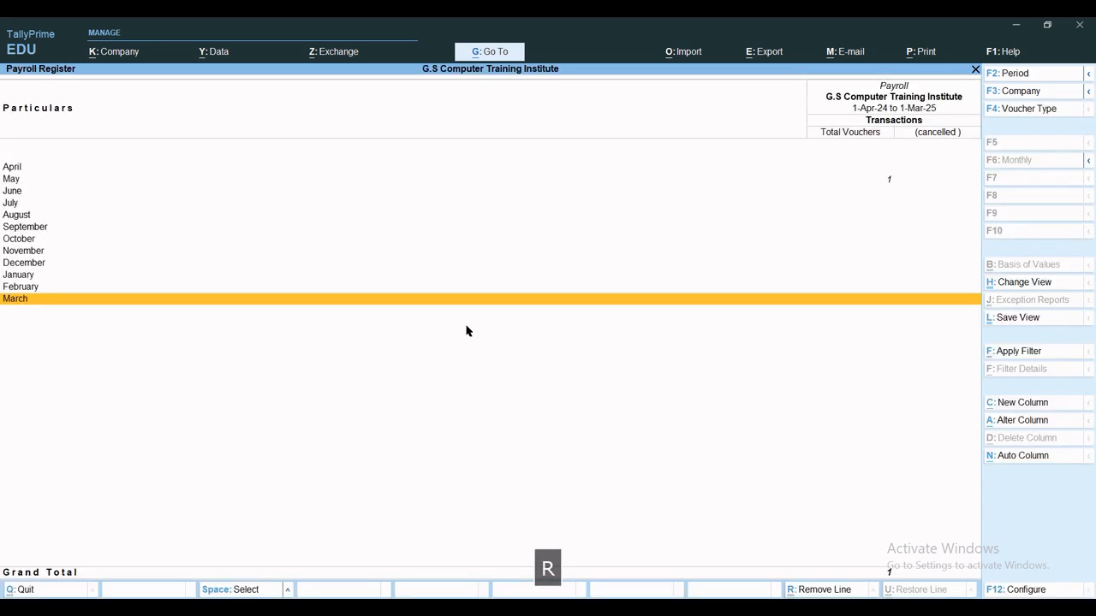
key(Up)
key(Up)
key(Up)
key(Up)
key(Up)
key(Up)
key(Up)
key(Up)
key(Up)
key(Up)
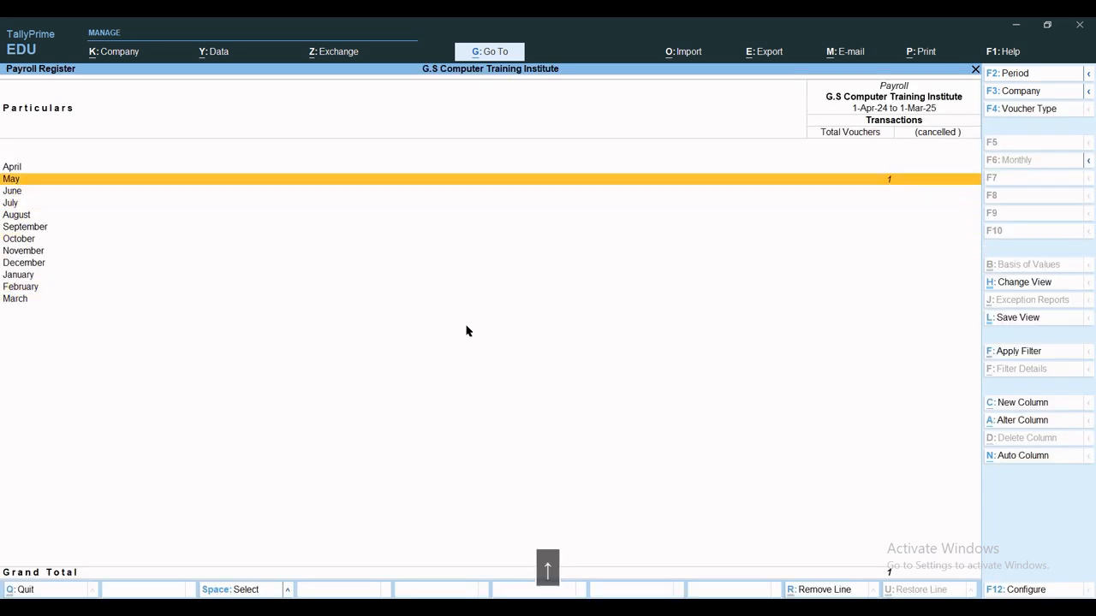
key(Return)
key(Return)
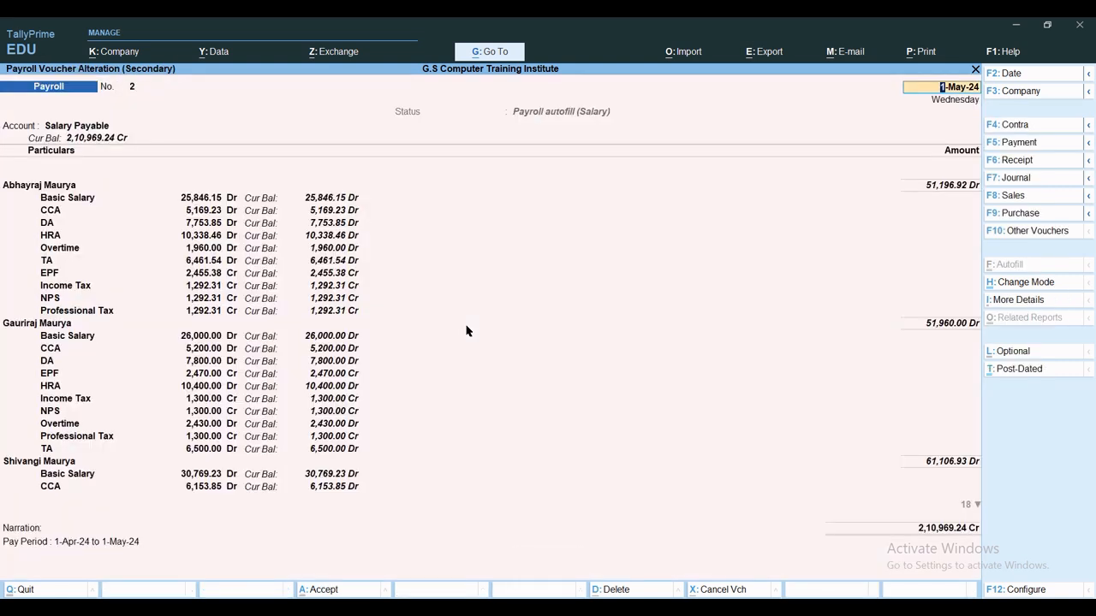
key(alt+e)
Reopen the payroll voucher's export configuration and set File Format to Excel (Spreadsheet).
key(Escape)
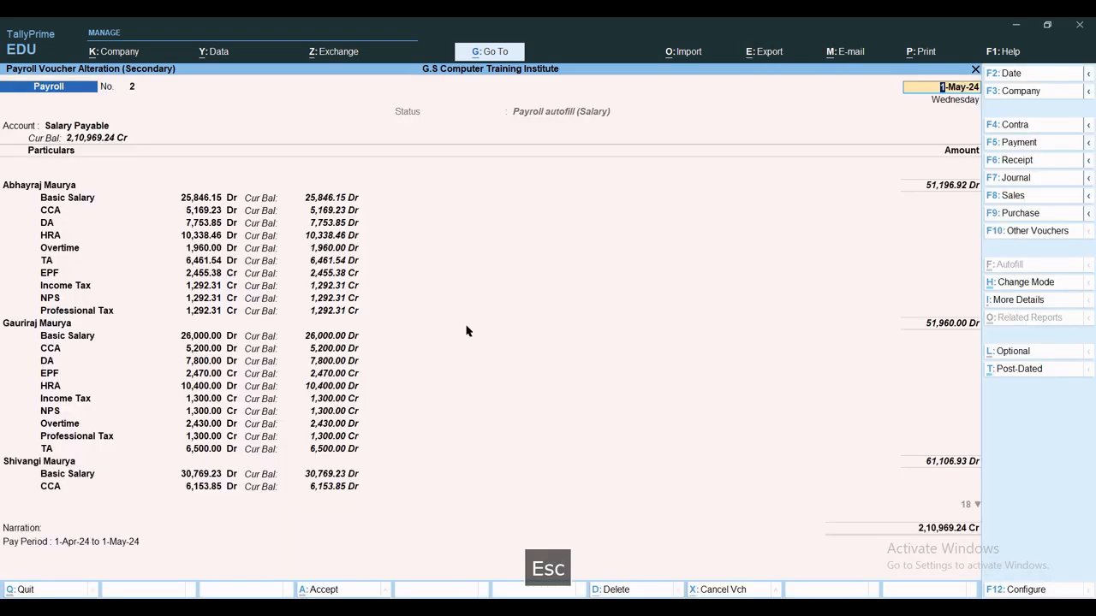
key(ctrl+e)
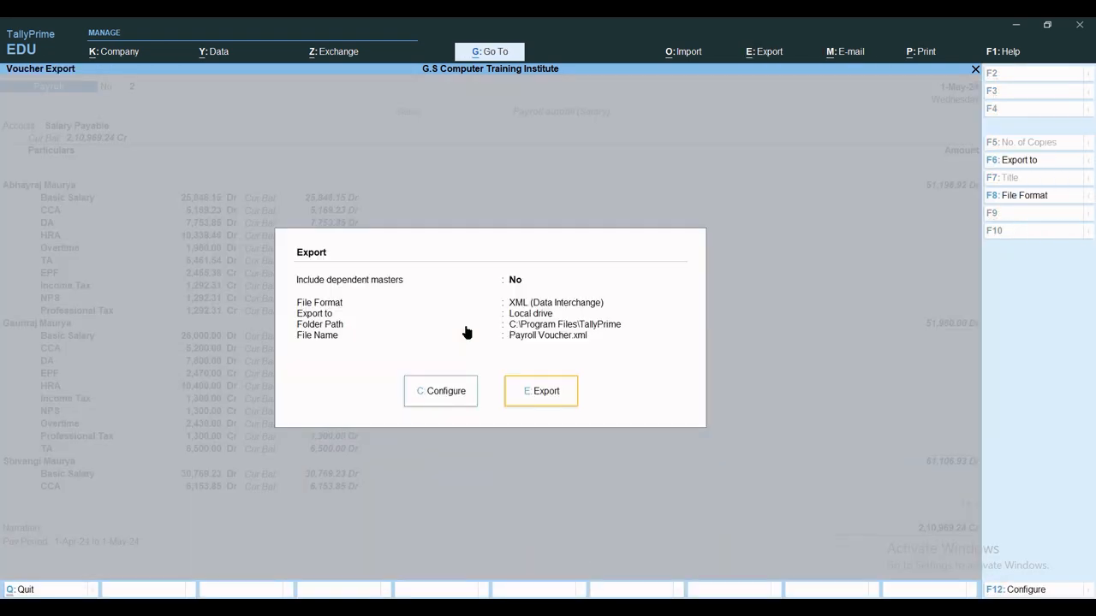
key(c)
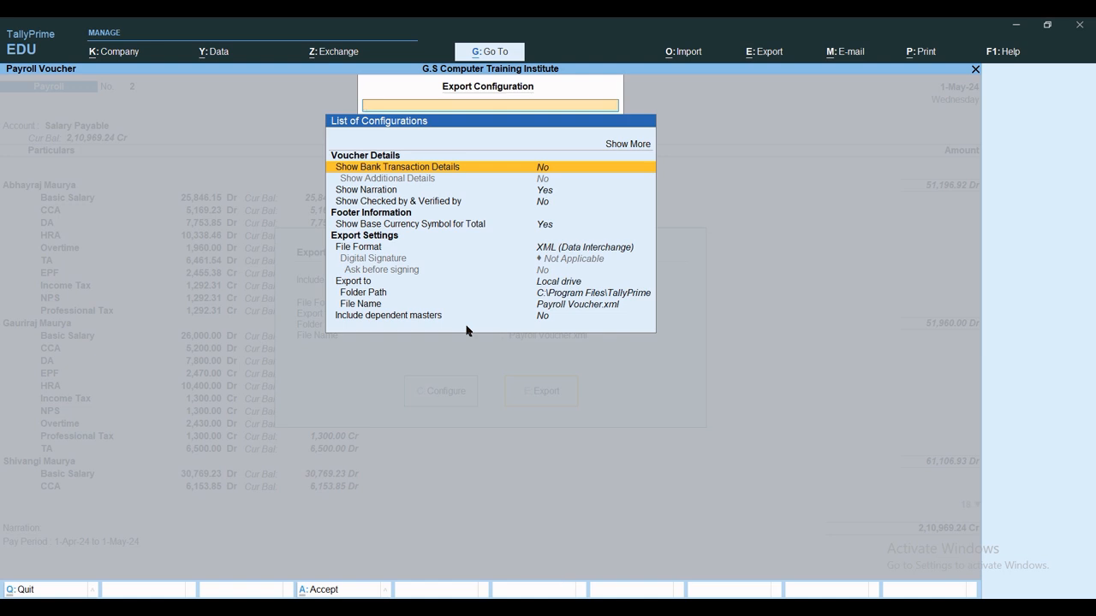
key(Return)
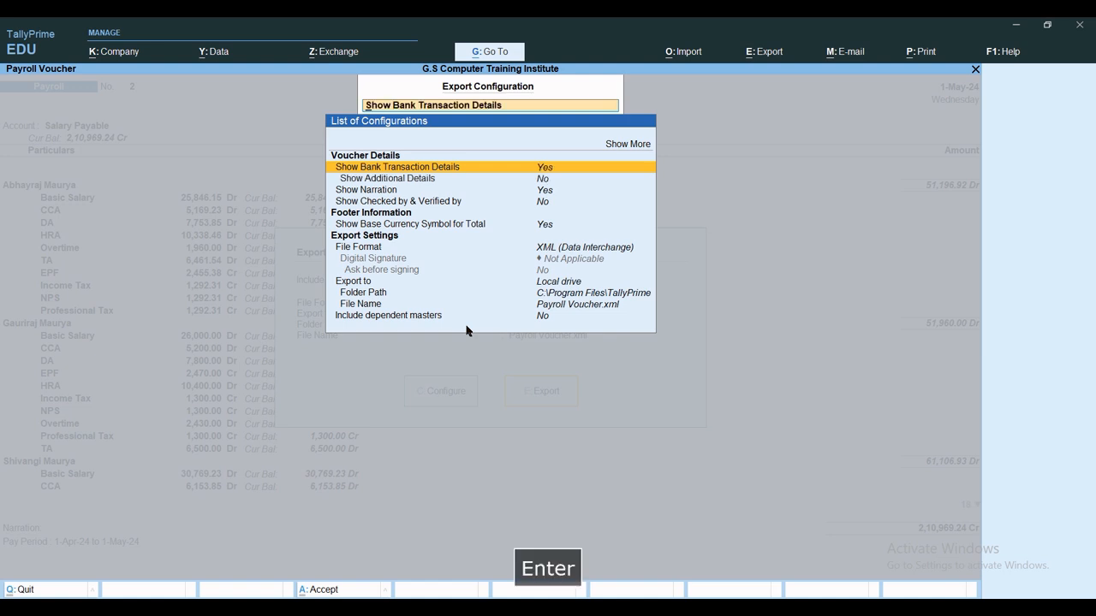
key(Return)
key(Down)
key(Down)
key(Down)
key(Down)
key(Down)
key(Down)
key(Down)
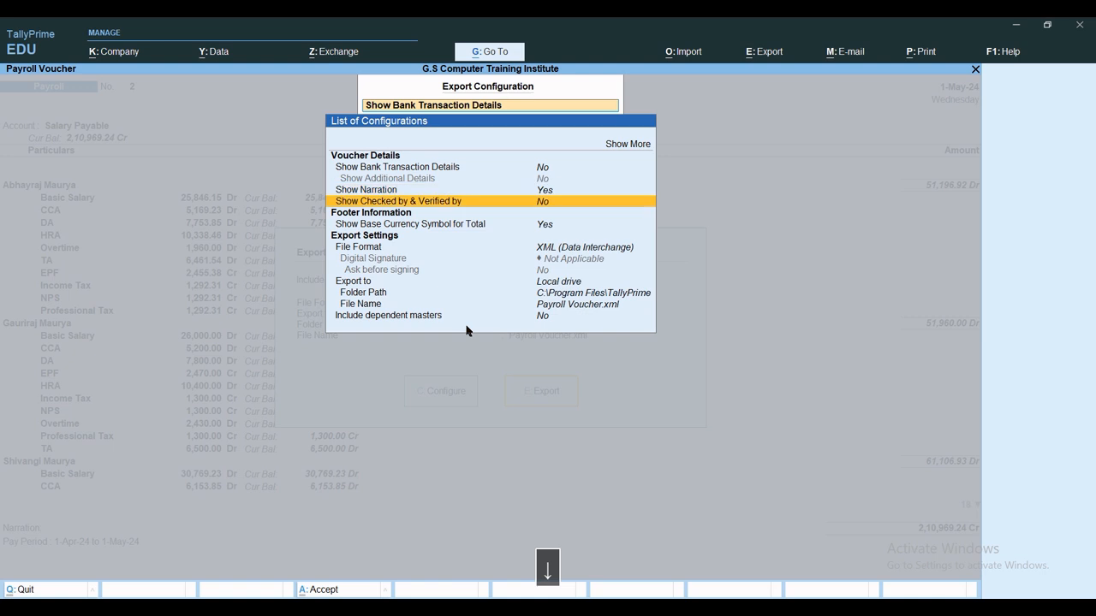
key(Return)
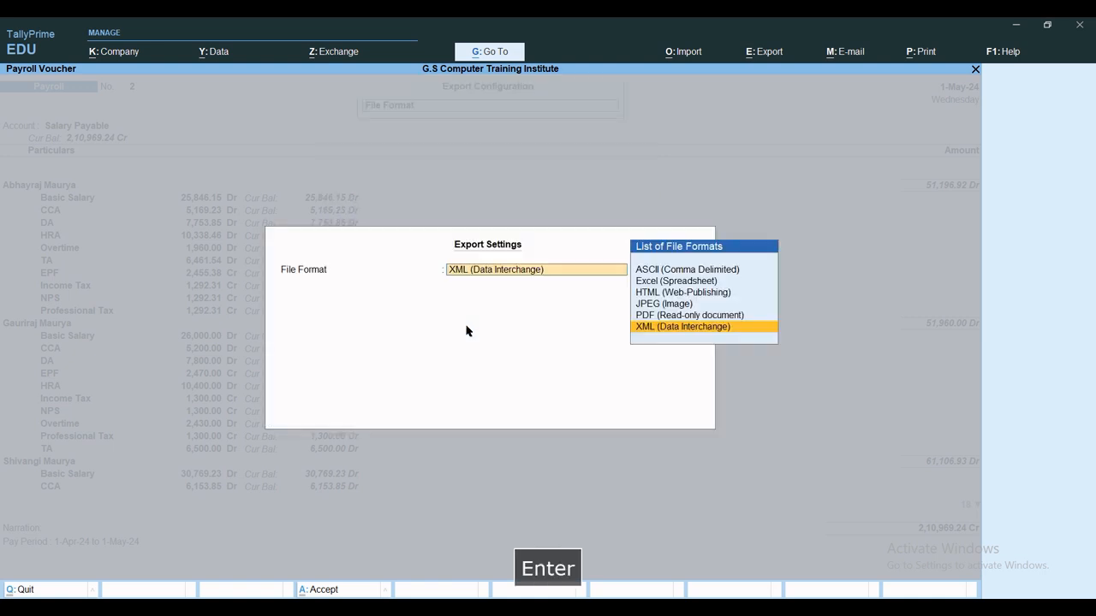
key(Up)
key(Up)
key(Up)
key(Up)
key(Up)
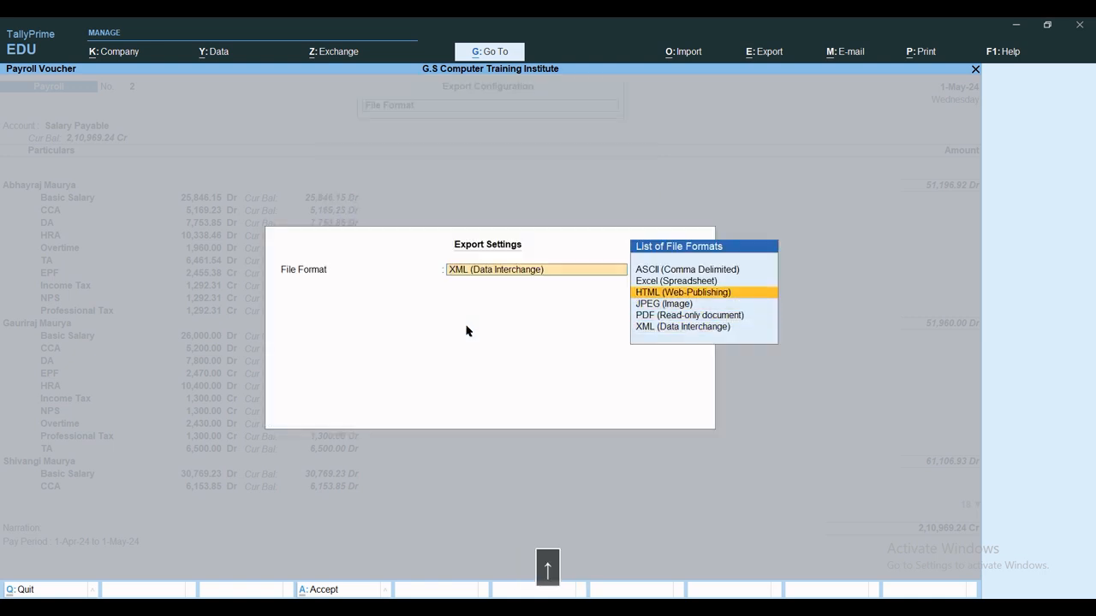
key(Down)
key(Return)
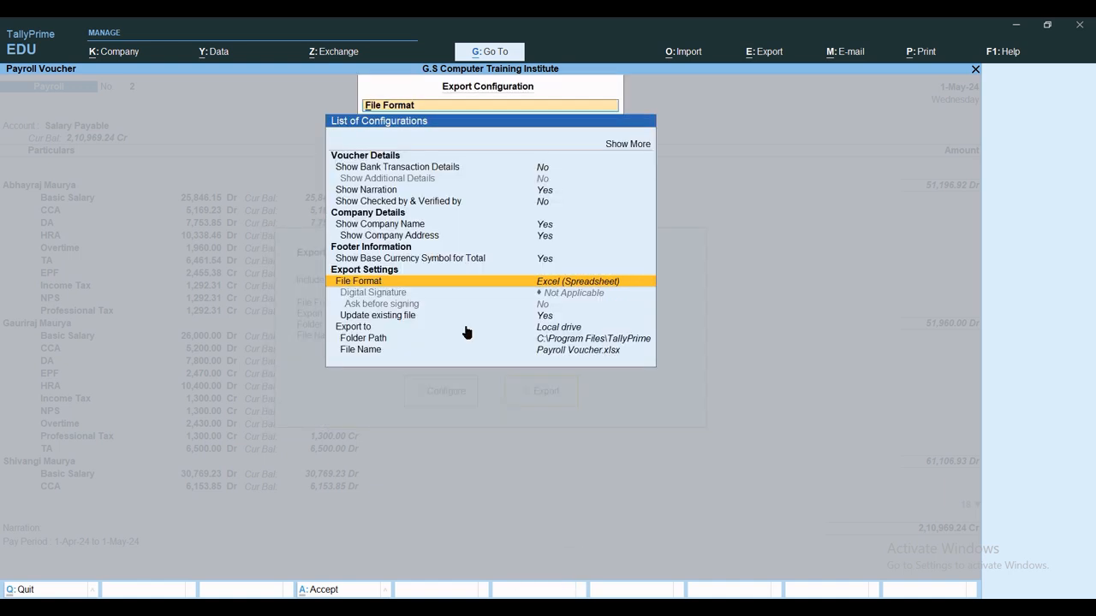
Keep C:\Program Files\TallyPrime as the folder path, accept, and export Payroll Voucher.xlsx.
key(Down)
key(Down)
key(Down)
key(Down)
key(Down)
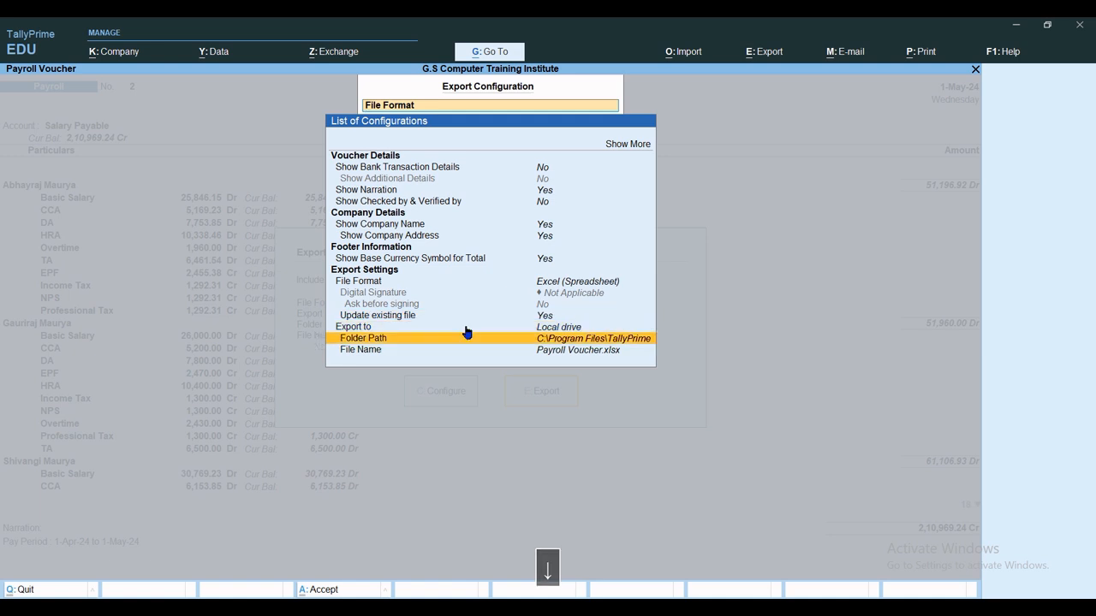
key(Return)
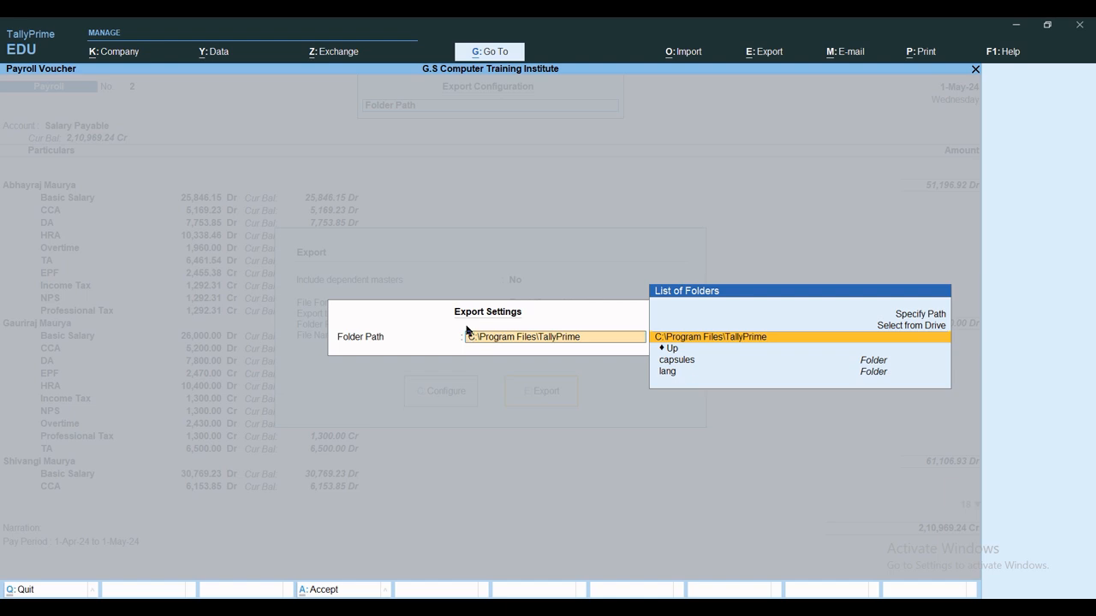
key(Return)
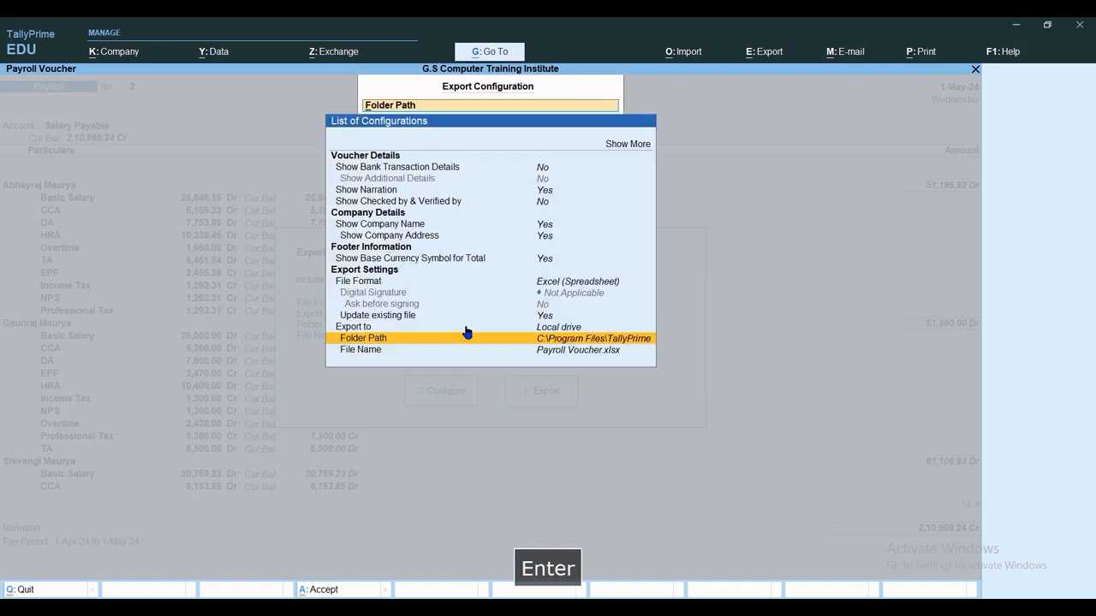
key(ctrl+a)
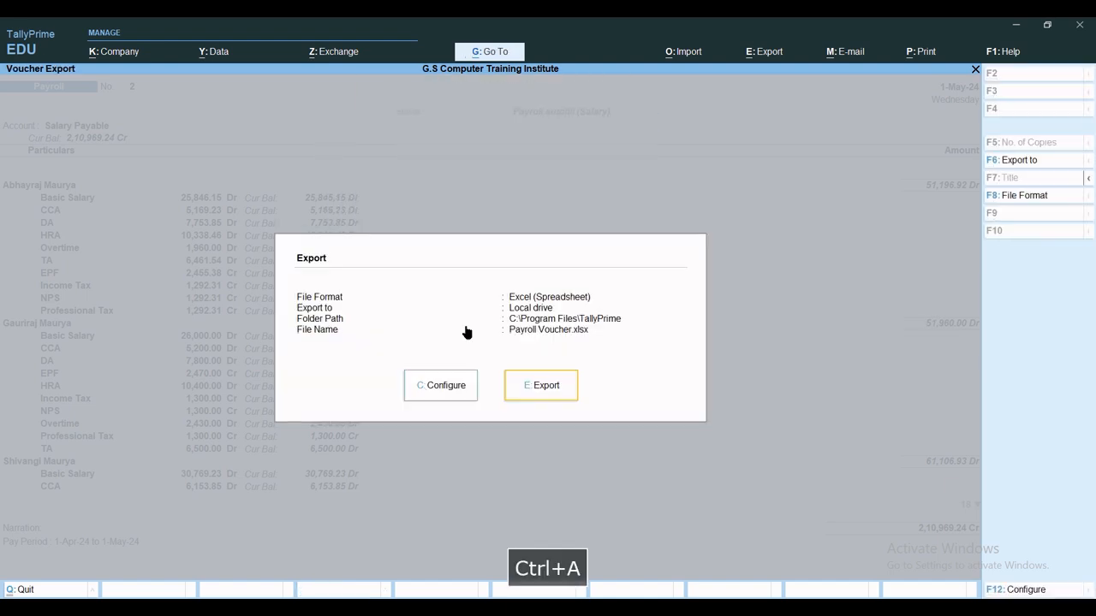
key(e)
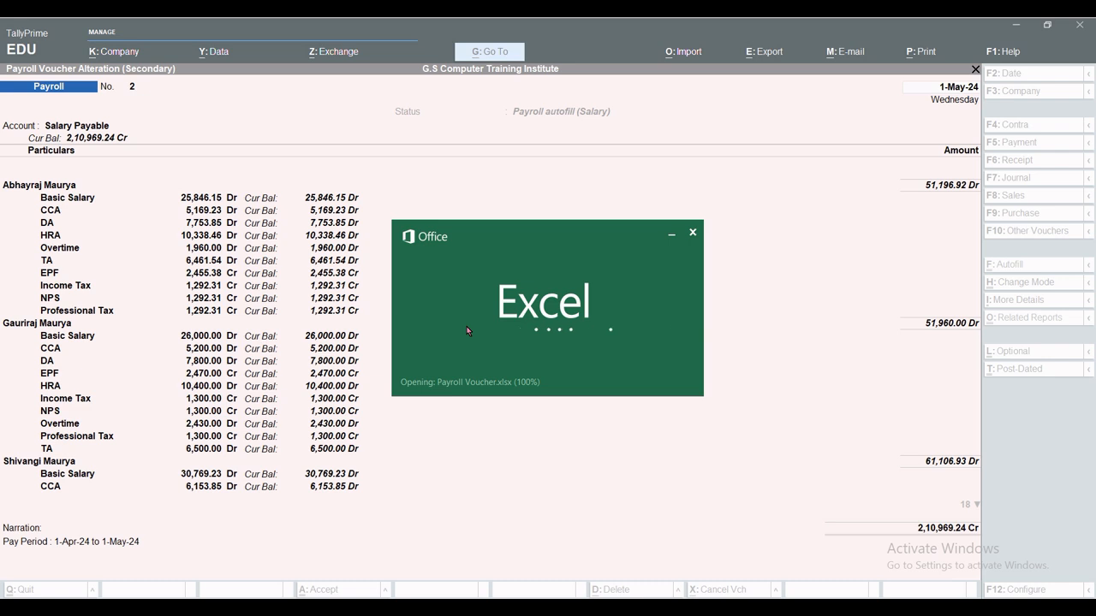
Bring Payroll voucher No. 2's alteration screen back into focus after the Excel export.
click(530, 446)
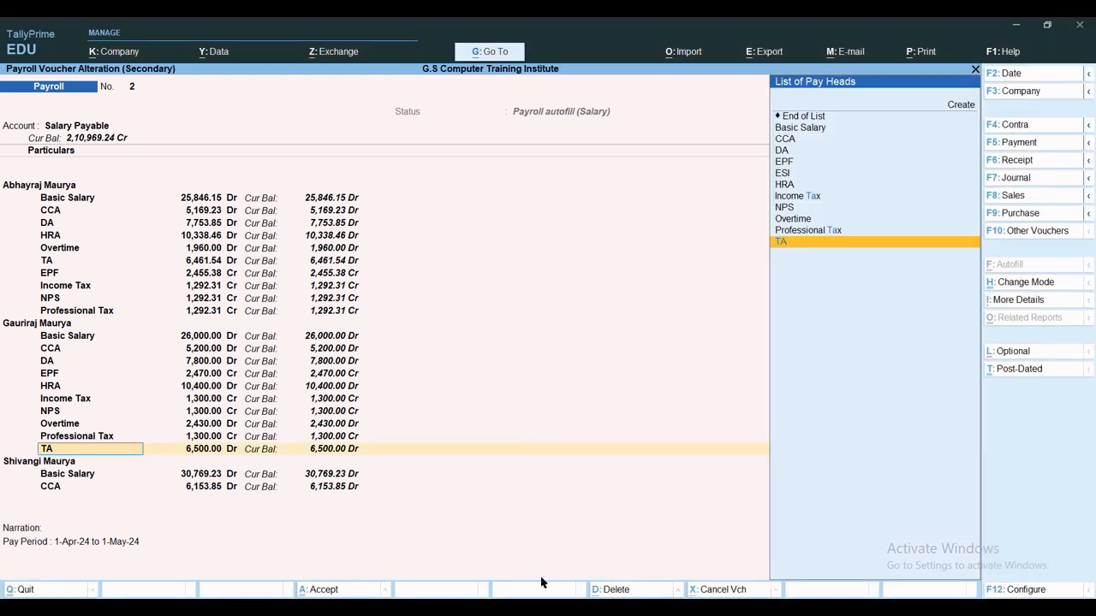
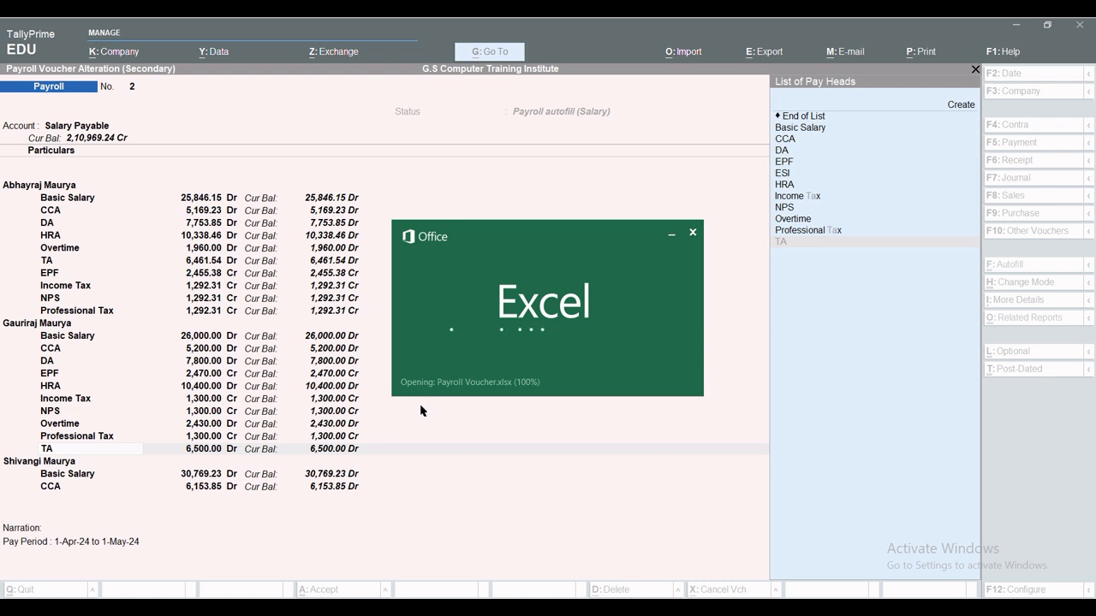
Quit payroll voucher No. 2's alteration without changes and return to Gateway of Tally.
click(670, 238)
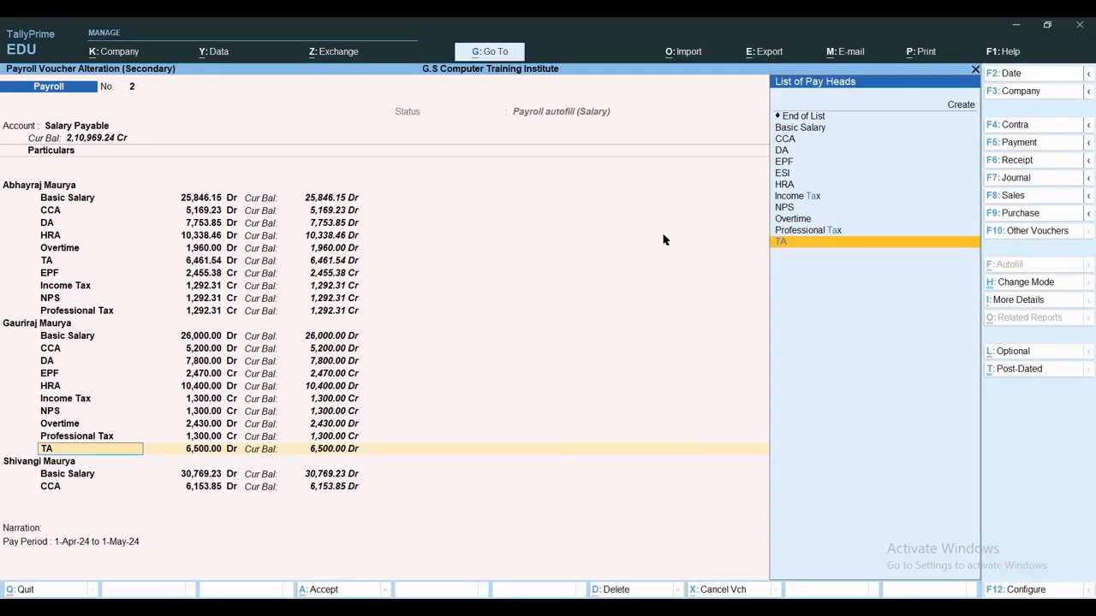
key(Escape)
key(Escape)
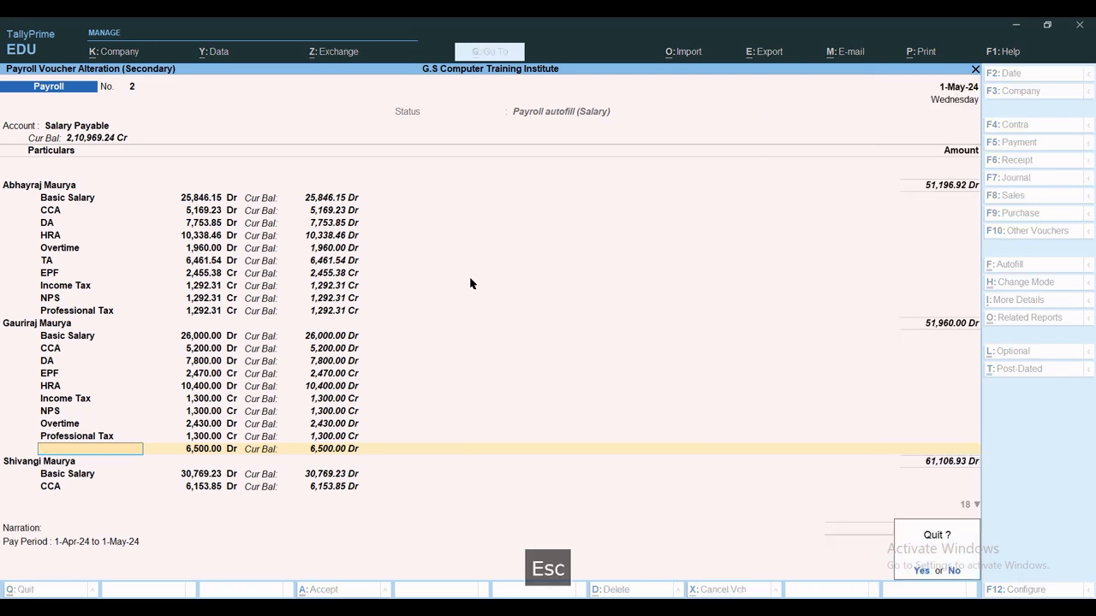
key(Escape)
key(Escape)
key(Escape)
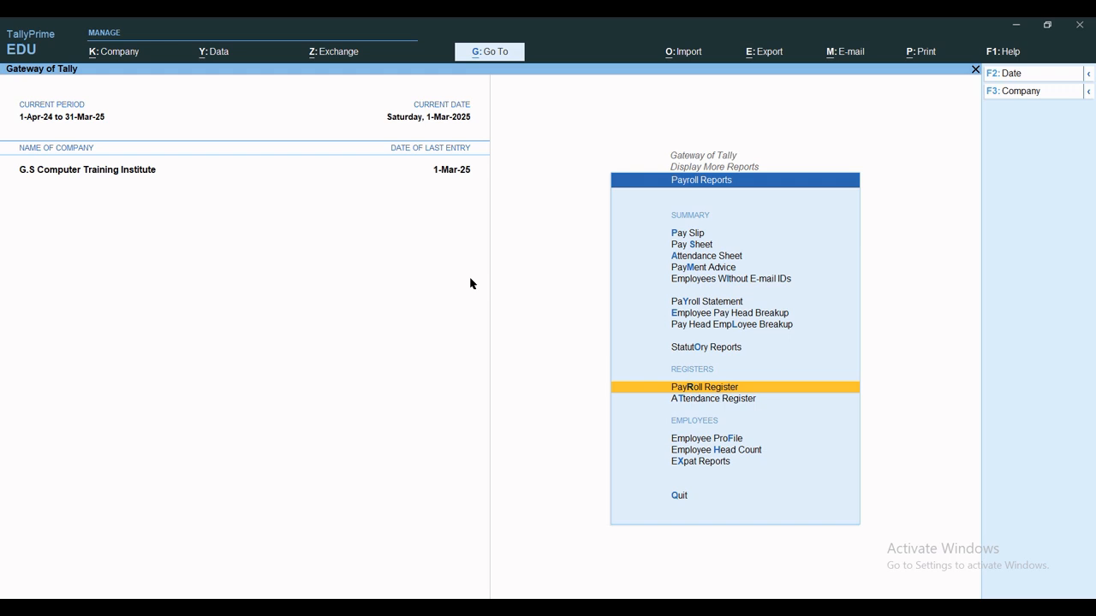
key(Escape)
key(Escape)
key(Escape)
key(Escape)
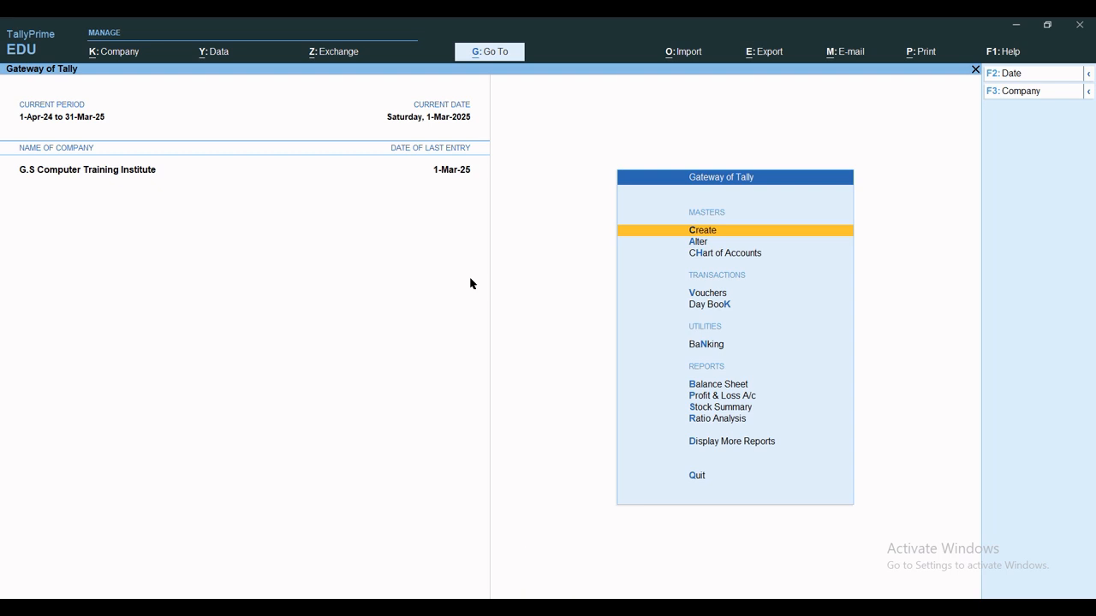
Display the pay slips for all employees from 1-Apr-24 to 1-May-24, then close the report.
key(d)
key(p)
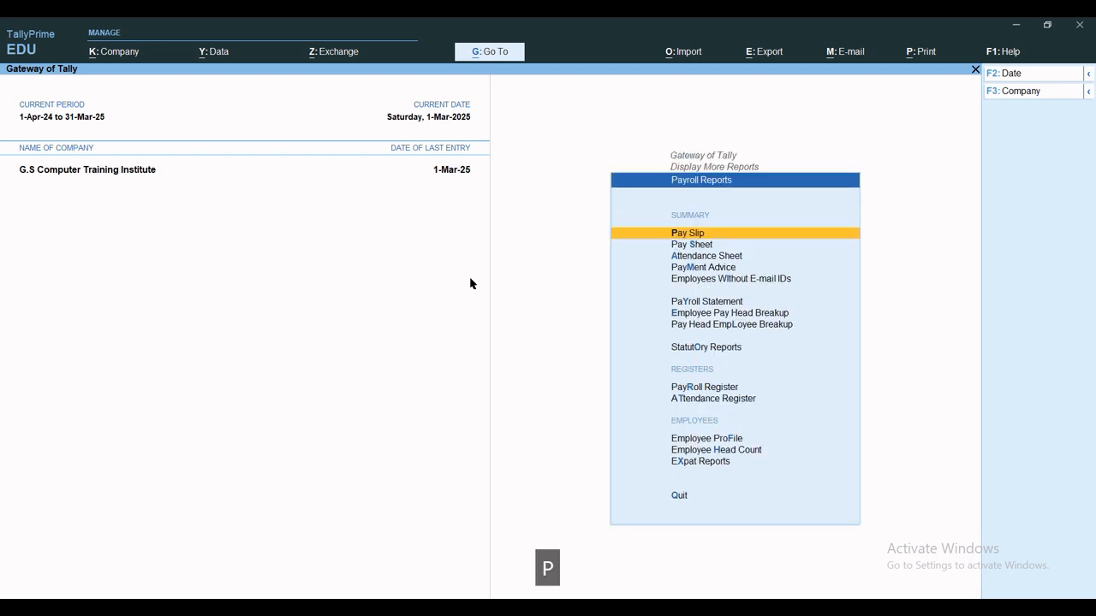
key(p)
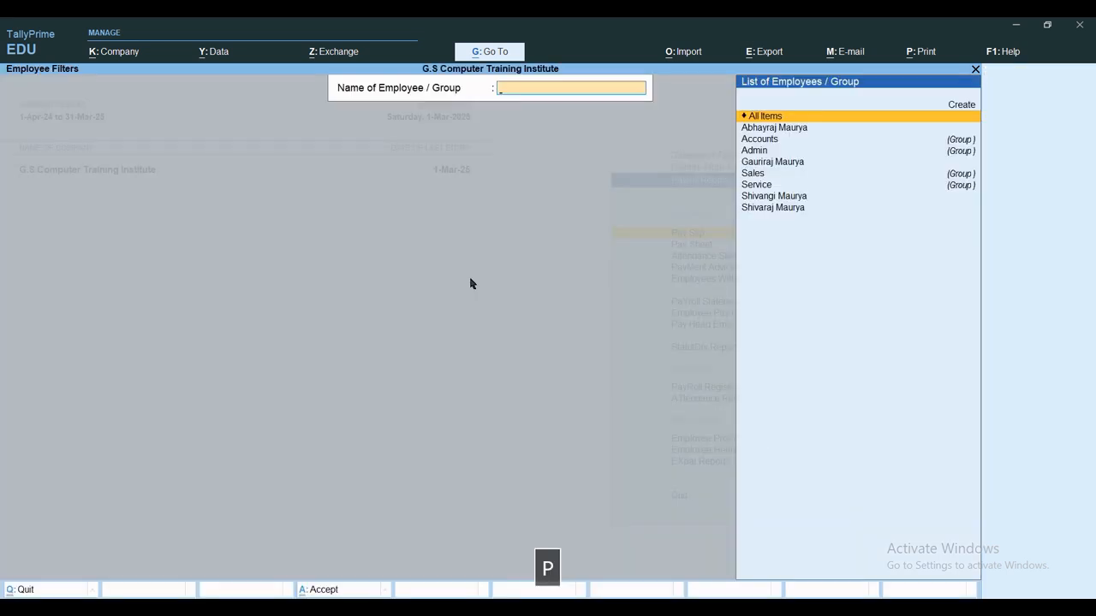
key(Return)
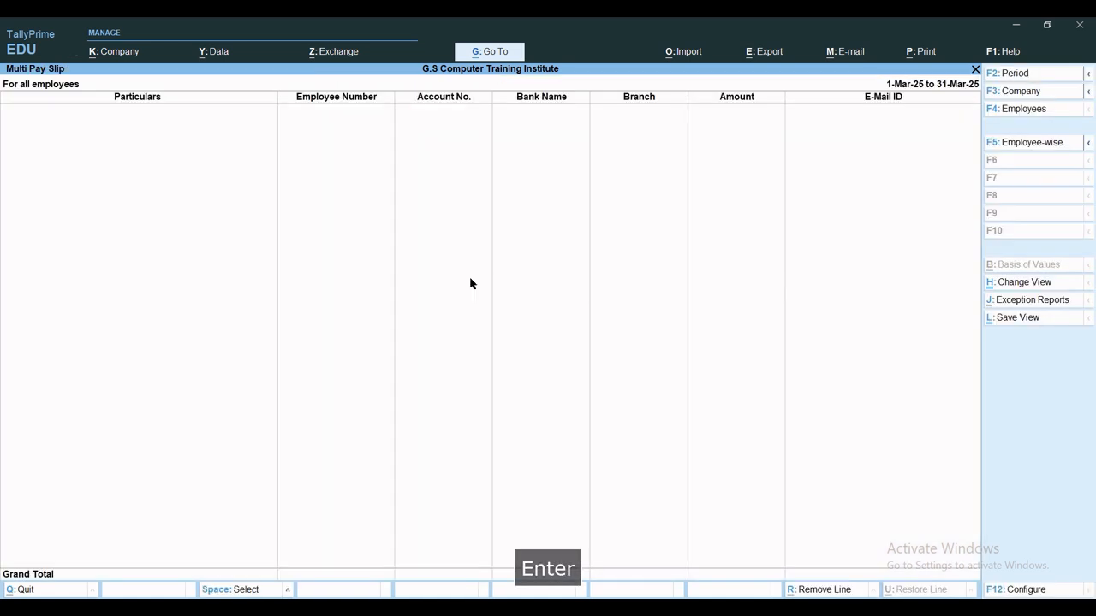
key(alt+F2)
text(1)
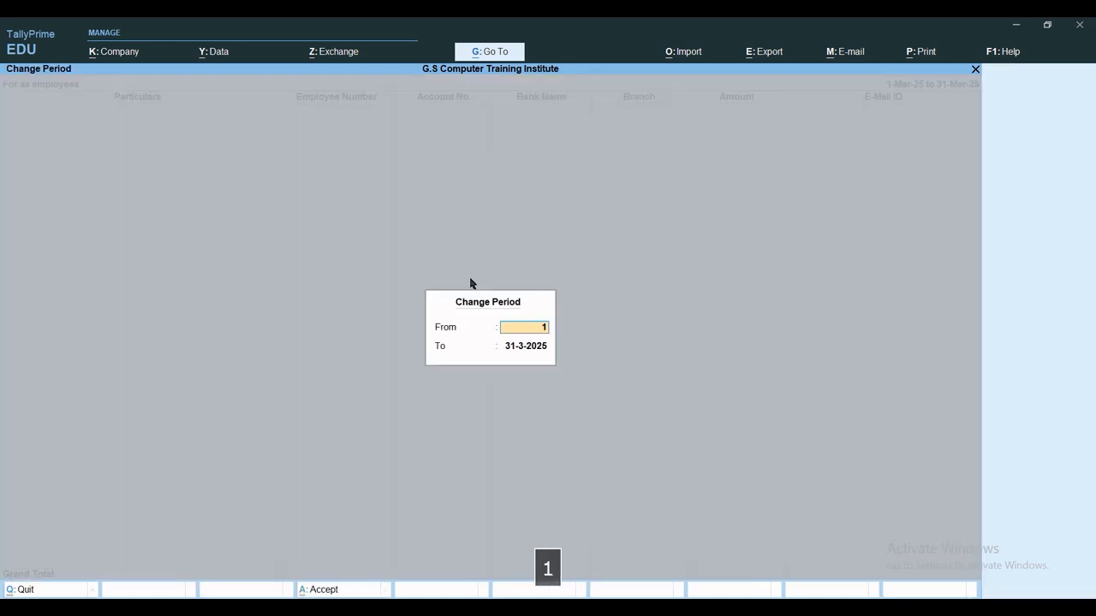
text(-4)
key(Return)
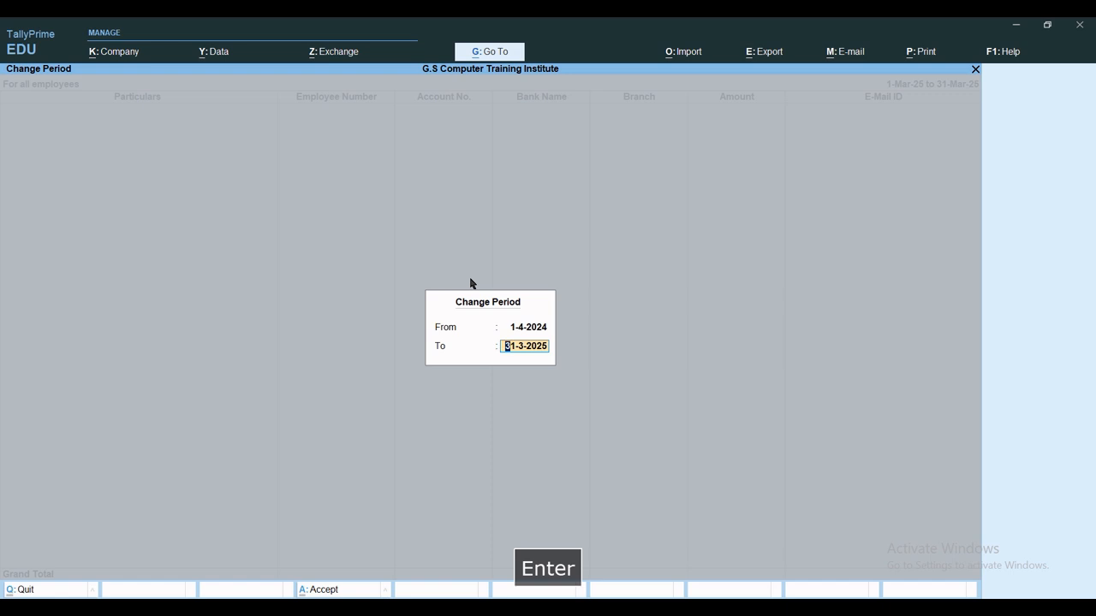
text(1-5)
key(Return)
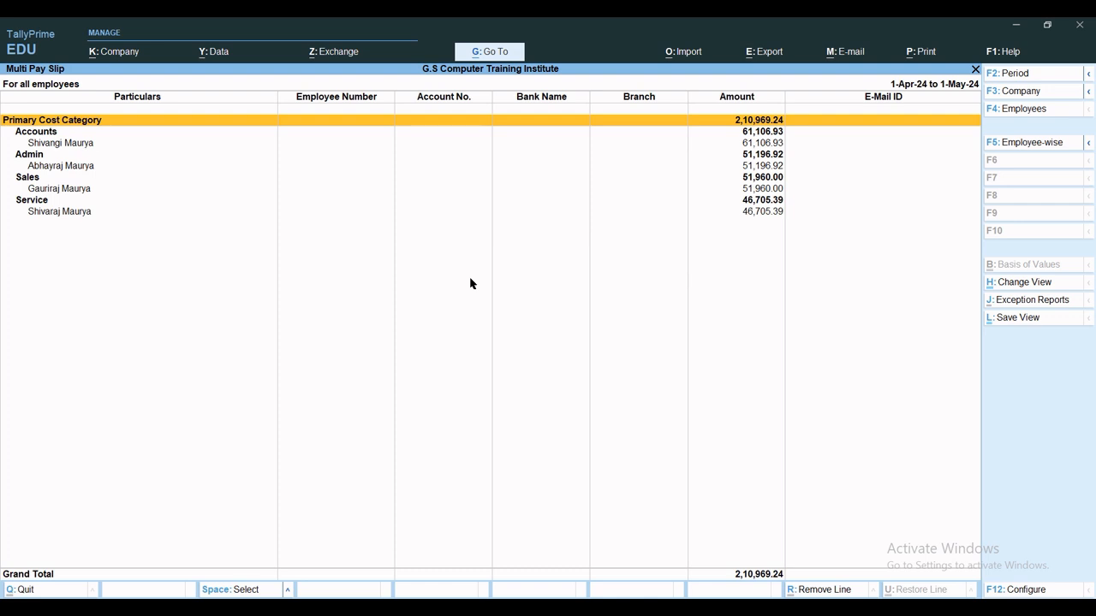
key(Escape)
key(Escape)
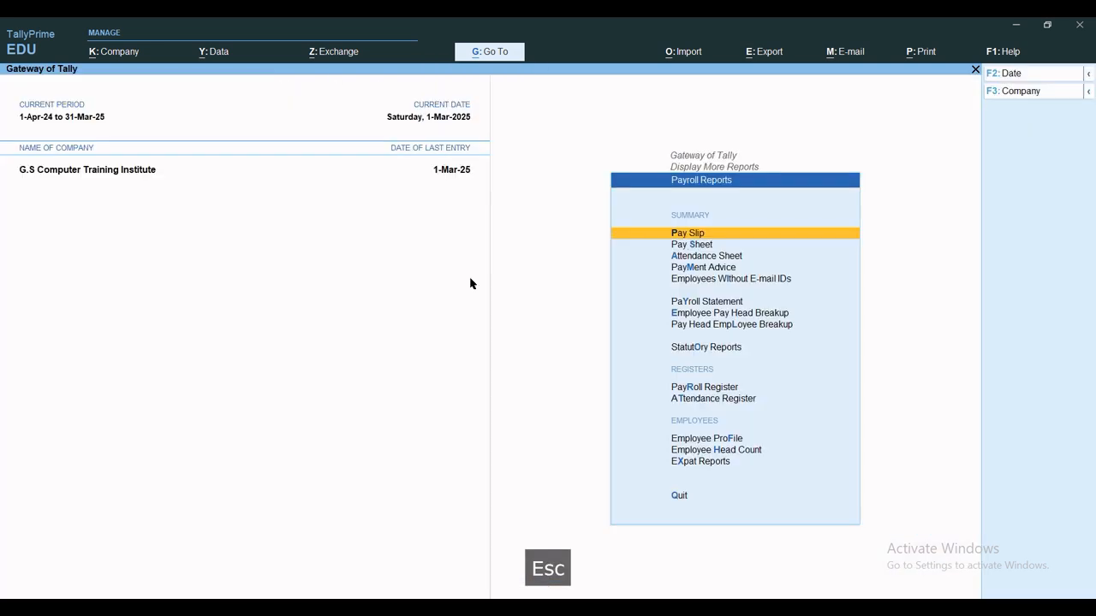
key(s)
key(Return)
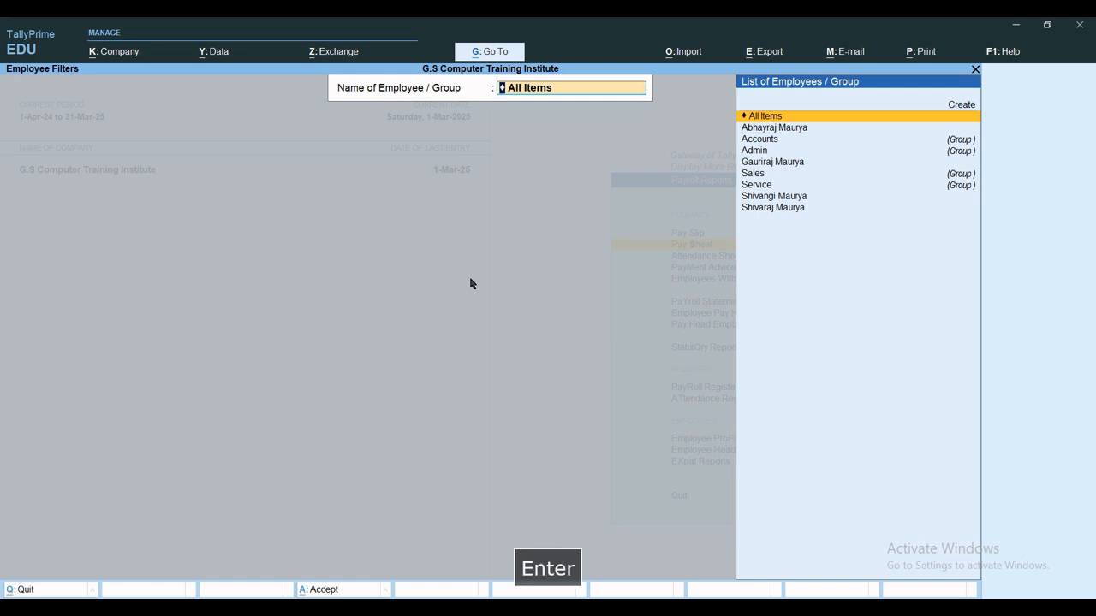
key(alt+F2)
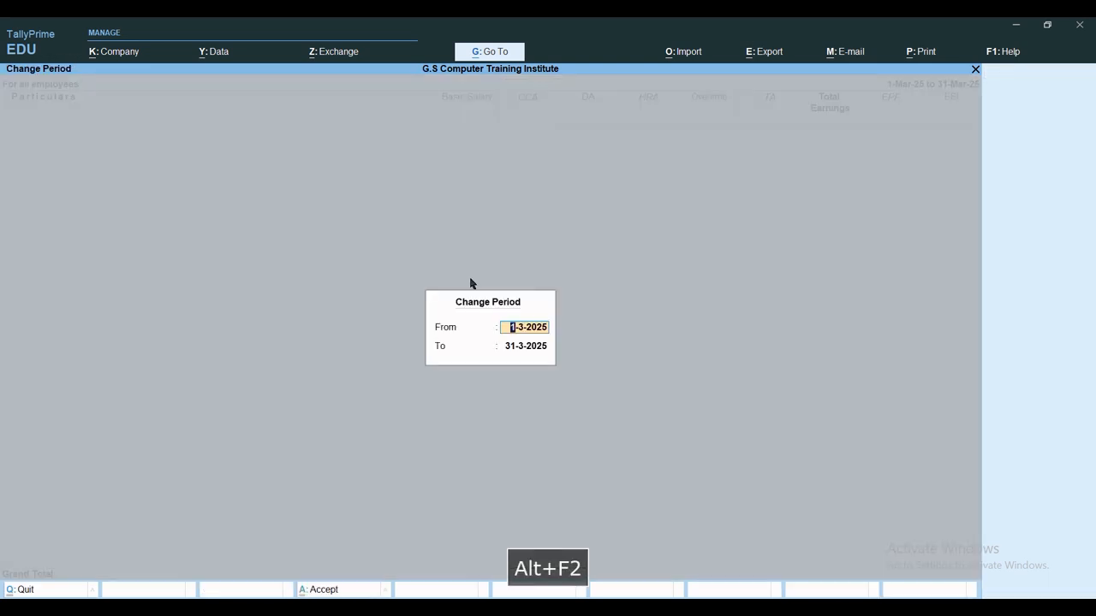
text(1)
key(BackSpace)
text(a)
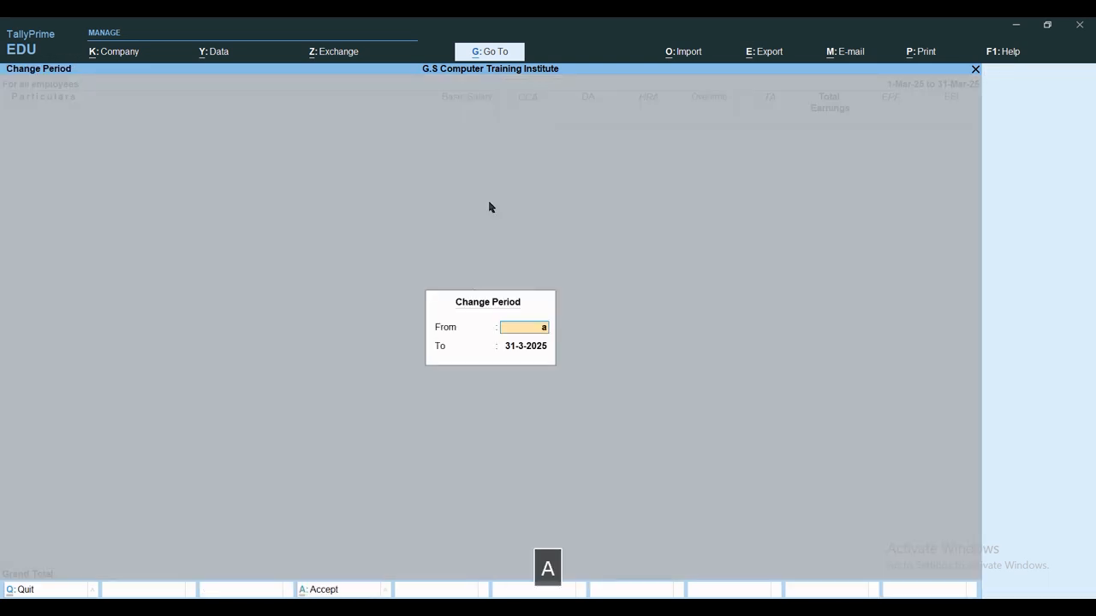
key(Return)
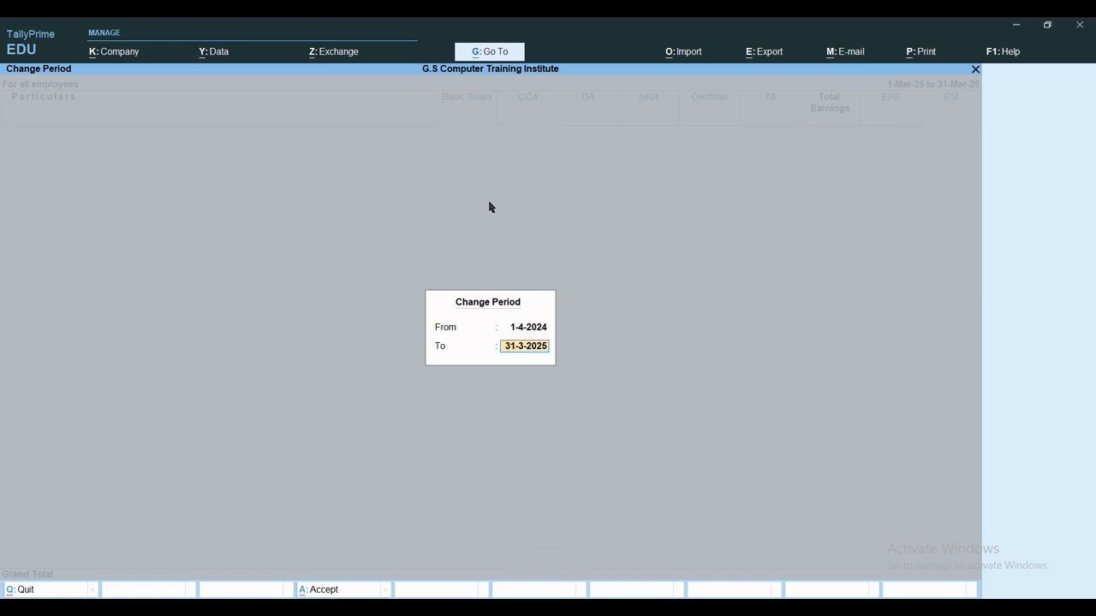
text(may)
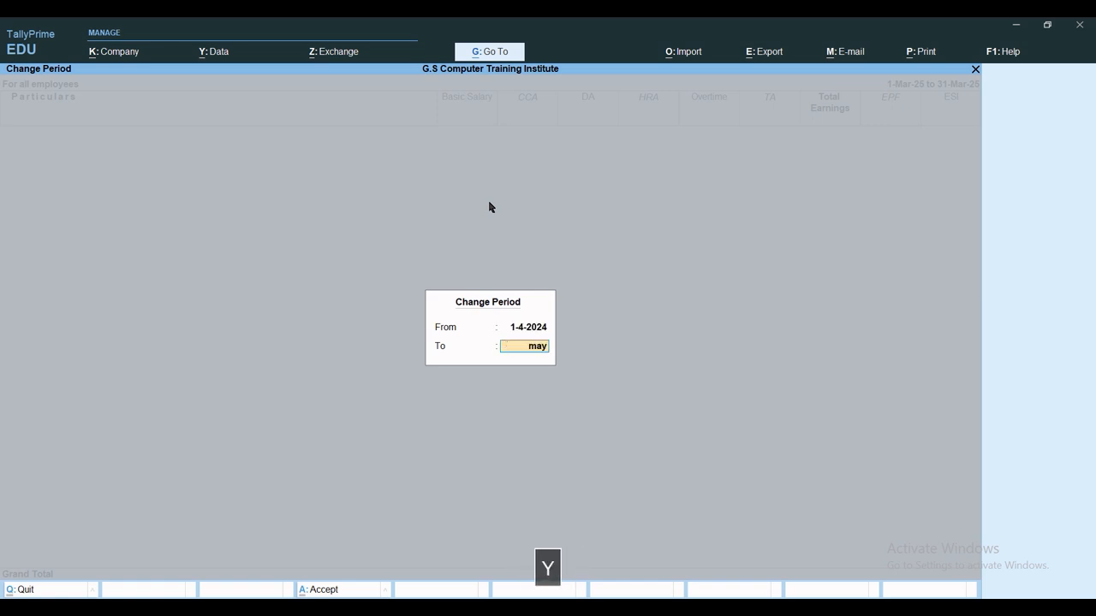
key(Return)
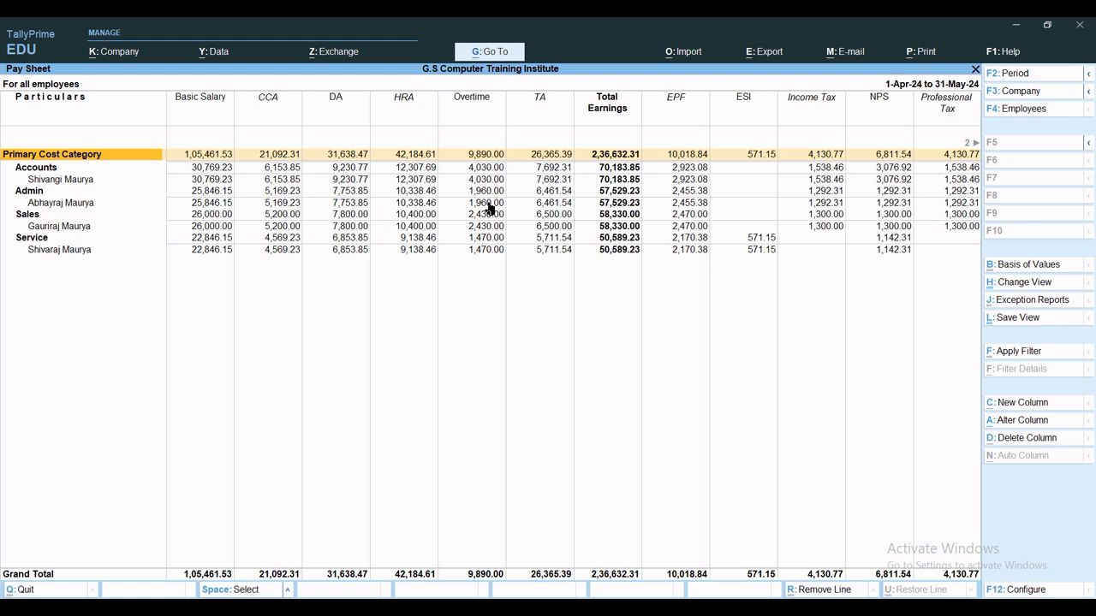
key(Right)
key(Right)
key(Right)
key(Right)
key(Right)
key(Right)
key(Right)
key(Right)
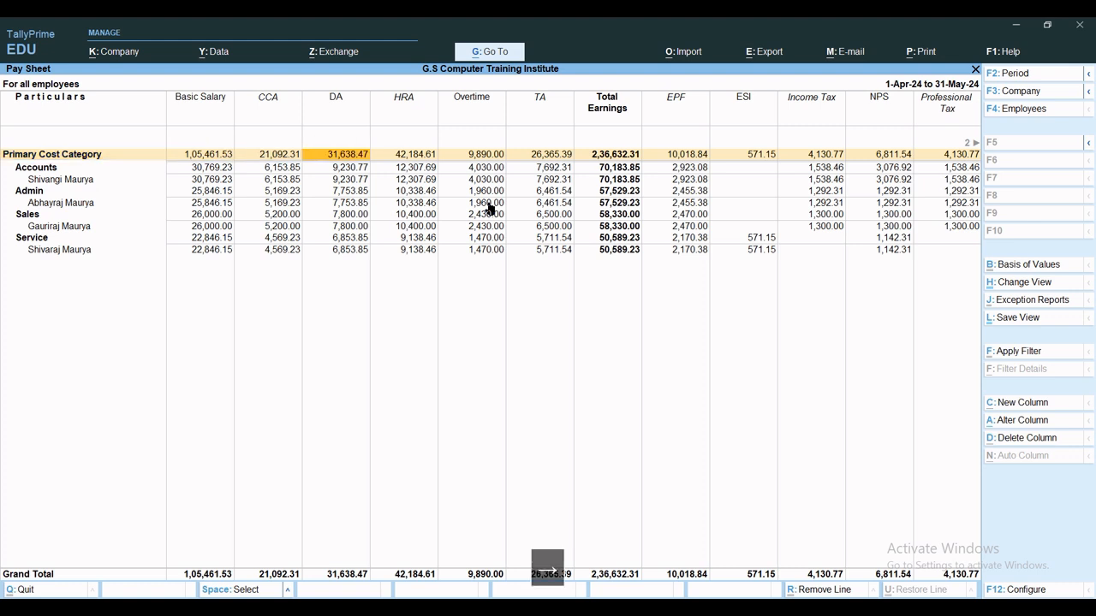
key(Right)
key(Right)
key(Right)
key(Right)
key(Right)
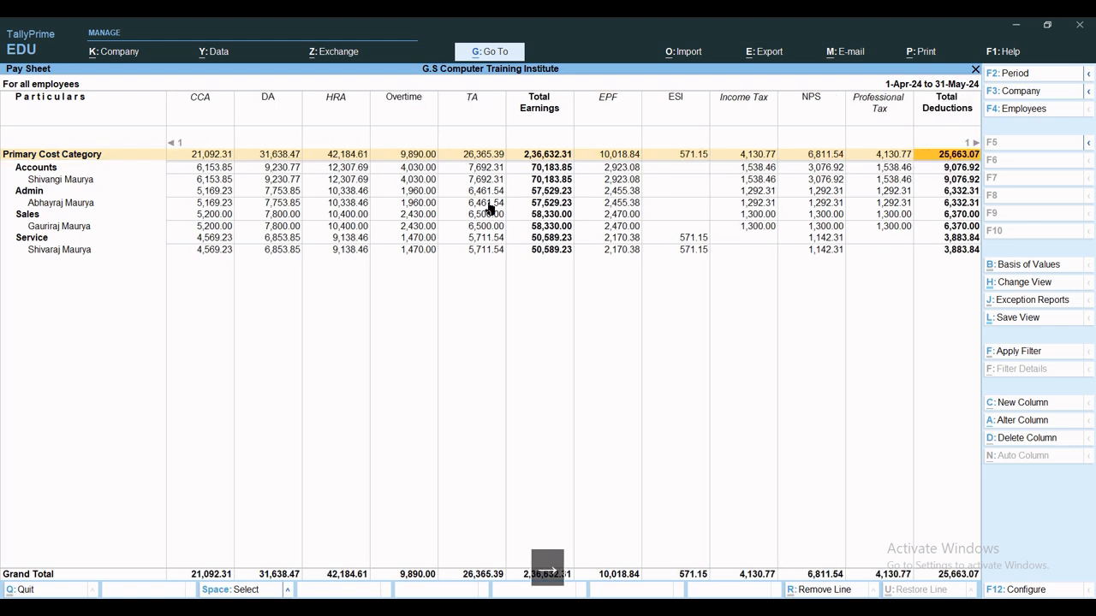
key(Right)
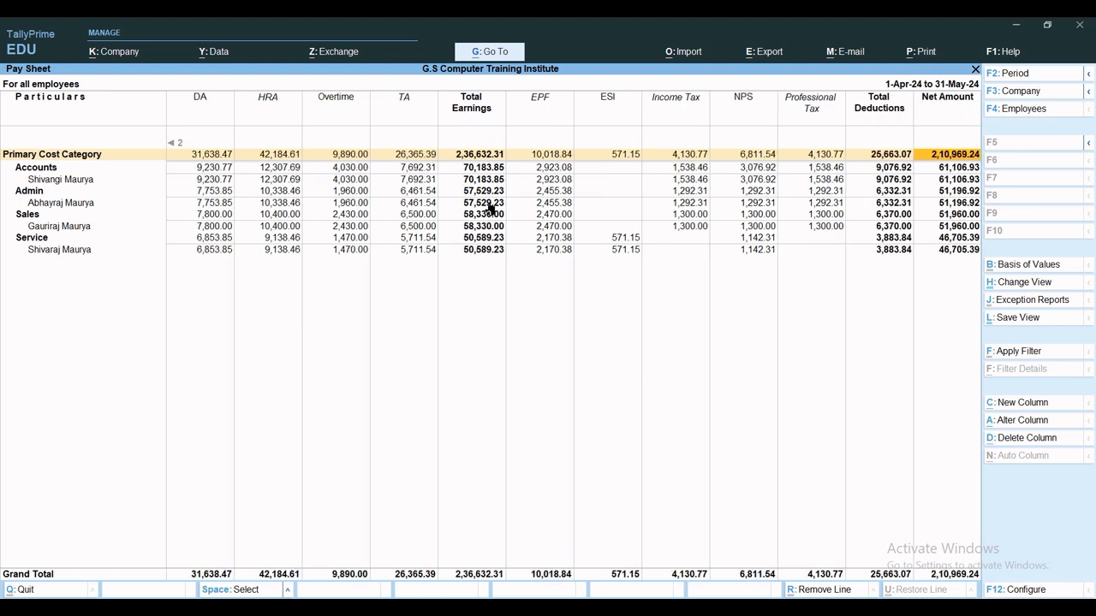
key(Down)
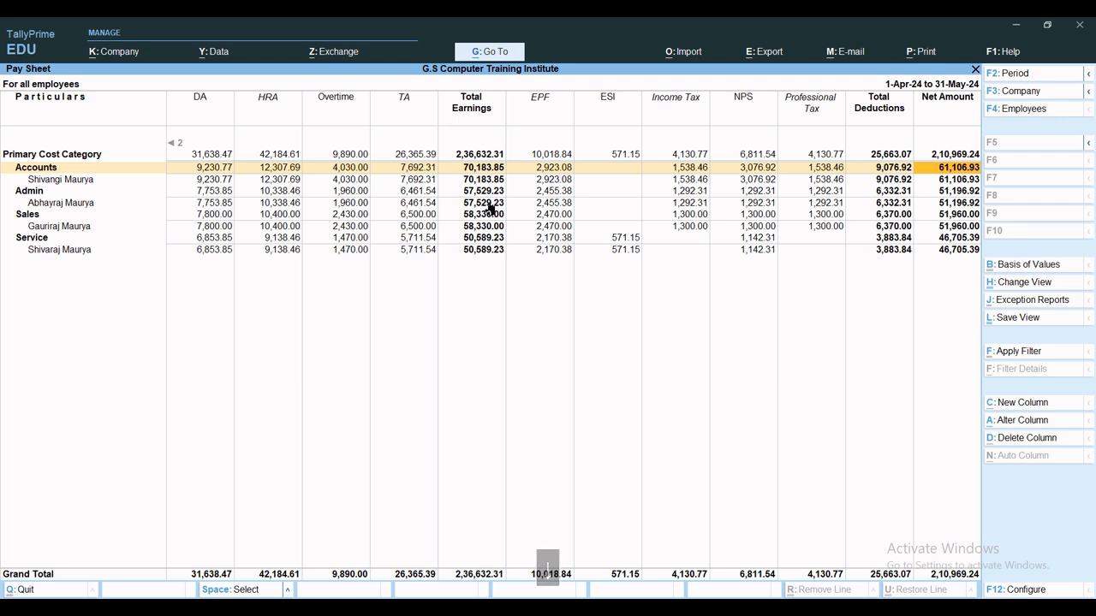
key(Down)
key(Down)
key(Down)
key(Down)
key(Down)
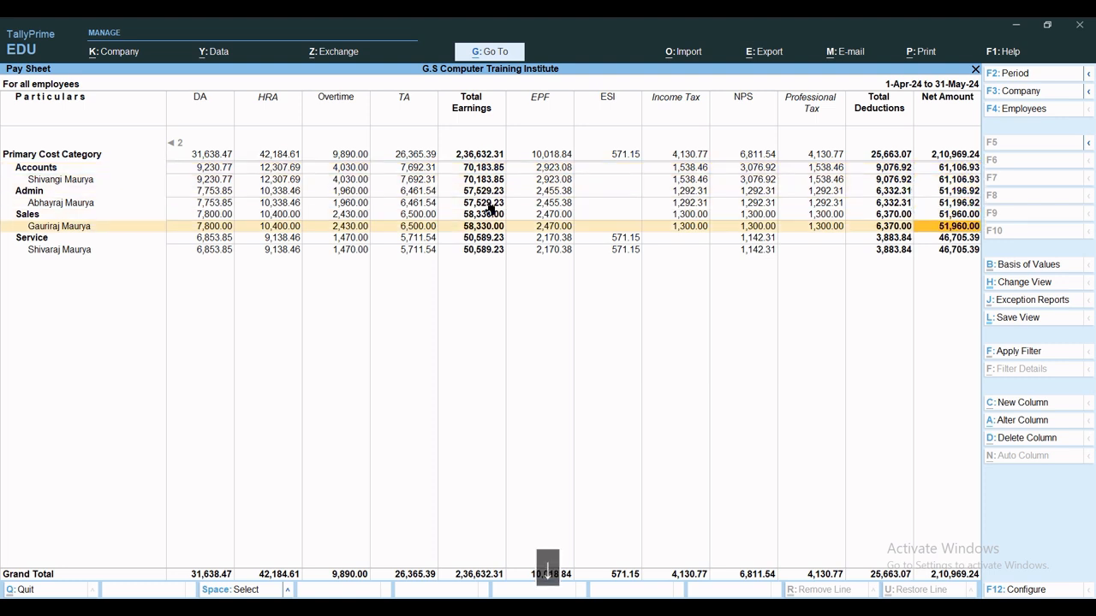
key(Escape)
key(Escape)
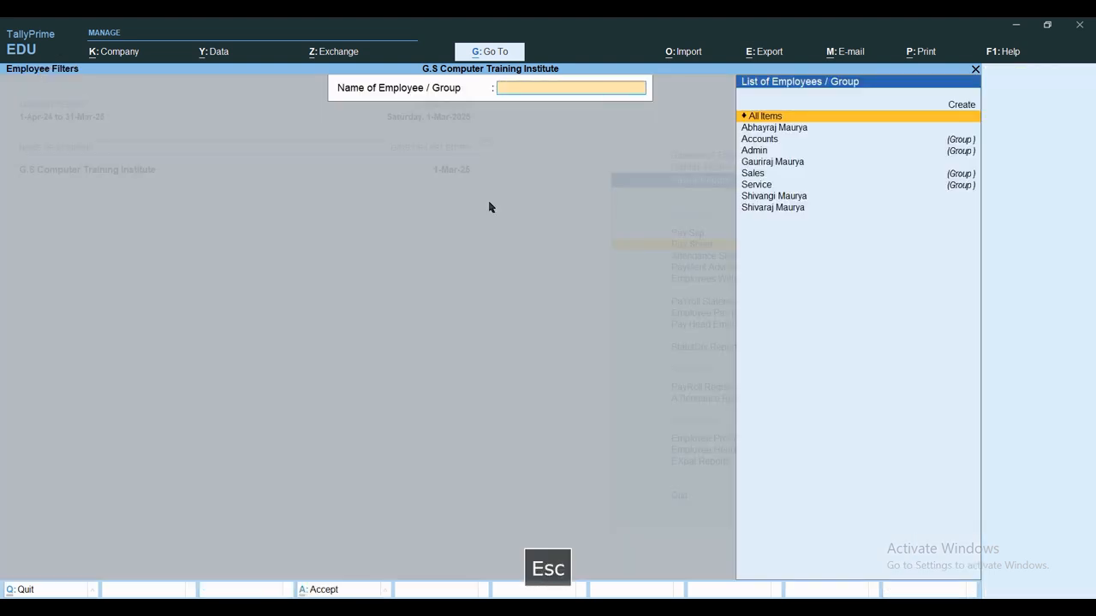
key(Escape)
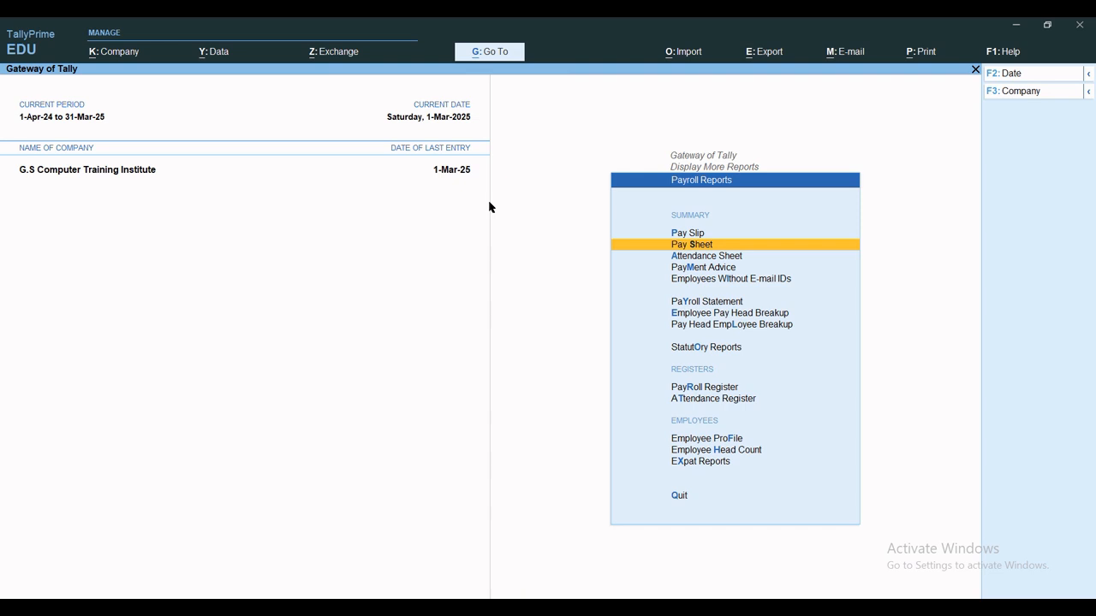
View the Attendance Sheet for 1-Apr-24 to 31-May-24, then bring up Payment Advice printing.
key(a)
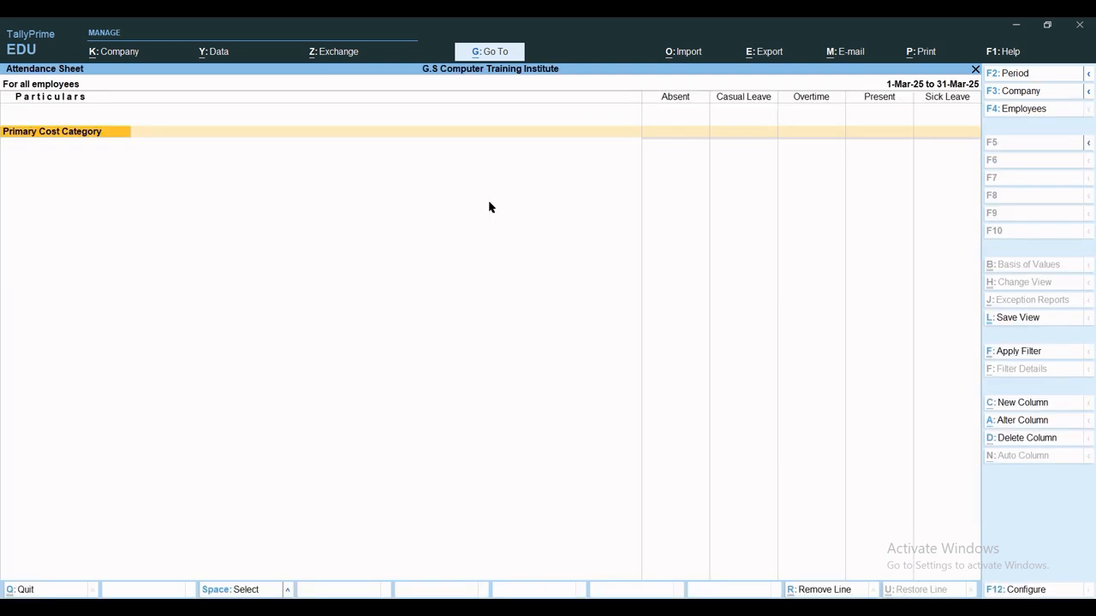
key(alt+F2)
text(a)
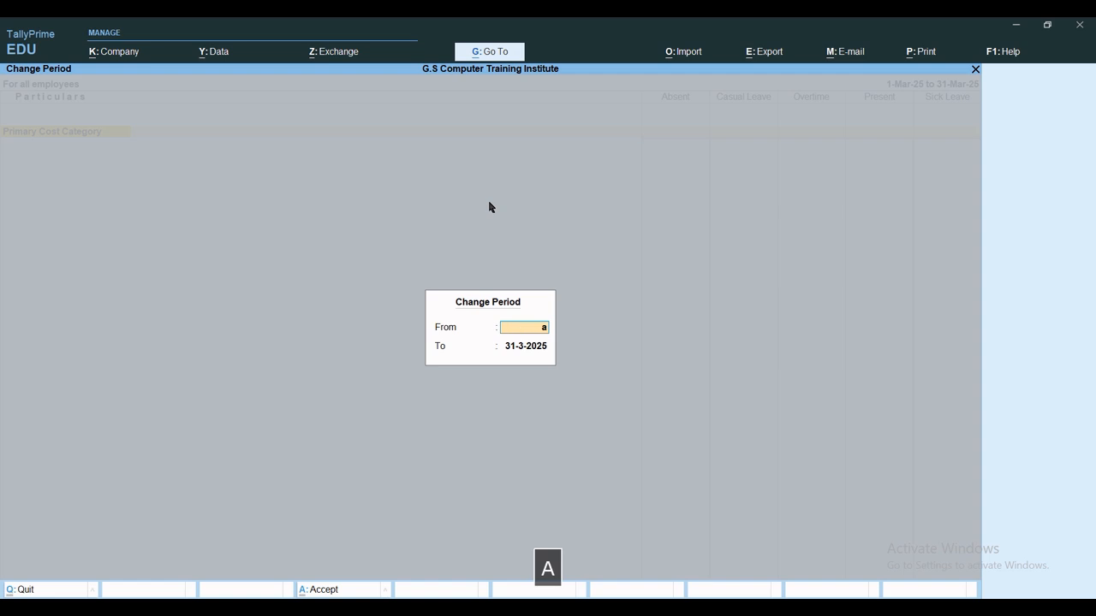
key(Return)
text(may)
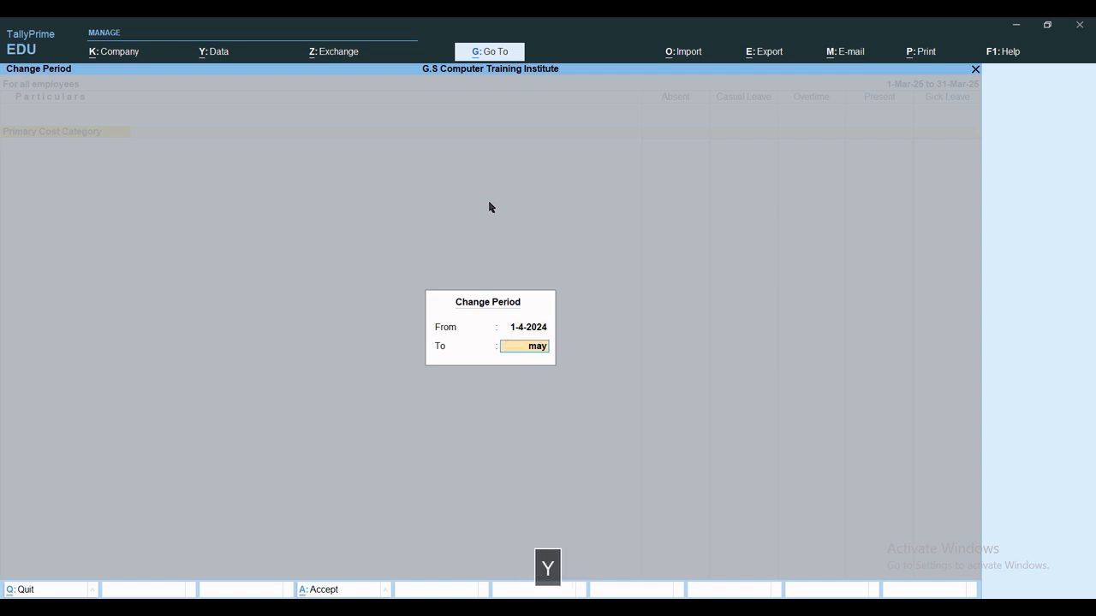
key(Return)
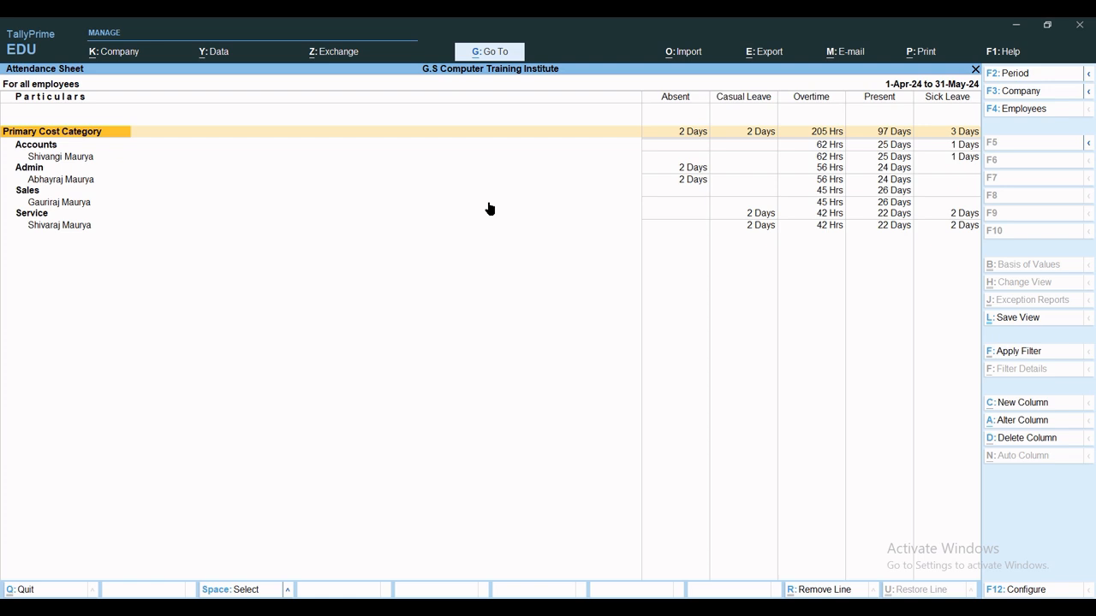
key(Escape)
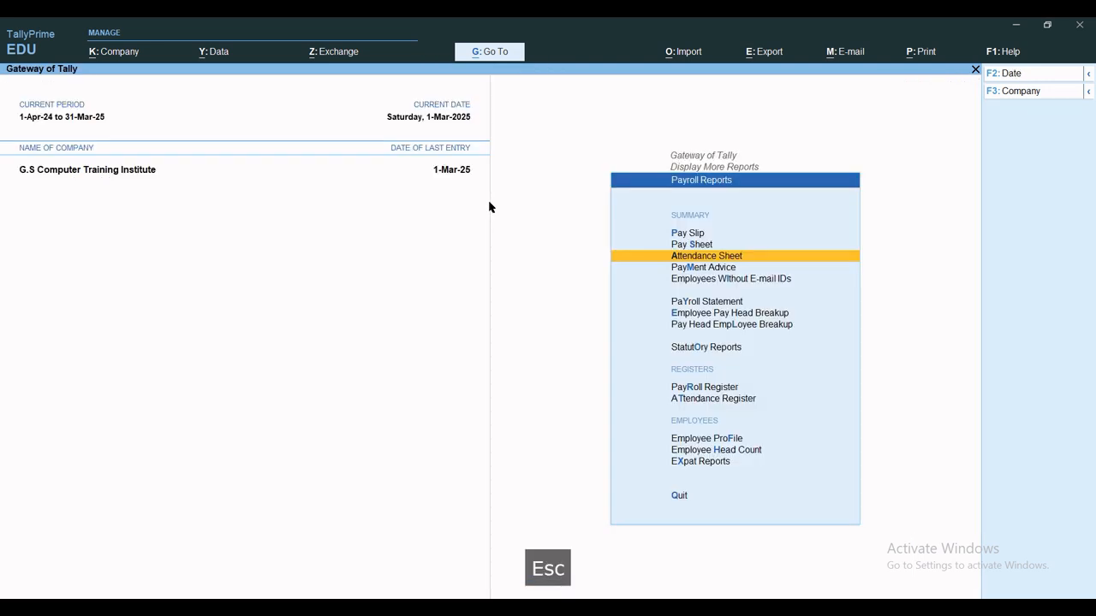
key(m)
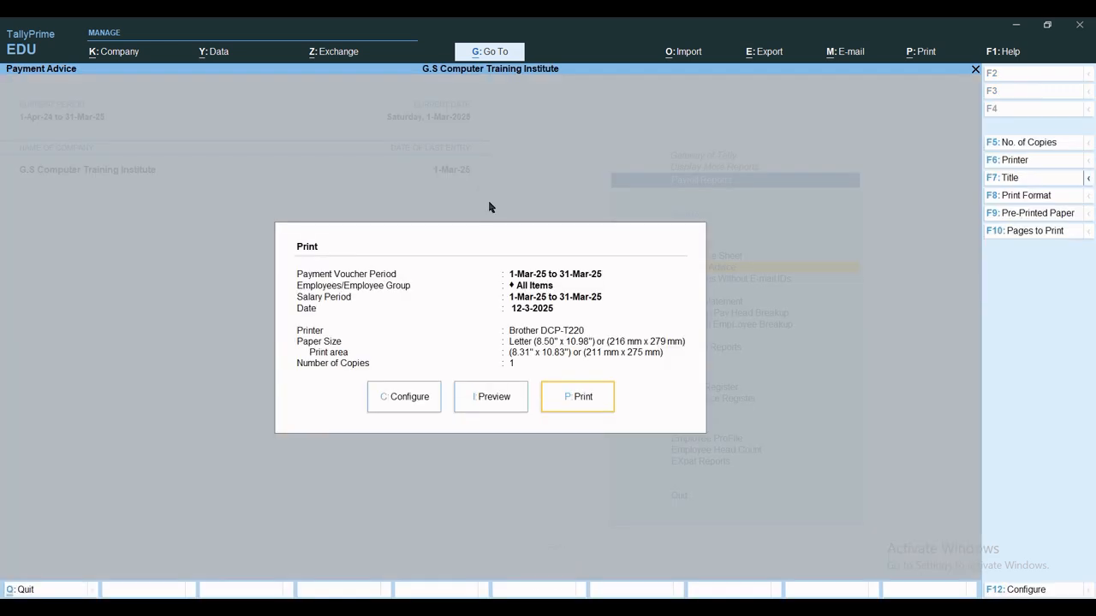
Preview the Payment Advice with payment voucher period 1-Apr-24 to 2-May-24, then close it.
key(c)
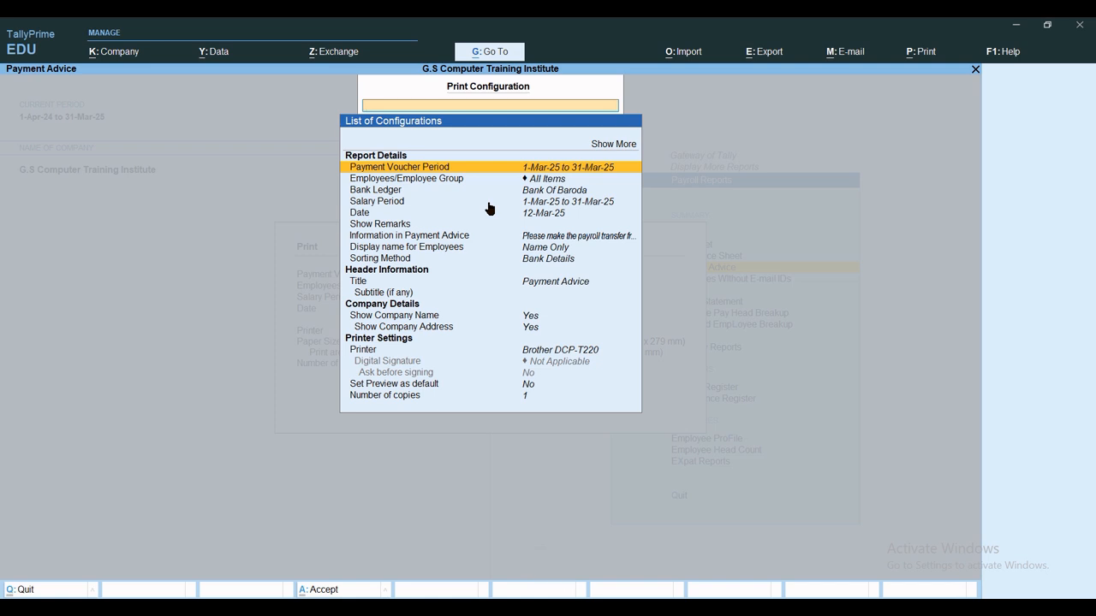
key(Return)
text(1.)
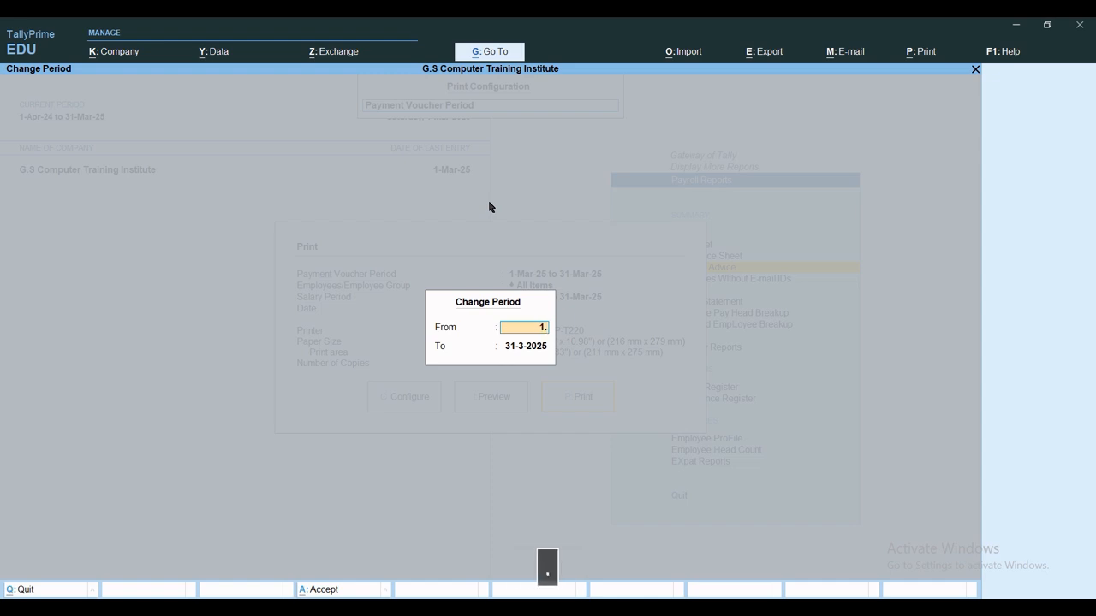
text(4)
key(Return)
text(2.)
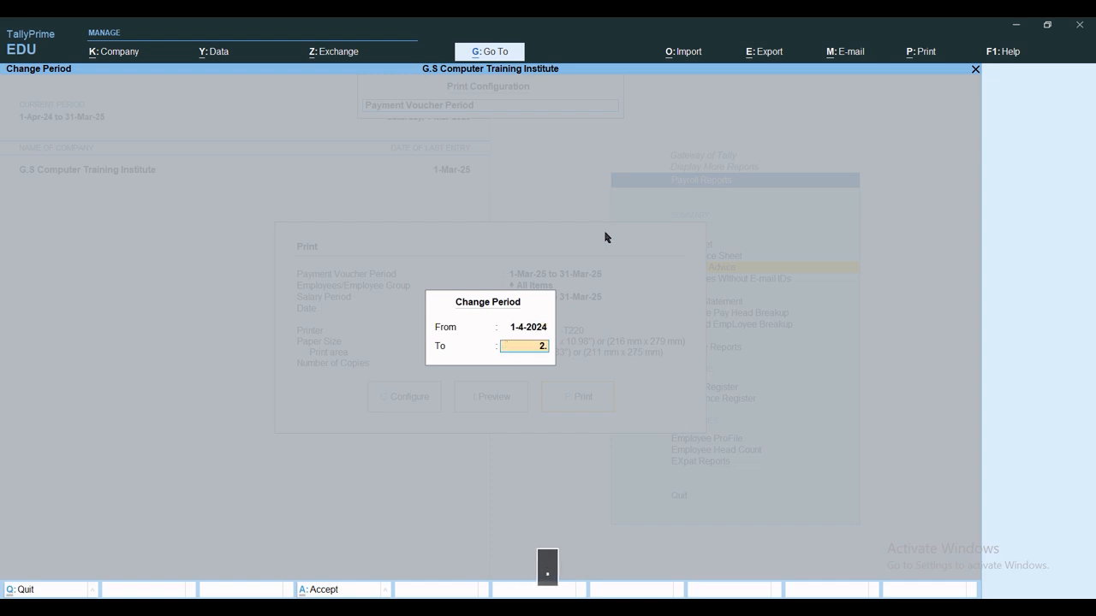
text(5)
key(Return)
key(ctrl+a)
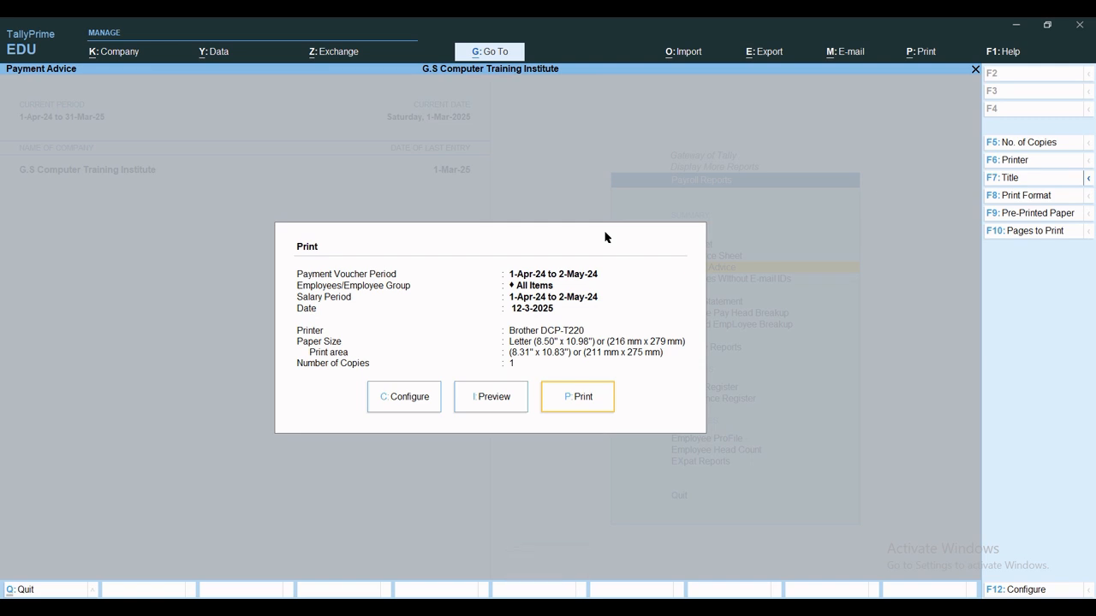
key(i)
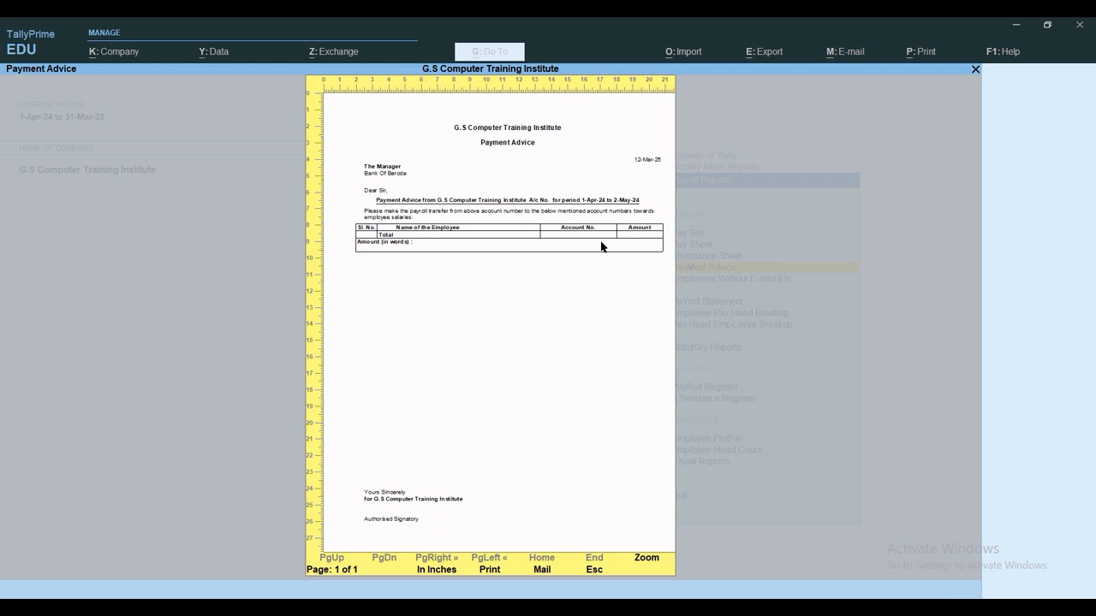
key(Escape)
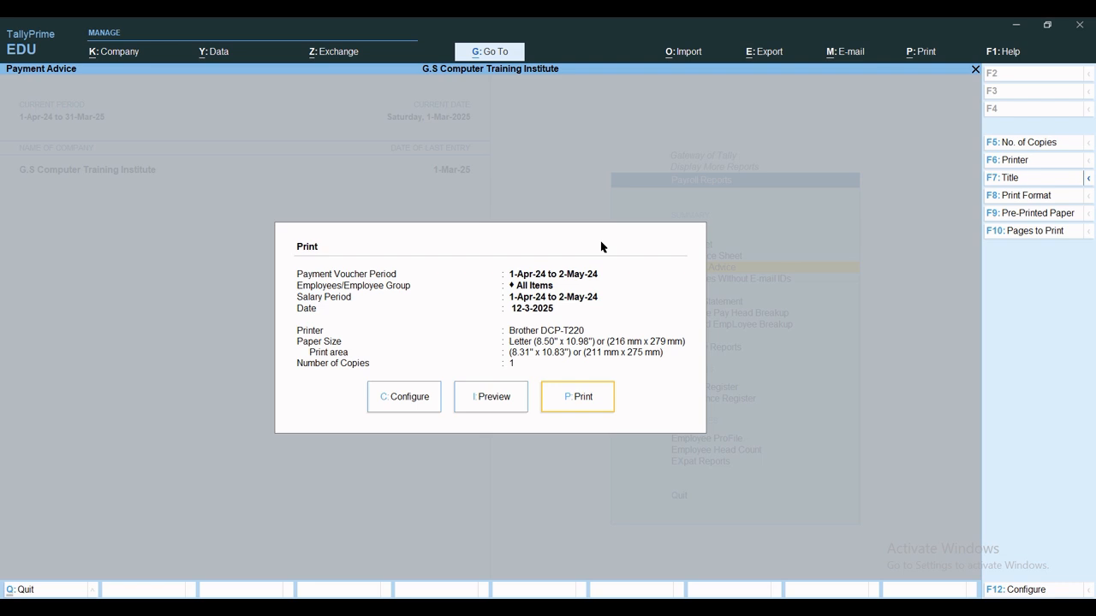
key(Escape)
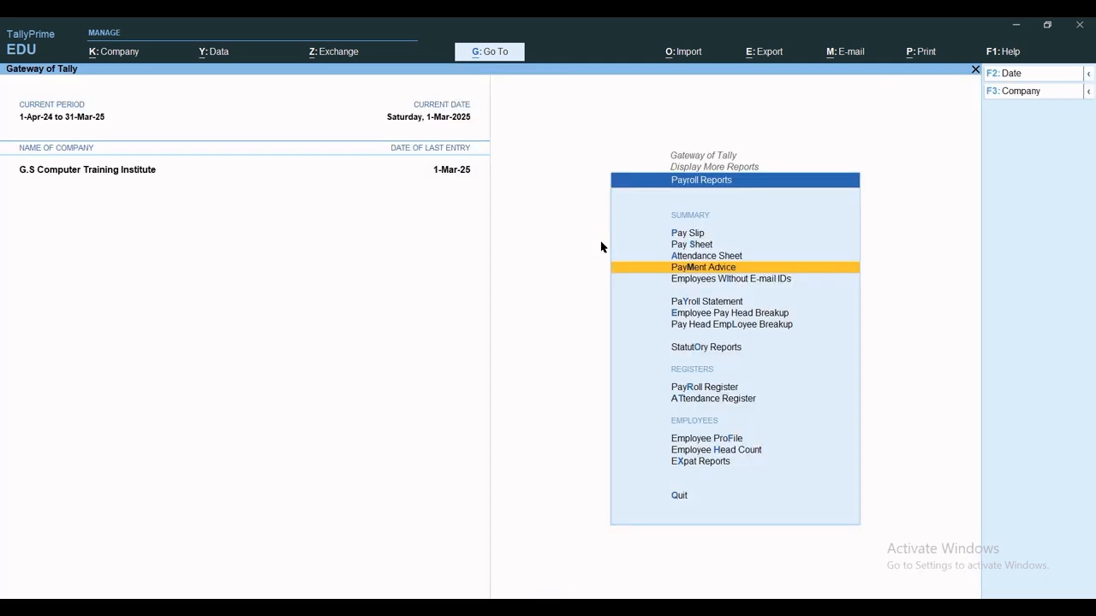
Show the Basic Salary Payroll Statement for 1-Apr-24 to 31-May-24.
key(y)
key(Return)
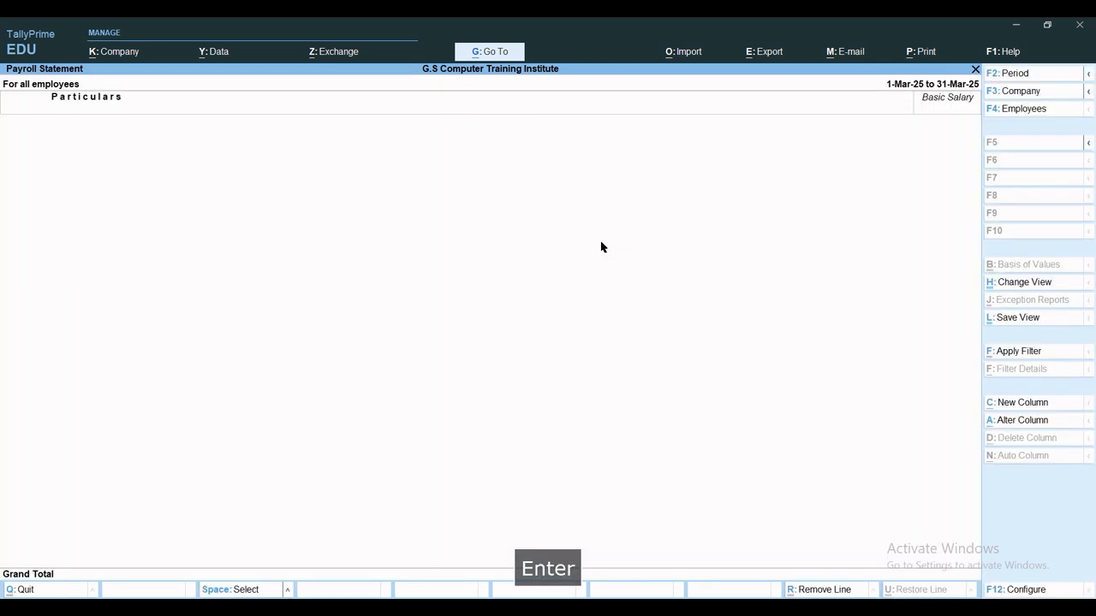
key(Escape)
key(Return)
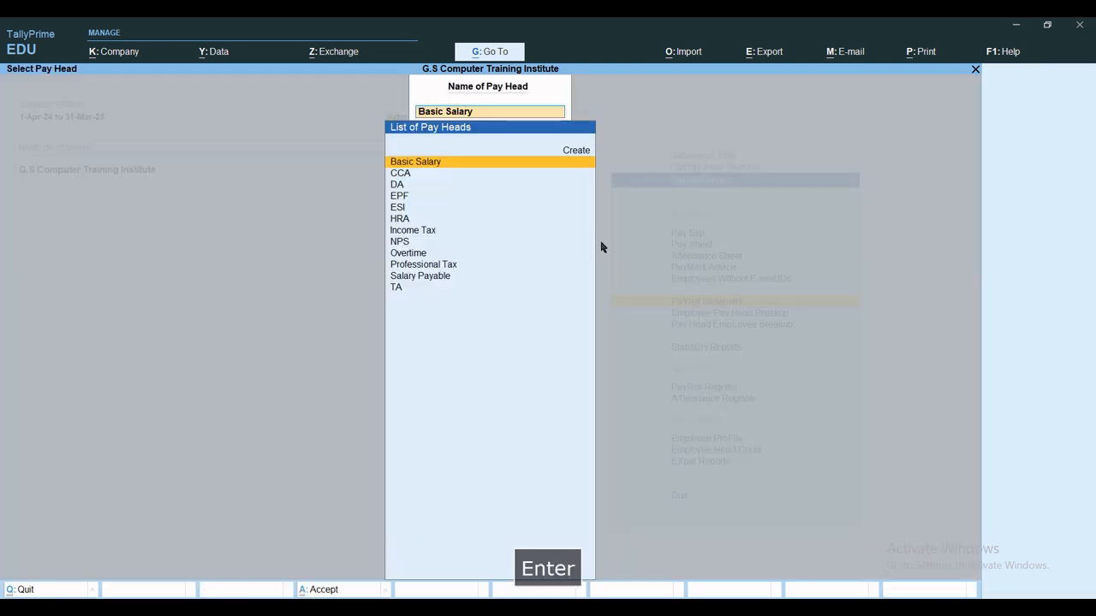
key(alt+F2)
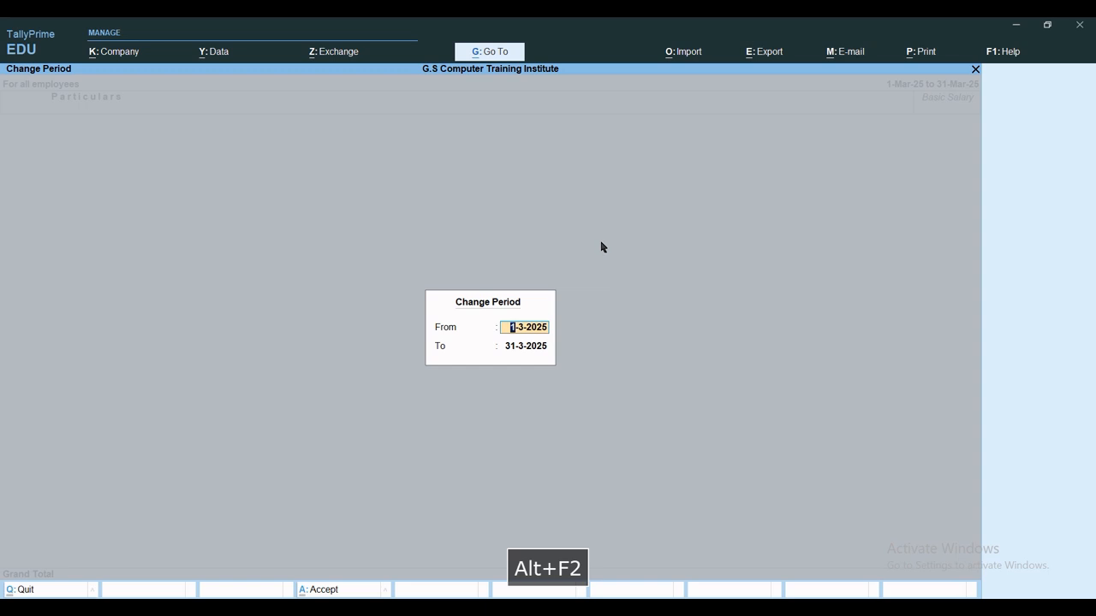
text(1-4-2024)
key(Return)
text(may)
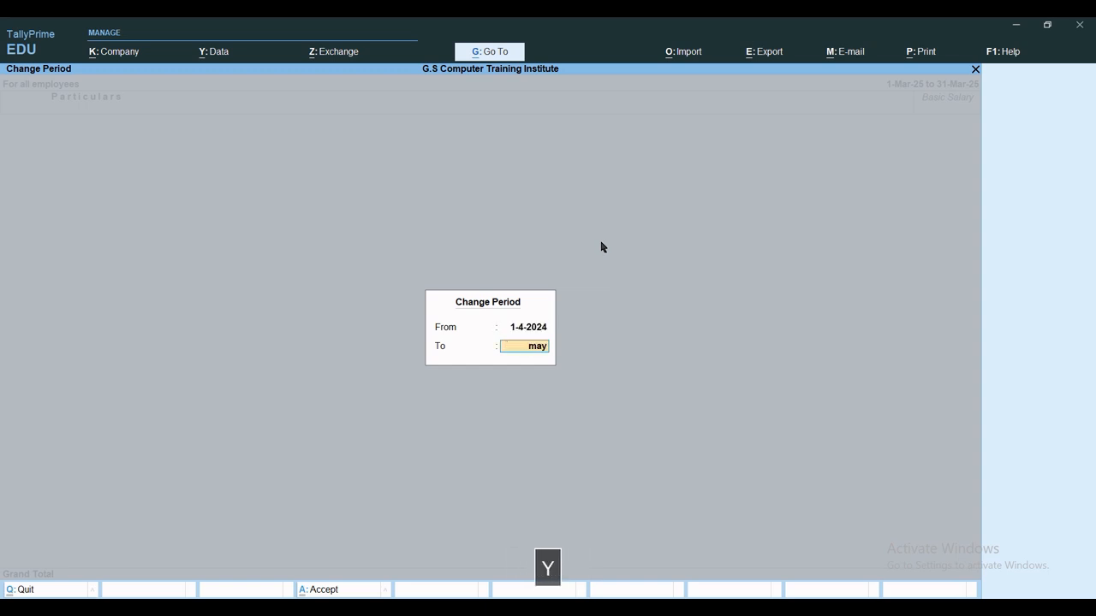
key(Return)
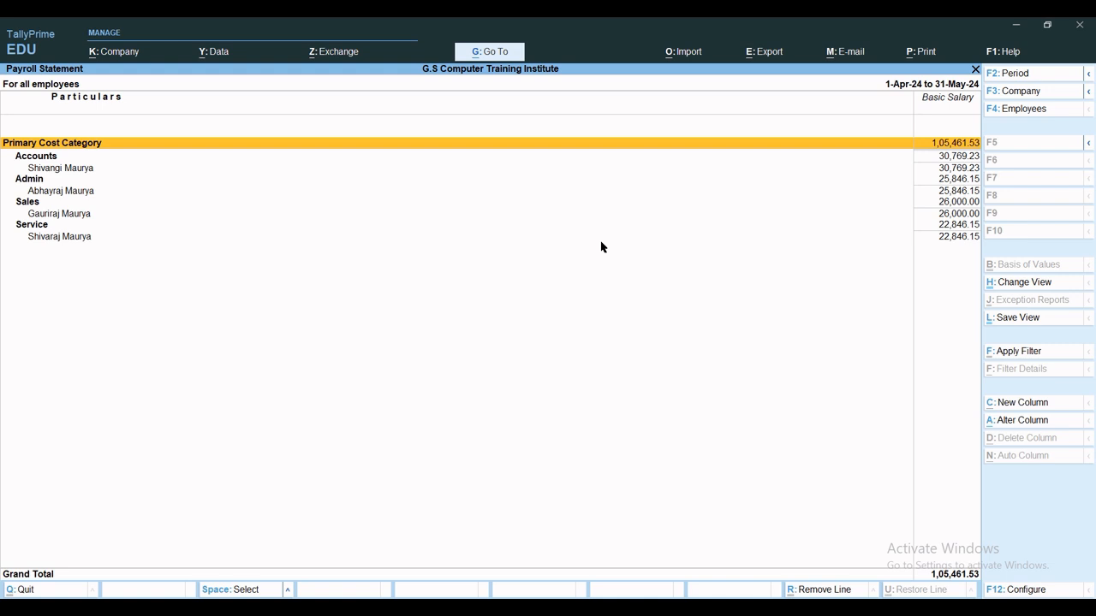
Drill into the Accounts employee's Basic Salary payroll voucher, then back out unchanged.
key(Down)
key(Return)
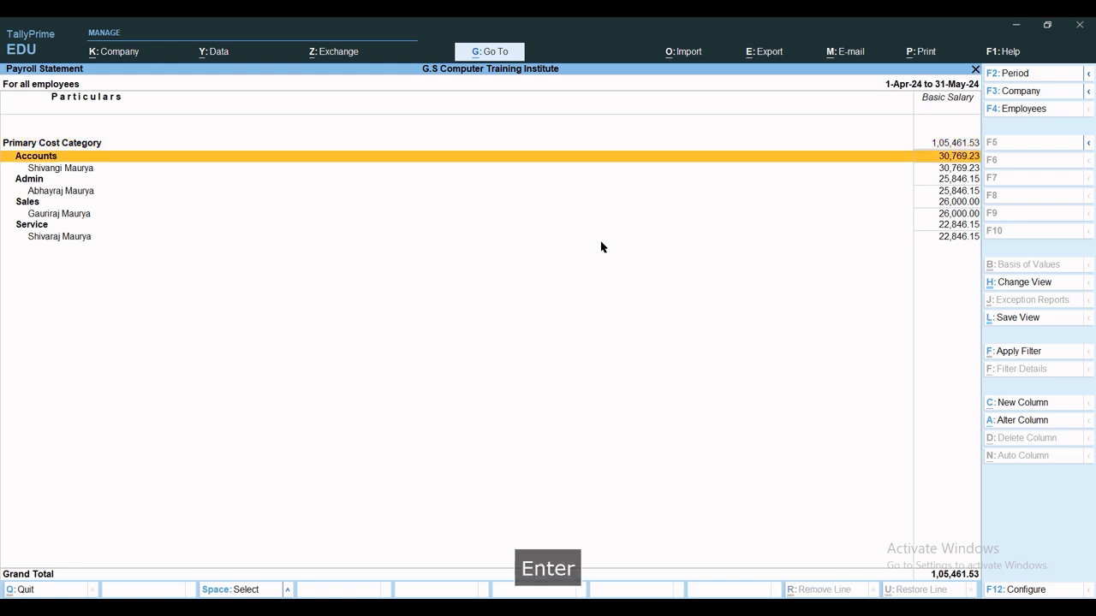
key(Down)
key(Return)
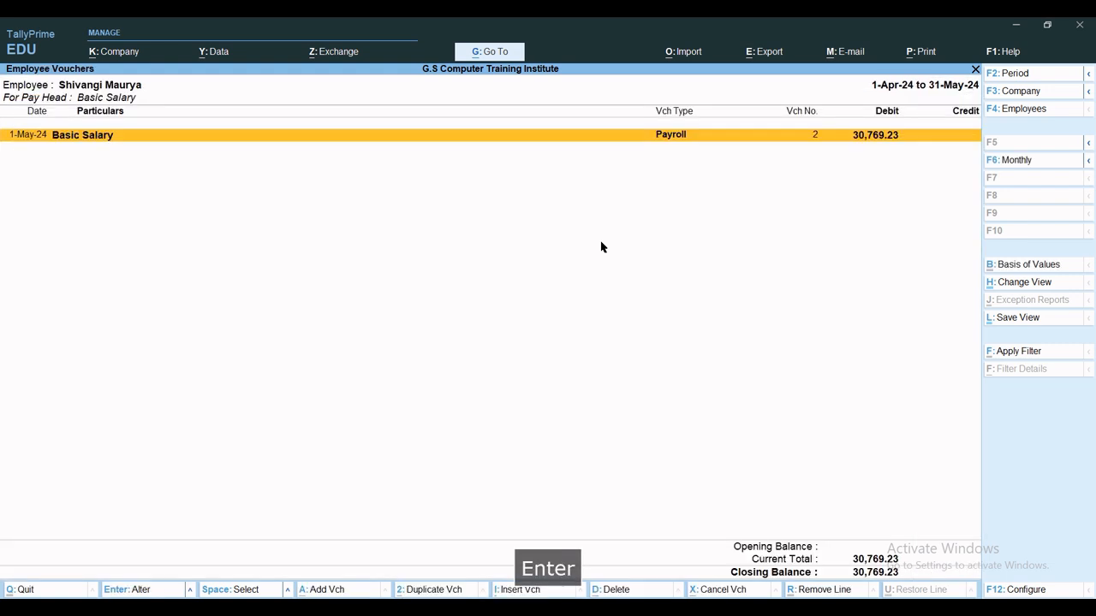
key(Return)
key(Escape)
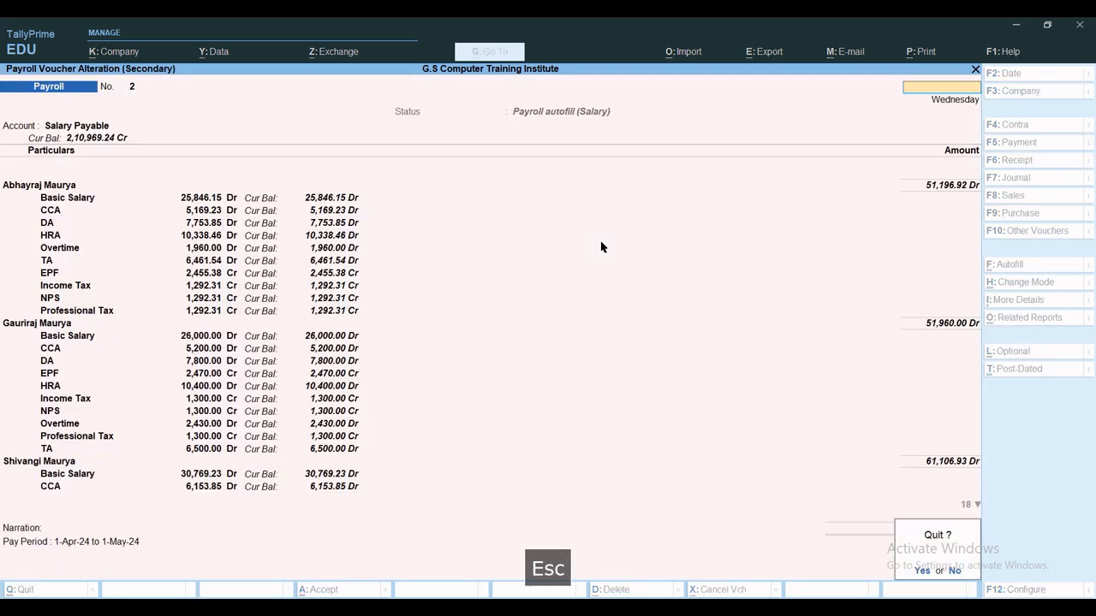
key(Escape)
key(Escape)
key(Escape)
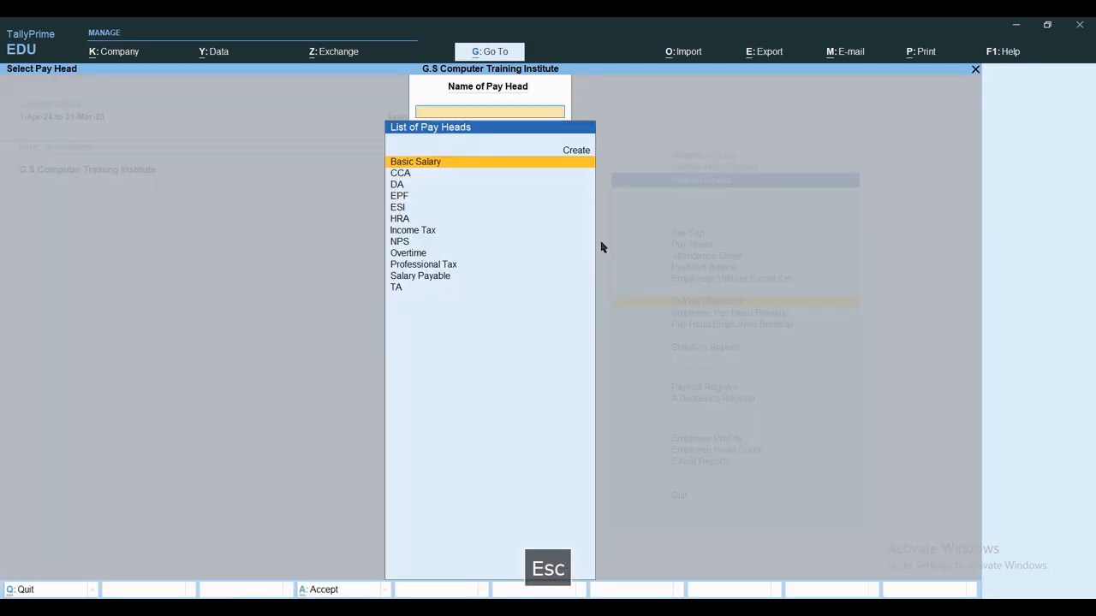
key(Escape)
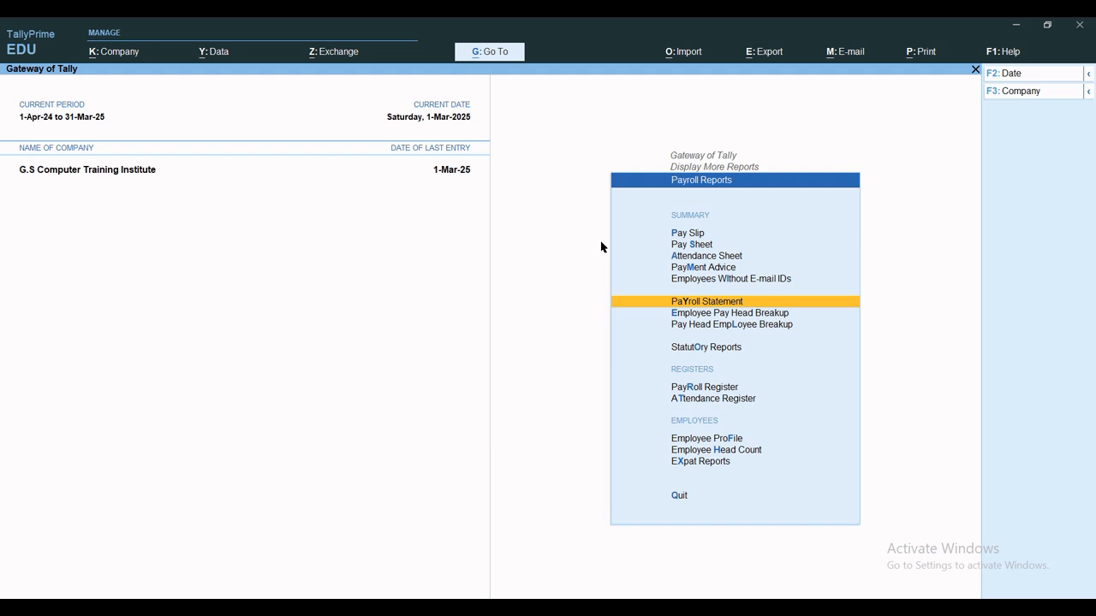
View the Employee Pay Head Breakup for Basic Salary.
key(e)
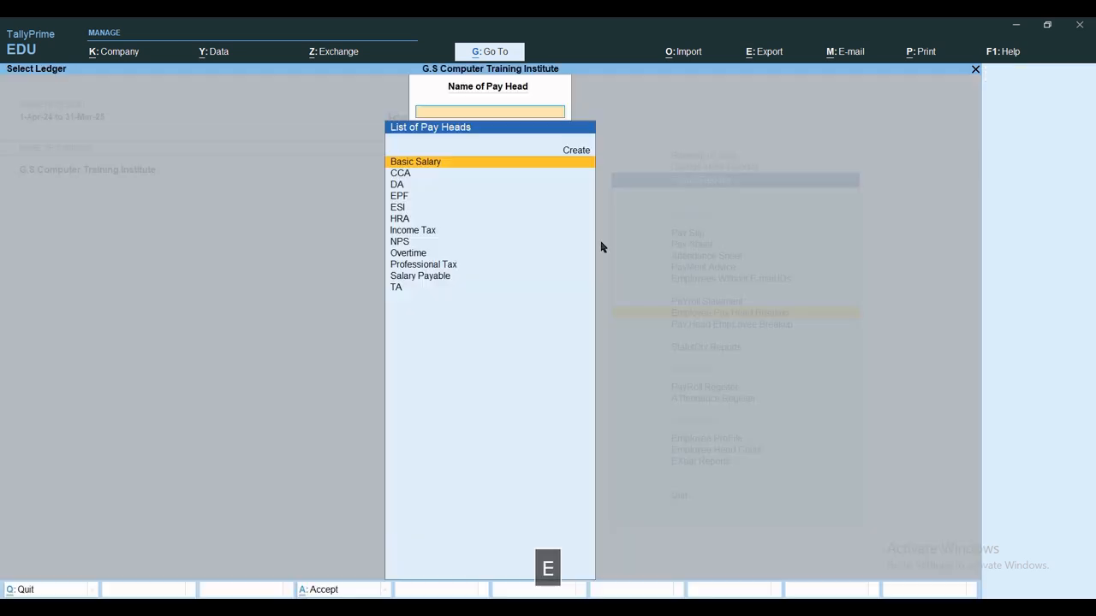
key(Return)
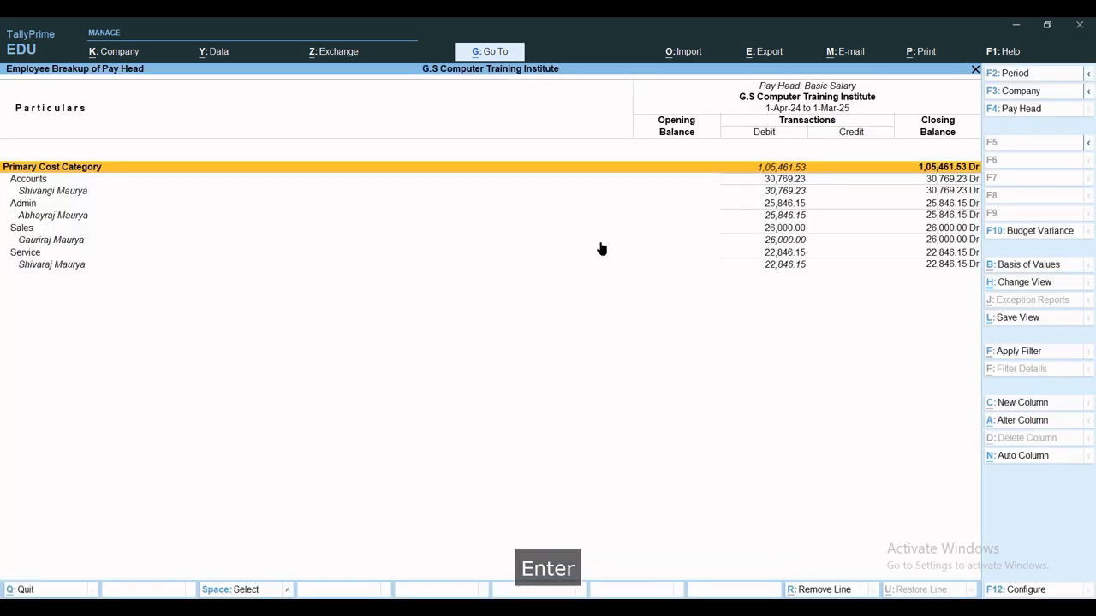
key(Escape)
key(Escape)
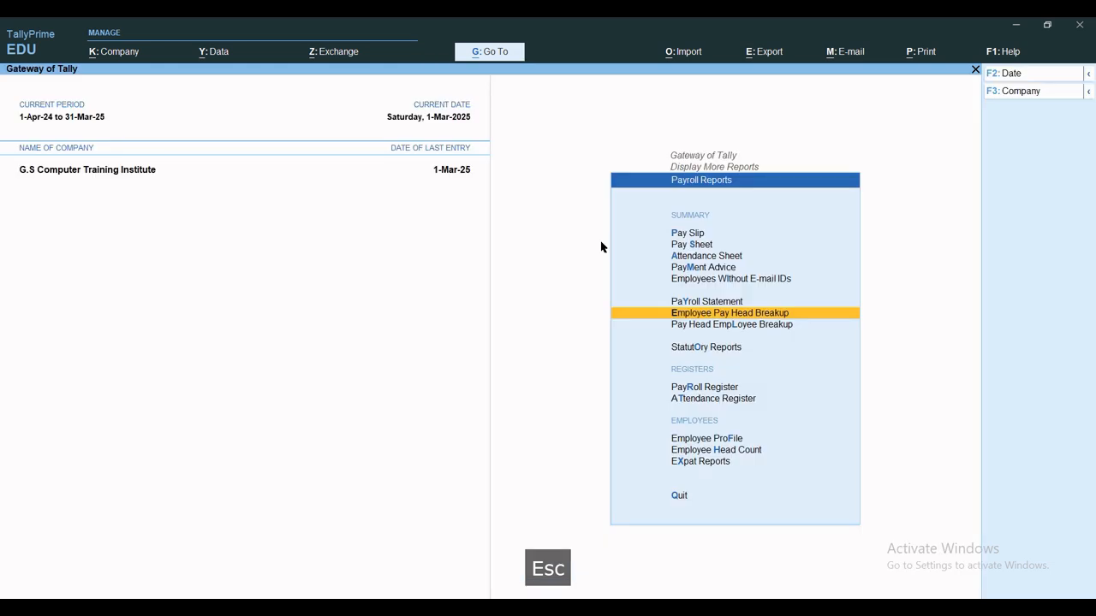
View the first employee's Pay Head Employee Breakup, totalling 57,529.23, then open Statutory Reports.
key(l)
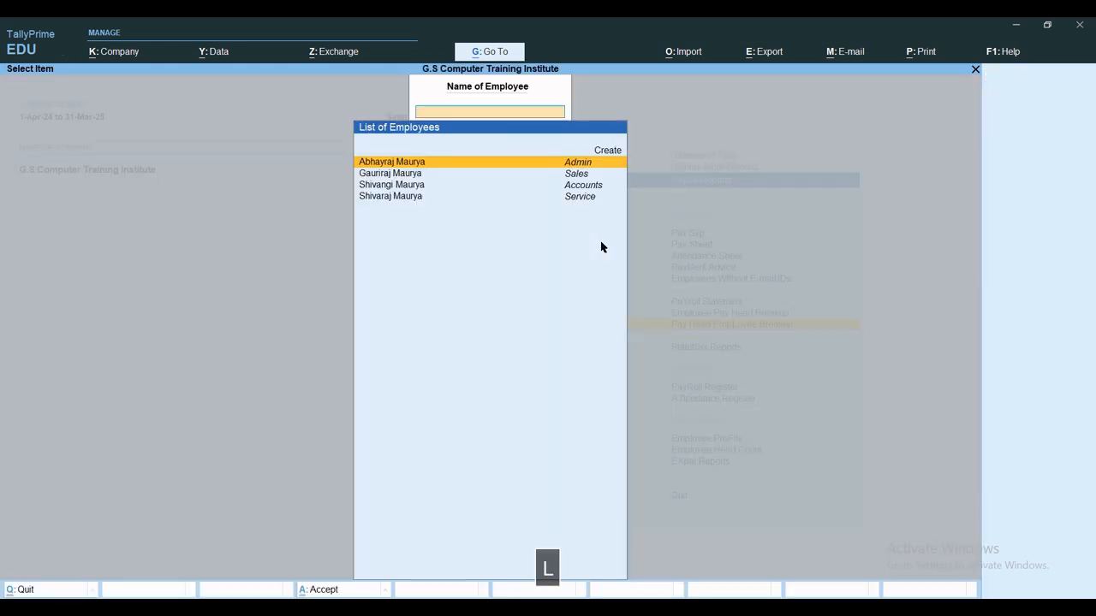
key(Return)
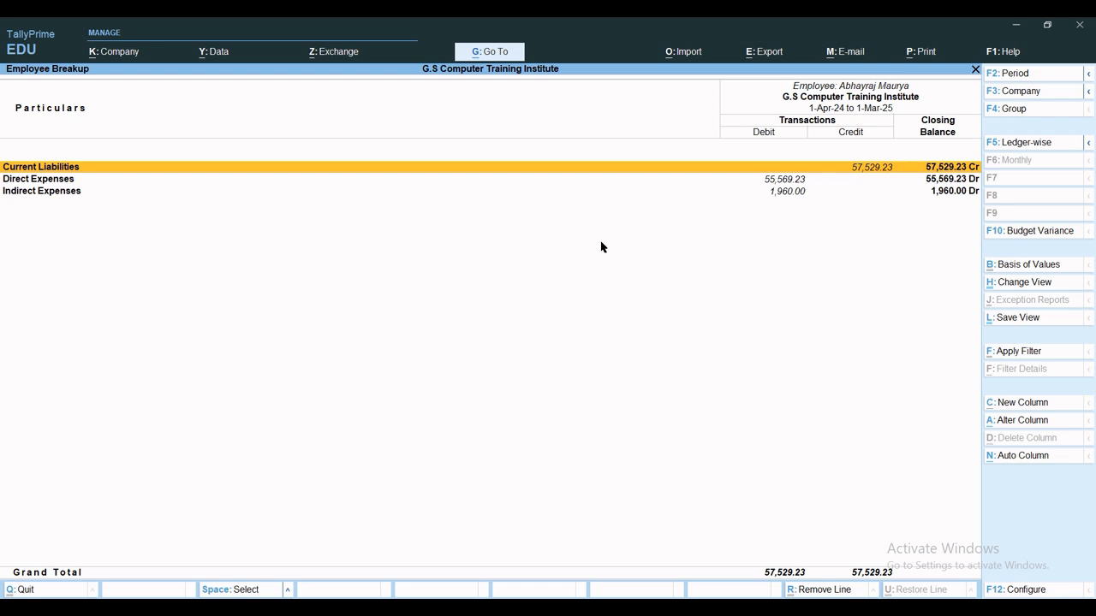
key(Escape)
key(Escape)
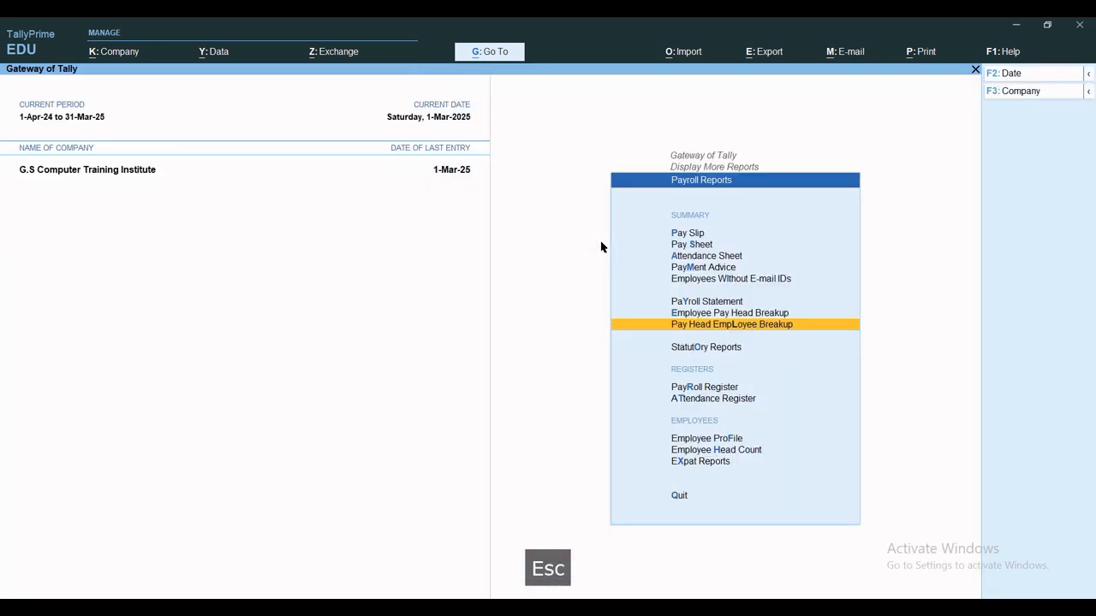
key(o)
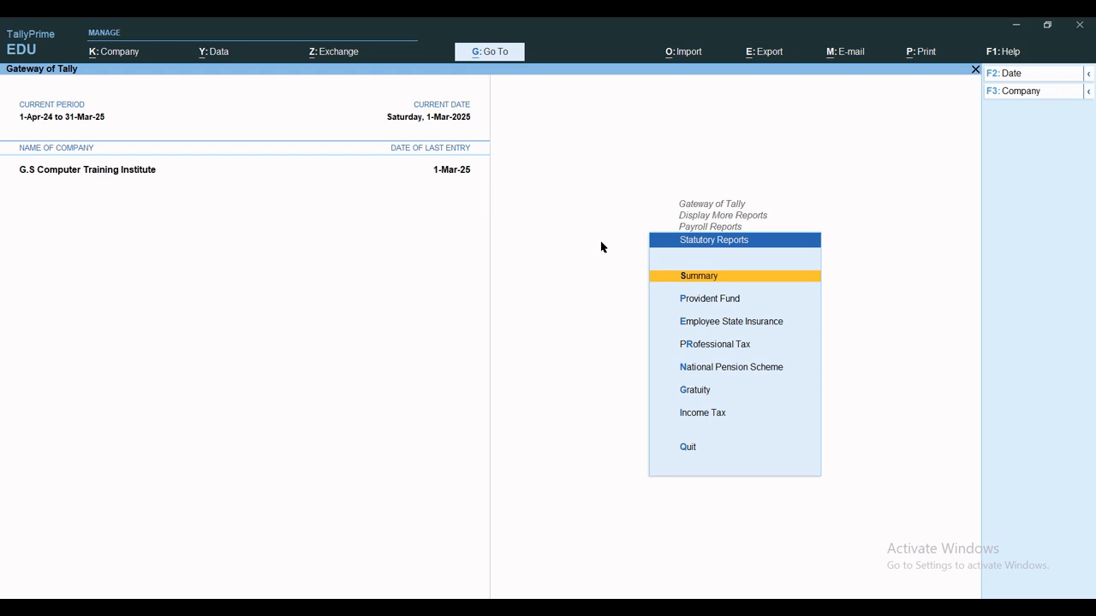
Inspect May's Basic Salary payroll voucher in the Payroll Register.
key(Escape)
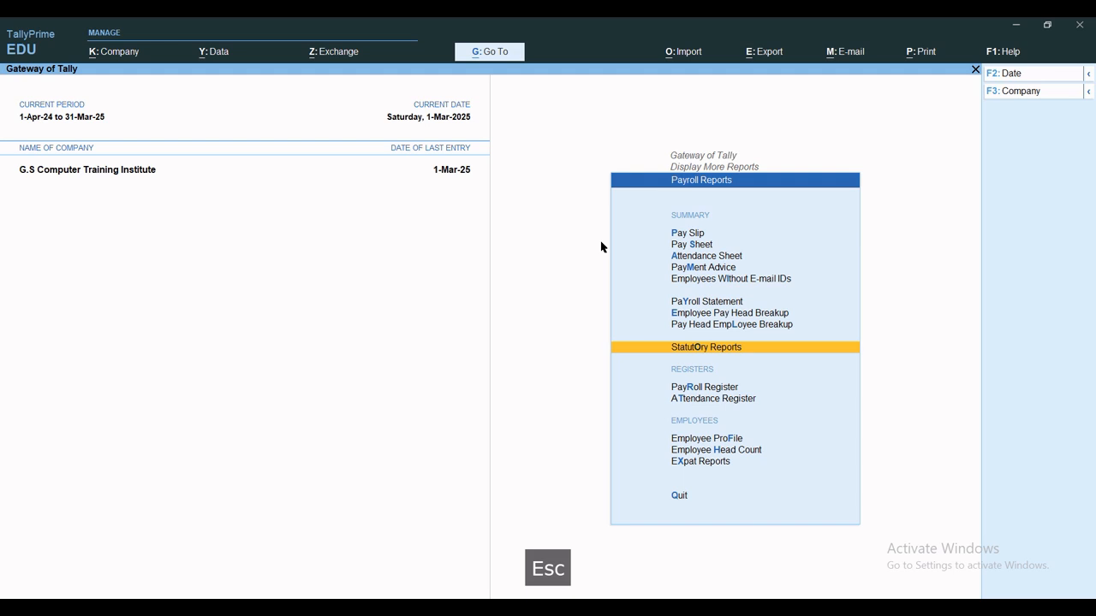
key(r)
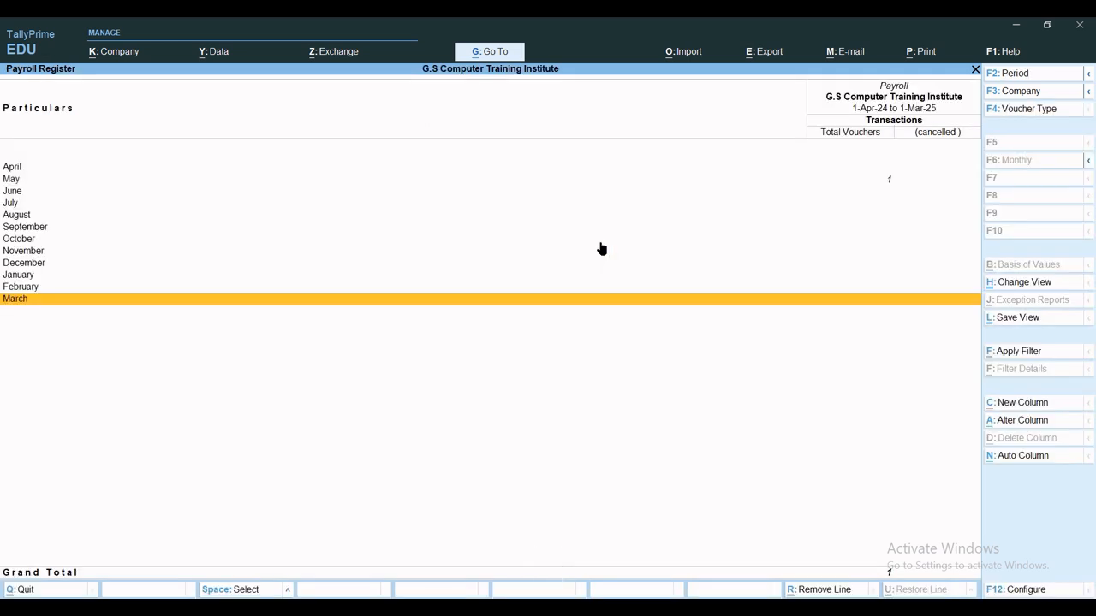
key(Up)
key(Up)
key(Up)
key(Up)
key(Up)
key(Up)
key(Up)
key(Up)
key(Up)
key(Up)
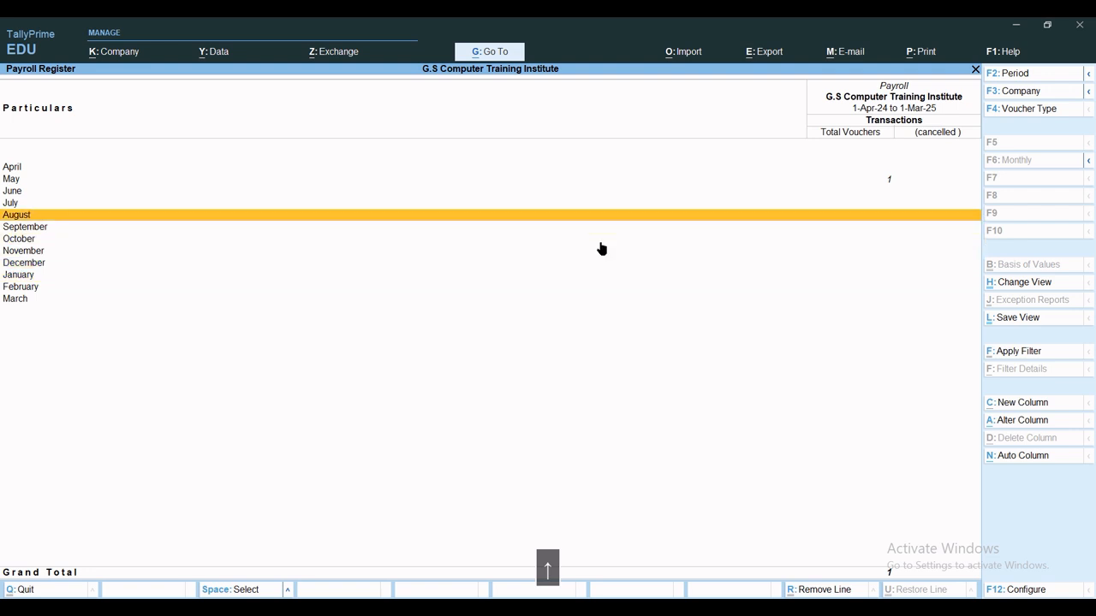
key(Return)
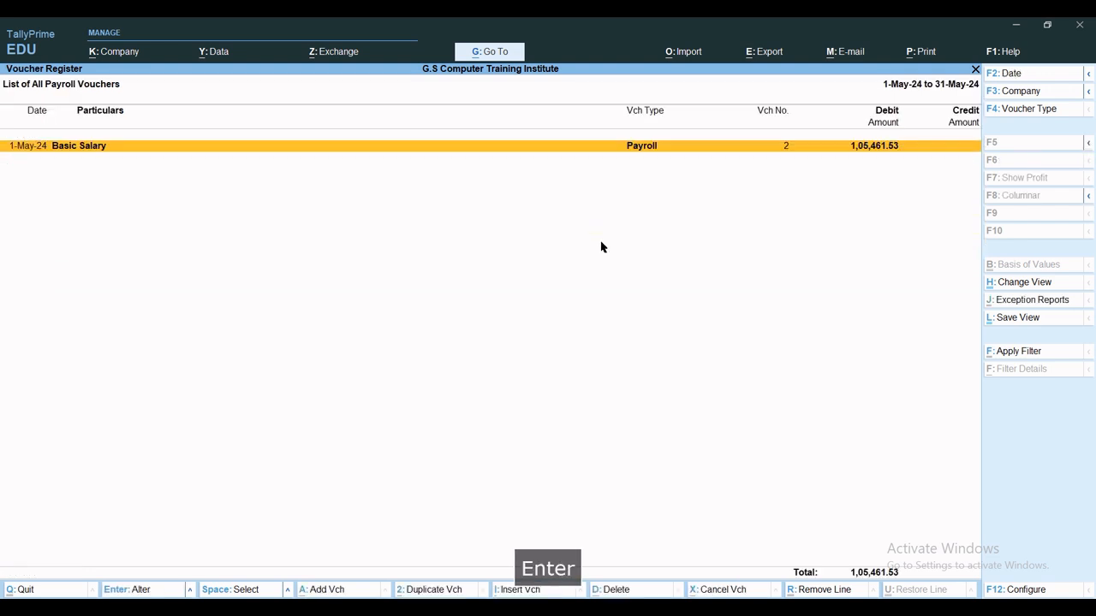
key(Return)
key(Escape)
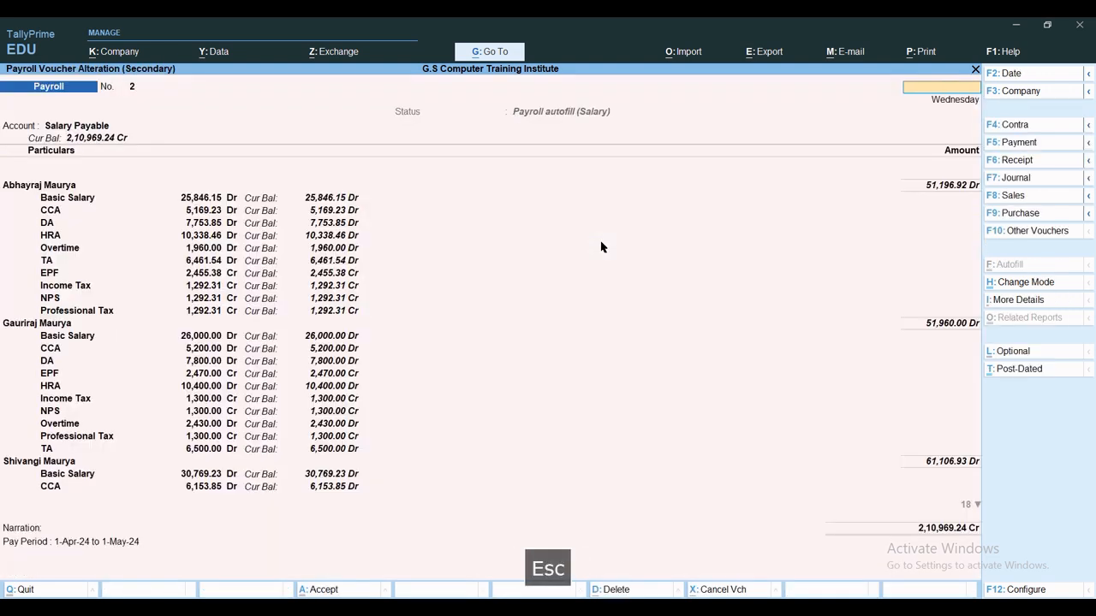
key(Escape)
key(Escape)
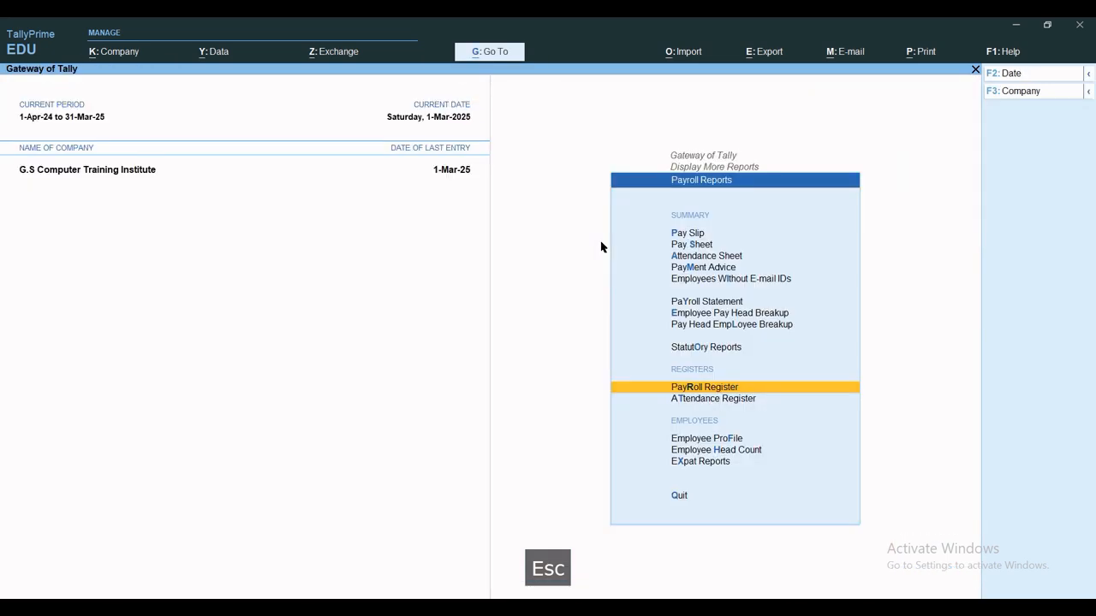
Inspect April's attendance voucher in the Attendance Register, then back out to Payroll Reports.
key(t)
key(Up)
key(Up)
key(Up)
key(Up)
key(Up)
key(Up)
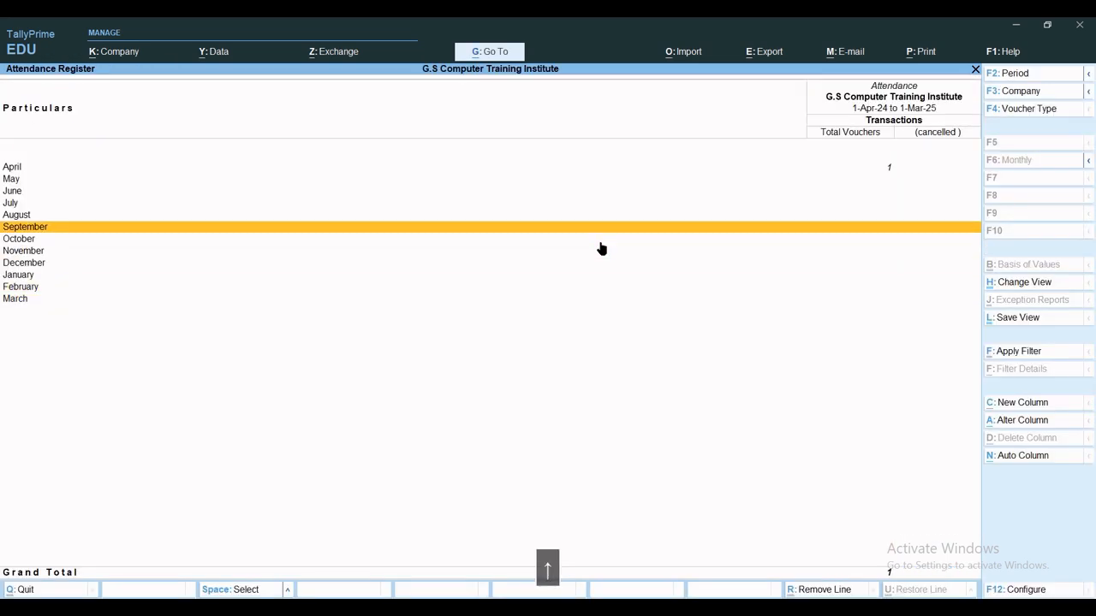
key(Up)
key(Up)
key(Up)
key(Up)
key(Up)
key(Return)
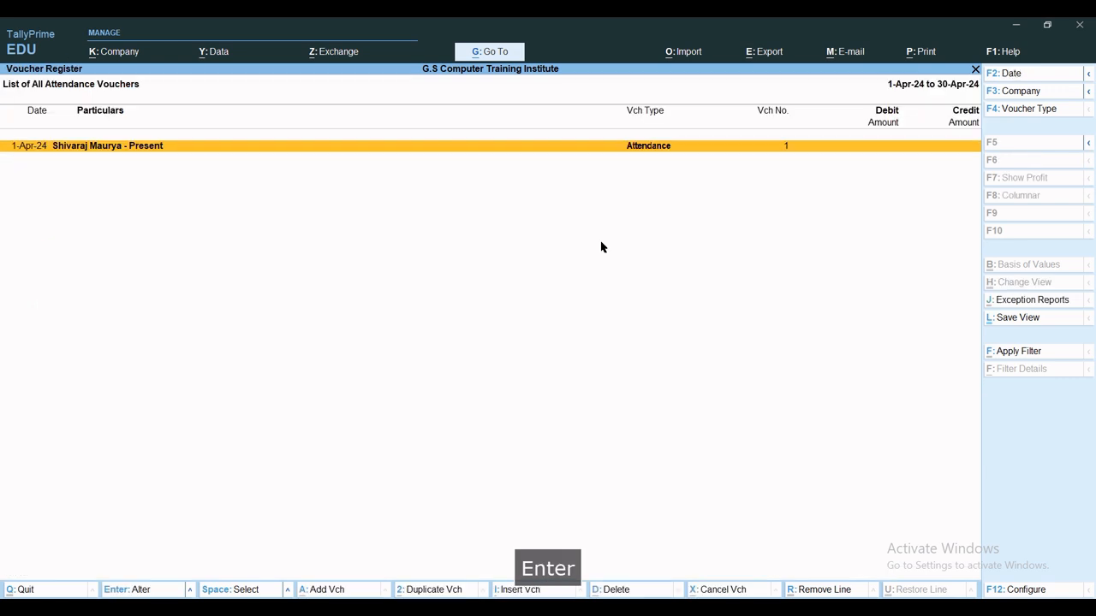
key(Return)
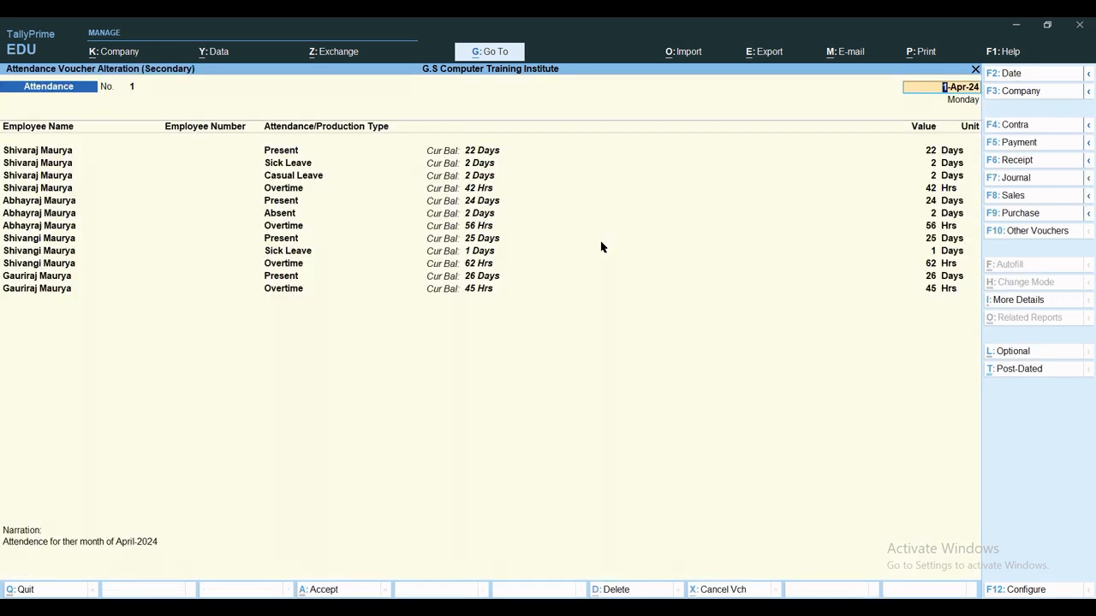
key(Escape)
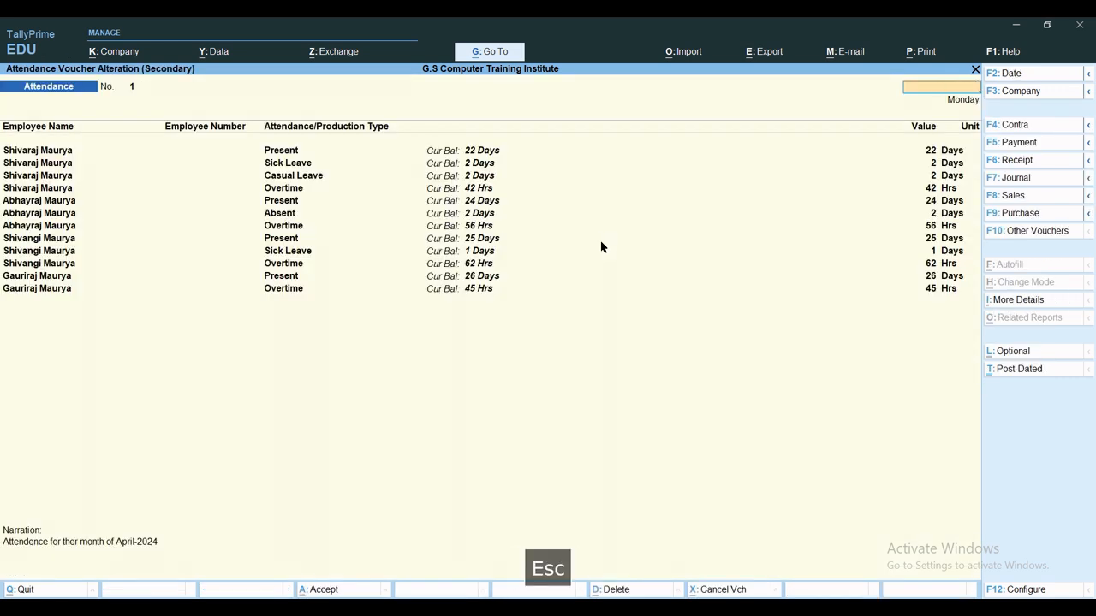
key(Escape)
key(Escape)
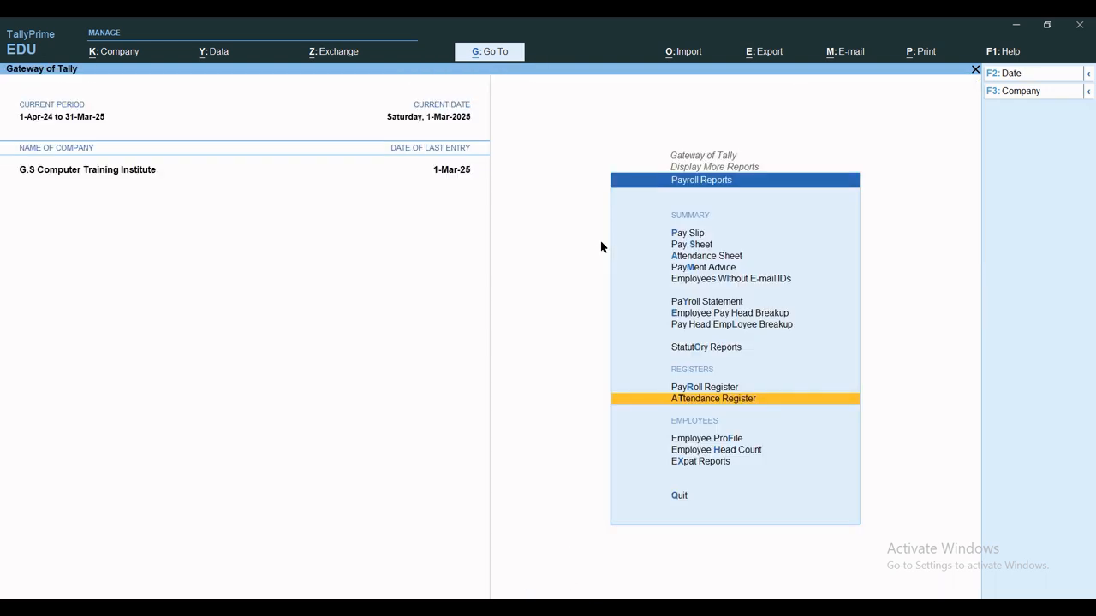
View the Employee Profile for all employees and any tax regime, including statutory details.
key(f)
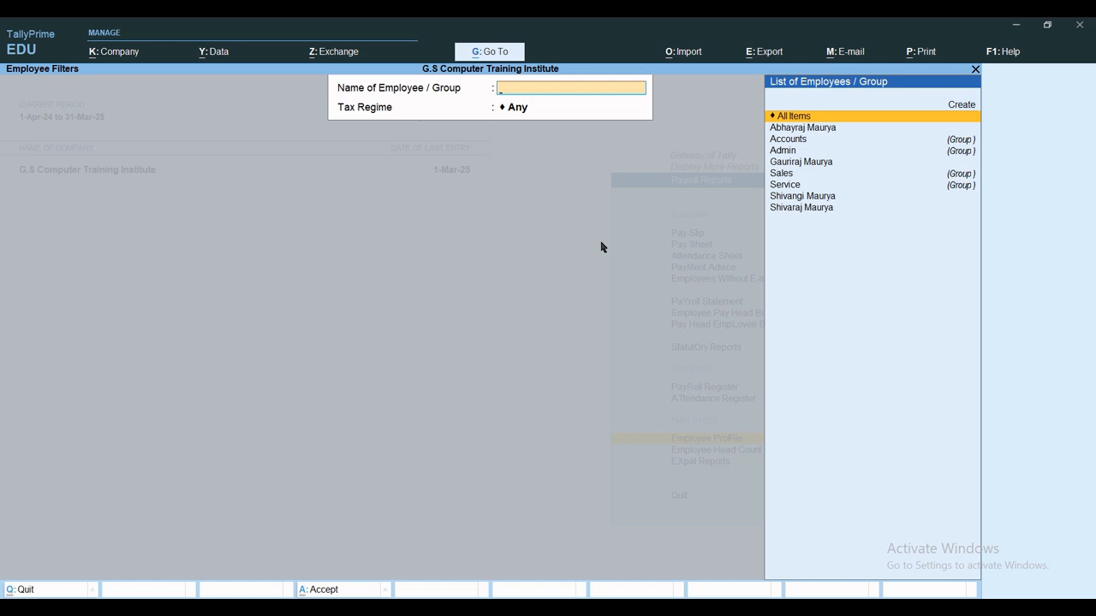
key(Right)
key(Return)
key(Return)
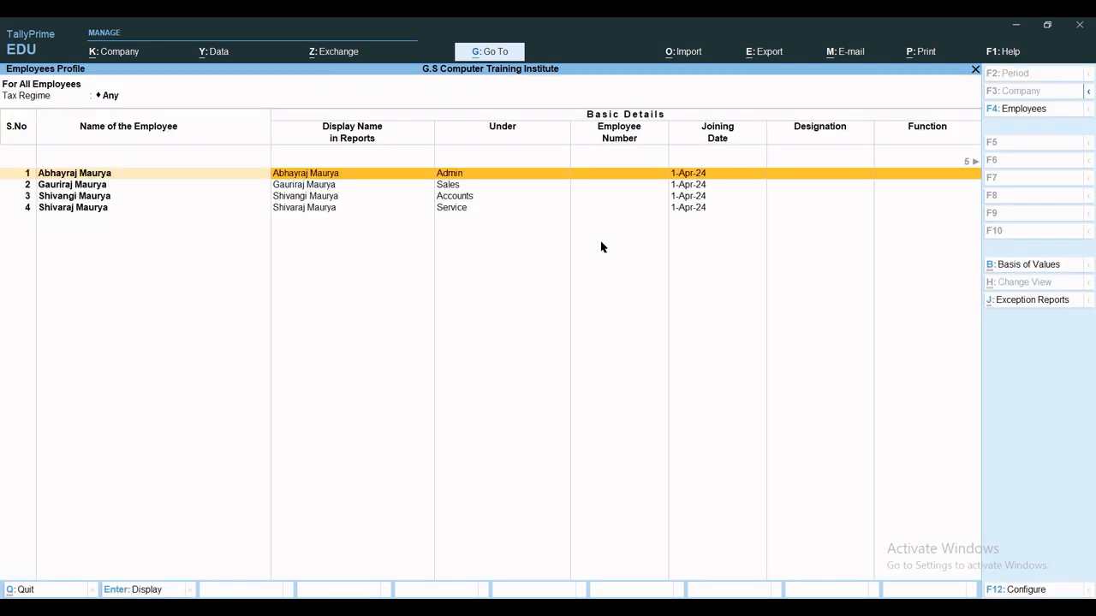
key(Right)
key(Right)
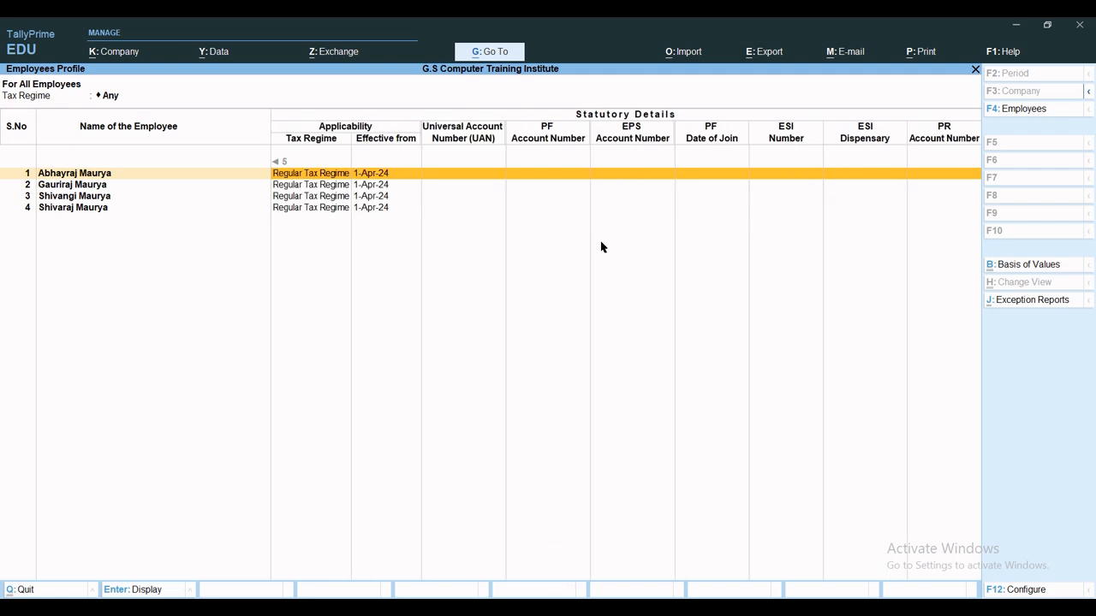
key(Escape)
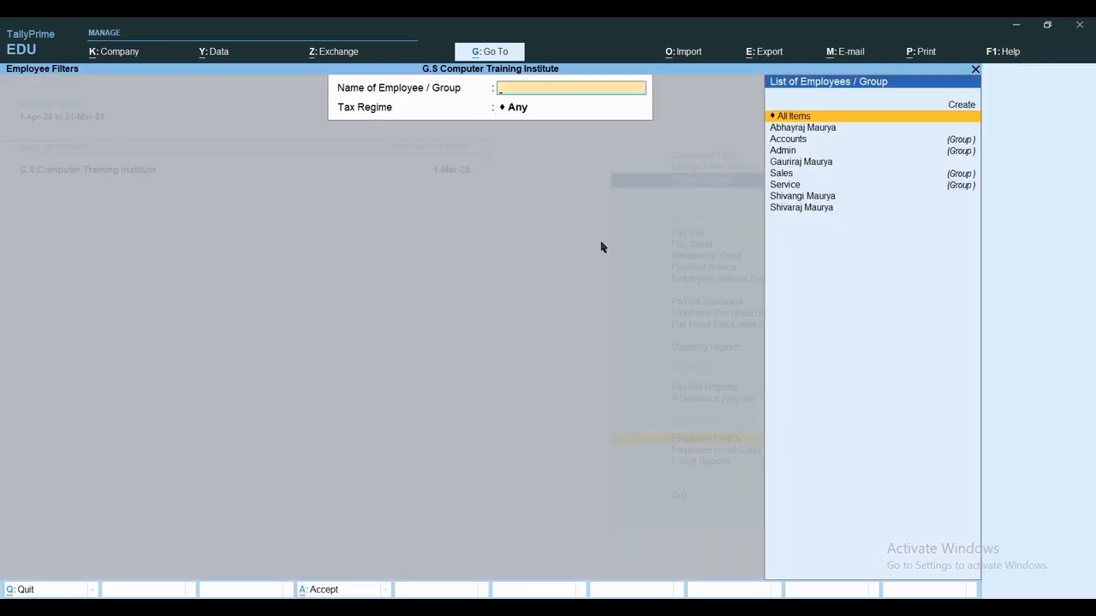
key(Escape)
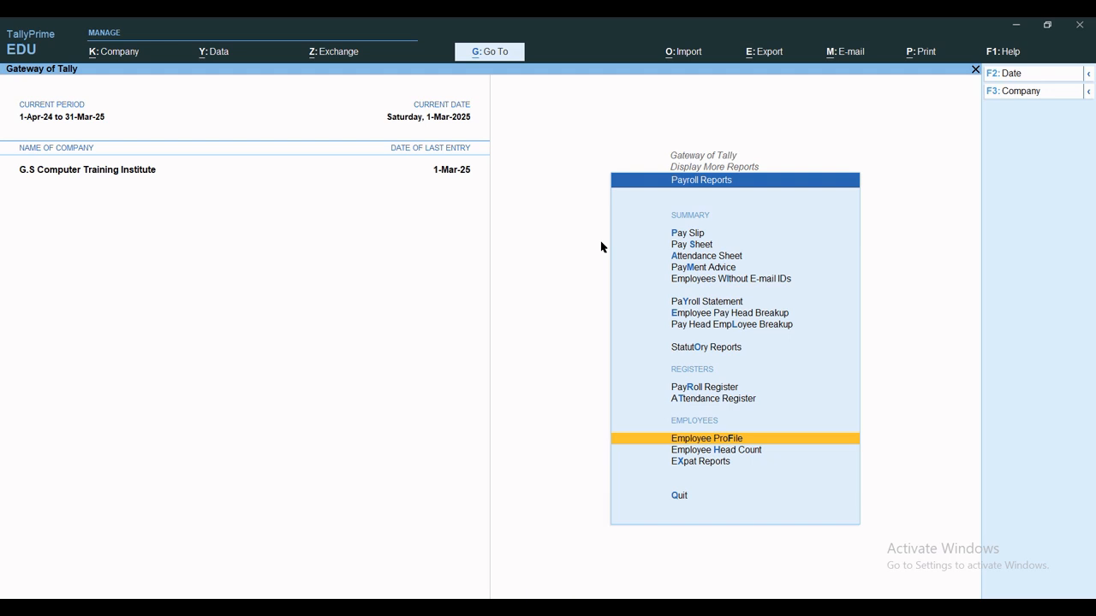
Check April's employee head count details and the Expat Reports list.
key(h)
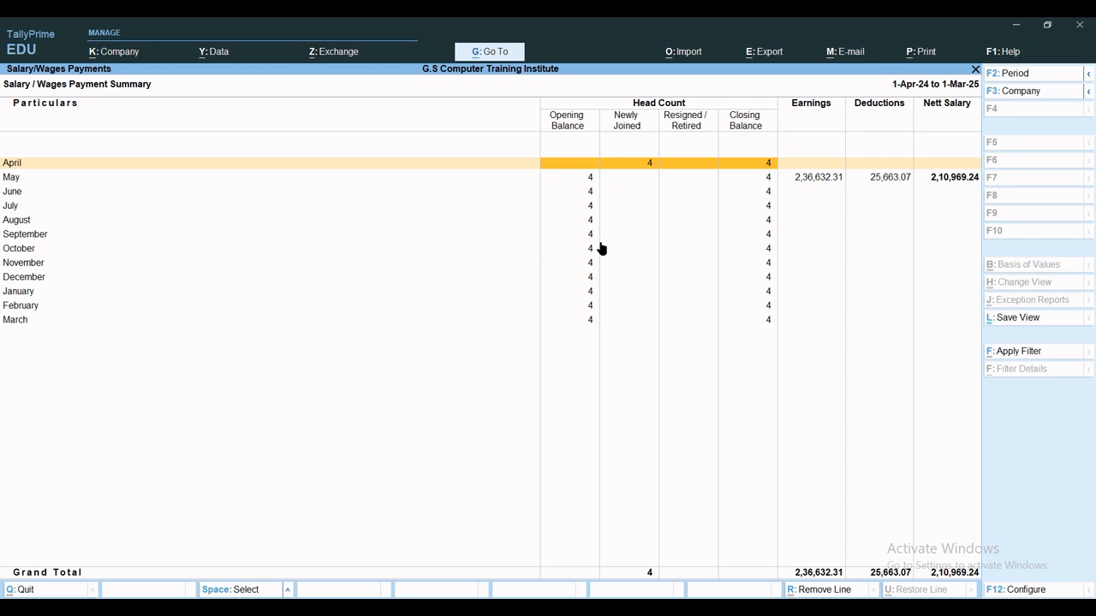
key(Return)
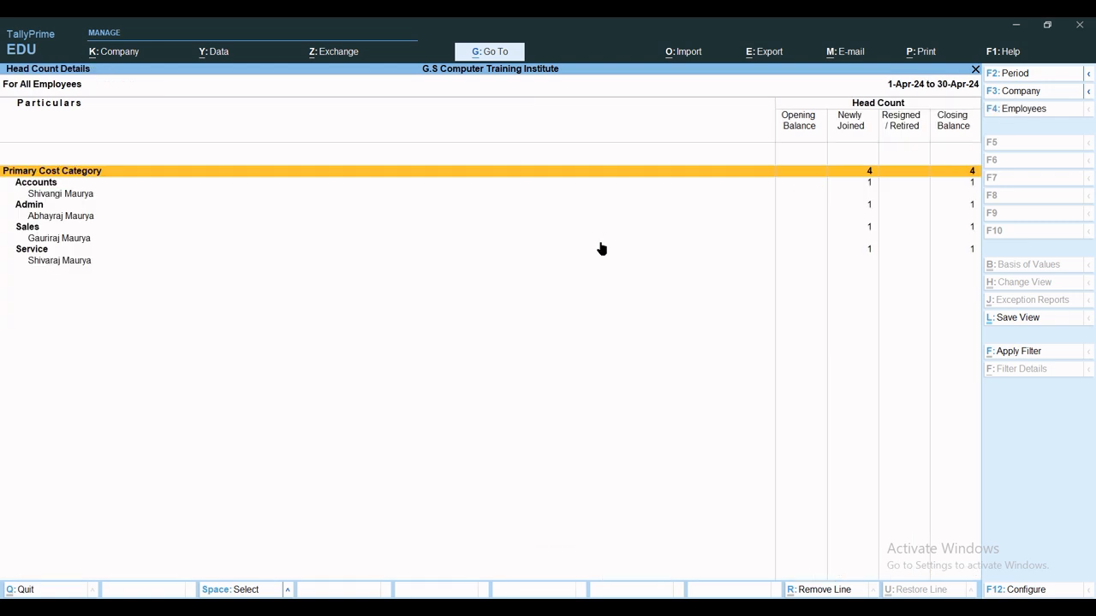
key(Escape)
key(Escape)
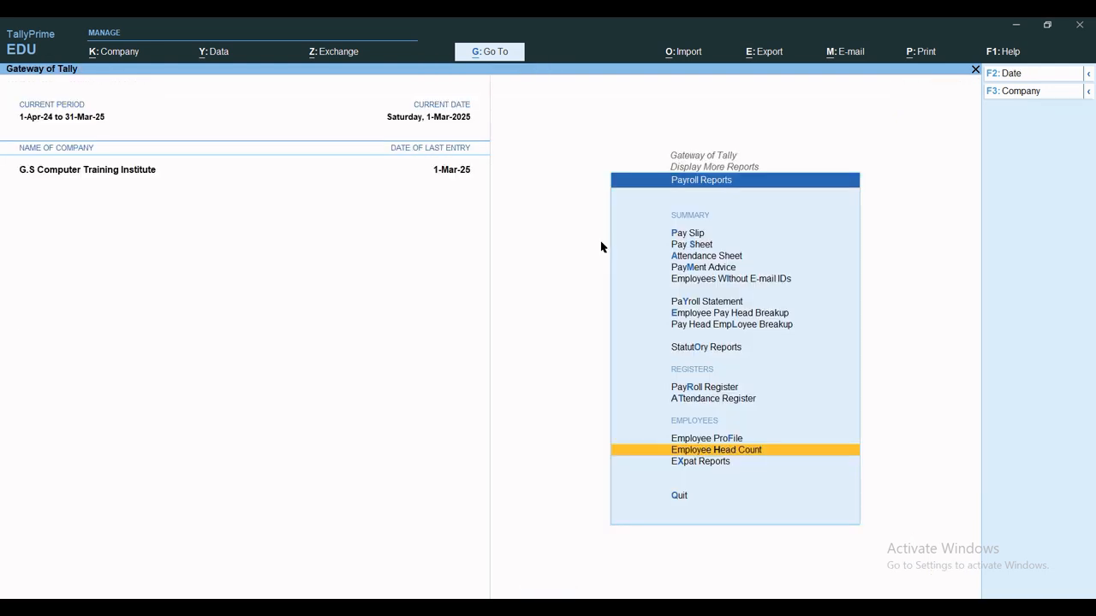
key(x)
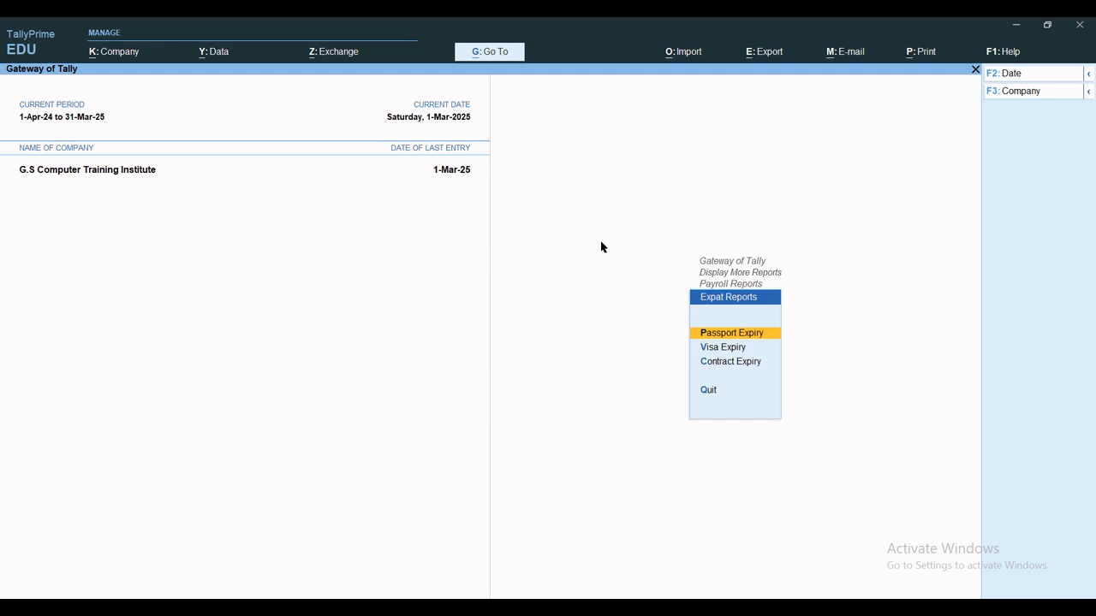
key(Escape)
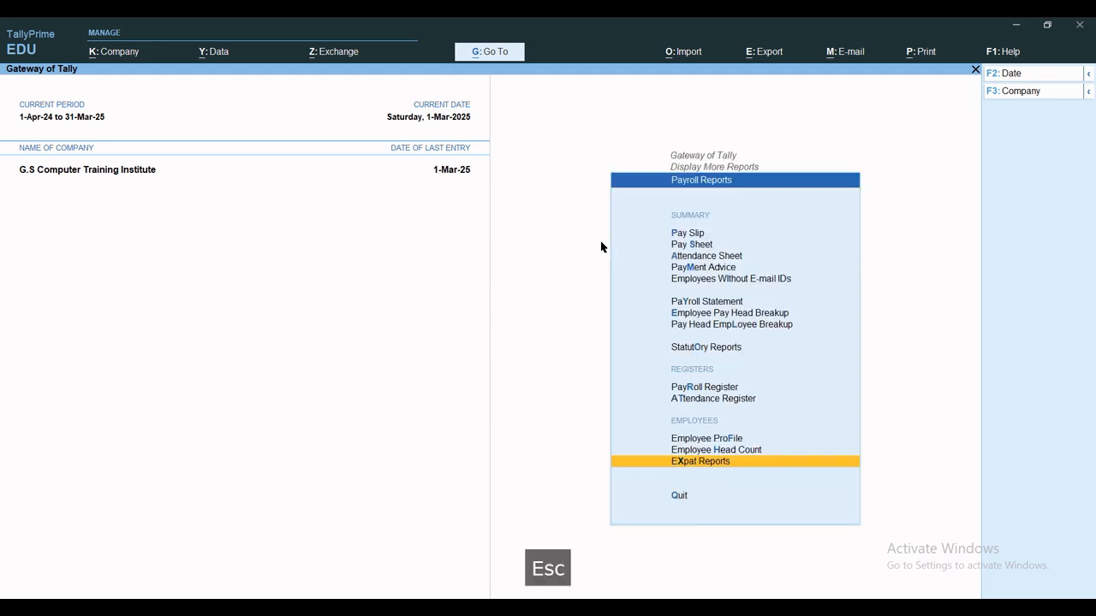
key(Escape)
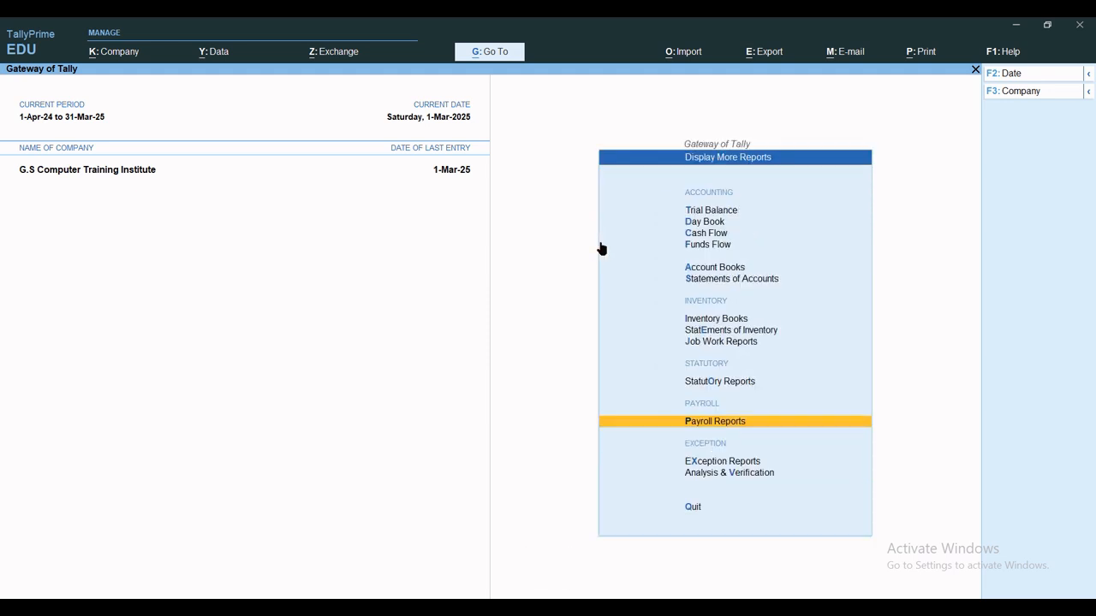
Open Verification of Chart of Accounts and drill into accounts squared-off during the year.
key(v)
key(d)
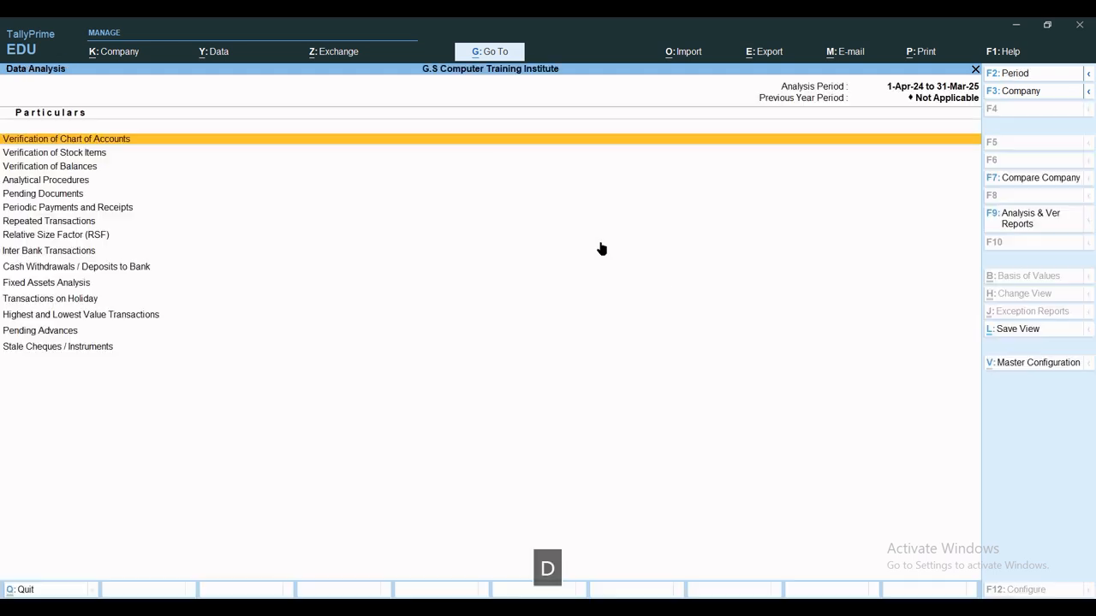
key(Return)
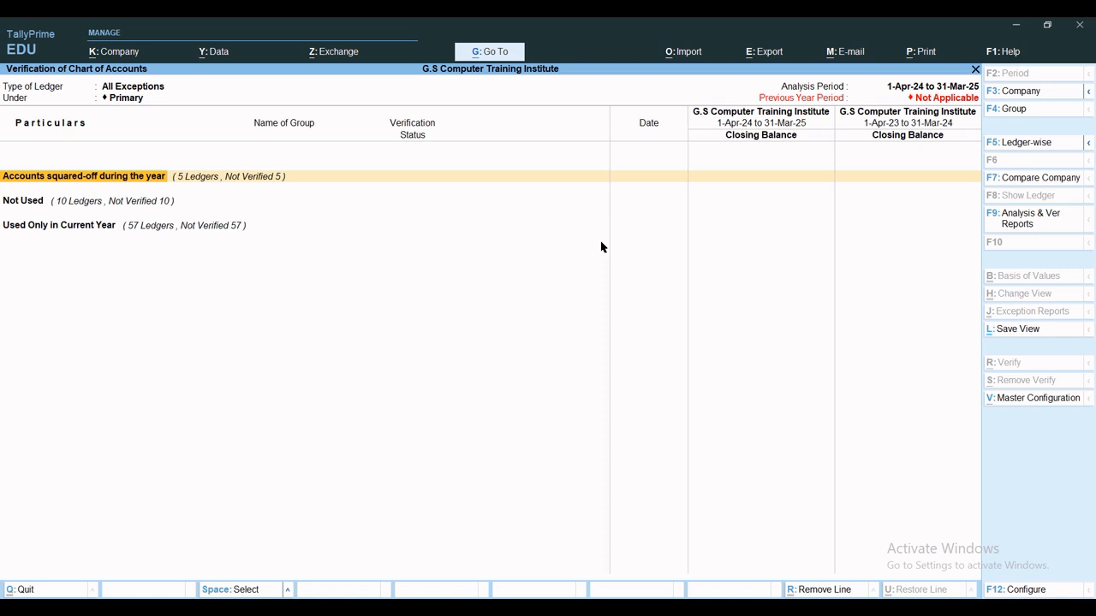
key(Escape)
key(Return)
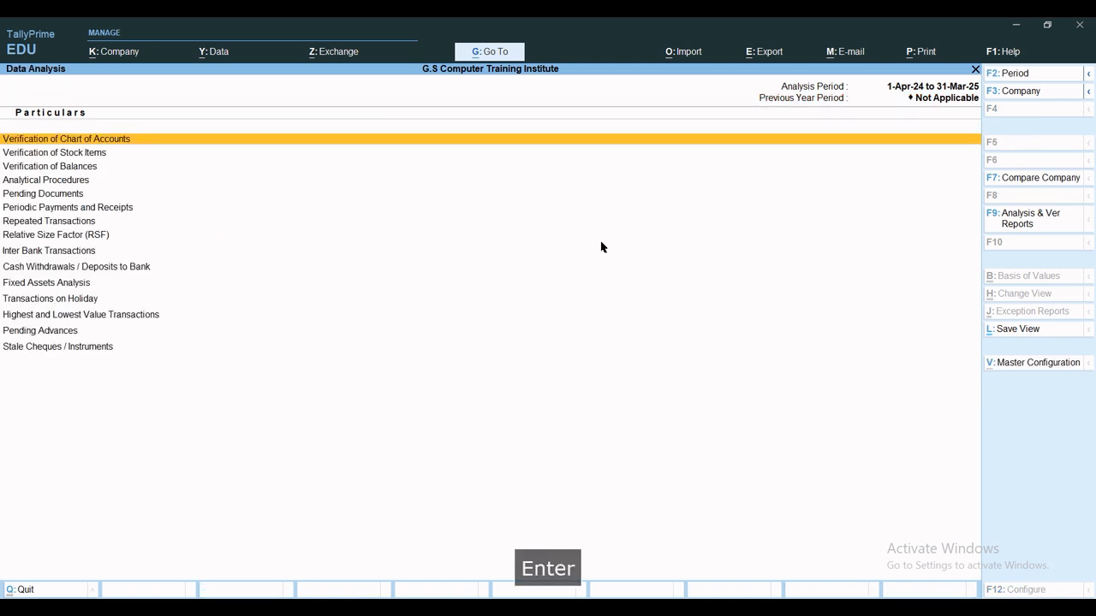
key(Return)
key(Return)
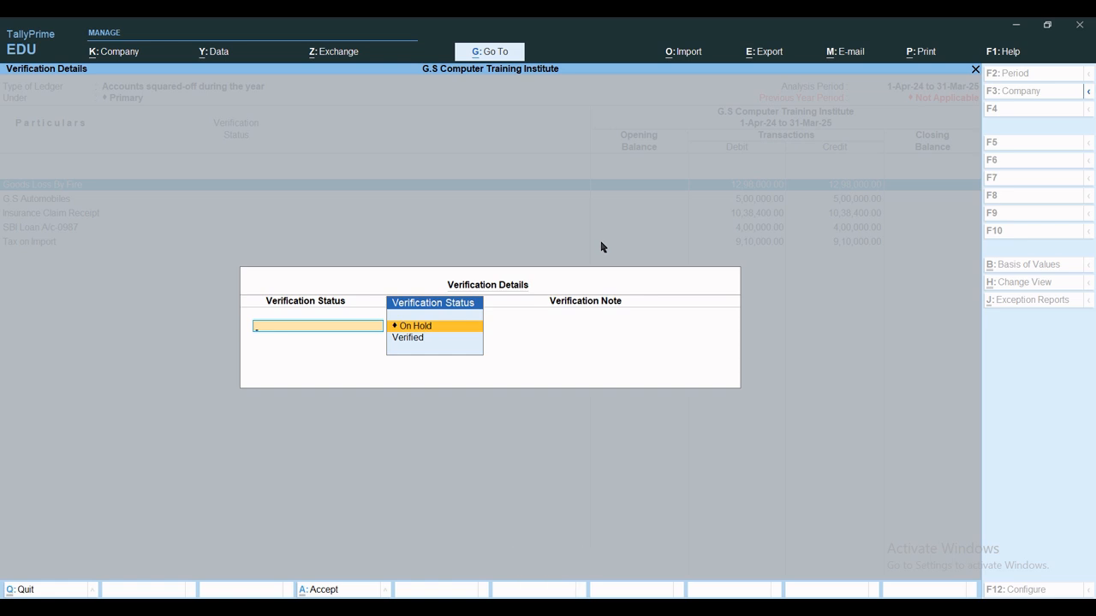
Choose Verified status, close without saving, and back out to Gateway of Tally.
key(Down)
key(Return)
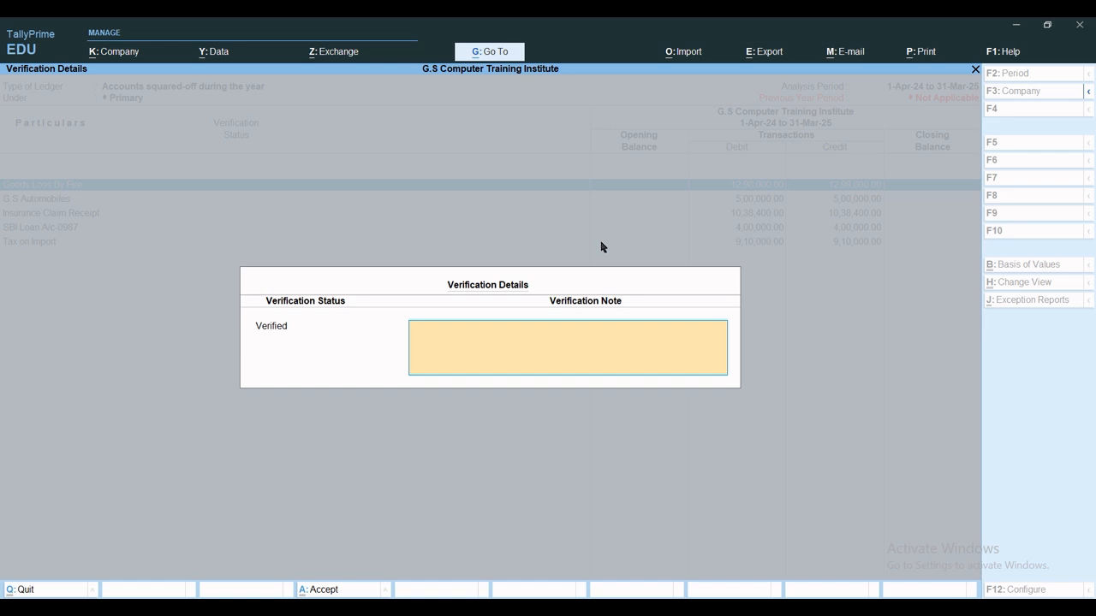
key(Escape)
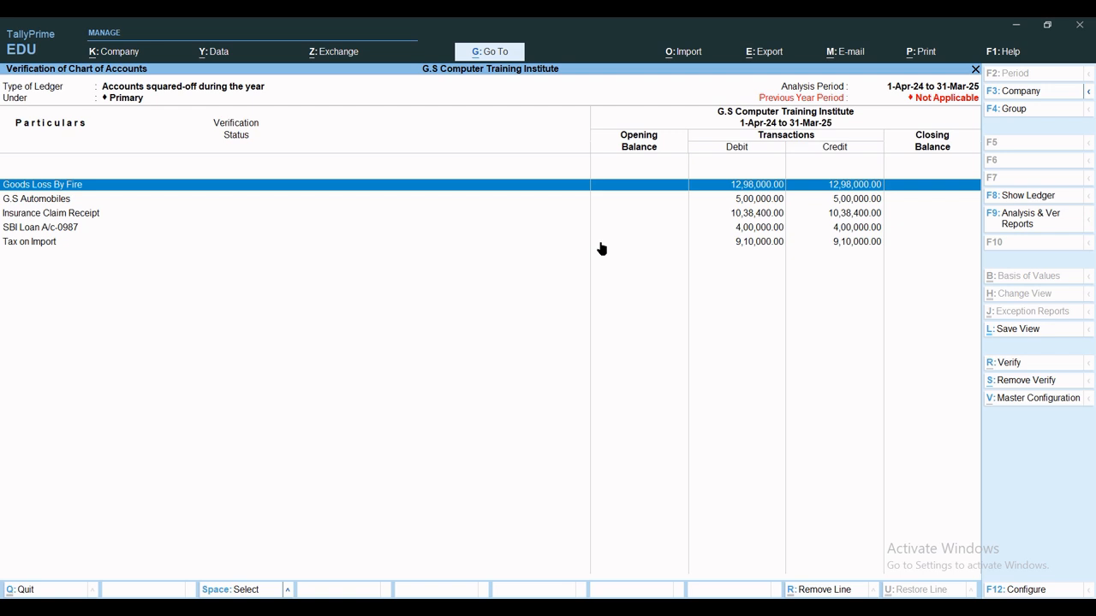
key(Escape)
key(Escape)
key(Escape)
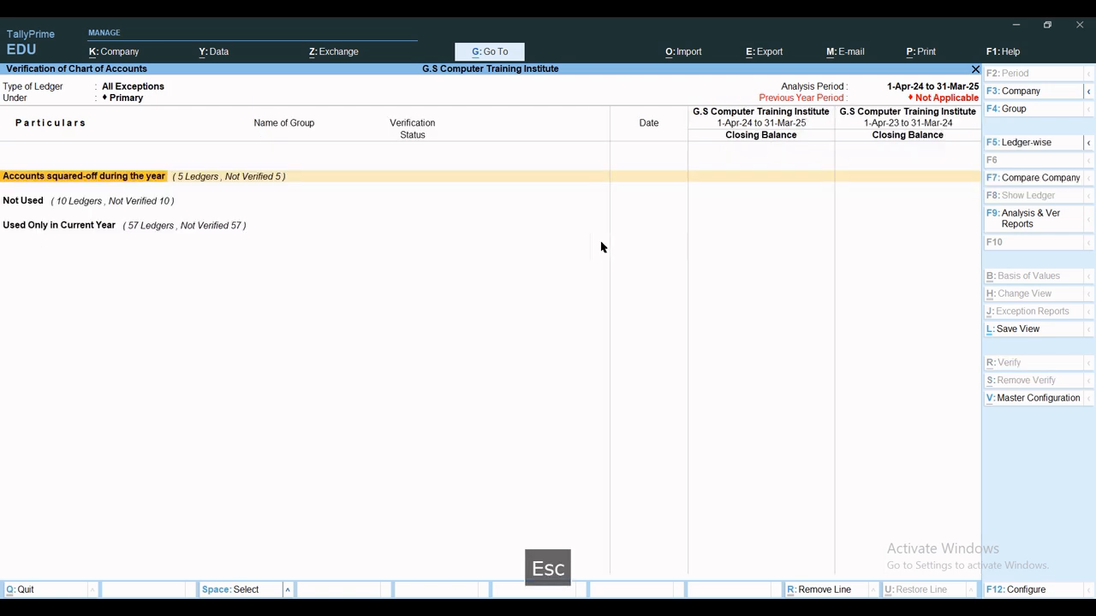
key(Escape)
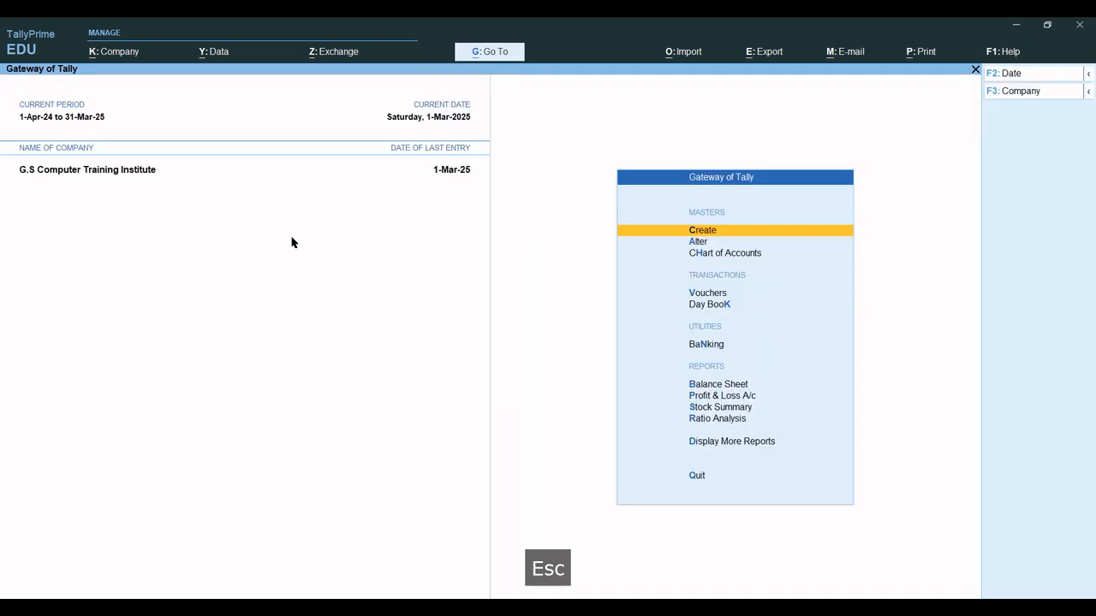
key(d)
key(p)
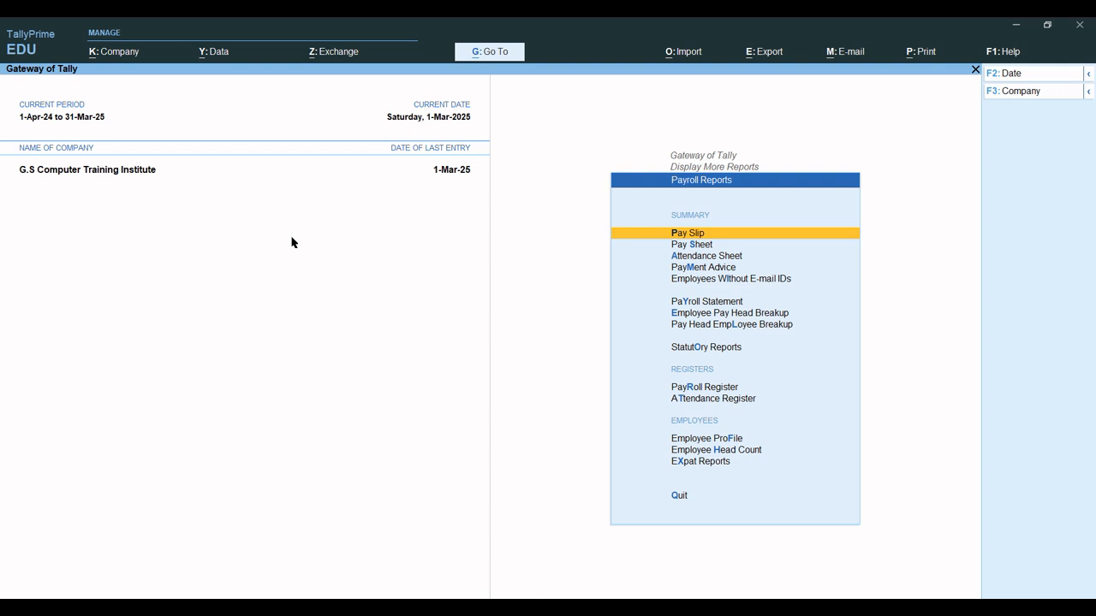
key(r)
key(Up)
key(Up)
key(Up)
key(Up)
key(Up)
key(Up)
key(Up)
key(Up)
key(Up)
key(Up)
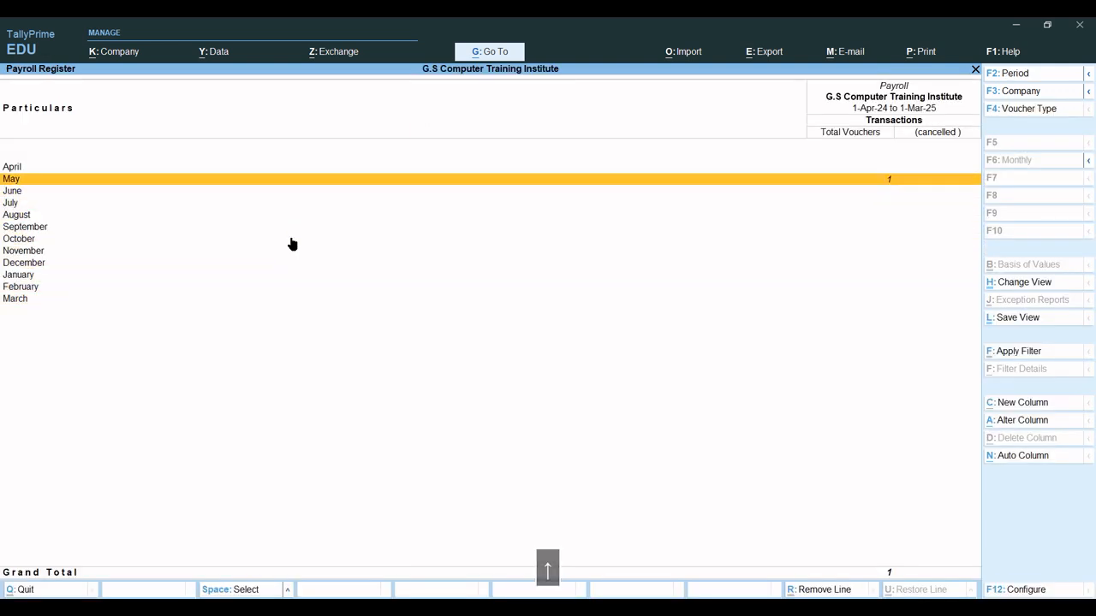
key(Return)
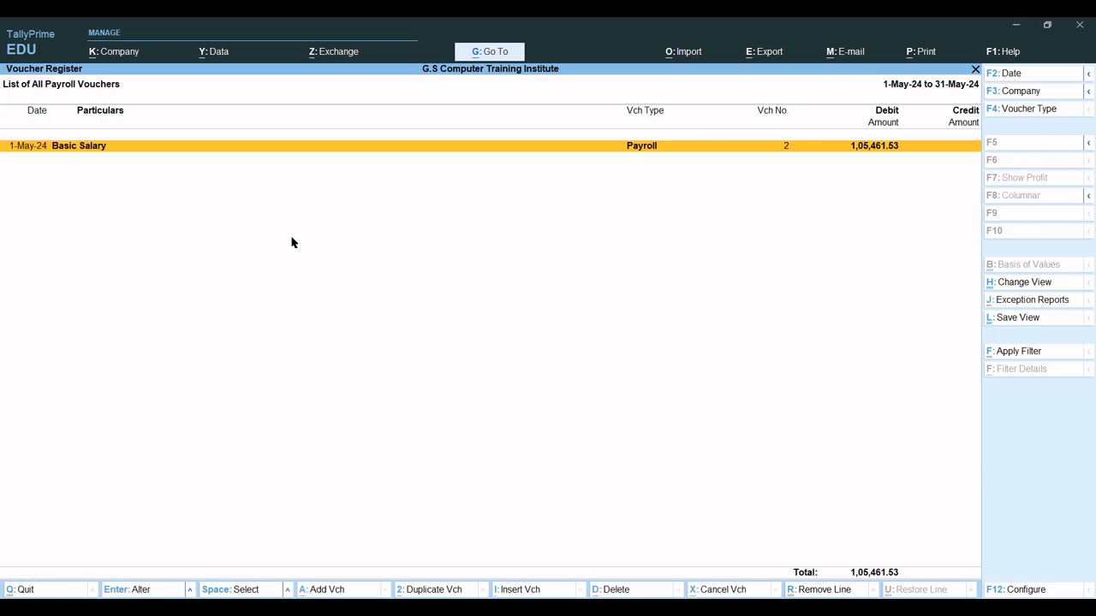
key(Return)
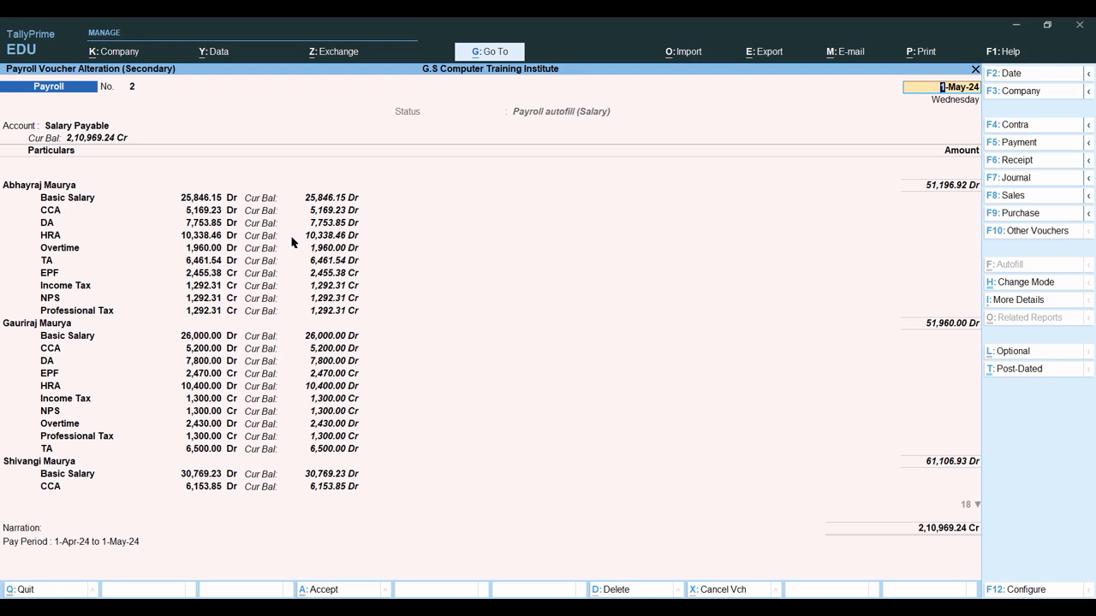
key(Escape)
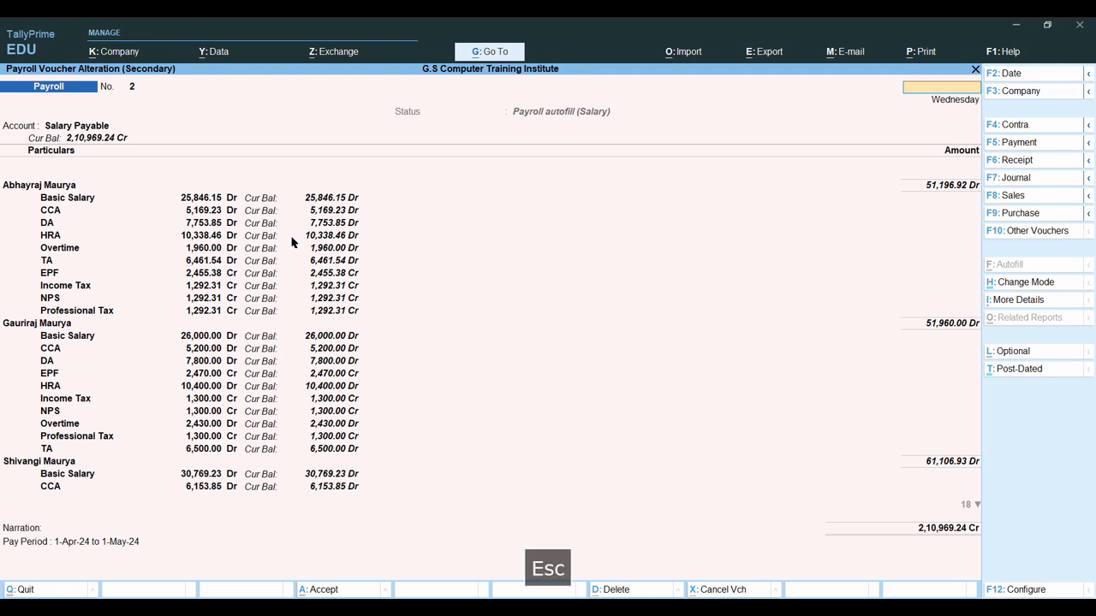
key(Escape)
key(Escape)
key(Escape)
key(Escape)
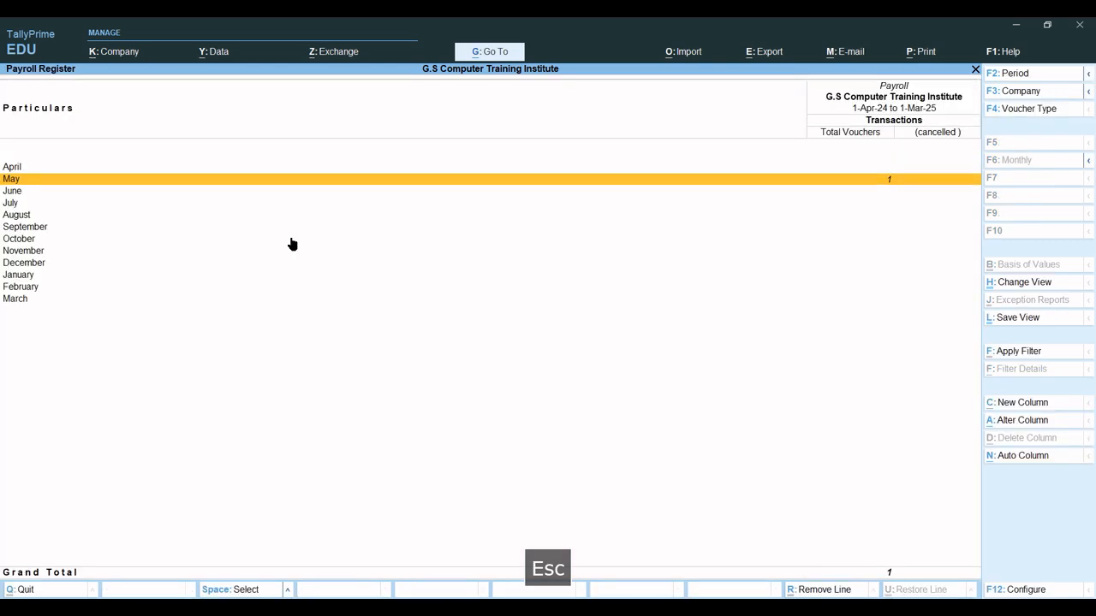
key(Escape)
key(Escape)
key(Escape)
key(Escape)
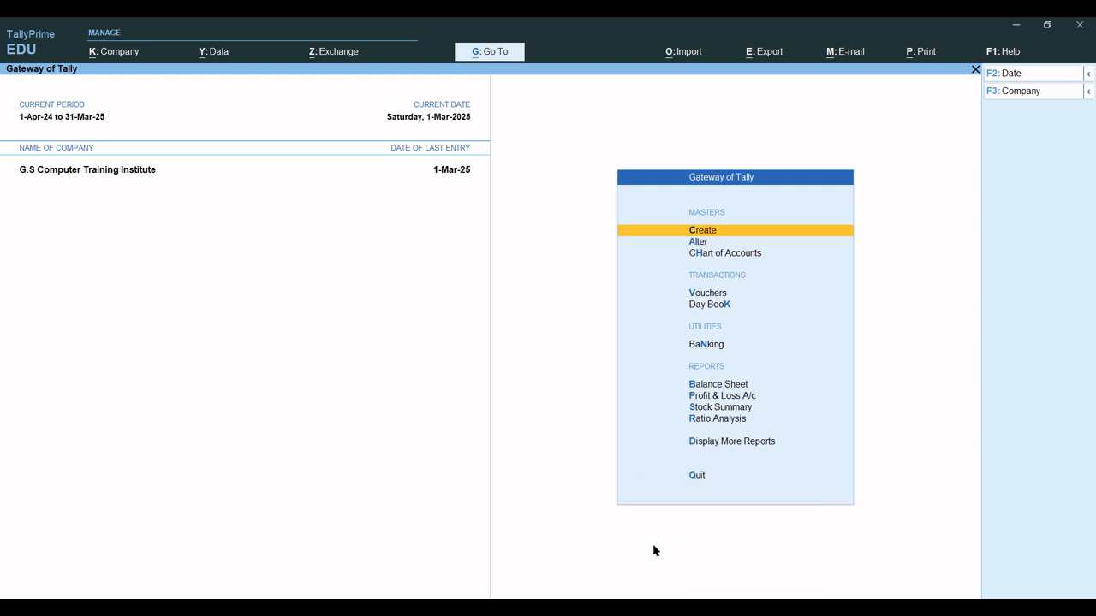
key(Escape)
key(Escape)
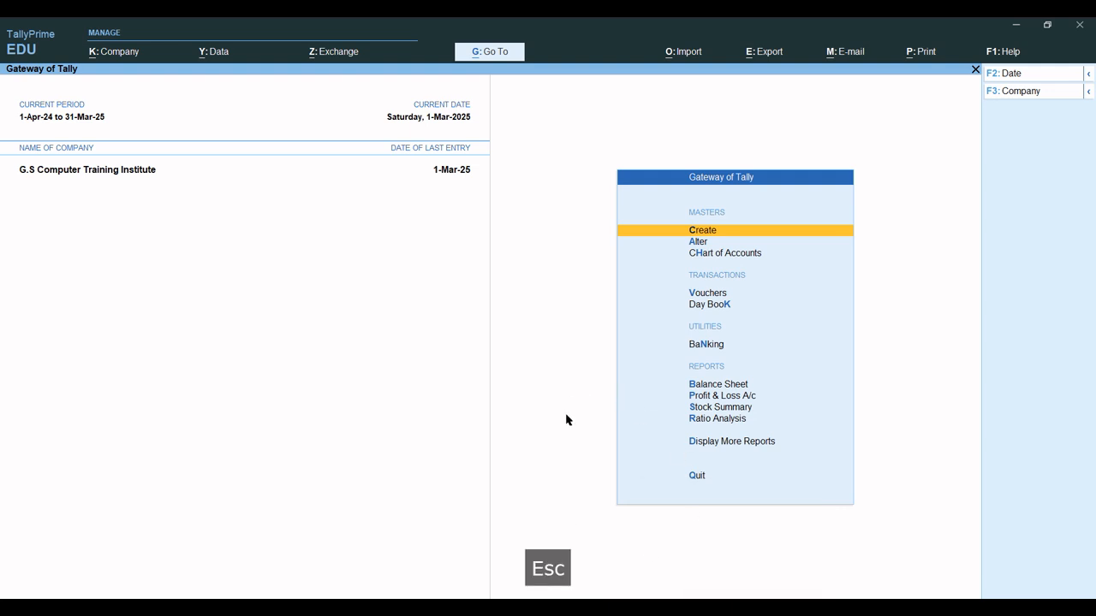
Start a Payment voucher dated 2-May-24 paid from Bank Of Baroda.
key(v)
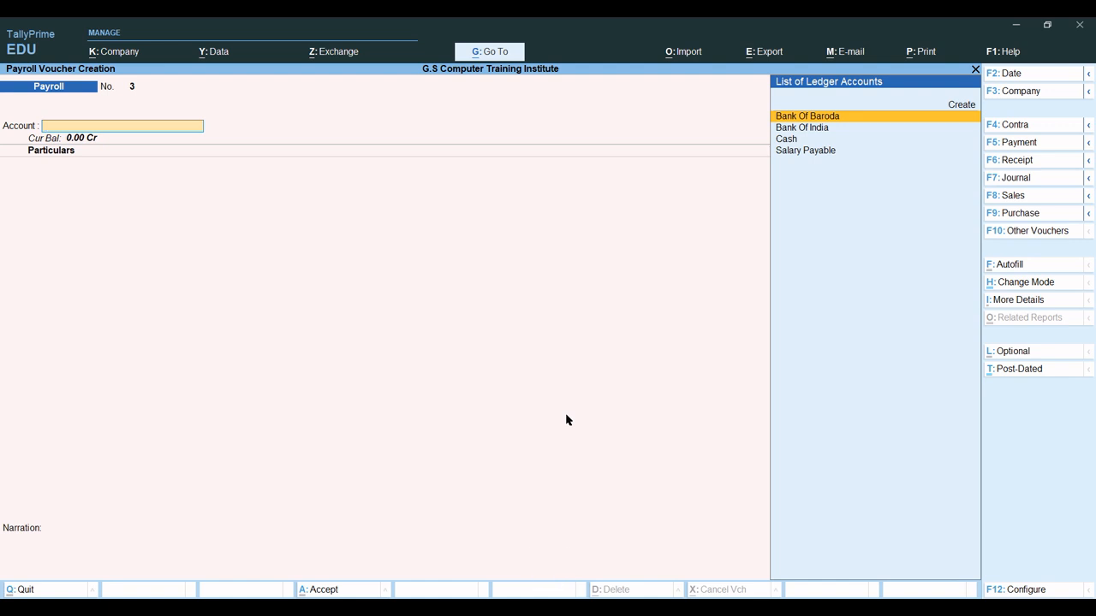
key(F5)
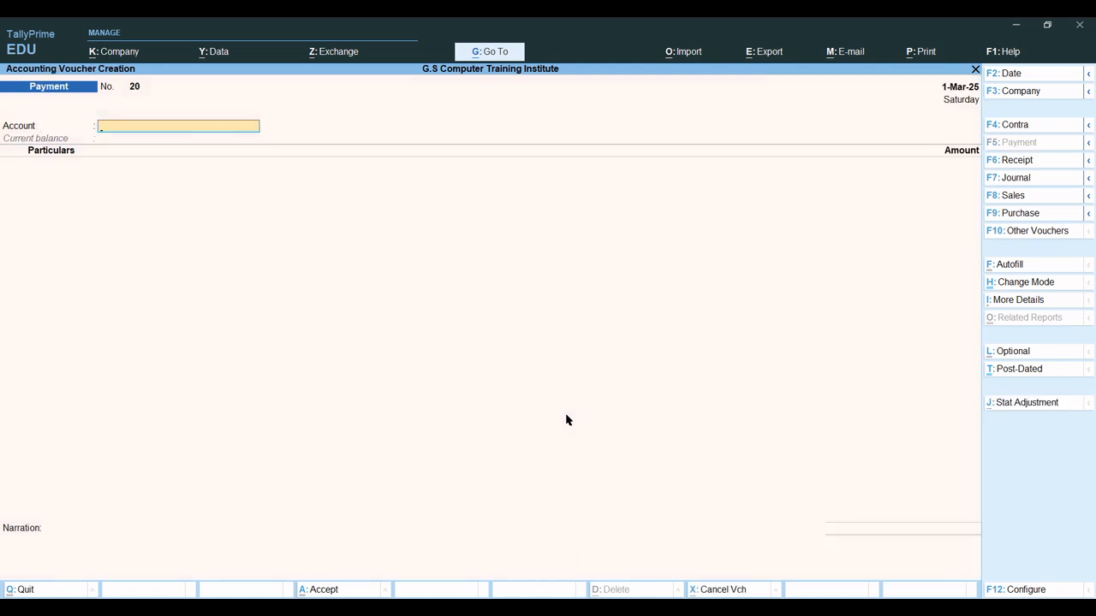
key(F2)
text(2.5)
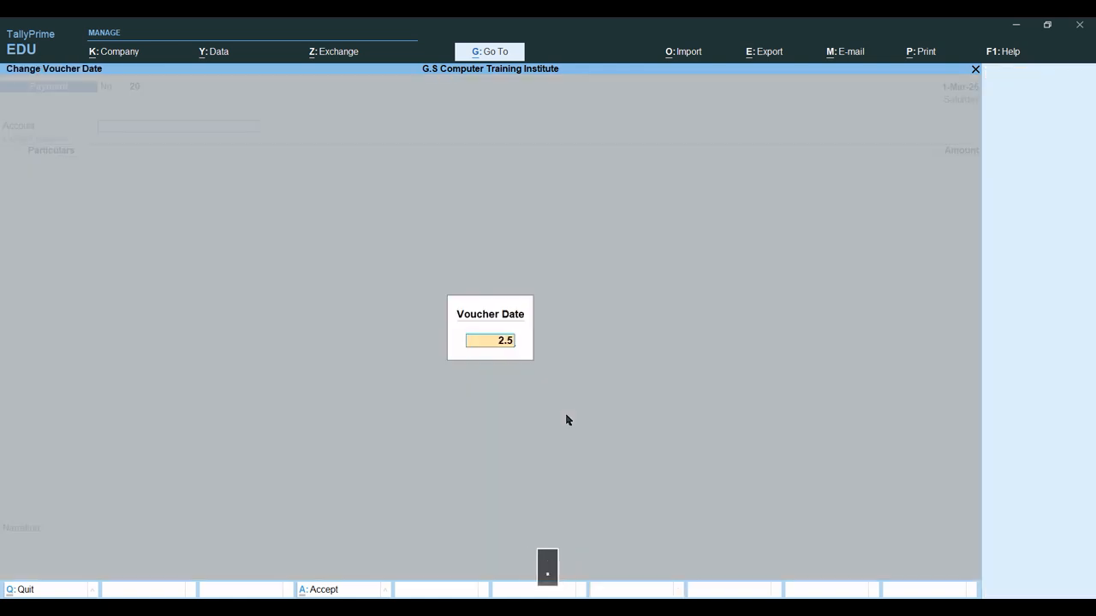
text(.24)
key(Return)
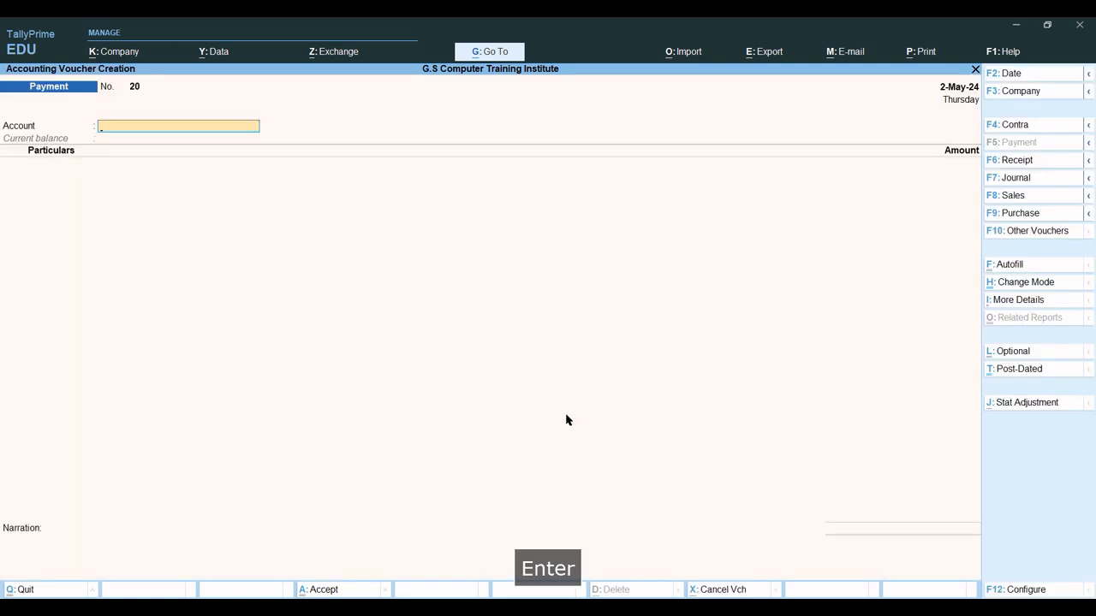
text(sl)
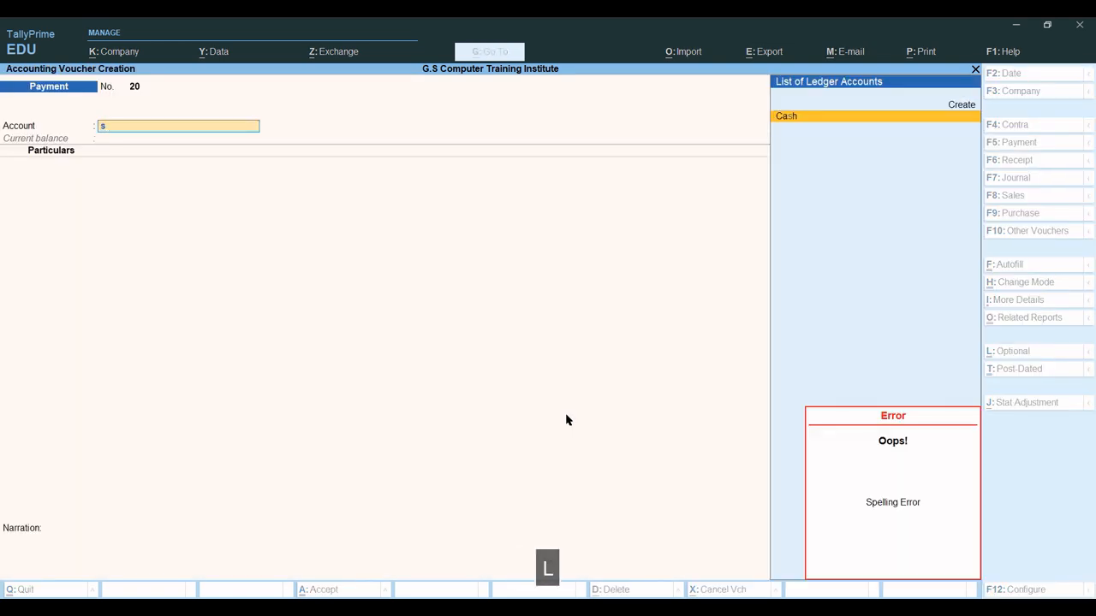
key(BackSpace)
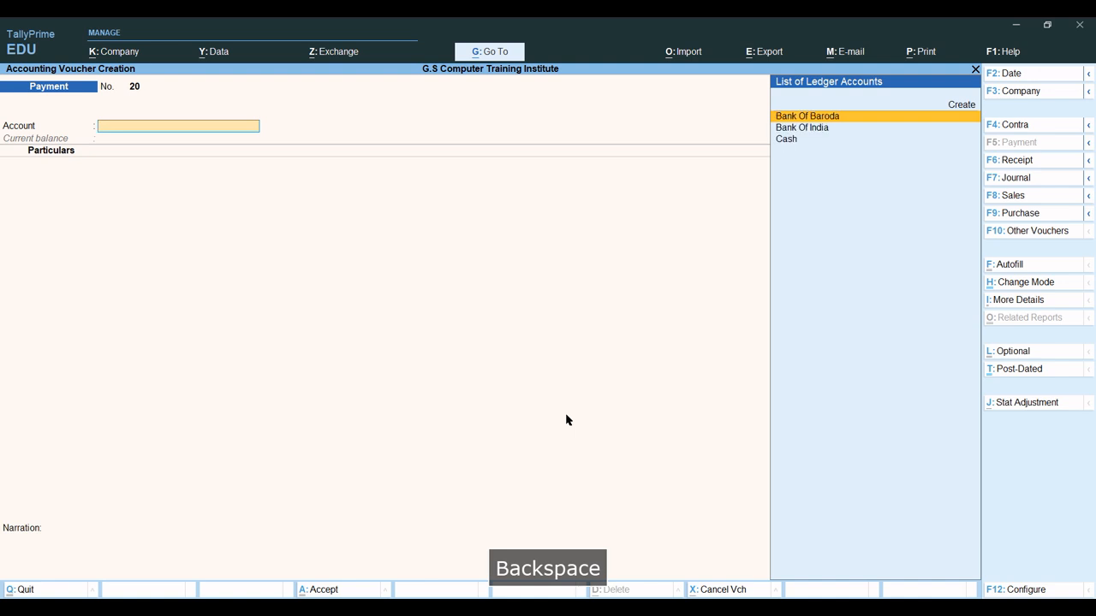
key(Return)
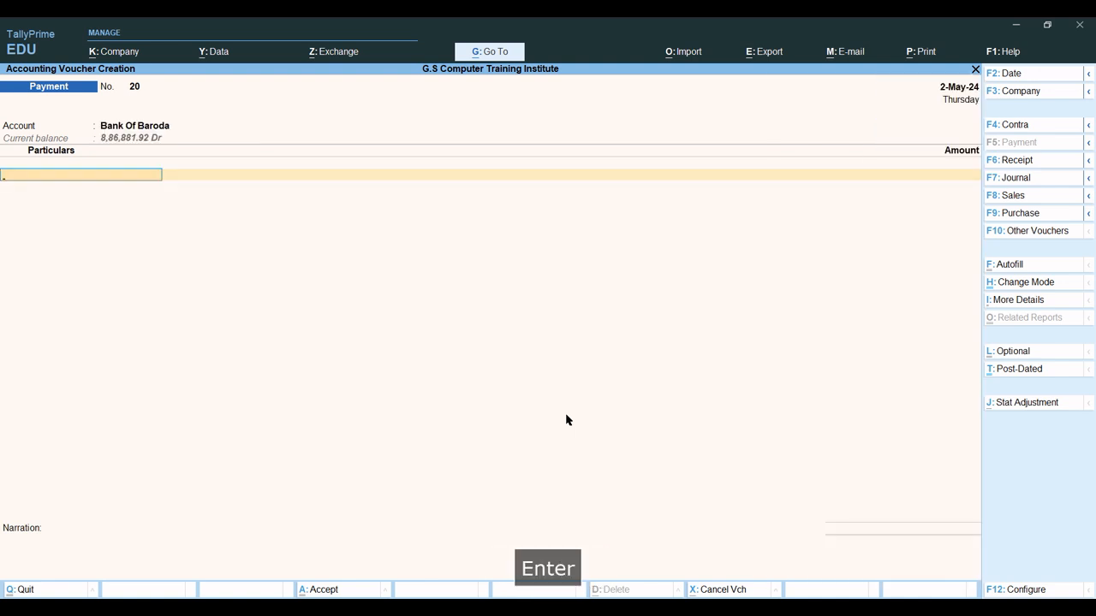
Pay Salary Payable 2,10,969.24 on the voucher.
text(sal)
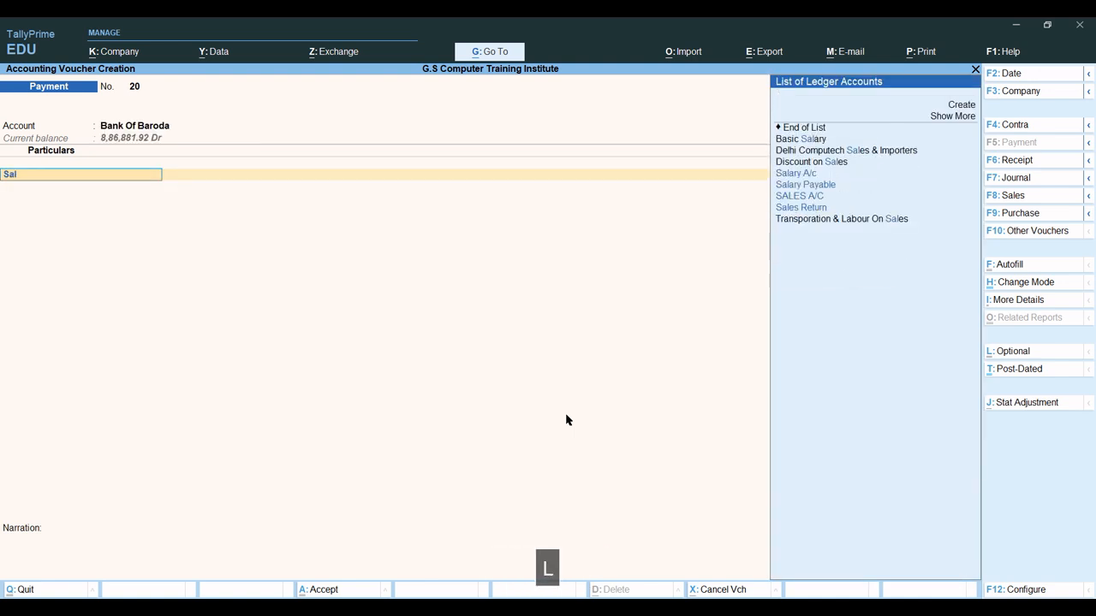
text(y)
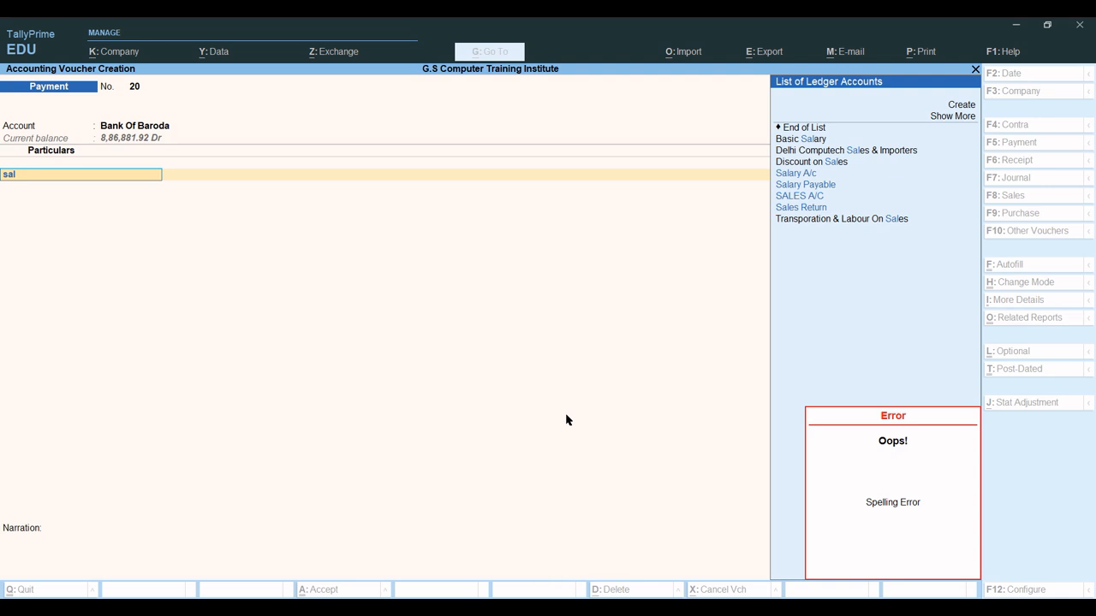
key(Down)
key(Down)
key(Return)
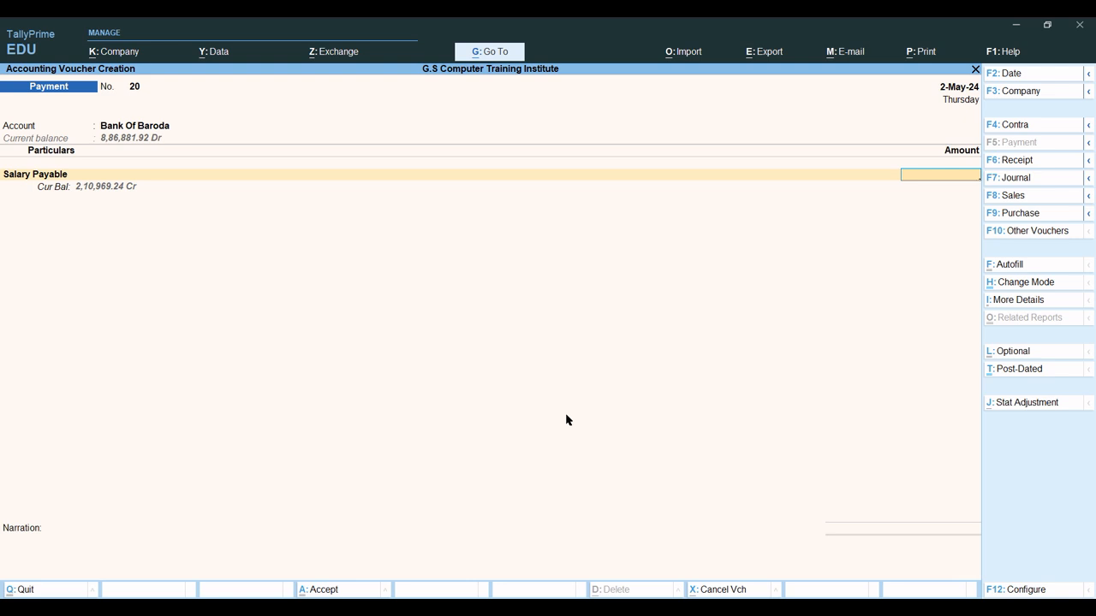
text(2,10,969)
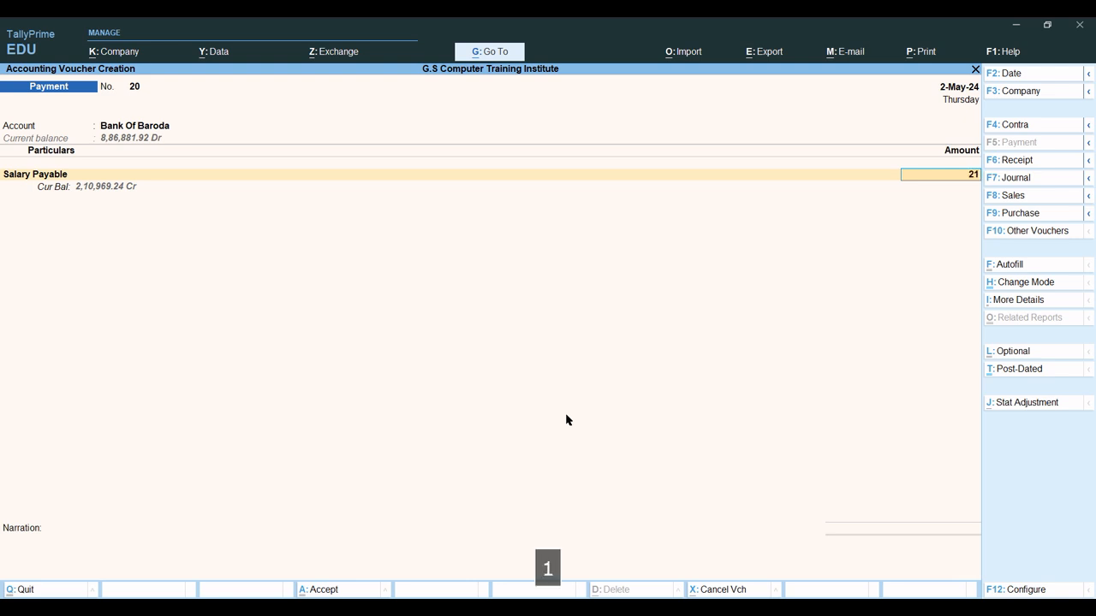
text(.24)
key(Return)
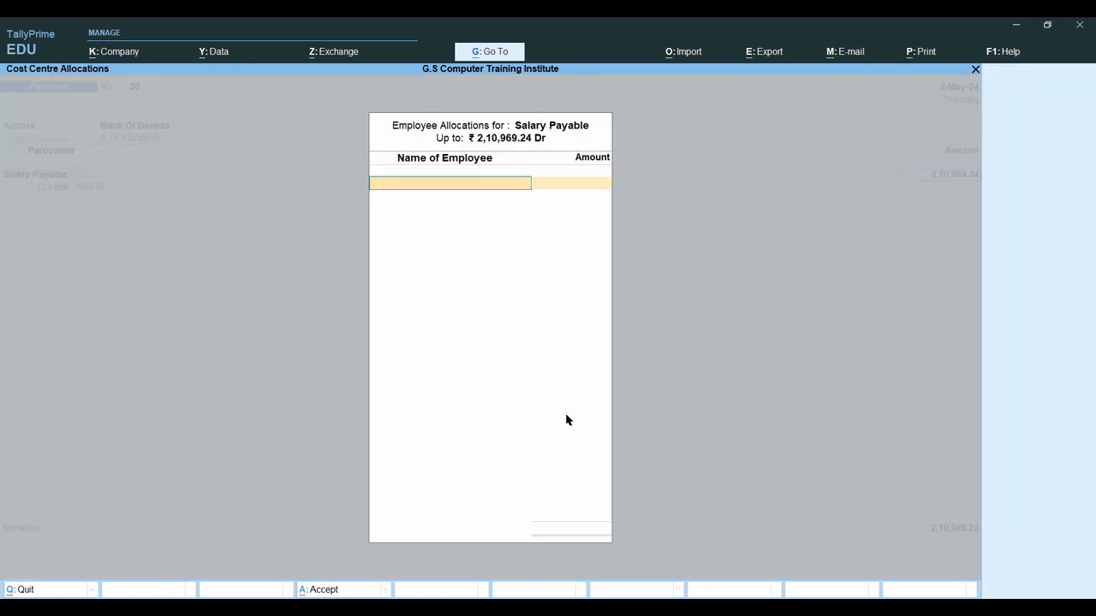
Choose the first employee from the cost centre list and allocate 51,196.92 of Salary Payable to them.
key(space)
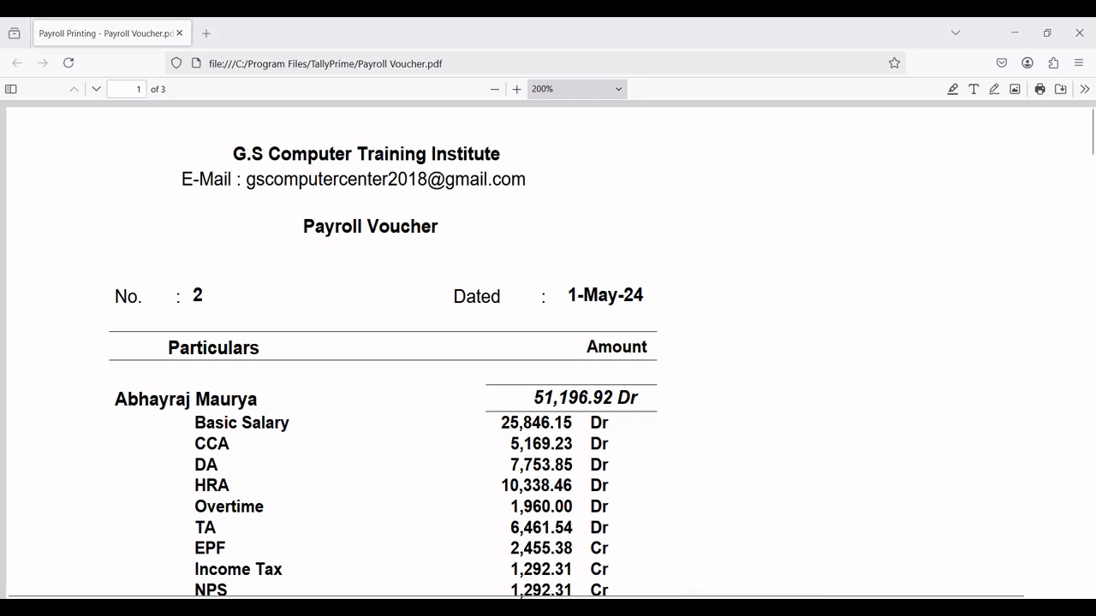
click(689, 535)
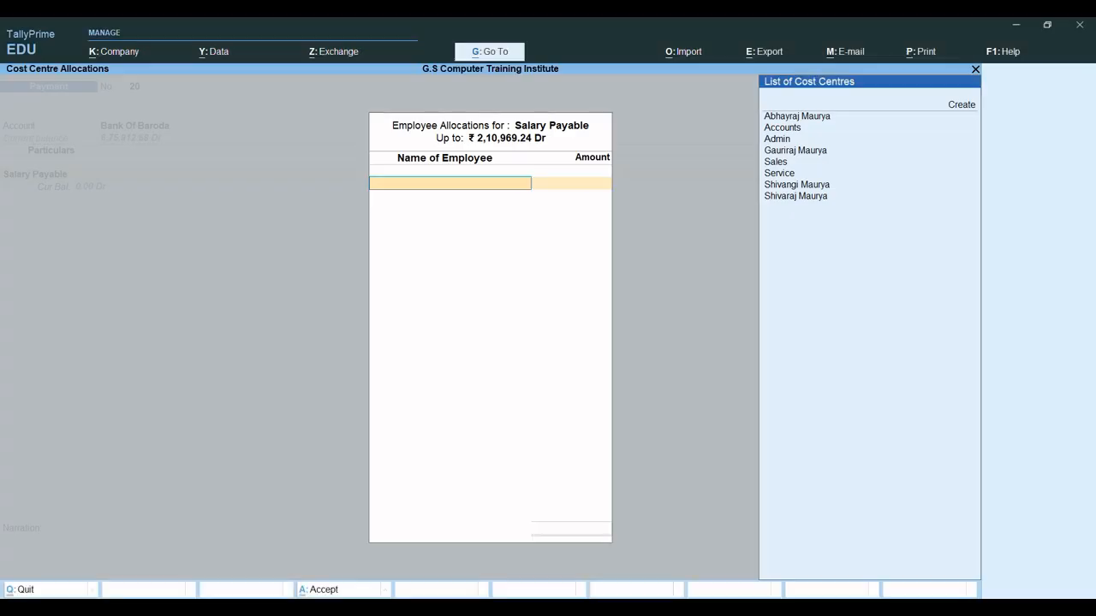
text(Ab)
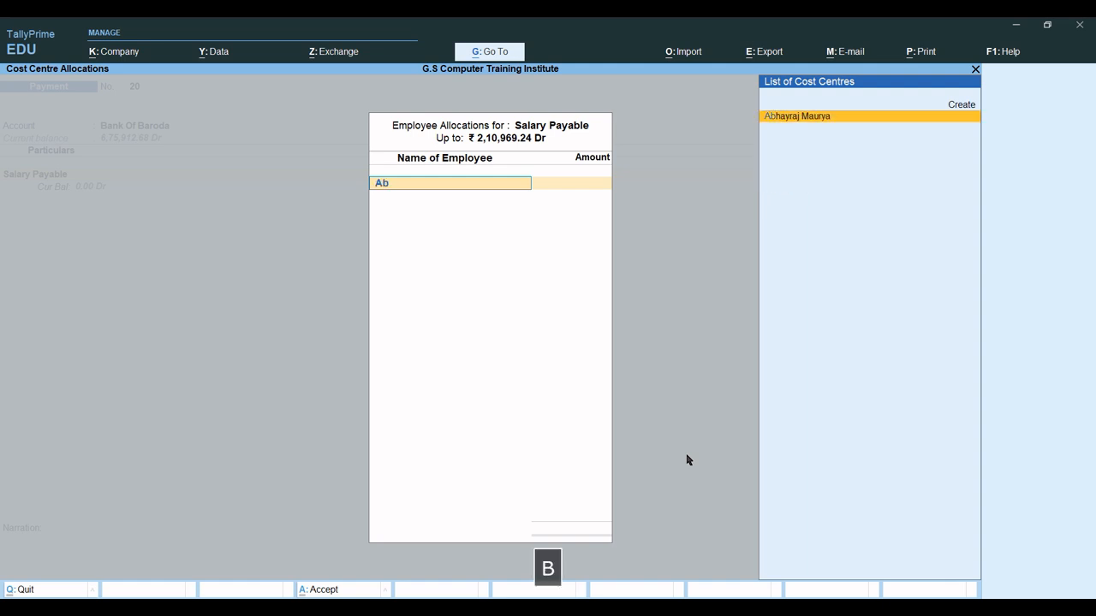
key(Return)
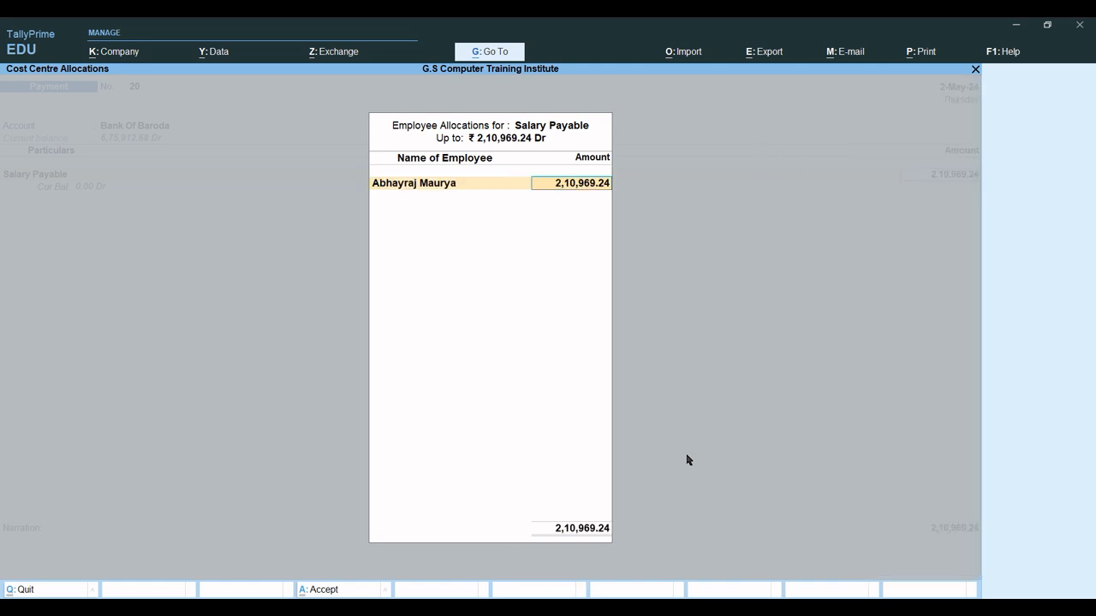
text(51,)
text(196.)
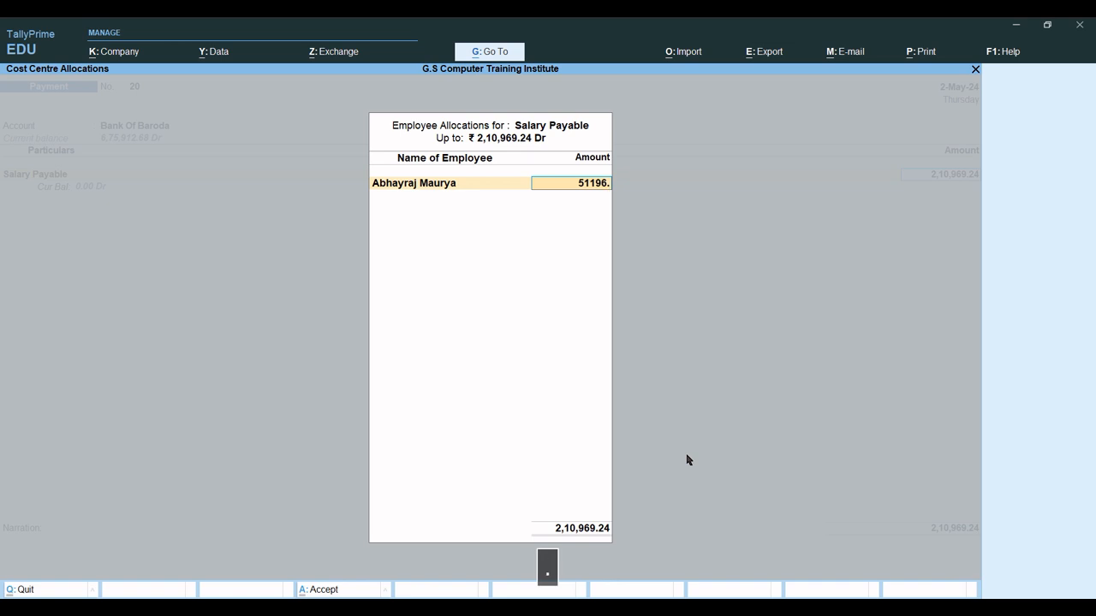
text(92)
key(Return)
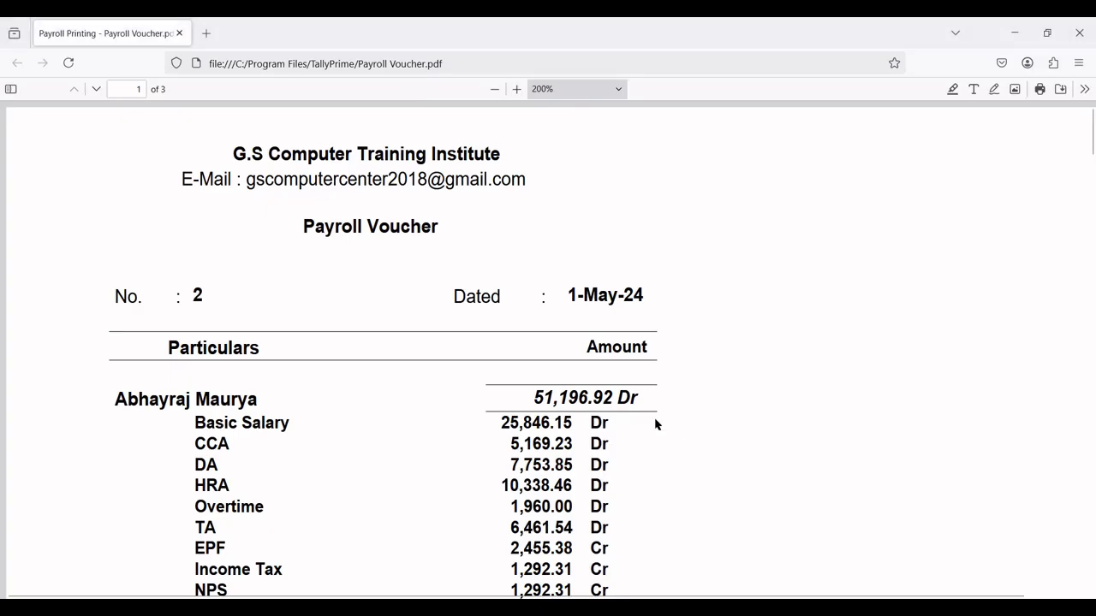
scroll(496, 414, down, 10)
scroll(497, 411, up, 6)
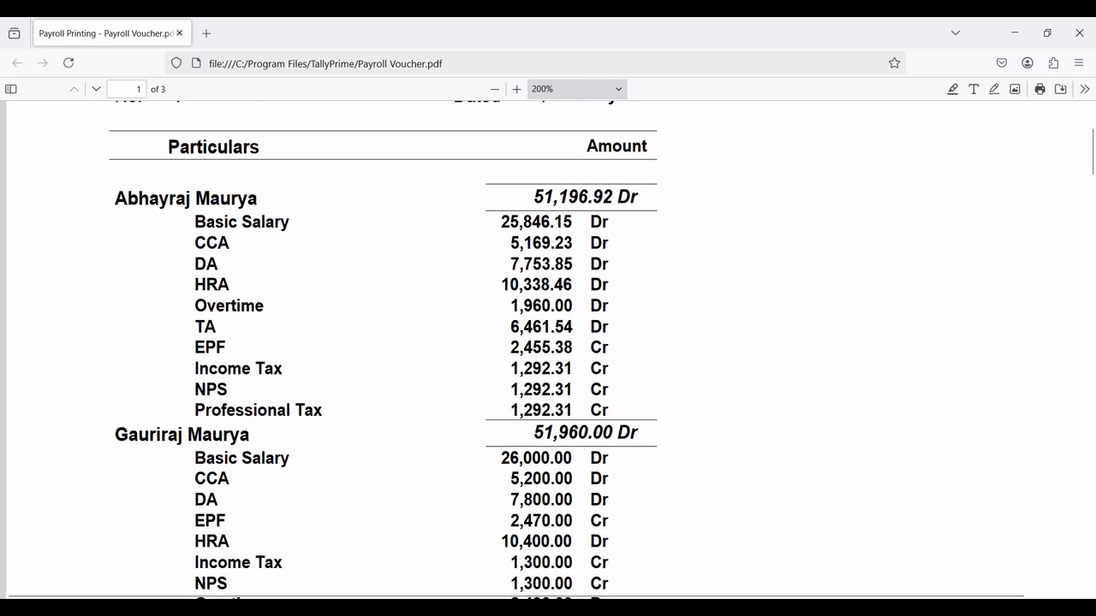
click(695, 535)
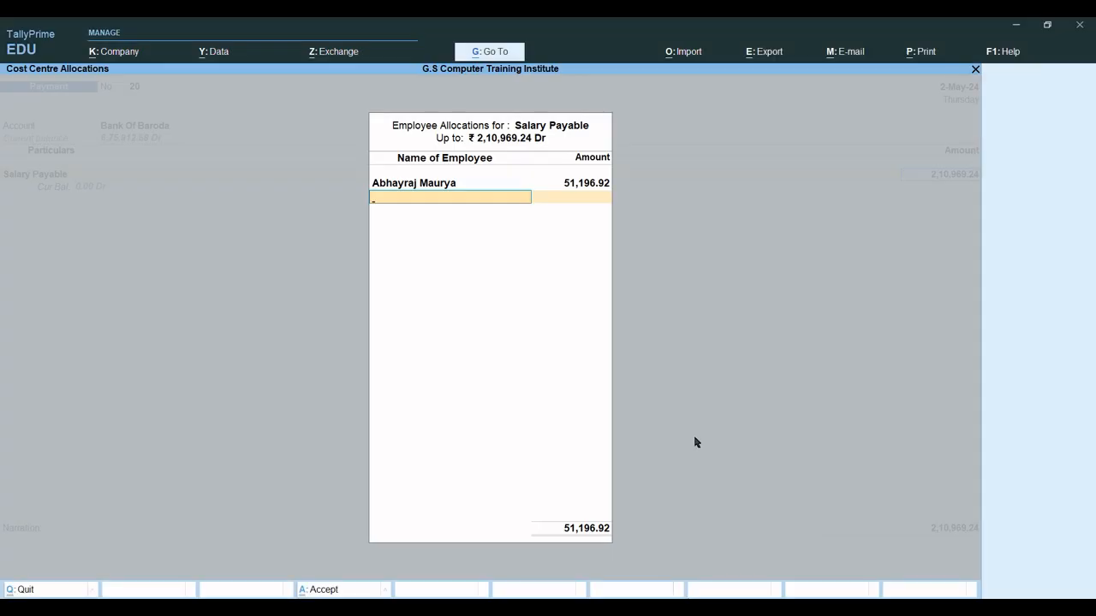
Allocate 51,960.00 of Salary Payable to the second employee.
text(Gau)
key(Return)
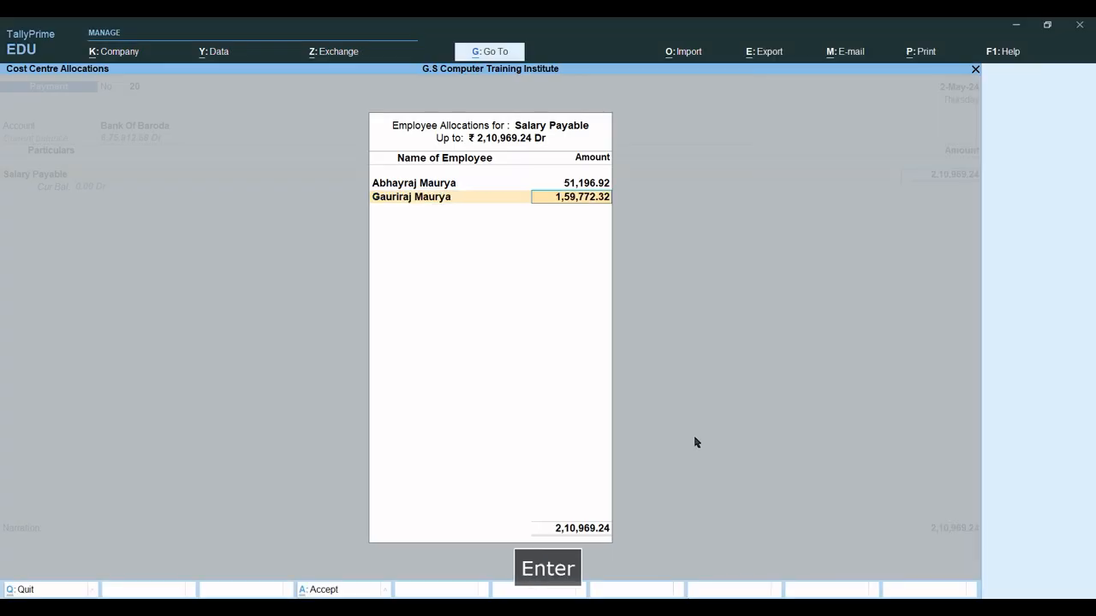
text(51)
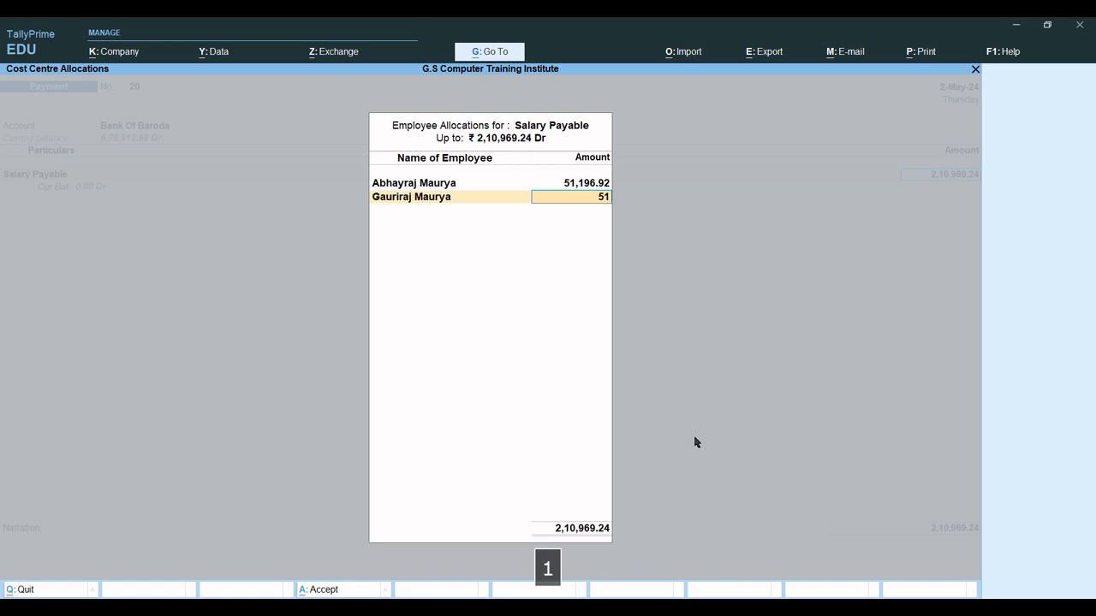
text(,960)
key(Return)
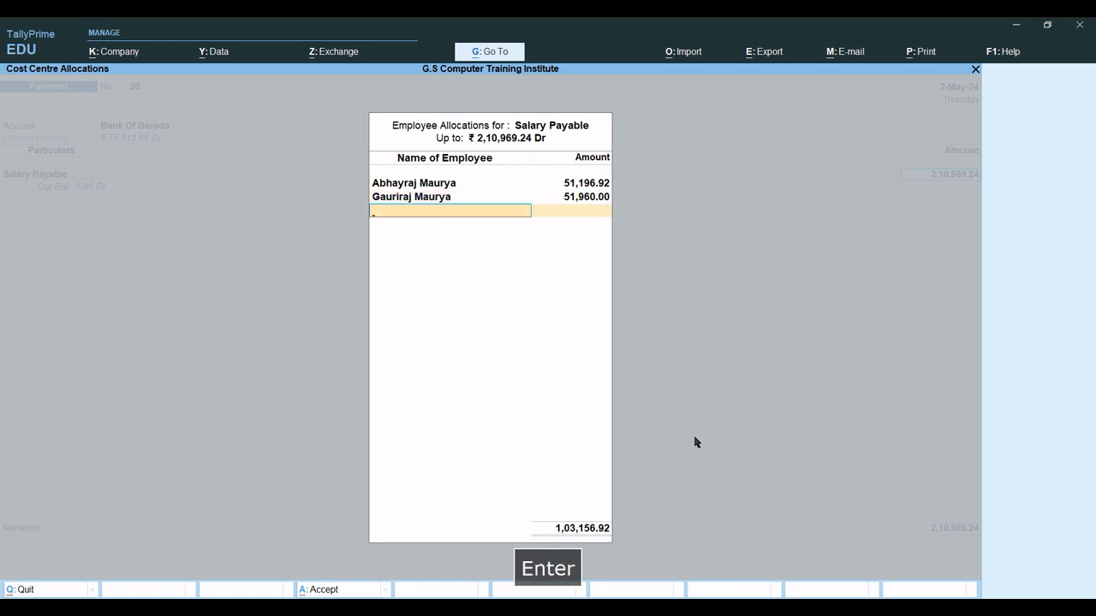
Check the employee amounts in the payroll voucher PDF, then return to TallyPrime.
mouse_move(722, 607)
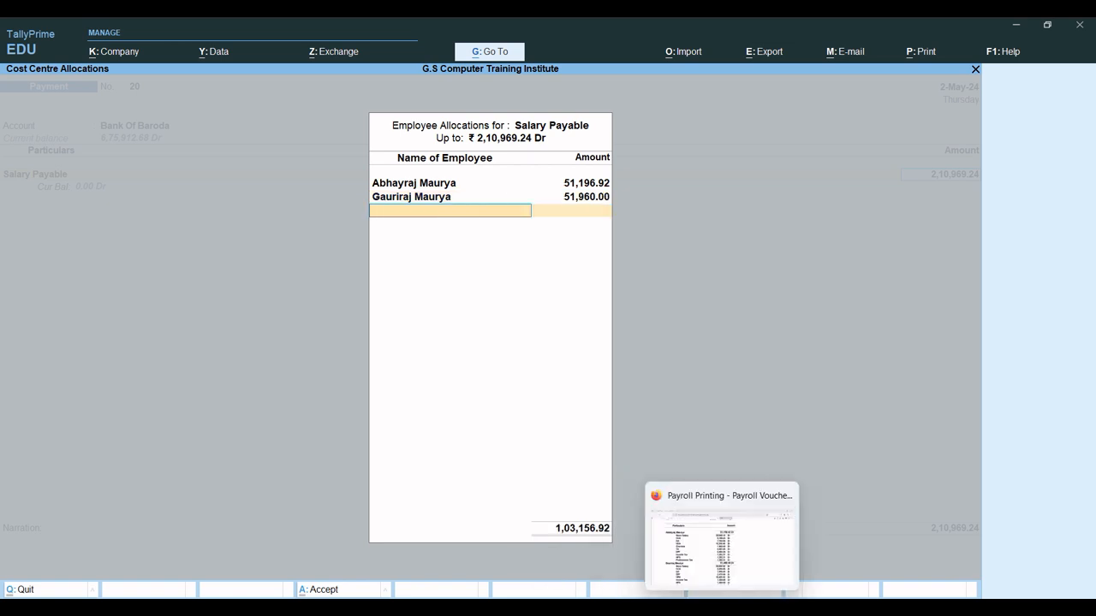
click(714, 583)
scroll(491, 425, down, 3)
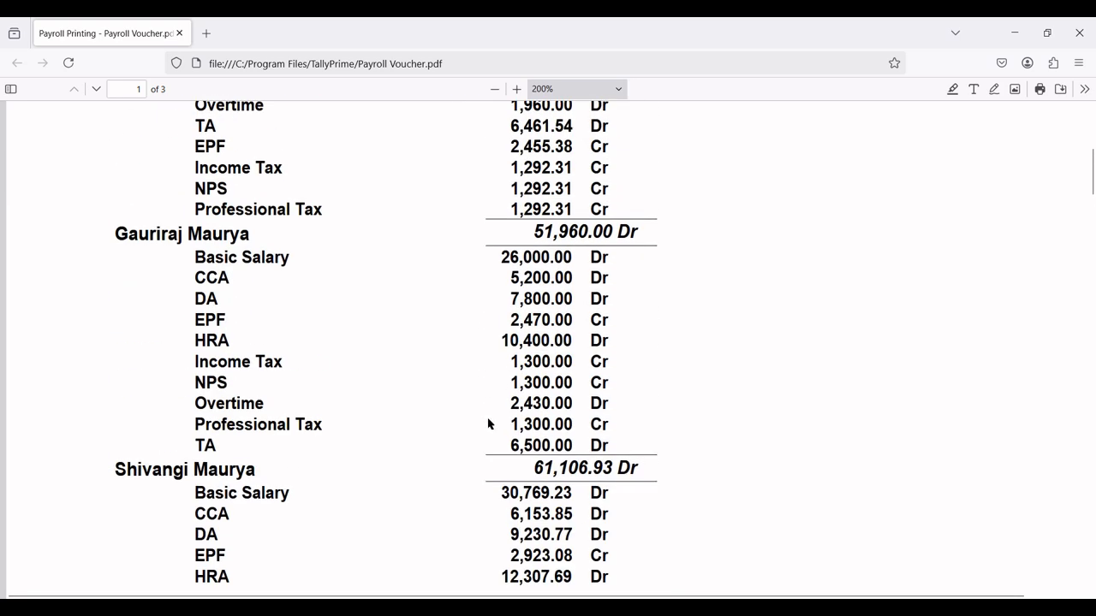
click(695, 591)
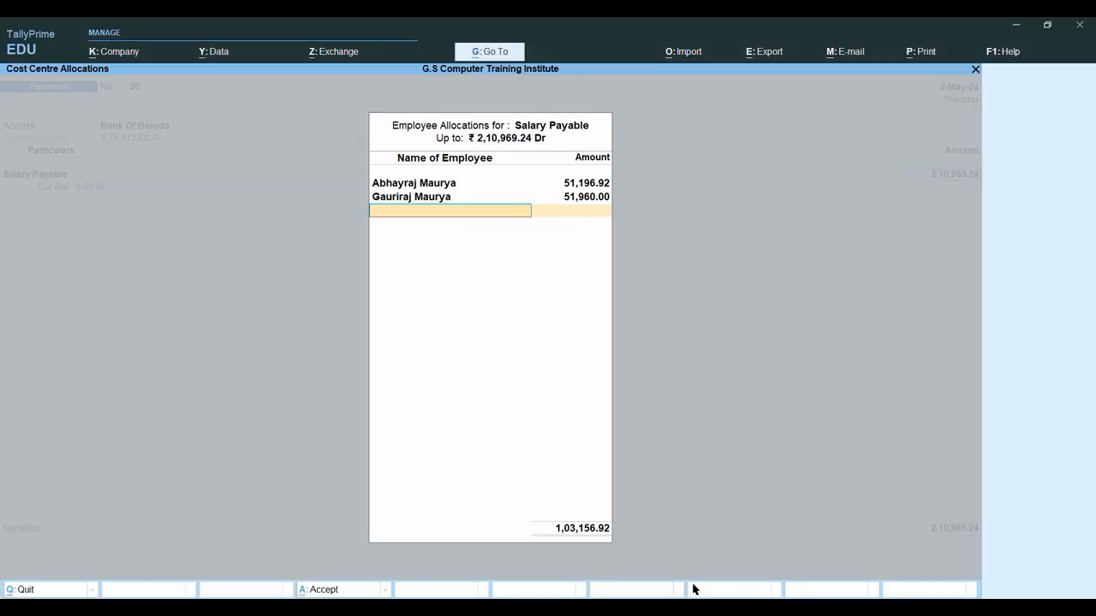
Allocate 61,106.93 of Salary Payable to the third employee.
text(Shi)
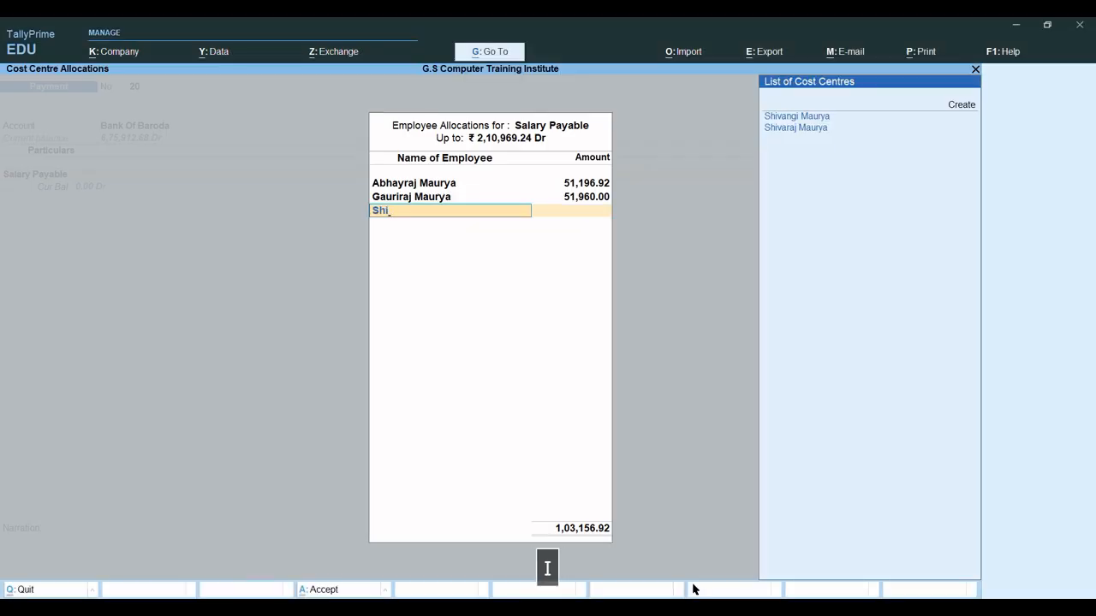
key(Down)
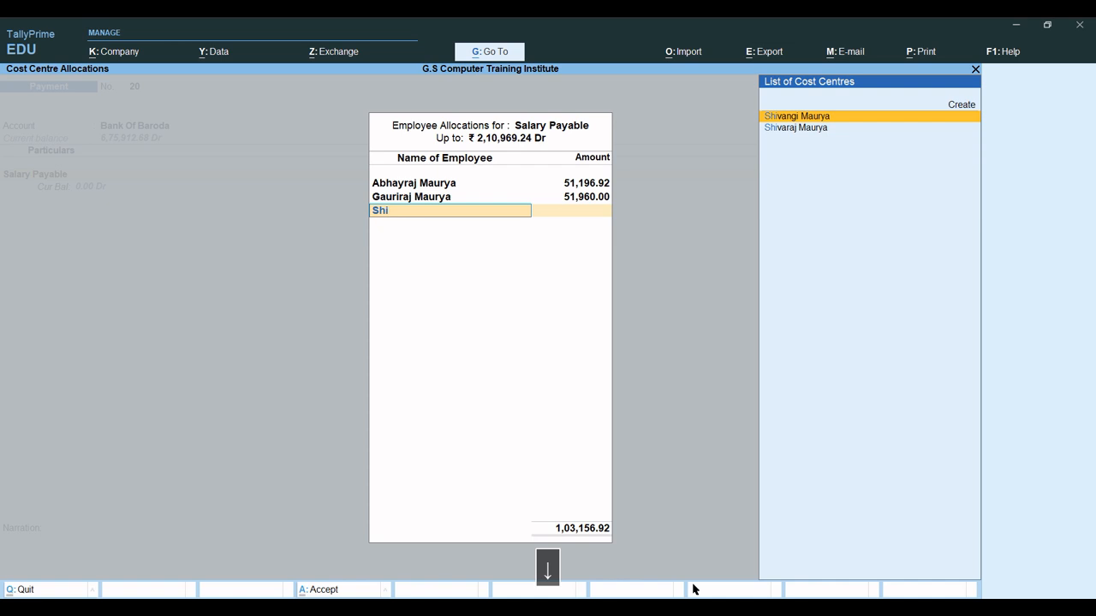
key(Return)
text(61)
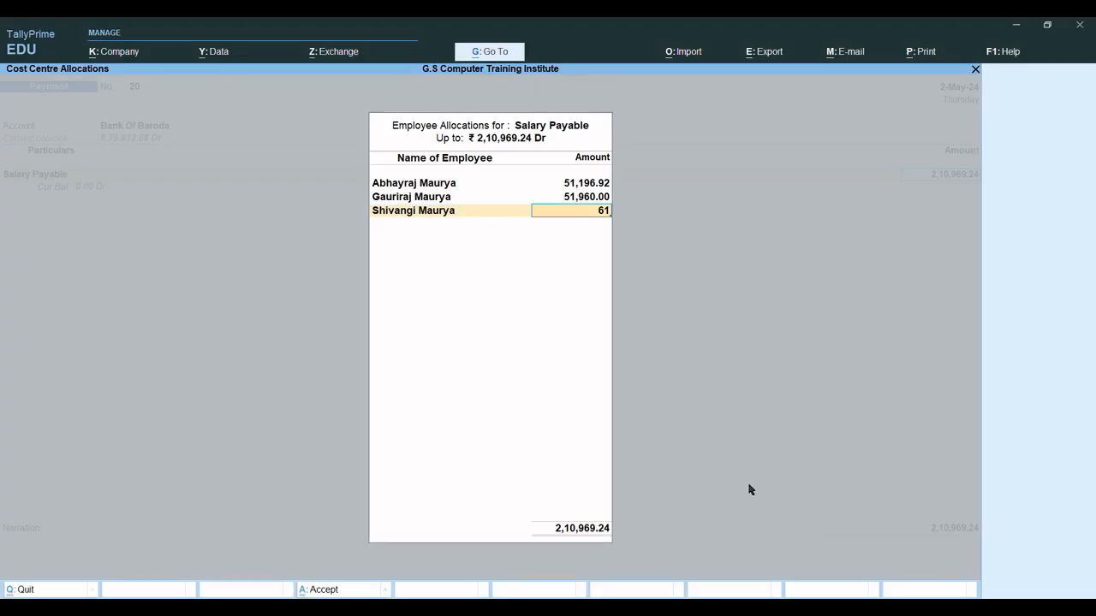
text(106.9*3)
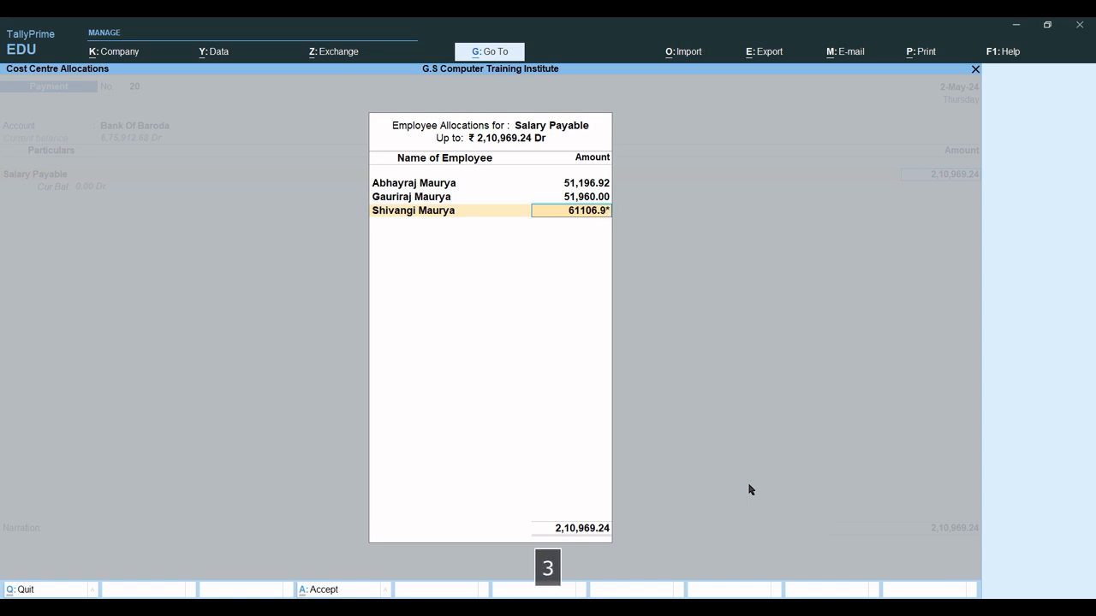
key(BackSpace)
key(BackSpace)
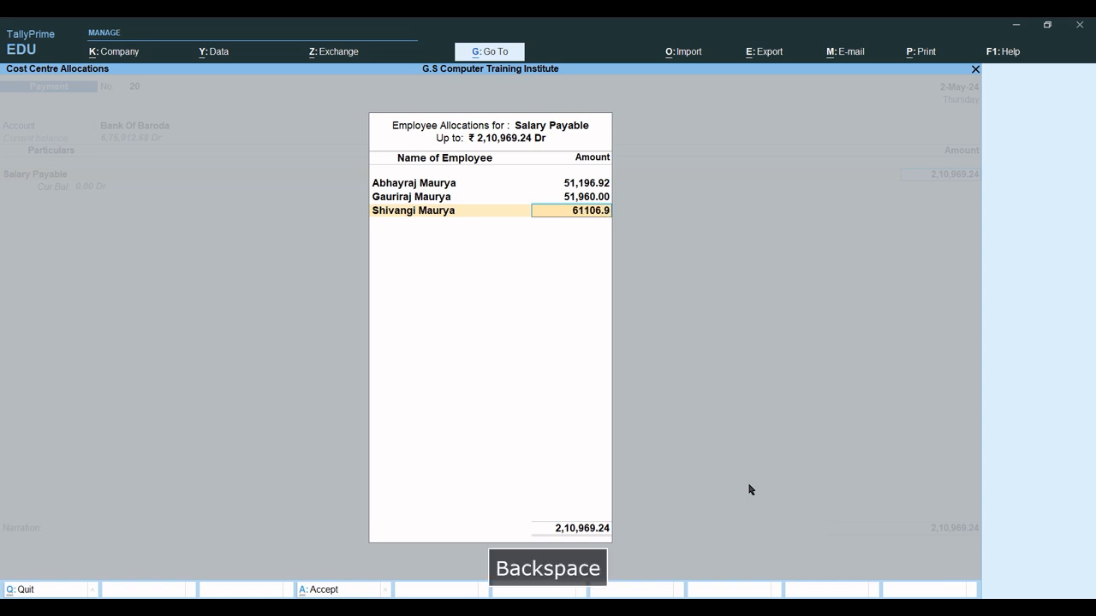
text(3)
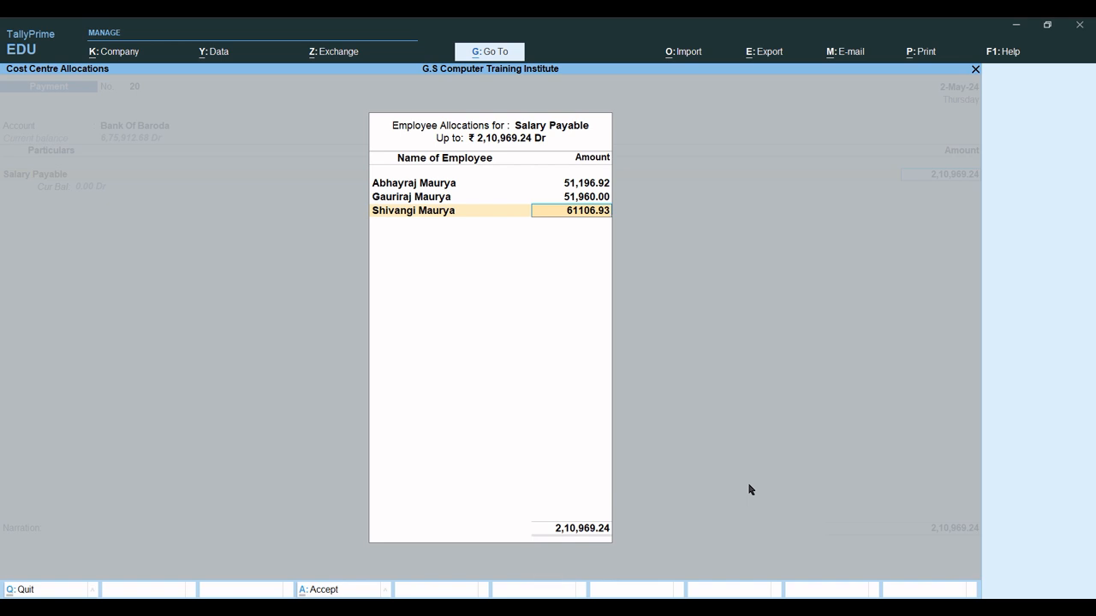
key(Return)
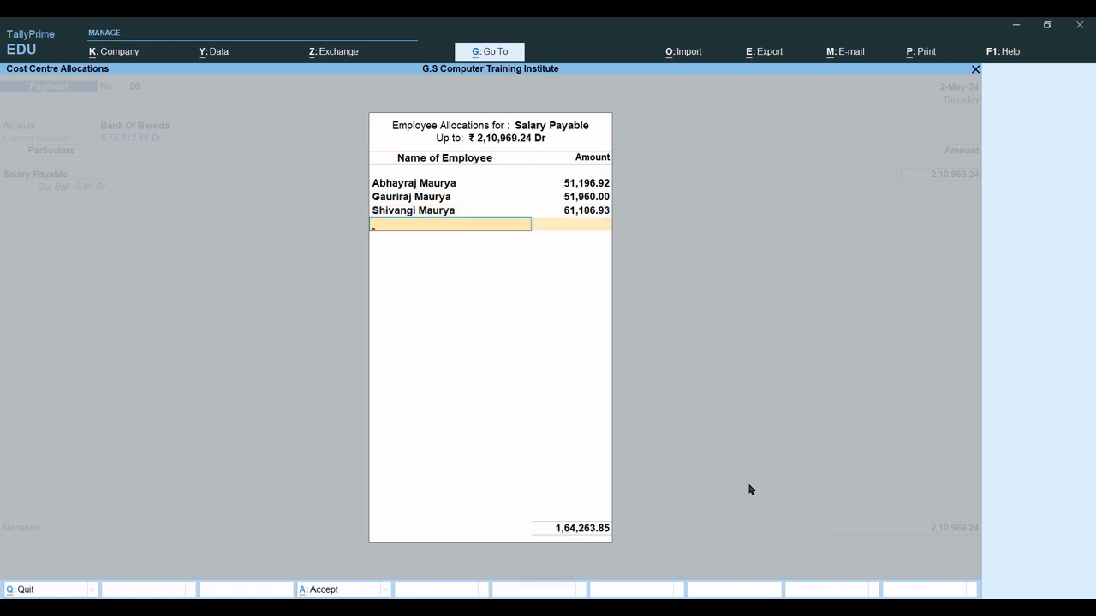
Assign the remaining 46,705.39 to the fourth employee and close the allocation.
text(Shi)
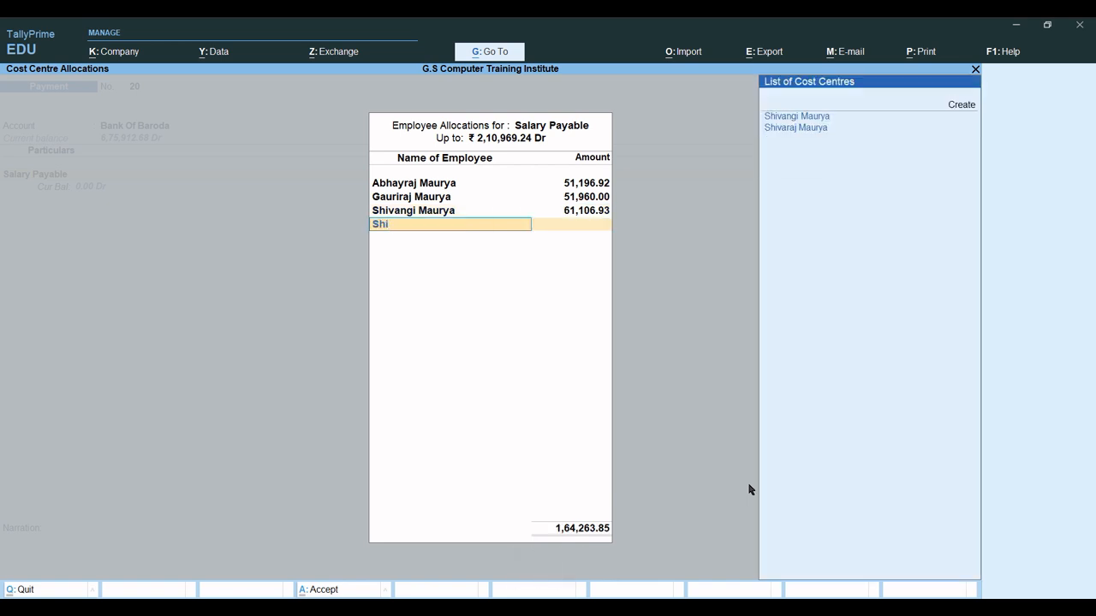
key(Down)
key(Return)
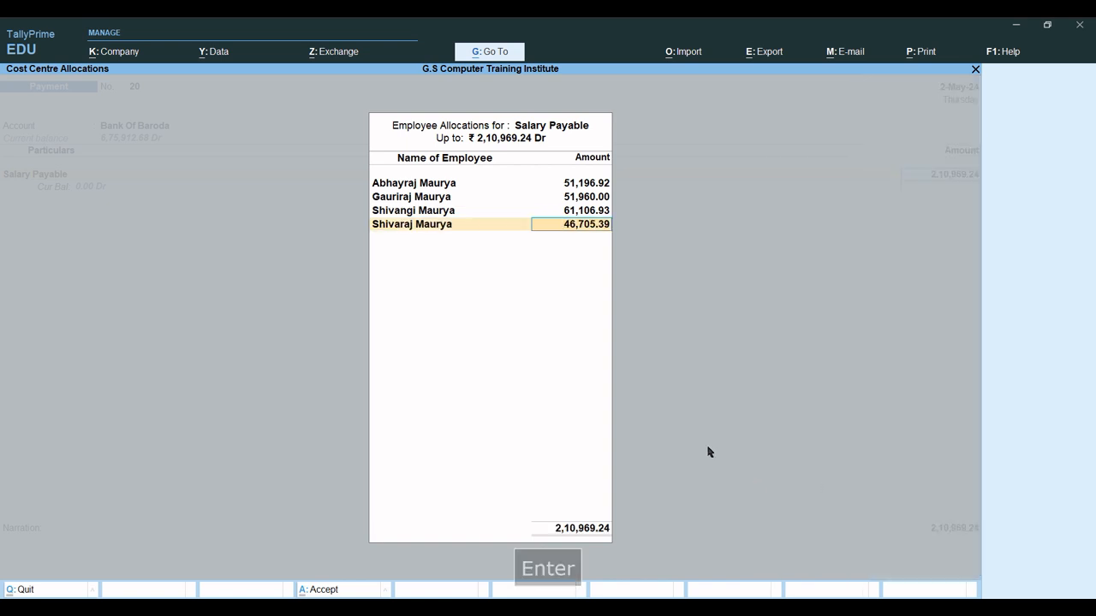
key(Return)
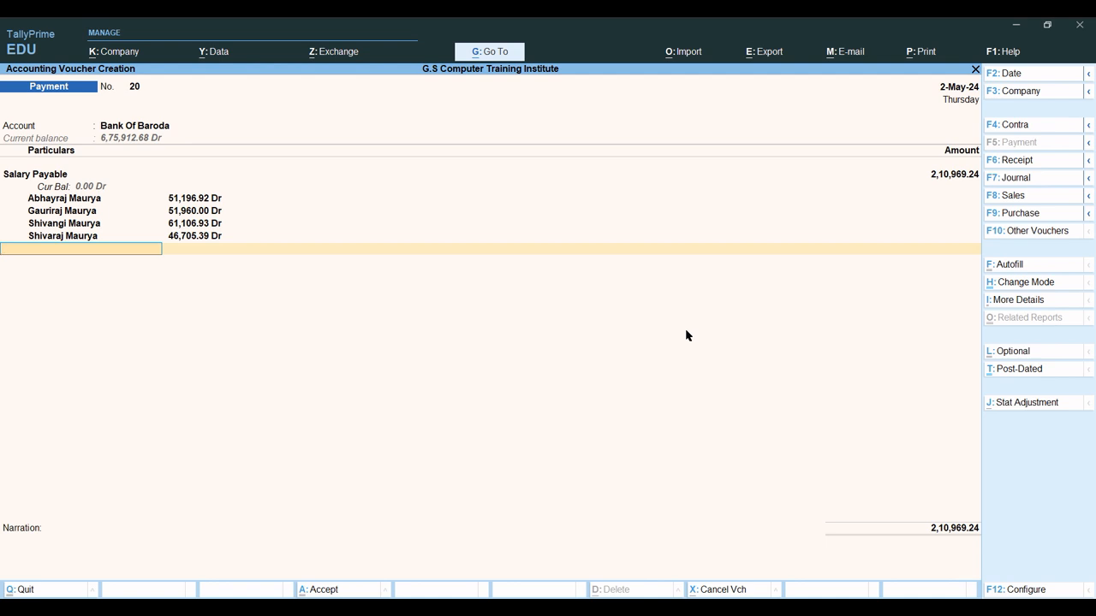
key(Return)
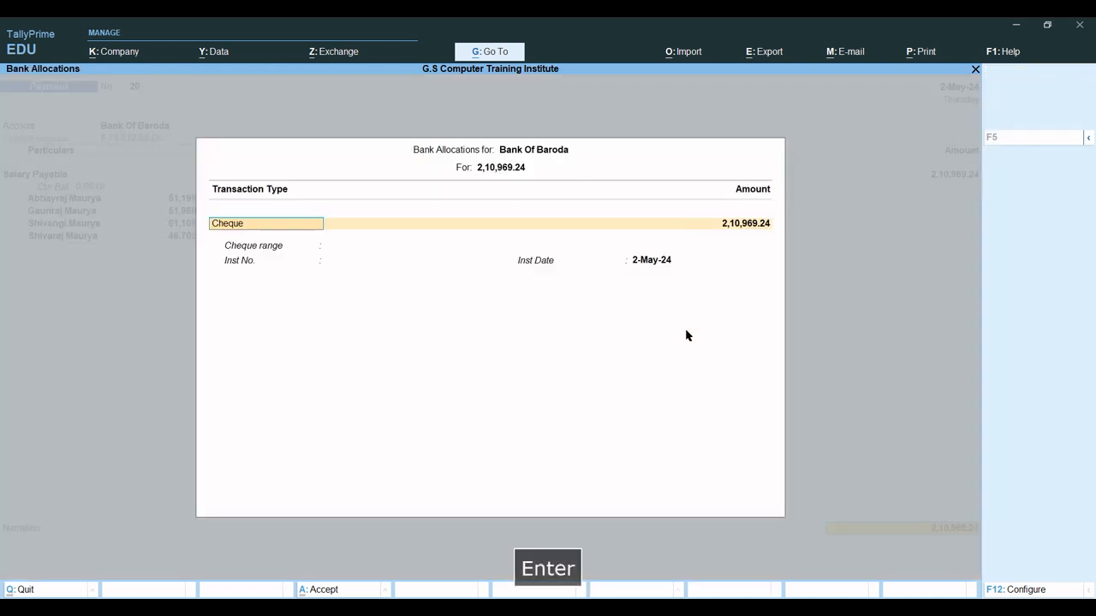
Enter Cheque bank details with instrument number 534534 and the default date.
key(Return)
key(Return)
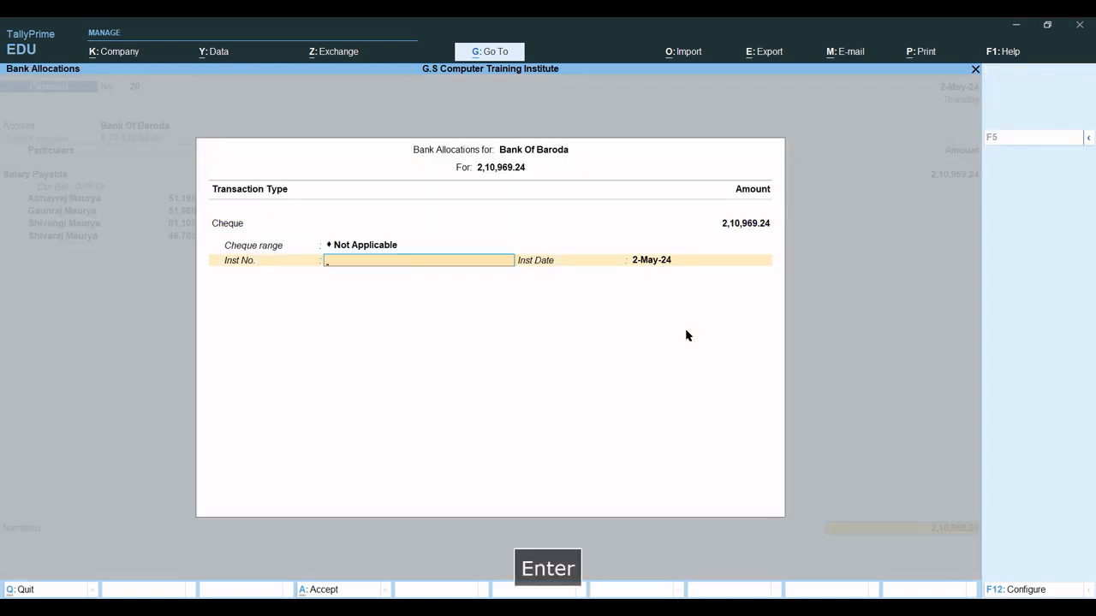
text(534534)
key(Return)
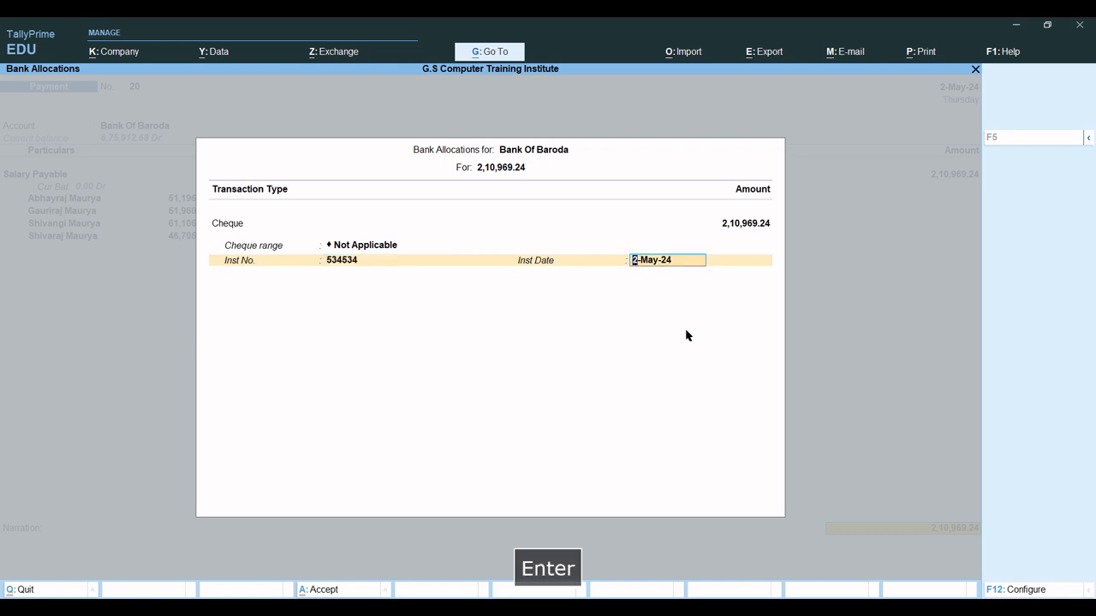
key(Return)
Write a narration saying salary was paid to the following employees for April-2024.
text(B)
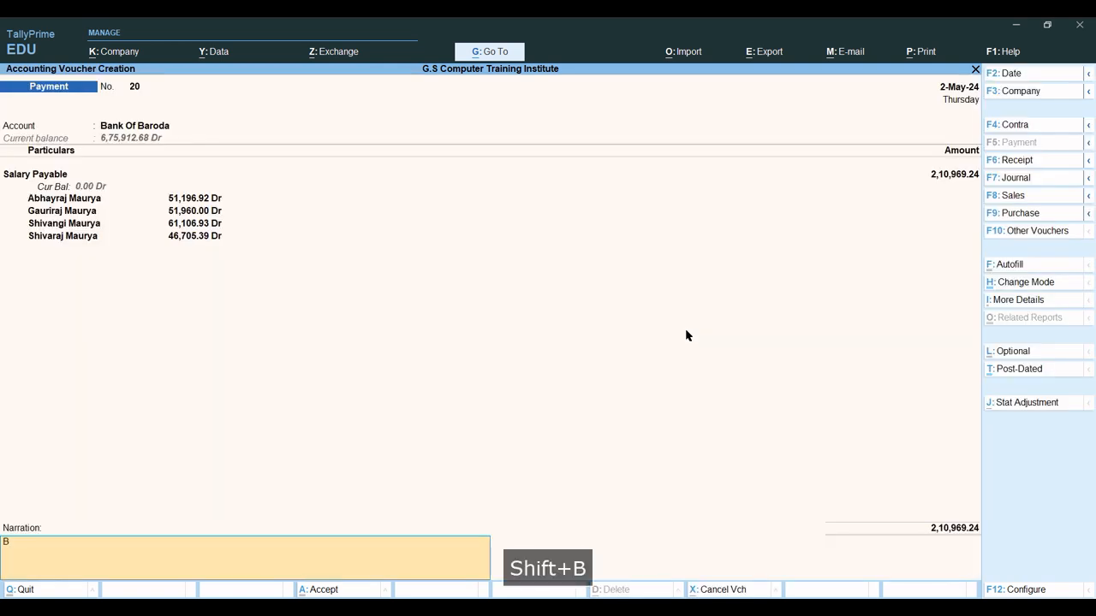
text(ieng )
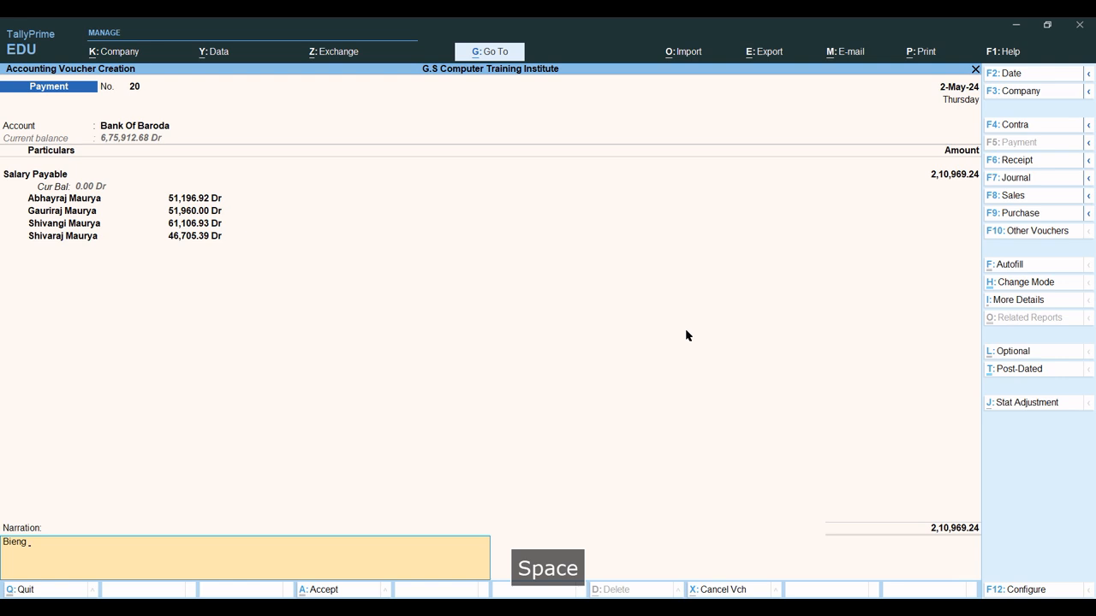
text(Salary)
text(Pa)
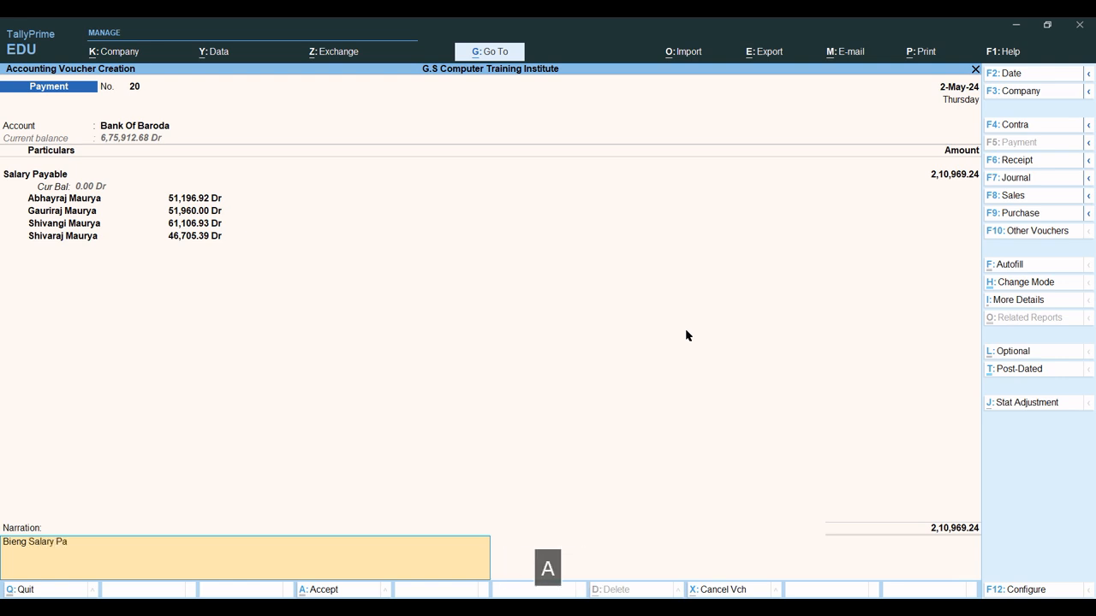
text(id to )
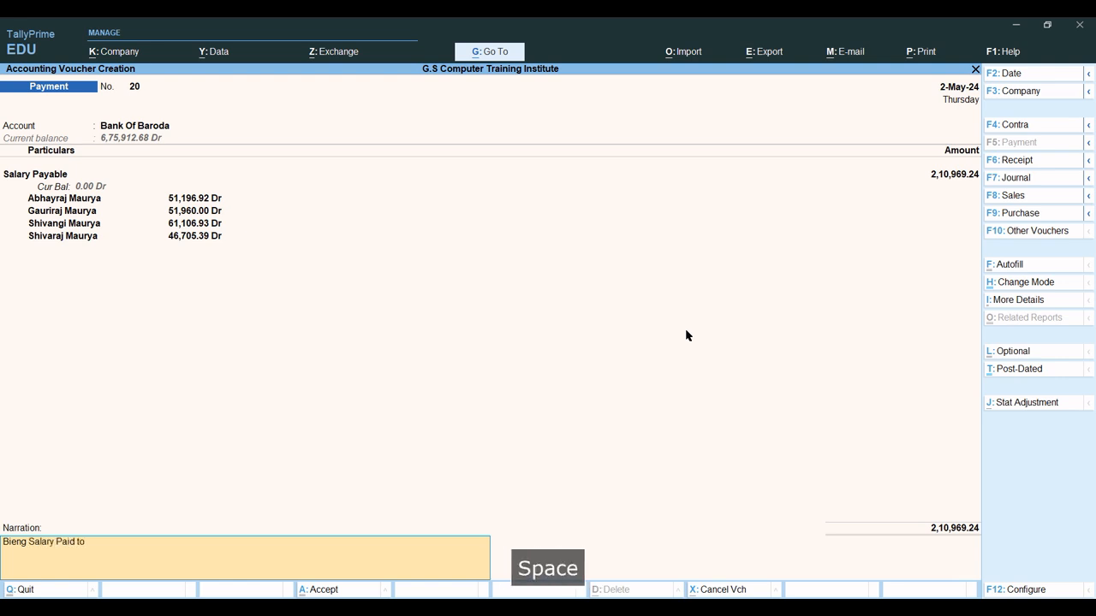
text(Follow)
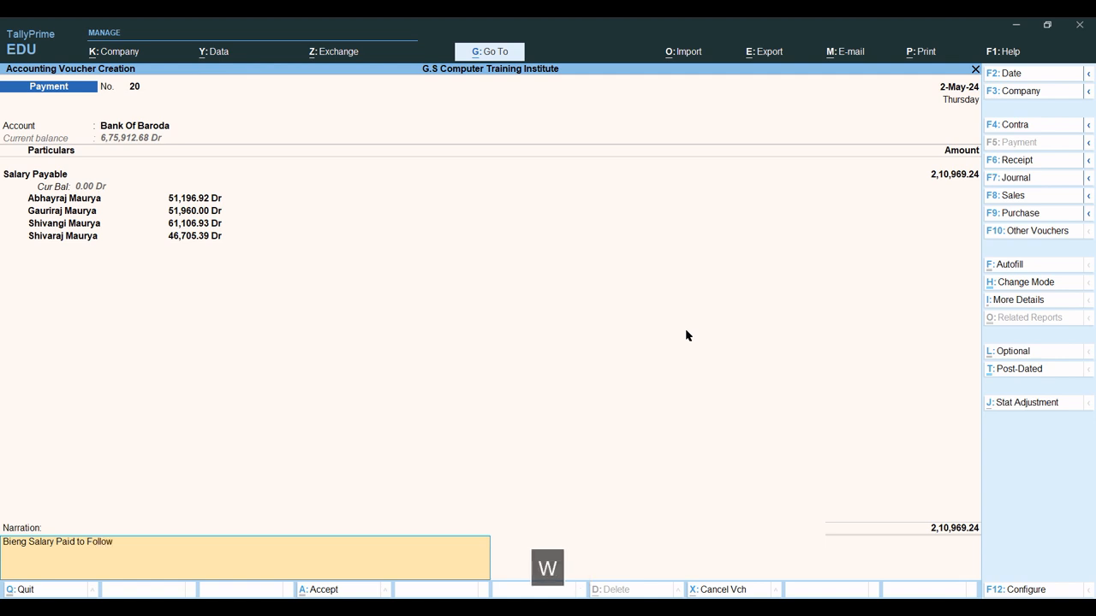
text(ing El)
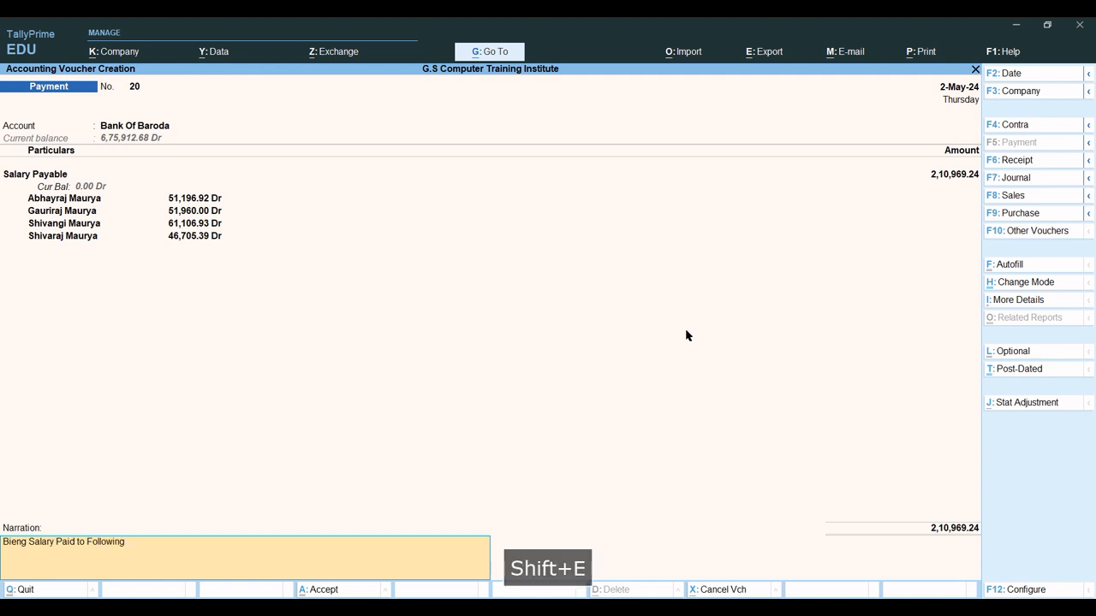
key(BackSpace)
text(mp)
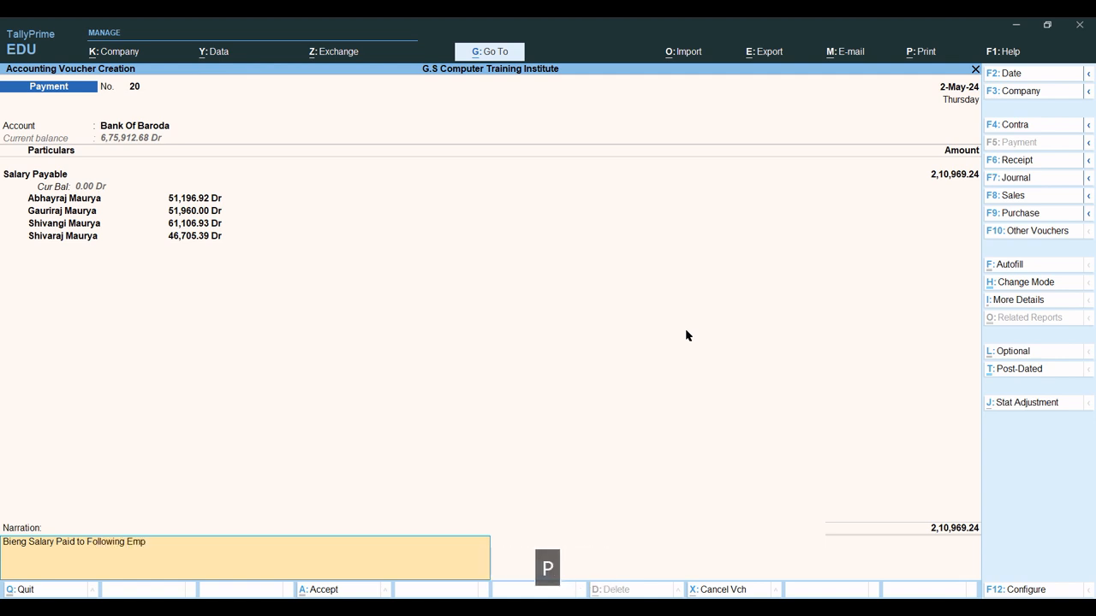
text(loyee fo)
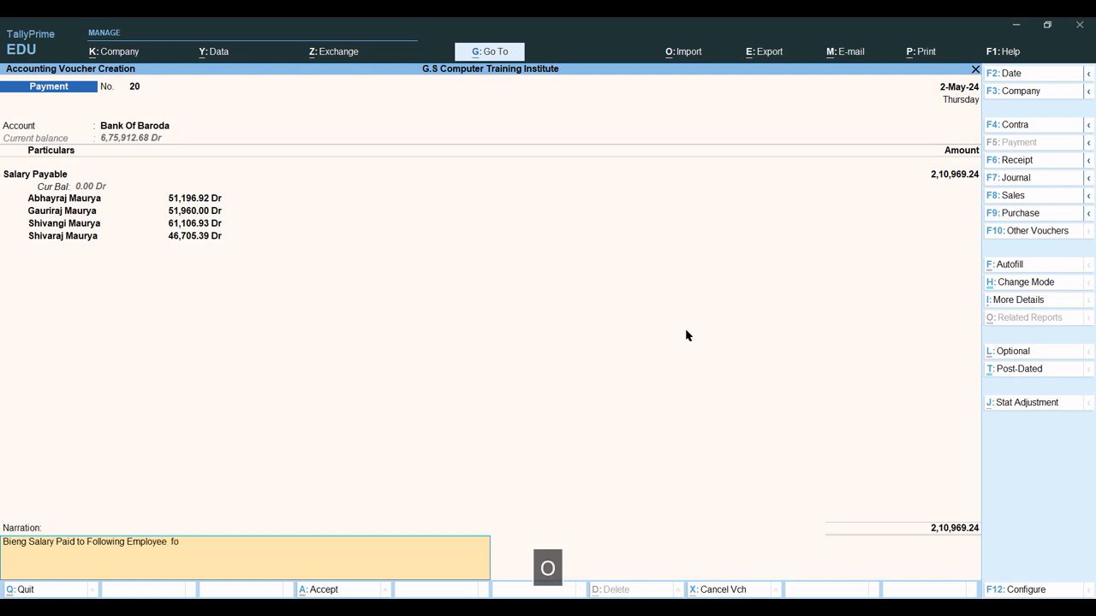
key(BackSpace)
text(for the month of )
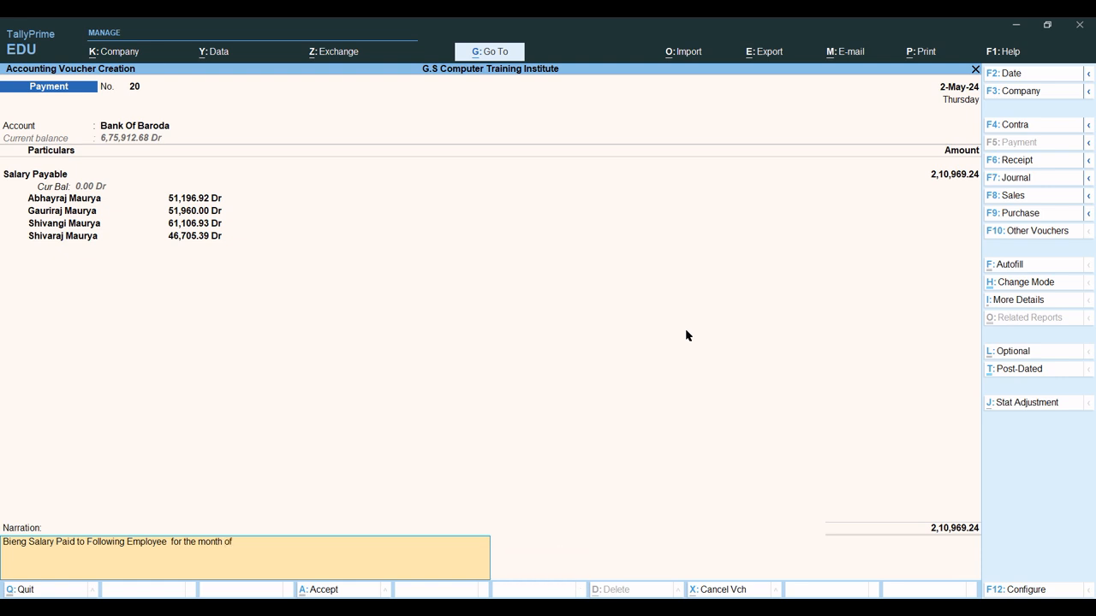
text(April)
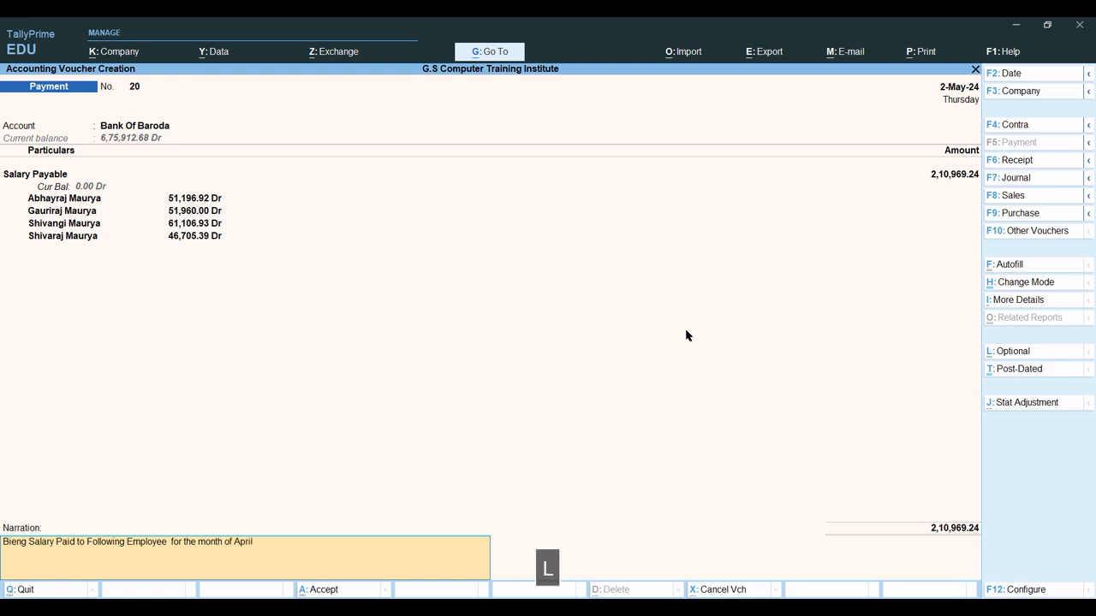
text(-2024)
Save payment voucher 20 and go back to the Gateway of Tally.
key(ctrl+a)
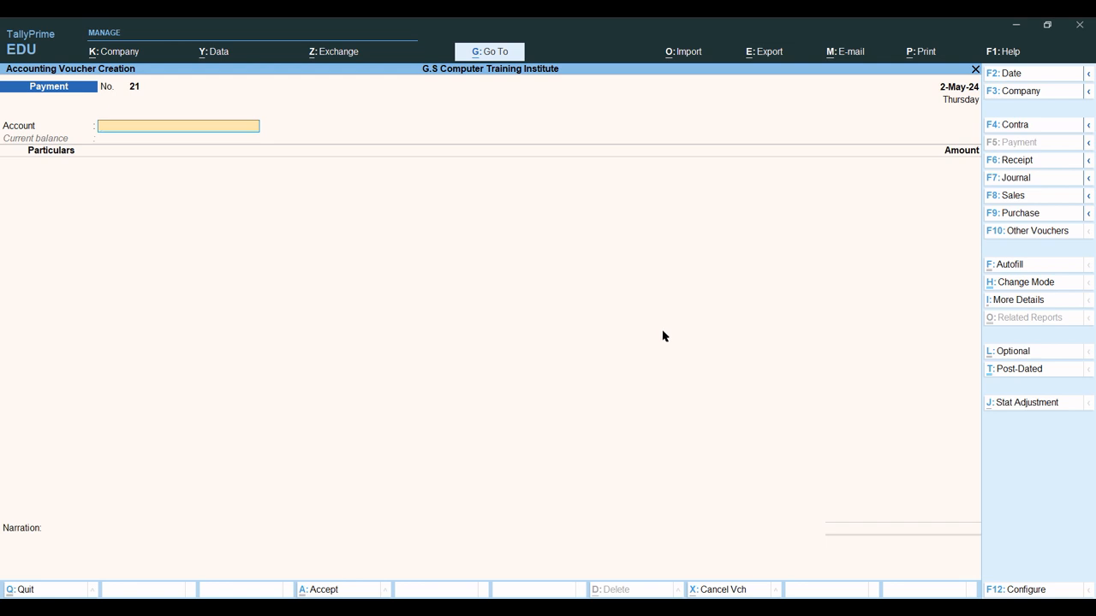
key(Escape)
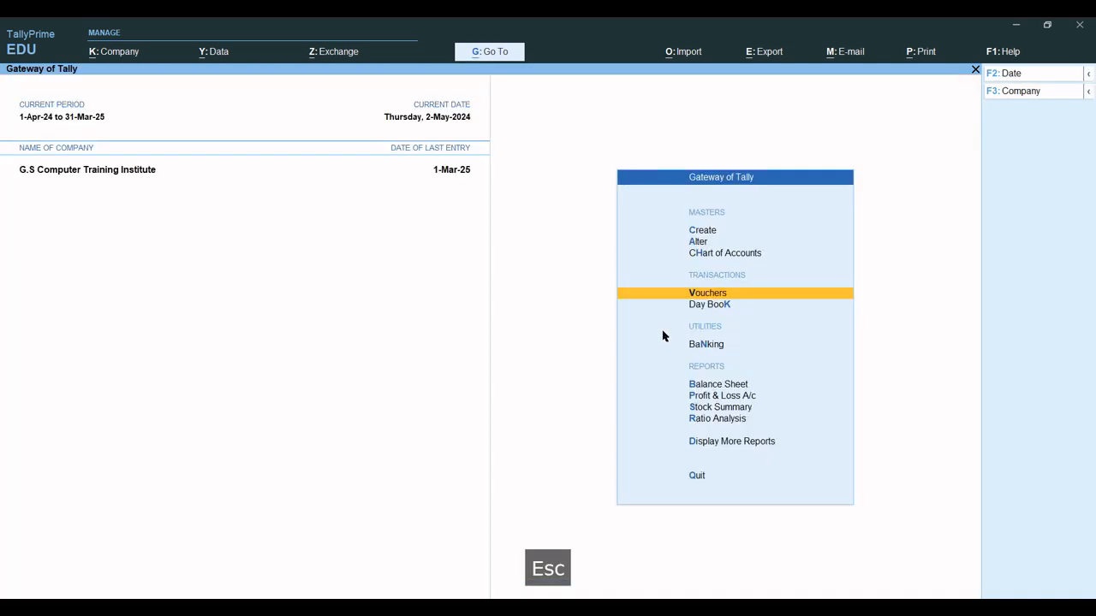
key(Escape)
key(Escape)
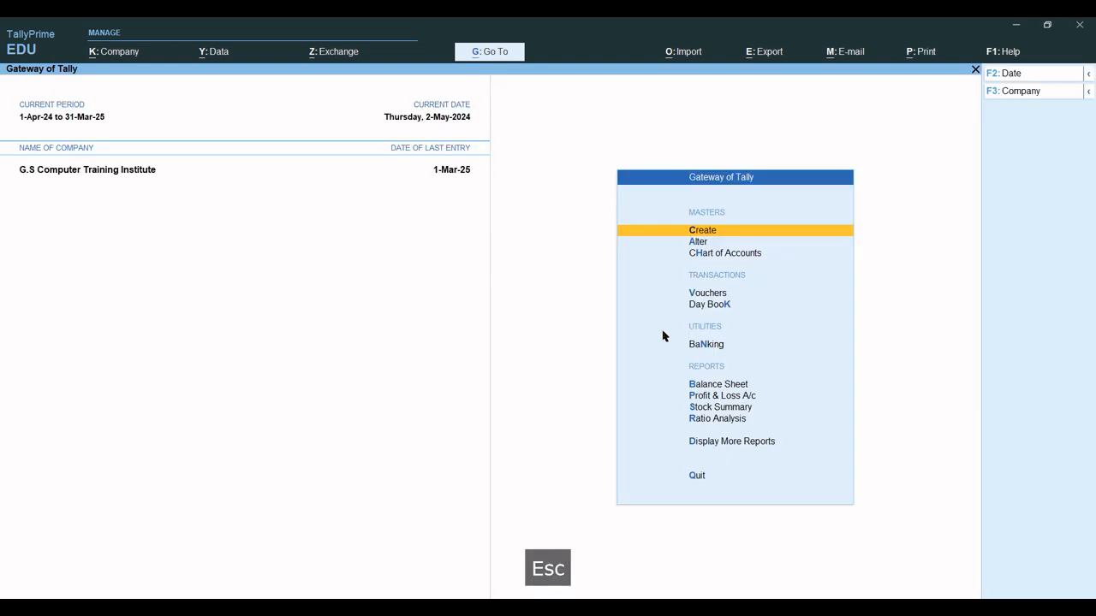
key(b)
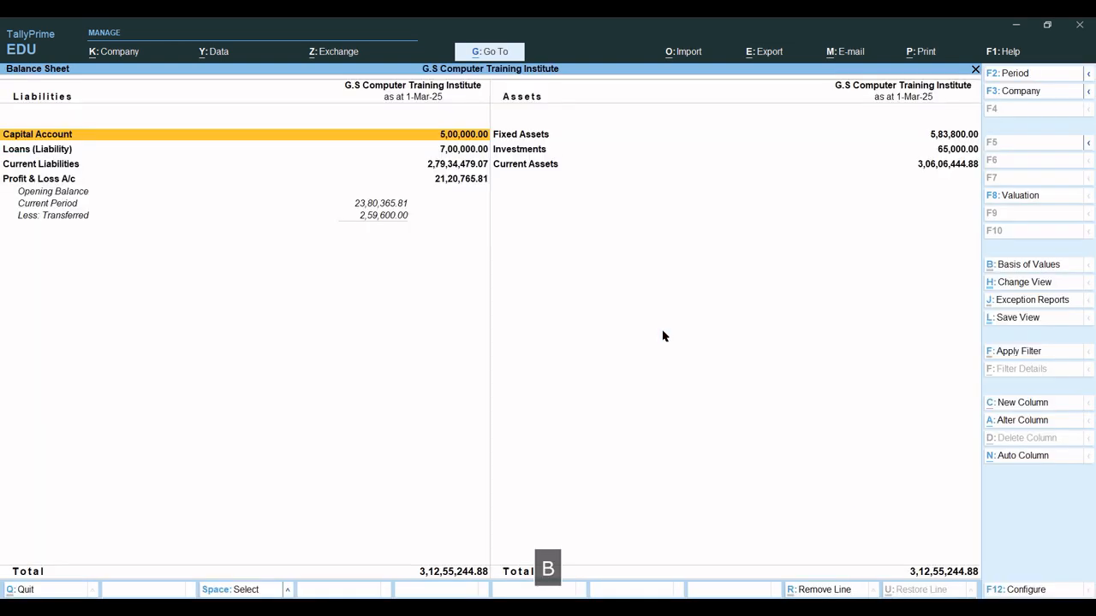
key(alt+F1)
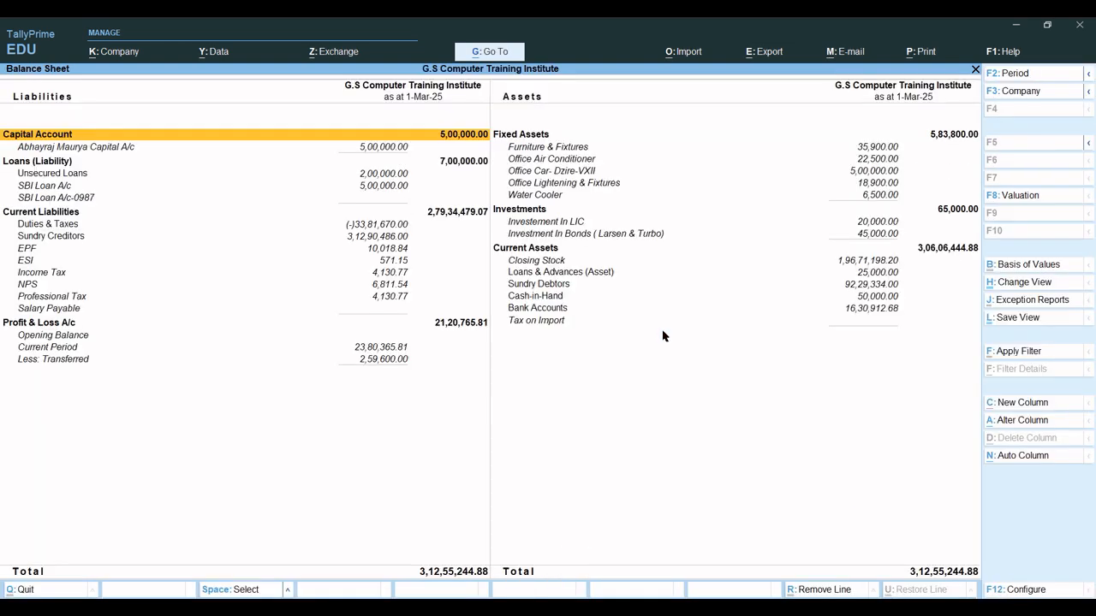
key(Down)
key(Down)
key(Down)
key(Down)
key(Down)
key(Down)
key(Down)
key(Down)
key(Down)
key(Down)
key(Down)
key(Down)
key(Down)
key(Down)
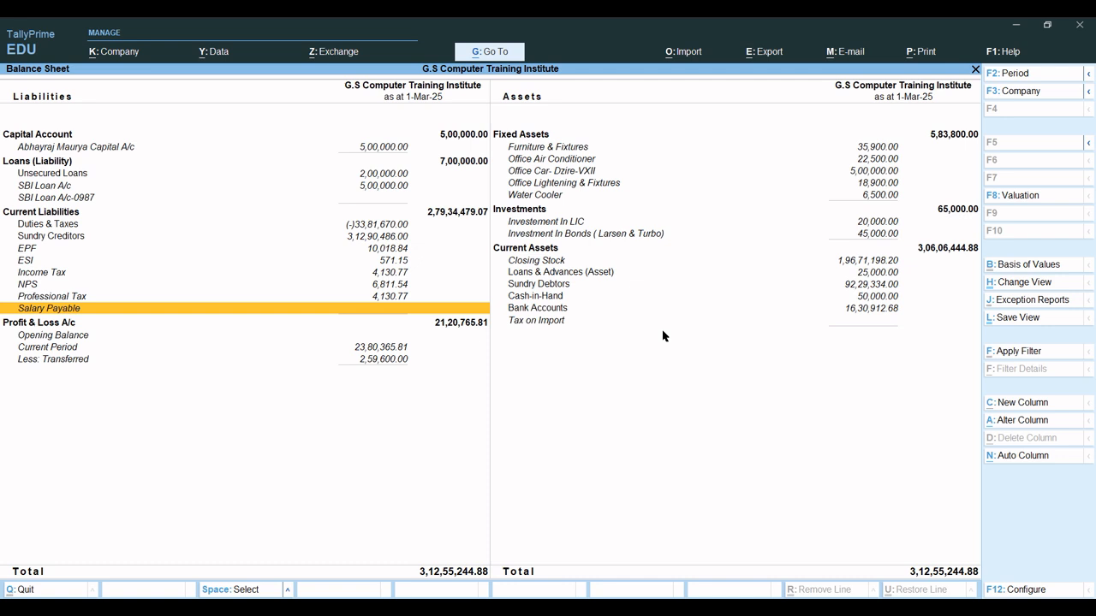
key(Up)
key(Up)
key(Up)
key(Up)
key(Up)
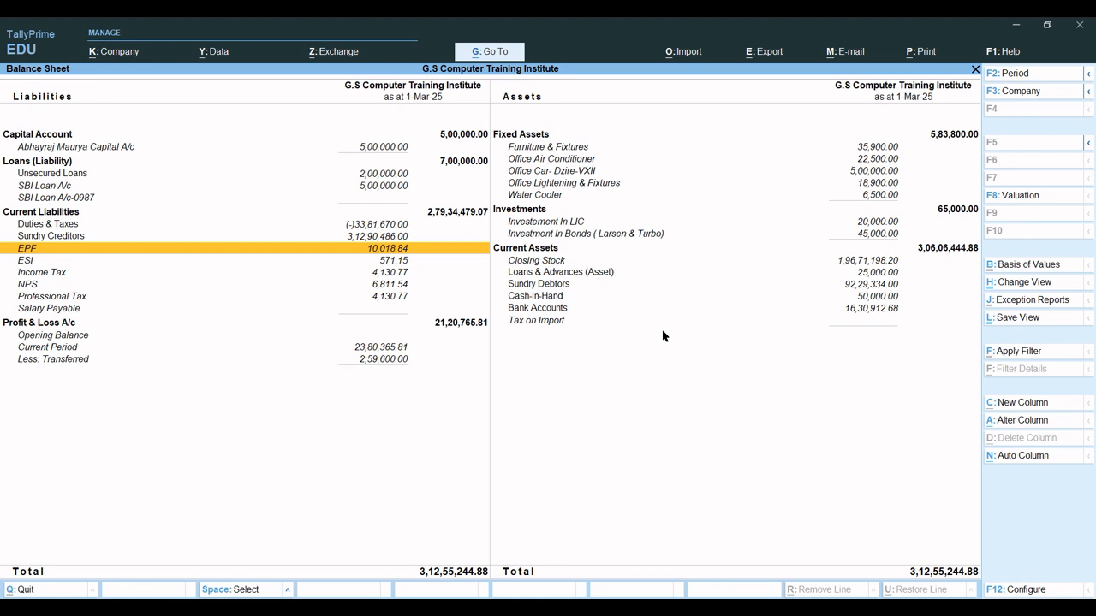
mouse_move(690, 609)
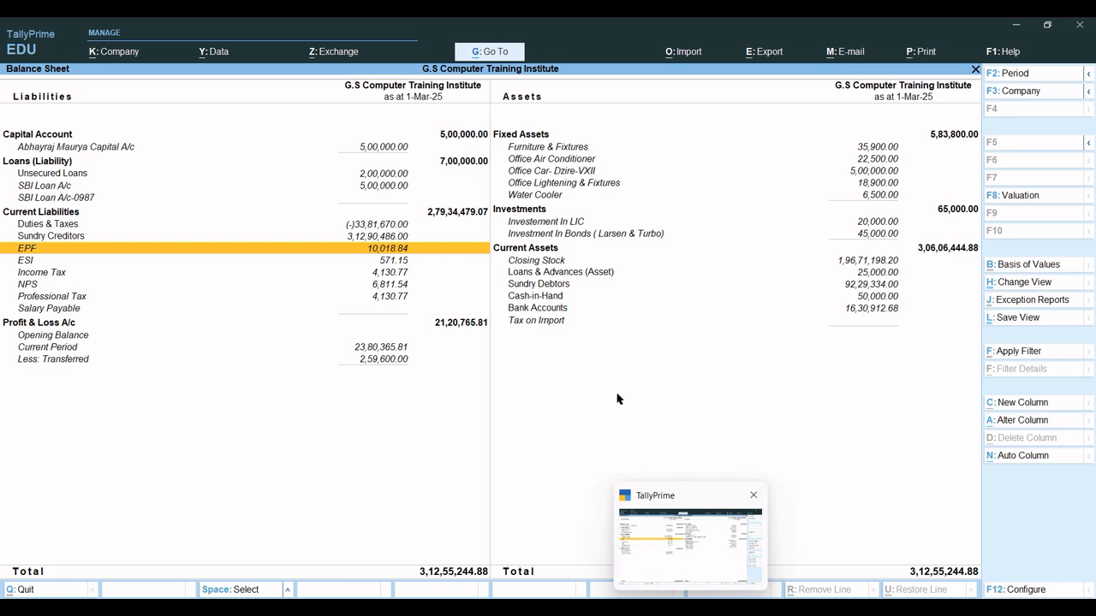
key(Escape)
Start a new Payment voucher with Bank Of India as the paying account.
key(Escape)
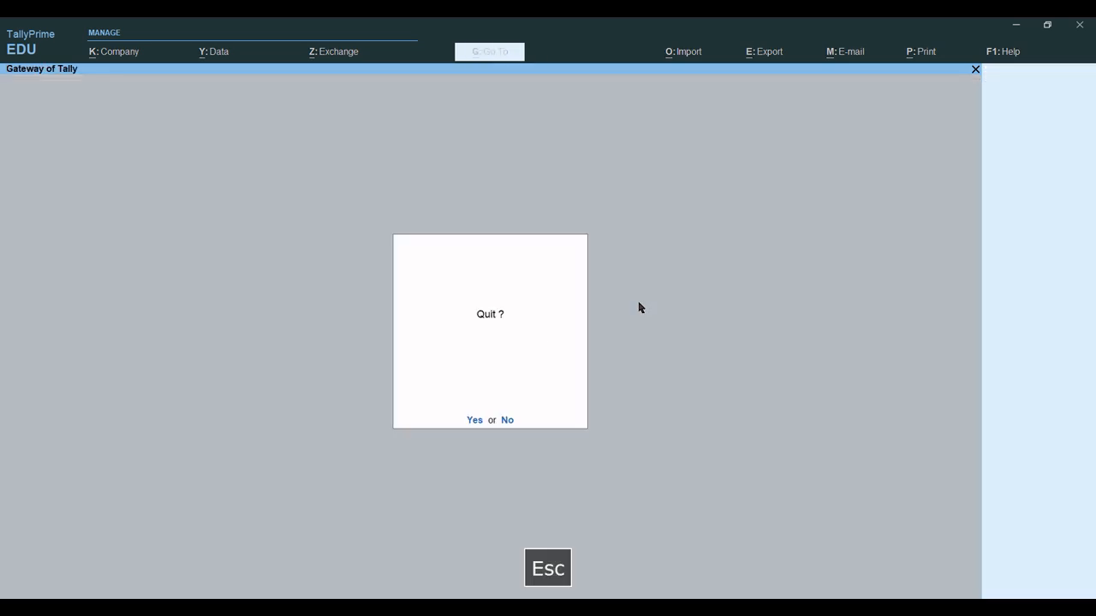
key(Escape)
key(Escape)
key(Escape)
key(v)
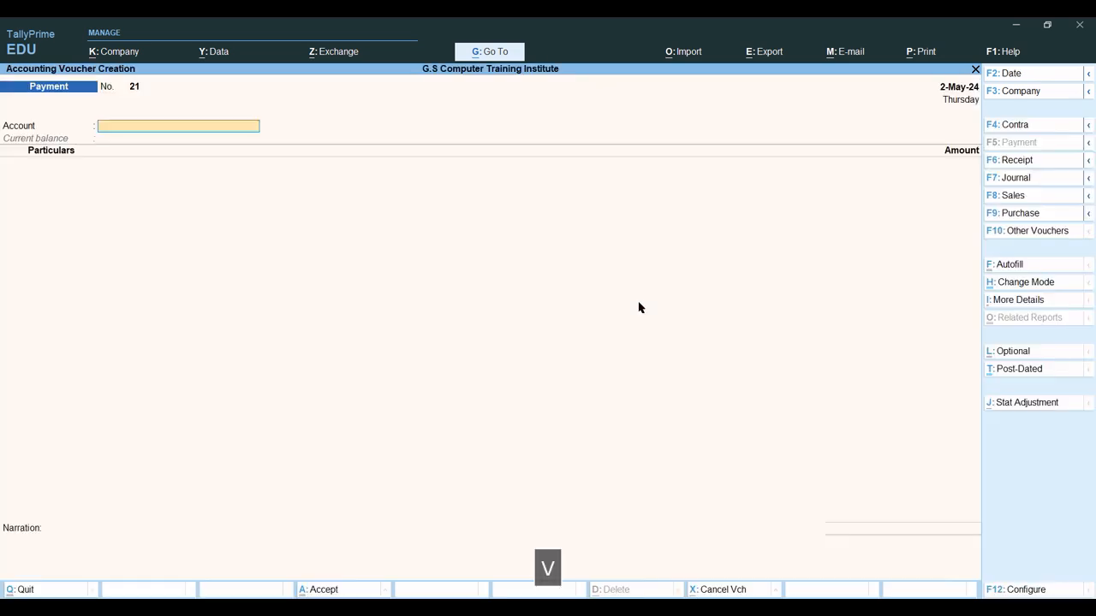
key(F5)
key(ctrl+s)
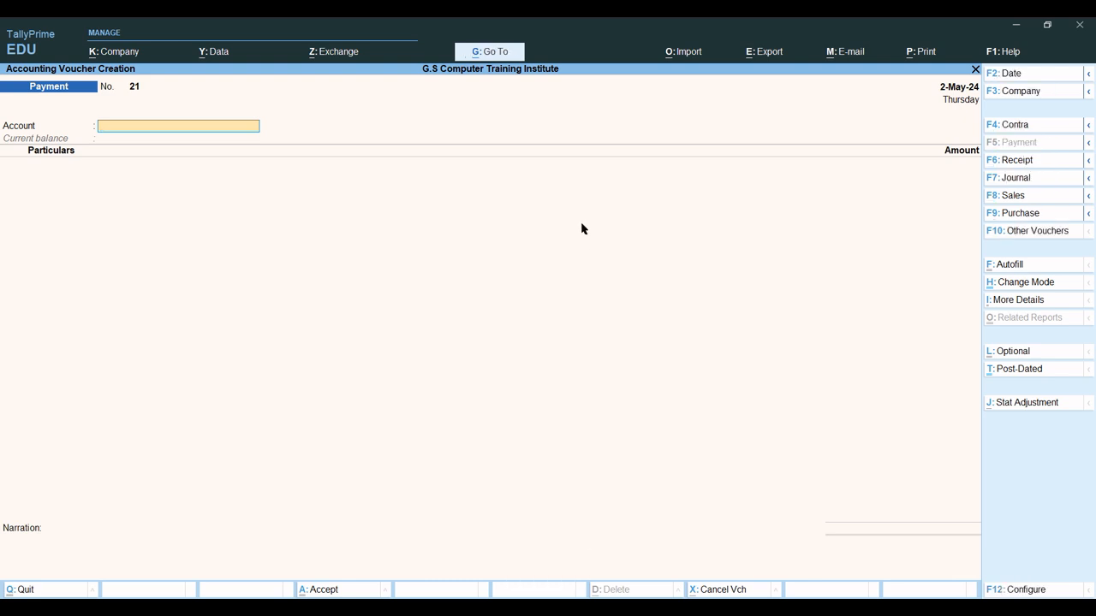
text(B)
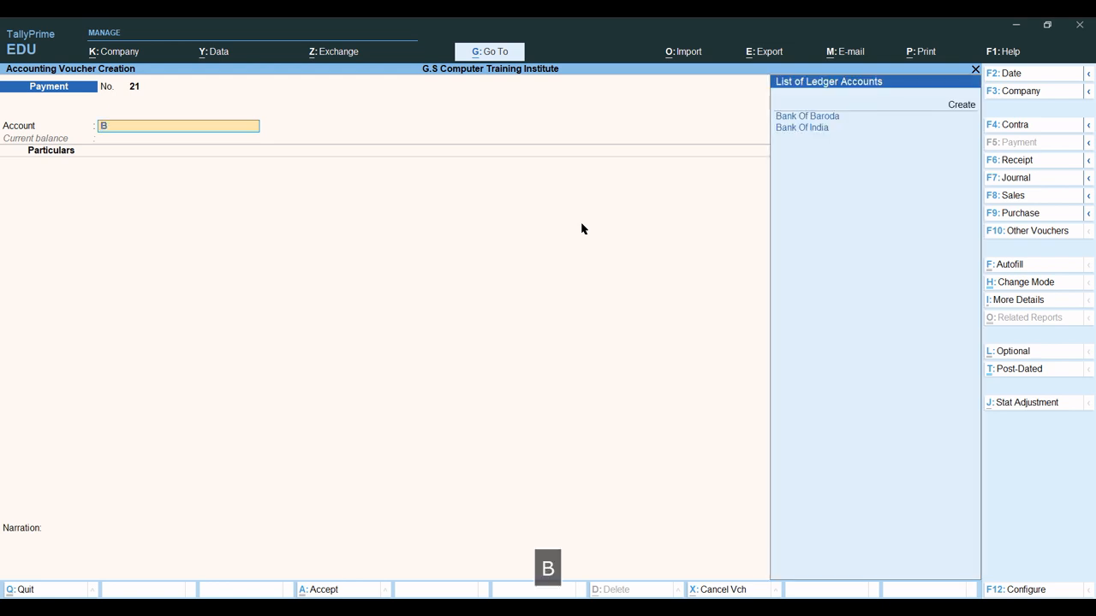
key(Down)
key(Return)
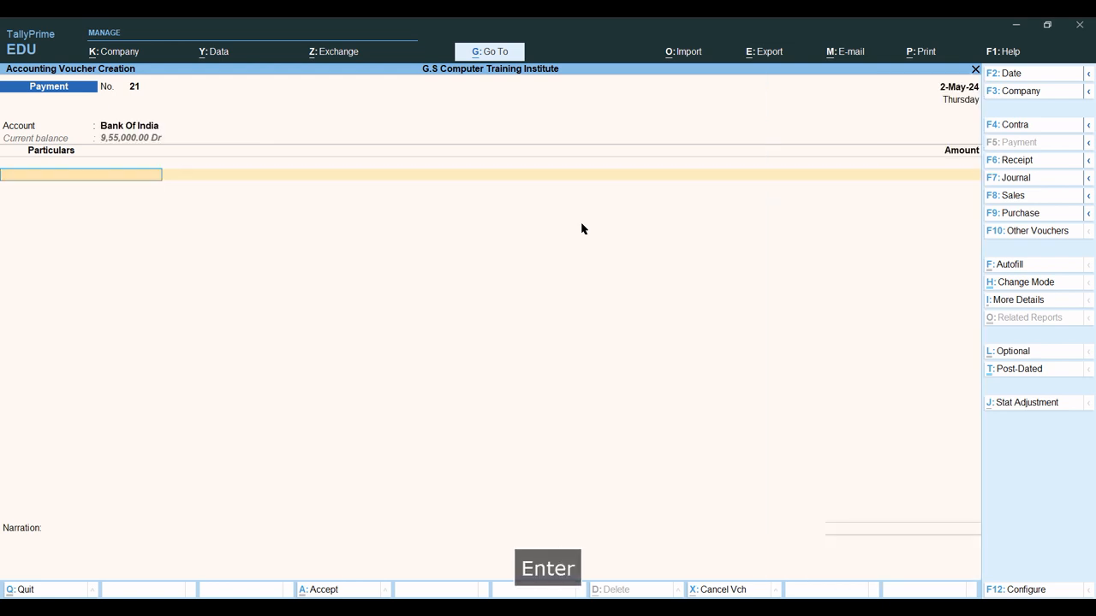
Debit the EPF ledger with 10,018.84 to bring up employee allocations.
text(E)
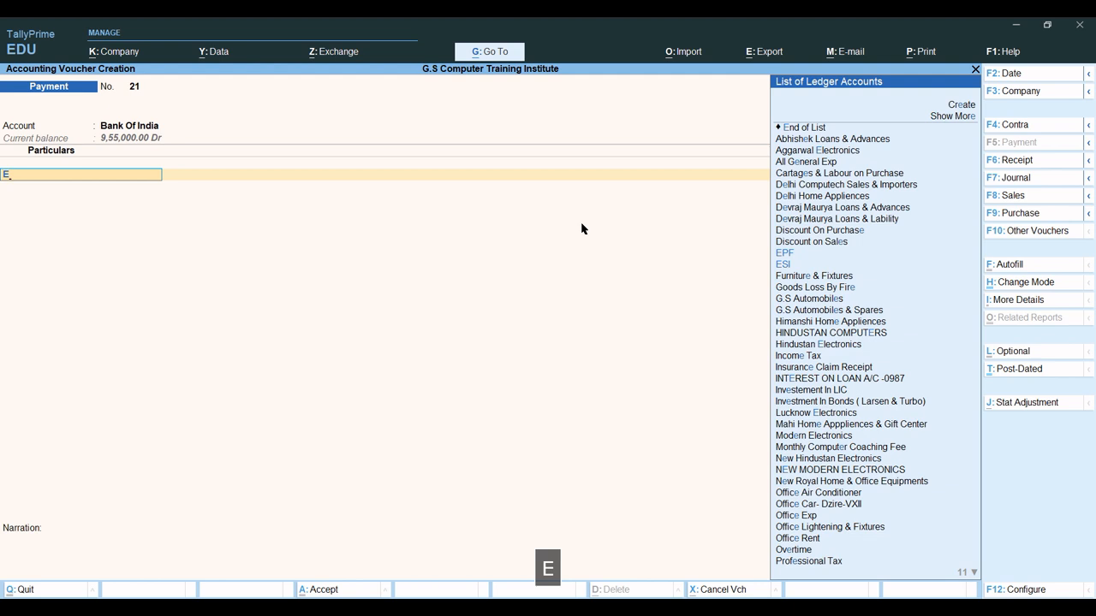
text(si)
key(Return)
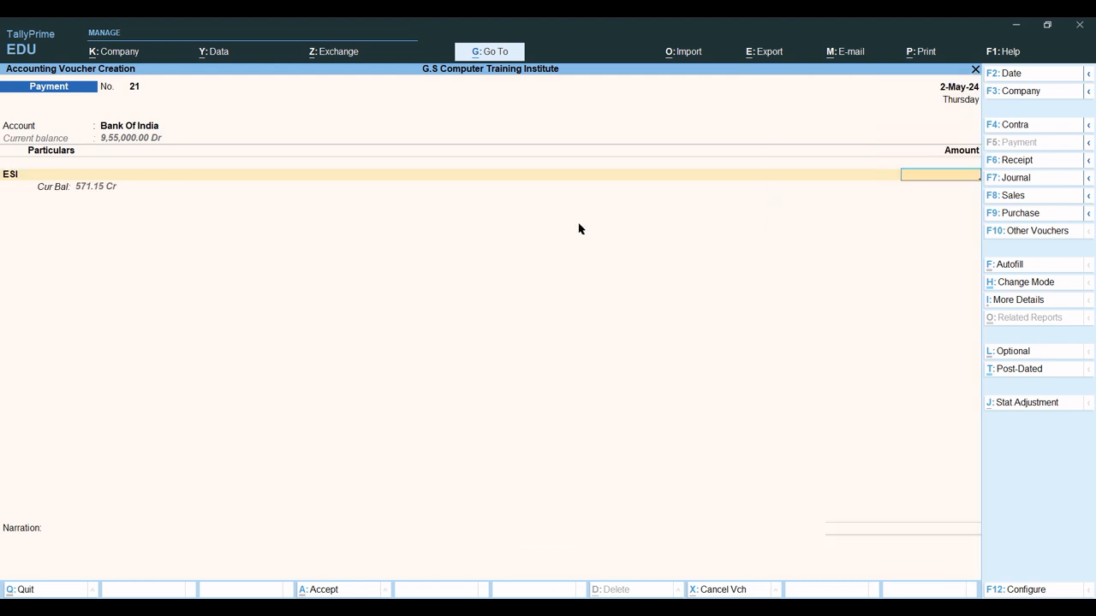
key(BackSpace)
key(BackSpace)
key(BackSpace)
text(pf)
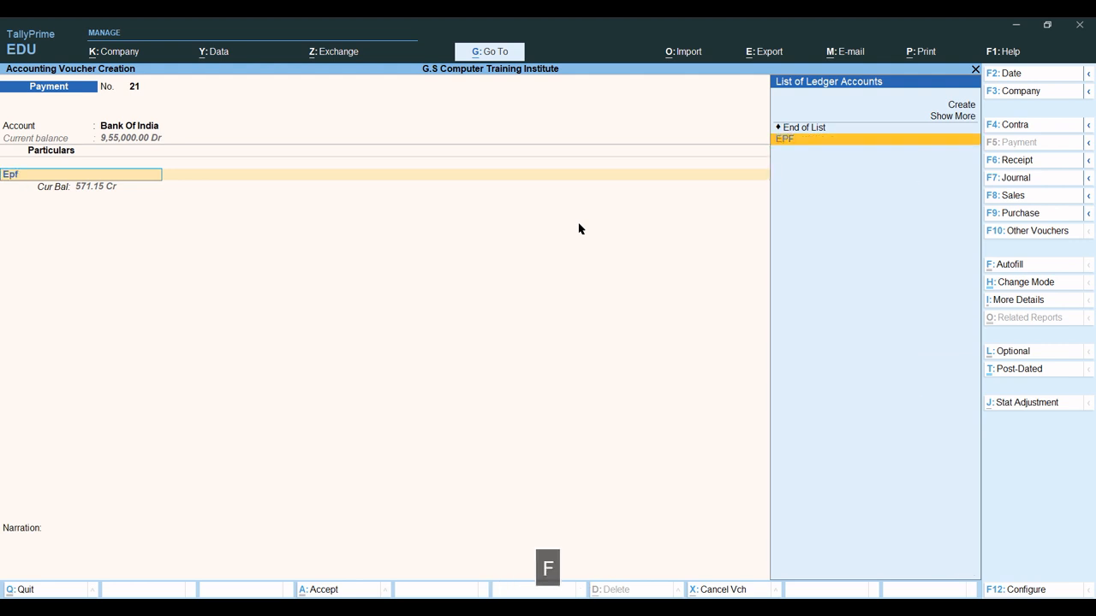
key(Return)
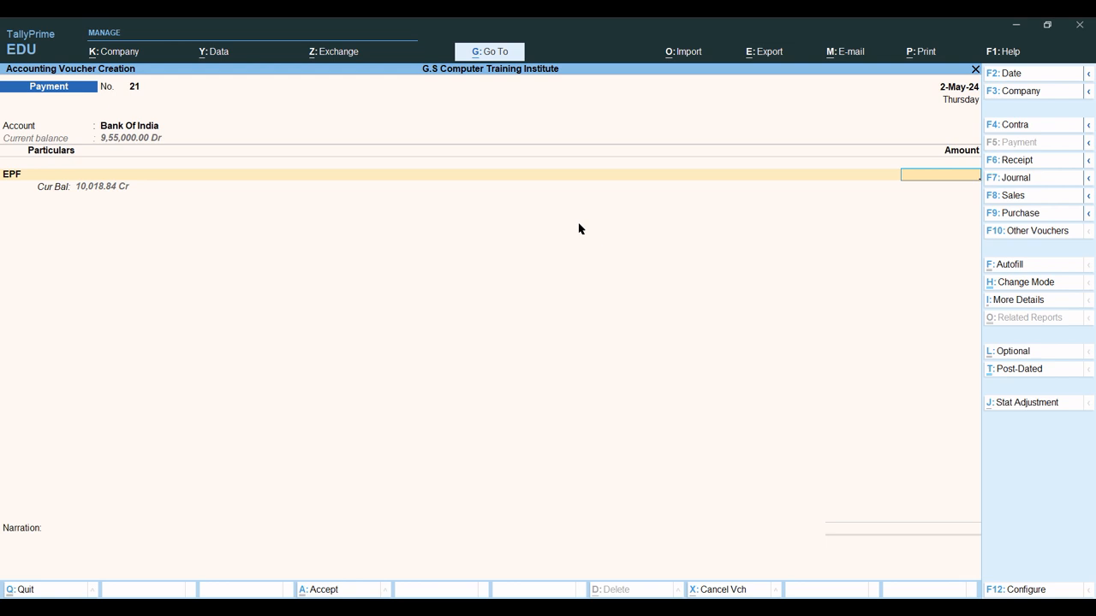
text(10,018.)
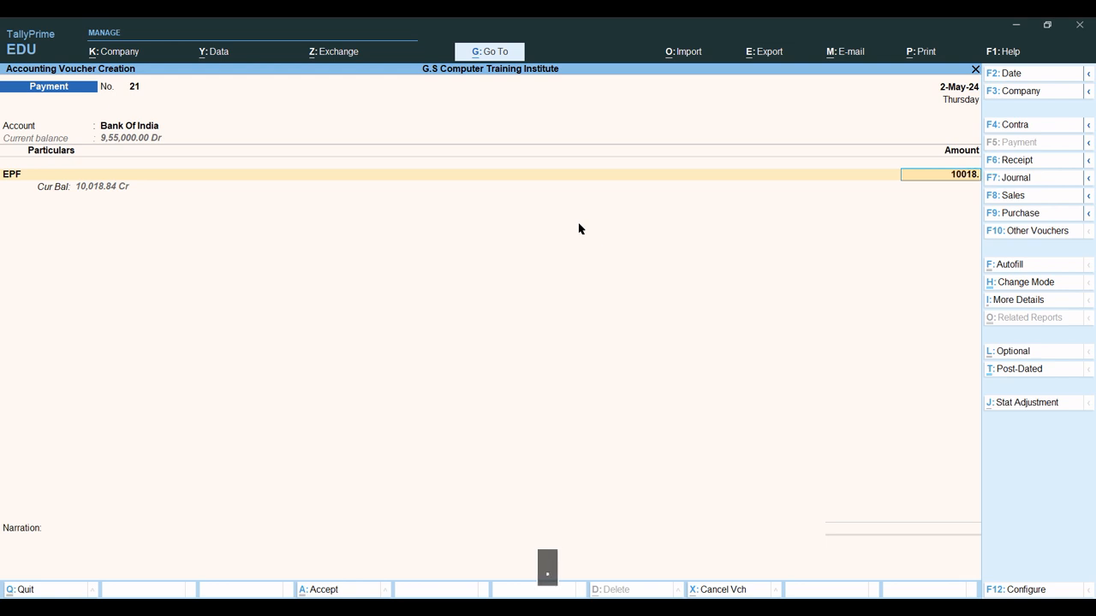
text(84)
key(Return)
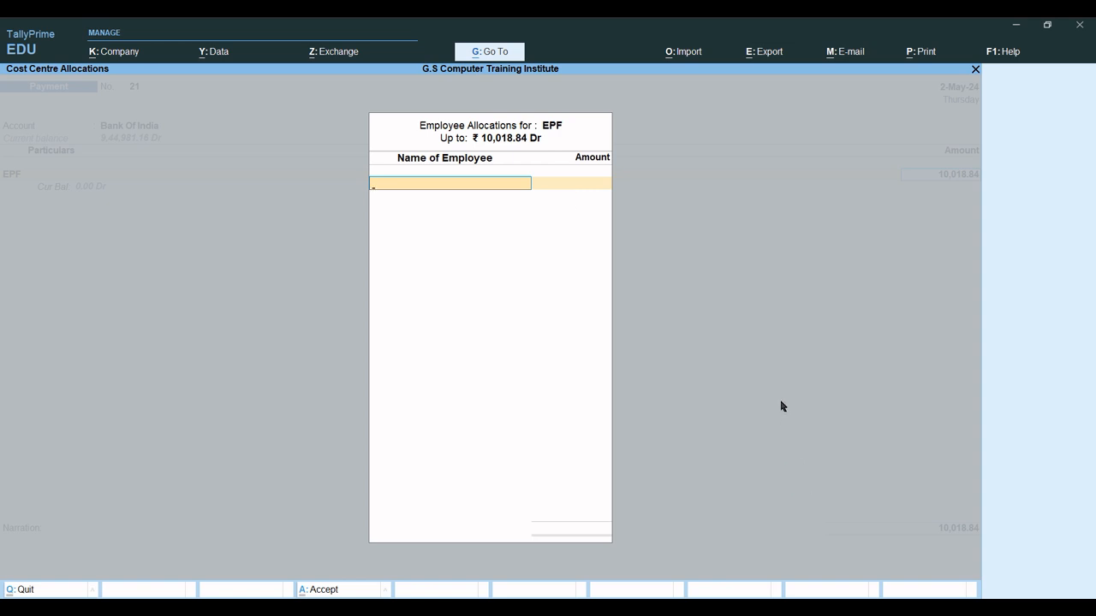
Check the payroll PDF and allocate 2,438.55 of EPF to the first employee.
click(720, 566)
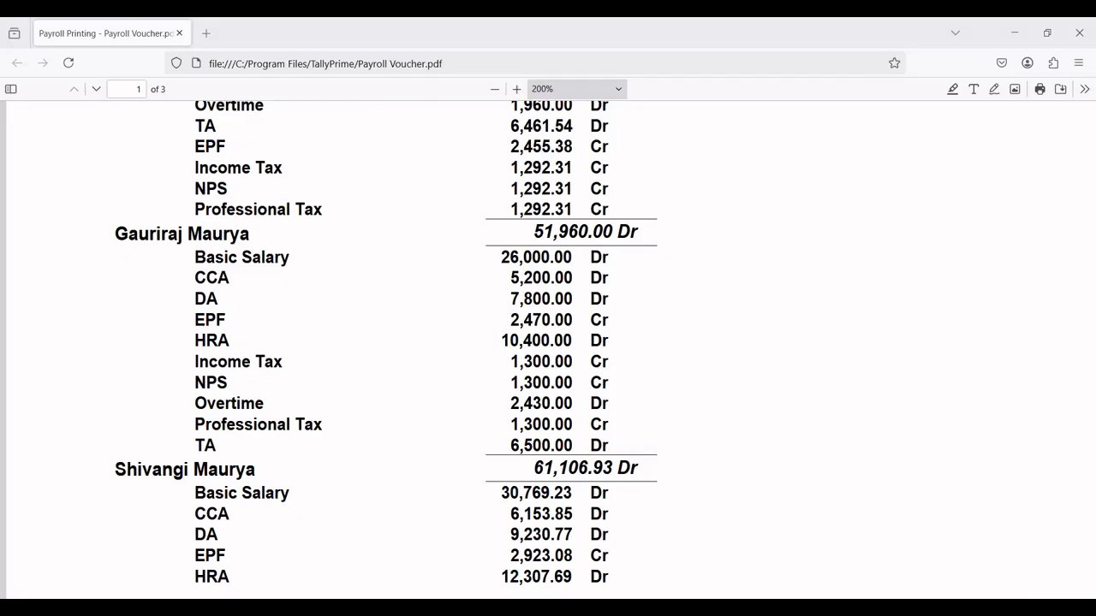
scroll(614, 550, up, 5)
scroll(248, 450, down, 2)
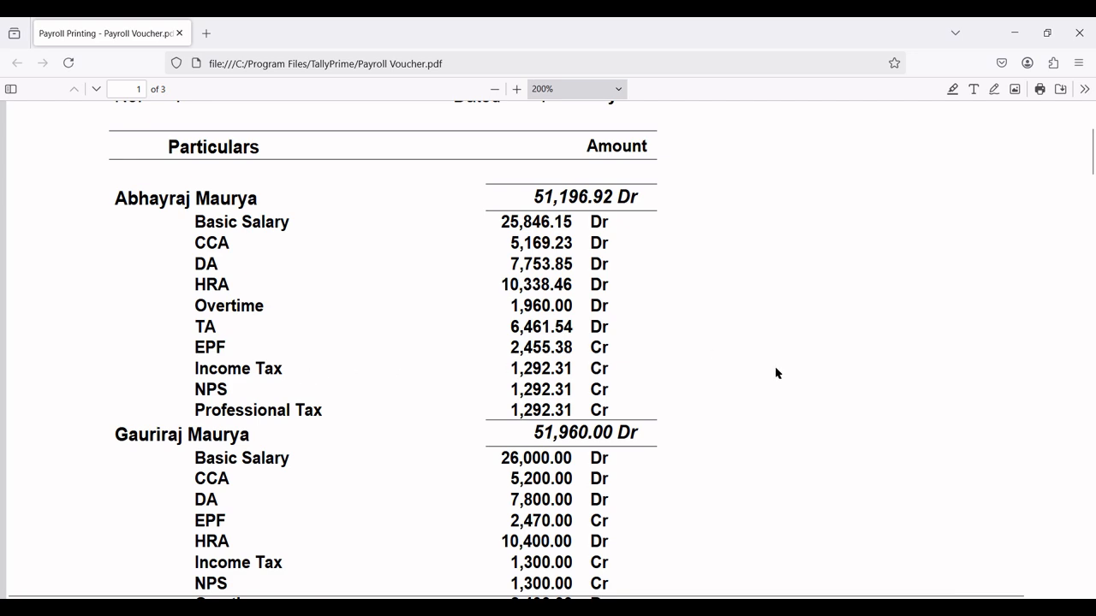
click(715, 607)
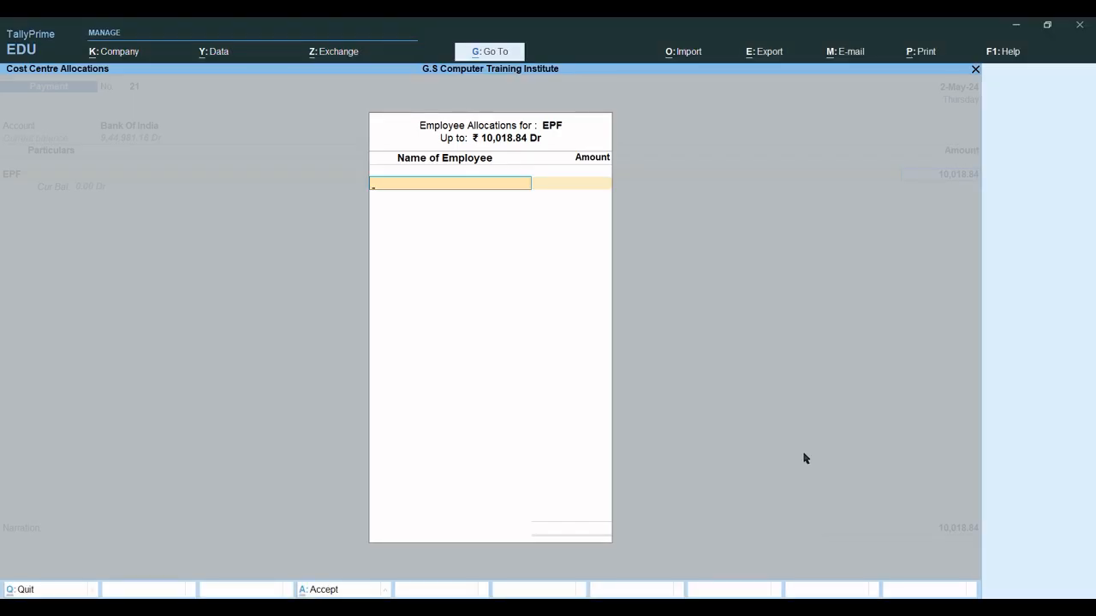
text(Abhay)
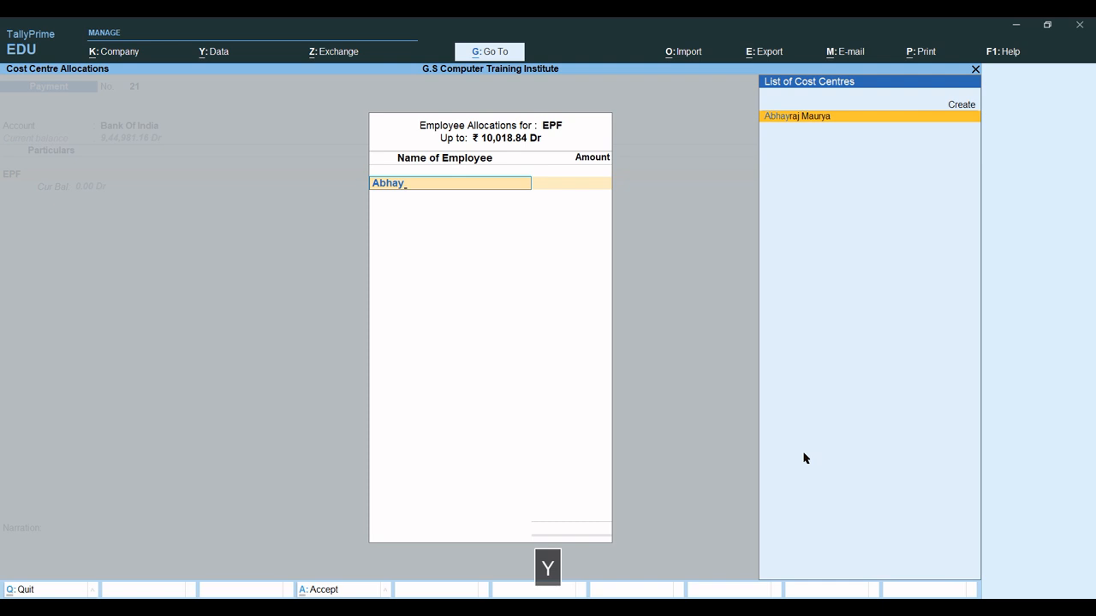
key(Tab)
text(2)
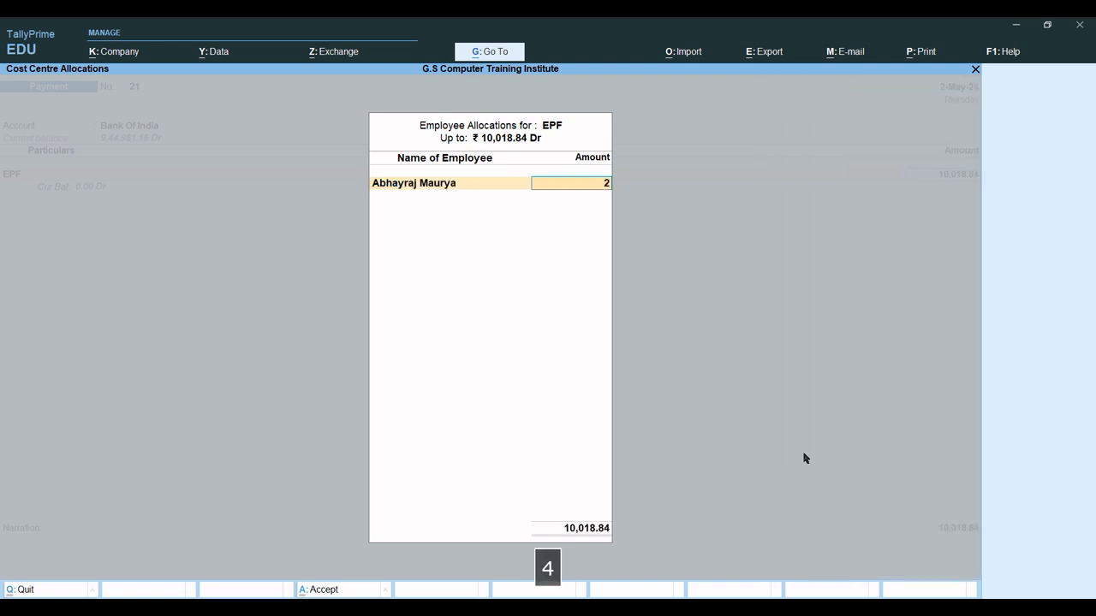
text(,4)
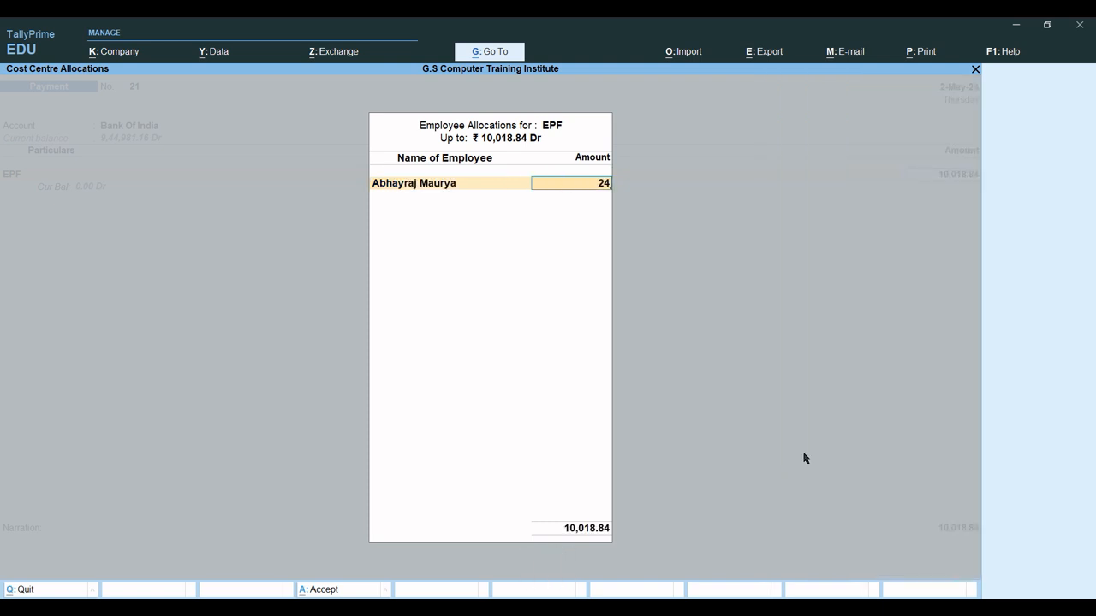
text(38.55)
key(Return)
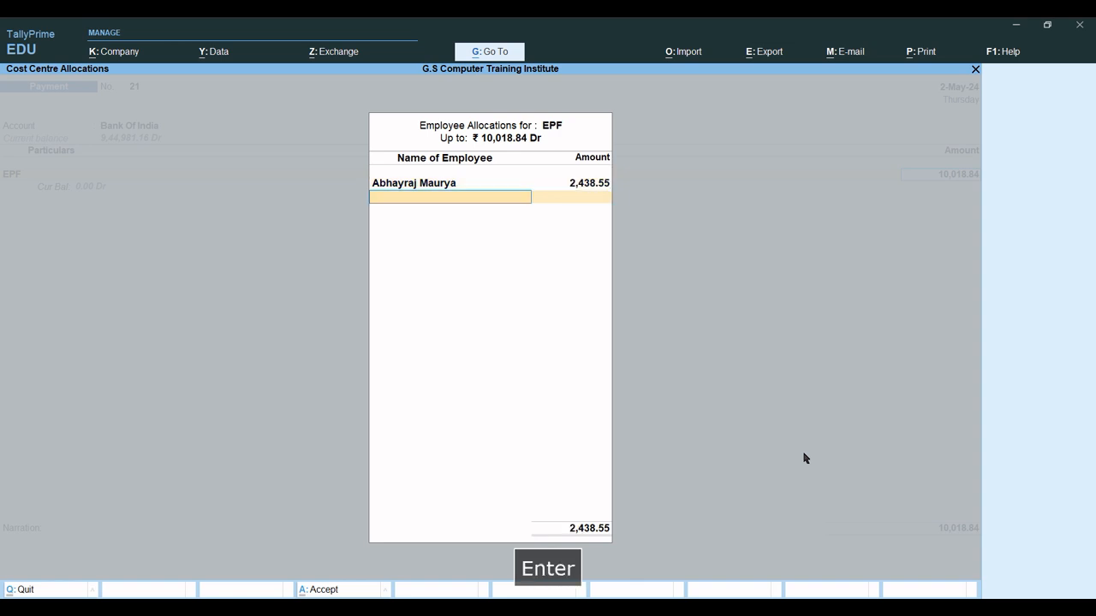
Check the PDF again and allocate 2,470.00 of EPF to the second employee.
click(722, 608)
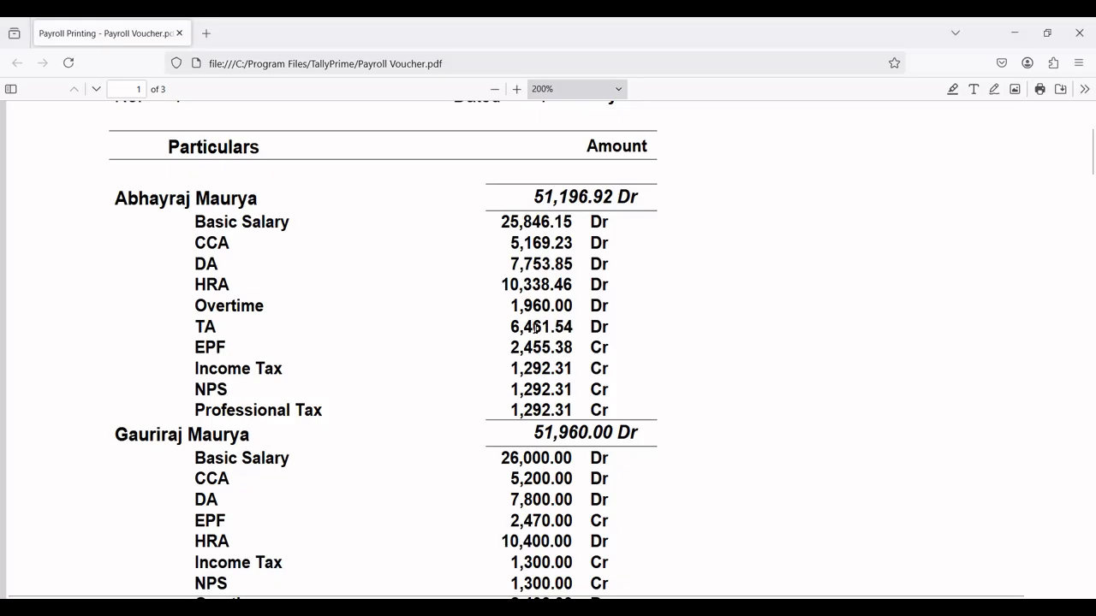
scroll(477, 328, down, 3)
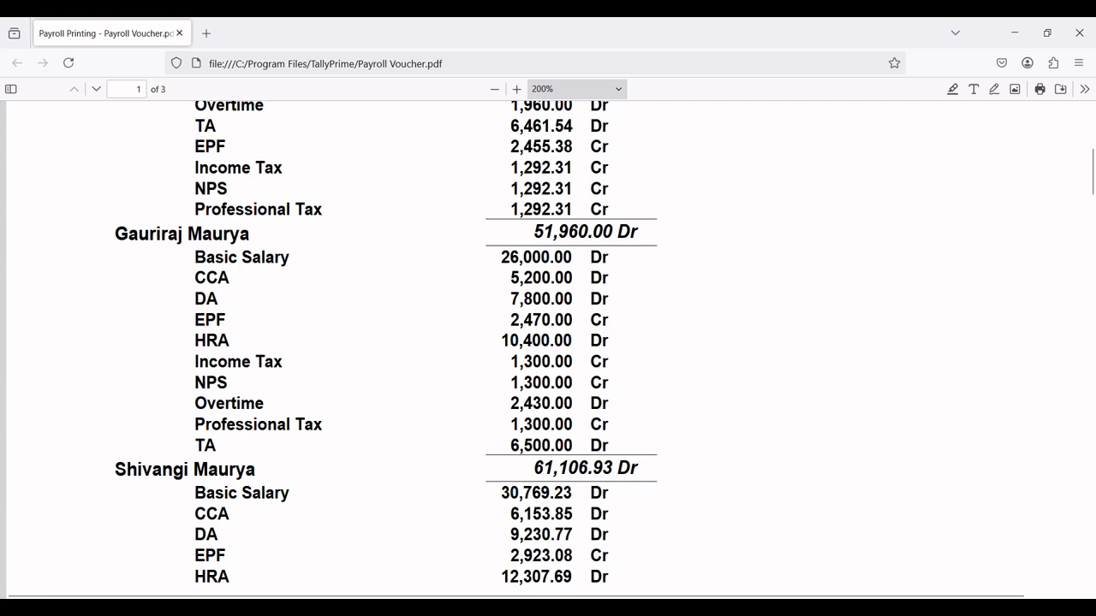
click(722, 609)
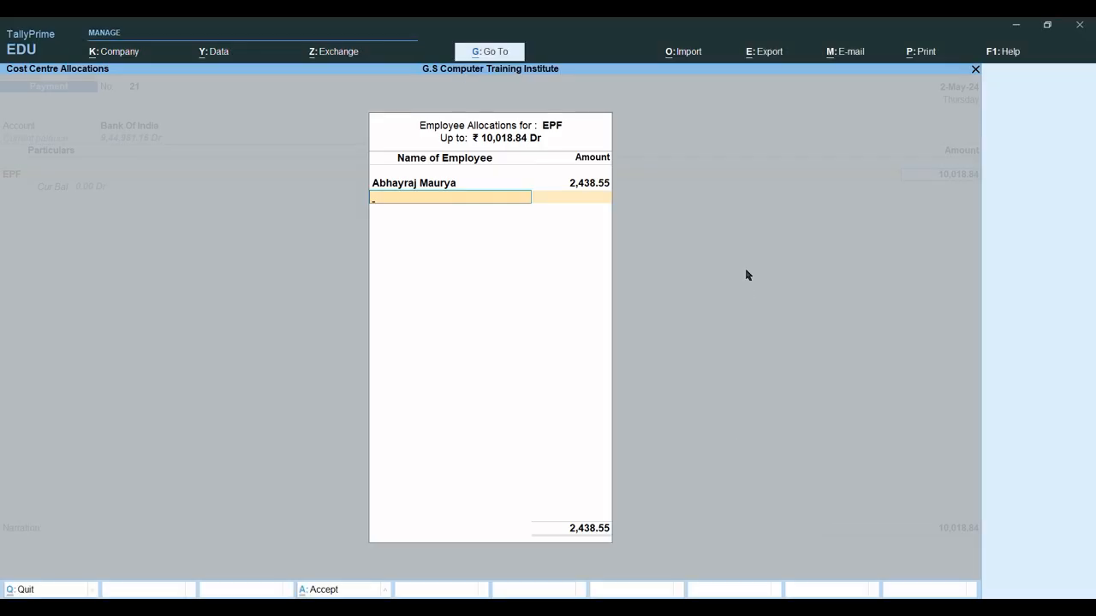
text(Gauri)
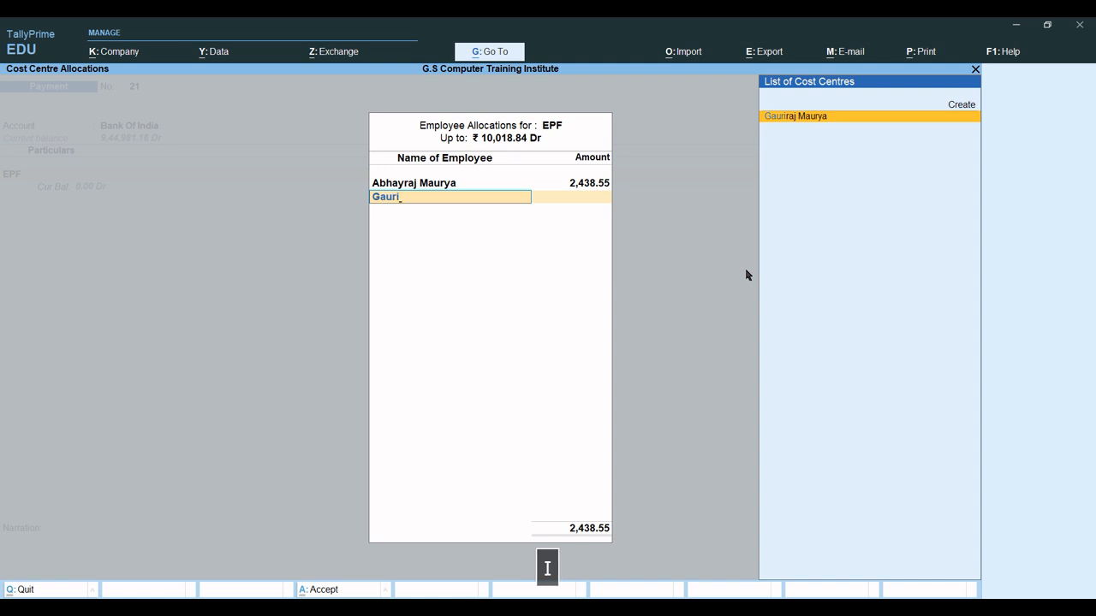
key(Return)
text(2470)
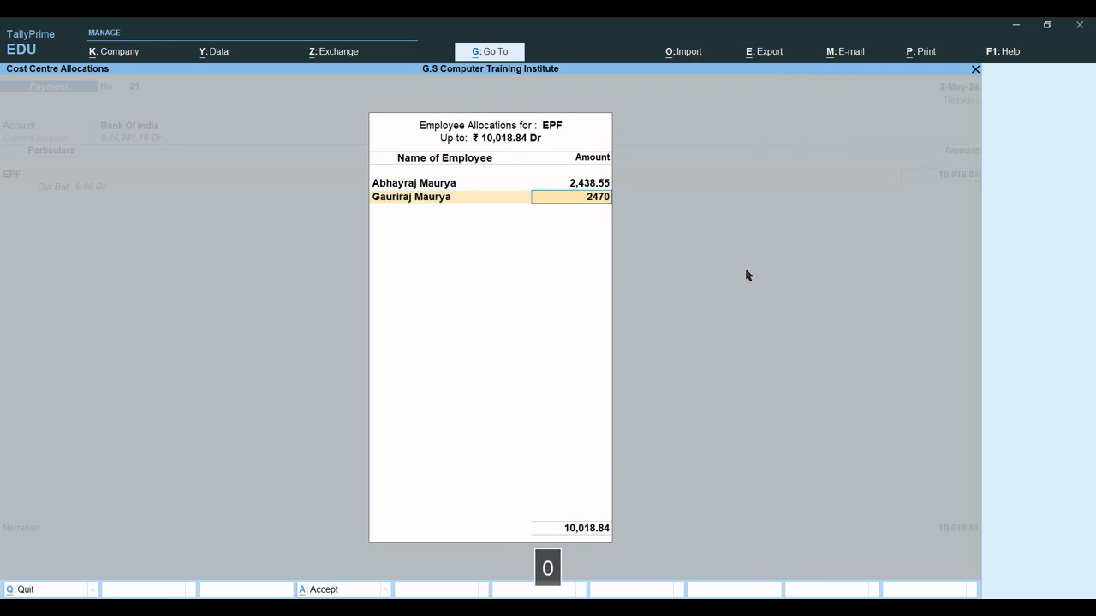
key(Return)
Check the PDF and allocate 2,923.08 of EPF to the third employee.
mouse_move(690, 610)
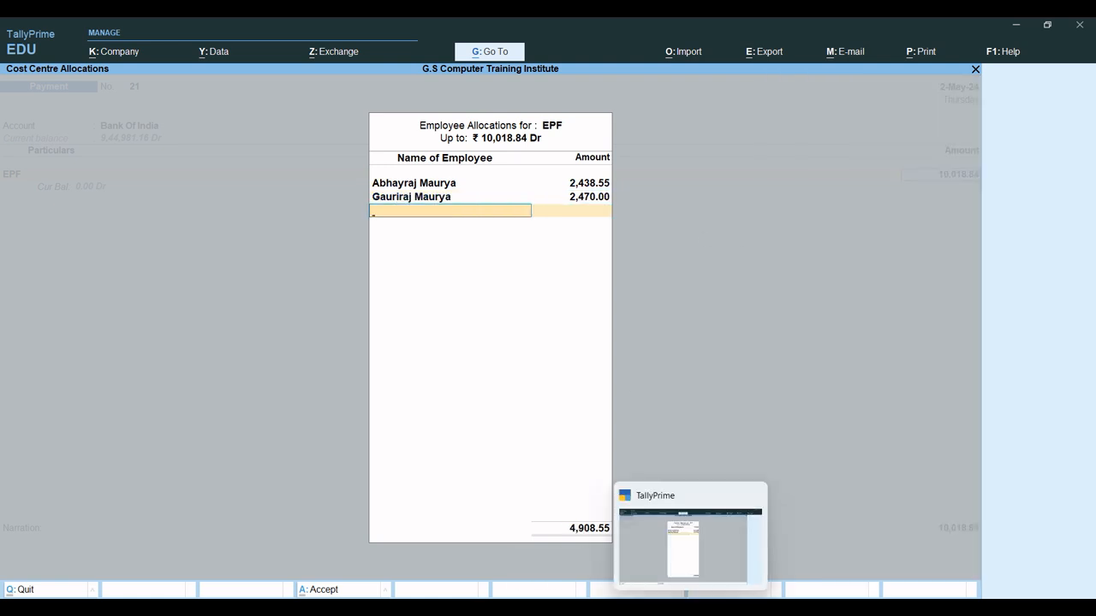
click(707, 573)
scroll(514, 495, down, 3)
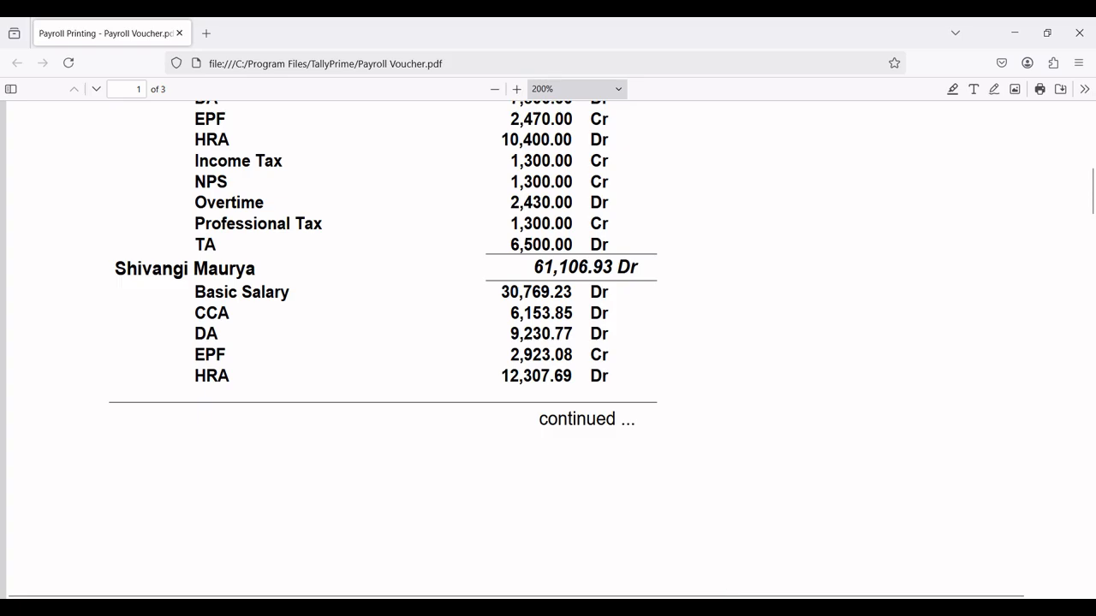
click(754, 609)
text(Shiva)
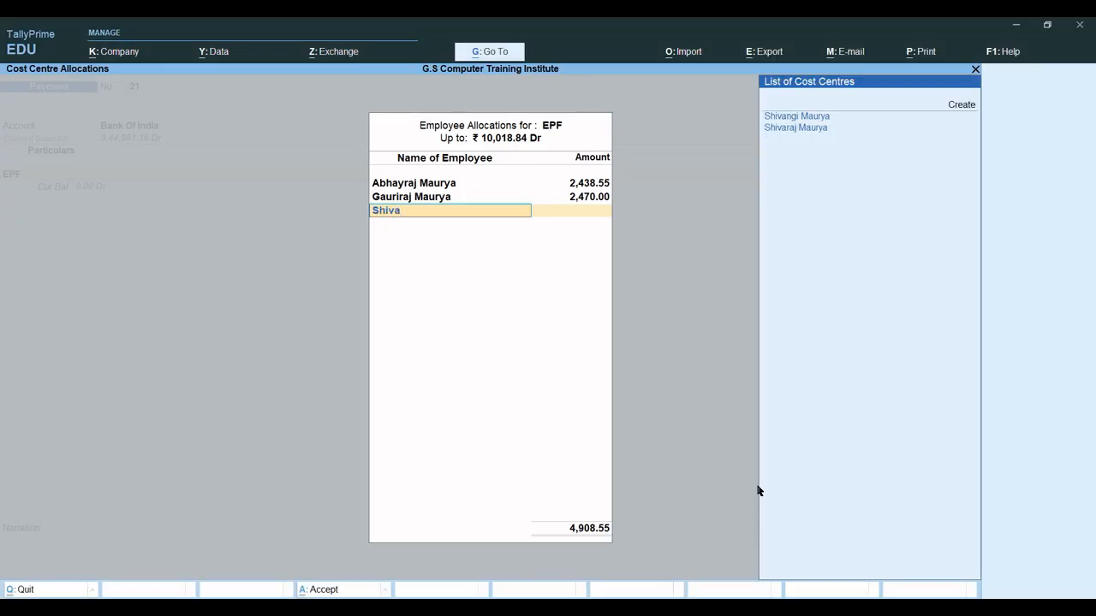
key(Down)
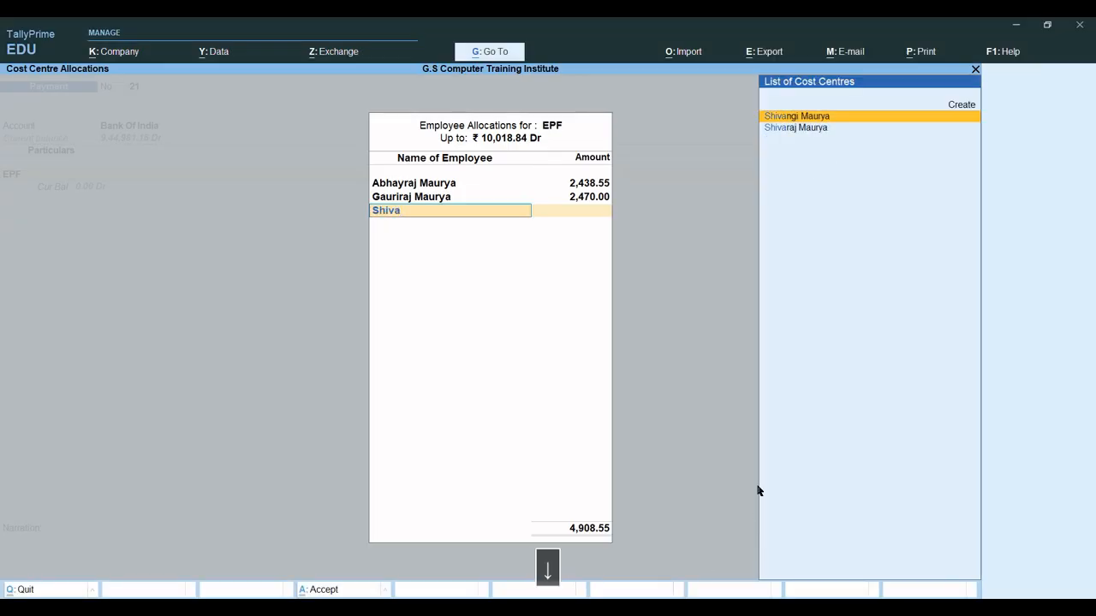
key(Return)
text(29)
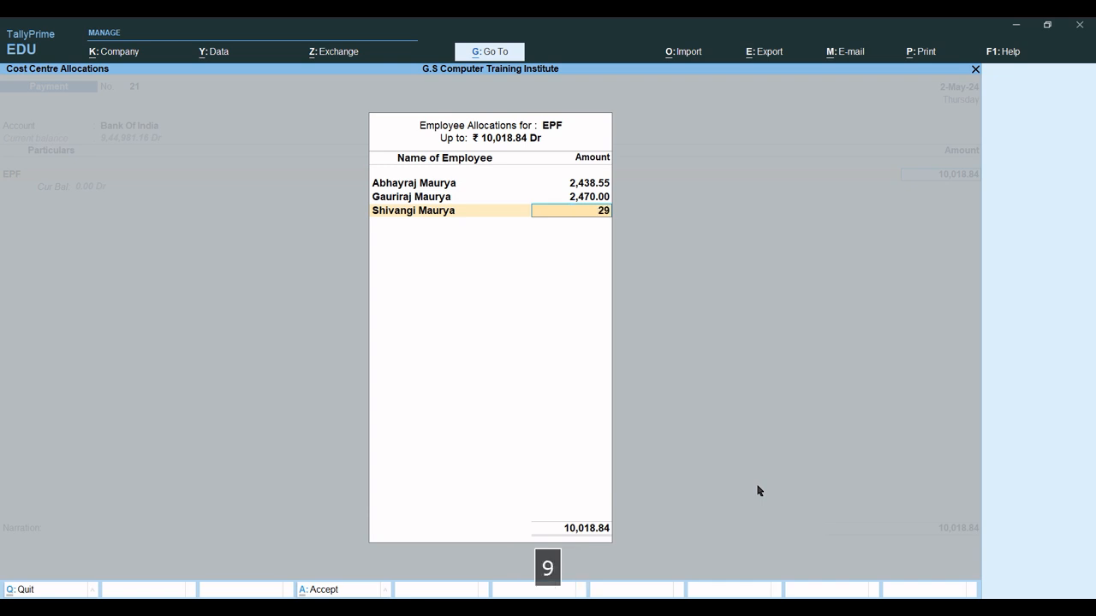
text(23.08)
key(Return)
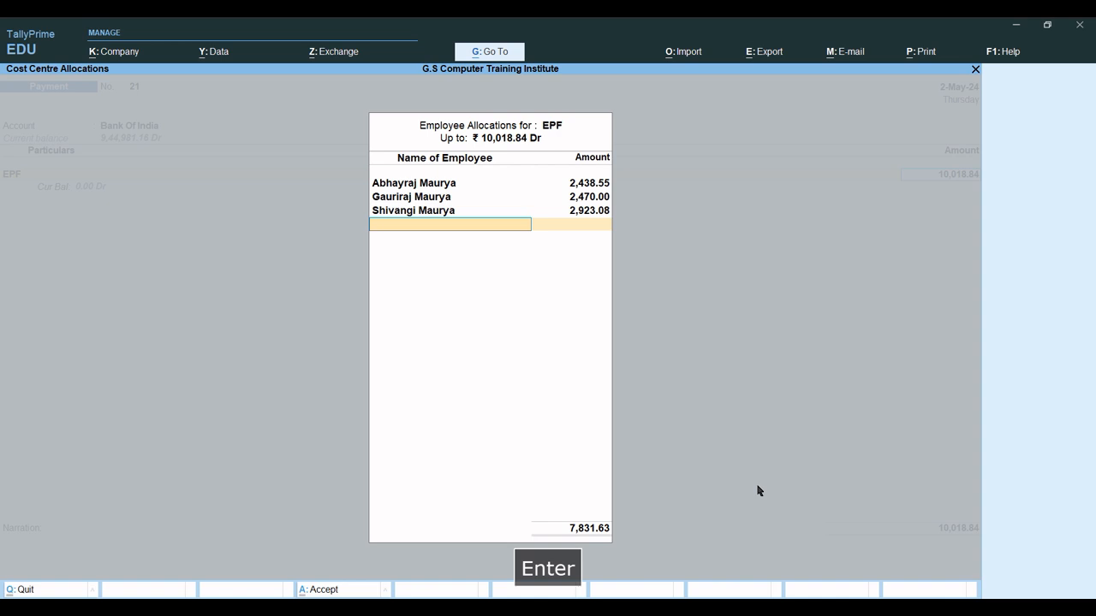
Assign the remaining 2,187.21 to the fourth employee and save Payment voucher 21.
text(Shiv)
key(Down)
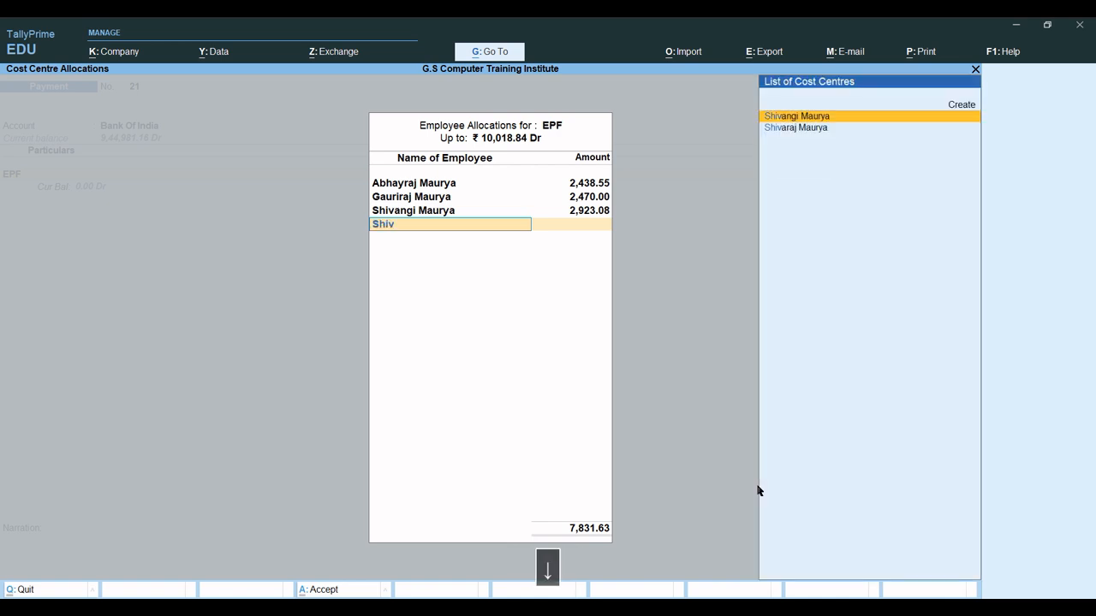
key(Down)
key(Return)
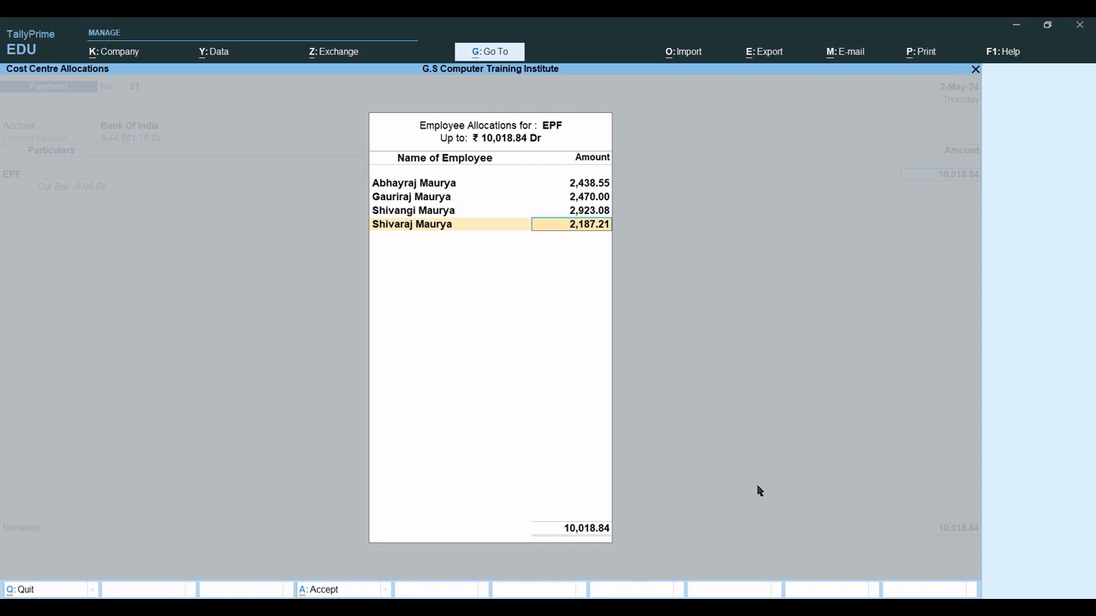
key(Return)
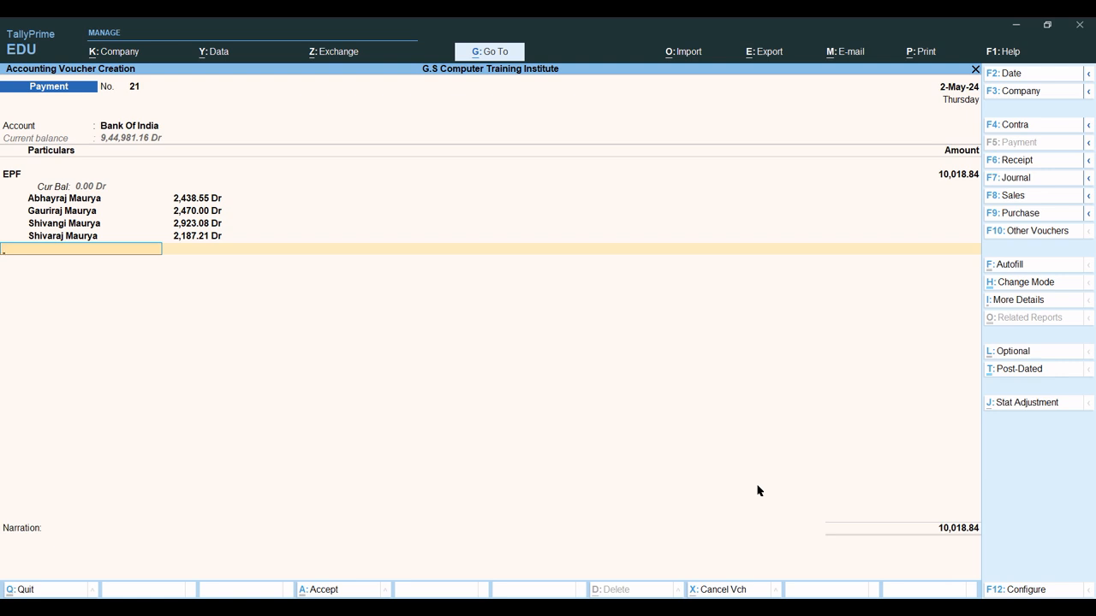
key(ctrl+a)
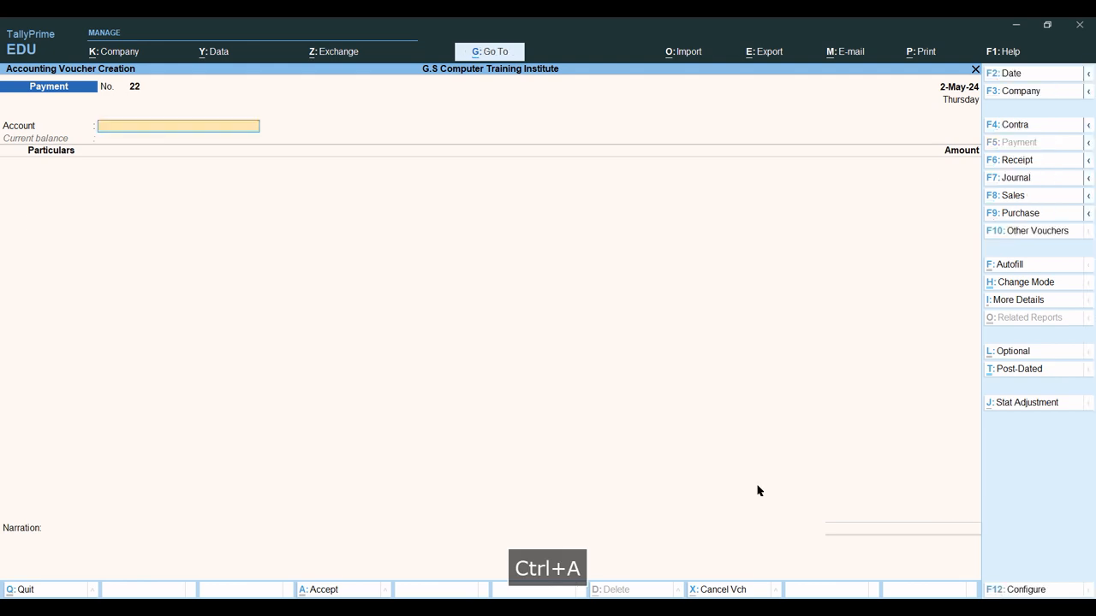
Open the detailed Balance Sheet and review the EPF, ESI and Salary Payable liability rows.
key(Escape)
key(Escape)
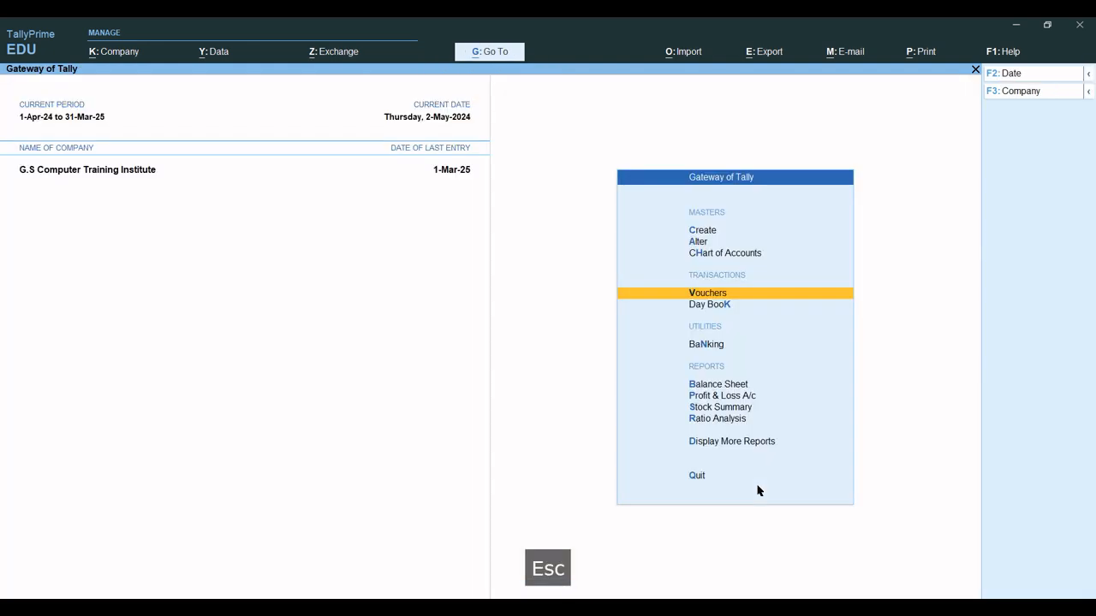
key(Escape)
key(Escape)
key(b)
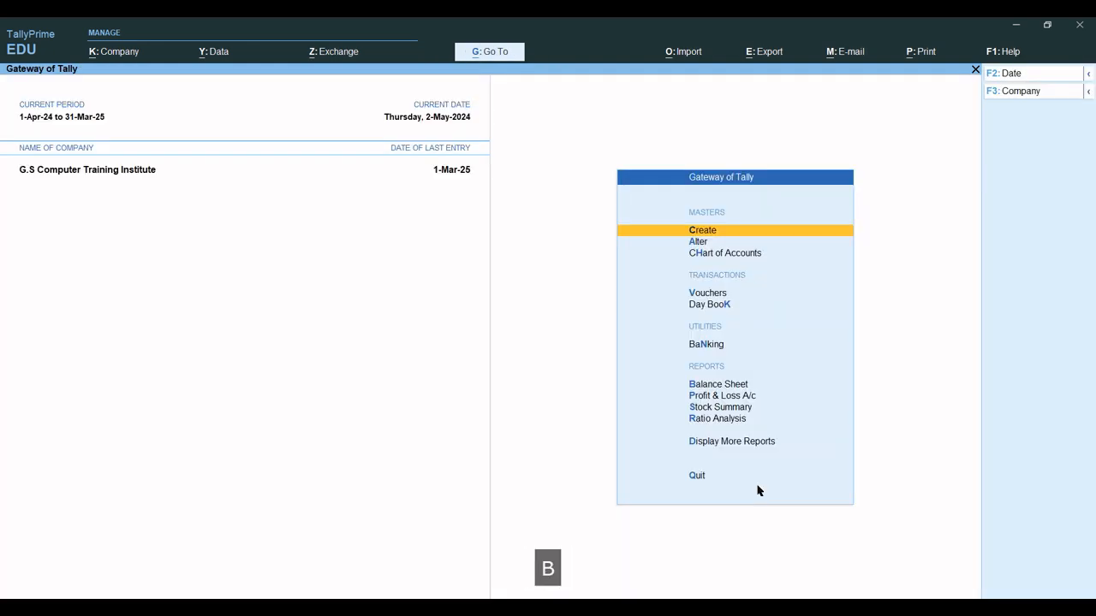
key(alt+F1)
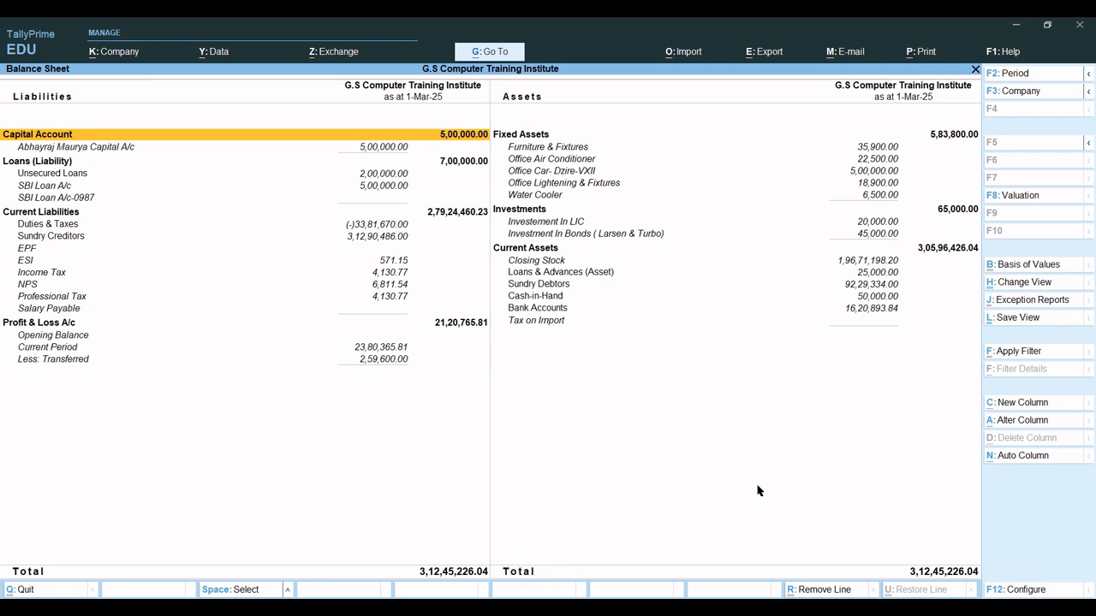
key(Down)
key(Down)
key(Down)
key(Down)
key(Down)
key(Down)
key(Down)
key(Down)
key(Down)
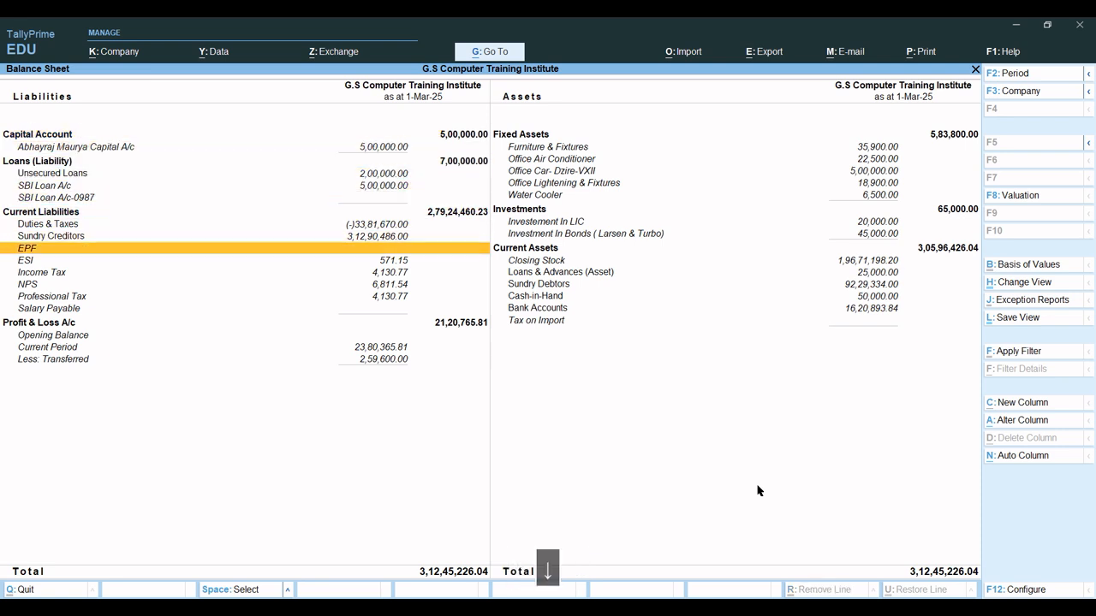
key(Down)
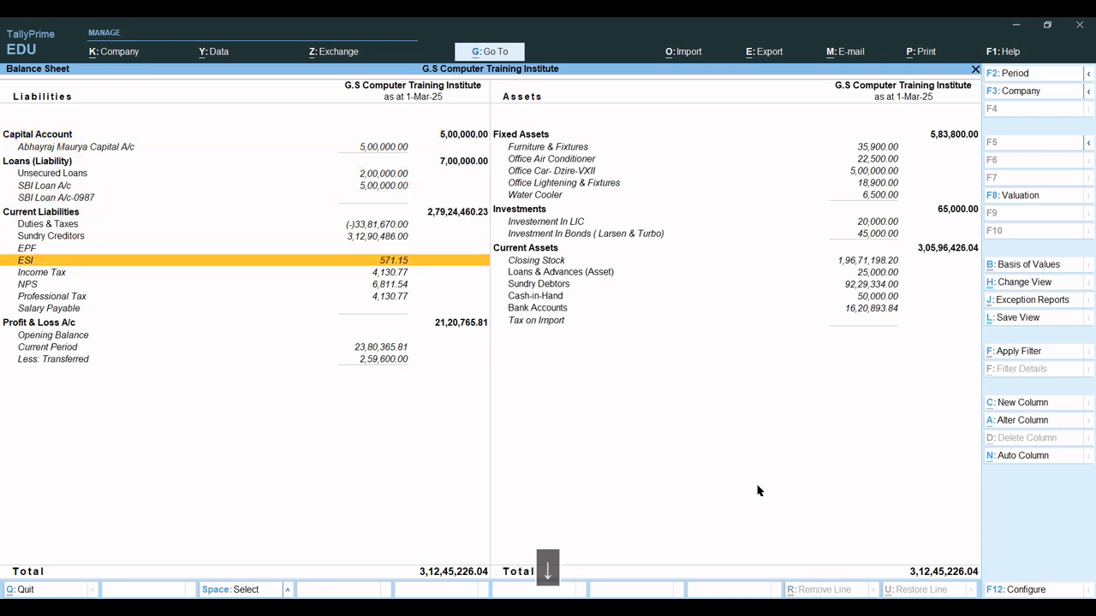
key(Down)
key(Down)
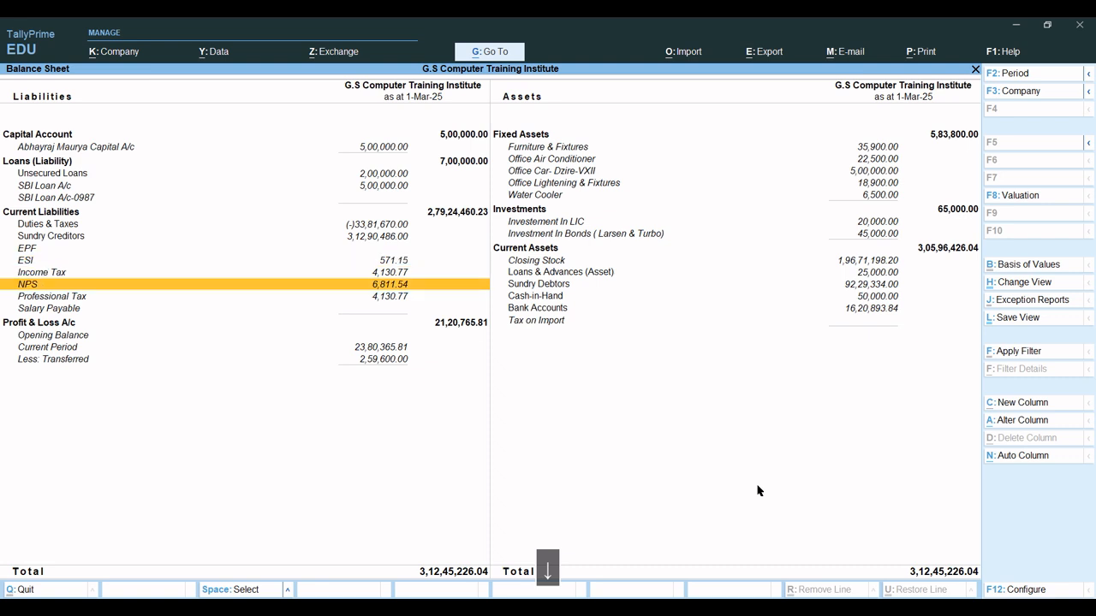
key(Down)
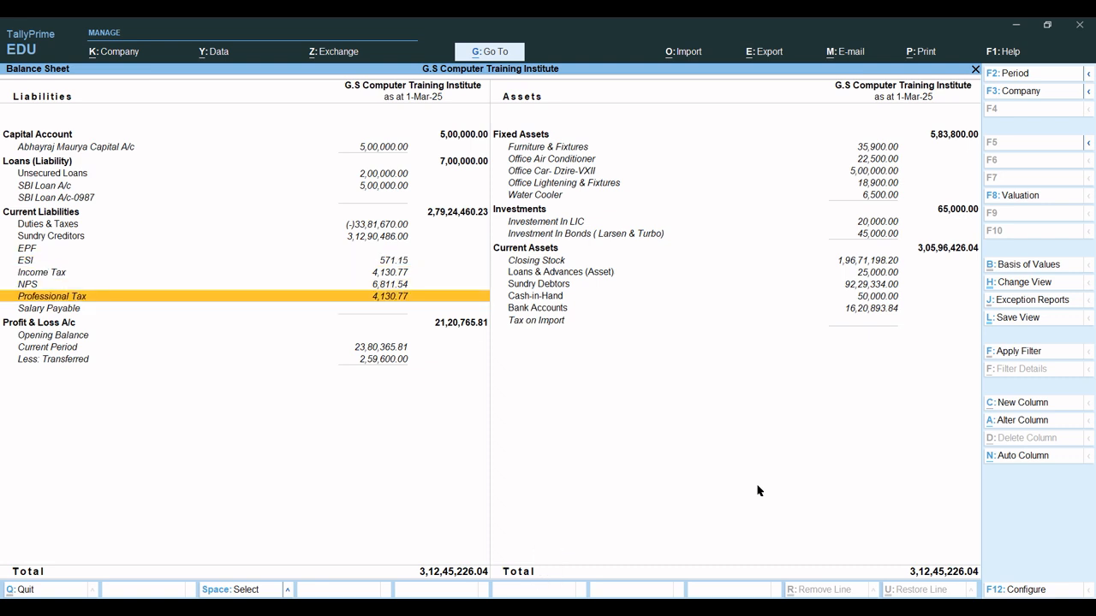